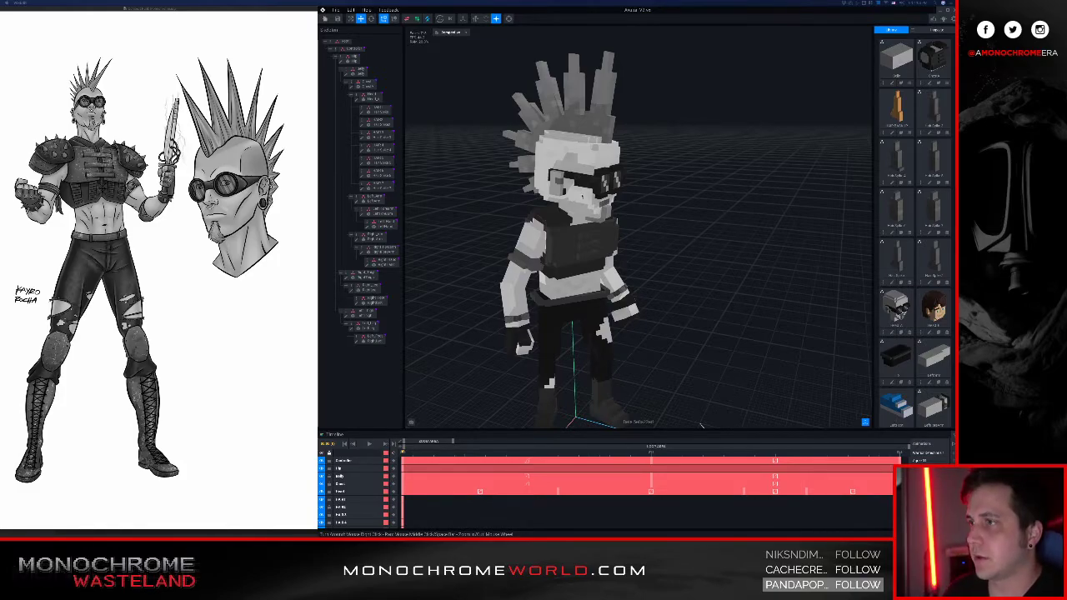
- Examine the mohawk character from the front and both sides, comparing it with the reference drawing
{"action": "scroll", "coordinate": [596, 232], "scroll_direction": "down", "scroll_amount": 2}
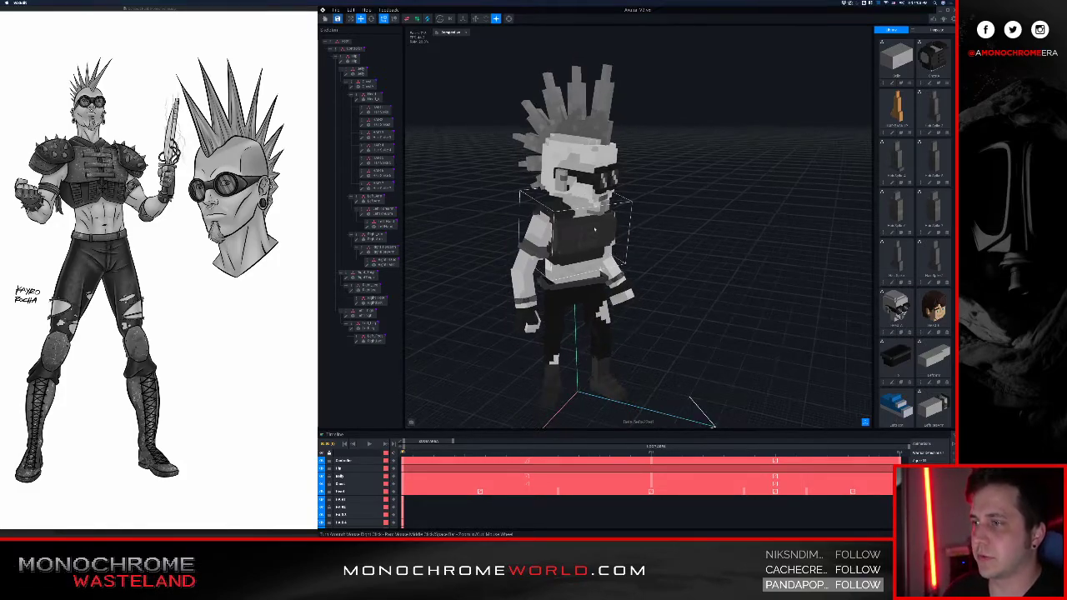
{"action": "middle_click_drag", "start_coordinate": [596, 232], "coordinate": [606, 235]}
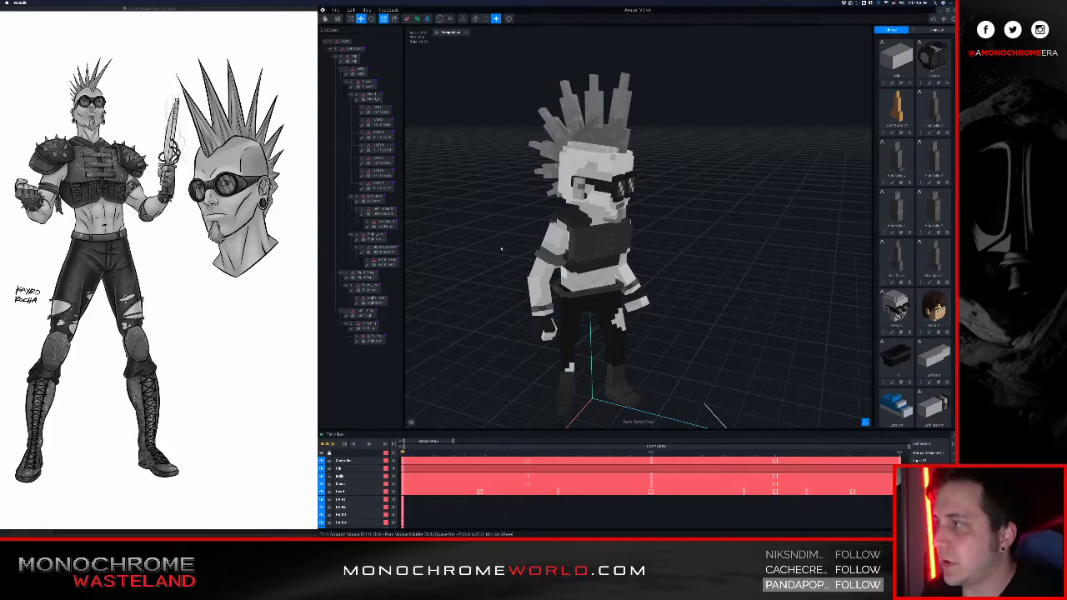
{"action": "right_click_drag", "start_coordinate": [494, 246], "coordinate": [530, 244]}
{"action": "scroll", "coordinate": [530, 243], "scroll_direction": "up", "scroll_amount": 4}
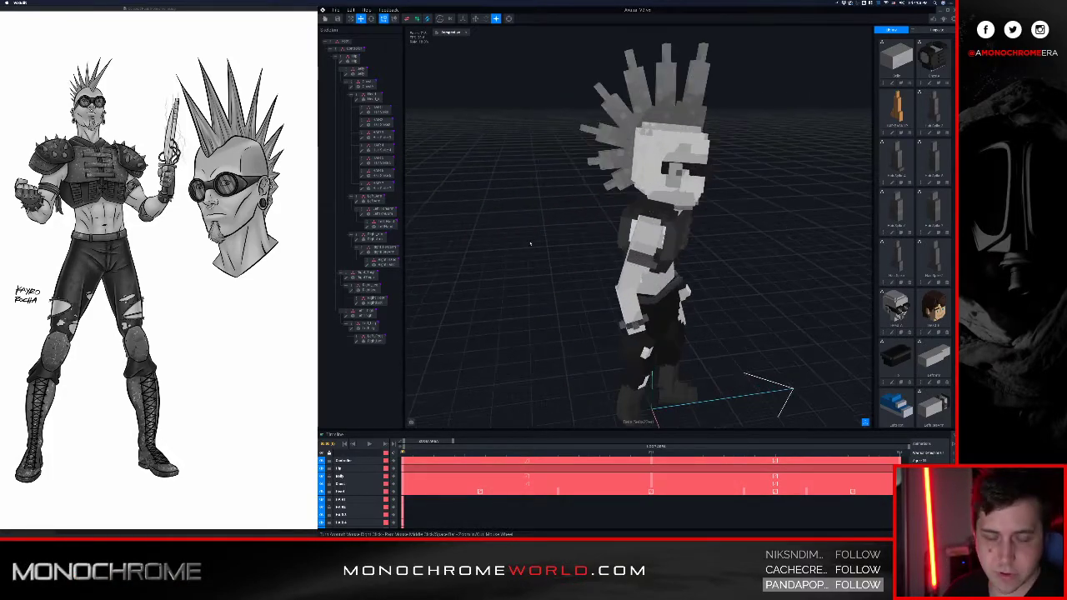
{"action": "left_click", "coordinate": [617, 179]}
{"action": "right_click_drag", "start_coordinate": [617, 179], "coordinate": [656, 174]}
{"action": "right_click_drag", "start_coordinate": [709, 93], "coordinate": [575, 73]}
{"action": "right_click_drag", "start_coordinate": [588, 177], "coordinate": [609, 212]}
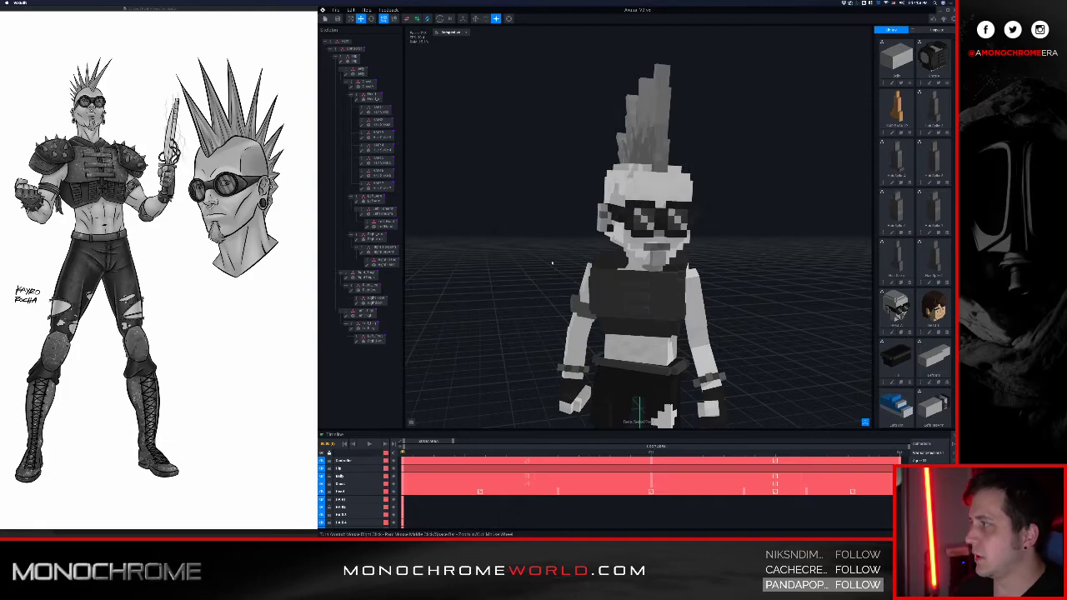
{"action": "middle_click_drag", "start_coordinate": [606, 287], "coordinate": [598, 215]}
{"action": "right_click_drag", "start_coordinate": [597, 268], "coordinate": [605, 241]}
- Open the model of the character's right upper arm for voxel editing
{"action": "scroll", "coordinate": [565, 240], "scroll_direction": "up", "scroll_amount": 5}
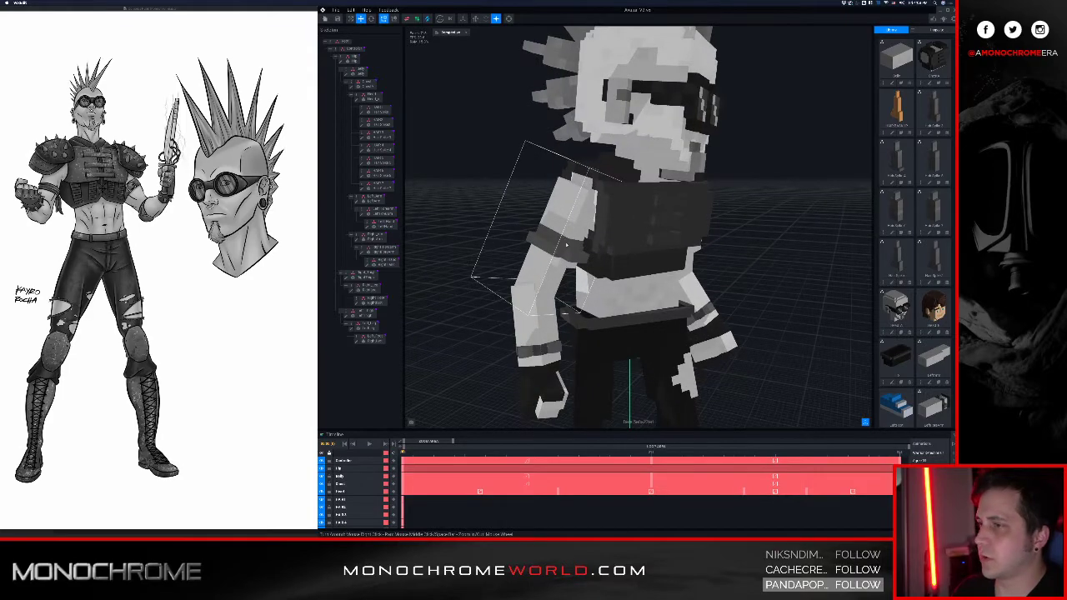
{"action": "left_click", "coordinate": [566, 244]}
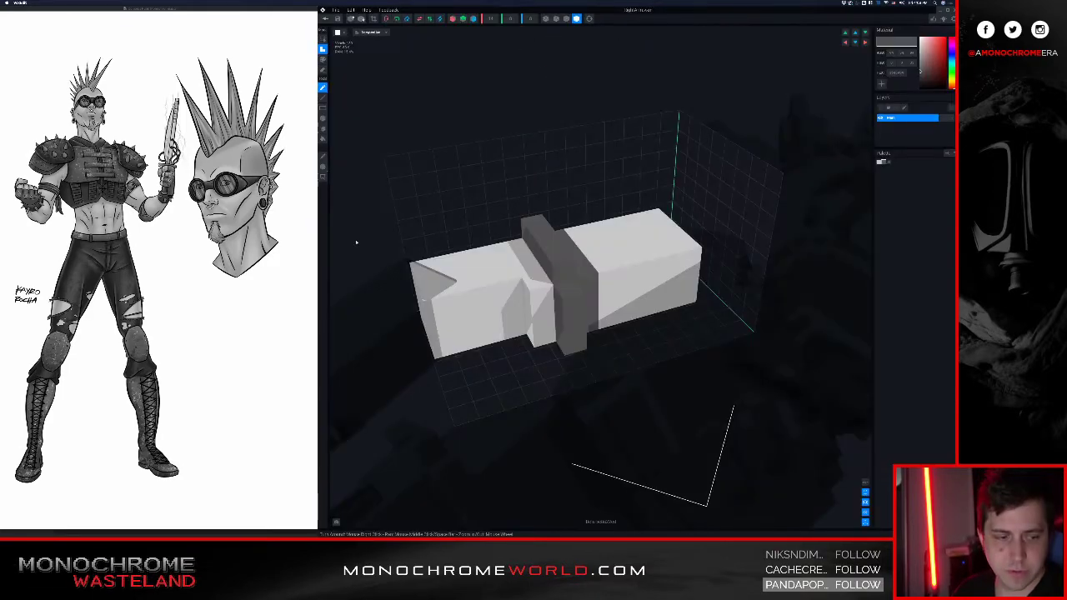
{"action": "scroll", "coordinate": [518, 289], "scroll_direction": "up", "scroll_amount": 3}
{"action": "right_click_drag", "start_coordinate": [569, 298], "coordinate": [565, 300]}
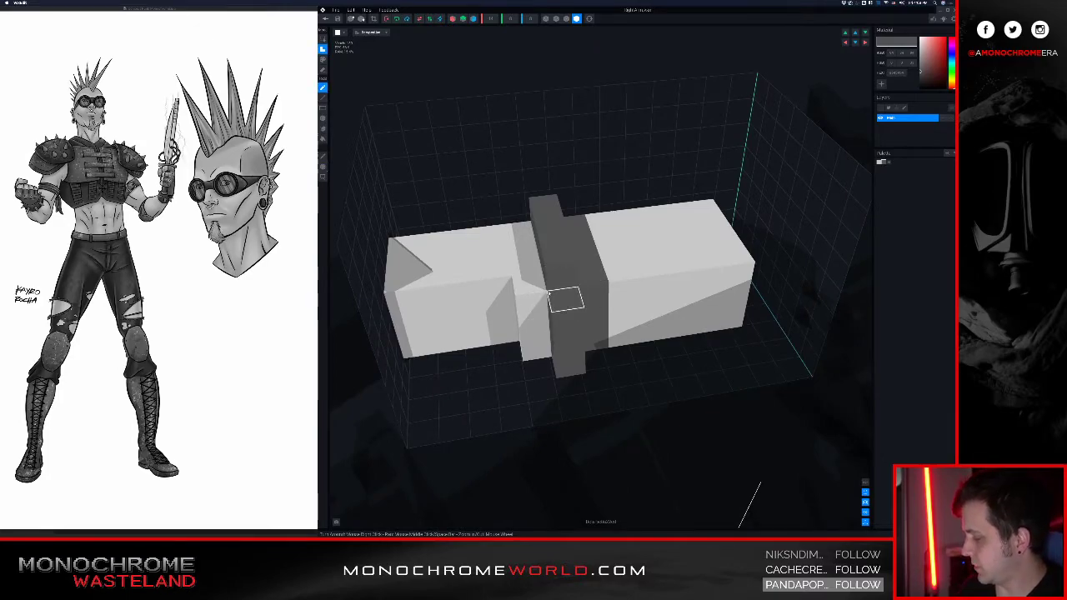
{"action": "mouse_move", "coordinate": [553, 290]}
{"action": "right_mouse_down"}
{"action": "mouse_move", "coordinate": [539, 292]}
{"action": "mouse_move", "coordinate": [572, 289]}
{"action": "right_mouse_up"}
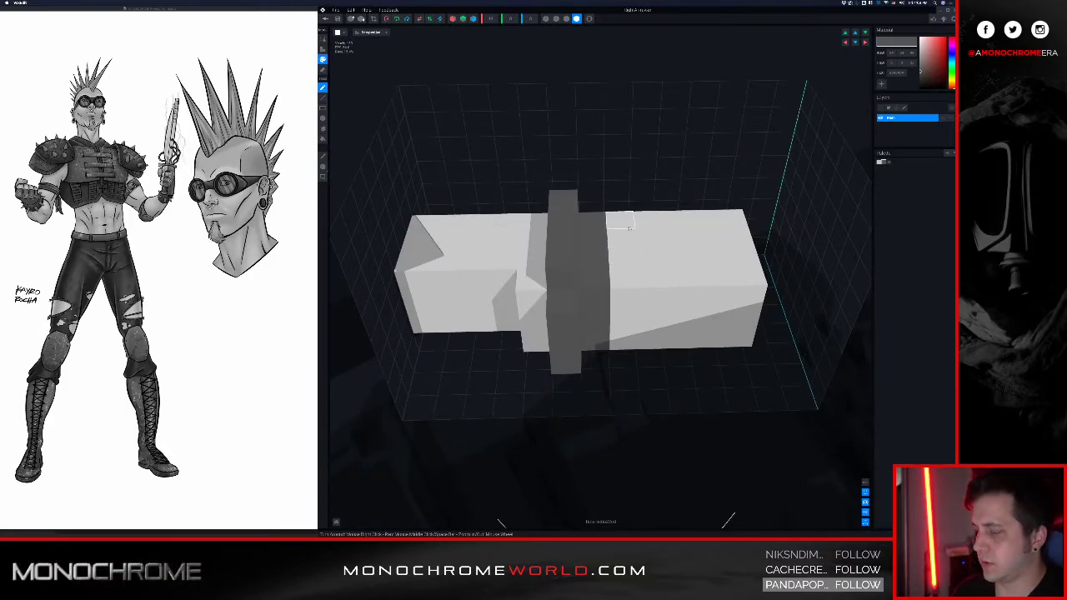
- Paint the skin voxels beside the armband dark grey so the band widens around the upper arm
{"action": "right_click_drag", "start_coordinate": [615, 336], "coordinate": [615, 362]}
{"action": "mouse_move", "coordinate": [586, 421]}
{"action": "left_mouse_down"}
{"action": "mouse_move", "coordinate": [663, 422]}
{"action": "mouse_move", "coordinate": [585, 459]}
{"action": "left_mouse_up"}
{"action": "mouse_move", "coordinate": [613, 467]}
{"action": "right_mouse_down"}
{"action": "mouse_move", "coordinate": [624, 448]}
{"action": "mouse_move", "coordinate": [577, 403]}
{"action": "mouse_move", "coordinate": [575, 375]}
{"action": "right_mouse_up"}
{"action": "mouse_move", "coordinate": [527, 324]}
{"action": "left_mouse_down"}
{"action": "mouse_move", "coordinate": [533, 292]}
{"action": "mouse_move", "coordinate": [564, 317]}
{"action": "left_mouse_up"}
{"action": "mouse_move", "coordinate": [564, 316]}
{"action": "right_mouse_down"}
{"action": "mouse_move", "coordinate": [572, 262]}
{"action": "mouse_move", "coordinate": [553, 288]}
{"action": "right_mouse_up"}
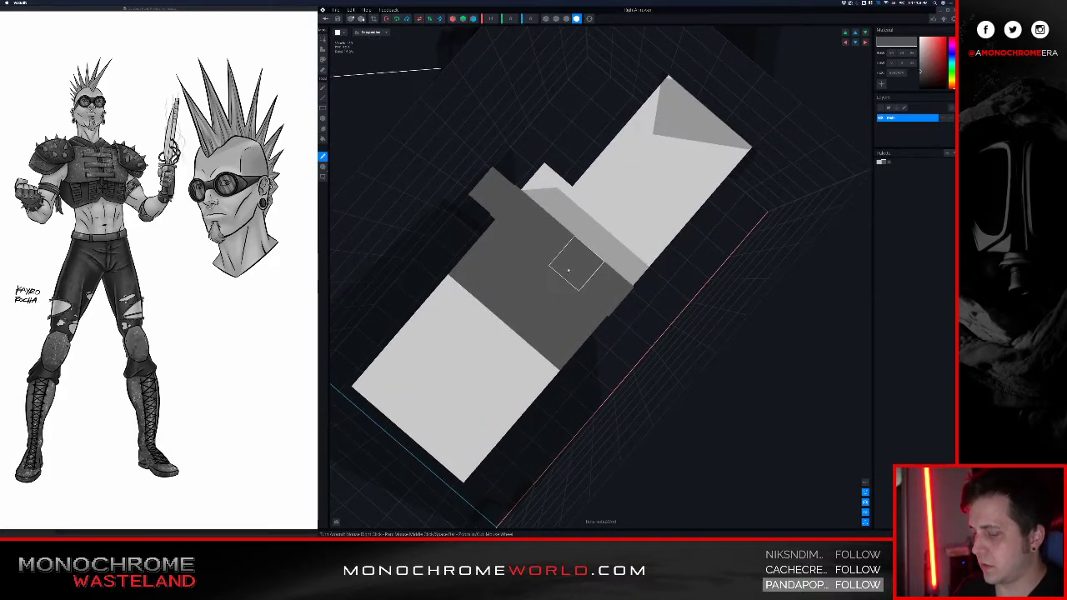
- Erase a strip of raised dark voxels along one edge of the armband and switch the display to outlined voxels
{"action": "right_click_drag", "start_coordinate": [565, 271], "coordinate": [558, 293]}
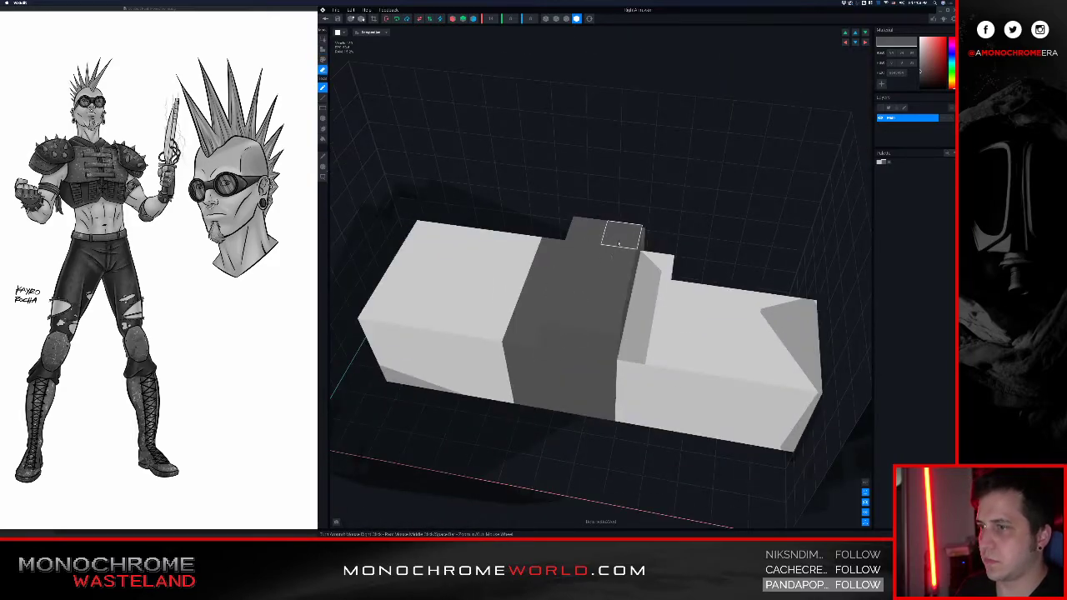
{"action": "left_click_drag", "start_coordinate": [618, 242], "coordinate": [602, 317]}
{"action": "left_click", "coordinate": [566, 18]}
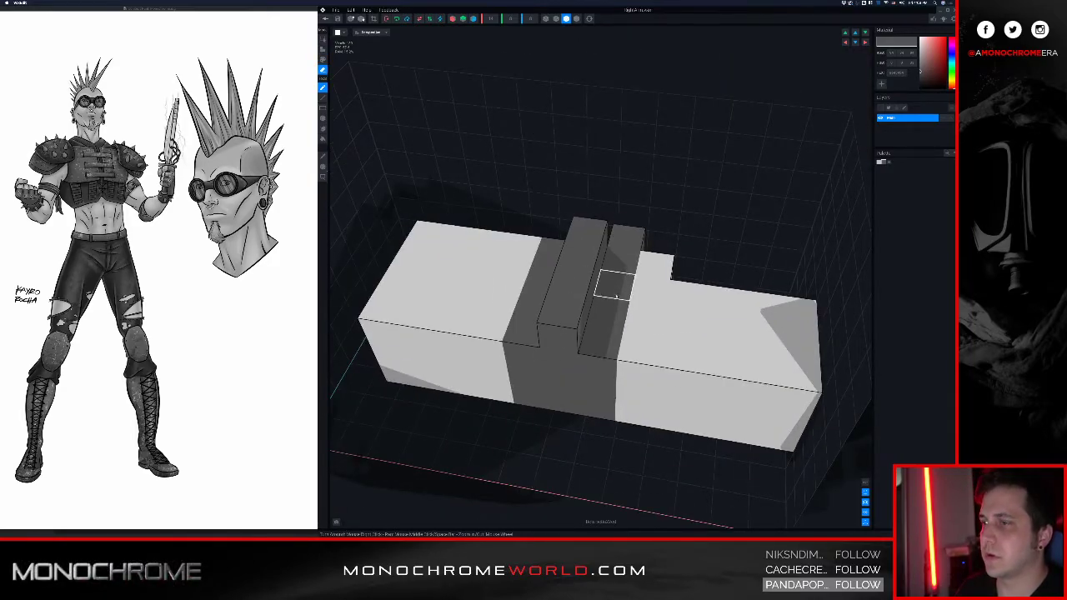
- Attach a strip of dark grey voxels to the armband and return to the full character
{"action": "right_click_drag", "start_coordinate": [617, 293], "coordinate": [615, 288]}
{"action": "key", "text": "a"}
{"action": "left_click_drag", "start_coordinate": [674, 347], "coordinate": [674, 400]}
{"action": "mouse_move", "coordinate": [645, 372]}
{"action": "right_mouse_down"}
{"action": "mouse_move", "coordinate": [656, 391]}
{"action": "mouse_move", "coordinate": [622, 377]}
{"action": "right_mouse_up"}
{"action": "right_click_drag", "start_coordinate": [507, 374], "coordinate": [627, 373]}
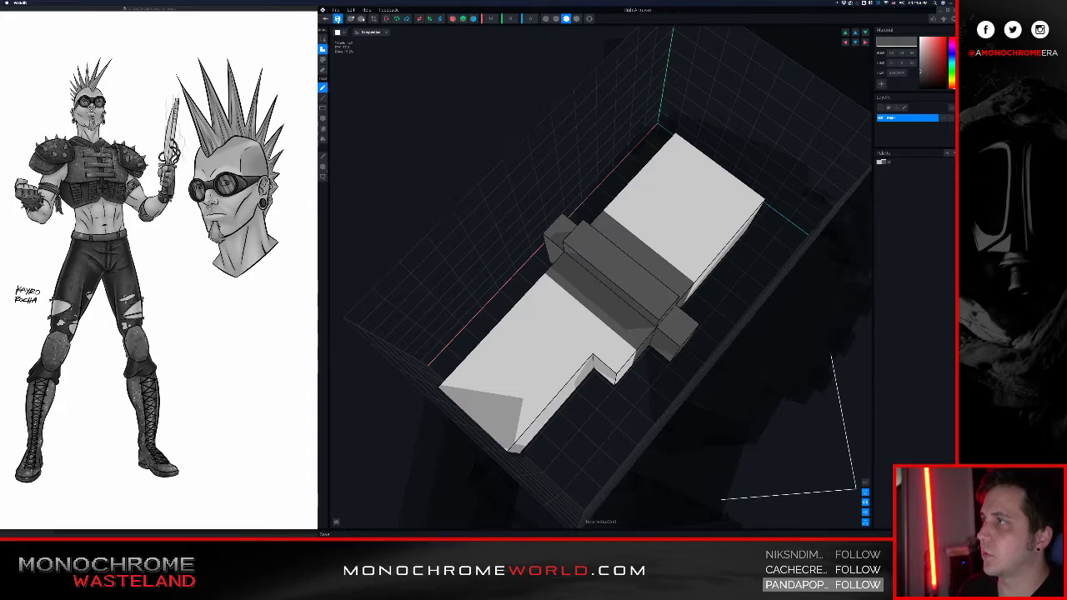
{"action": "left_click", "coordinate": [325, 19]}
{"action": "left_click", "coordinate": [594, 162]}
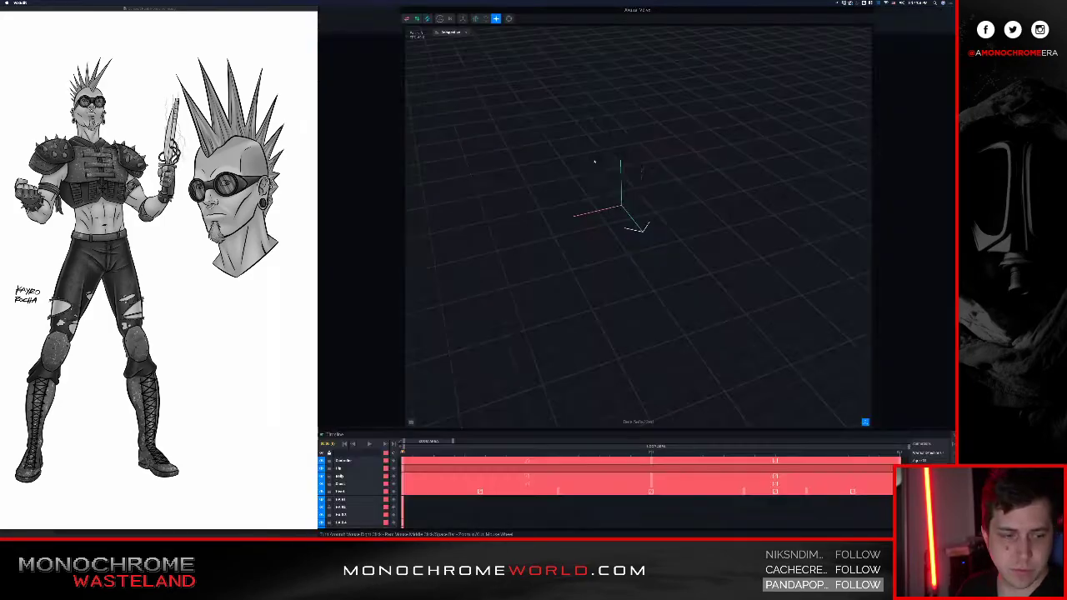
- Examine the reworked armband and the rest of the character from several angles and distances
{"action": "middle_click_drag", "start_coordinate": [597, 188], "coordinate": [600, 333]}
{"action": "scroll", "coordinate": [600, 333], "scroll_direction": "up", "scroll_amount": 3}
{"action": "right_click_drag", "start_coordinate": [600, 334], "coordinate": [592, 287]}
{"action": "middle_click_drag", "start_coordinate": [582, 401], "coordinate": [593, 292]}
{"action": "scroll", "coordinate": [594, 300], "scroll_direction": "up", "scroll_amount": 3}
{"action": "right_click_drag", "start_coordinate": [587, 358], "coordinate": [597, 332]}
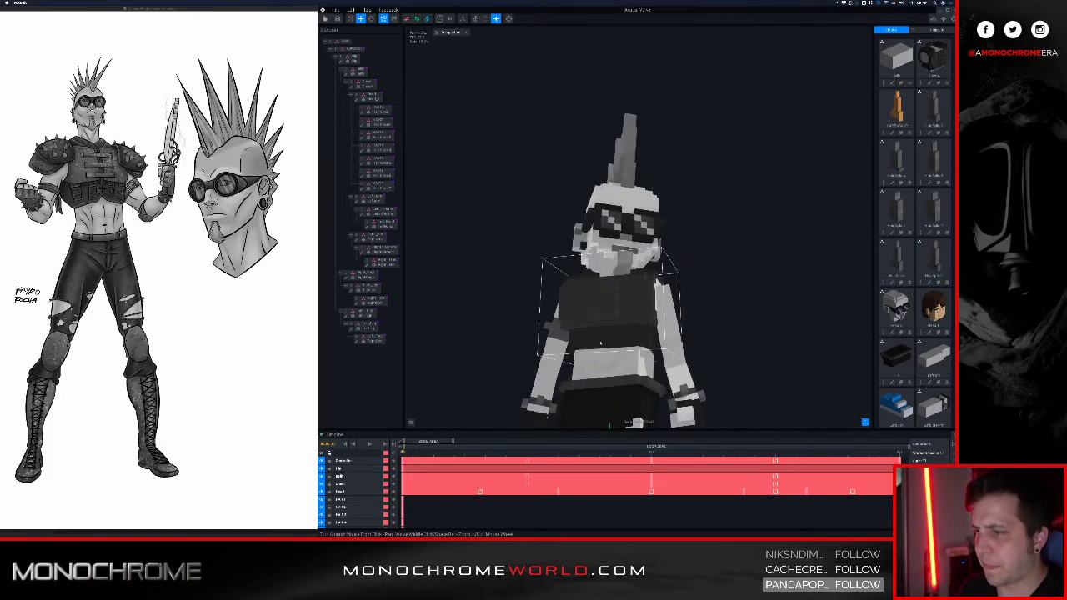
{"action": "middle_click_drag", "start_coordinate": [596, 408], "coordinate": [603, 328]}
{"action": "right_click_drag", "start_coordinate": [604, 329], "coordinate": [620, 261]}
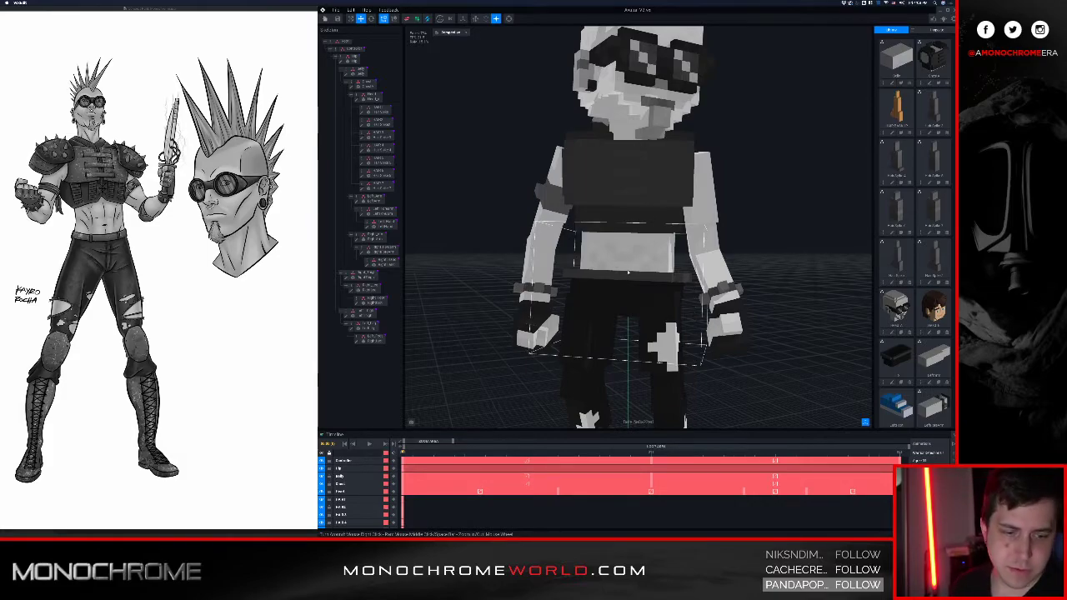
{"action": "right_click_drag", "start_coordinate": [632, 265], "coordinate": [502, 203]}
{"action": "scroll", "coordinate": [565, 224], "scroll_direction": "up", "scroll_amount": 5}
{"action": "scroll", "coordinate": [460, 182], "scroll_direction": "down", "scroll_amount": 5}
{"action": "scroll", "coordinate": [478, 193], "scroll_direction": "down", "scroll_amount": 5}
{"action": "middle_click_drag", "start_coordinate": [502, 202], "coordinate": [532, 215]}
{"action": "right_click_drag", "start_coordinate": [532, 215], "coordinate": [525, 241]}
{"action": "middle_click_drag", "start_coordinate": [525, 243], "coordinate": [537, 219]}
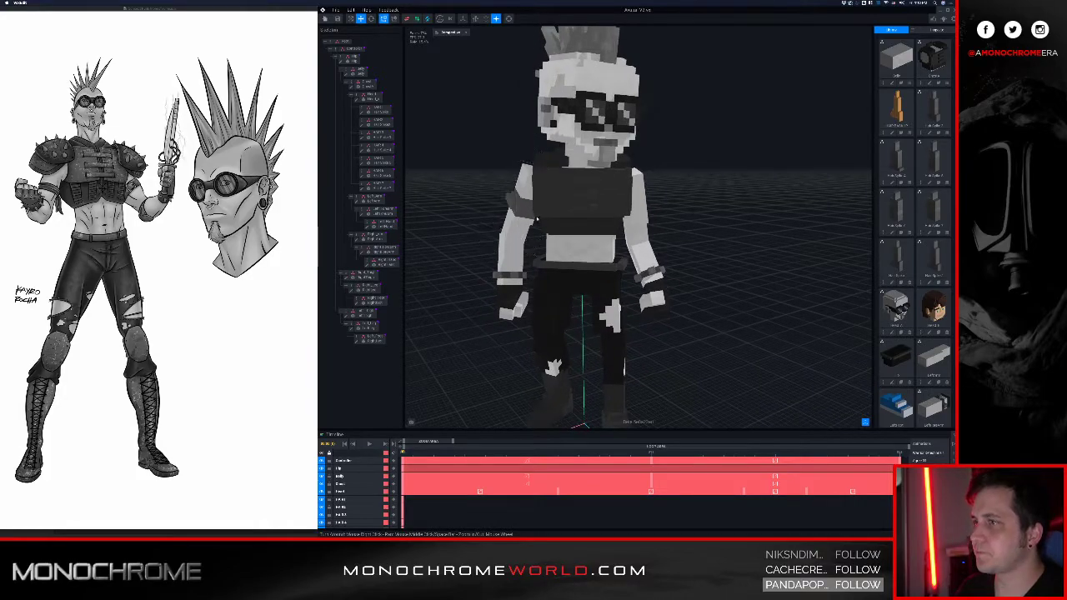
- Play the character's animation and rewind the timeline to the first frame
{"action": "scroll", "coordinate": [538, 219], "scroll_direction": "up", "scroll_amount": 2}
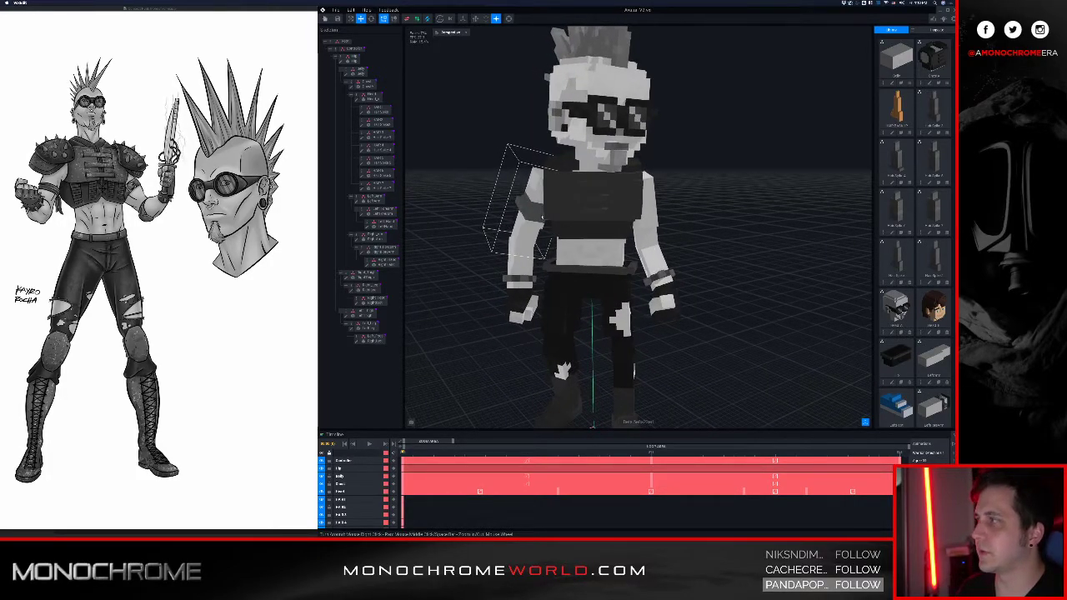
{"action": "key", "text": "space"}
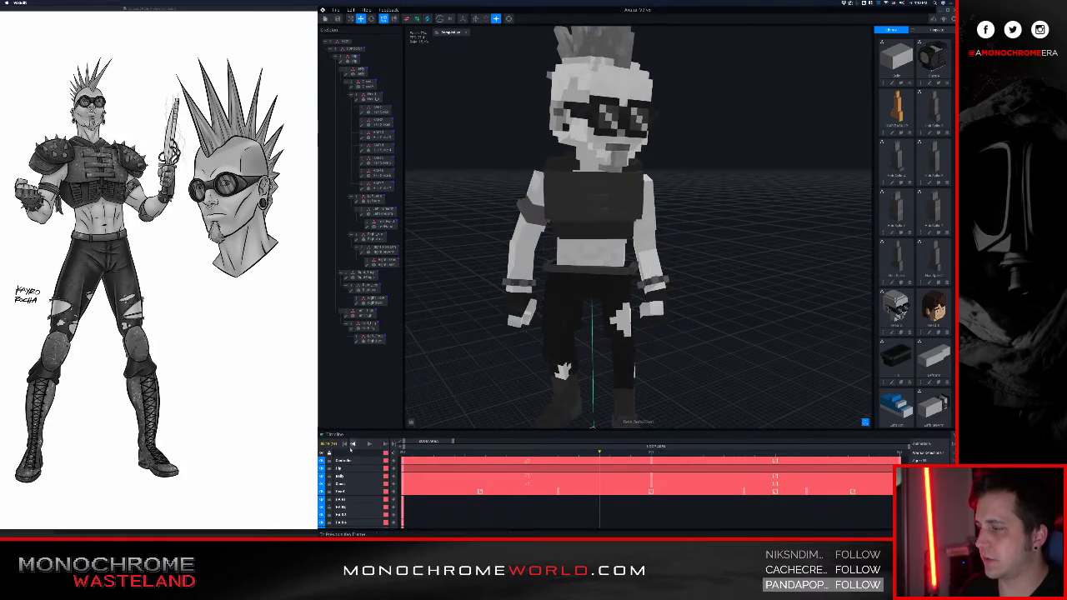
{"action": "left_click", "coordinate": [345, 444]}
- Select the character's chest and open its model for voxel editing
{"action": "middle_click_drag", "start_coordinate": [509, 339], "coordinate": [526, 340]}
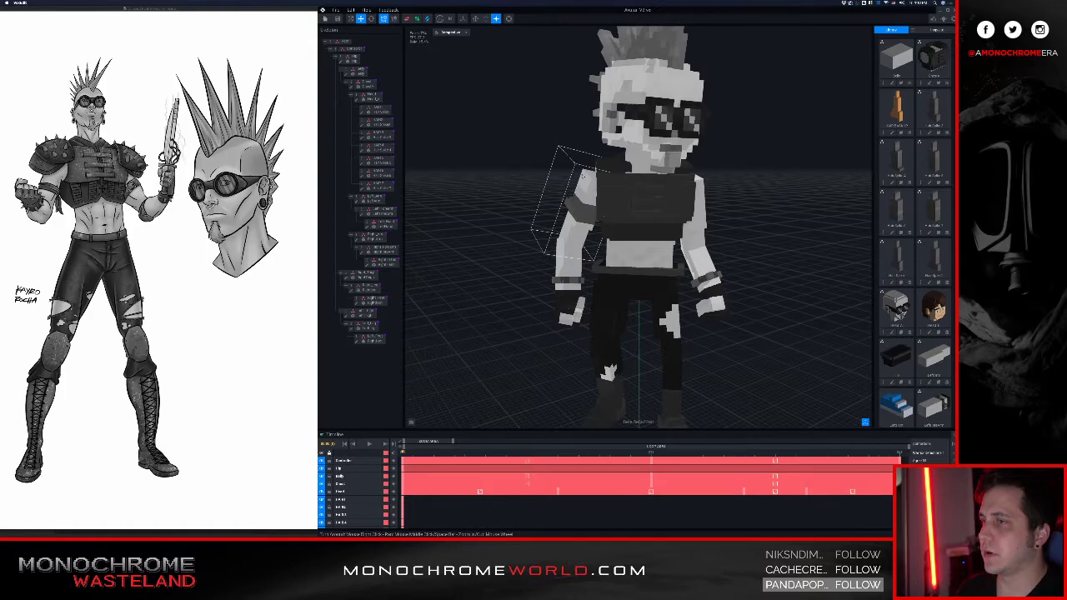
{"action": "scroll", "coordinate": [581, 172], "scroll_direction": "up", "scroll_amount": 5}
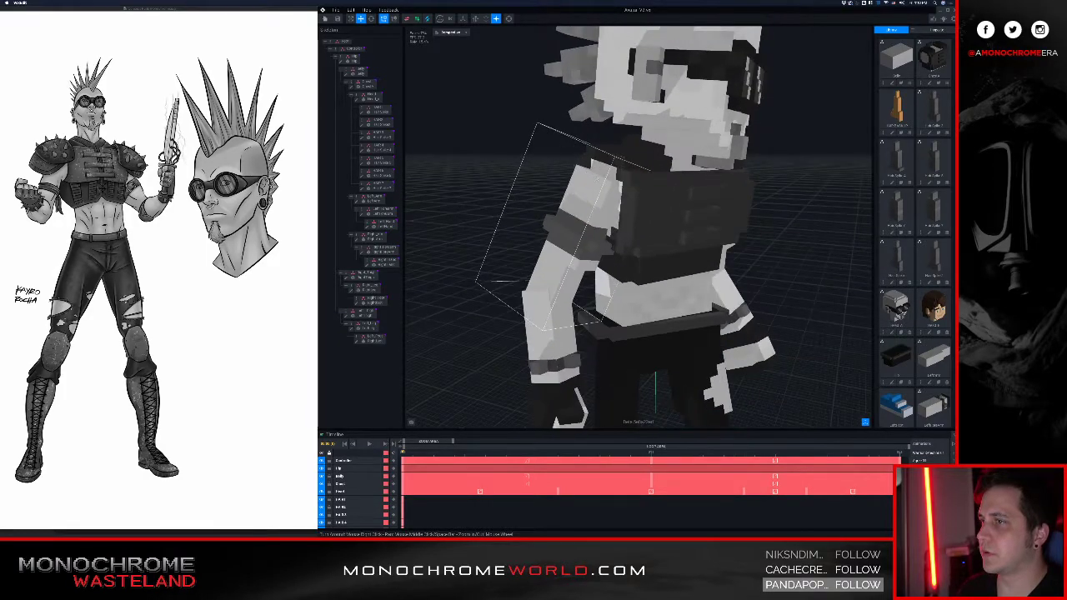
{"action": "scroll", "coordinate": [595, 177], "scroll_direction": "up", "scroll_amount": 3}
{"action": "mouse_move", "coordinate": [594, 177]}
{"action": "right_mouse_down"}
{"action": "mouse_move", "coordinate": [665, 177]}
{"action": "mouse_move", "coordinate": [606, 173]}
{"action": "right_mouse_up"}
{"action": "left_click", "coordinate": [608, 173]}
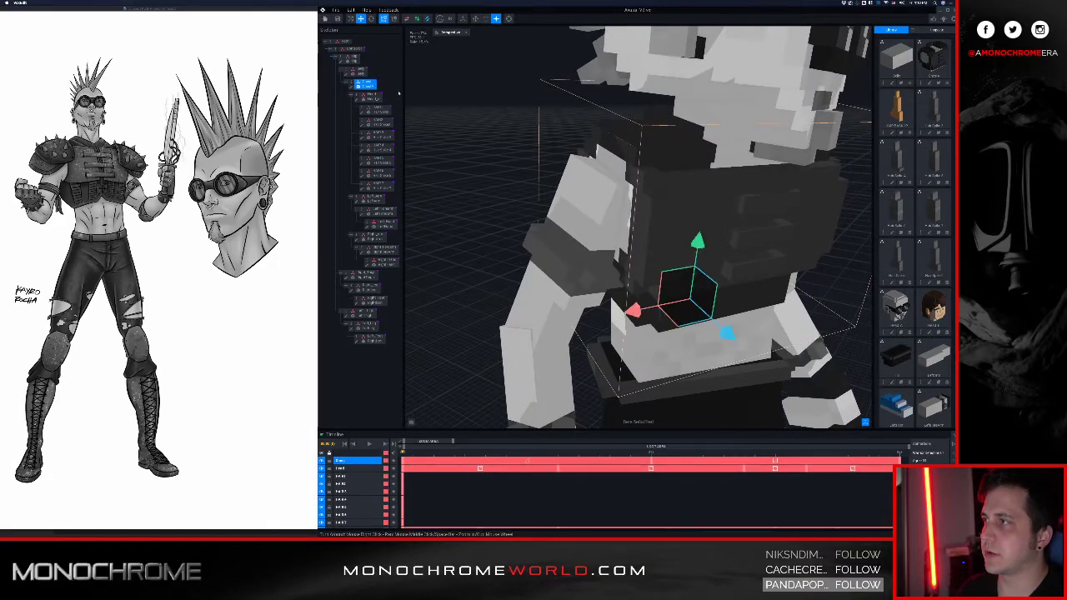
{"action": "left_click", "coordinate": [353, 87]}
- Paint the upper rows of skin voxels on the chest's arm side dark grey, then return to the full character
{"action": "right_click_drag", "start_coordinate": [536, 211], "coordinate": [533, 223]}
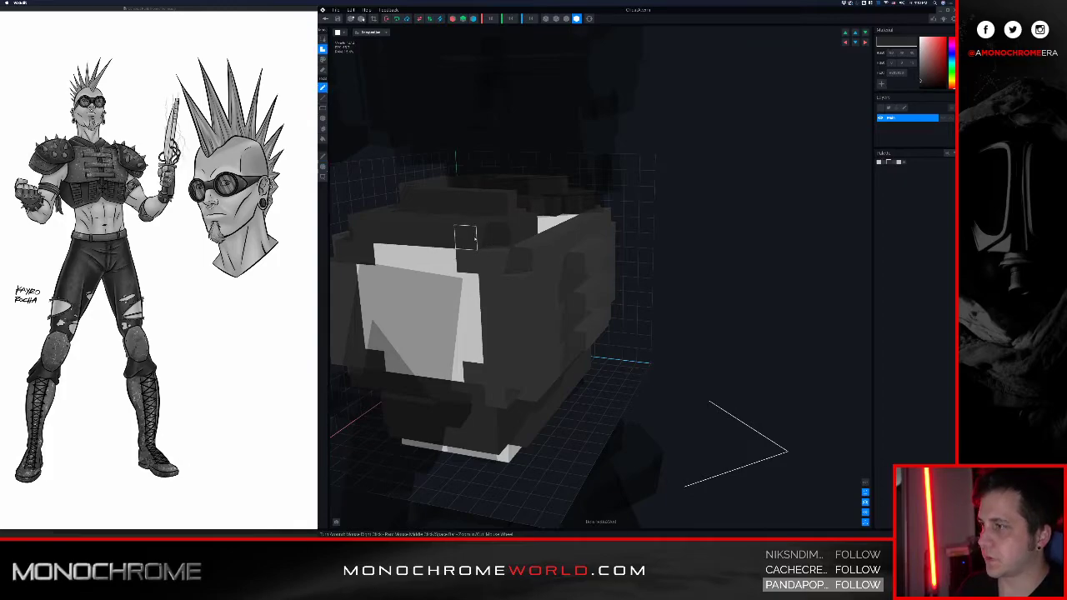
{"action": "right_click_drag", "start_coordinate": [466, 238], "coordinate": [446, 269]}
{"action": "mouse_move", "coordinate": [450, 268]}
{"action": "left_mouse_down"}
{"action": "mouse_move", "coordinate": [388, 265]}
{"action": "mouse_move", "coordinate": [474, 282]}
{"action": "left_mouse_up"}
{"action": "mouse_move", "coordinate": [473, 282]}
{"action": "right_mouse_down"}
{"action": "mouse_move", "coordinate": [438, 293]}
{"action": "mouse_move", "coordinate": [508, 287]}
{"action": "right_mouse_up"}
{"action": "mouse_move", "coordinate": [611, 286]}
{"action": "right_mouse_down"}
{"action": "mouse_move", "coordinate": [611, 274]}
{"action": "mouse_move", "coordinate": [639, 295]}
{"action": "mouse_move", "coordinate": [630, 282]}
{"action": "right_mouse_up"}
{"action": "left_click_drag", "start_coordinate": [552, 223], "coordinate": [692, 220]}
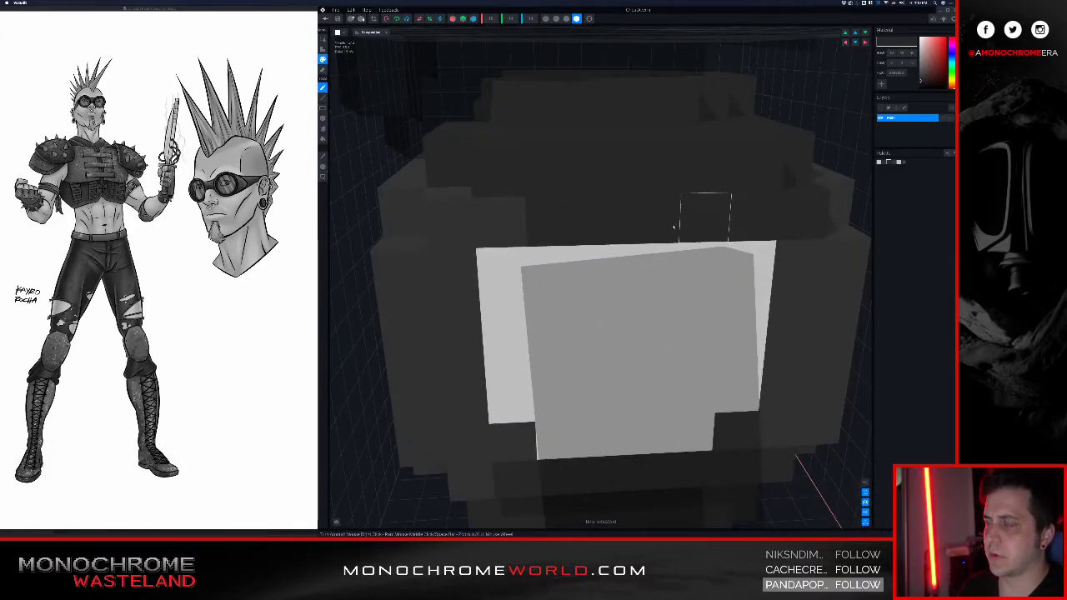
{"action": "mouse_move", "coordinate": [544, 266]}
{"action": "left_mouse_down"}
{"action": "mouse_move", "coordinate": [520, 269]}
{"action": "mouse_move", "coordinate": [774, 267]}
{"action": "left_mouse_up"}
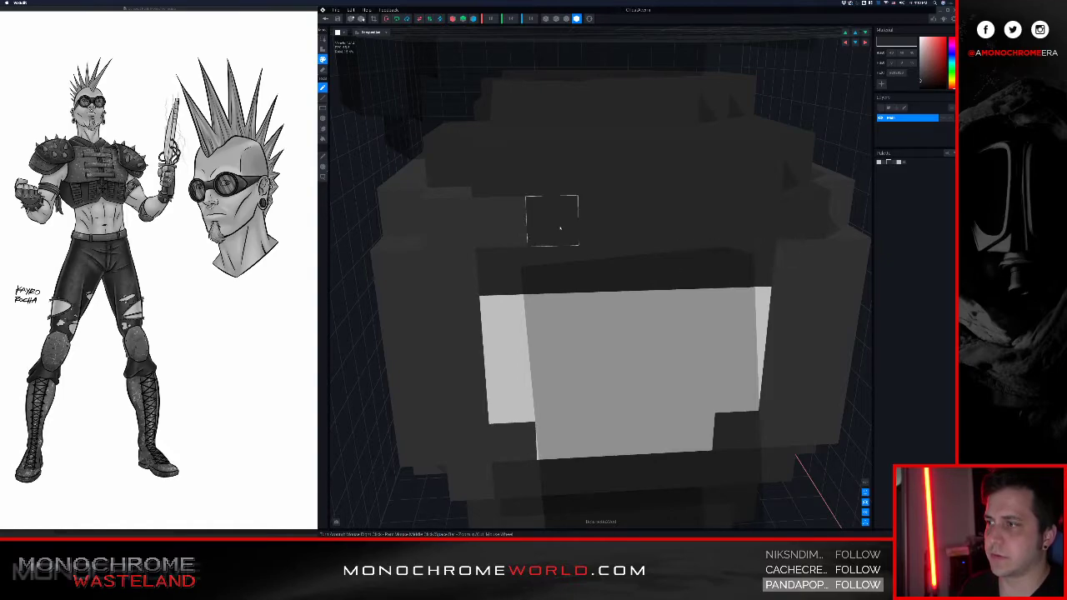
{"action": "right_click_drag", "start_coordinate": [500, 170], "coordinate": [407, 128]}
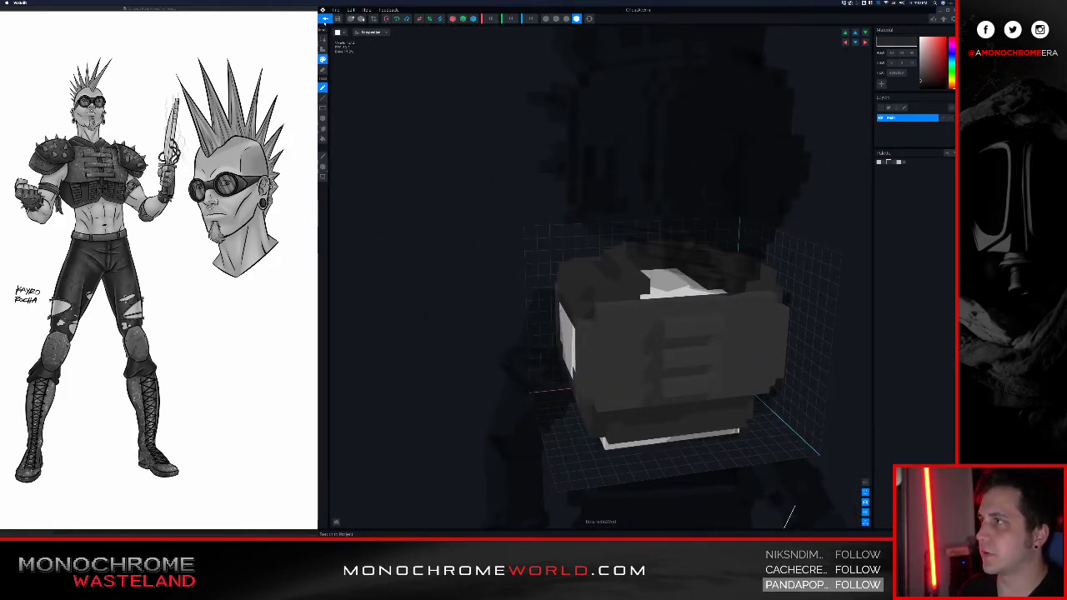
{"action": "left_click", "coordinate": [325, 19]}
{"action": "left_click", "coordinate": [594, 160]}
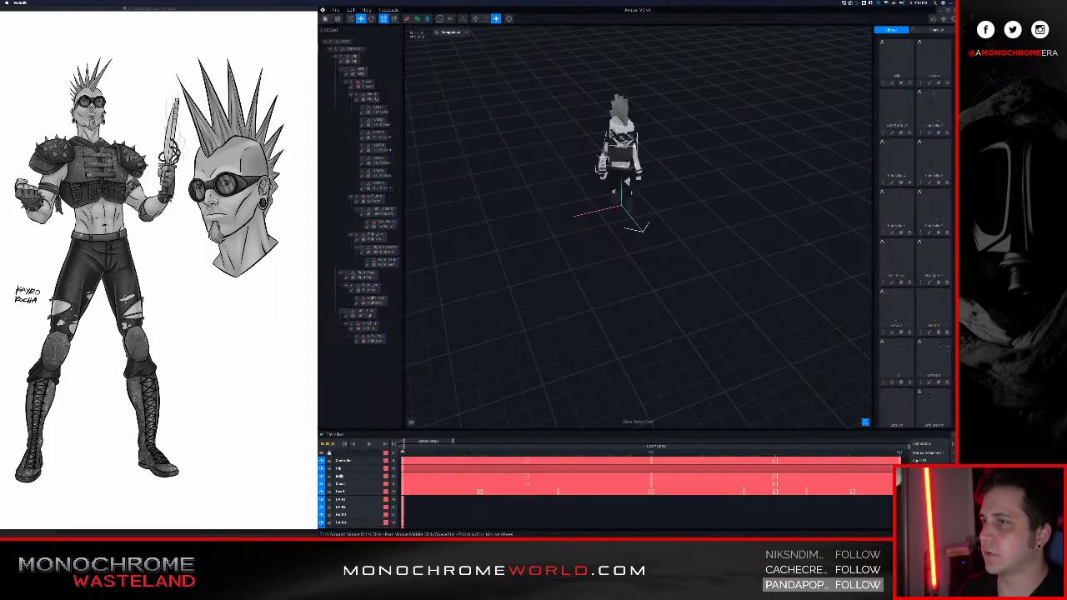
- Create a new model for the shoulder armor in the asset library
{"action": "middle_click_drag", "start_coordinate": [623, 145], "coordinate": [623, 244]}
{"action": "scroll", "coordinate": [609, 268], "scroll_direction": "up", "scroll_amount": 10}
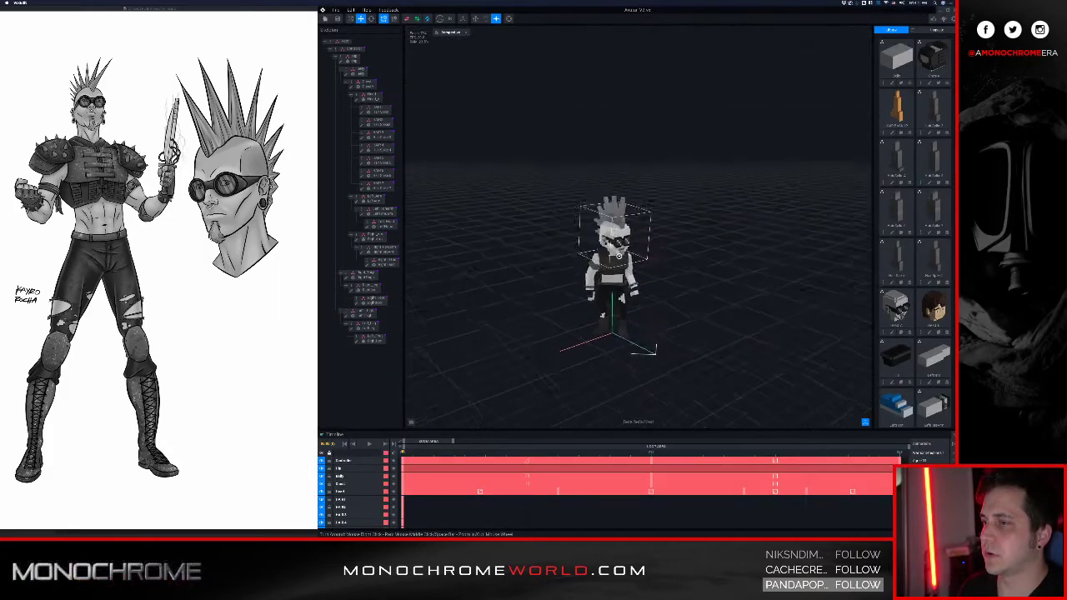
{"action": "scroll", "coordinate": [610, 267], "scroll_direction": "up", "scroll_amount": 5}
{"action": "mouse_move", "coordinate": [593, 277]}
{"action": "right_mouse_down"}
{"action": "mouse_move", "coordinate": [591, 263]}
{"action": "mouse_move", "coordinate": [583, 282]}
{"action": "right_mouse_up"}
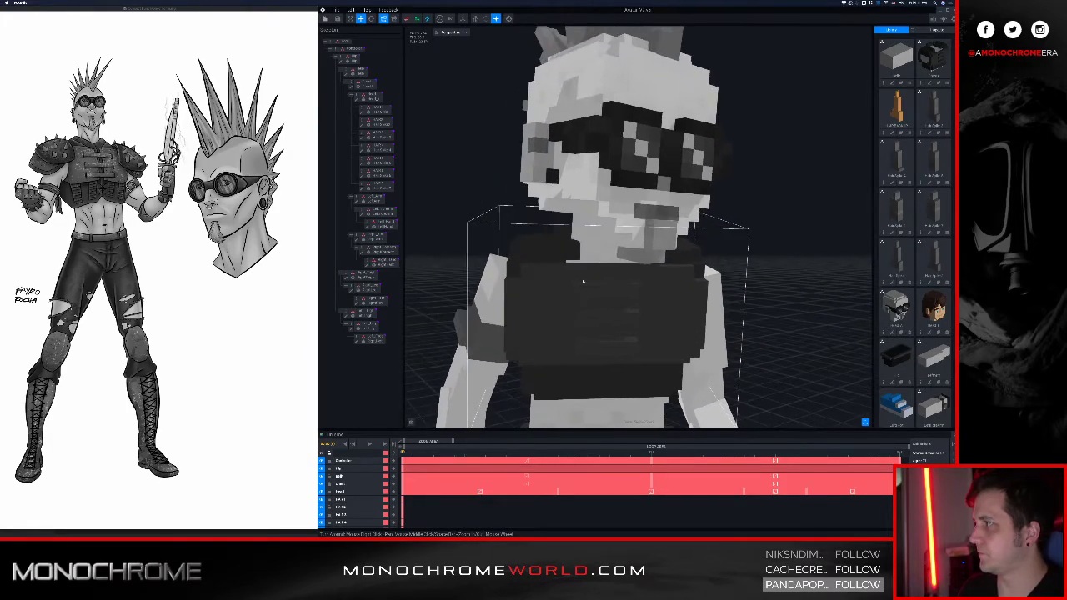
{"action": "scroll", "coordinate": [575, 285], "scroll_direction": "down", "scroll_amount": 3}
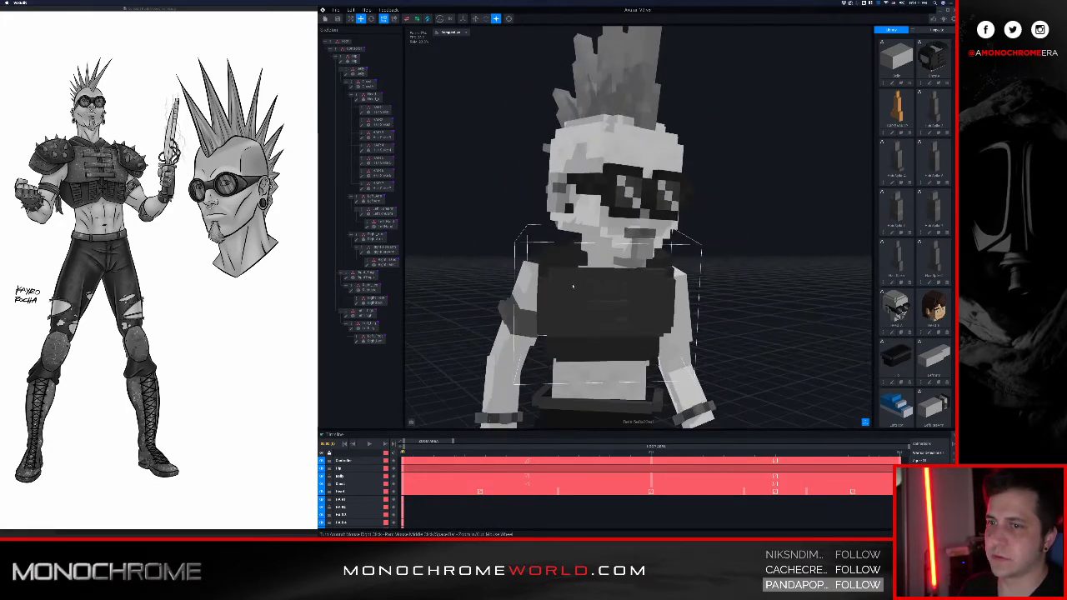
{"action": "left_click", "coordinate": [914, 29]}
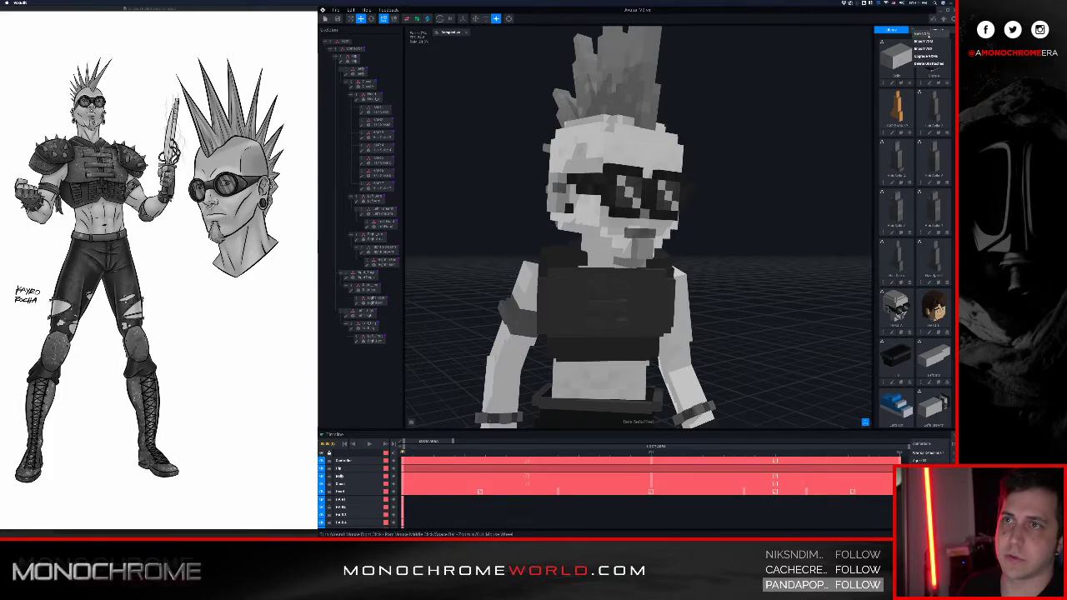
{"action": "left_click", "coordinate": [925, 39]}
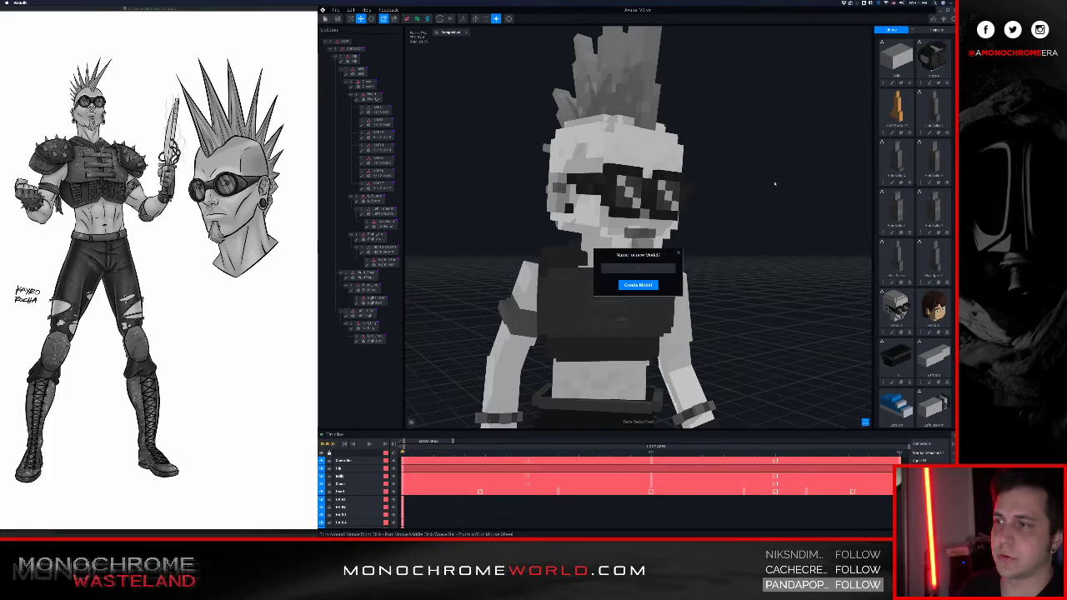
{"action": "left_click", "coordinate": [655, 285]}
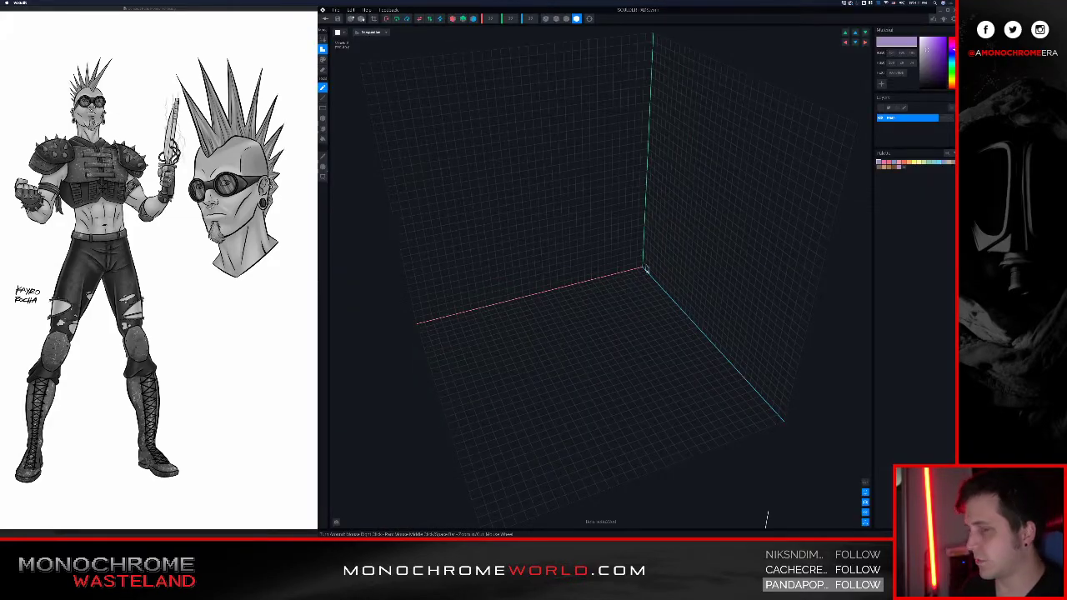
- Replace the shoulder armor model's default colour palette with a new one
{"action": "scroll", "coordinate": [645, 269], "scroll_direction": "down", "scroll_amount": 2}
{"action": "middle_click_drag", "start_coordinate": [641, 271], "coordinate": [636, 314]}
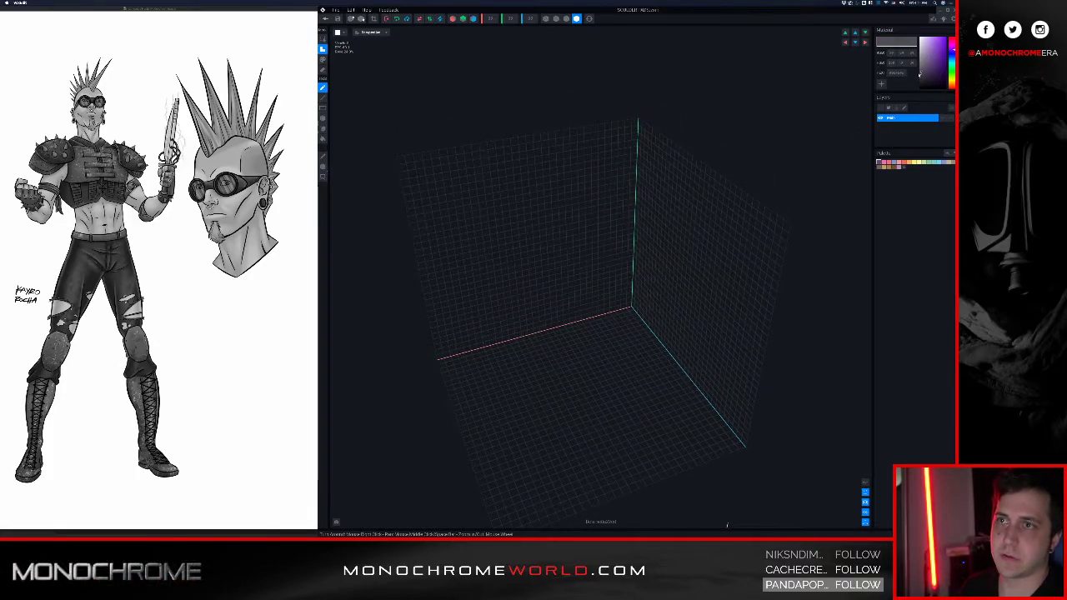
{"action": "left_click", "coordinate": [954, 154]}
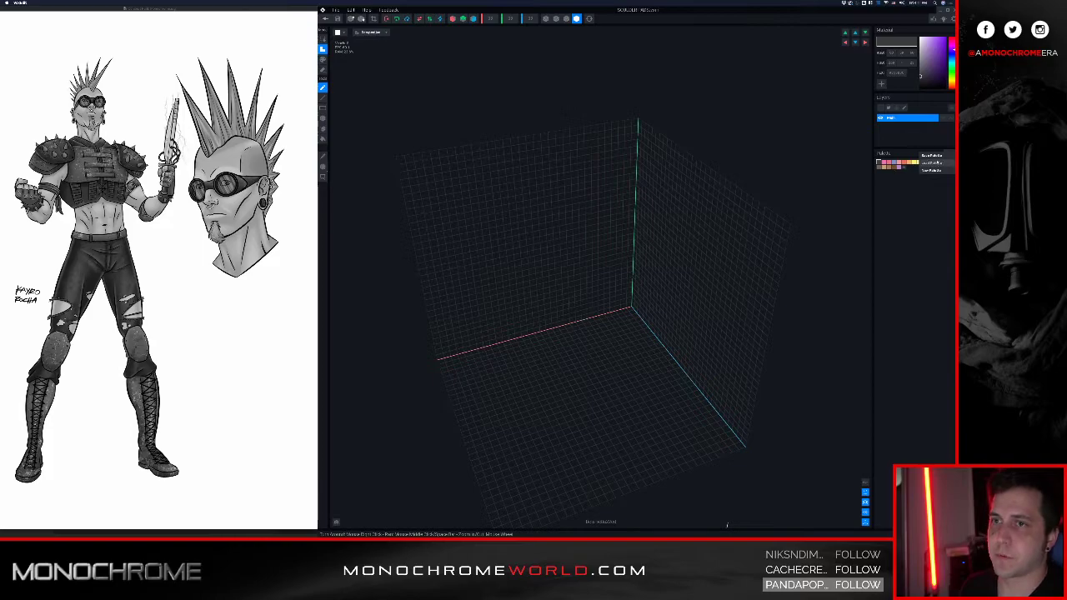
{"action": "left_click", "coordinate": [931, 169]}
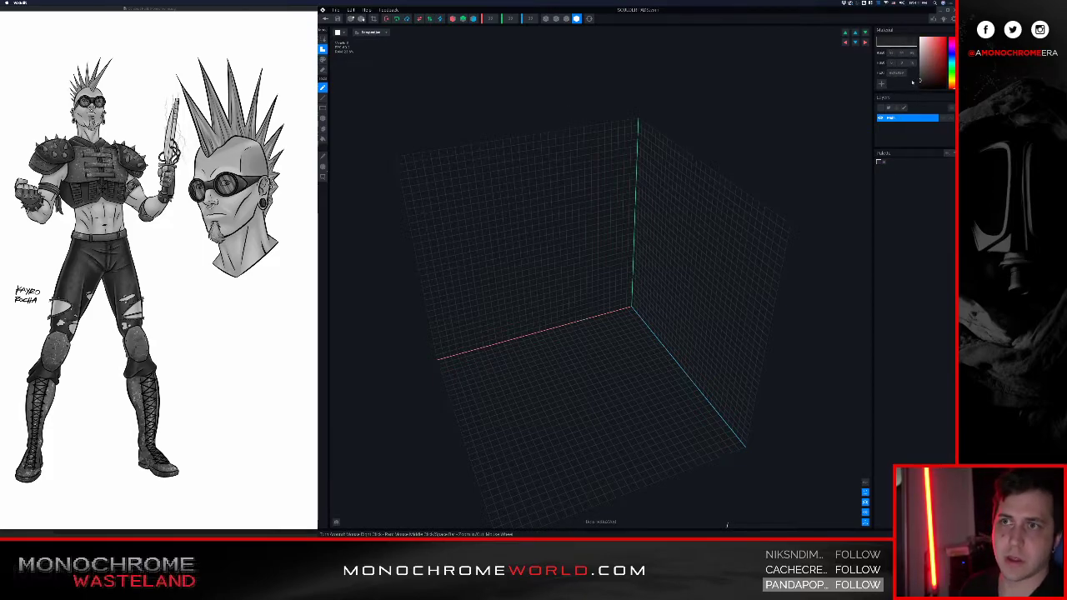
- Fill a large box of dark grey voxels in the empty shoulder armor model as its base block
{"action": "right_click_drag", "start_coordinate": [583, 292], "coordinate": [556, 329]}
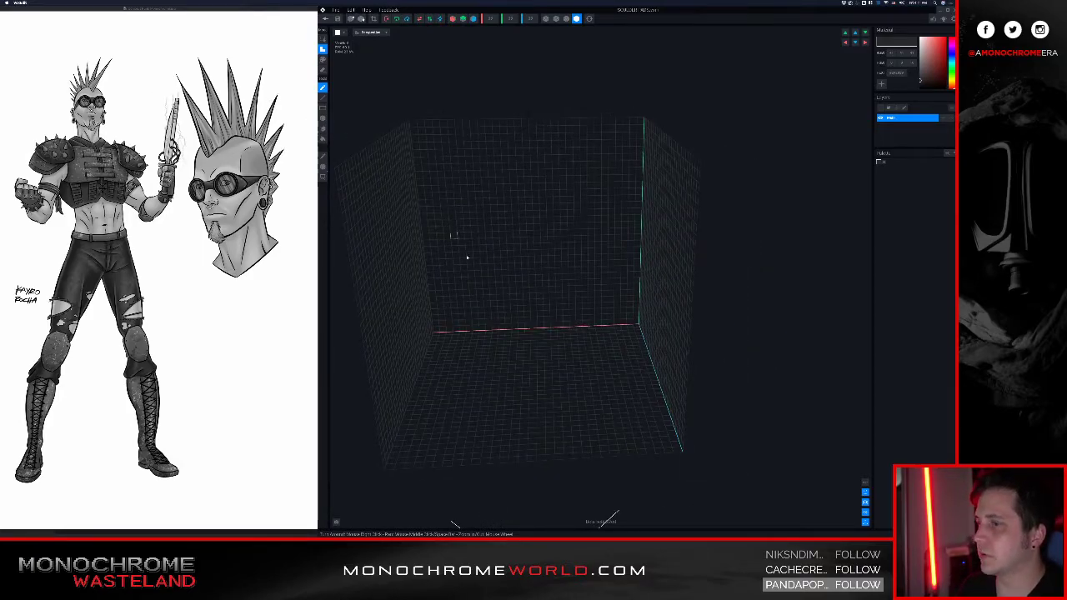
{"action": "right_click_drag", "start_coordinate": [590, 360], "coordinate": [638, 326]}
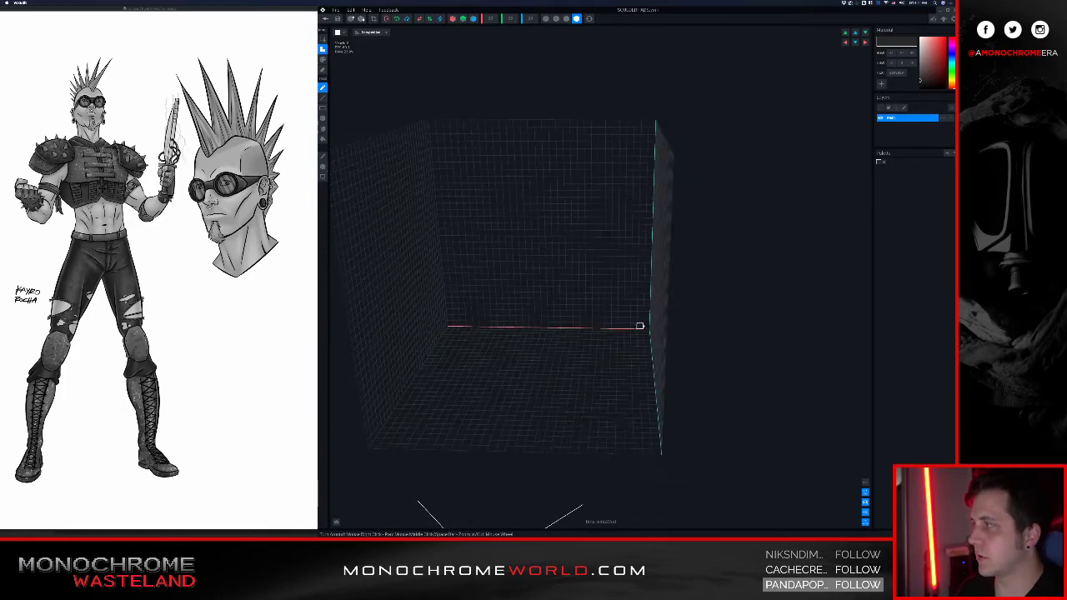
{"action": "right_click_drag", "start_coordinate": [584, 367], "coordinate": [600, 366]}
{"action": "left_click", "coordinate": [322, 119]}
{"action": "right_click_drag", "start_coordinate": [495, 181], "coordinate": [526, 192]}
{"action": "left_click_drag", "start_coordinate": [519, 206], "coordinate": [731, 387]}
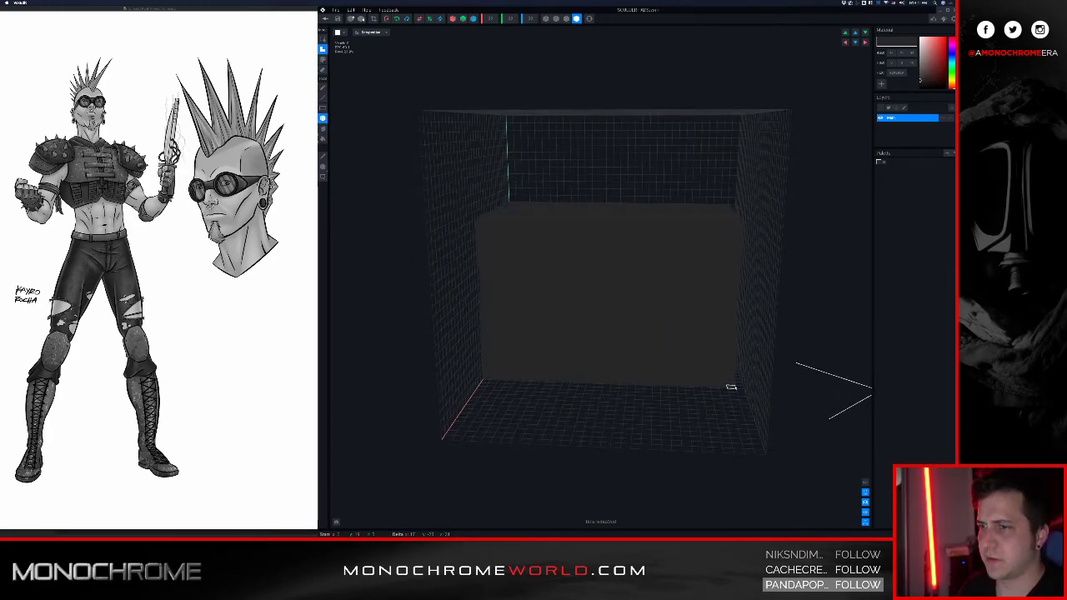
- Erase one end of the base block to shorten it and crop the volume to the remaining voxels
{"action": "right_click_drag", "start_coordinate": [709, 348], "coordinate": [699, 344]}
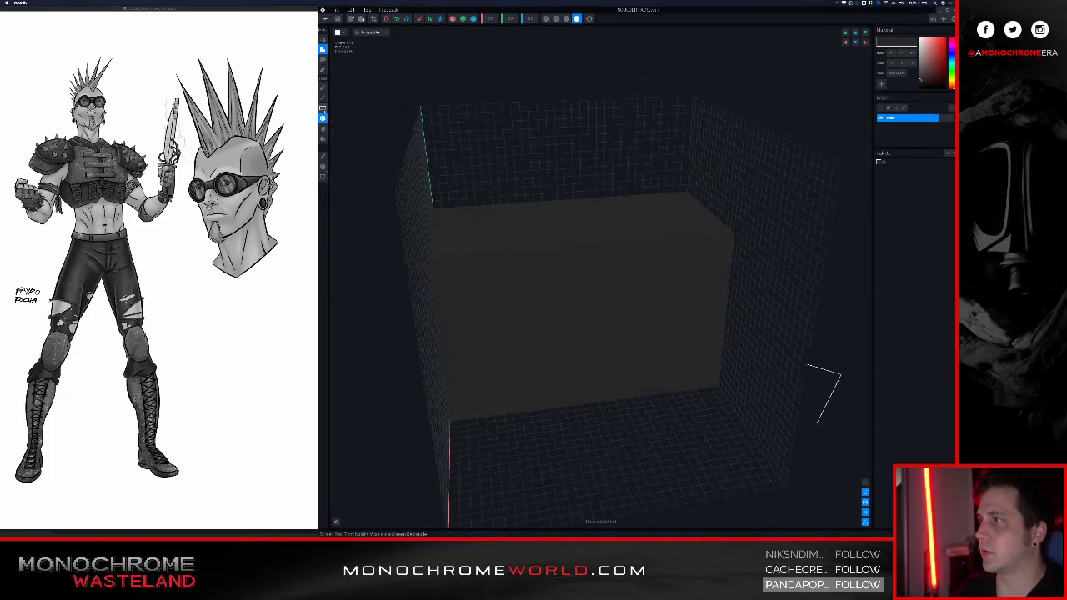
{"action": "left_click_drag", "start_coordinate": [577, 201], "coordinate": [718, 395]}
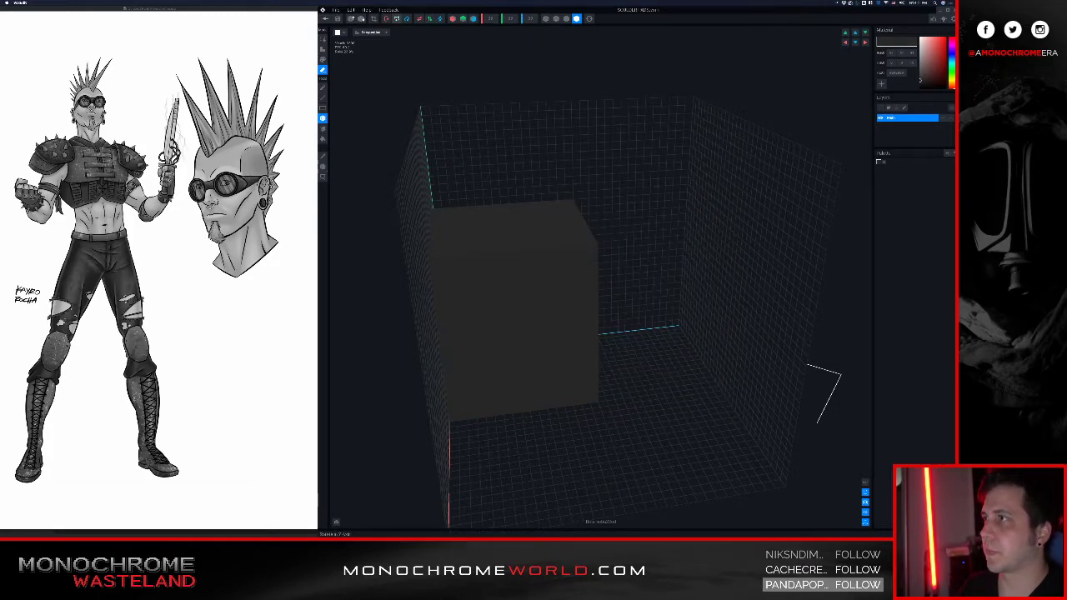
{"action": "left_click", "coordinate": [374, 18]}
{"action": "right_click_drag", "start_coordinate": [469, 98], "coordinate": [541, 184]}
{"action": "scroll", "coordinate": [541, 183], "scroll_direction": "down", "scroll_amount": 5}
{"action": "right_click_drag", "start_coordinate": [539, 221], "coordinate": [546, 242]}
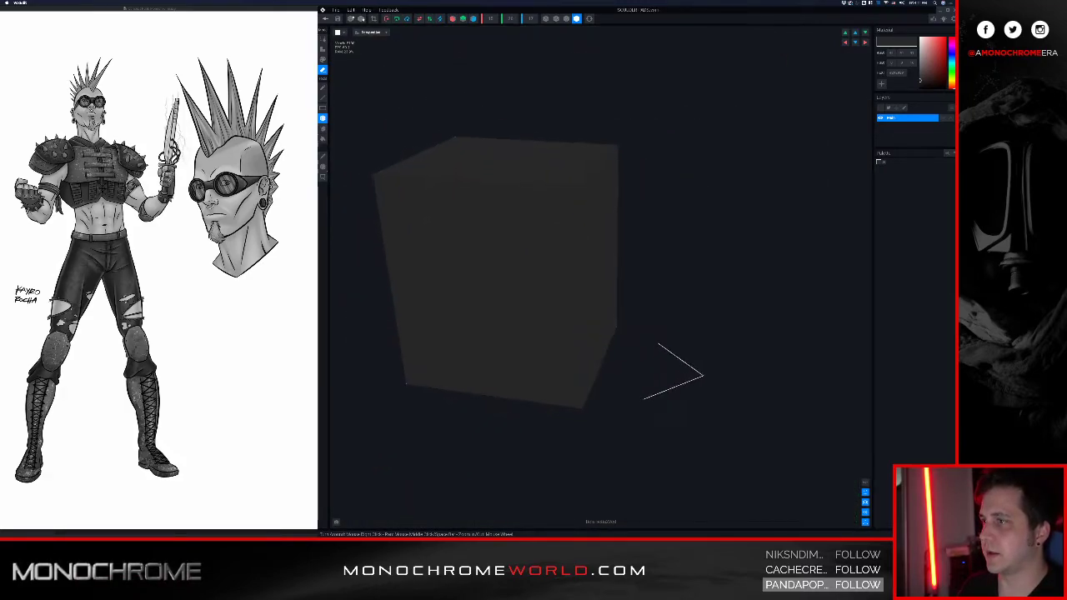
{"action": "middle_click_drag", "start_coordinate": [546, 242], "coordinate": [563, 242]}
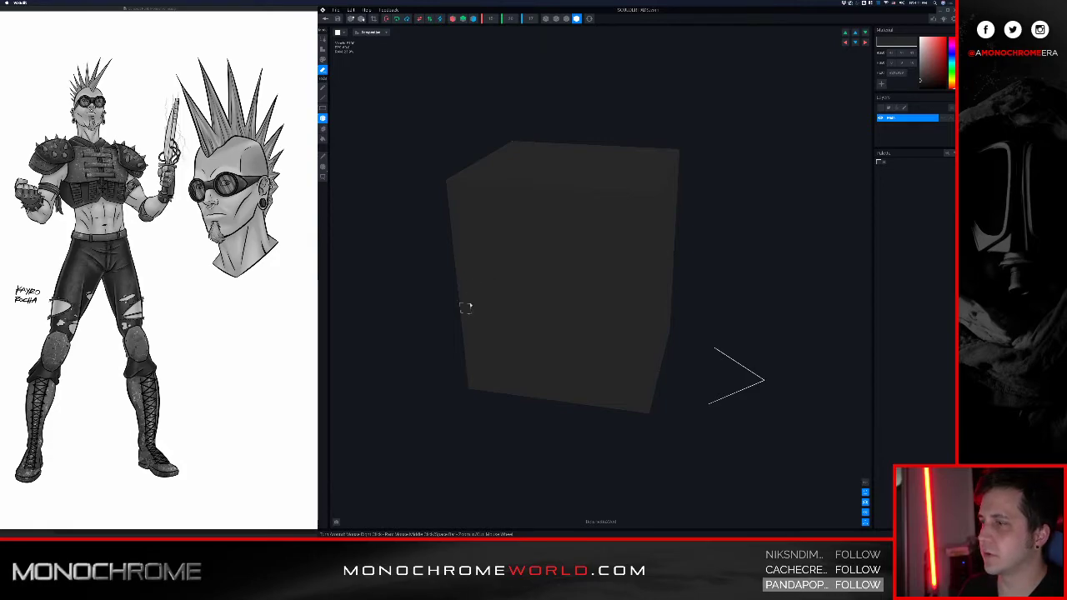
- Erase the upper part of the block and crop the volume to the lower remainder
{"action": "mouse_move", "coordinate": [461, 285]}
{"action": "left_mouse_down"}
{"action": "mouse_move", "coordinate": [659, 152]}
{"action": "mouse_move", "coordinate": [672, 156]}
{"action": "mouse_move", "coordinate": [562, 191]}
{"action": "mouse_move", "coordinate": [517, 229]}
{"action": "left_mouse_up"}
{"action": "left_click", "coordinate": [324, 168]}
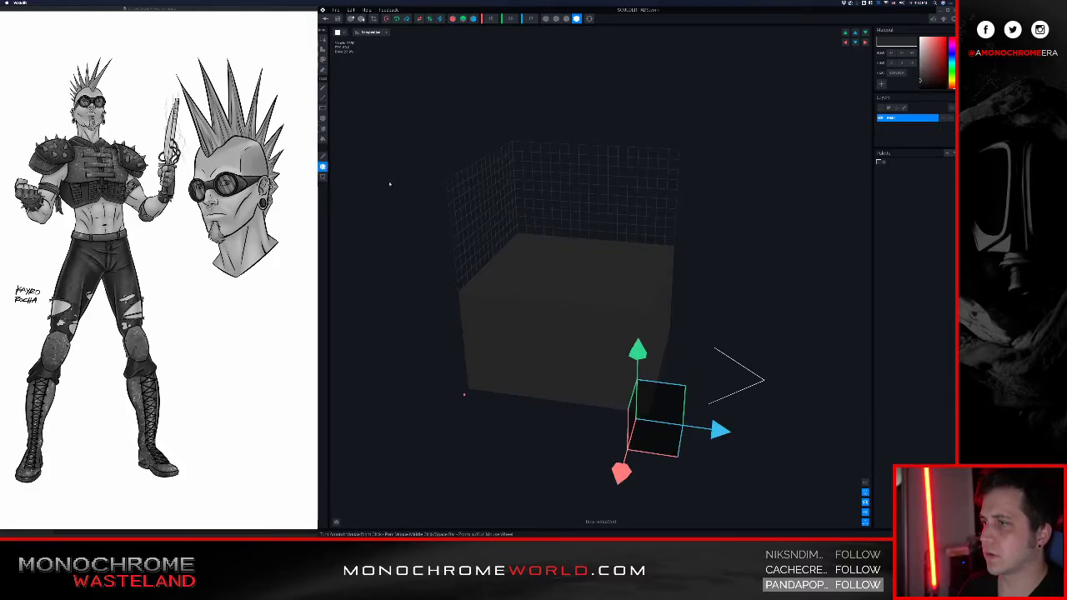
{"action": "left_click", "coordinate": [373, 19]}
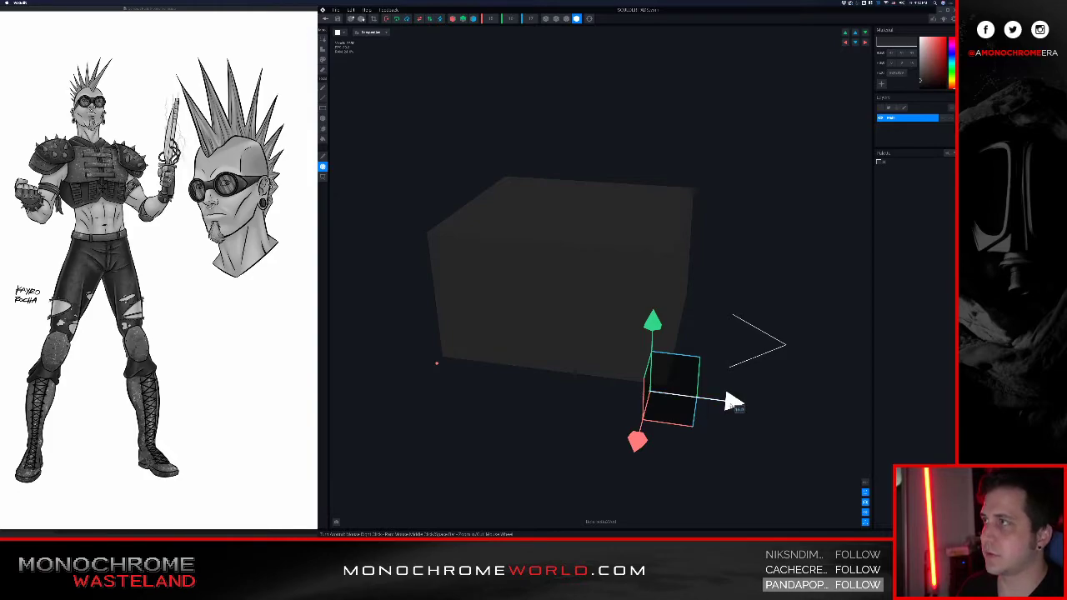
- Move the model's pivot from the block's corner towards its centre along both horizontal axes
{"action": "left_click_drag", "start_coordinate": [734, 403], "coordinate": [618, 387]}
{"action": "right_click_drag", "start_coordinate": [626, 334], "coordinate": [529, 354]}
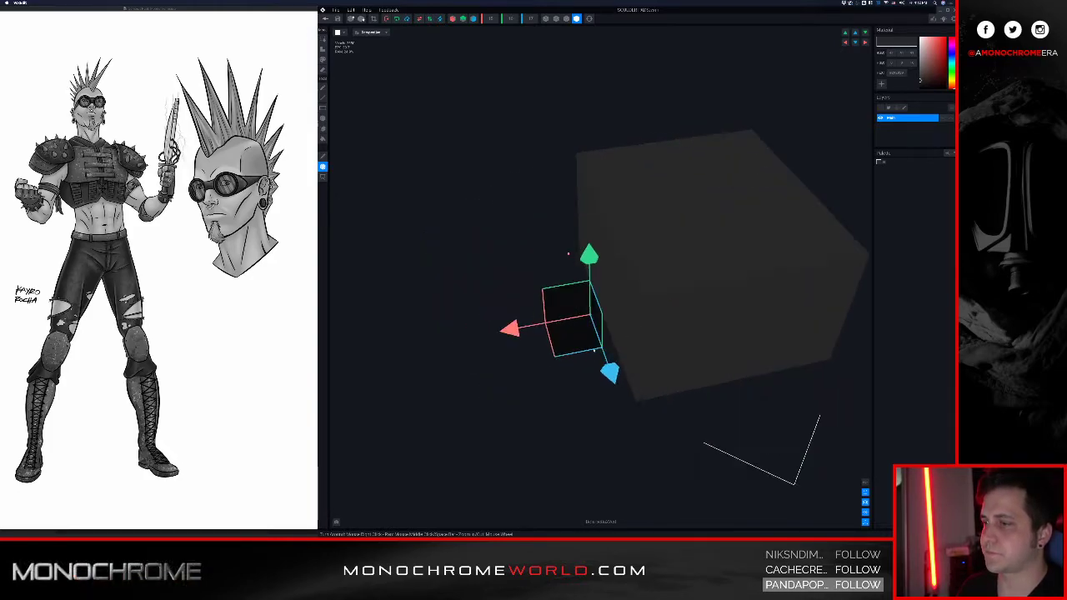
{"action": "left_click_drag", "start_coordinate": [518, 333], "coordinate": [638, 320]}
{"action": "right_click_drag", "start_coordinate": [637, 315], "coordinate": [623, 252]}
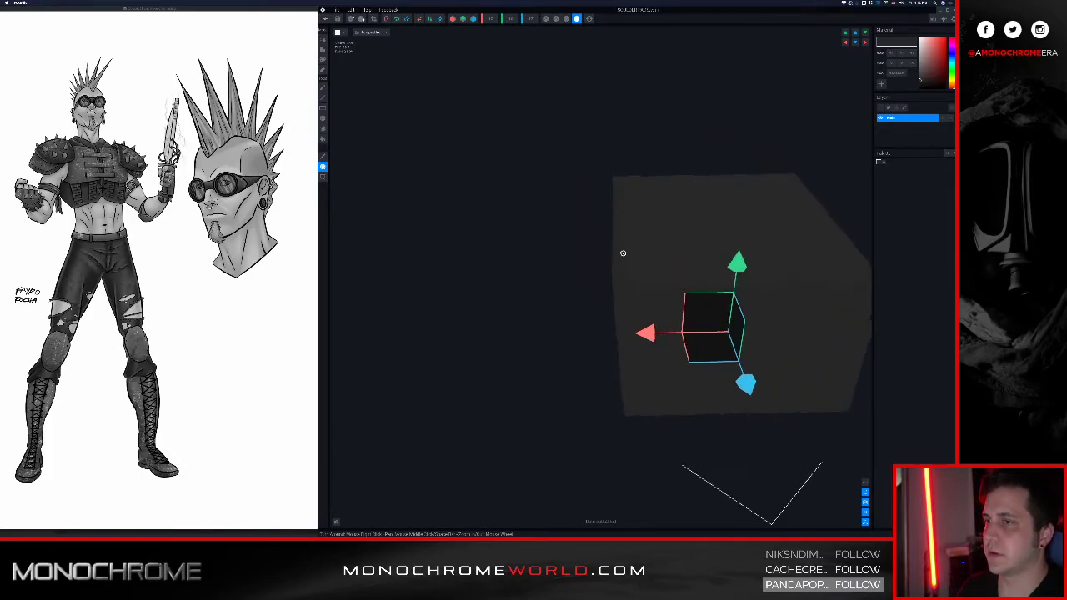
- Save the shoulder armor model and return to the full character
{"action": "left_click", "coordinate": [326, 19]}
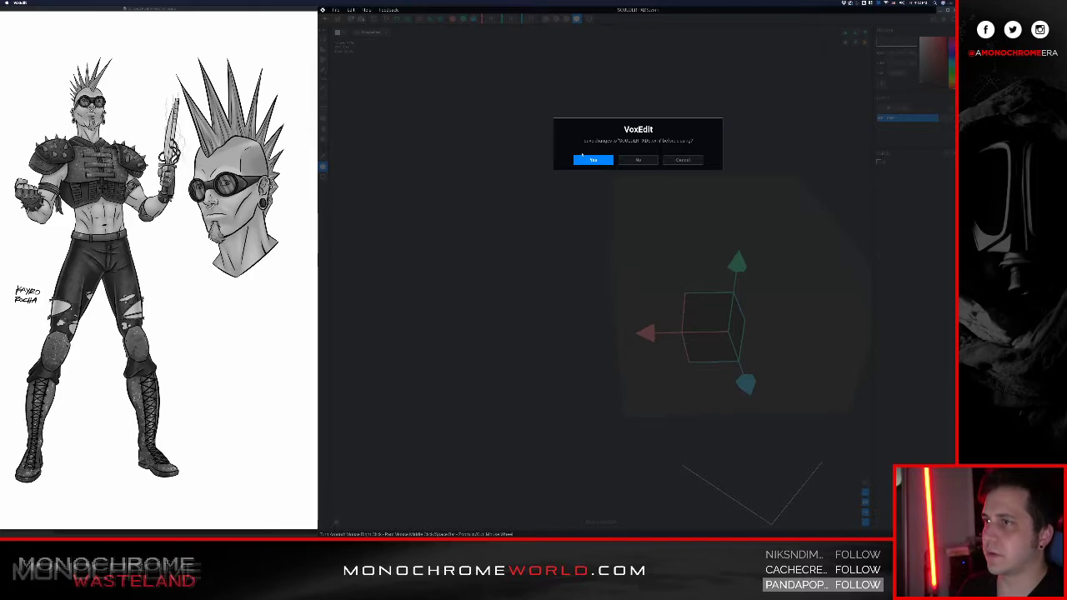
{"action": "left_click", "coordinate": [592, 159]}
{"action": "middle_click_drag", "start_coordinate": [610, 191], "coordinate": [623, 293]}
{"action": "scroll", "coordinate": [623, 279], "scroll_direction": "up", "scroll_amount": 5}
{"action": "right_click_drag", "start_coordinate": [623, 275], "coordinate": [606, 236]}
{"action": "scroll", "coordinate": [621, 258], "scroll_direction": "up", "scroll_amount": 5}
{"action": "scroll", "coordinate": [621, 258], "scroll_direction": "down", "scroll_amount": 4}
- Select the character's chest and create a named child node for the shoulder armor under it
{"action": "left_click", "coordinate": [601, 258]}
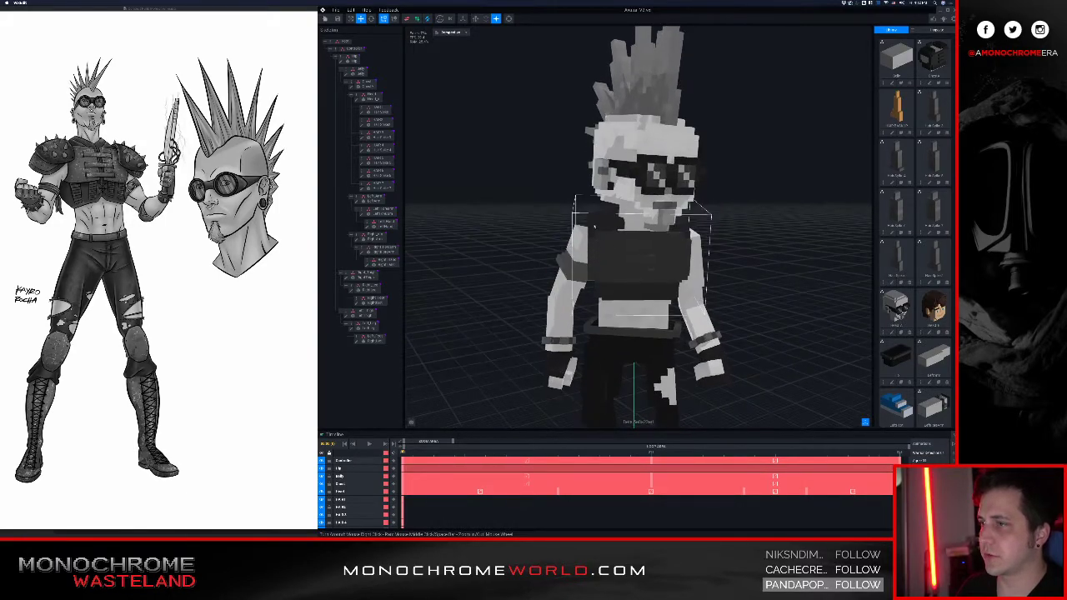
{"action": "scroll", "coordinate": [607, 236], "scroll_direction": "up", "scroll_amount": 2}
{"action": "left_click", "coordinate": [607, 238]}
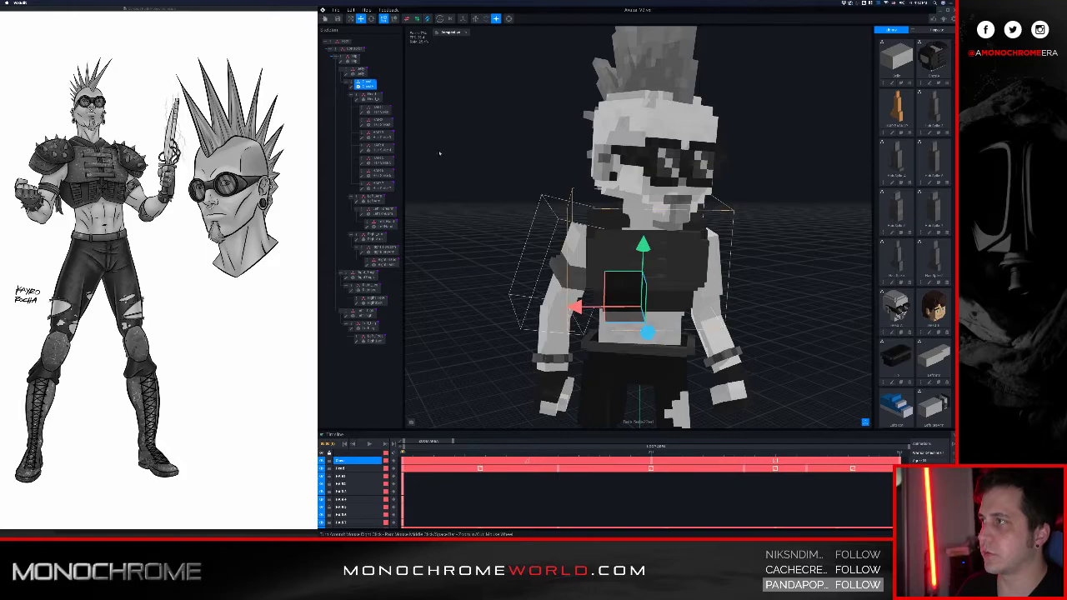
{"action": "left_click", "coordinate": [350, 96]}
{"action": "right_click", "coordinate": [351, 81]}
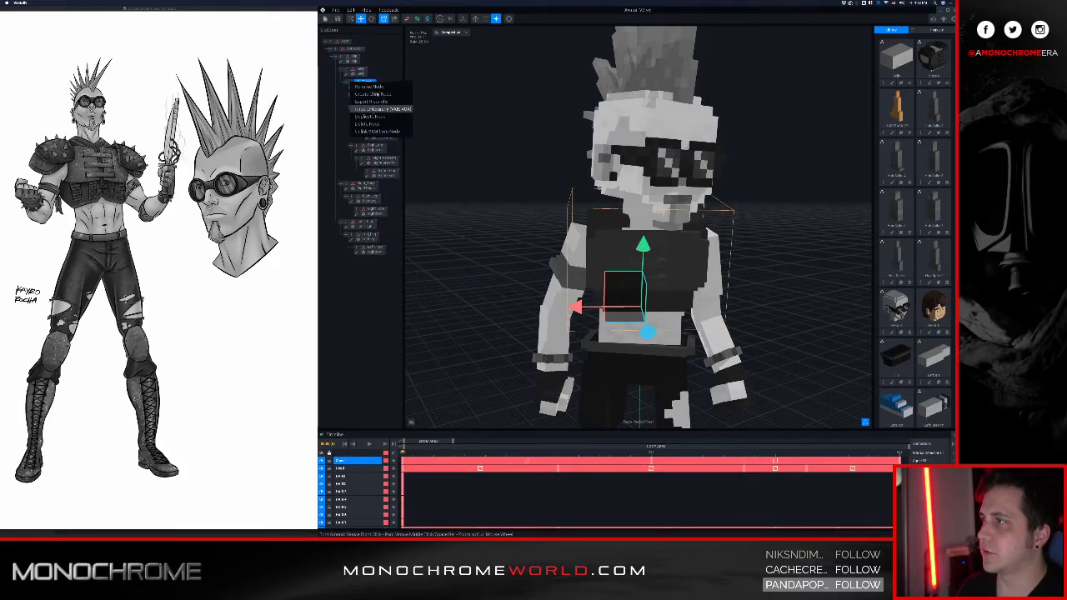
{"action": "left_click", "coordinate": [376, 96]}
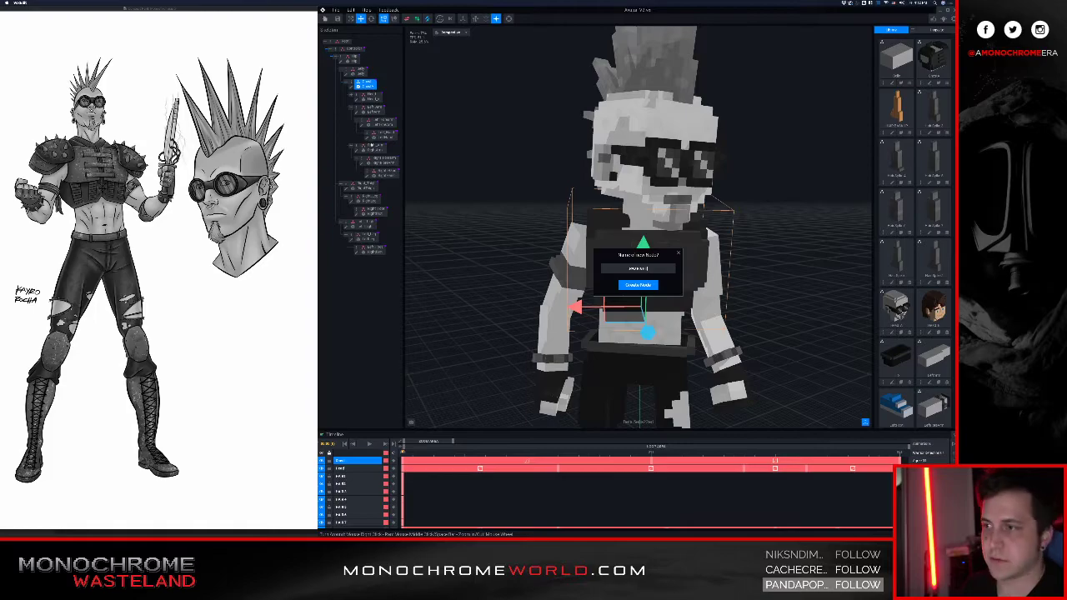
{"action": "left_click", "coordinate": [639, 285]}
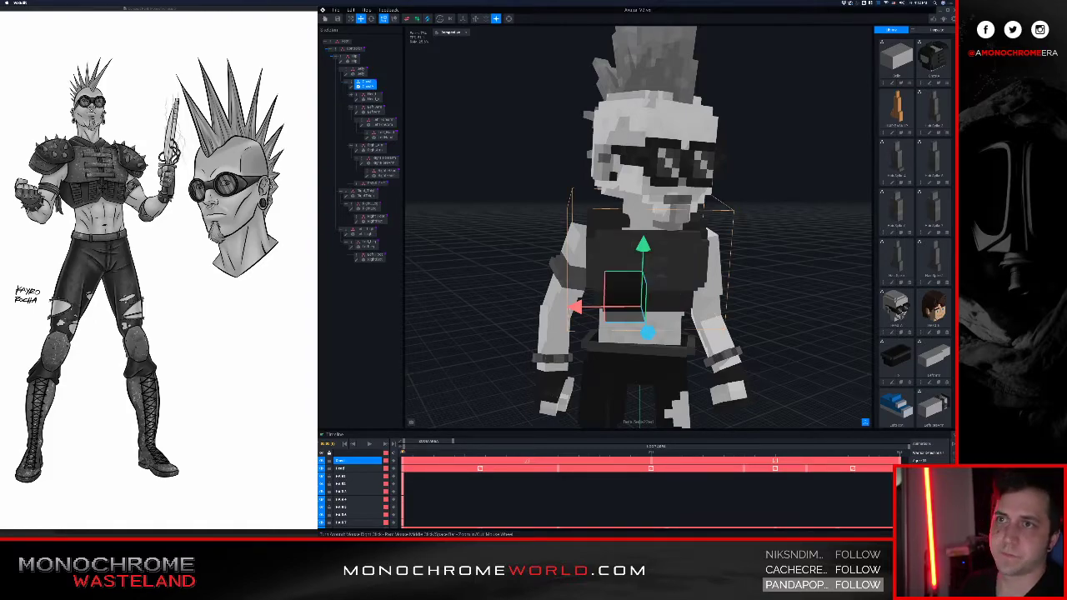
- Assign the shoulder armor model from the asset library to the new child node of the chest
{"action": "scroll", "coordinate": [931, 83], "scroll_direction": "down", "scroll_amount": 5}
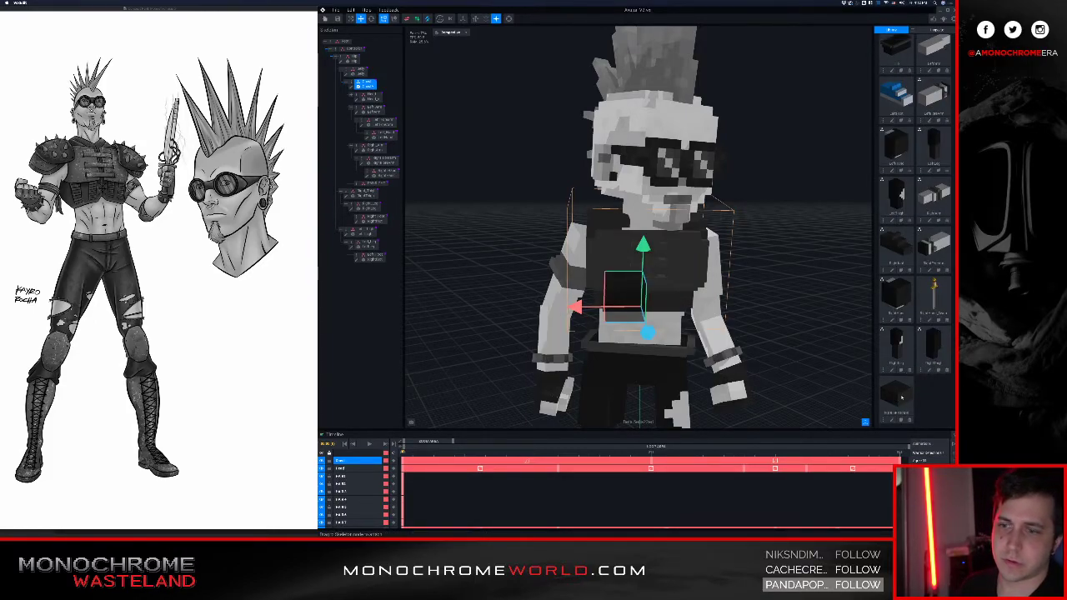
{"action": "left_click_drag", "start_coordinate": [399, 104], "coordinate": [378, 183]}
{"action": "right_click_drag", "start_coordinate": [631, 260], "coordinate": [634, 260]}
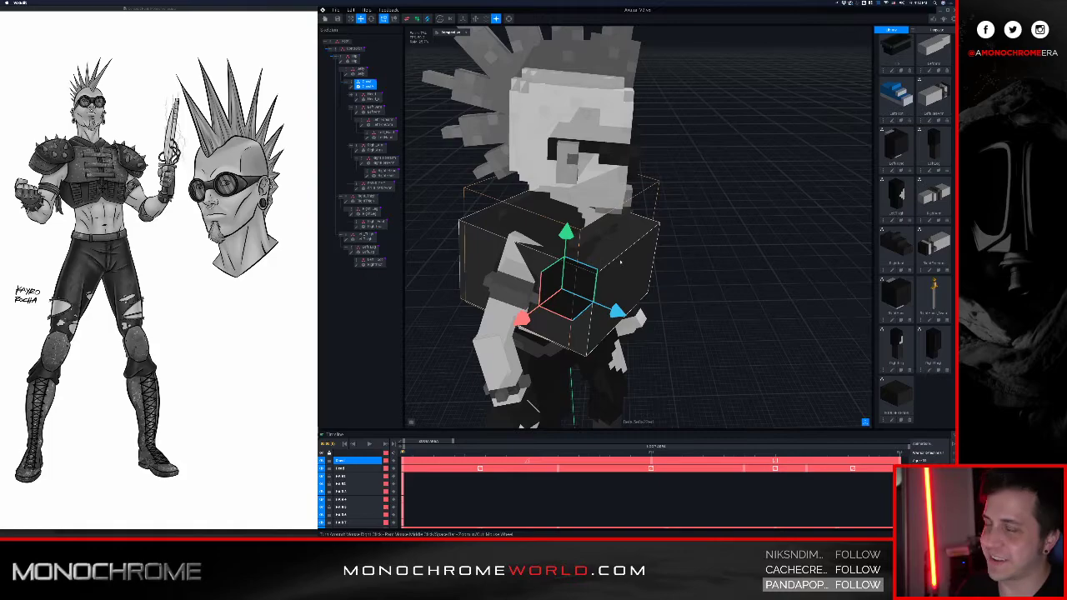
- Try moving the chest and the shoulder armor node outward, undoing each trial move
{"action": "scroll", "coordinate": [620, 262], "scroll_direction": "down", "scroll_amount": 3}
{"action": "left_click_drag", "start_coordinate": [539, 312], "coordinate": [524, 325]}
{"action": "key", "text": "super+z"}
{"action": "left_click", "coordinate": [377, 187]}
{"action": "left_click_drag", "start_coordinate": [534, 308], "coordinate": [486, 348]}
{"action": "key", "text": "super+z"}
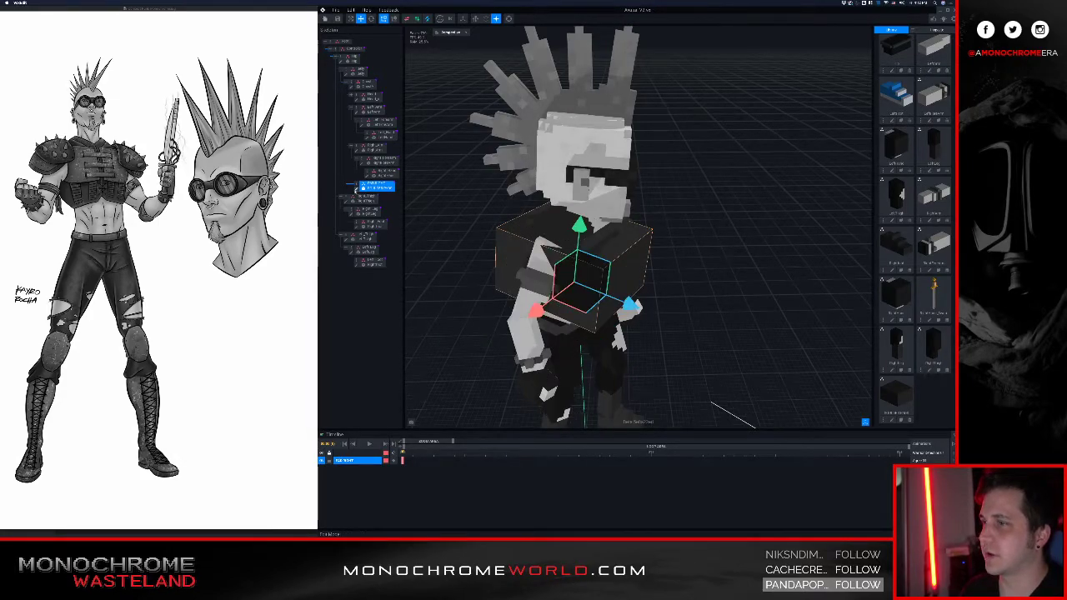
- Open the shoulder armor model for voxel editing and erase its front and back portions around the arm
{"action": "double_click", "coordinate": [356, 190]}
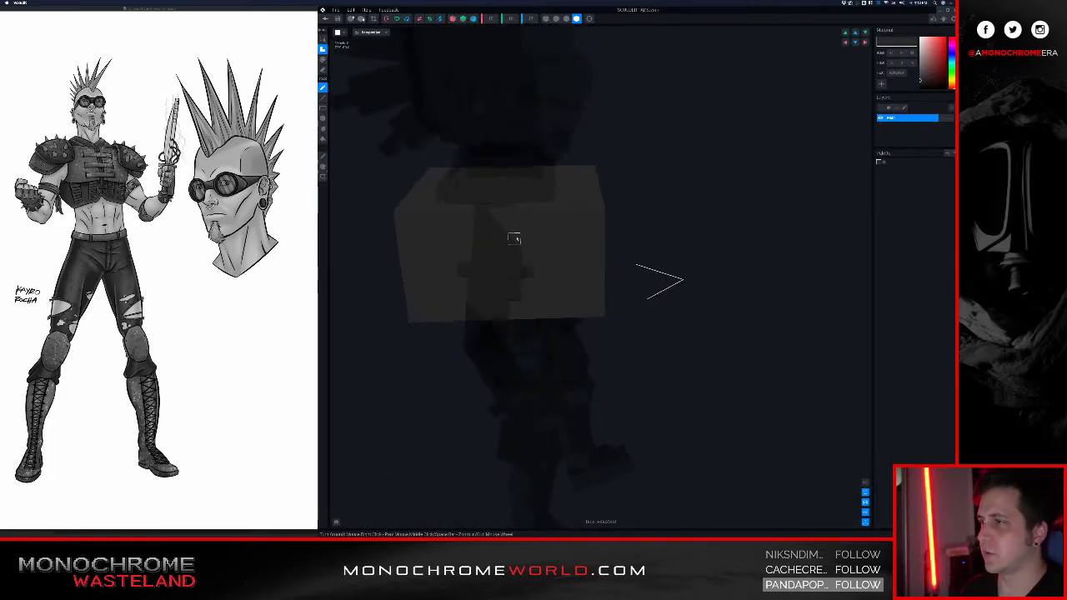
{"action": "left_click", "coordinate": [324, 70]}
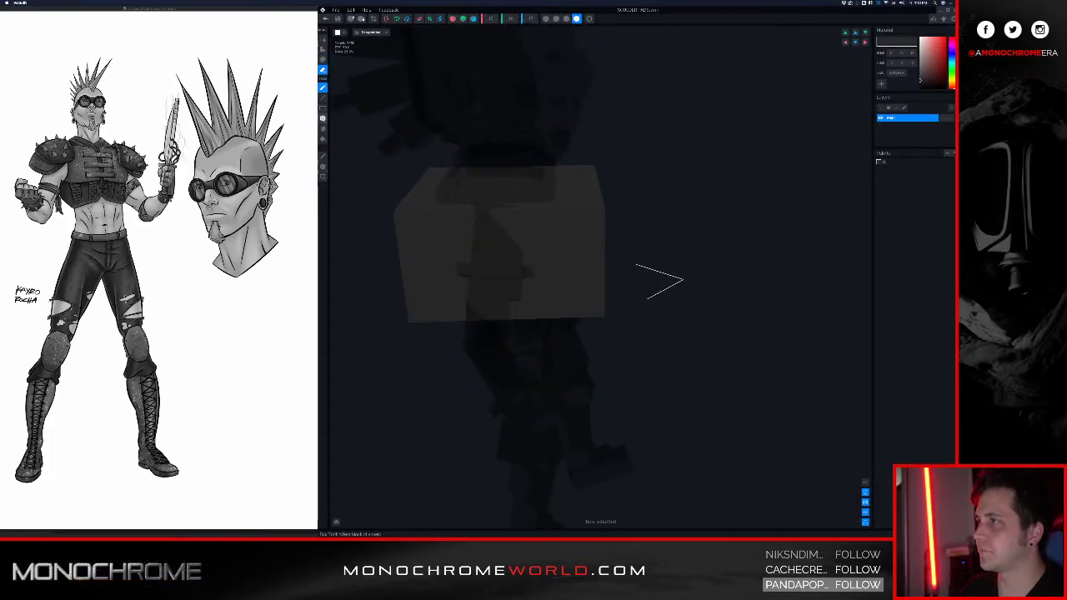
{"action": "mouse_move", "coordinate": [595, 173]}
{"action": "left_mouse_down"}
{"action": "mouse_move", "coordinate": [552, 313]}
{"action": "mouse_move", "coordinate": [540, 312]}
{"action": "left_mouse_up"}
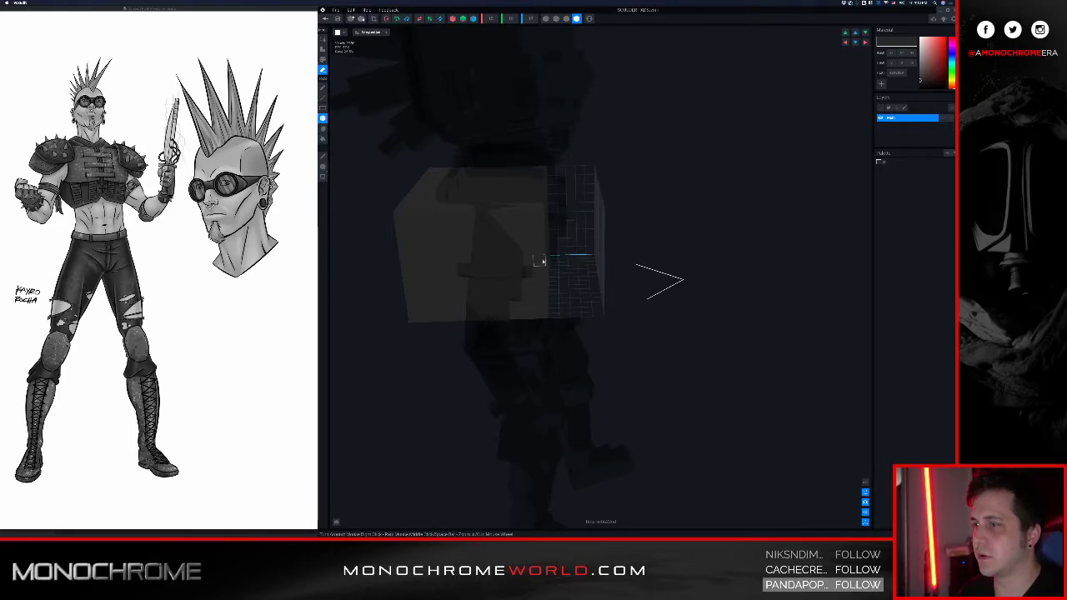
{"action": "left_click_drag", "start_coordinate": [539, 261], "coordinate": [396, 341]}
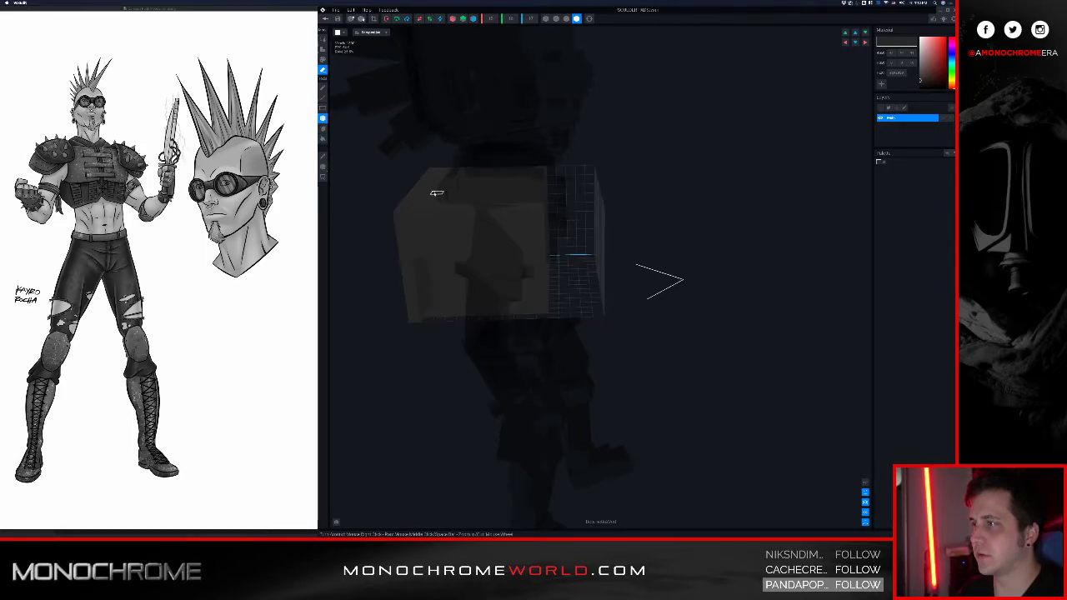
{"action": "mouse_move", "coordinate": [463, 169]}
{"action": "left_mouse_down"}
{"action": "mouse_move", "coordinate": [431, 348]}
{"action": "mouse_move", "coordinate": [408, 332]}
{"action": "left_mouse_up"}
- Erase the armor block's lower and inner parts, and crop the volume to the small remaining block
{"action": "mouse_move", "coordinate": [415, 327]}
{"action": "right_mouse_down"}
{"action": "mouse_move", "coordinate": [455, 302]}
{"action": "mouse_move", "coordinate": [471, 264]}
{"action": "mouse_move", "coordinate": [492, 254]}
{"action": "right_mouse_up"}
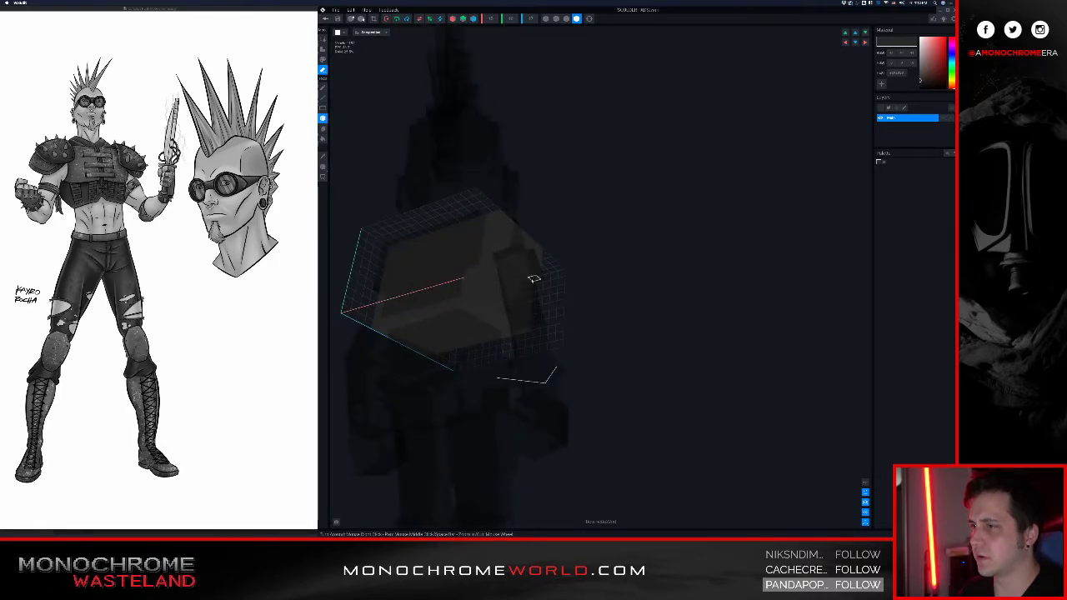
{"action": "mouse_move", "coordinate": [530, 285]}
{"action": "left_mouse_down"}
{"action": "mouse_move", "coordinate": [400, 334]}
{"action": "mouse_move", "coordinate": [377, 325]}
{"action": "left_mouse_up"}
{"action": "right_click_drag", "start_coordinate": [417, 270], "coordinate": [443, 217]}
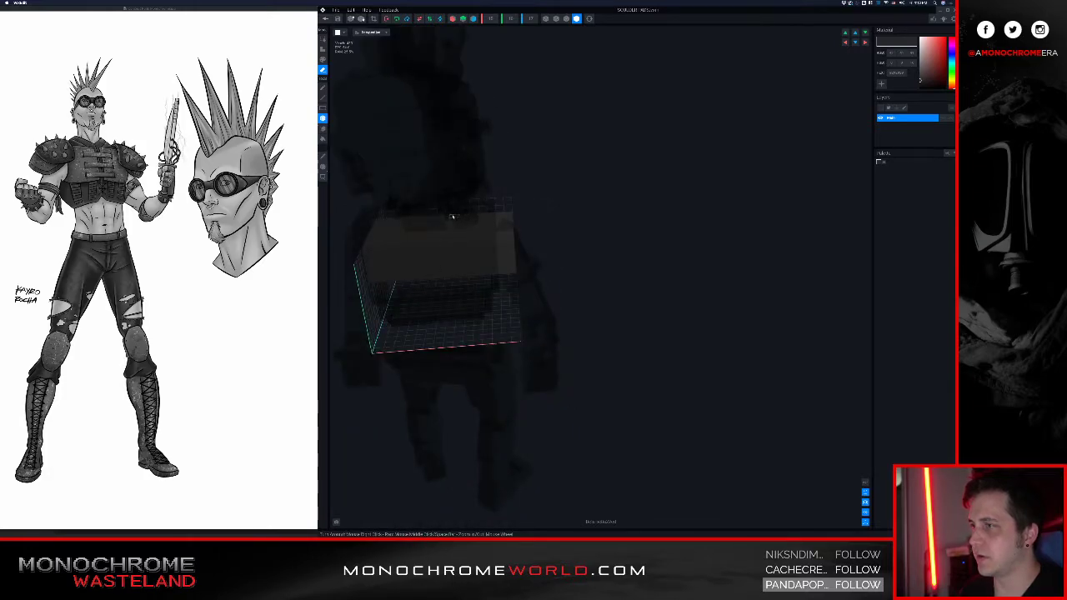
{"action": "mouse_move", "coordinate": [445, 222]}
{"action": "left_mouse_down"}
{"action": "mouse_move", "coordinate": [371, 271]}
{"action": "mouse_move", "coordinate": [456, 248]}
{"action": "left_mouse_up"}
{"action": "mouse_move", "coordinate": [458, 248]}
{"action": "right_mouse_down"}
{"action": "mouse_move", "coordinate": [490, 240]}
{"action": "mouse_move", "coordinate": [489, 267]}
{"action": "mouse_move", "coordinate": [503, 267]}
{"action": "right_mouse_up"}
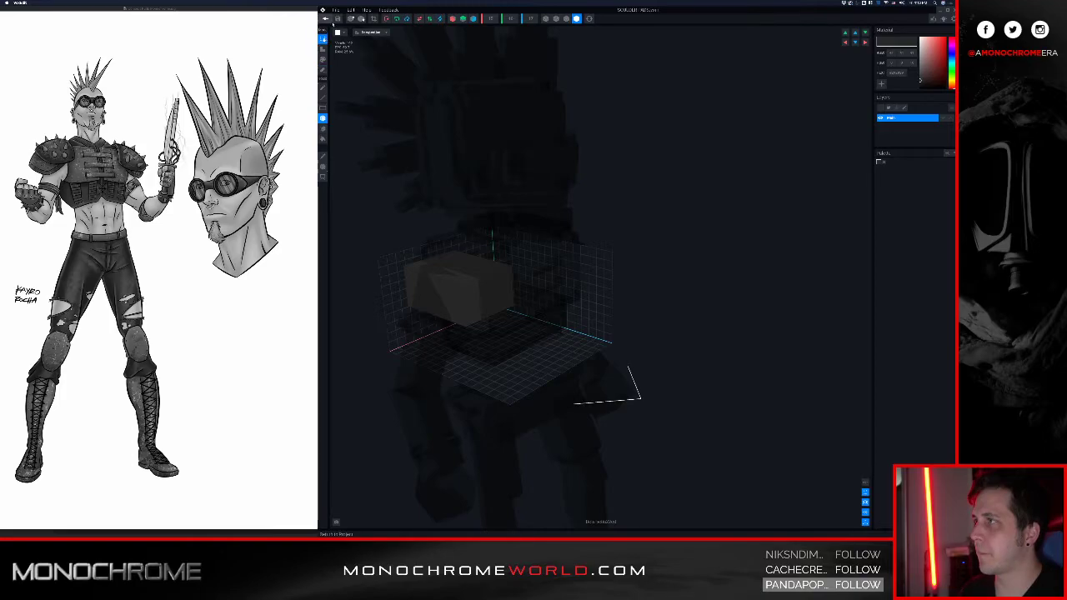
{"action": "left_click", "coordinate": [373, 19]}
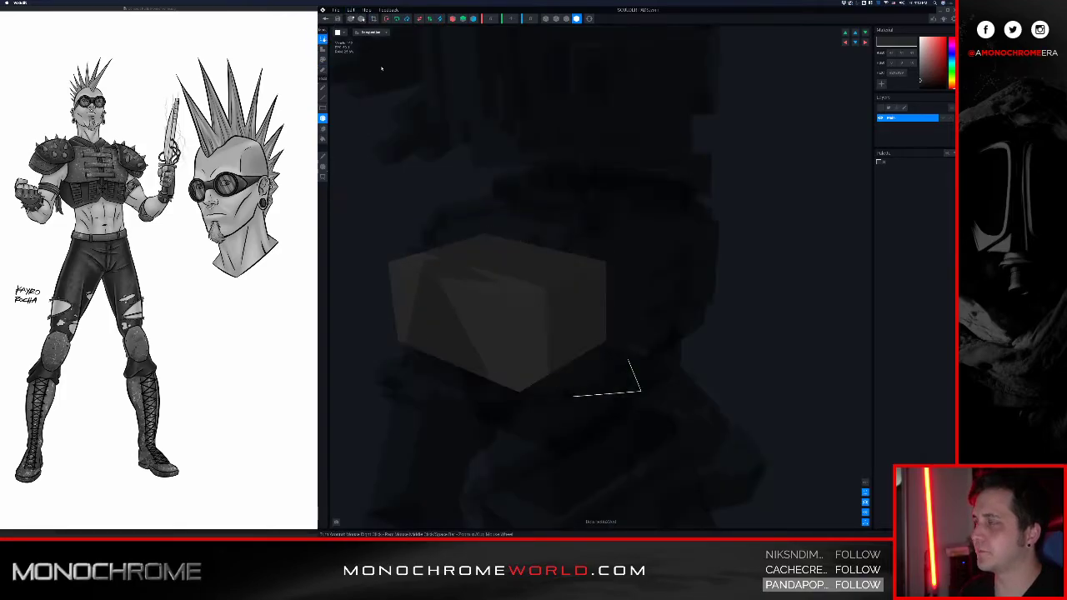
- Save the trimmed shoulder armor block and go back to the full character
{"action": "left_click", "coordinate": [326, 18]}
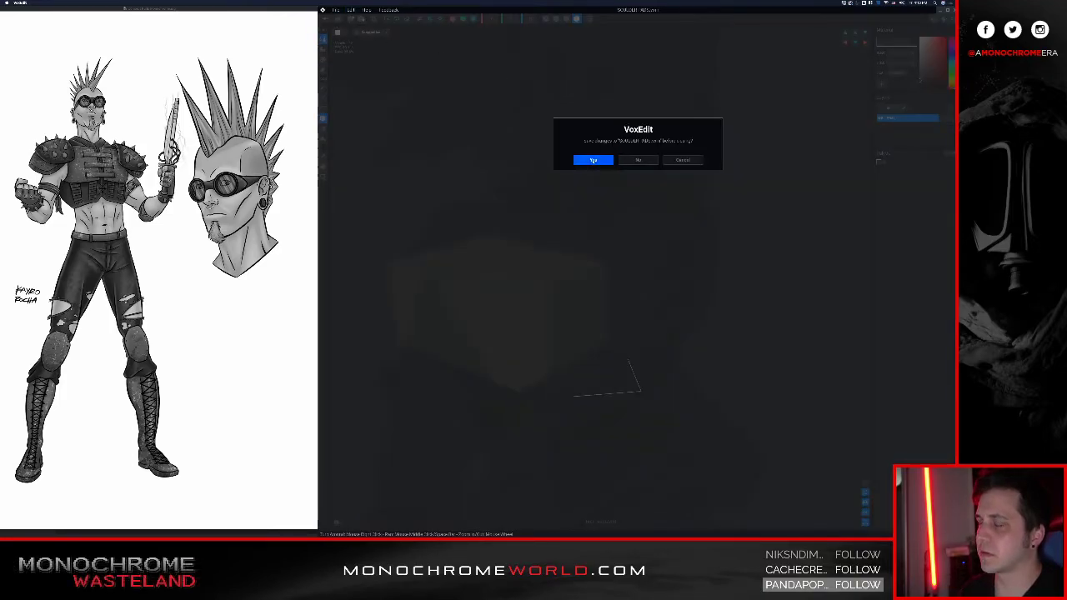
{"action": "left_click", "coordinate": [594, 160]}
{"action": "scroll", "coordinate": [631, 150], "scroll_direction": "up", "scroll_amount": 2}
{"action": "right_click_drag", "start_coordinate": [616, 140], "coordinate": [631, 93]}
{"action": "scroll", "coordinate": [632, 143], "scroll_direction": "up", "scroll_amount": 5}
{"action": "middle_click_drag", "start_coordinate": [631, 93], "coordinate": [584, 240]}
{"action": "right_click_drag", "start_coordinate": [546, 241], "coordinate": [567, 244]}
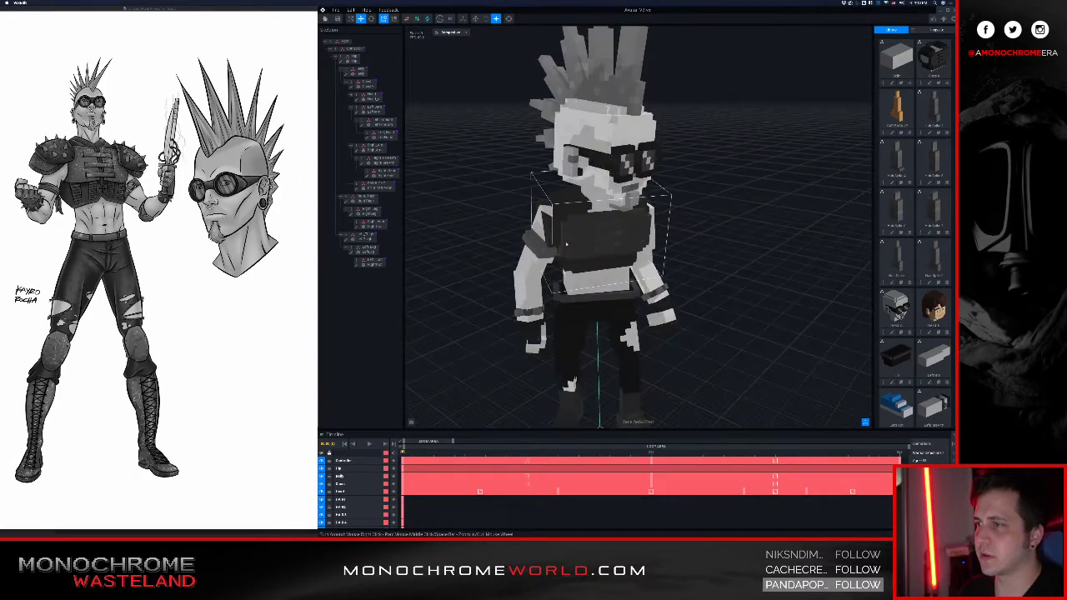
- Select the shoulder armor node and move its block outward and up onto the character's shoulder
{"action": "left_click", "coordinate": [376, 186]}
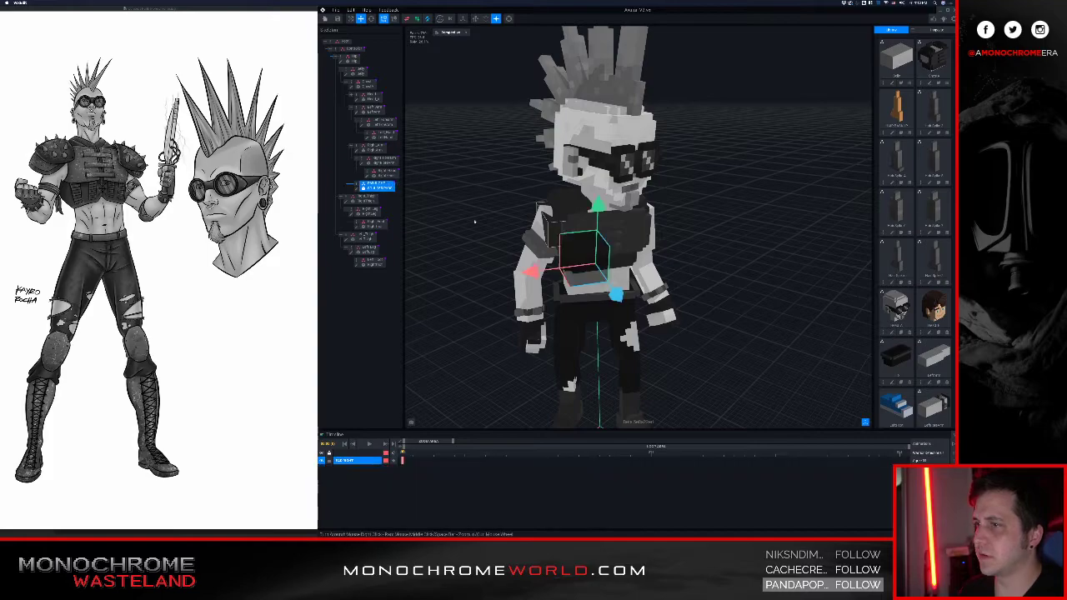
{"action": "left_click_drag", "start_coordinate": [504, 275], "coordinate": [498, 254]}
{"action": "right_click_drag", "start_coordinate": [505, 257], "coordinate": [654, 222]}
{"action": "middle_click_drag", "start_coordinate": [654, 222], "coordinate": [450, 263]}
{"action": "right_click_drag", "start_coordinate": [617, 212], "coordinate": [624, 213]}
{"action": "middle_click_drag", "start_coordinate": [624, 214], "coordinate": [588, 265]}
{"action": "scroll", "coordinate": [600, 216], "scroll_direction": "up", "scroll_amount": 3}
{"action": "left_click_drag", "start_coordinate": [612, 175], "coordinate": [610, 170]}
{"action": "left_click_drag", "start_coordinate": [556, 191], "coordinate": [564, 189]}
- Lower the shoulder armor block so it sits over the top of the upper arm
{"action": "right_click_drag", "start_coordinate": [583, 142], "coordinate": [541, 138]}
{"action": "scroll", "coordinate": [566, 138], "scroll_direction": "up", "scroll_amount": 5}
{"action": "middle_click_drag", "start_coordinate": [644, 125], "coordinate": [617, 138]}
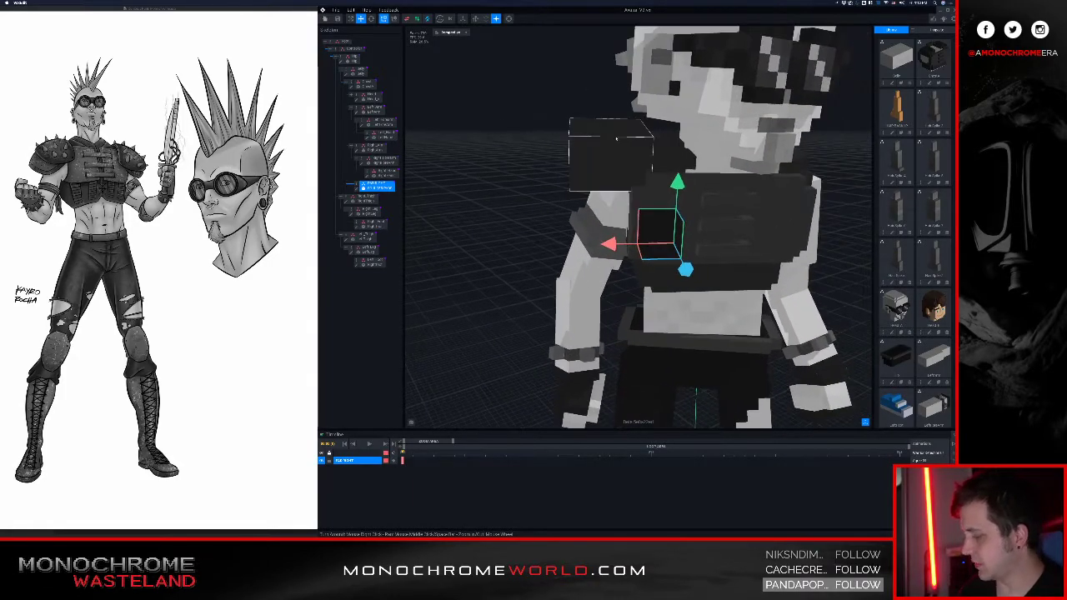
{"action": "right_click_drag", "start_coordinate": [624, 149], "coordinate": [642, 165]}
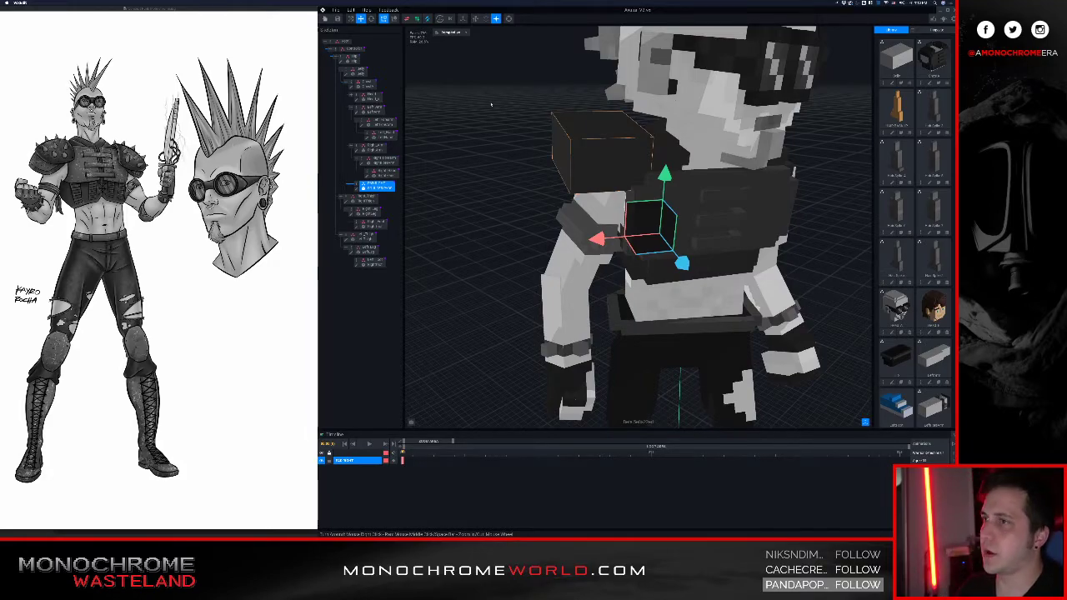
{"action": "right_click_drag", "start_coordinate": [606, 134], "coordinate": [615, 207]}
{"action": "right_click_drag", "start_coordinate": [550, 249], "coordinate": [542, 245]}
{"action": "left_click_drag", "start_coordinate": [641, 308], "coordinate": [642, 344]}
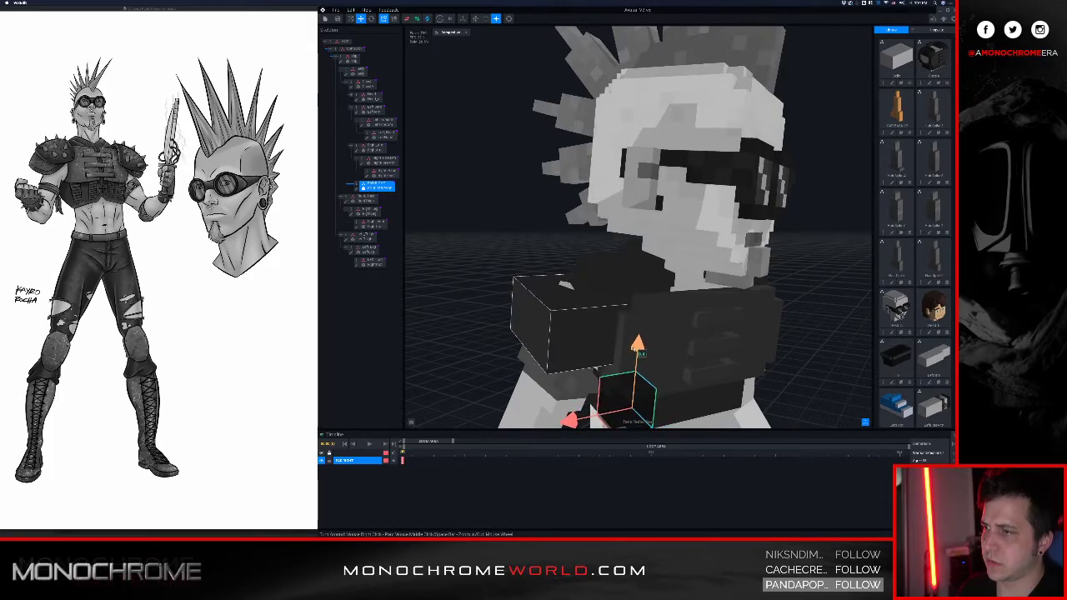
- Examine how the shoulder armor block sits over the upper arm, from the side, the front and close up
{"action": "right_click_drag", "start_coordinate": [560, 356], "coordinate": [700, 373]}
{"action": "scroll", "coordinate": [594, 353], "scroll_direction": "down", "scroll_amount": 5}
{"action": "scroll", "coordinate": [594, 353], "scroll_direction": "down", "scroll_amount": 3}
{"action": "middle_click_drag", "start_coordinate": [700, 373], "coordinate": [629, 337]}
{"action": "scroll", "coordinate": [629, 338], "scroll_direction": "up", "scroll_amount": 5}
{"action": "middle_click_drag", "start_coordinate": [555, 331], "coordinate": [607, 316]}
{"action": "right_click_drag", "start_coordinate": [626, 295], "coordinate": [629, 305]}
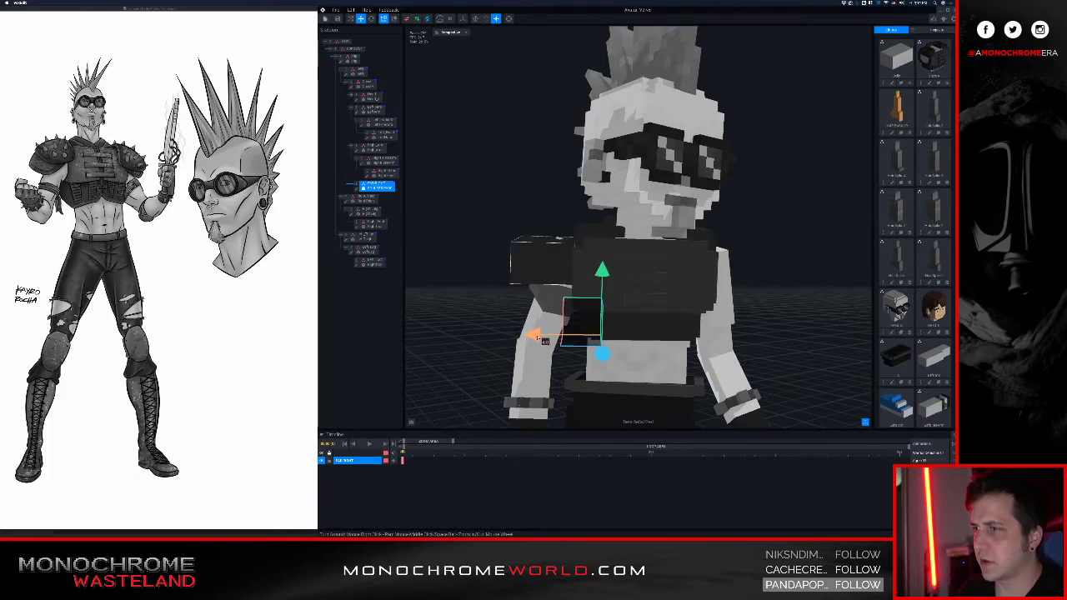
{"action": "scroll", "coordinate": [561, 288], "scroll_direction": "down", "scroll_amount": 3}
{"action": "mouse_move", "coordinate": [573, 237]}
{"action": "right_mouse_down"}
{"action": "mouse_move", "coordinate": [576, 258]}
{"action": "mouse_move", "coordinate": [552, 280]}
{"action": "mouse_move", "coordinate": [581, 249]}
{"action": "right_mouse_up"}
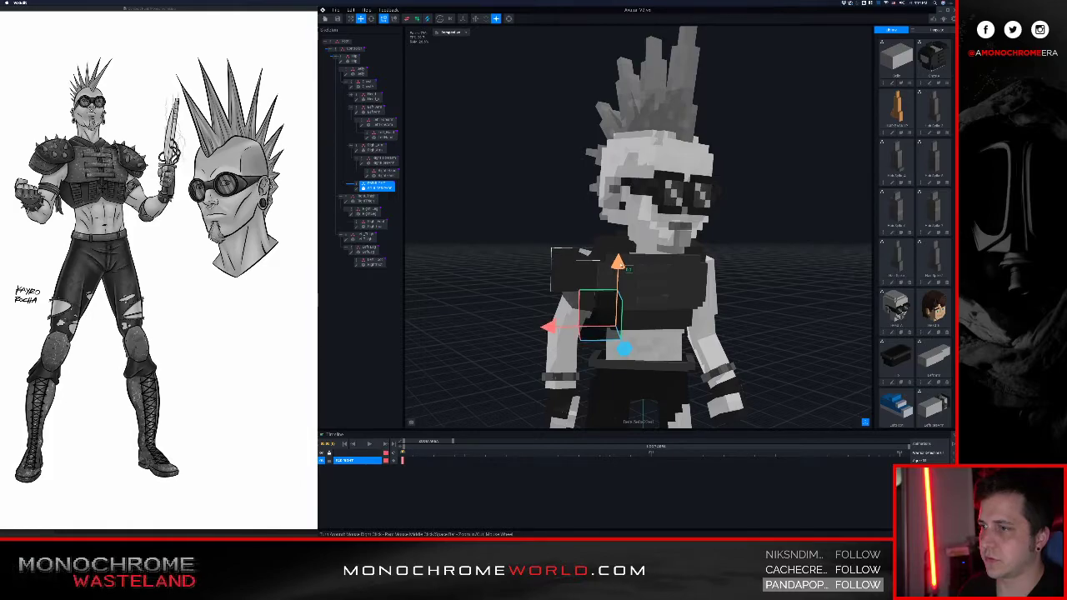
{"action": "right_click_drag", "start_coordinate": [592, 275], "coordinate": [561, 260]}
{"action": "scroll", "coordinate": [571, 263], "scroll_direction": "up", "scroll_amount": 5}
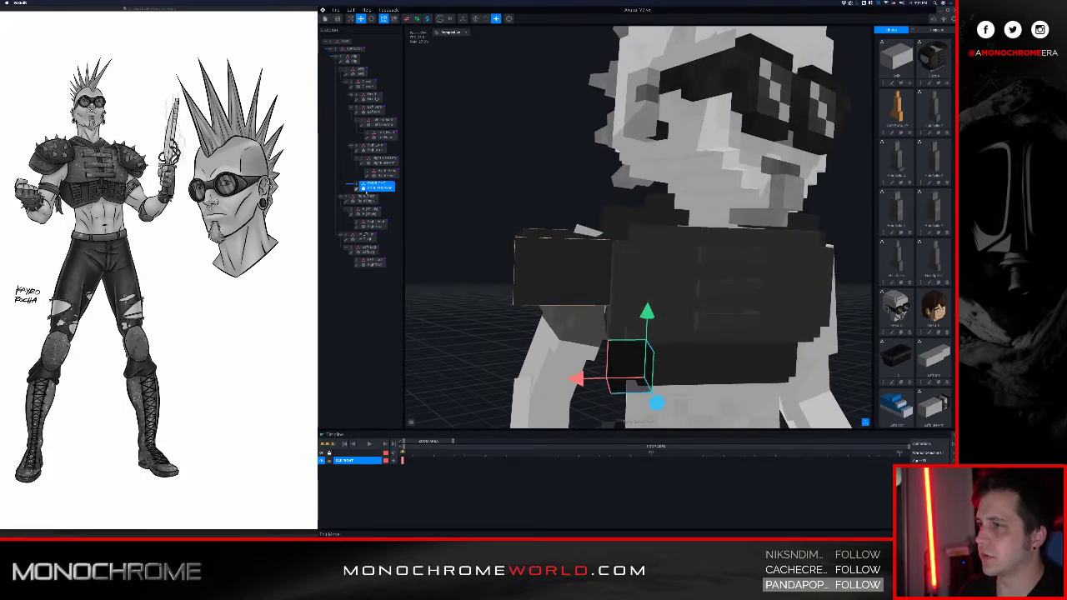
- Open the shoulder armor block for voxel editing and erase voxels along its lower edges and outer corners
{"action": "left_click", "coordinate": [357, 190]}
{"action": "mouse_move", "coordinate": [505, 252]}
{"action": "right_mouse_down"}
{"action": "mouse_move", "coordinate": [506, 236]}
{"action": "mouse_move", "coordinate": [554, 258]}
{"action": "mouse_move", "coordinate": [552, 279]}
{"action": "right_mouse_up"}
{"action": "scroll", "coordinate": [507, 238], "scroll_direction": "down", "scroll_amount": 5}
{"action": "left_click_drag", "start_coordinate": [518, 299], "coordinate": [515, 345]}
{"action": "left_click_drag", "start_coordinate": [421, 271], "coordinate": [427, 310]}
{"action": "mouse_move", "coordinate": [445, 307]}
{"action": "right_mouse_down"}
{"action": "mouse_move", "coordinate": [497, 286]}
{"action": "mouse_move", "coordinate": [496, 298]}
{"action": "right_mouse_up"}
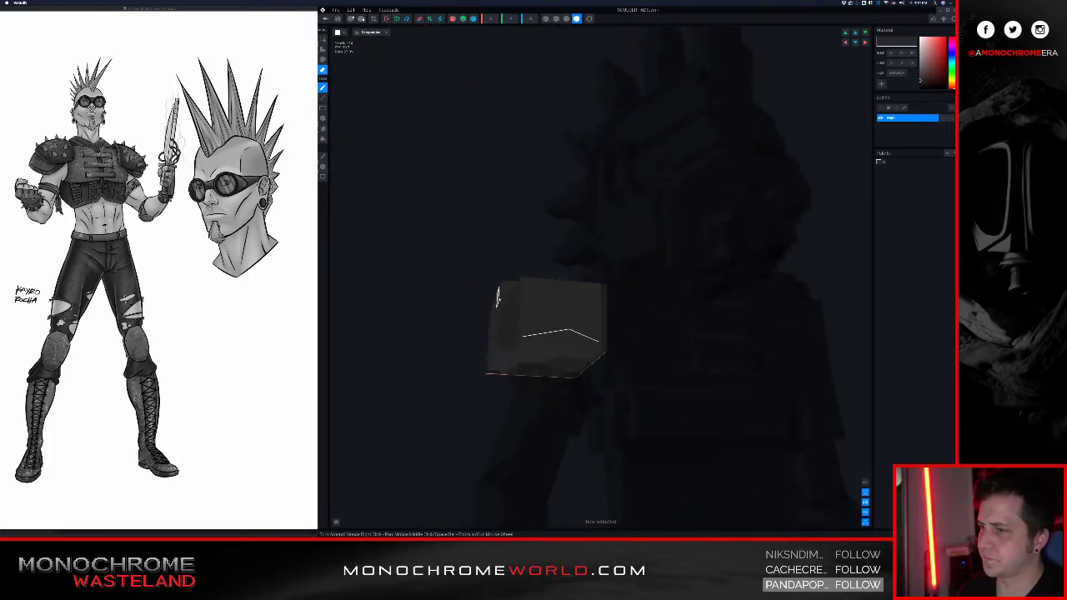
{"action": "left_click_drag", "start_coordinate": [526, 337], "coordinate": [596, 348]}
{"action": "mouse_move", "coordinate": [537, 354]}
{"action": "right_mouse_down"}
{"action": "mouse_move", "coordinate": [548, 358]}
{"action": "mouse_move", "coordinate": [525, 347]}
{"action": "right_mouse_up"}
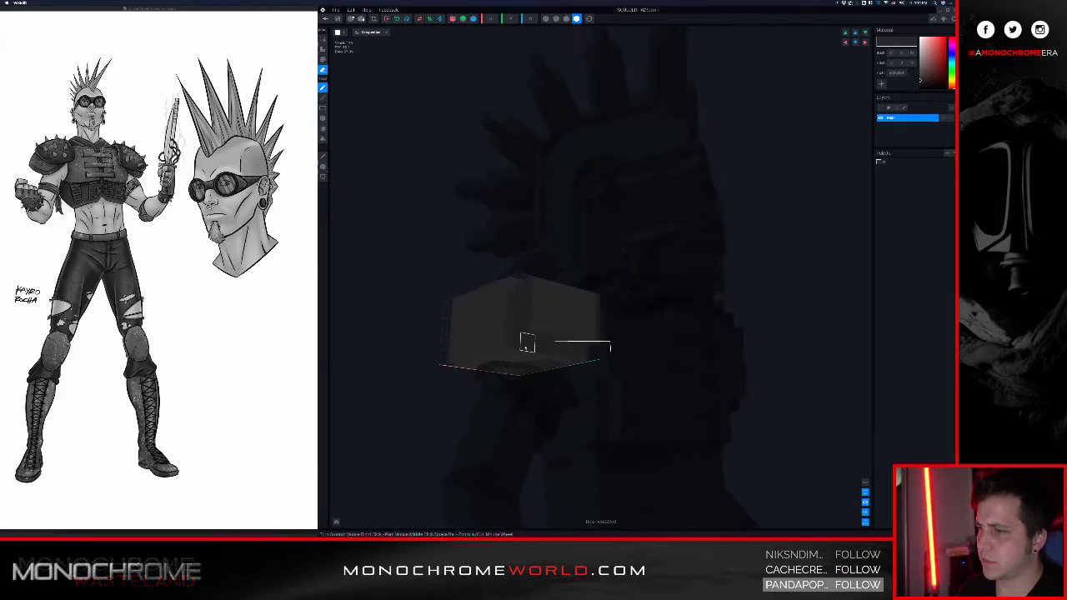
{"action": "left_click_drag", "start_coordinate": [526, 348], "coordinate": [583, 358]}
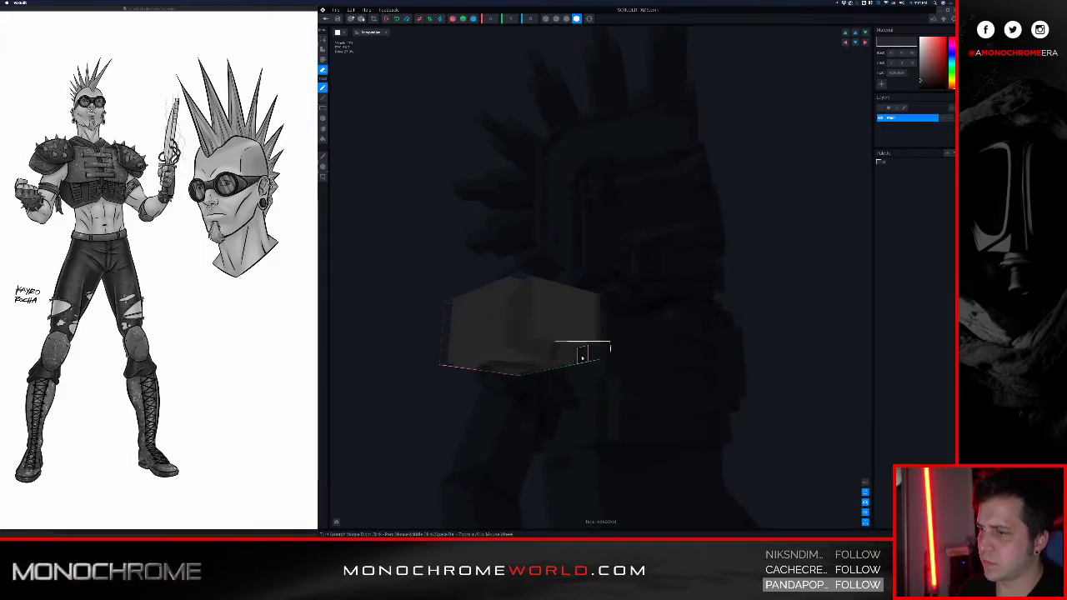
{"action": "right_click_drag", "start_coordinate": [555, 357], "coordinate": [542, 343]}
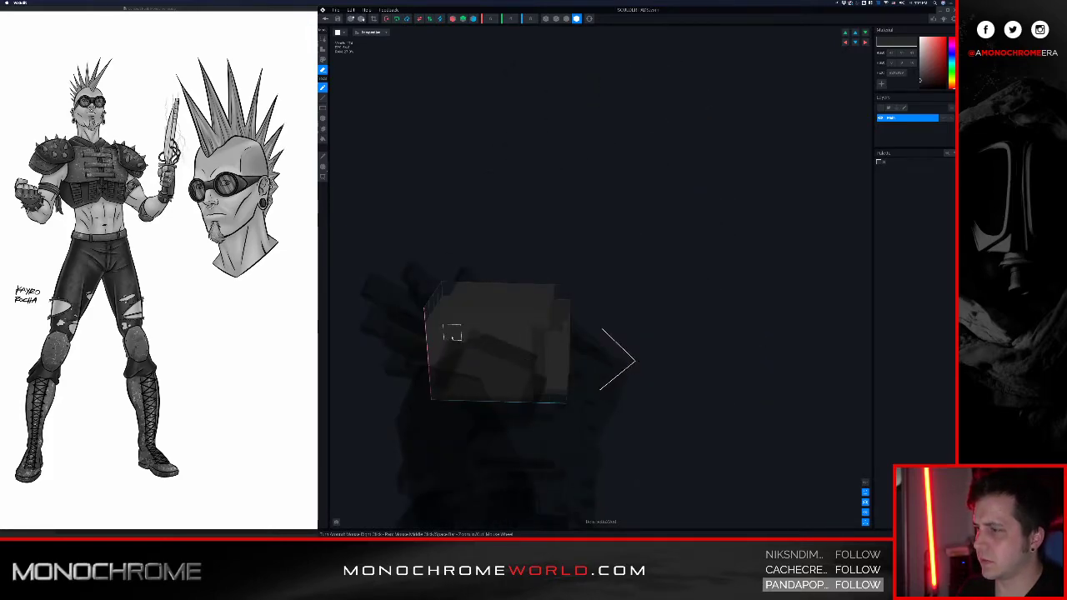
{"action": "left_click_drag", "start_coordinate": [440, 335], "coordinate": [454, 389]}
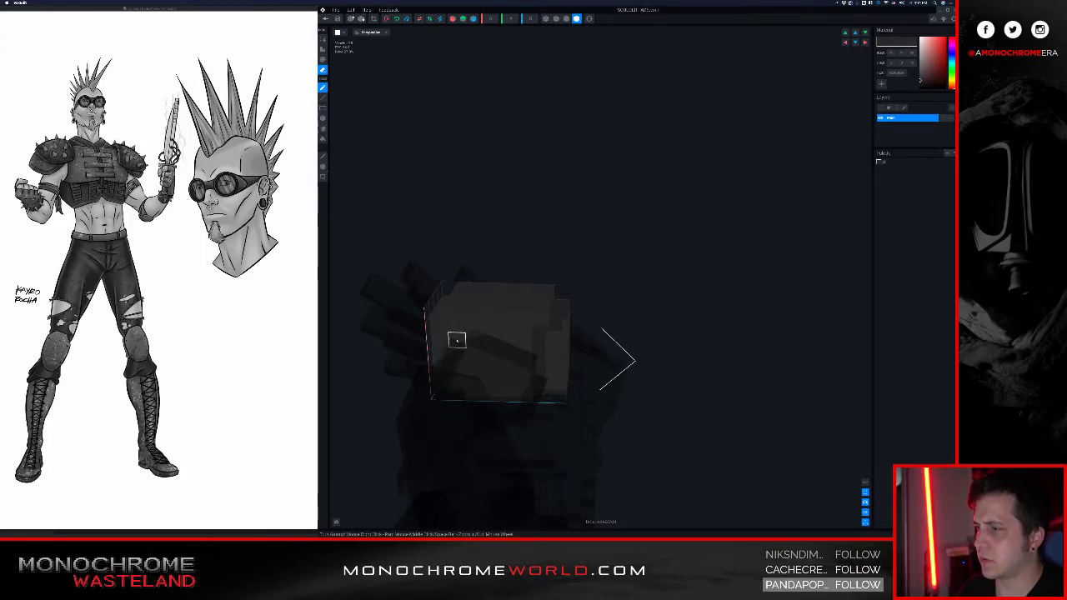
- Show the block's edge outlines and erase more voxels along the lower front of the armor
{"action": "left_click", "coordinate": [566, 18]}
{"action": "right_click_drag", "start_coordinate": [509, 314], "coordinate": [510, 366]}
{"action": "middle_click_drag", "start_coordinate": [510, 367], "coordinate": [512, 259]}
{"action": "scroll", "coordinate": [513, 230], "scroll_direction": "up", "scroll_amount": 2}
{"action": "right_click_drag", "start_coordinate": [515, 228], "coordinate": [509, 228]}
{"action": "mouse_move", "coordinate": [574, 208]}
{"action": "left_mouse_down"}
{"action": "mouse_move", "coordinate": [546, 235]}
{"action": "mouse_move", "coordinate": [558, 207]}
{"action": "mouse_move", "coordinate": [535, 219]}
{"action": "mouse_move", "coordinate": [538, 205]}
{"action": "left_mouse_up"}
{"action": "mouse_move", "coordinate": [540, 208]}
{"action": "right_mouse_down"}
{"action": "mouse_move", "coordinate": [534, 229]}
{"action": "mouse_move", "coordinate": [534, 219]}
{"action": "right_mouse_up"}
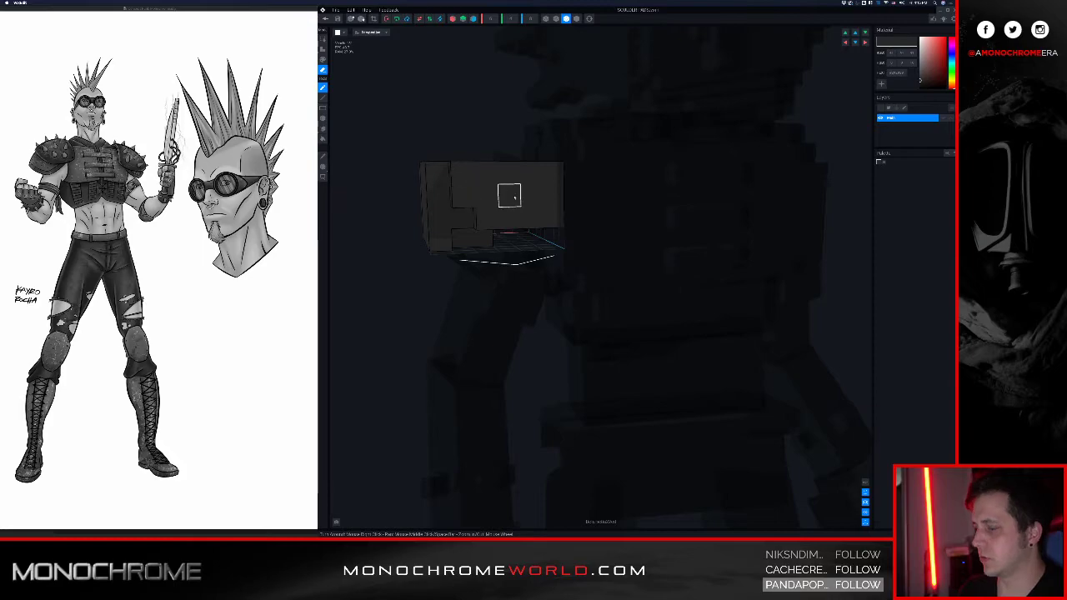
- Attach a raised band of voxels along the upper outer side of the armor block, leaving its front and back ends stepped
{"action": "mouse_move", "coordinate": [464, 198]}
{"action": "right_mouse_down"}
{"action": "mouse_move", "coordinate": [448, 195]}
{"action": "mouse_move", "coordinate": [453, 174]}
{"action": "mouse_move", "coordinate": [438, 172]}
{"action": "mouse_move", "coordinate": [453, 167]}
{"action": "mouse_move", "coordinate": [517, 206]}
{"action": "mouse_move", "coordinate": [562, 207]}
{"action": "mouse_move", "coordinate": [481, 164]}
{"action": "right_mouse_up"}
{"action": "key", "text": "a"}
{"action": "left_click", "coordinate": [496, 17]}
{"action": "right_click_drag", "start_coordinate": [530, 236], "coordinate": [514, 218]}
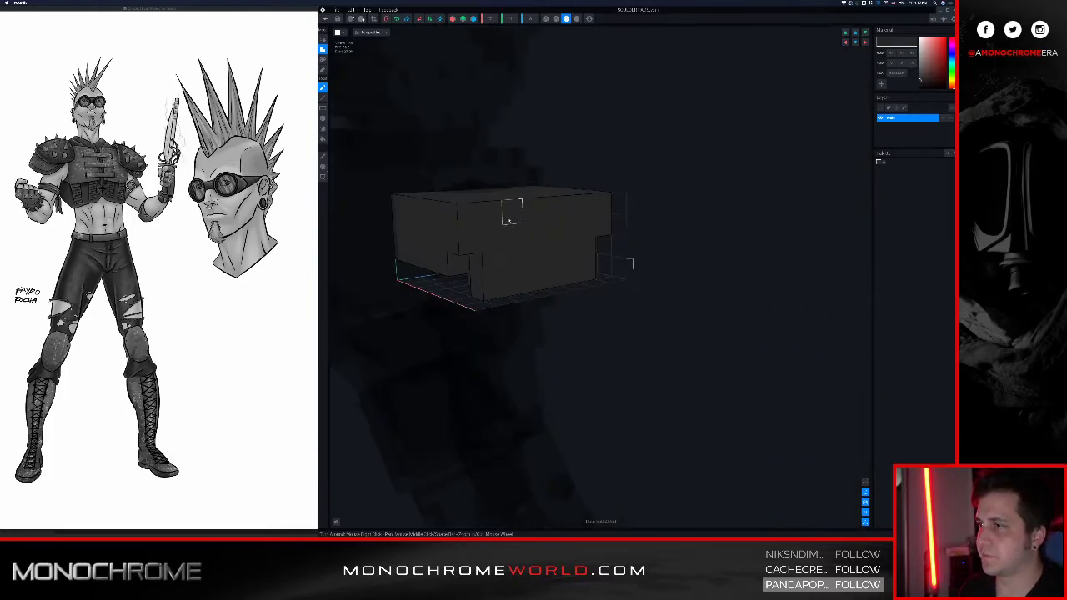
{"action": "left_click_drag", "start_coordinate": [502, 214], "coordinate": [546, 213]}
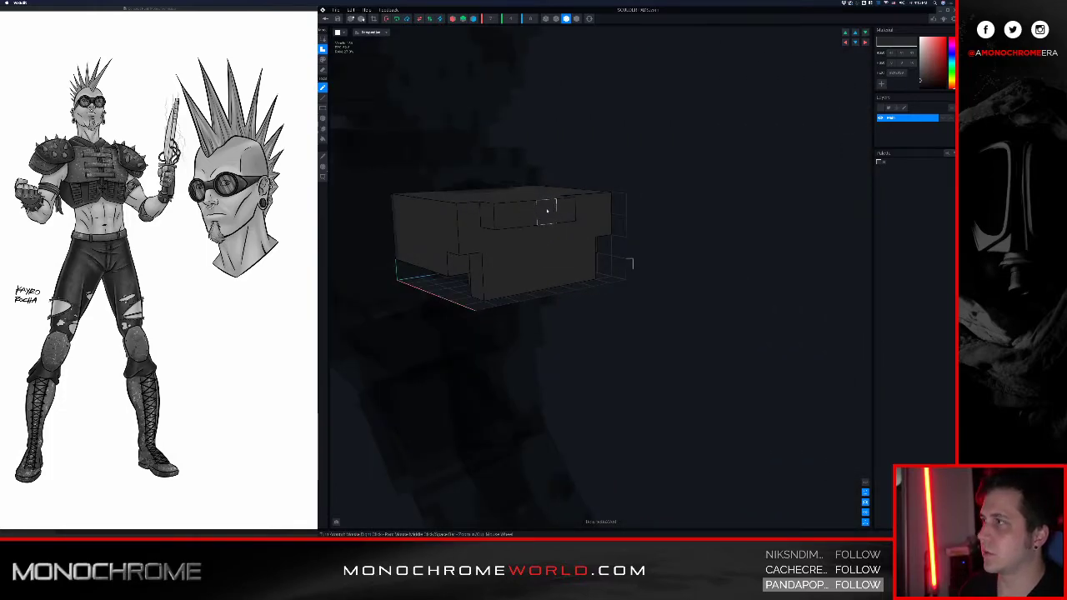
{"action": "right_click_drag", "start_coordinate": [544, 223], "coordinate": [542, 231]}
{"action": "left_click", "coordinate": [655, 239]}
{"action": "right_click_drag", "start_coordinate": [655, 240], "coordinate": [640, 254]}
{"action": "middle_click_drag", "start_coordinate": [701, 254], "coordinate": [631, 254]}
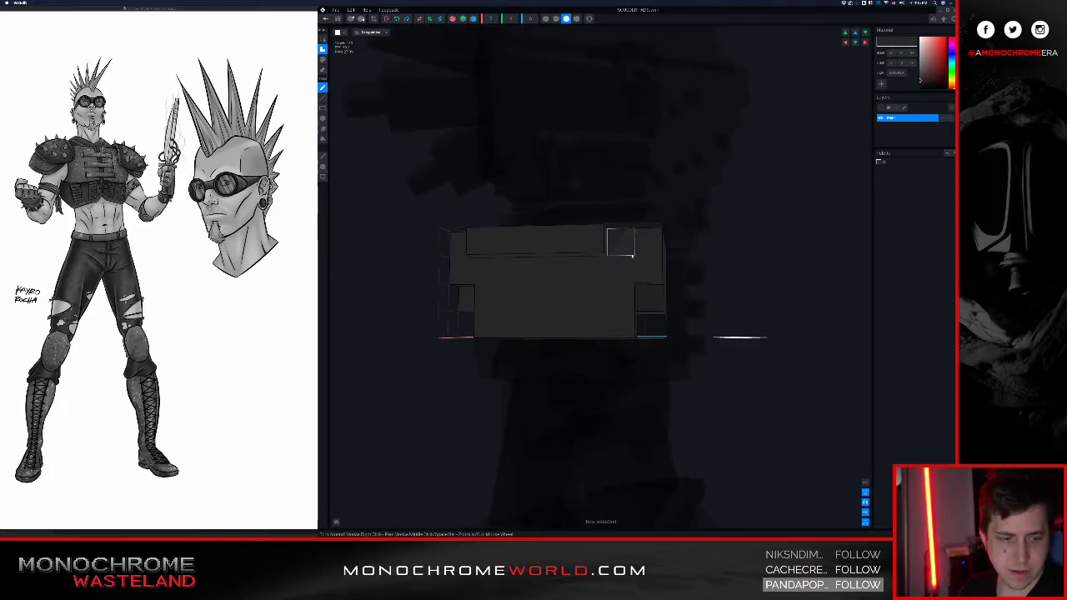
{"action": "right_click_drag", "start_coordinate": [595, 269], "coordinate": [572, 288]}
{"action": "left_click", "coordinate": [600, 248]}
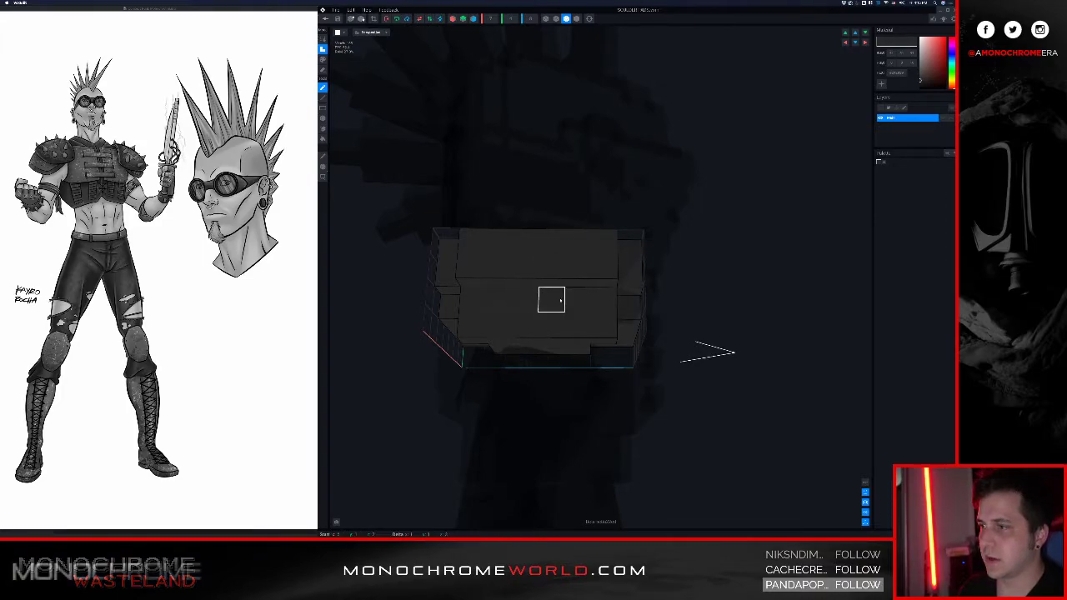
- Save the reshaped shoulder armor and return to the full character
{"action": "mouse_move", "coordinate": [574, 291]}
{"action": "right_mouse_down"}
{"action": "mouse_move", "coordinate": [560, 322]}
{"action": "mouse_move", "coordinate": [556, 287]}
{"action": "mouse_move", "coordinate": [566, 290]}
{"action": "right_mouse_up"}
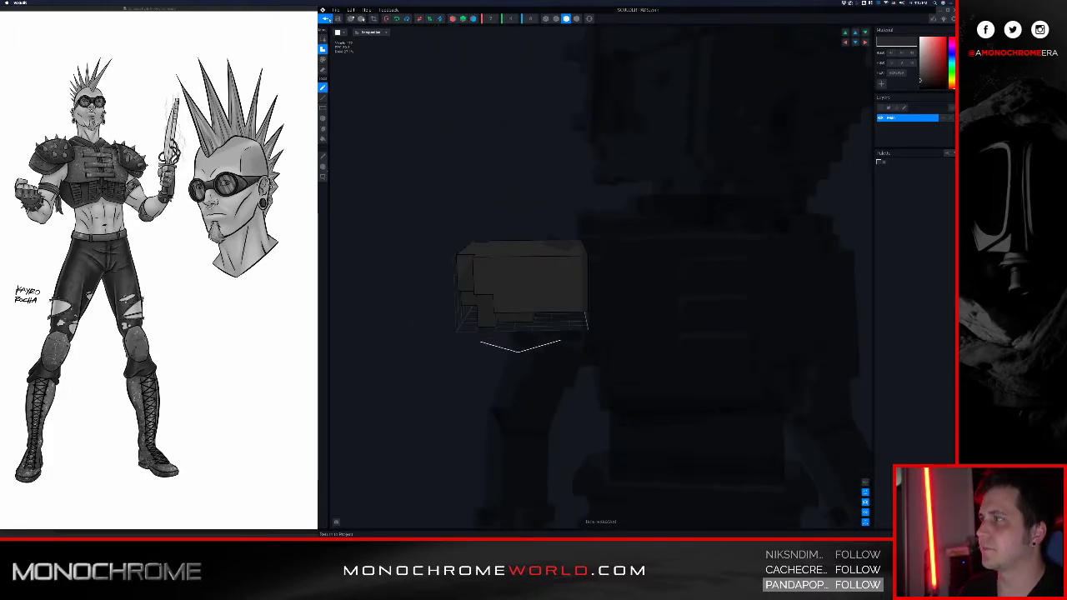
{"action": "left_click", "coordinate": [329, 20]}
{"action": "left_click", "coordinate": [593, 160]}
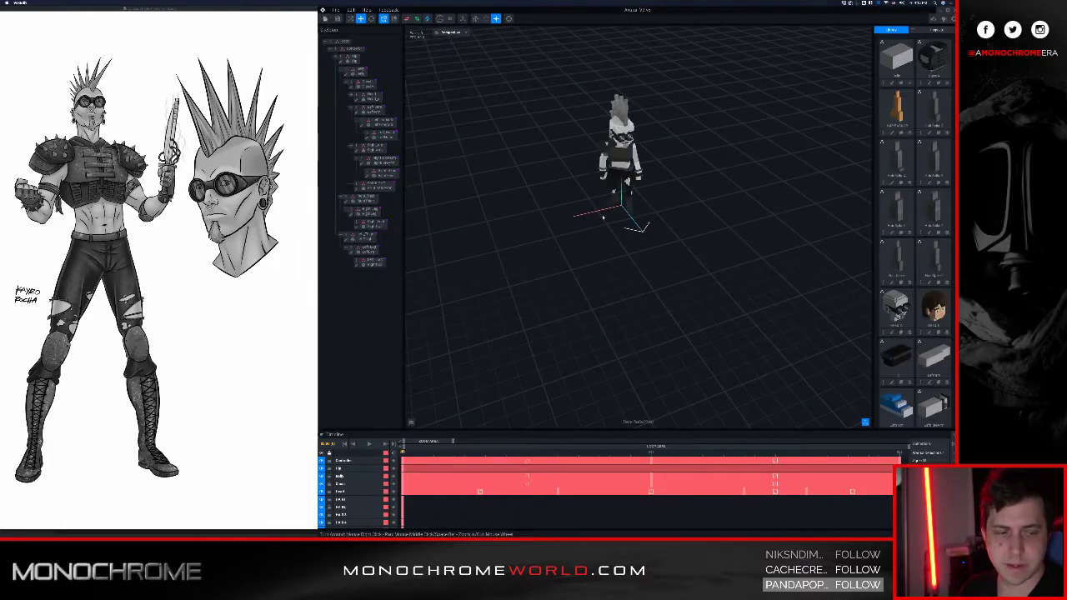
- Examine the reshaped shoulder armor up close on the character, including the gap to the arm beneath it
{"action": "middle_click_drag", "start_coordinate": [615, 242], "coordinate": [611, 272]}
{"action": "scroll", "coordinate": [604, 275], "scroll_direction": "up", "scroll_amount": 10}
{"action": "mouse_move", "coordinate": [596, 333]}
{"action": "right_mouse_down"}
{"action": "mouse_move", "coordinate": [592, 280]}
{"action": "mouse_move", "coordinate": [554, 334]}
{"action": "mouse_move", "coordinate": [600, 342]}
{"action": "right_mouse_up"}
{"action": "middle_click_drag", "start_coordinate": [558, 392], "coordinate": [584, 250]}
{"action": "right_click_drag", "start_coordinate": [592, 266], "coordinate": [537, 250]}
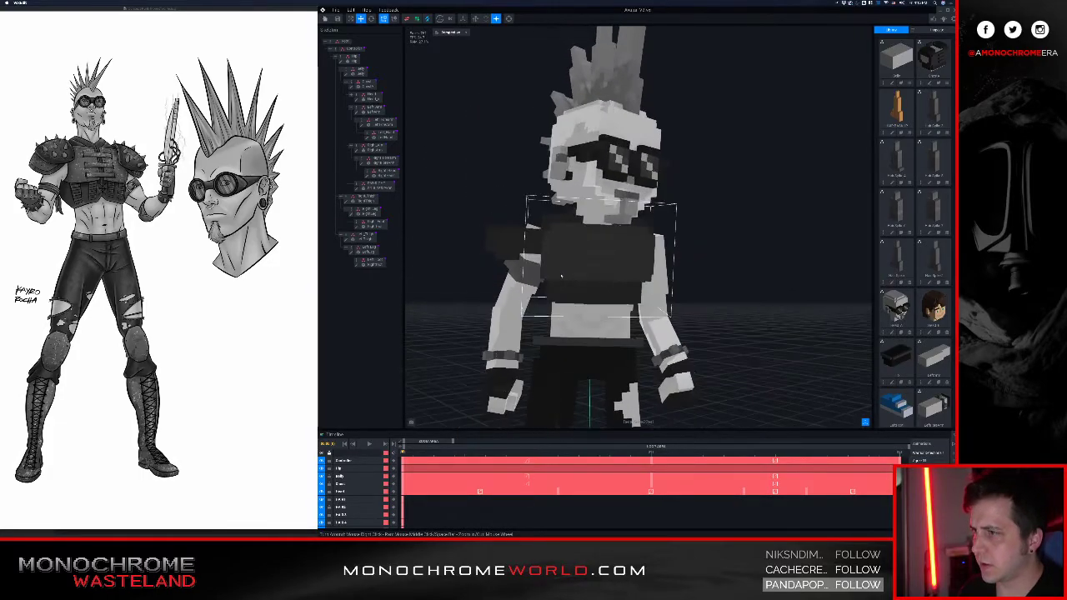
{"action": "scroll", "coordinate": [541, 250], "scroll_direction": "up", "scroll_amount": 5}
{"action": "scroll", "coordinate": [513, 248], "scroll_direction": "up", "scroll_amount": 6}
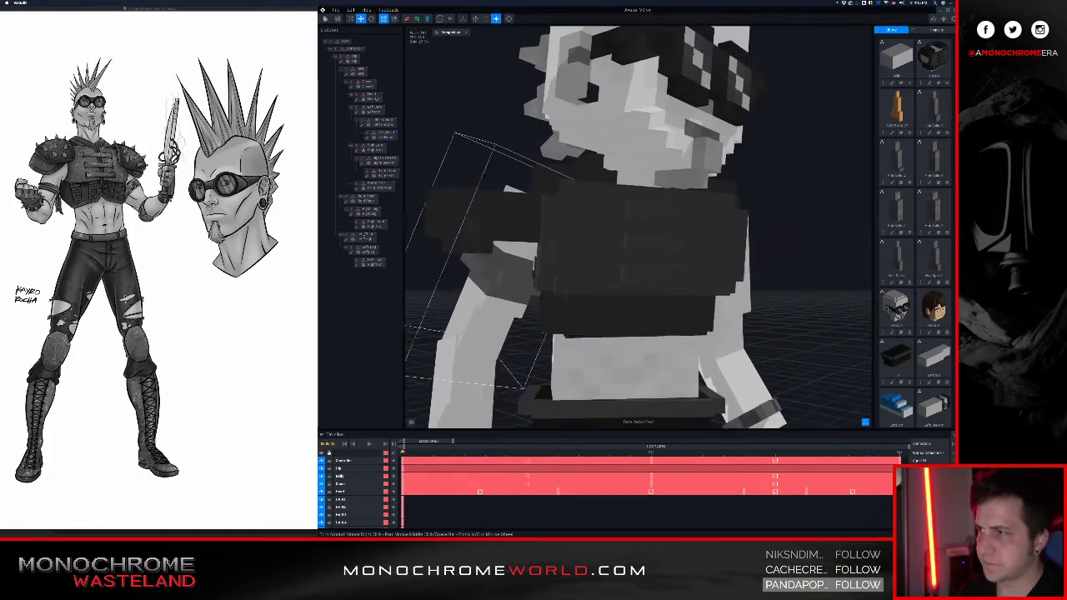
{"action": "scroll", "coordinate": [512, 247], "scroll_direction": "down", "scroll_amount": 5}
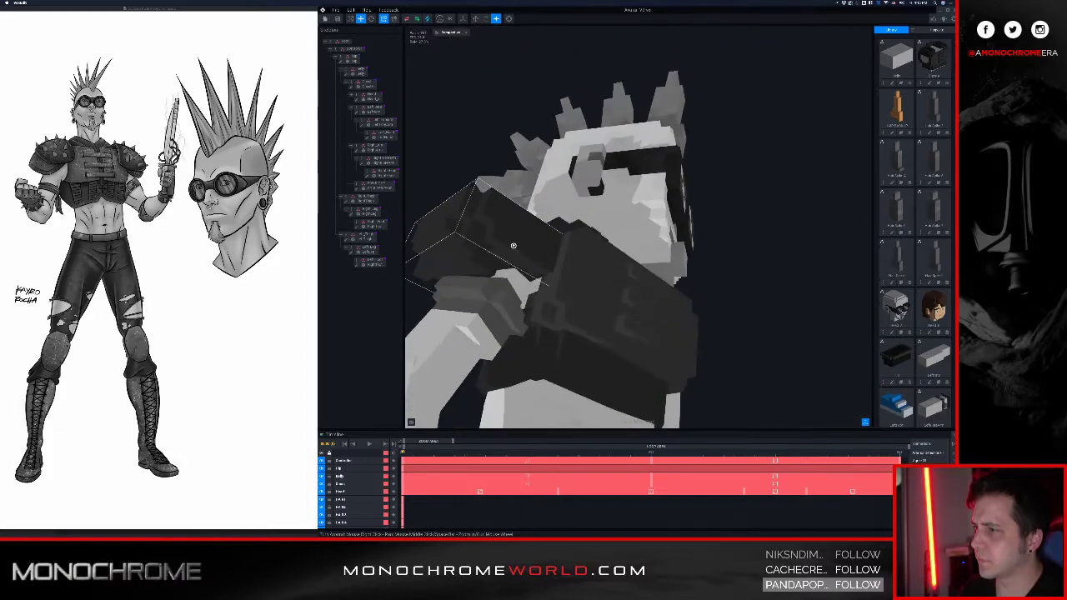
{"action": "right_click_drag", "start_coordinate": [474, 270], "coordinate": [490, 240]}
{"action": "left_click", "coordinate": [470, 269]}
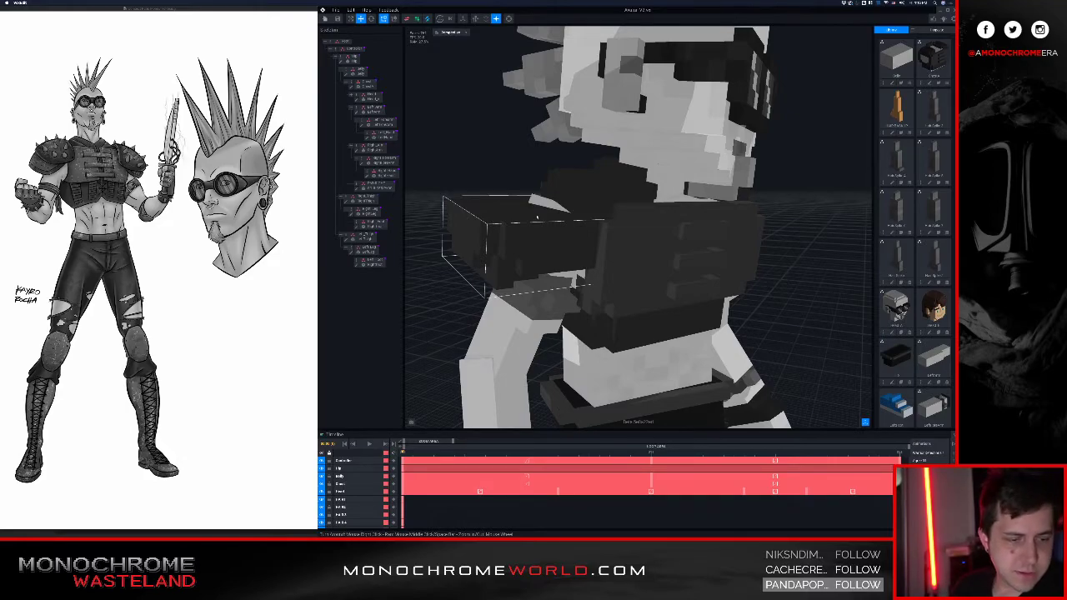
- Compare the shoulder armor's size and silhouette with the whole character from several angles
{"action": "right_click_drag", "start_coordinate": [536, 217], "coordinate": [565, 223]}
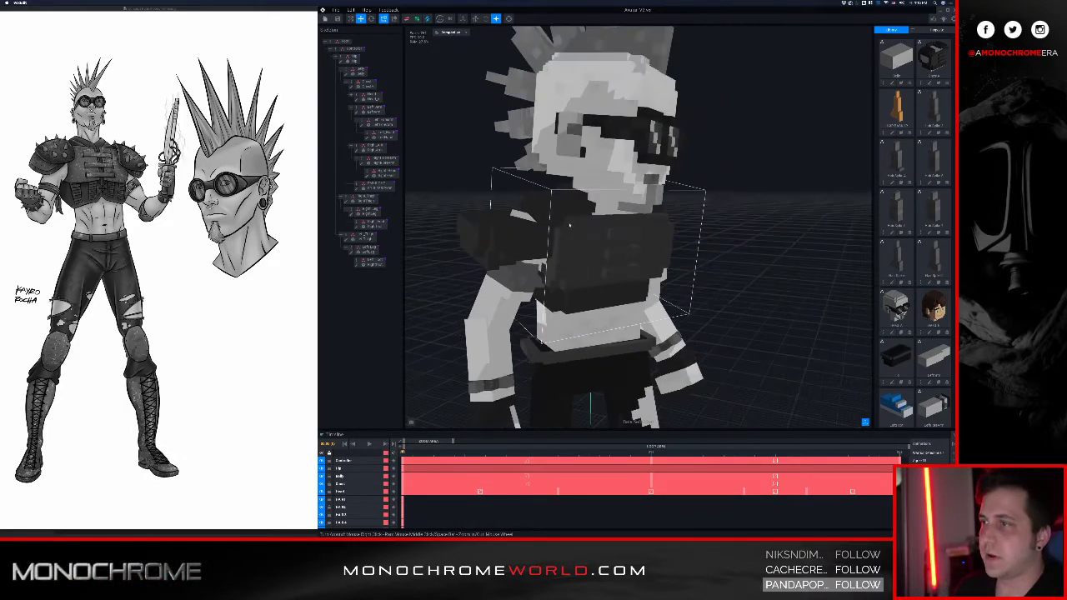
{"action": "middle_click_drag", "start_coordinate": [575, 171], "coordinate": [583, 208]}
{"action": "scroll", "coordinate": [588, 200], "scroll_direction": "down", "scroll_amount": 3}
{"action": "right_click_drag", "start_coordinate": [588, 200], "coordinate": [630, 237]}
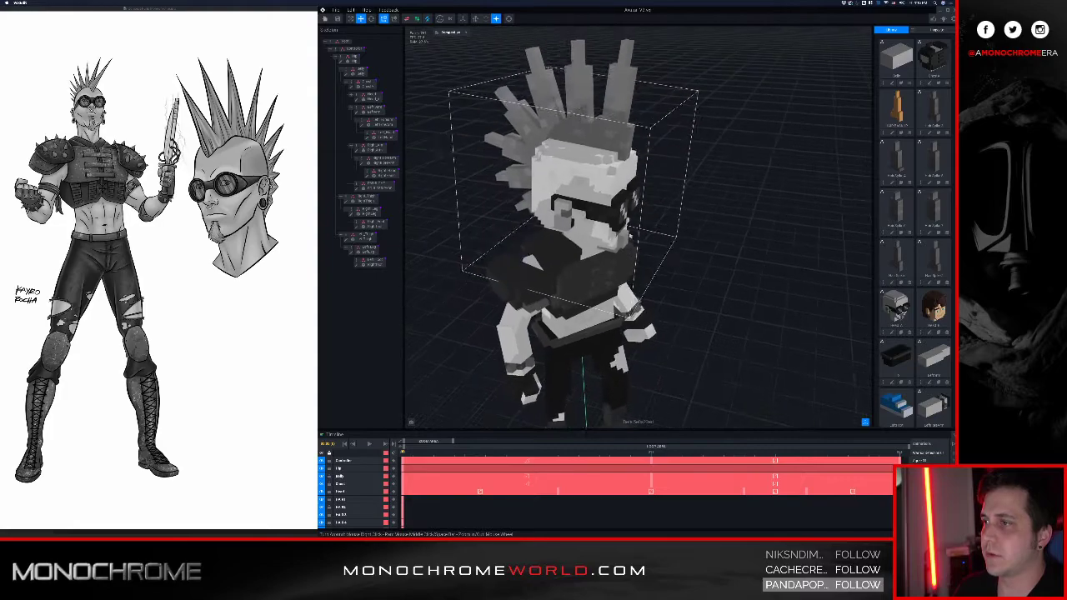
{"action": "middle_click_drag", "start_coordinate": [631, 237], "coordinate": [659, 243]}
{"action": "right_click_drag", "start_coordinate": [659, 243], "coordinate": [612, 221]}
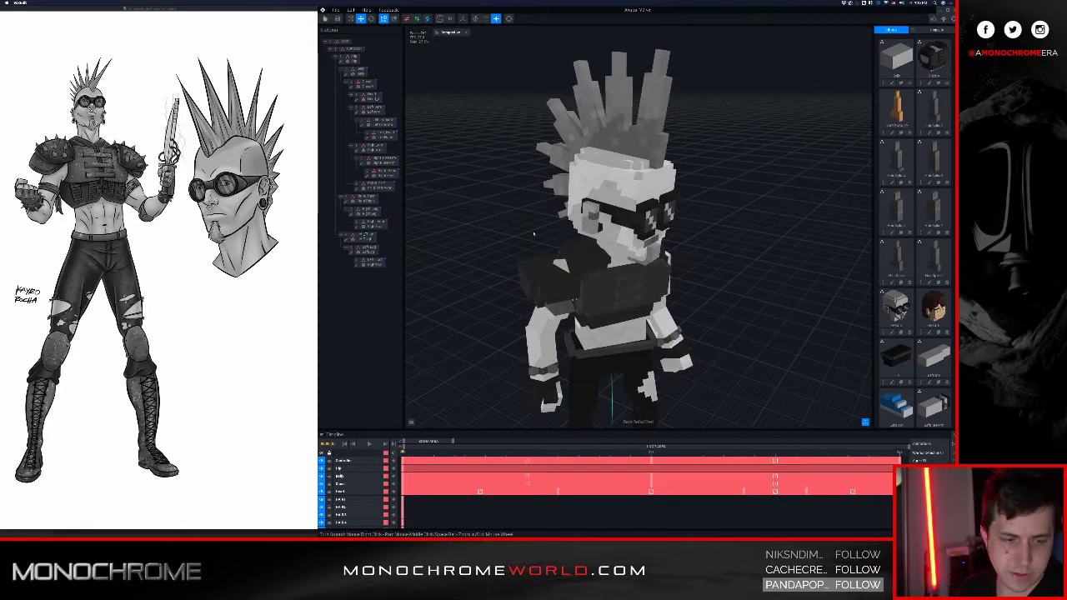
{"action": "mouse_move", "coordinate": [548, 241]}
{"action": "right_mouse_down"}
{"action": "mouse_move", "coordinate": [517, 221]}
{"action": "mouse_move", "coordinate": [544, 230]}
{"action": "right_mouse_up"}
{"action": "middle_click_drag", "start_coordinate": [543, 229], "coordinate": [564, 262]}
{"action": "scroll", "coordinate": [565, 262], "scroll_direction": "down", "scroll_amount": 3}
{"action": "right_click_drag", "start_coordinate": [564, 262], "coordinate": [609, 282]}
{"action": "middle_click_drag", "start_coordinate": [608, 281], "coordinate": [575, 242]}
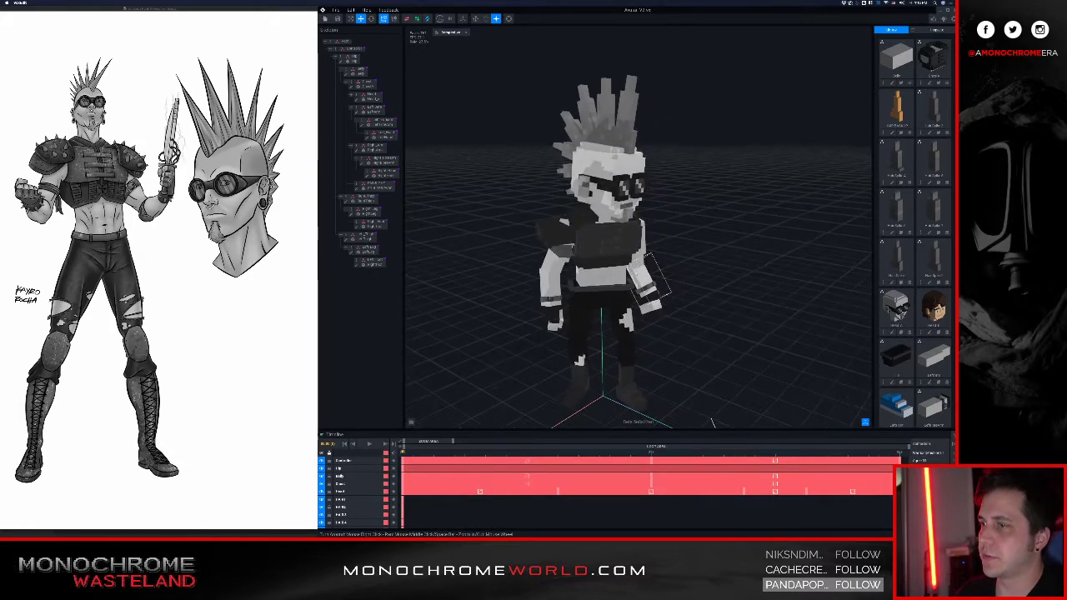
{"action": "scroll", "coordinate": [575, 243], "scroll_direction": "up", "scroll_amount": 8}
- Select the shoulder armor node and examine its placement relative to the arm and chest
{"action": "left_click", "coordinate": [360, 187]}
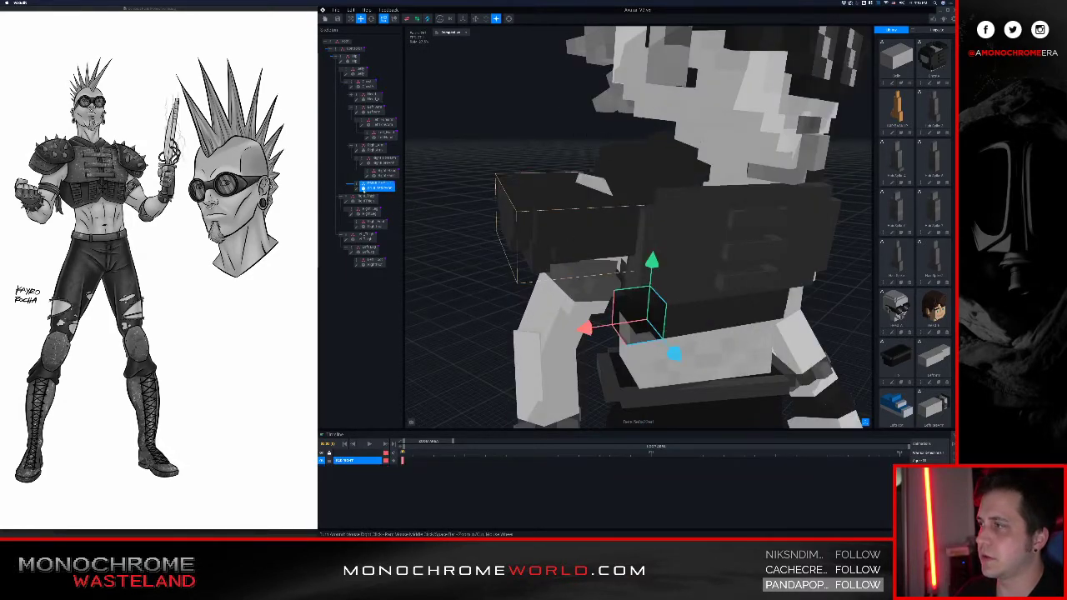
{"action": "scroll", "coordinate": [553, 243], "scroll_direction": "down", "scroll_amount": 8}
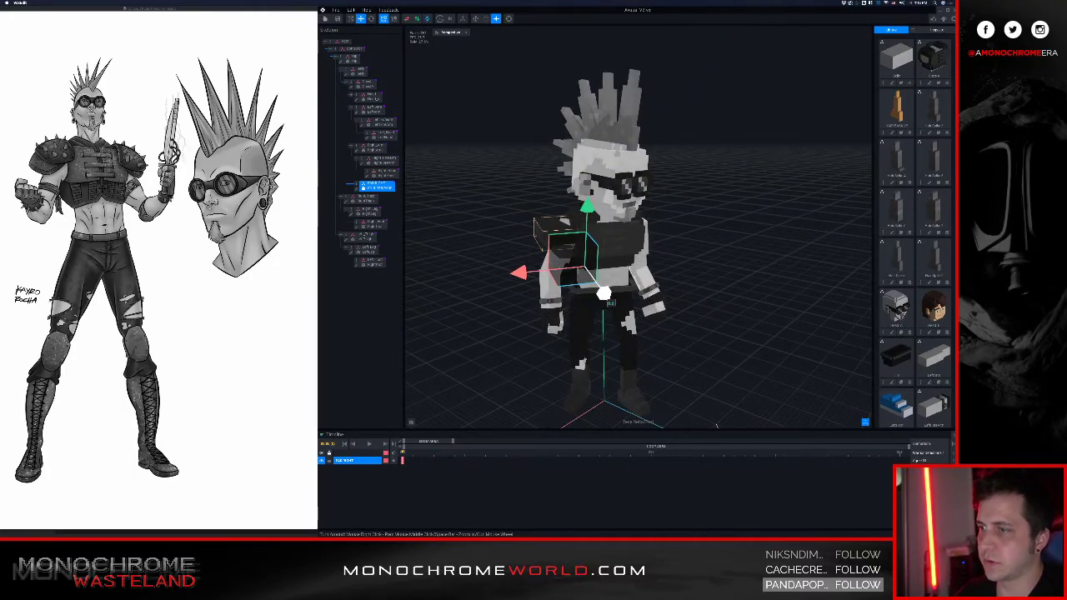
{"action": "right_click_drag", "start_coordinate": [603, 293], "coordinate": [491, 265]}
{"action": "middle_click_drag", "start_coordinate": [477, 251], "coordinate": [540, 257]}
{"action": "scroll", "coordinate": [541, 257], "scroll_direction": "up", "scroll_amount": 3}
{"action": "scroll", "coordinate": [536, 235], "scroll_direction": "up", "scroll_amount": 4}
{"action": "right_click_drag", "start_coordinate": [460, 205], "coordinate": [515, 218]}
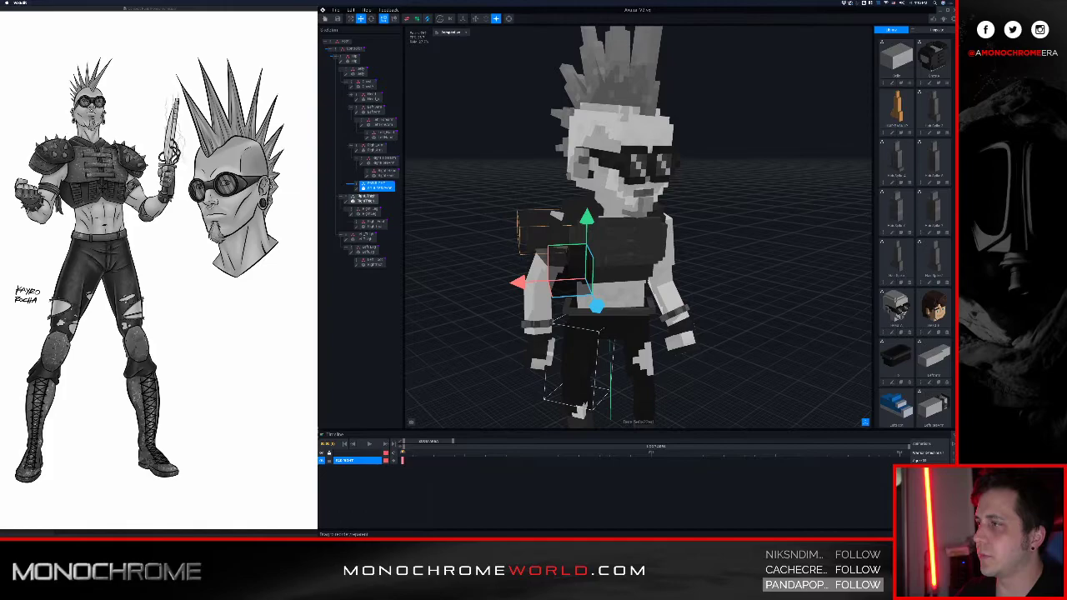
- Open the shoulder armor for voxel editing and erase voxels from the underside and lower front corner
{"action": "double_click", "coordinate": [385, 189]}
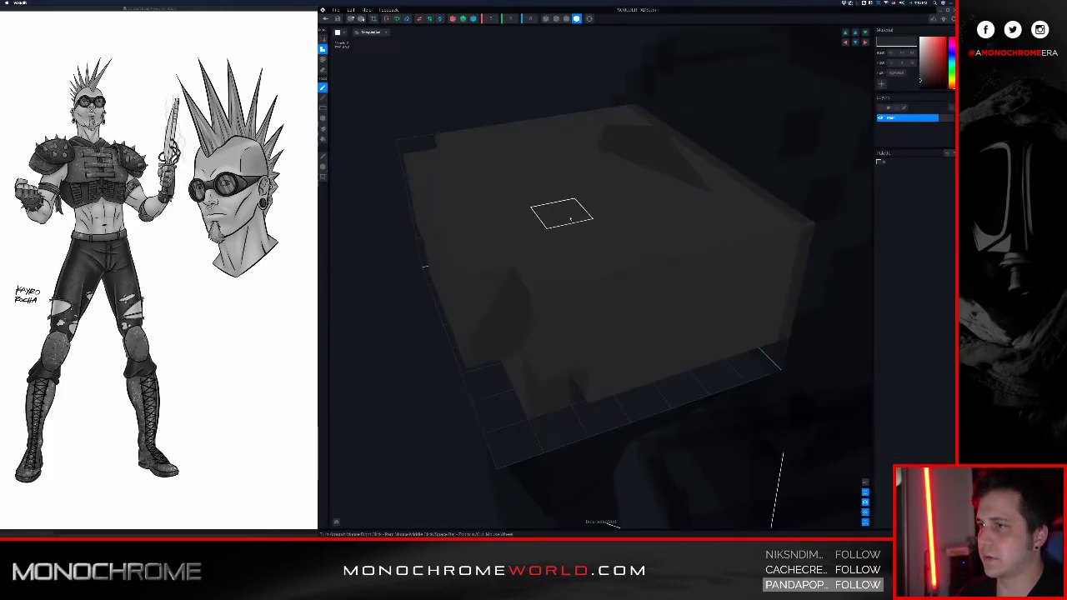
{"action": "scroll", "coordinate": [564, 217], "scroll_direction": "down", "scroll_amount": 3}
{"action": "right_click_drag", "start_coordinate": [582, 227], "coordinate": [581, 226]}
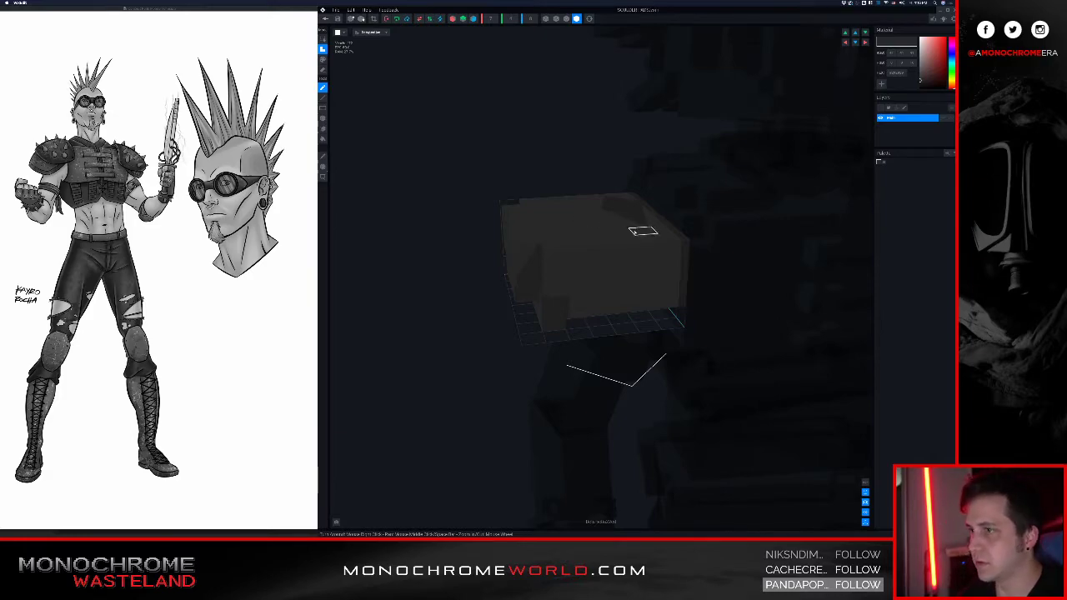
{"action": "right_click_drag", "start_coordinate": [620, 232], "coordinate": [629, 240]}
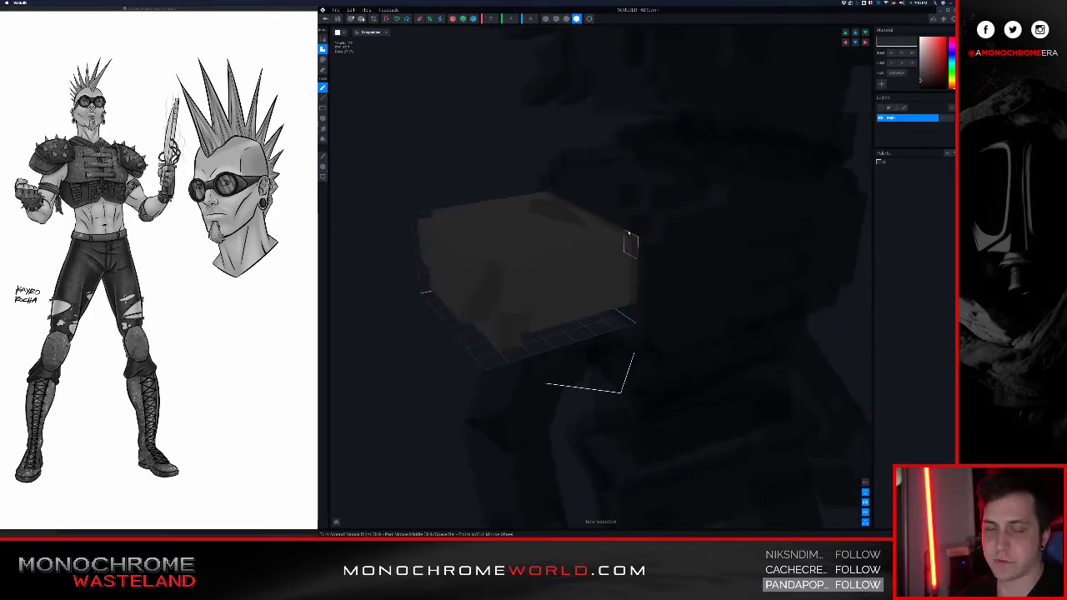
{"action": "right_click_drag", "start_coordinate": [555, 274], "coordinate": [576, 350]}
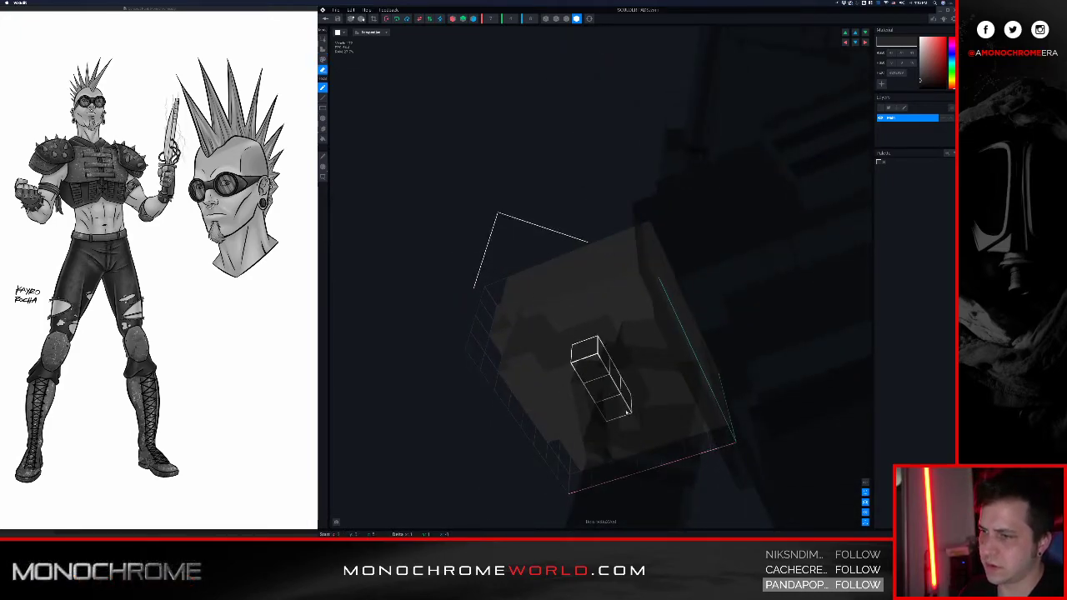
{"action": "mouse_move", "coordinate": [583, 406]}
{"action": "right_mouse_down"}
{"action": "mouse_move", "coordinate": [588, 397]}
{"action": "mouse_move", "coordinate": [596, 410]}
{"action": "mouse_move", "coordinate": [580, 435]}
{"action": "right_mouse_up"}
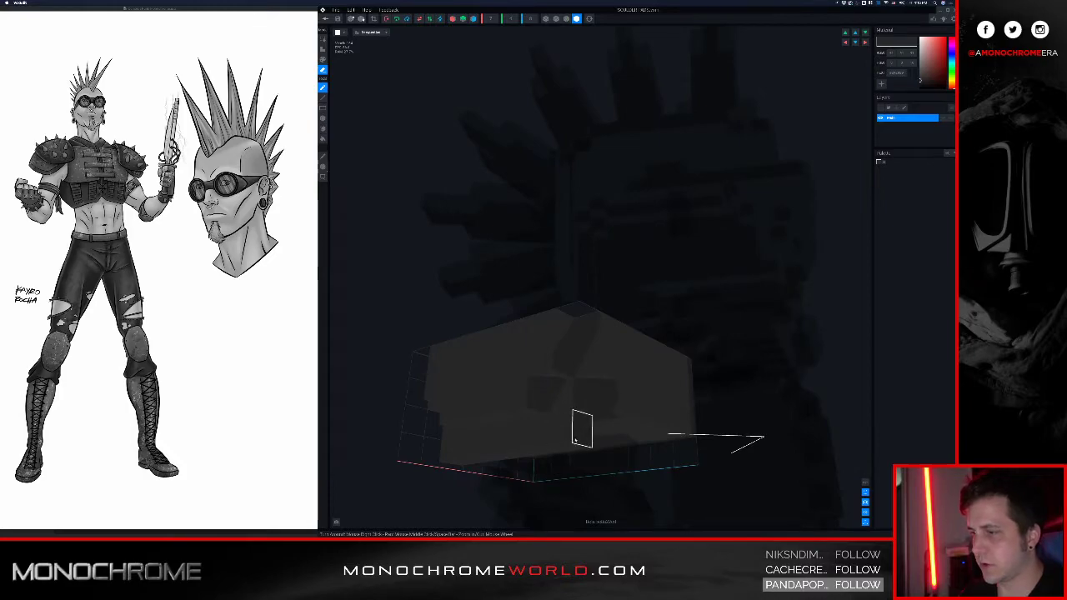
{"action": "mouse_move", "coordinate": [583, 397]}
{"action": "right_mouse_down"}
{"action": "mouse_move", "coordinate": [610, 380]}
{"action": "mouse_move", "coordinate": [624, 388]}
{"action": "mouse_move", "coordinate": [633, 375]}
{"action": "mouse_move", "coordinate": [624, 369]}
{"action": "mouse_move", "coordinate": [631, 381]}
{"action": "right_mouse_up"}
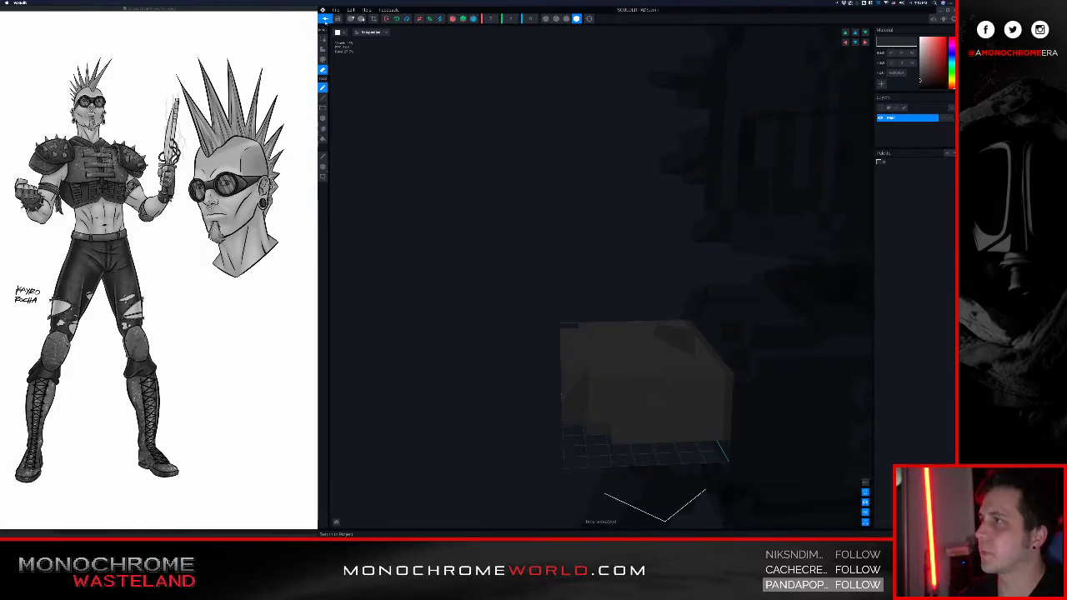
- Save the trimmed underside of the shoulder armor and go back to the full character
{"action": "left_click", "coordinate": [326, 18]}
{"action": "left_click", "coordinate": [593, 160]}
{"action": "right_click_drag", "start_coordinate": [605, 142], "coordinate": [609, 150]}
{"action": "scroll", "coordinate": [600, 166], "scroll_direction": "up", "scroll_amount": 6}
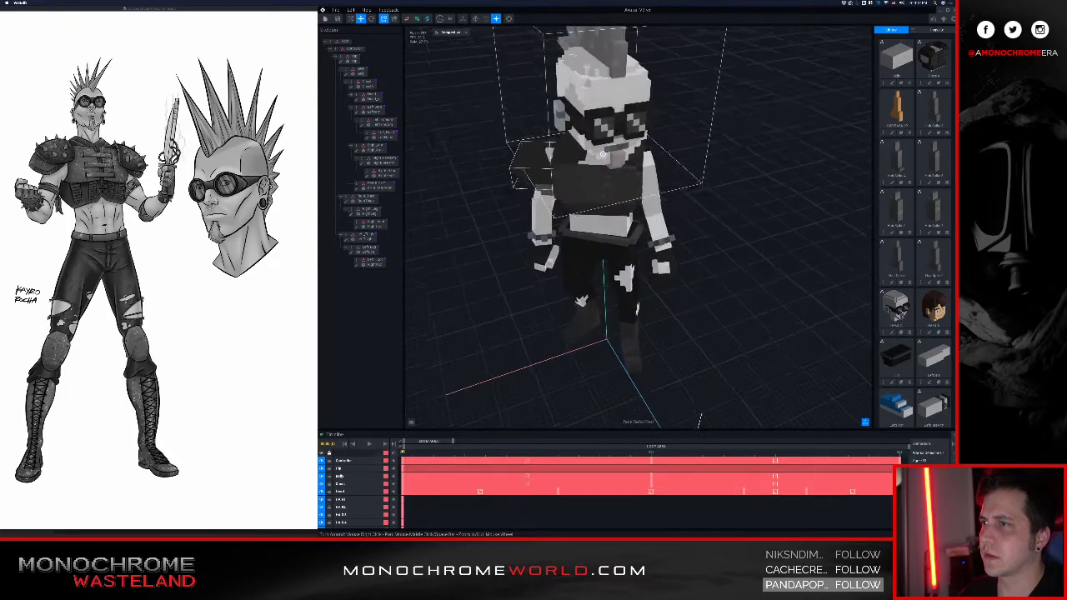
- Open the shoulder armor for voxel editing and set its volume height to 7
{"action": "right_click_drag", "start_coordinate": [512, 219], "coordinate": [543, 239]}
{"action": "left_click", "coordinate": [365, 187]}
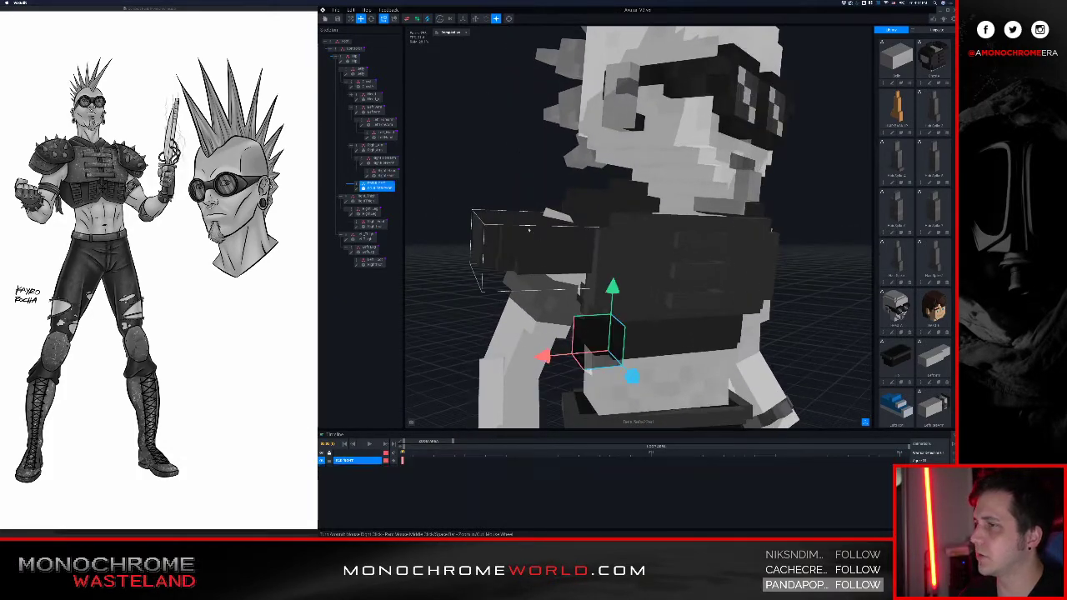
{"action": "left_click", "coordinate": [357, 189]}
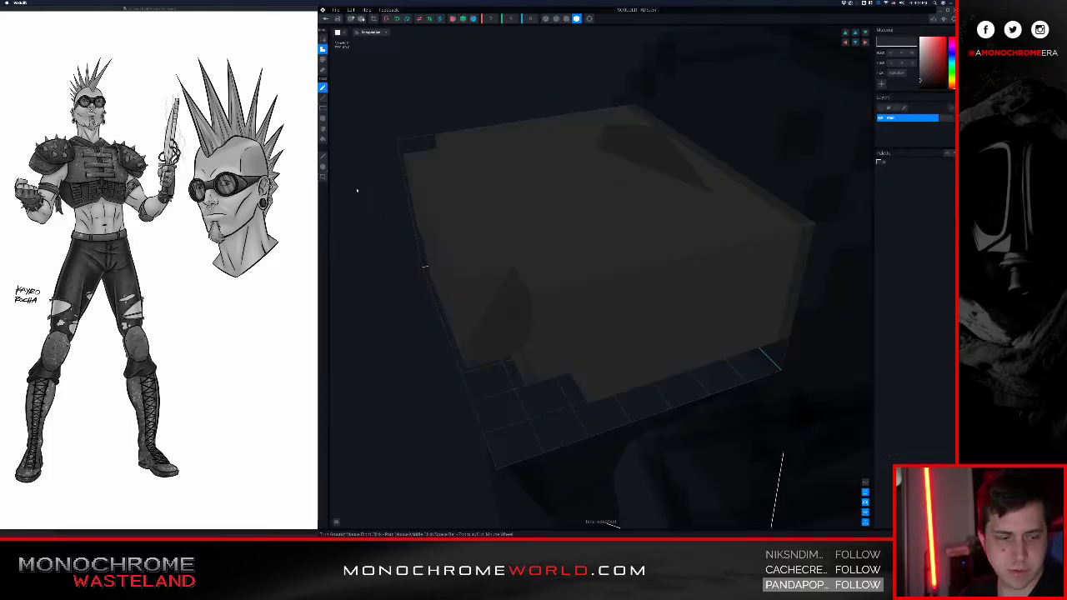
{"action": "mouse_move", "coordinate": [581, 265]}
{"action": "right_mouse_down"}
{"action": "mouse_move", "coordinate": [603, 264]}
{"action": "mouse_move", "coordinate": [575, 341]}
{"action": "right_mouse_up"}
{"action": "scroll", "coordinate": [584, 262], "scroll_direction": "down", "scroll_amount": 5}
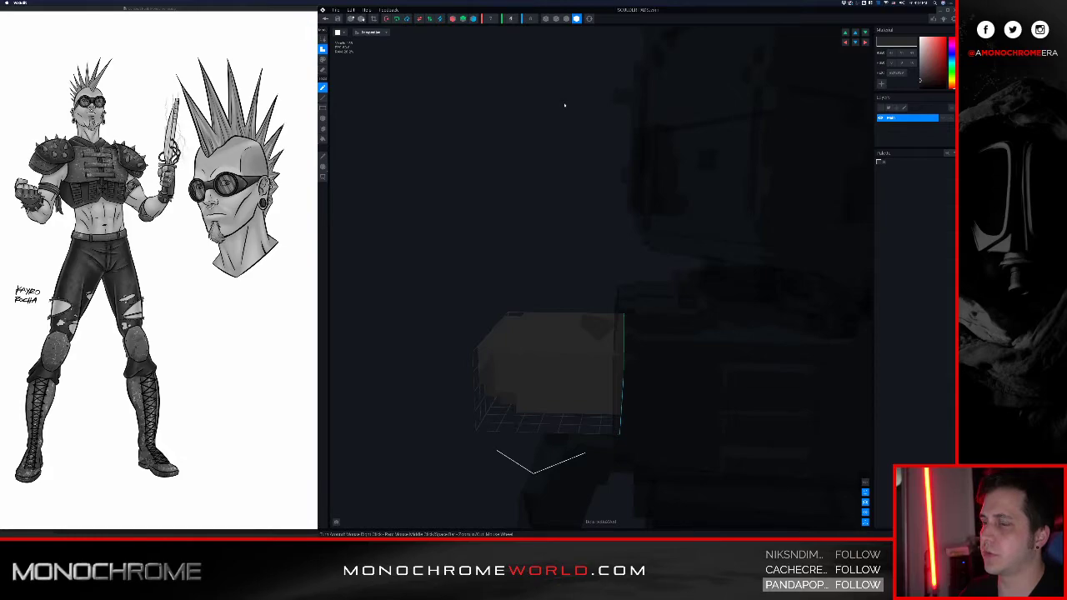
{"action": "type", "text": "7"}
{"action": "key", "text": "Return"}
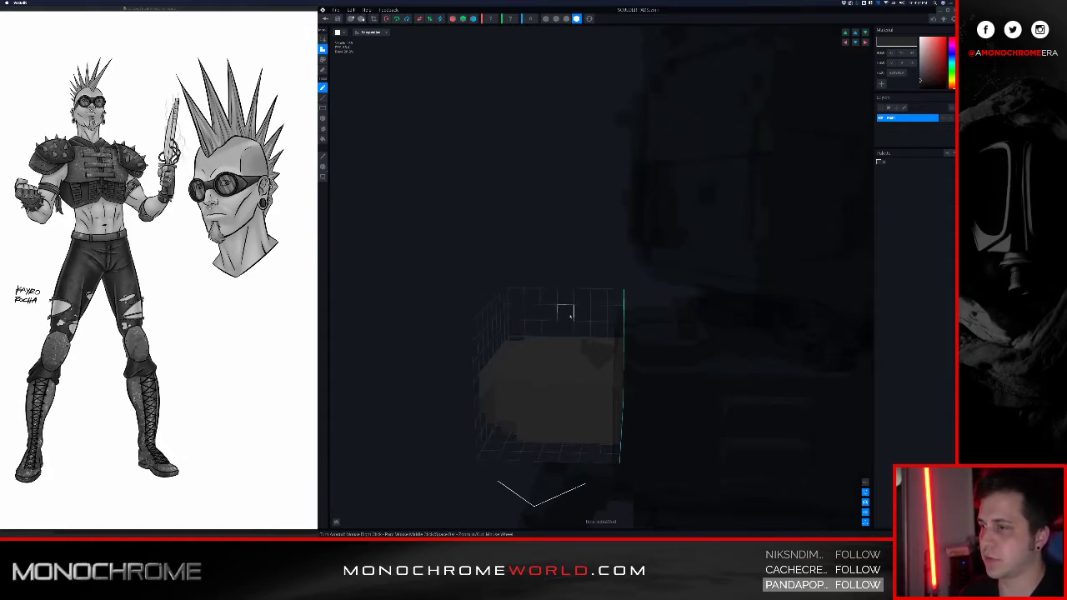
- Add a raised block of voxels on top of the armor along the side nearest the neck, using box attach
{"action": "right_click_drag", "start_coordinate": [550, 373], "coordinate": [585, 361]}
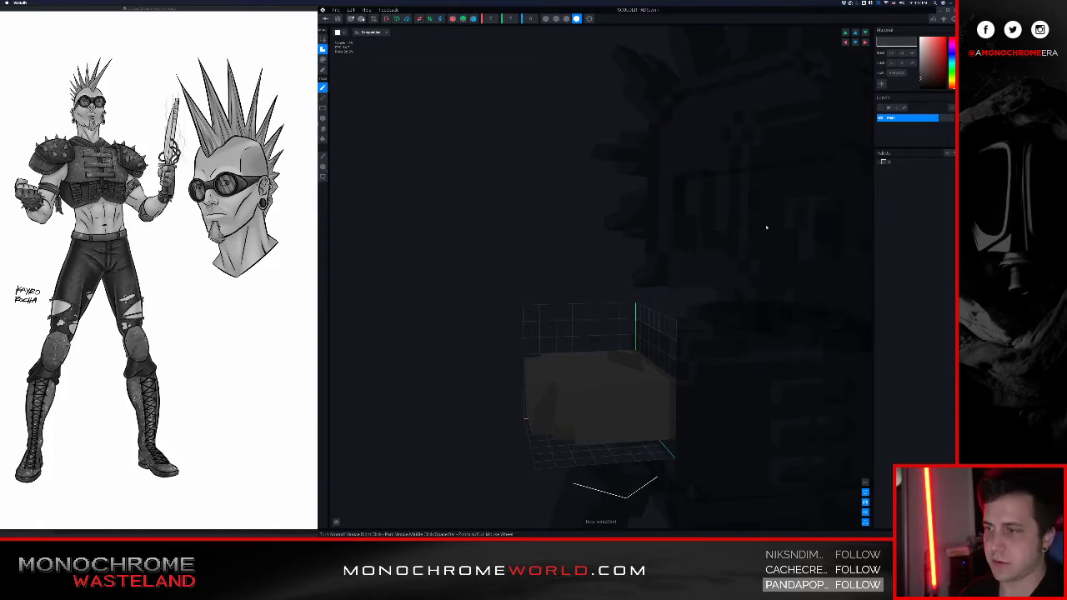
{"action": "right_click_drag", "start_coordinate": [645, 355], "coordinate": [639, 364]}
{"action": "key", "text": "p"}
{"action": "key", "text": "b"}
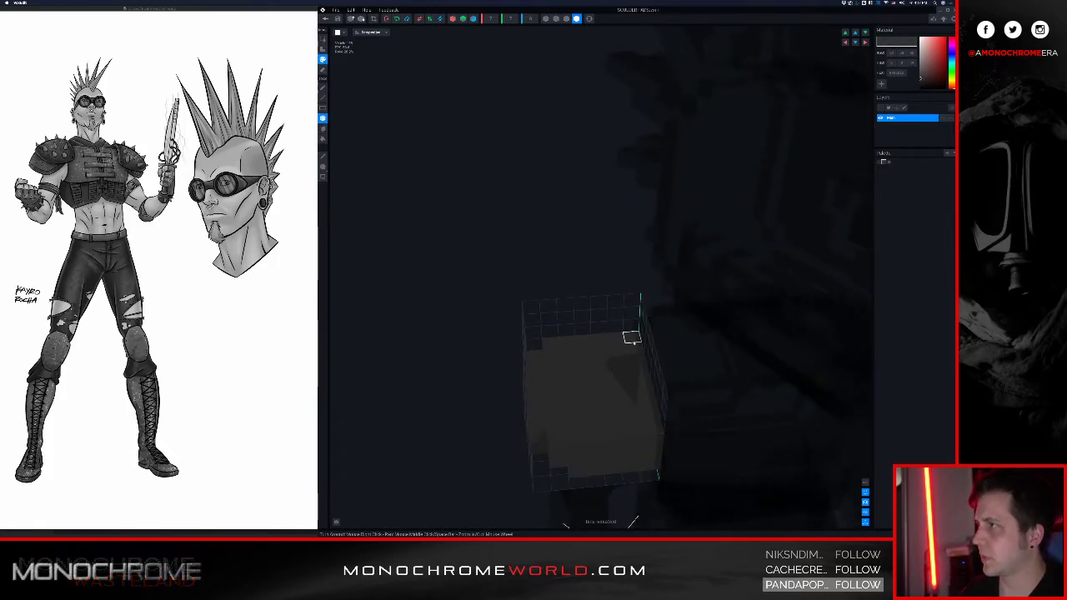
{"action": "mouse_move", "coordinate": [635, 337]}
{"action": "left_mouse_down"}
{"action": "mouse_move", "coordinate": [624, 408]}
{"action": "mouse_move", "coordinate": [595, 433]}
{"action": "left_mouse_up"}
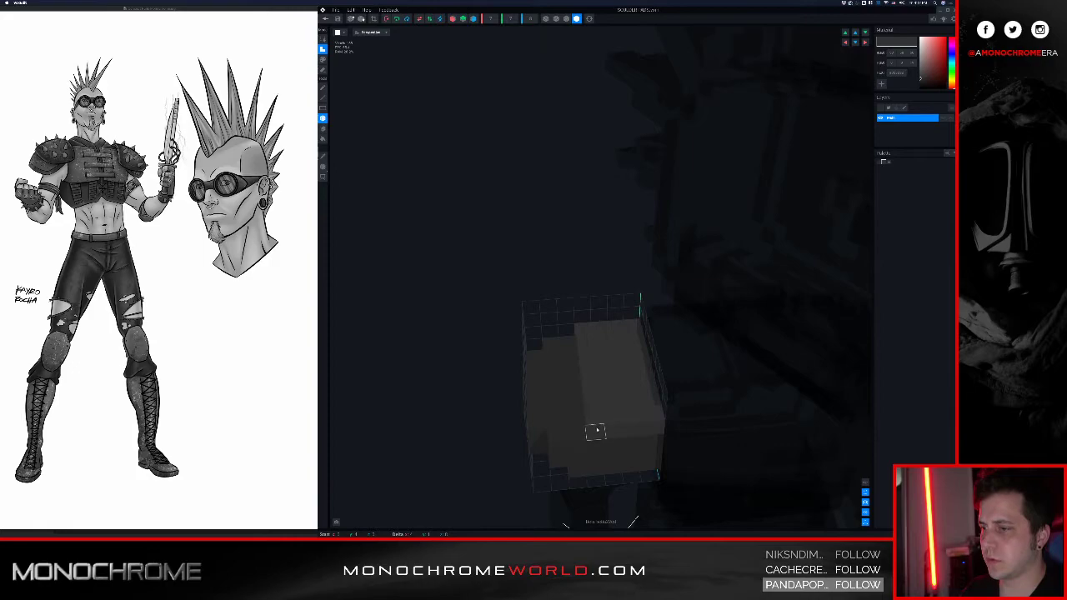
- Set the armor volume's depth along the Z axis to 10
{"action": "mouse_move", "coordinate": [597, 434]}
{"action": "right_mouse_down"}
{"action": "mouse_move", "coordinate": [588, 455]}
{"action": "mouse_move", "coordinate": [579, 439]}
{"action": "right_mouse_up"}
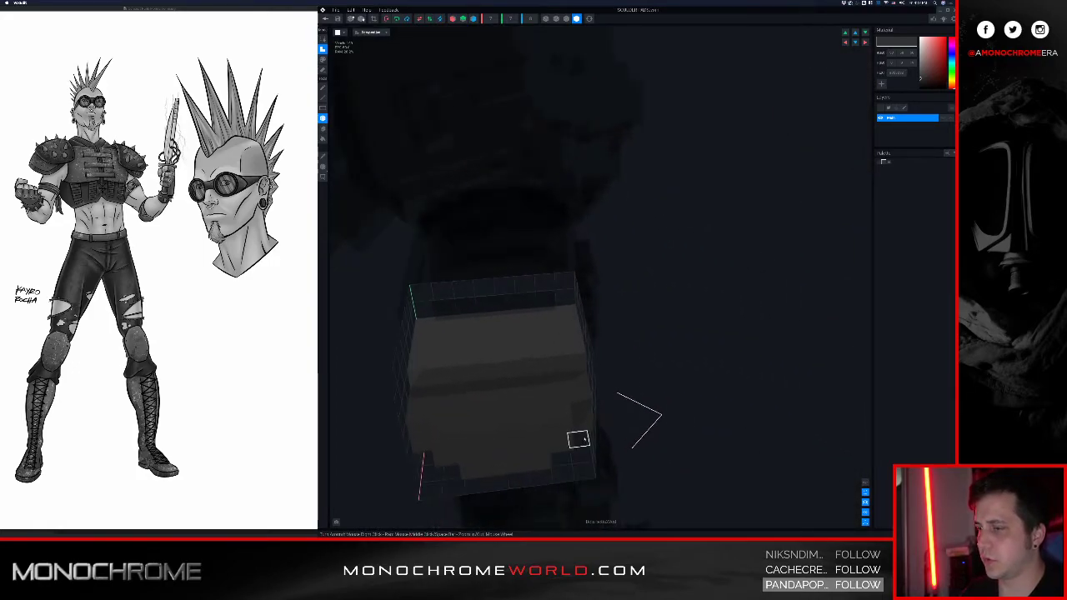
{"action": "left_click", "coordinate": [530, 19]}
{"action": "type", "text": "10"}
{"action": "key", "text": "Return"}
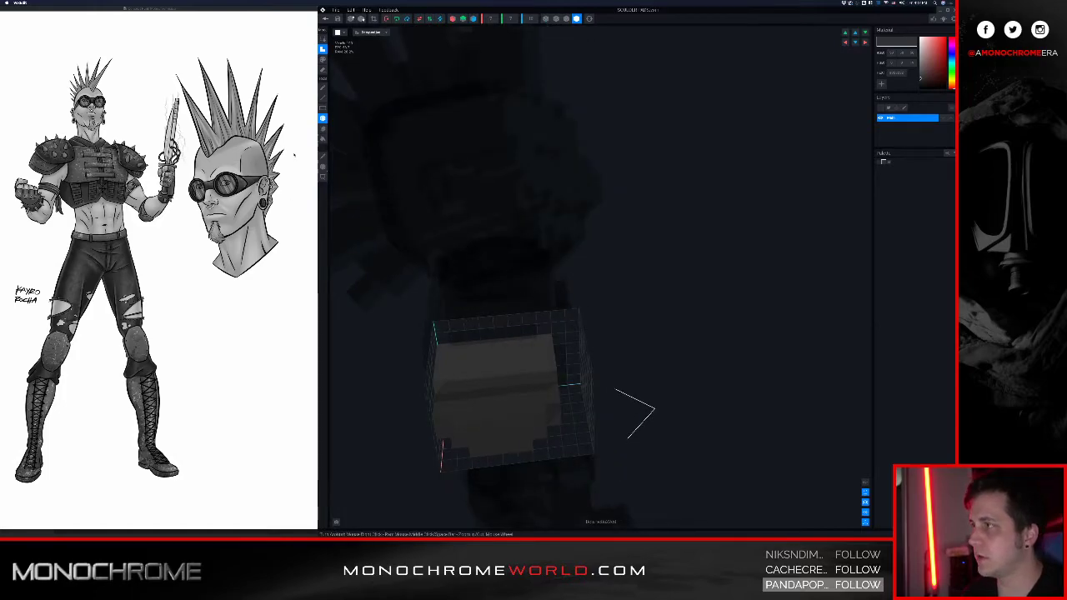
- Select all armor voxels and move them one cell along the Z axis to center them in the volume
{"action": "left_click", "coordinate": [323, 167]}
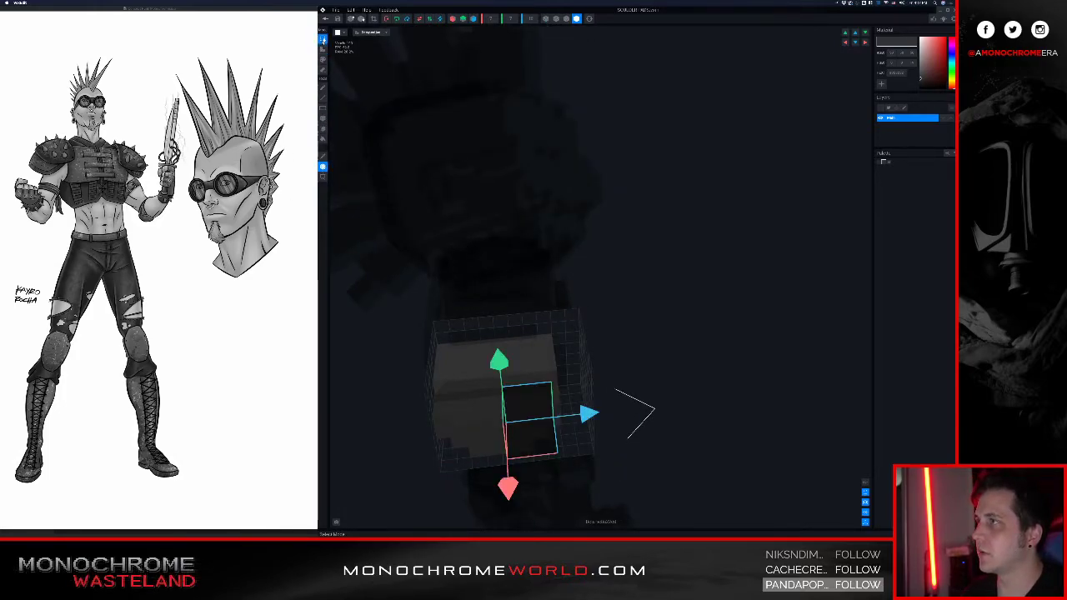
{"action": "left_click", "coordinate": [323, 40]}
{"action": "left_click", "coordinate": [323, 110]}
{"action": "left_click_drag", "start_coordinate": [392, 268], "coordinate": [602, 478]}
{"action": "left_click_drag", "start_coordinate": [575, 388], "coordinate": [593, 386]}
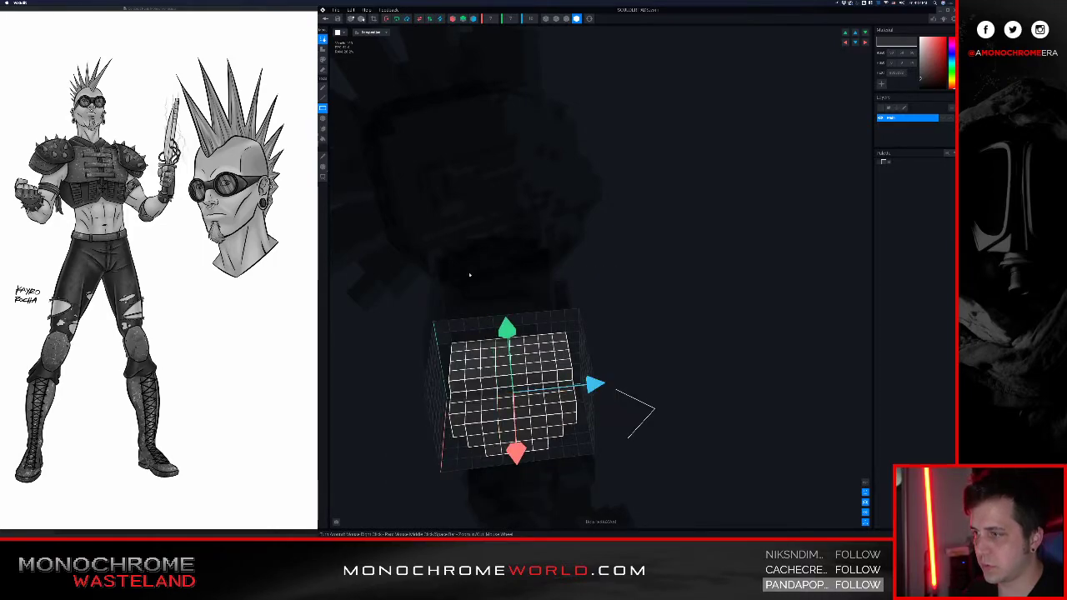
{"action": "left_click", "coordinate": [430, 178]}
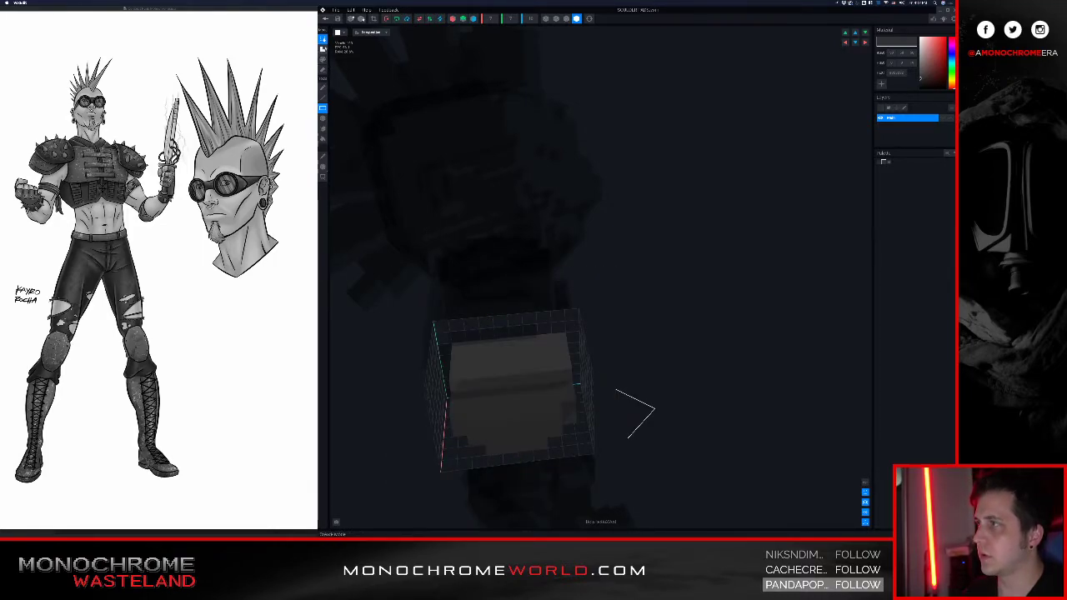
- Attach rows of voxels along the armor's sides and top to build up its stepped layers
{"action": "left_click", "coordinate": [323, 88]}
{"action": "mouse_move", "coordinate": [545, 305]}
{"action": "right_mouse_down"}
{"action": "mouse_move", "coordinate": [540, 353]}
{"action": "mouse_move", "coordinate": [549, 359]}
{"action": "mouse_move", "coordinate": [439, 369]}
{"action": "right_mouse_up"}
{"action": "mouse_move", "coordinate": [423, 368]}
{"action": "left_mouse_down"}
{"action": "mouse_move", "coordinate": [502, 364]}
{"action": "mouse_move", "coordinate": [486, 375]}
{"action": "left_mouse_up"}
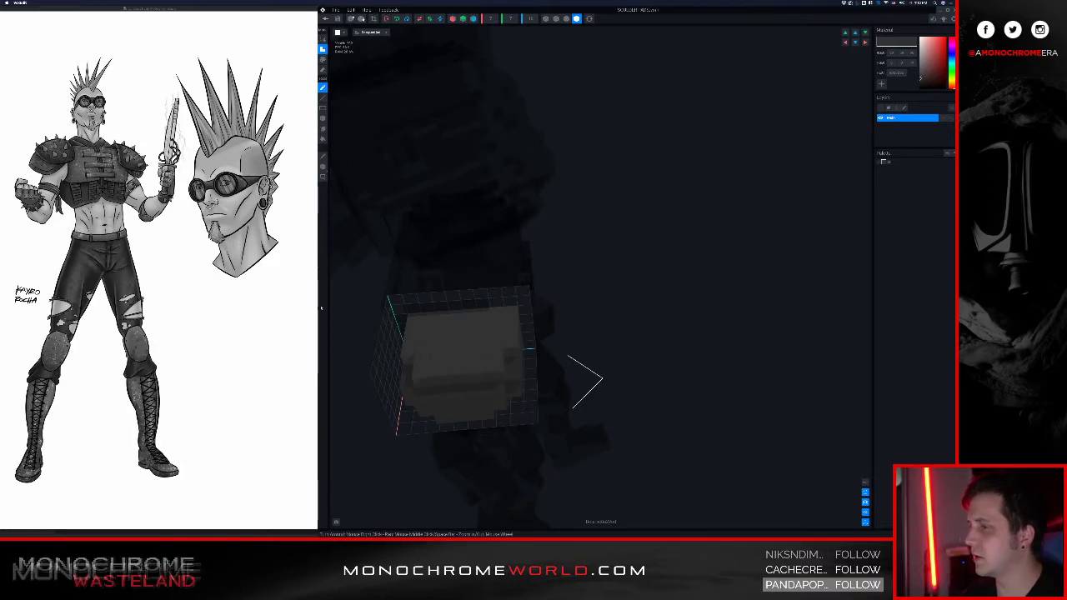
{"action": "right_click_drag", "start_coordinate": [492, 341], "coordinate": [496, 369]}
{"action": "left_click_drag", "start_coordinate": [501, 366], "coordinate": [549, 367]}
{"action": "mouse_move", "coordinate": [495, 319]}
{"action": "right_mouse_down"}
{"action": "mouse_move", "coordinate": [533, 341]}
{"action": "mouse_move", "coordinate": [488, 336]}
{"action": "right_mouse_up"}
{"action": "left_click_drag", "start_coordinate": [488, 339], "coordinate": [507, 341]}
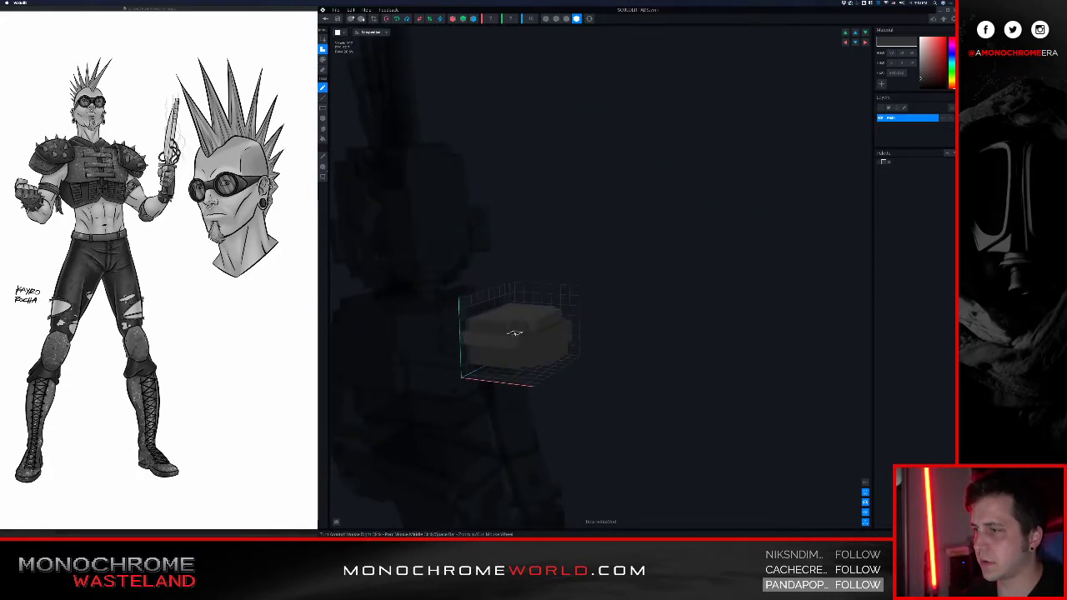
{"action": "right_click_drag", "start_coordinate": [526, 326], "coordinate": [578, 345]}
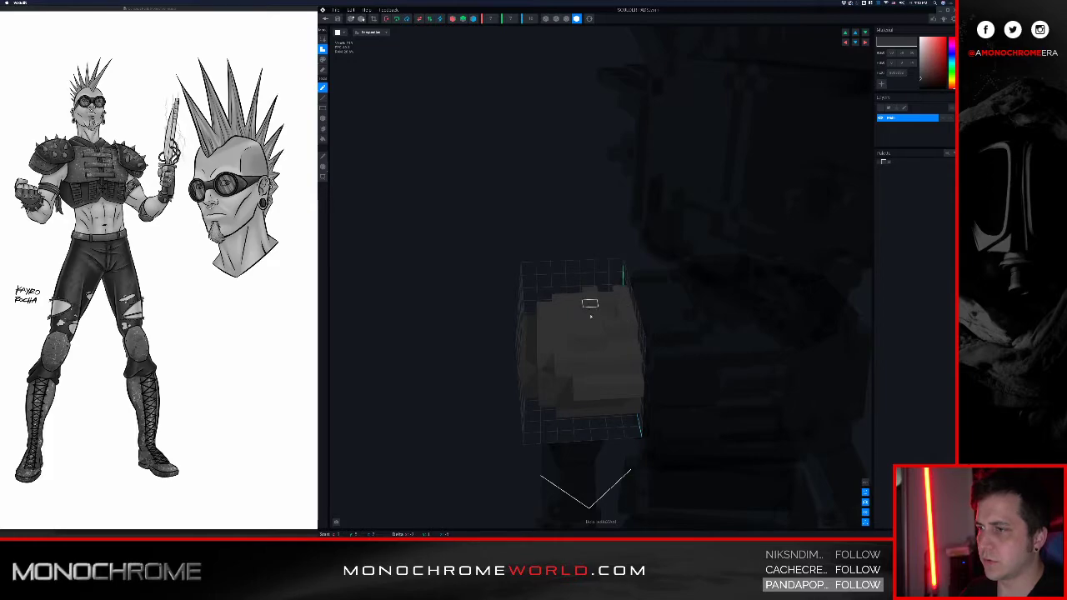
{"action": "right_click_drag", "start_coordinate": [606, 310], "coordinate": [625, 311]}
- Turn on voxel edge display and Z-axis mirroring, and attach mirrored voxels on the upper layer of the armor
{"action": "left_click", "coordinate": [565, 18]}
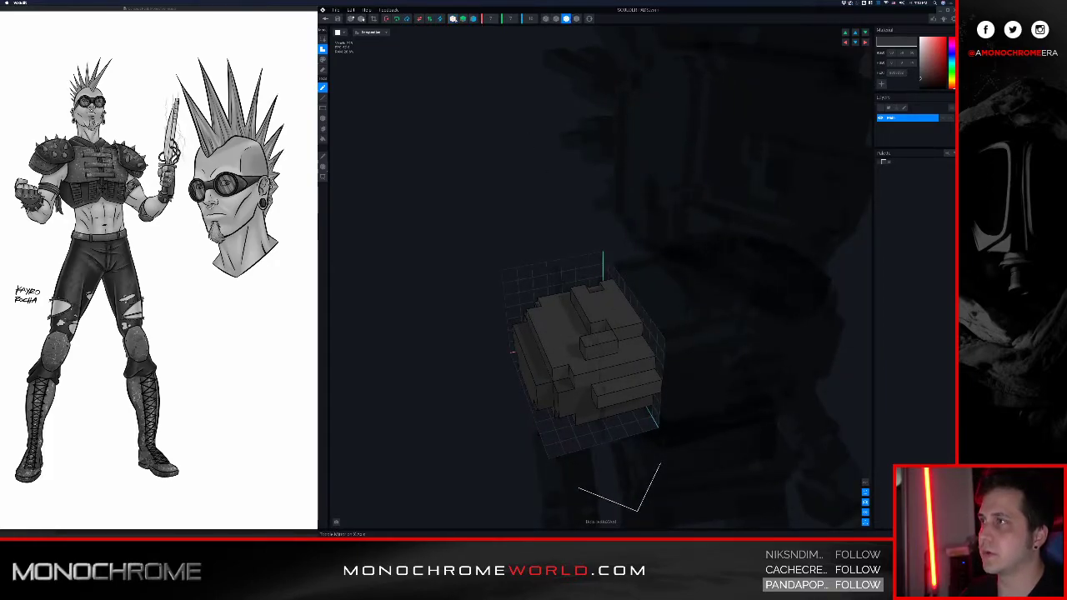
{"action": "left_click", "coordinate": [473, 18]}
{"action": "right_click_drag", "start_coordinate": [588, 169], "coordinate": [586, 259]}
{"action": "left_click", "coordinate": [610, 260]}
{"action": "left_click_drag", "start_coordinate": [613, 283], "coordinate": [663, 269]}
{"action": "left_click", "coordinate": [664, 265]}
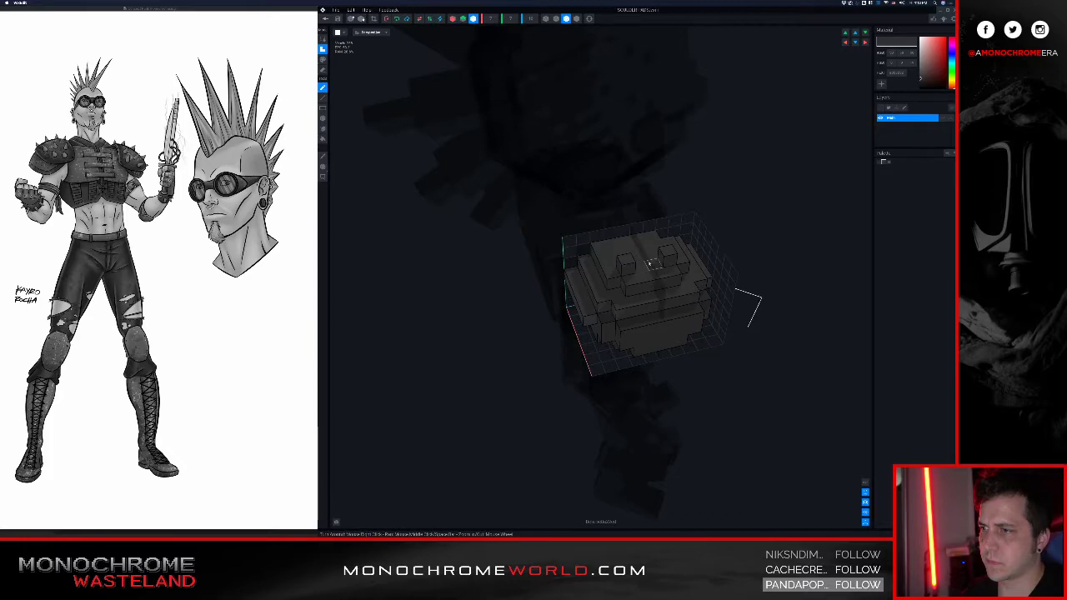
- Erase and re-attach voxels at the inner edge of the armor's upper layer to clean up its outline
{"action": "right_click_drag", "start_coordinate": [653, 264], "coordinate": [648, 261]}
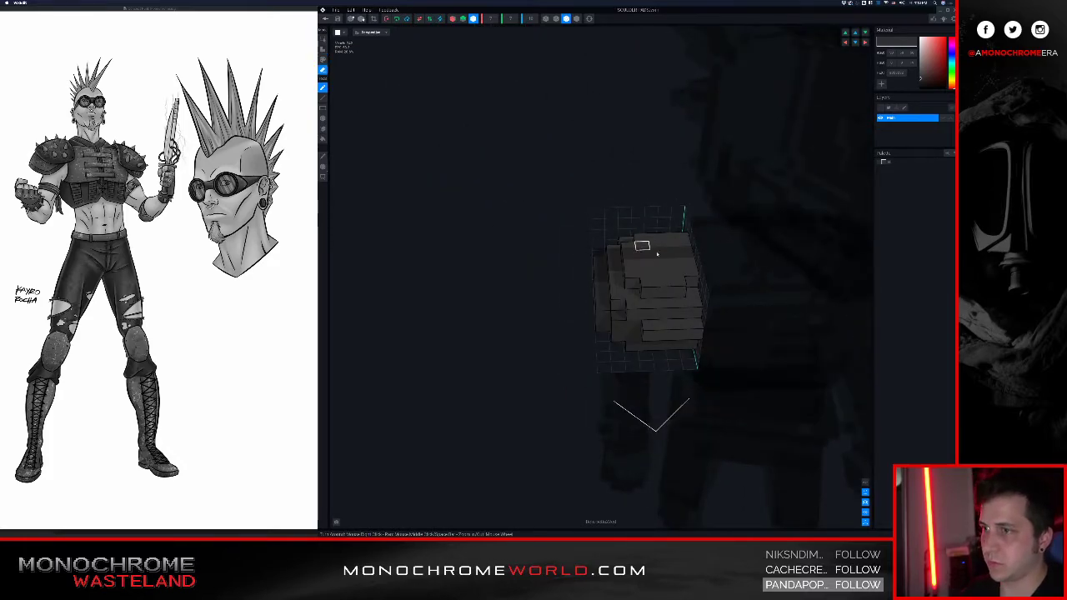
{"action": "right_click_drag", "start_coordinate": [653, 252], "coordinate": [656, 242]}
{"action": "left_click", "coordinate": [693, 271]}
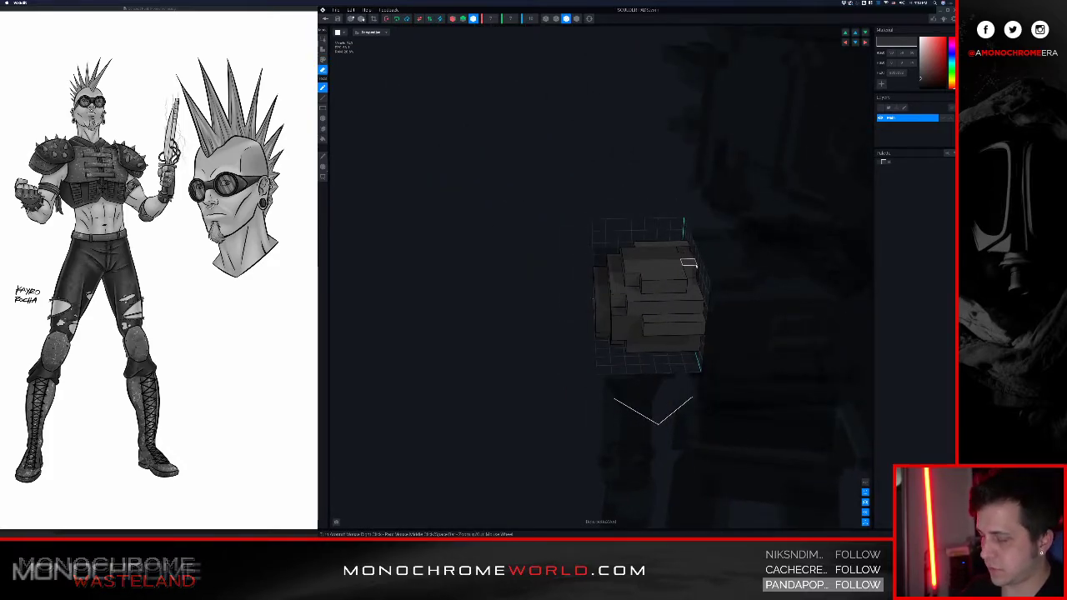
{"action": "key", "text": "a"}
{"action": "left_click", "coordinate": [695, 284]}
- Attach a mirrored row of voxels across the armor's front face, extending inward to the chest
{"action": "mouse_move", "coordinate": [668, 269]}
{"action": "right_mouse_down"}
{"action": "mouse_move", "coordinate": [673, 260]}
{"action": "mouse_move", "coordinate": [666, 289]}
{"action": "right_mouse_up"}
{"action": "middle_click_drag", "start_coordinate": [672, 289], "coordinate": [646, 294]}
{"action": "scroll", "coordinate": [646, 293], "scroll_direction": "up", "scroll_amount": 3}
{"action": "mouse_move", "coordinate": [625, 294]}
{"action": "right_mouse_down"}
{"action": "mouse_move", "coordinate": [645, 295]}
{"action": "mouse_move", "coordinate": [631, 295]}
{"action": "right_mouse_up"}
{"action": "left_click_drag", "start_coordinate": [709, 287], "coordinate": [659, 295]}
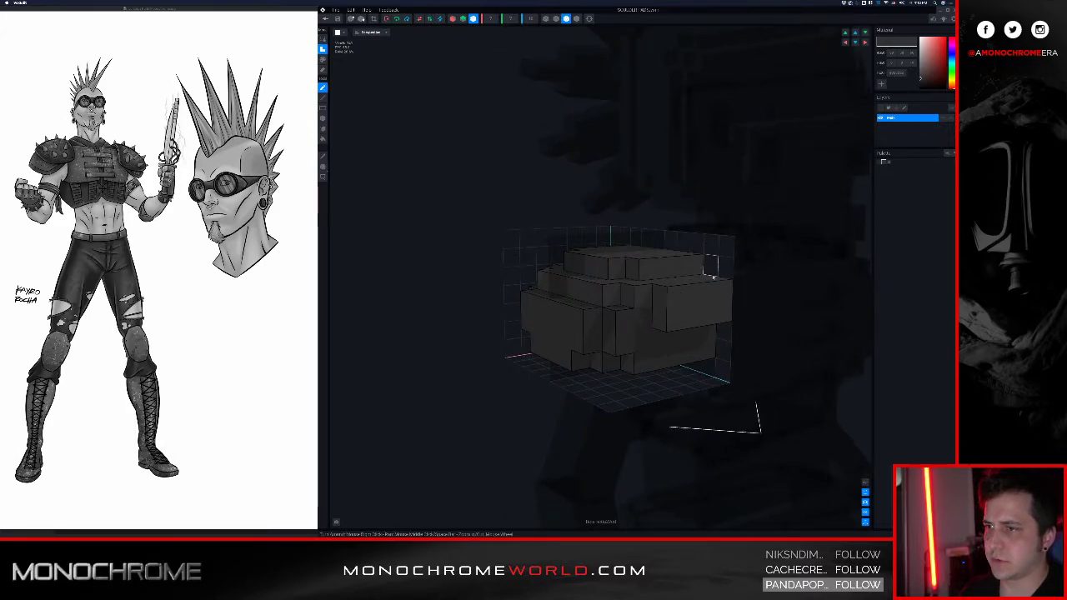
{"action": "right_click_drag", "start_coordinate": [666, 248], "coordinate": [645, 322]}
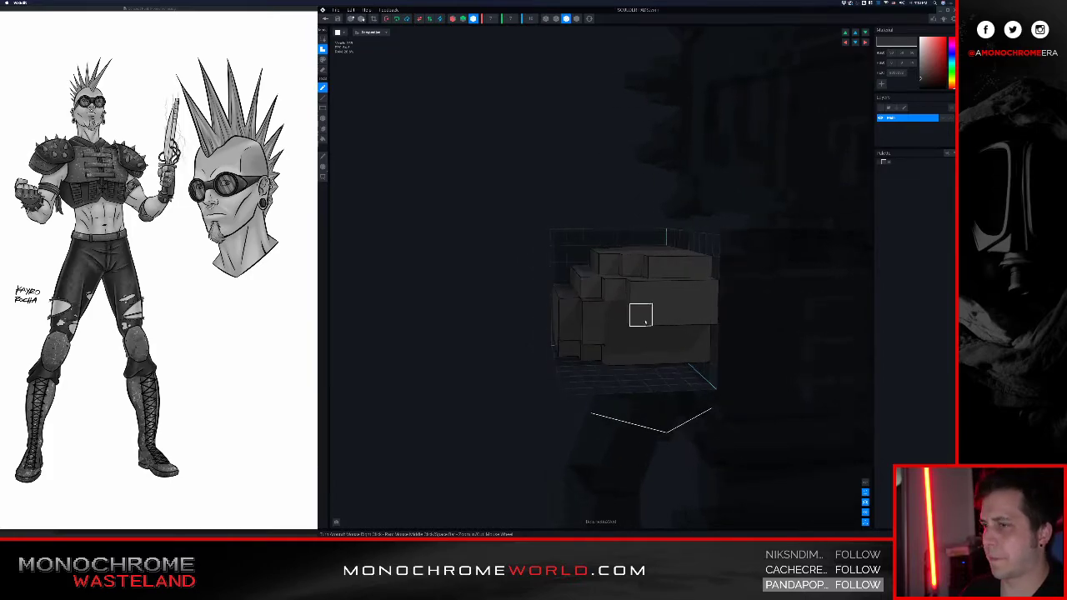
- Try placing single light grey stud voxels on top of the armor with Z mirroring
{"action": "right_click_drag", "start_coordinate": [614, 261], "coordinate": [602, 319]}
{"action": "right_click_drag", "start_coordinate": [575, 361], "coordinate": [561, 307]}
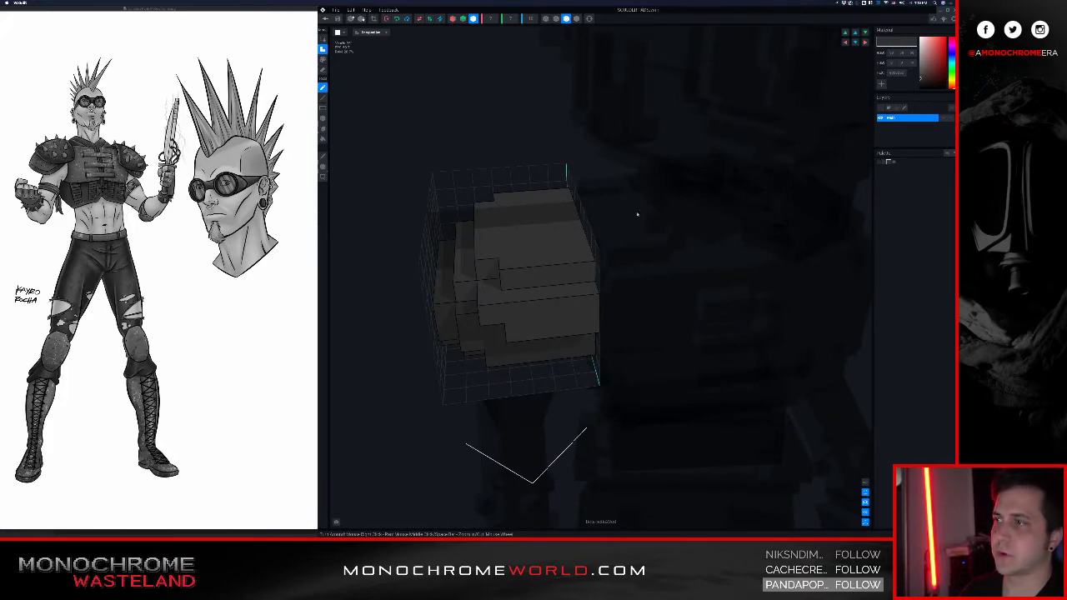
{"action": "right_click_drag", "start_coordinate": [637, 214], "coordinate": [629, 185]}
{"action": "right_click_drag", "start_coordinate": [468, 293], "coordinate": [492, 295]}
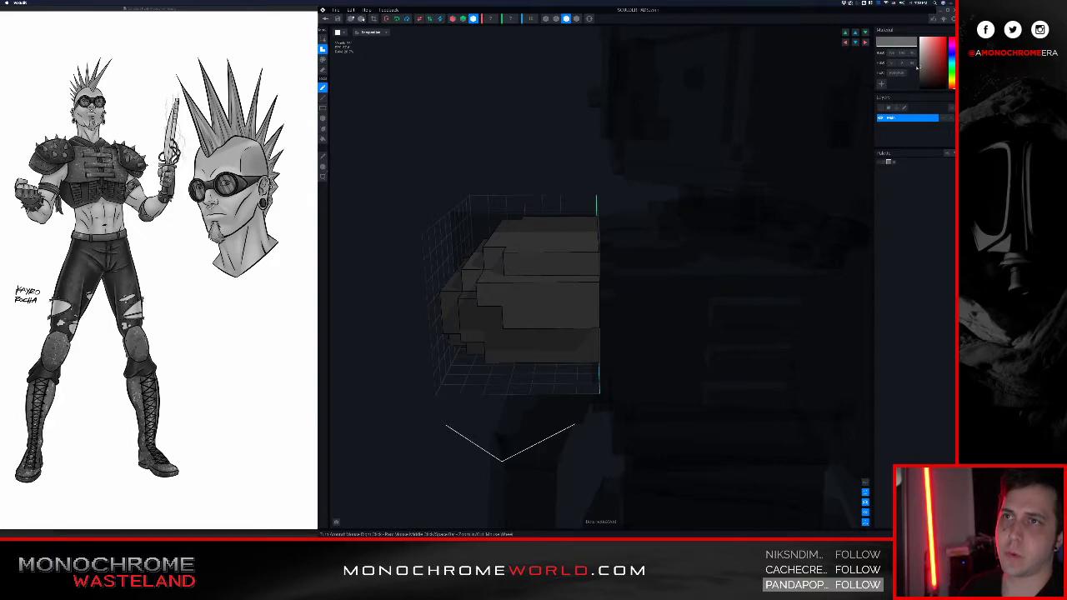
{"action": "right_click_drag", "start_coordinate": [589, 260], "coordinate": [504, 183]}
{"action": "left_click", "coordinate": [556, 232]}
{"action": "left_click", "coordinate": [500, 229]}
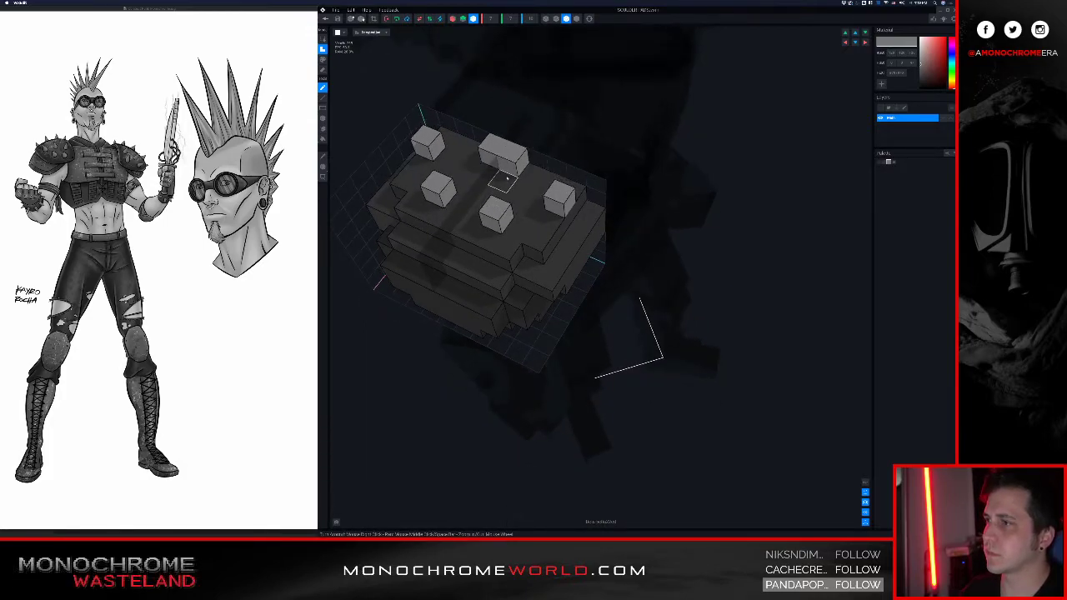
{"action": "left_click", "coordinate": [518, 176]}
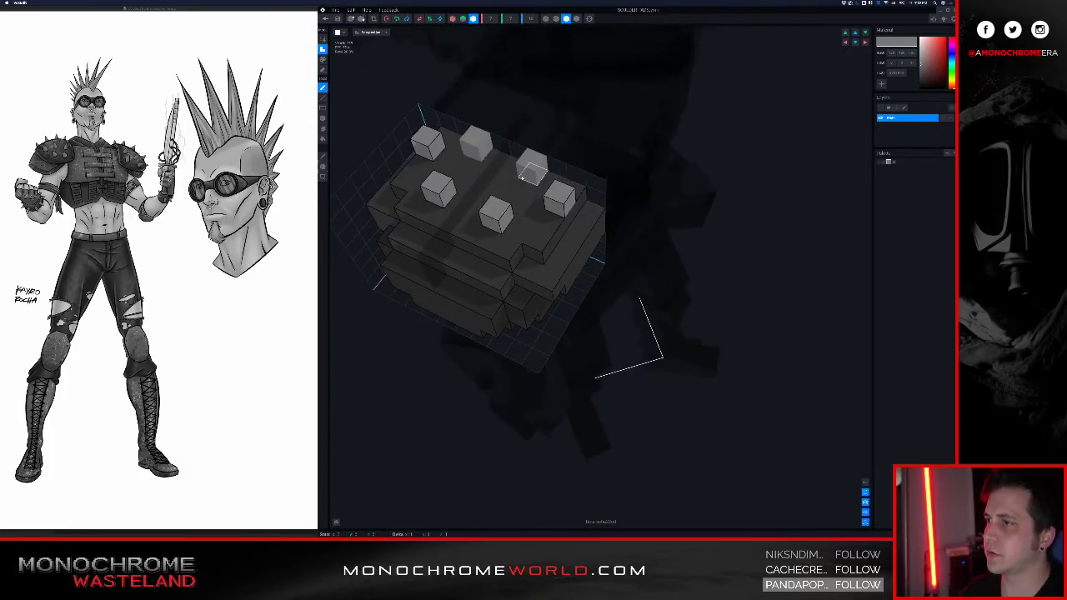
- Erase all light grey stud voxels from the top of the armor
{"action": "mouse_move", "coordinate": [518, 176]}
{"action": "right_mouse_down"}
{"action": "mouse_move", "coordinate": [506, 180]}
{"action": "mouse_move", "coordinate": [517, 185]}
{"action": "right_mouse_up"}
{"action": "left_click", "coordinate": [518, 133]}
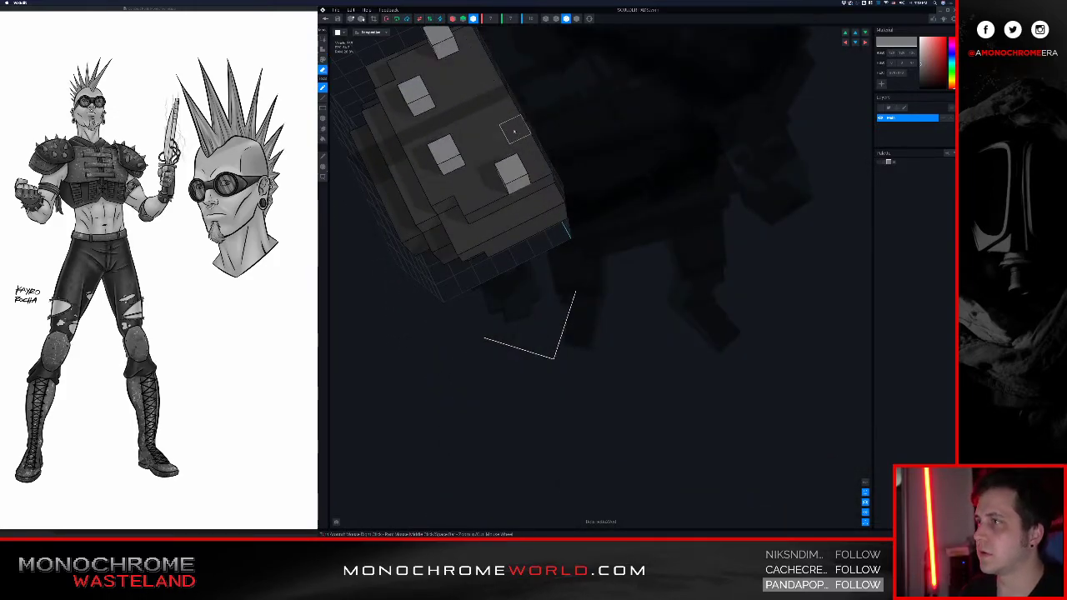
{"action": "left_click", "coordinate": [513, 173]}
{"action": "left_click", "coordinate": [472, 149]}
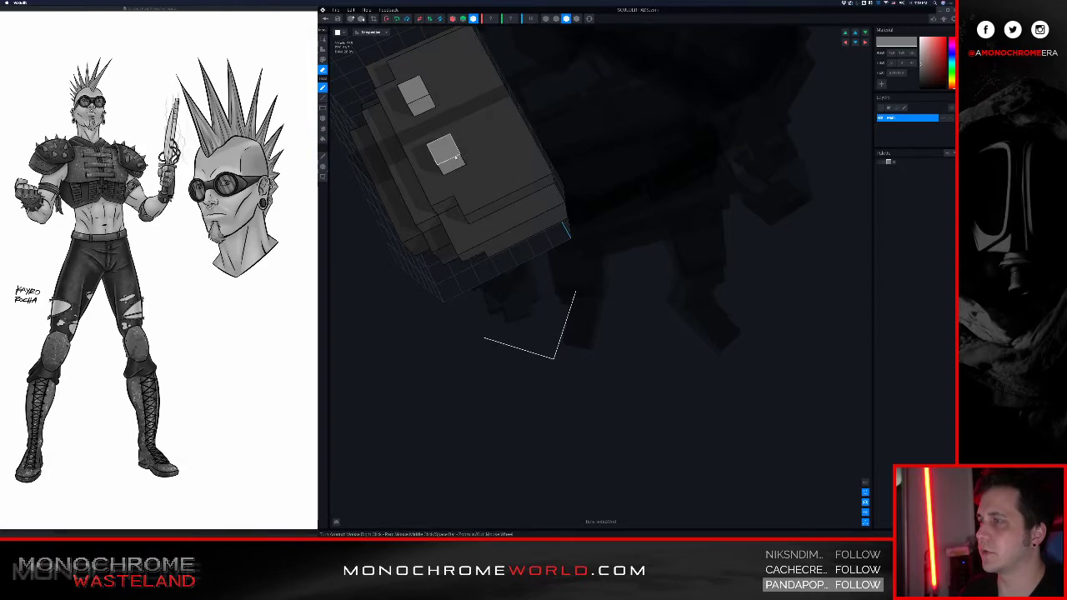
{"action": "left_click", "coordinate": [448, 150]}
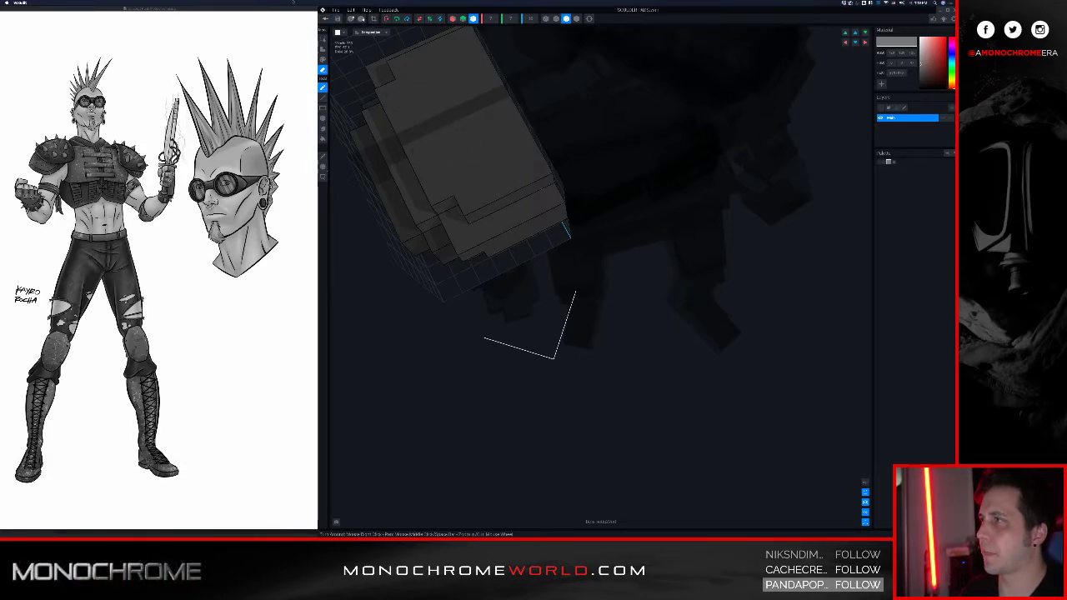
- Save the reshaped shoulder armor and go back to the full character
{"action": "left_click", "coordinate": [325, 19]}
{"action": "left_click", "coordinate": [593, 159]}
{"action": "scroll", "coordinate": [679, 148], "scroll_direction": "up", "scroll_amount": 8}
{"action": "right_click_drag", "start_coordinate": [658, 142], "coordinate": [607, 52]}
{"action": "middle_click_drag", "start_coordinate": [595, 42], "coordinate": [628, 162]}
{"action": "scroll", "coordinate": [626, 162], "scroll_direction": "up", "scroll_amount": 3}
{"action": "right_click_drag", "start_coordinate": [617, 167], "coordinate": [635, 187]}
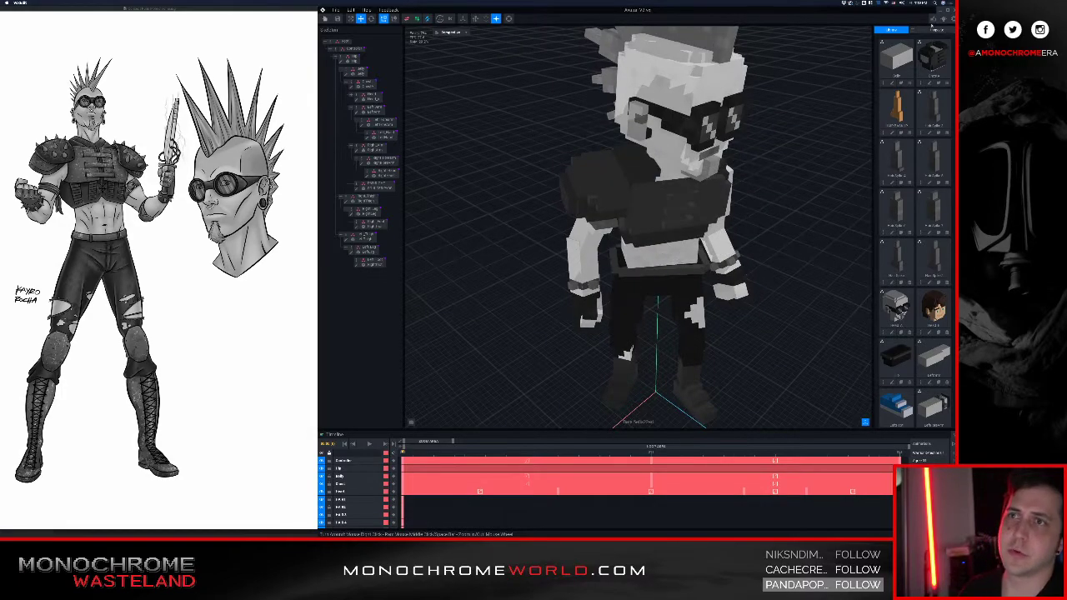
- Adjust the angle of the first light in the light control to relight the character
{"action": "left_click", "coordinate": [943, 18]}
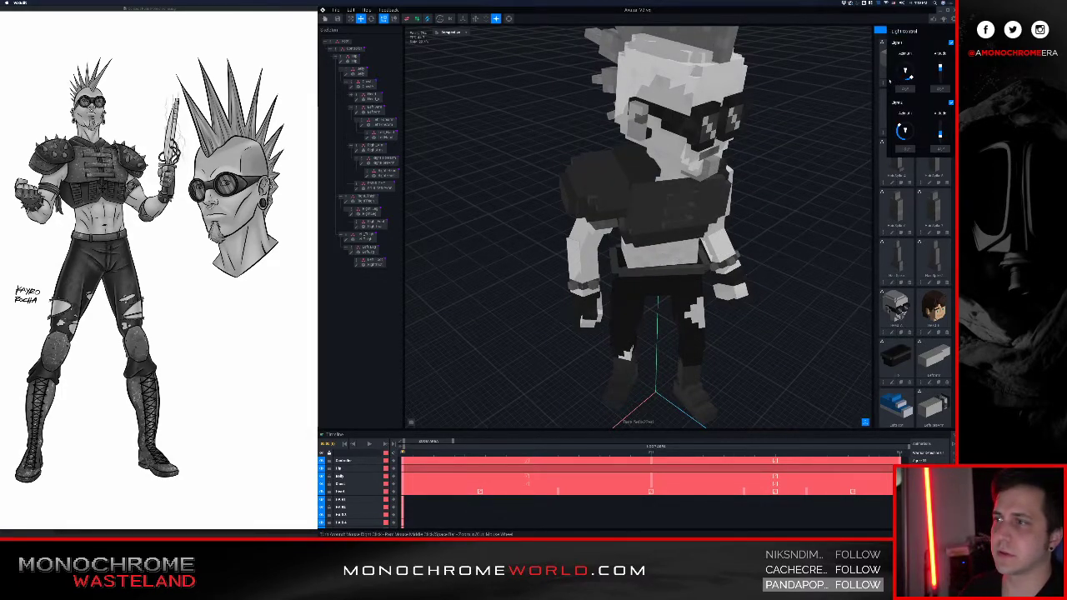
{"action": "left_click", "coordinate": [664, 247]}
{"action": "left_click", "coordinate": [944, 20]}
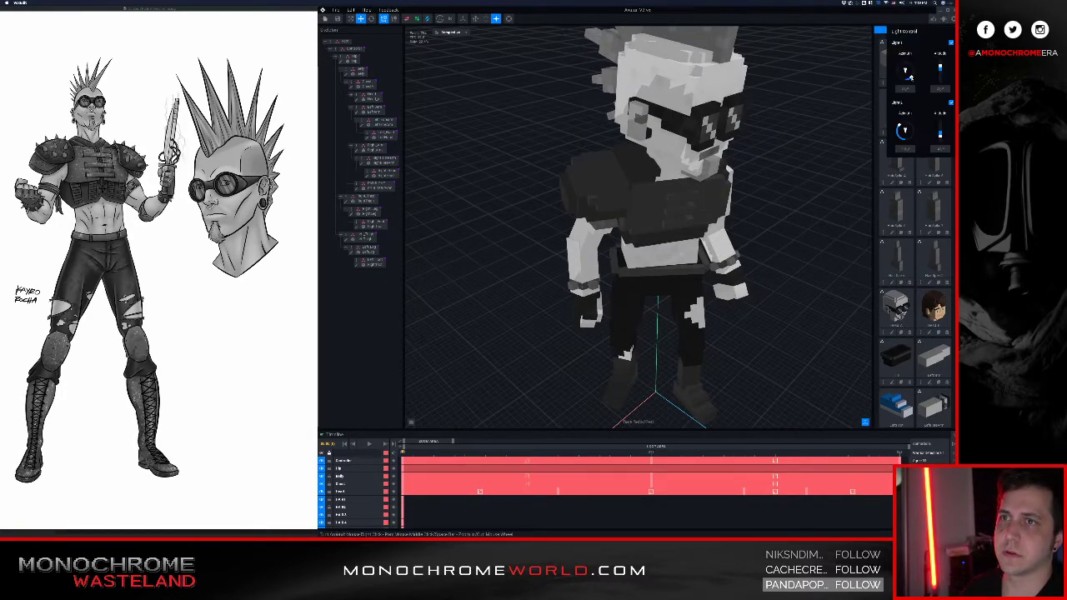
{"action": "left_click_drag", "start_coordinate": [911, 77], "coordinate": [904, 79]}
{"action": "left_click", "coordinate": [709, 196]}
- Examine the reshaped shoulder armor's fit and proportions on the character, up close and at full-body distance
{"action": "scroll", "coordinate": [707, 209], "scroll_direction": "up", "scroll_amount": 2}
{"action": "right_click_drag", "start_coordinate": [707, 213], "coordinate": [590, 174]}
{"action": "scroll", "coordinate": [642, 198], "scroll_direction": "up", "scroll_amount": 5}
{"action": "middle_click_drag", "start_coordinate": [589, 174], "coordinate": [604, 182]}
{"action": "right_click_drag", "start_coordinate": [702, 181], "coordinate": [709, 192]}
{"action": "middle_click_drag", "start_coordinate": [656, 215], "coordinate": [618, 234]}
{"action": "middle_click_drag", "start_coordinate": [725, 229], "coordinate": [649, 224]}
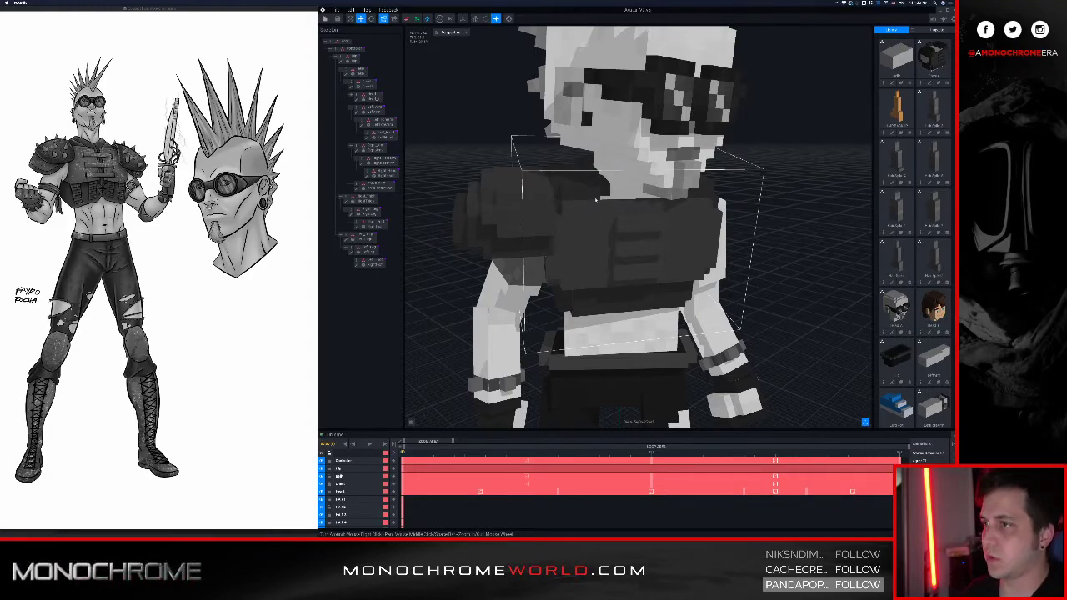
{"action": "scroll", "coordinate": [596, 200], "scroll_direction": "down", "scroll_amount": 3}
{"action": "middle_click_drag", "start_coordinate": [638, 184], "coordinate": [636, 230]}
{"action": "scroll", "coordinate": [642, 266], "scroll_direction": "down", "scroll_amount": 4}
{"action": "scroll", "coordinate": [636, 230], "scroll_direction": "down", "scroll_amount": 3}
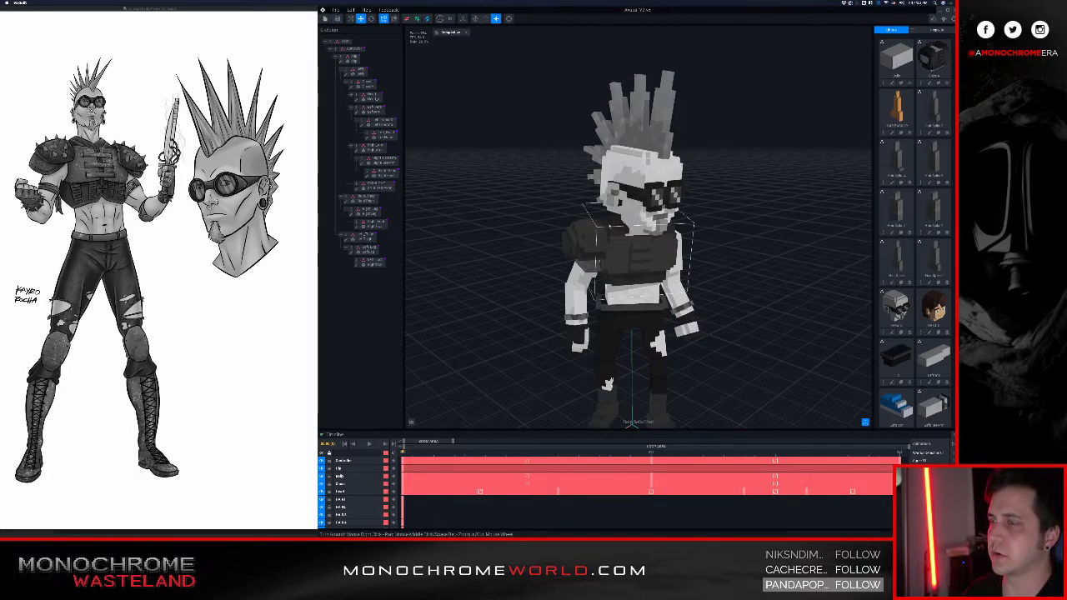
{"action": "right_click_drag", "start_coordinate": [607, 383], "coordinate": [591, 414]}
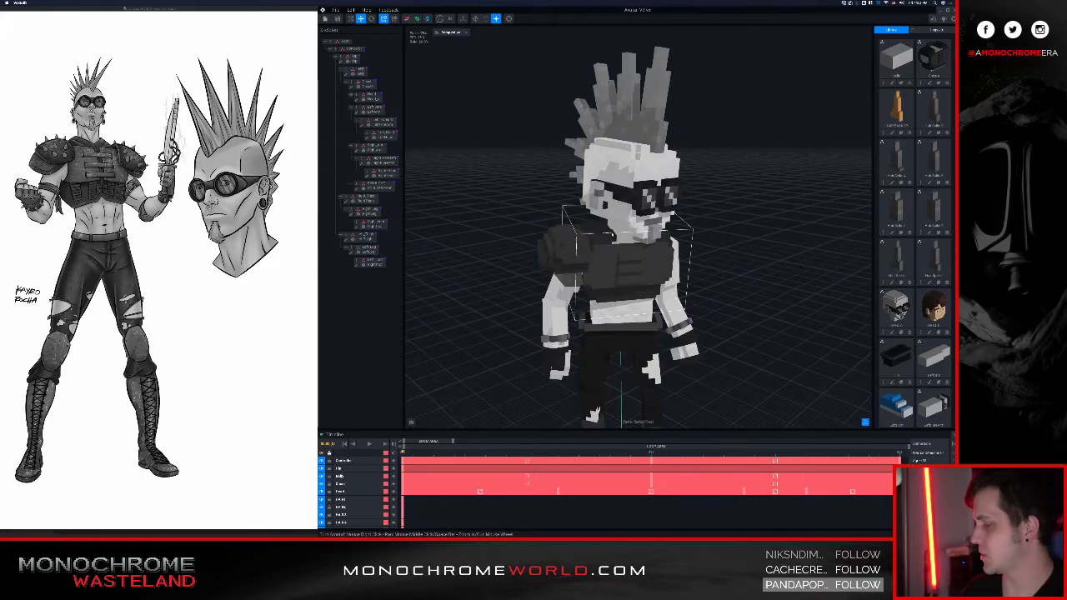
{"action": "right_click_drag", "start_coordinate": [543, 241], "coordinate": [566, 265]}
{"action": "scroll", "coordinate": [560, 261], "scroll_direction": "up", "scroll_amount": 3}
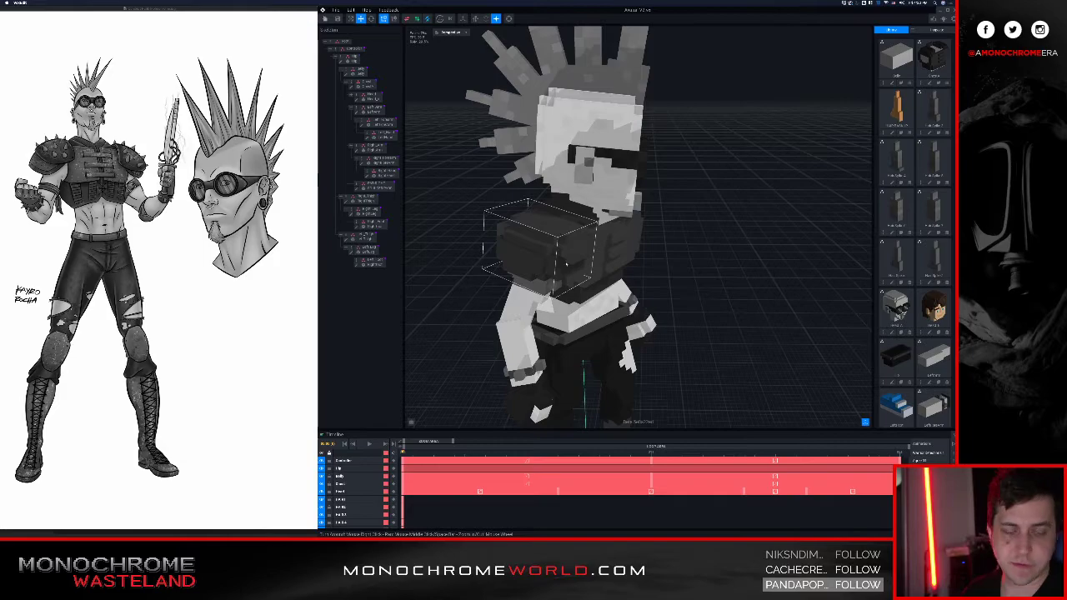
- Save the punk avatar after checking the shoulder armor and open the Mammals_Biped_Large character from the recent files
{"action": "mouse_move", "coordinate": [568, 257]}
{"action": "right_mouse_down"}
{"action": "mouse_move", "coordinate": [543, 250]}
{"action": "mouse_move", "coordinate": [561, 260]}
{"action": "right_mouse_up"}
{"action": "scroll", "coordinate": [561, 260], "scroll_direction": "up", "scroll_amount": 2}
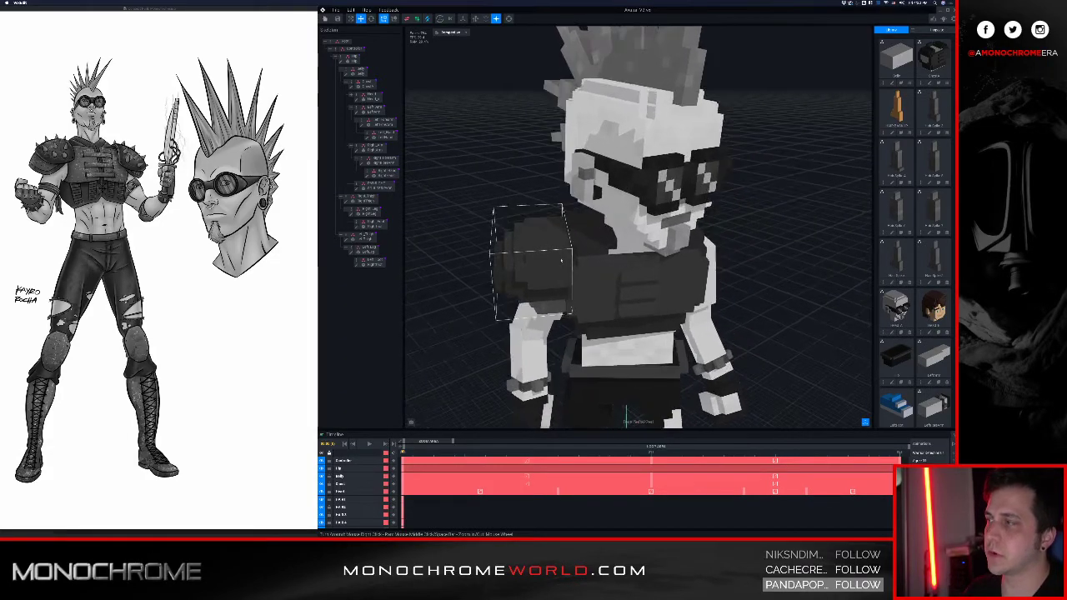
{"action": "scroll", "coordinate": [561, 260], "scroll_direction": "down", "scroll_amount": 1}
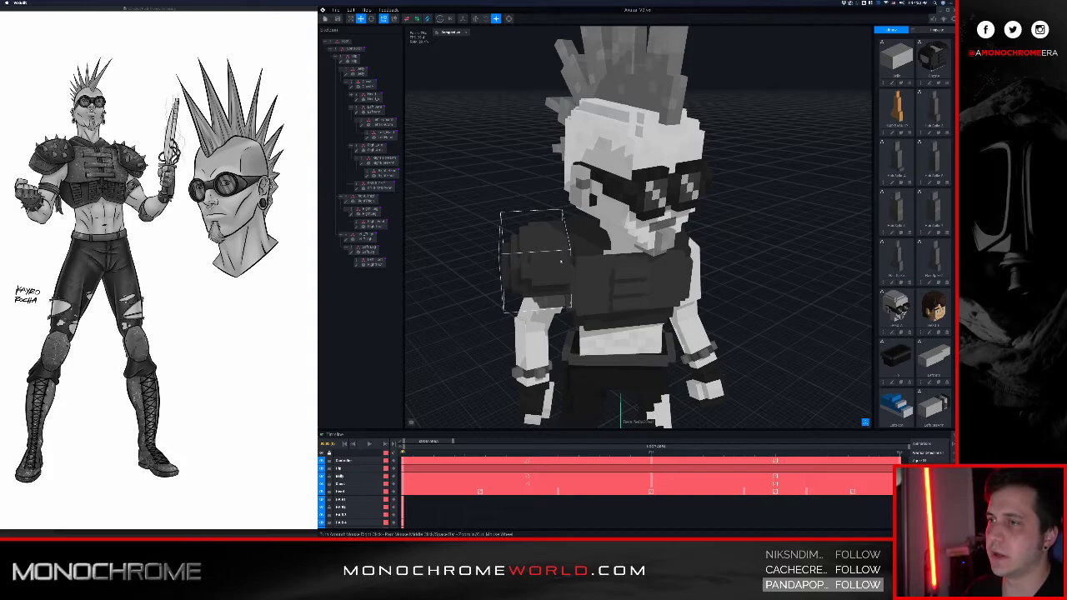
{"action": "scroll", "coordinate": [559, 263], "scroll_direction": "up", "scroll_amount": 1}
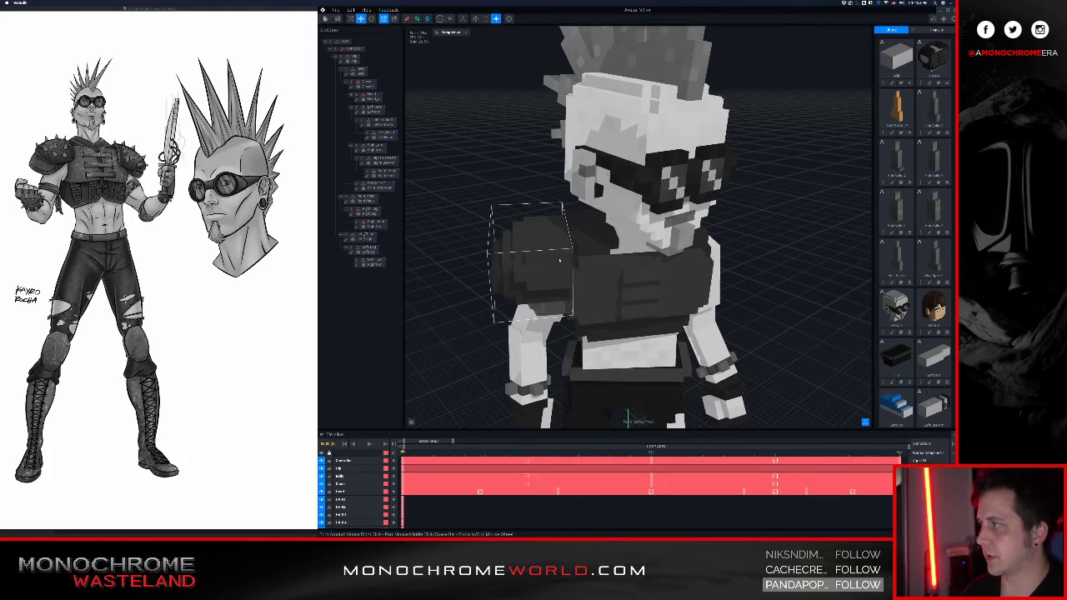
{"action": "right_click_drag", "start_coordinate": [550, 267], "coordinate": [569, 302]}
{"action": "middle_click_drag", "start_coordinate": [698, 349], "coordinate": [617, 302]}
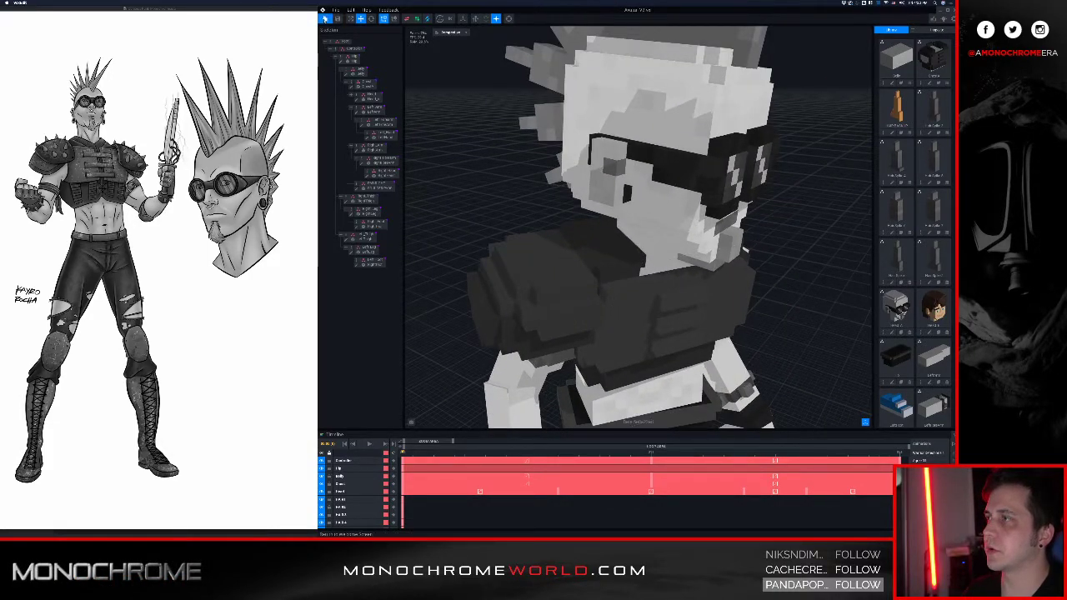
{"action": "left_click", "coordinate": [326, 19]}
{"action": "left_click", "coordinate": [593, 161]}
{"action": "left_click", "coordinate": [674, 112]}
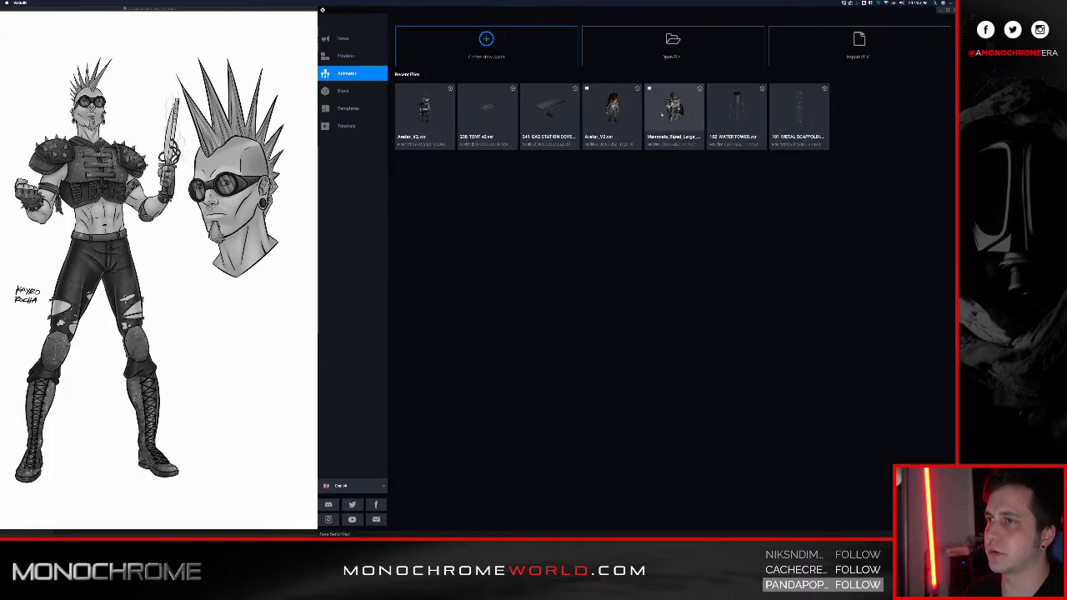
- Examine the large human character's shoulder armor and body proportions from the front and both sides as a reference
{"action": "scroll", "coordinate": [600, 241], "scroll_direction": "up", "scroll_amount": 5}
{"action": "right_click_drag", "start_coordinate": [602, 237], "coordinate": [595, 215]}
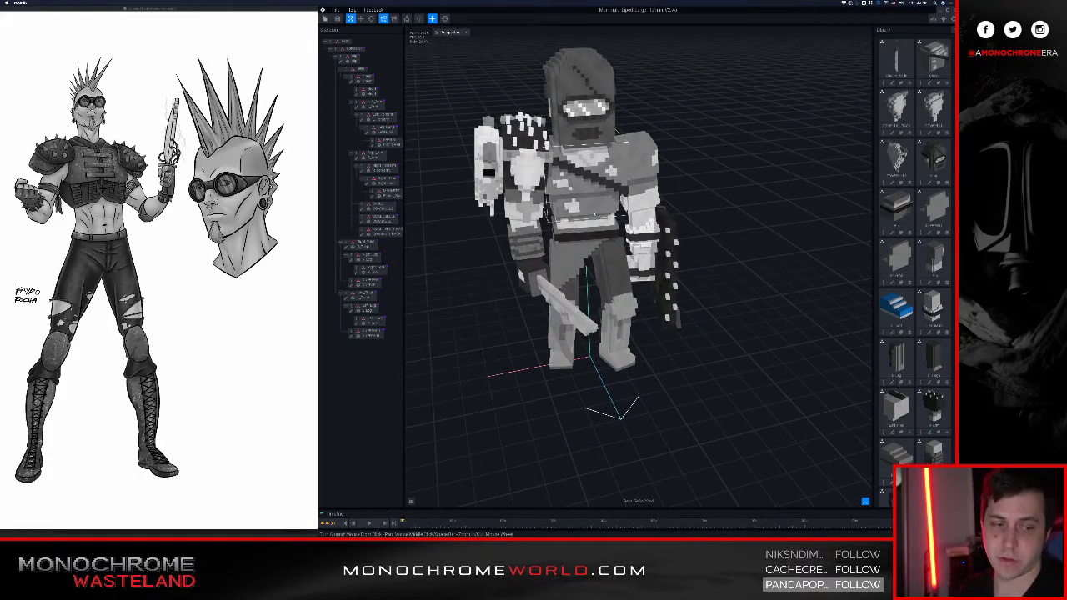
{"action": "scroll", "coordinate": [595, 218], "scroll_direction": "down", "scroll_amount": 3}
{"action": "mouse_move", "coordinate": [595, 218]}
{"action": "right_mouse_down"}
{"action": "mouse_move", "coordinate": [585, 208]}
{"action": "mouse_move", "coordinate": [591, 228]}
{"action": "right_mouse_up"}
{"action": "scroll", "coordinate": [591, 226], "scroll_direction": "up", "scroll_amount": 3}
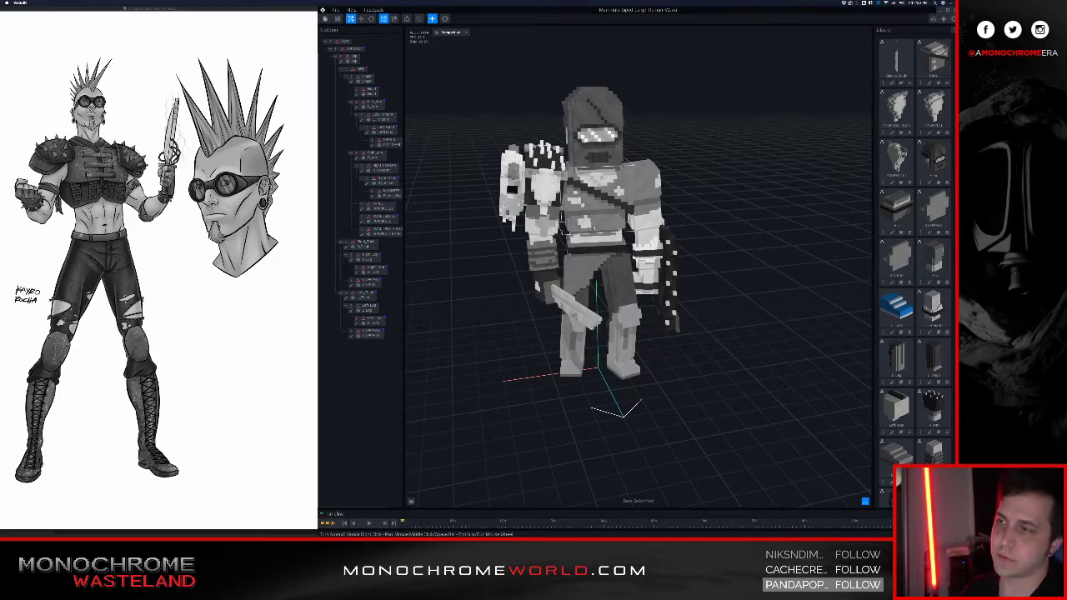
{"action": "right_click_drag", "start_coordinate": [575, 235], "coordinate": [533, 250]}
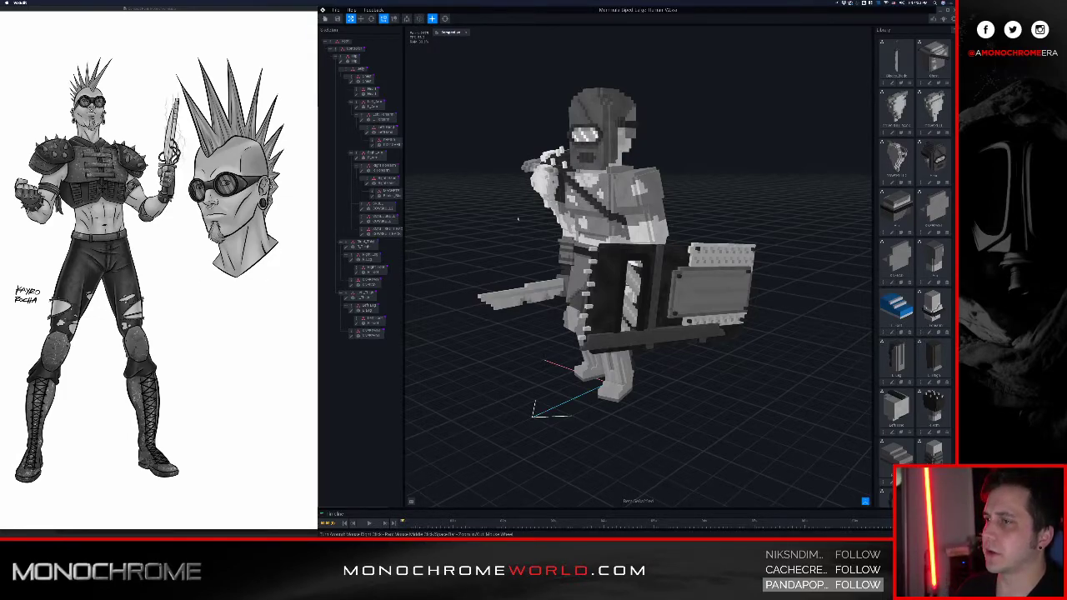
{"action": "right_click_drag", "start_coordinate": [599, 223], "coordinate": [620, 225]}
{"action": "middle_click_drag", "start_coordinate": [620, 225], "coordinate": [602, 225]}
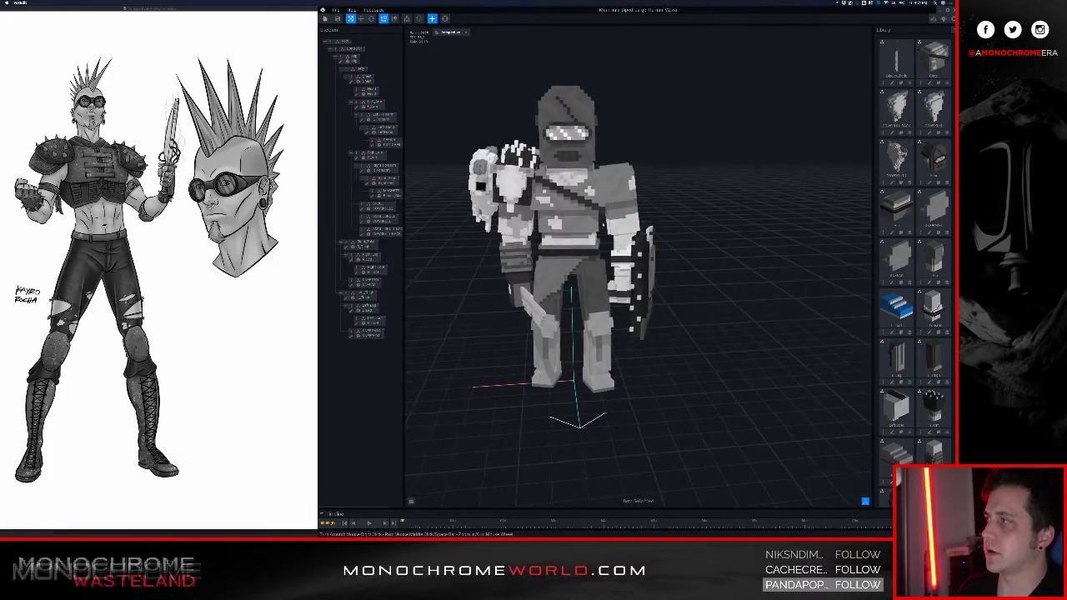
{"action": "scroll", "coordinate": [601, 225], "scroll_direction": "down", "scroll_amount": 2}
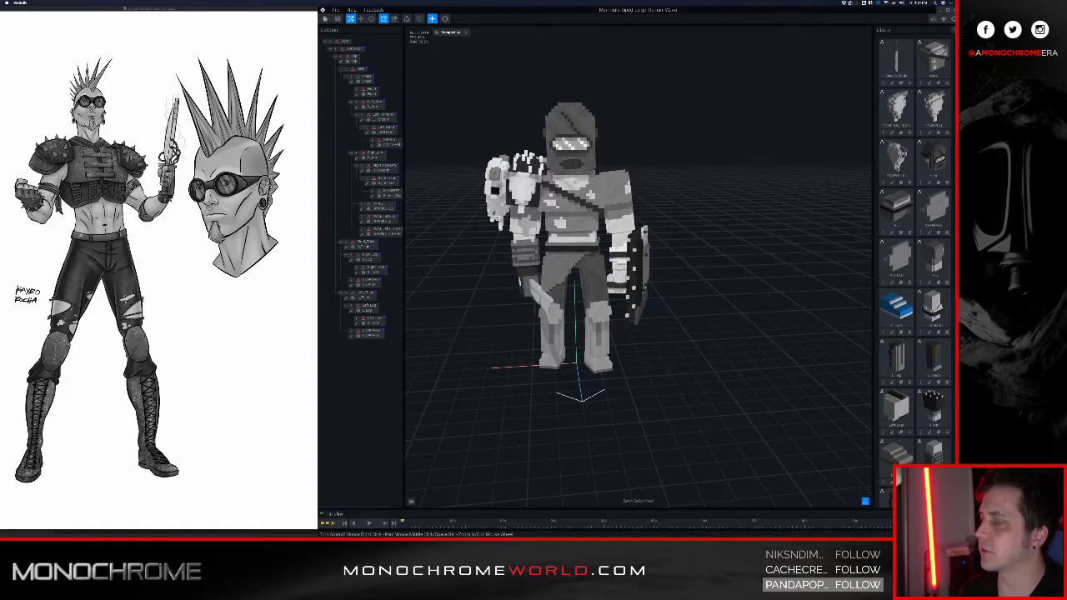
{"action": "right_click_drag", "start_coordinate": [607, 185], "coordinate": [618, 181]}
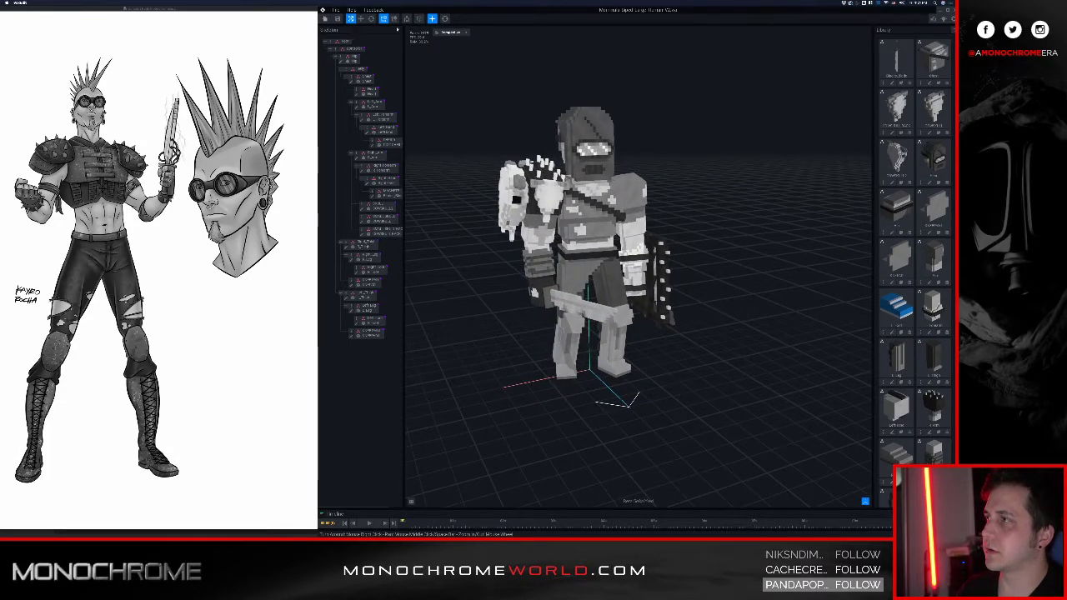
- Save and leave the large human character, and reopen the punk Avatar_V2 file from the recent files
{"action": "left_click", "coordinate": [325, 19]}
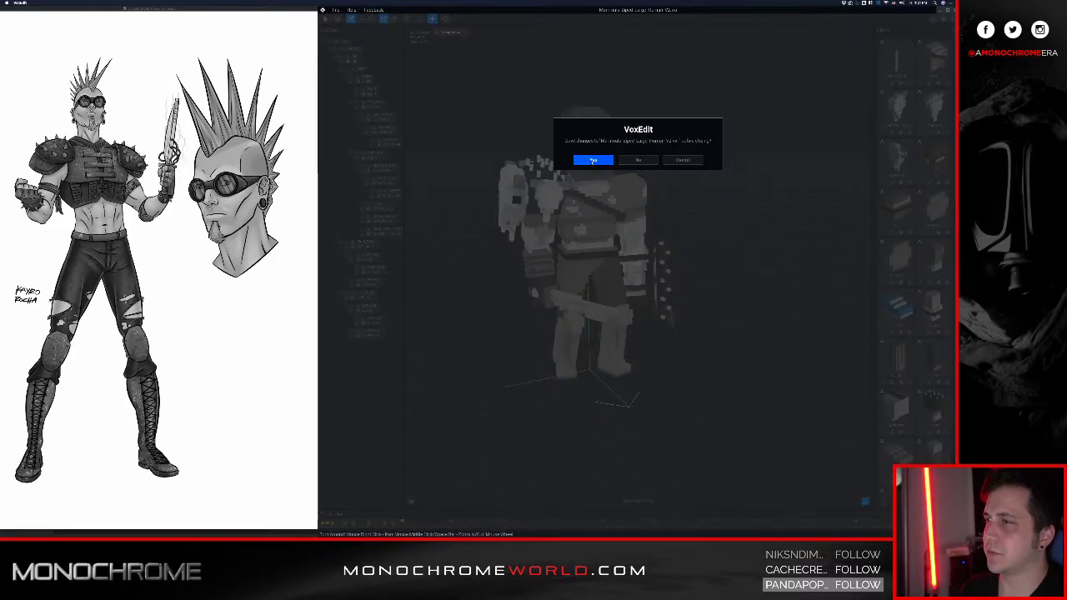
{"action": "left_click", "coordinate": [593, 160]}
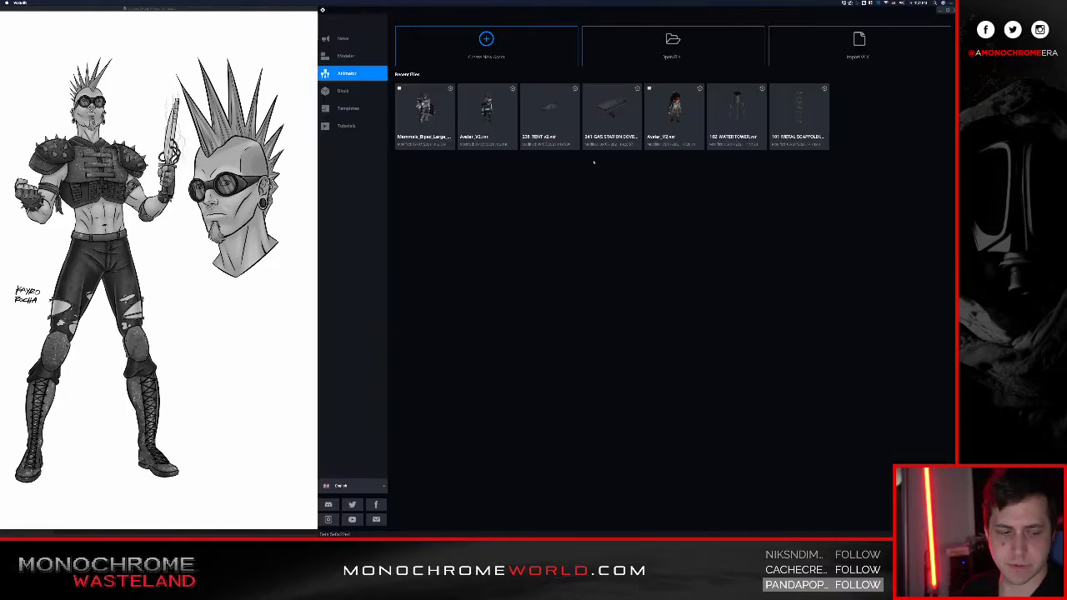
{"action": "left_click", "coordinate": [497, 113]}
- Examine the shoulder armor's size and placement on the punk character, at full-body distance and close up
{"action": "middle_click_drag", "start_coordinate": [621, 187], "coordinate": [630, 246]}
{"action": "scroll", "coordinate": [630, 246], "scroll_direction": "up", "scroll_amount": 3}
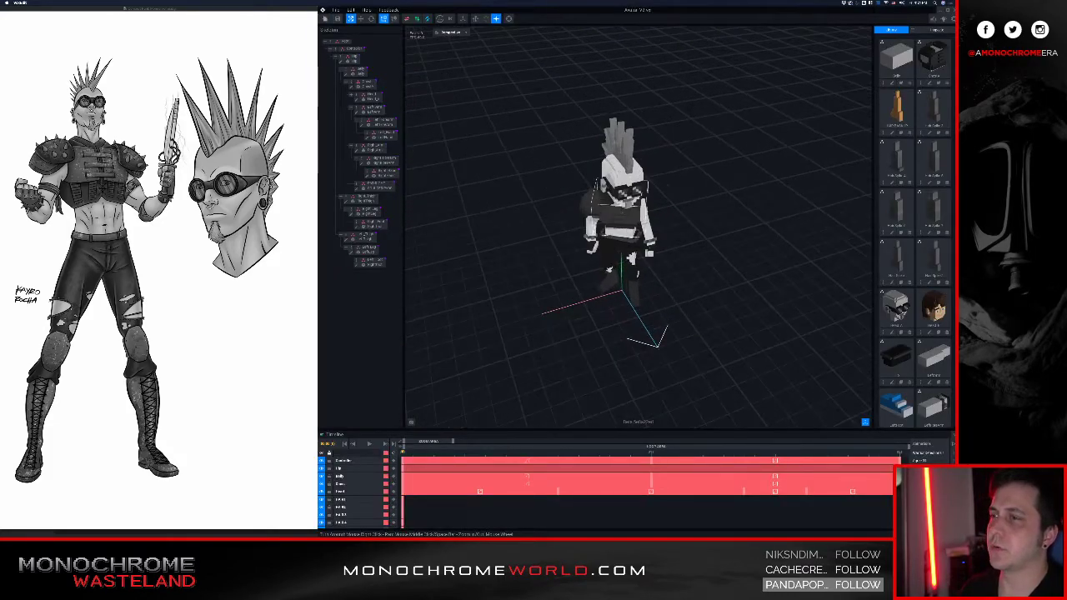
{"action": "right_click_drag", "start_coordinate": [630, 246], "coordinate": [620, 207]}
{"action": "scroll", "coordinate": [620, 206], "scroll_direction": "up", "scroll_amount": 5}
{"action": "right_click_drag", "start_coordinate": [693, 425], "coordinate": [717, 410]}
{"action": "middle_click_drag", "start_coordinate": [632, 208], "coordinate": [605, 213]}
{"action": "scroll", "coordinate": [598, 215], "scroll_direction": "up", "scroll_amount": 3}
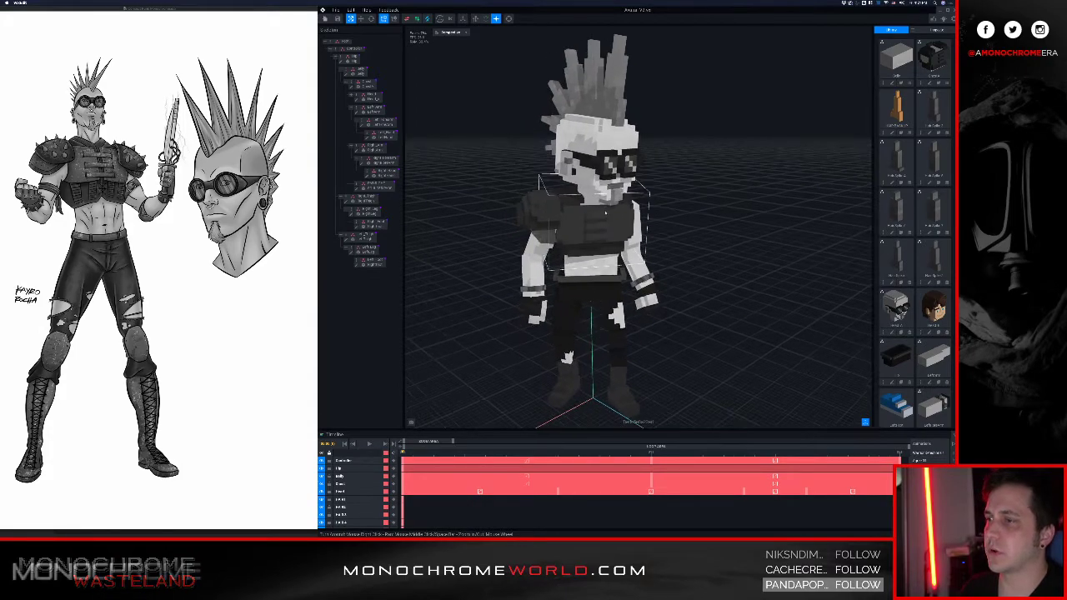
{"action": "scroll", "coordinate": [606, 213], "scroll_direction": "down", "scroll_amount": 2}
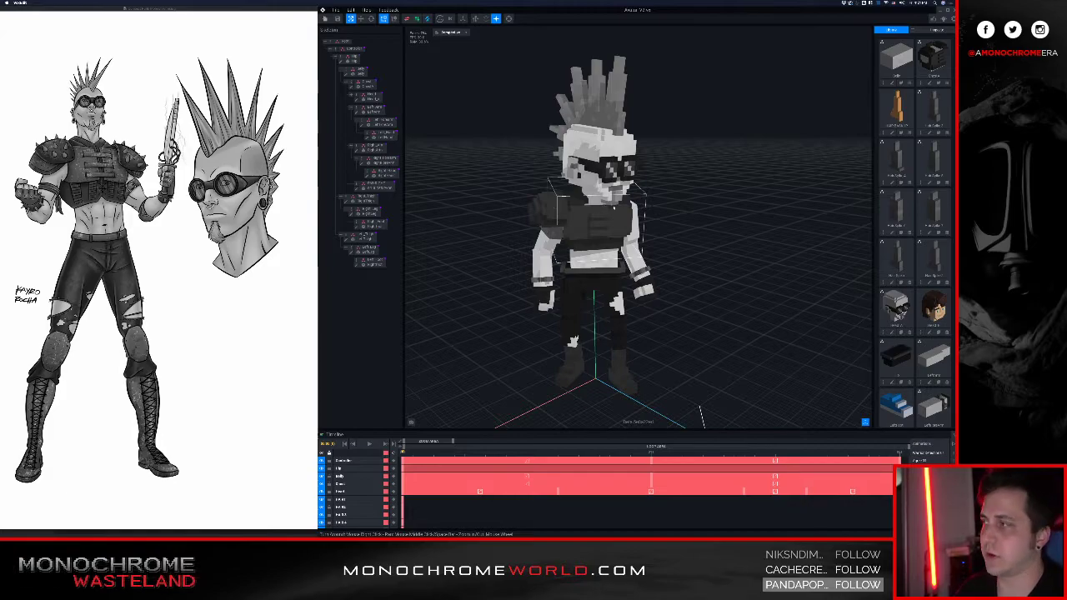
{"action": "mouse_move", "coordinate": [614, 207]}
{"action": "right_mouse_down"}
{"action": "mouse_move", "coordinate": [702, 208]}
{"action": "mouse_move", "coordinate": [604, 211]}
{"action": "right_mouse_up"}
{"action": "scroll", "coordinate": [631, 211], "scroll_direction": "up", "scroll_amount": 3}
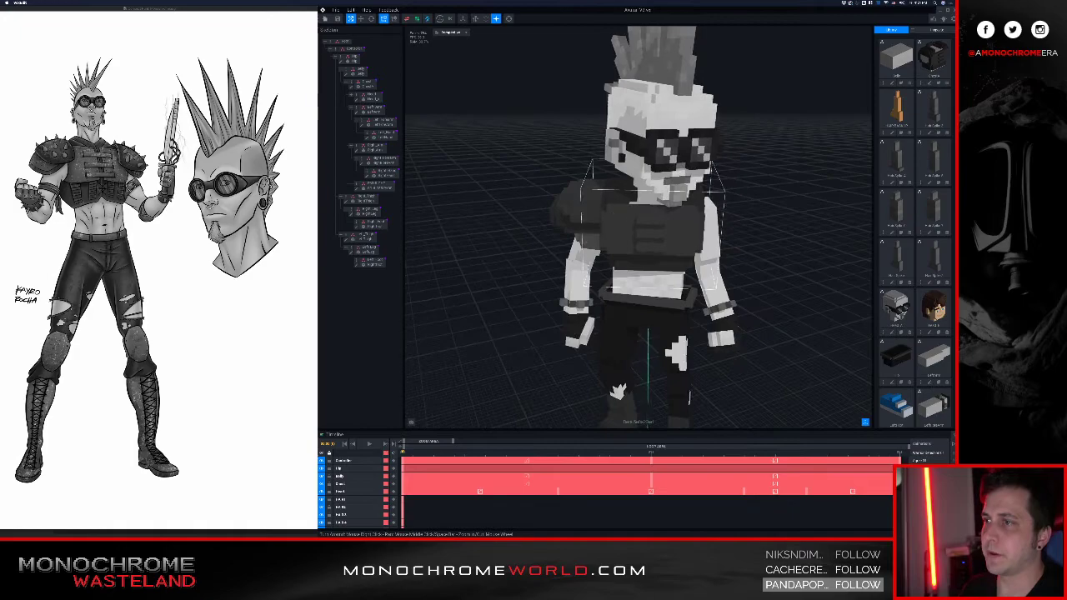
{"action": "scroll", "coordinate": [638, 192], "scroll_direction": "down", "scroll_amount": 2}
{"action": "middle_click_drag", "start_coordinate": [637, 191], "coordinate": [606, 217]}
{"action": "right_click_drag", "start_coordinate": [605, 217], "coordinate": [587, 250]}
{"action": "scroll", "coordinate": [573, 225], "scroll_direction": "up", "scroll_amount": 4}
{"action": "scroll", "coordinate": [597, 219], "scroll_direction": "up", "scroll_amount": 3}
{"action": "scroll", "coordinate": [557, 228], "scroll_direction": "up", "scroll_amount": 1}
{"action": "mouse_move", "coordinate": [584, 258]}
{"action": "right_mouse_down"}
{"action": "mouse_move", "coordinate": [581, 241]}
{"action": "mouse_move", "coordinate": [592, 264]}
{"action": "right_mouse_up"}
{"action": "scroll", "coordinate": [585, 257], "scroll_direction": "down", "scroll_amount": 3}
{"action": "scroll", "coordinate": [612, 264], "scroll_direction": "down", "scroll_amount": 5}
- Select the shoulder armor node and reset its position
{"action": "left_click", "coordinate": [613, 263]}
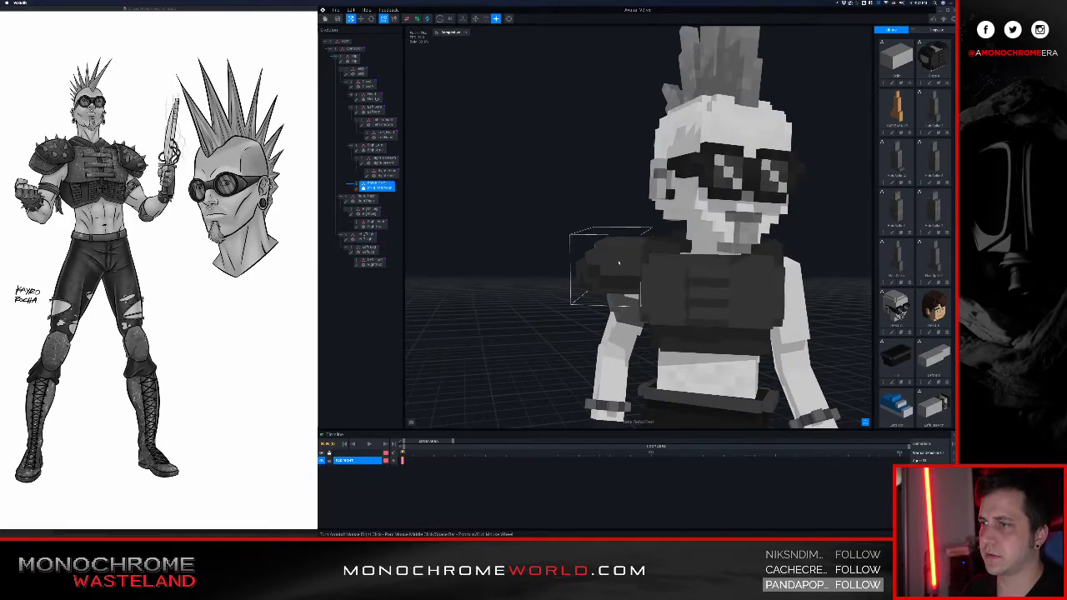
{"action": "scroll", "coordinate": [613, 264], "scroll_direction": "down", "scroll_amount": 3}
{"action": "left_click", "coordinate": [937, 31]}
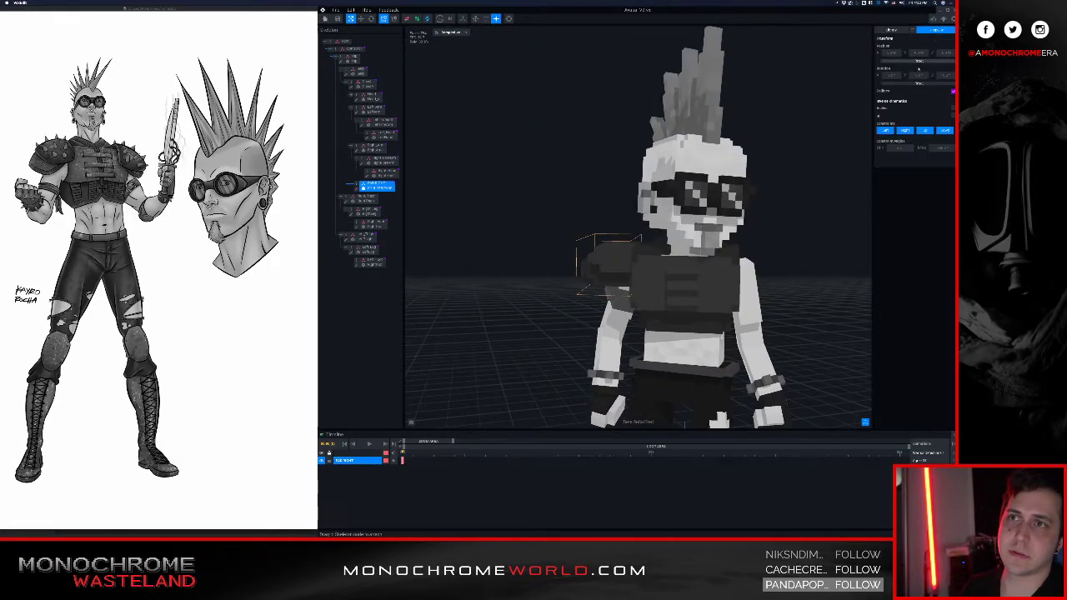
{"action": "left_click", "coordinate": [915, 61]}
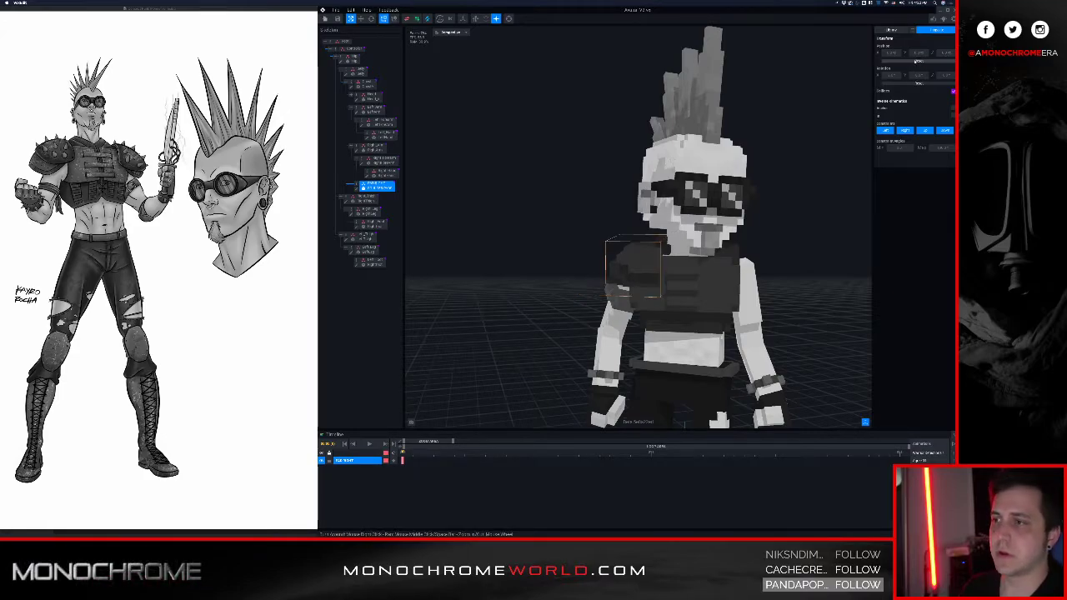
- Open the shoulder armor model, move its pivot toward the character's body and adjust it along the depth axis, saving the model
{"action": "double_click", "coordinate": [621, 287]}
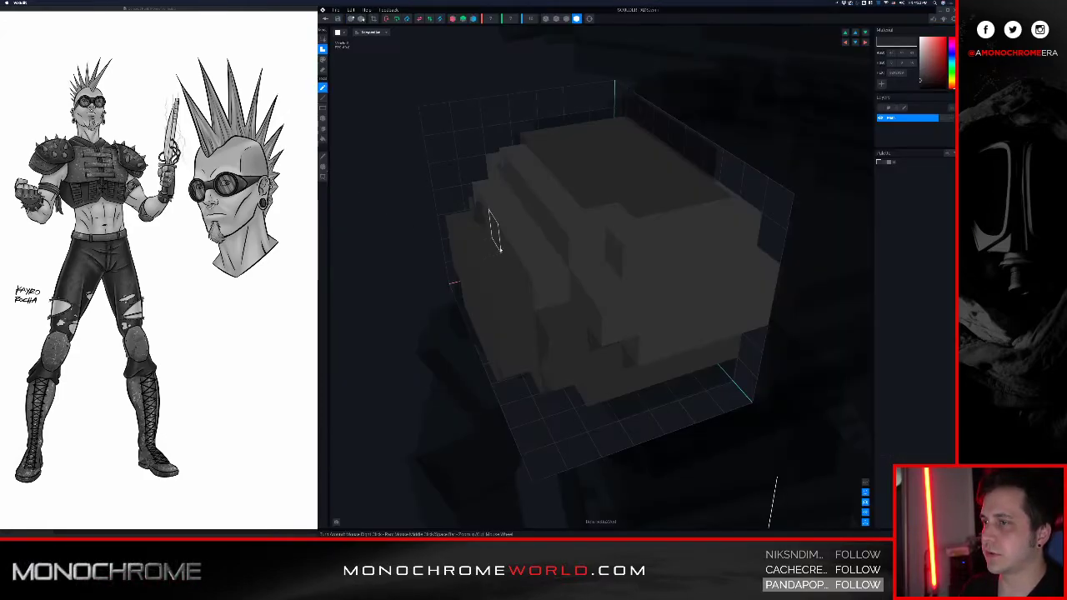
{"action": "left_click", "coordinate": [322, 167]}
{"action": "left_click_drag", "start_coordinate": [604, 386], "coordinate": [680, 393]}
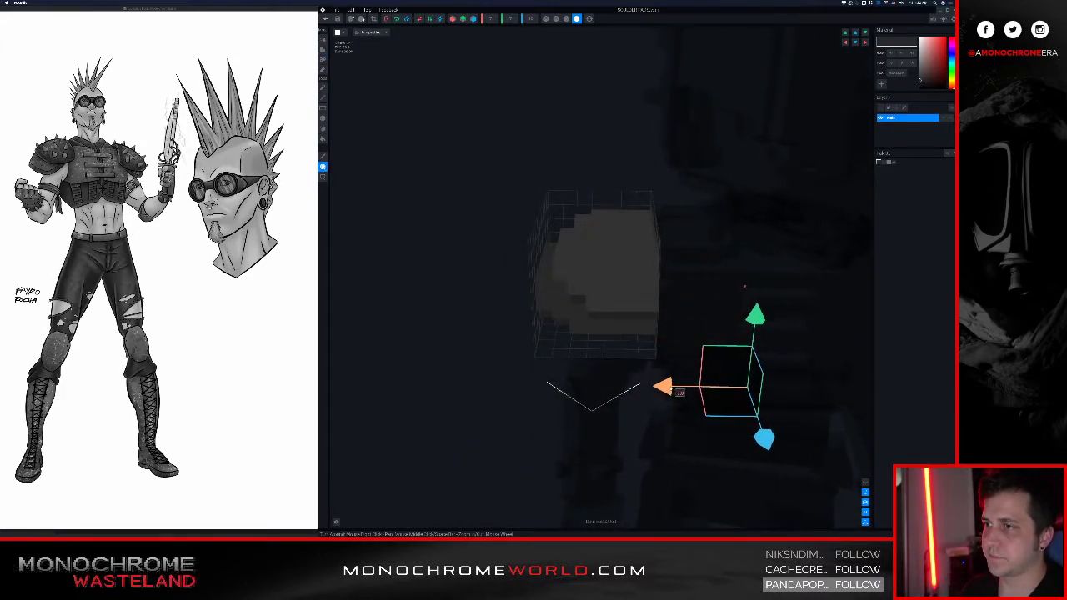
{"action": "right_click_drag", "start_coordinate": [460, 357], "coordinate": [626, 358]}
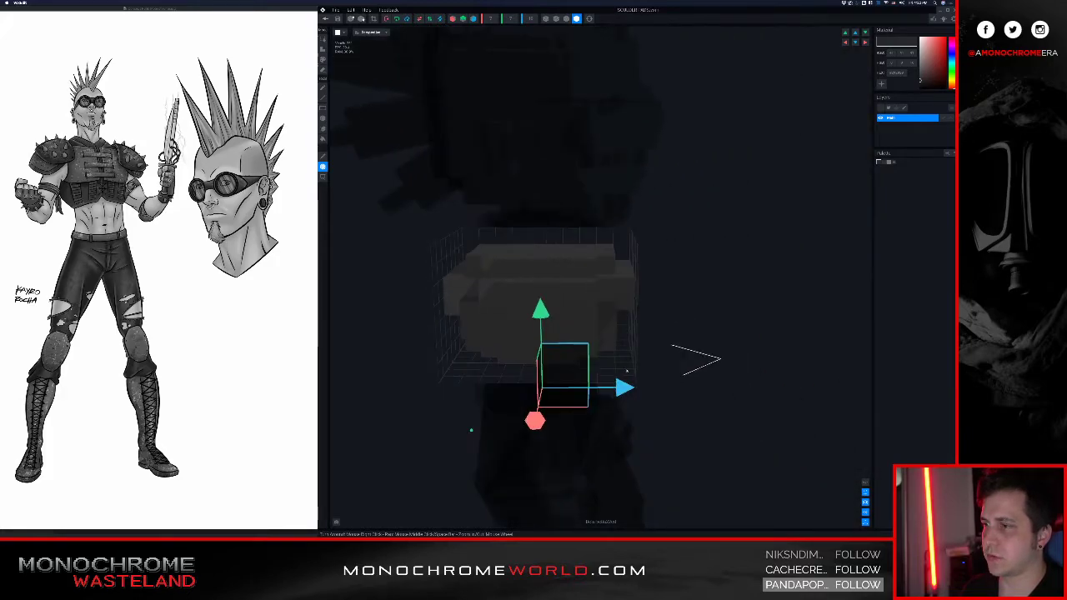
{"action": "left_click_drag", "start_coordinate": [631, 392], "coordinate": [643, 390]}
{"action": "right_click_drag", "start_coordinate": [574, 358], "coordinate": [561, 280]}
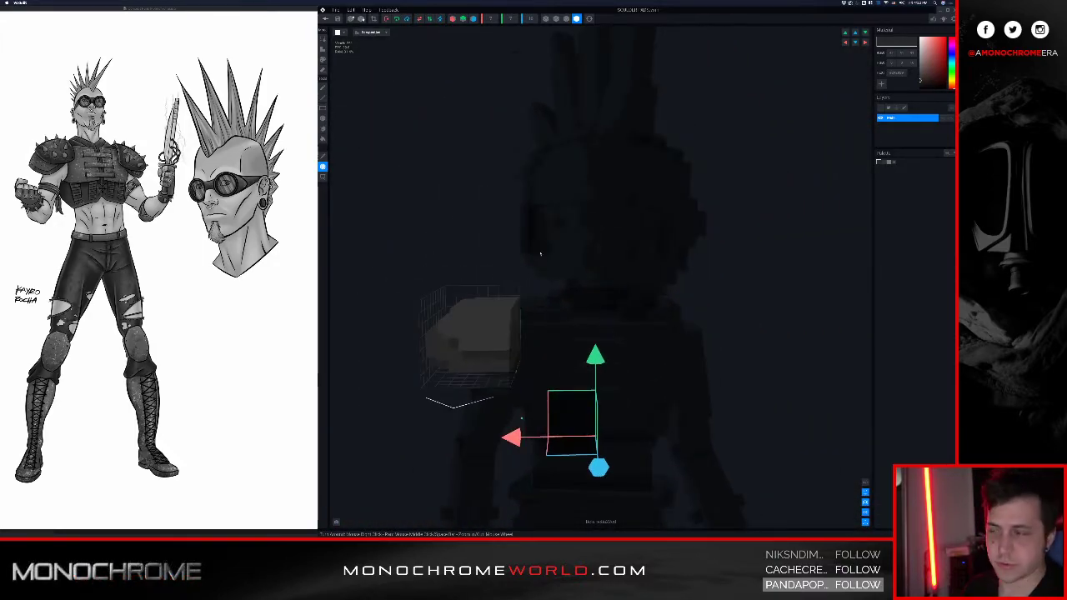
{"action": "left_click", "coordinate": [326, 19]}
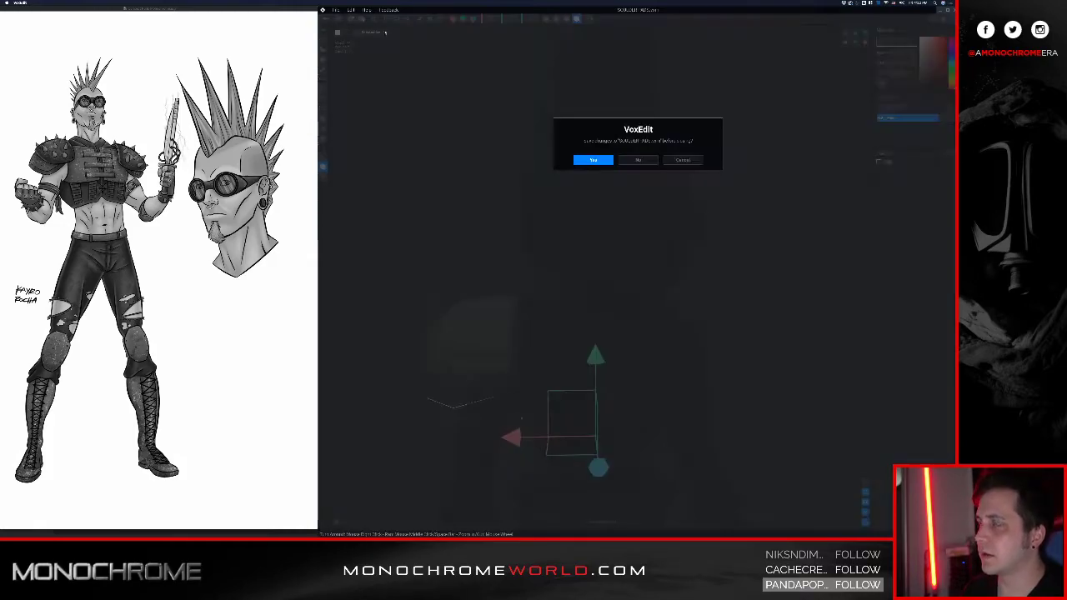
{"action": "left_click", "coordinate": [594, 159]}
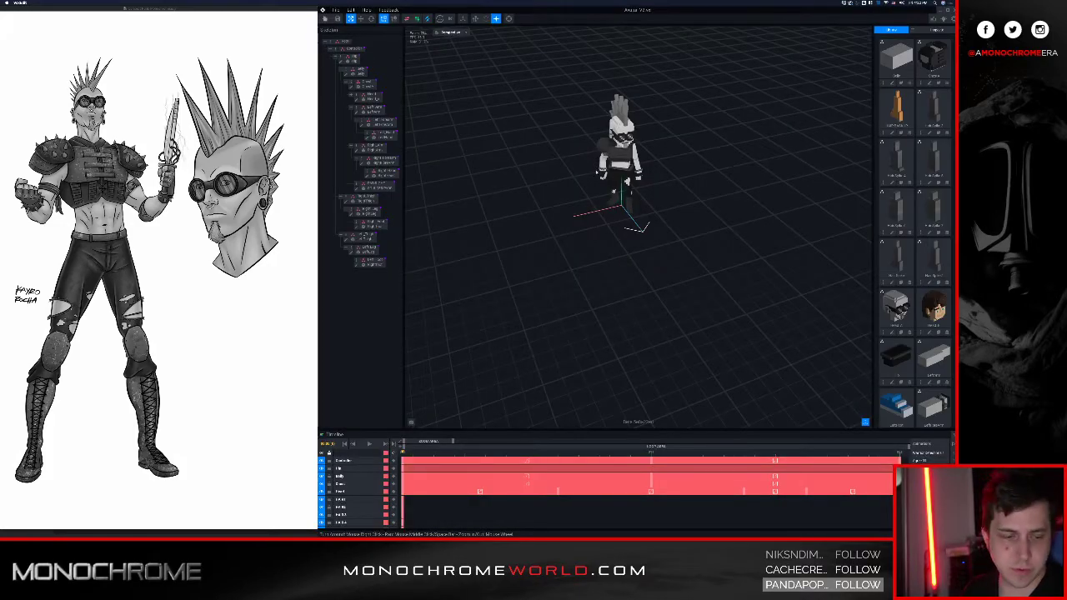
- Examine the shoulder armor's new placement against the arm and chest on the full character
{"action": "middle_click_drag", "start_coordinate": [600, 150], "coordinate": [565, 223]}
{"action": "scroll", "coordinate": [565, 223], "scroll_direction": "up", "scroll_amount": 5}
{"action": "right_click_drag", "start_coordinate": [565, 223], "coordinate": [604, 162]}
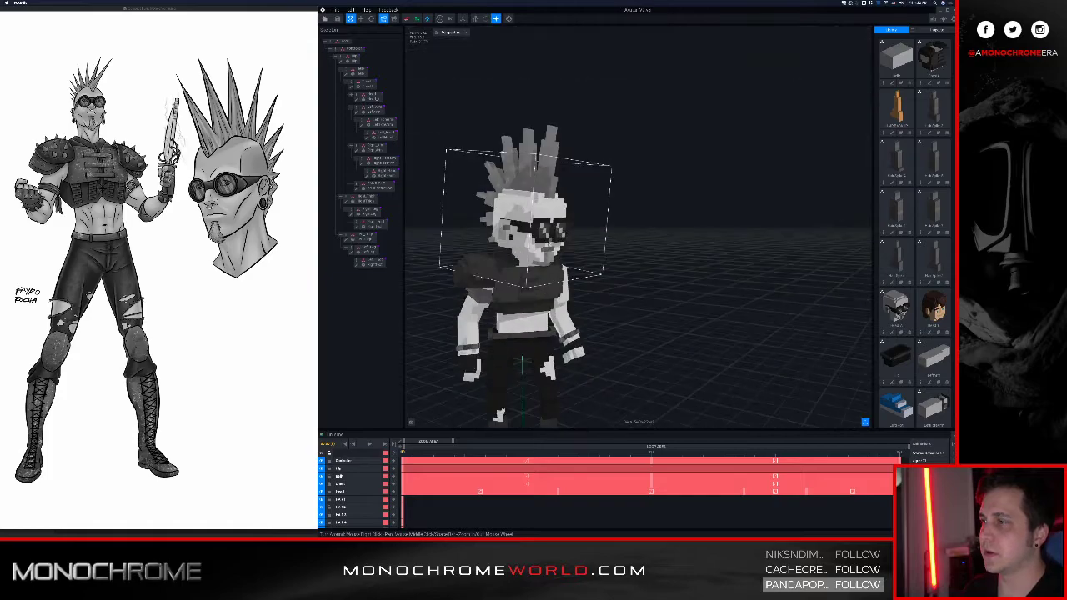
{"action": "middle_click_drag", "start_coordinate": [503, 272], "coordinate": [588, 274]}
{"action": "scroll", "coordinate": [588, 273], "scroll_direction": "up", "scroll_amount": 5}
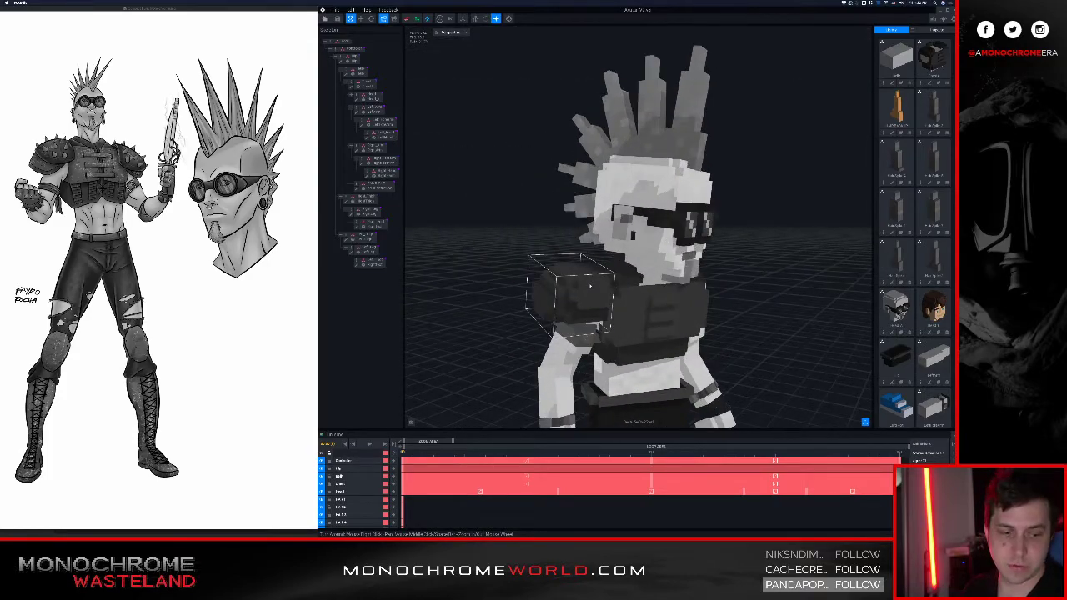
{"action": "scroll", "coordinate": [590, 286], "scroll_direction": "up", "scroll_amount": 6}
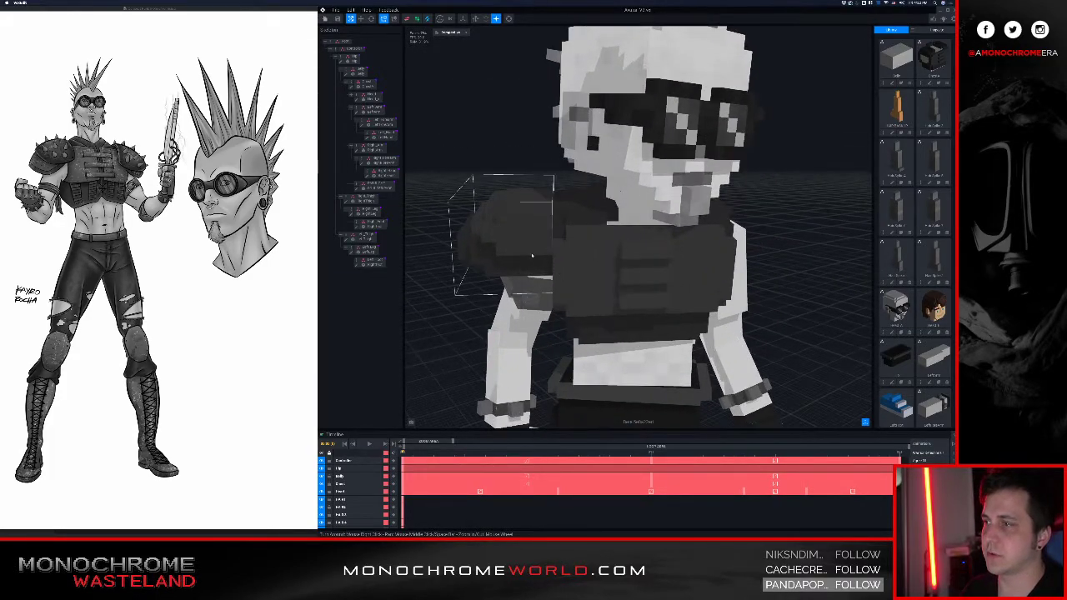
{"action": "right_click_drag", "start_coordinate": [514, 205], "coordinate": [551, 234]}
{"action": "scroll", "coordinate": [548, 235], "scroll_direction": "down", "scroll_amount": 5}
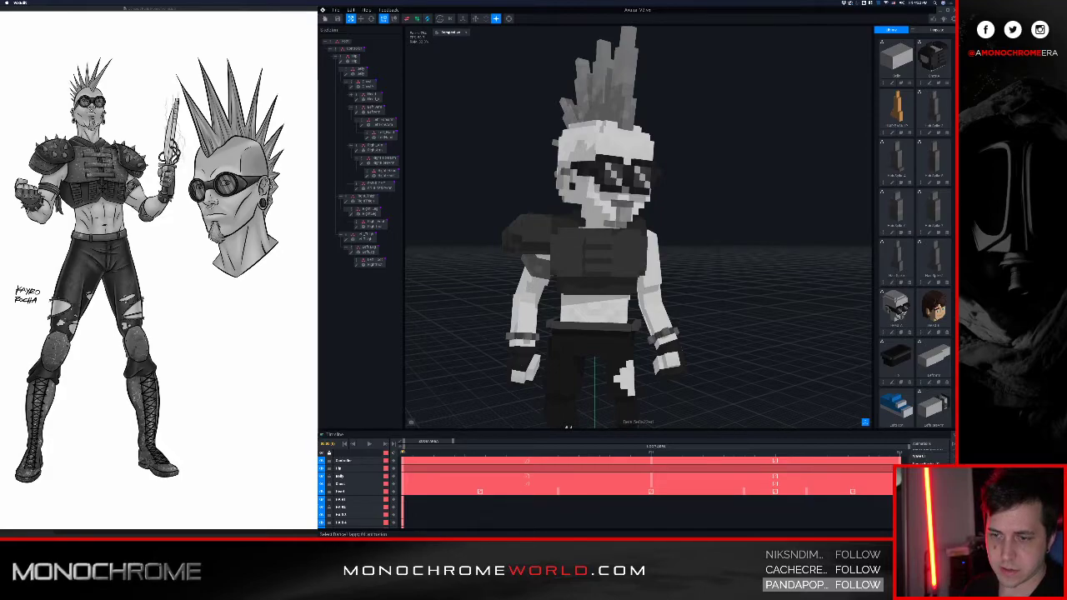
- Switch the character to a different animation and play it to check how the armor moves
{"action": "left_click", "coordinate": [921, 488]}
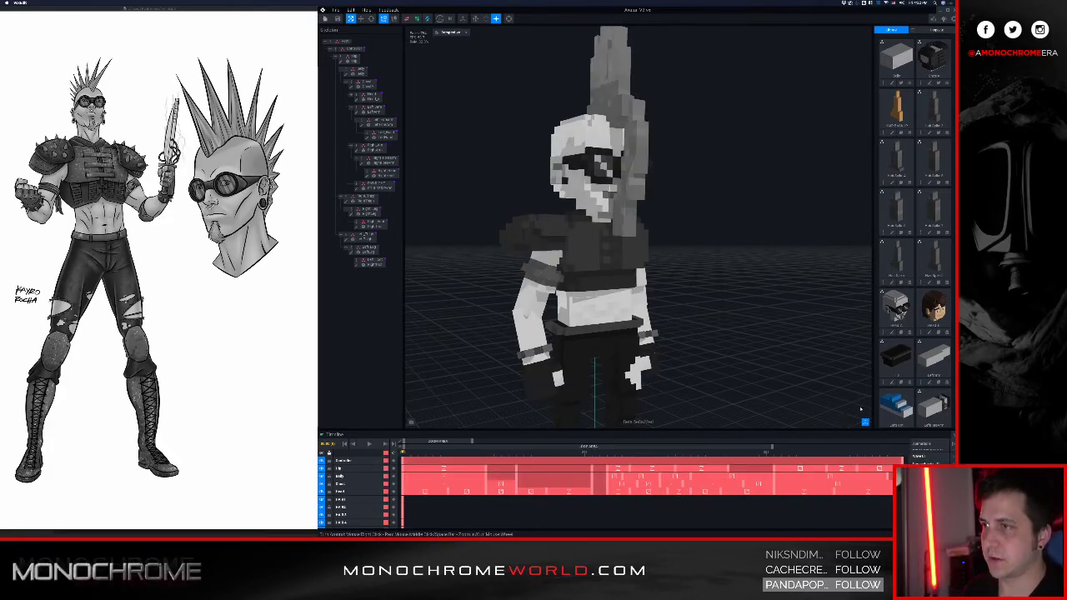
{"action": "key", "text": "space"}
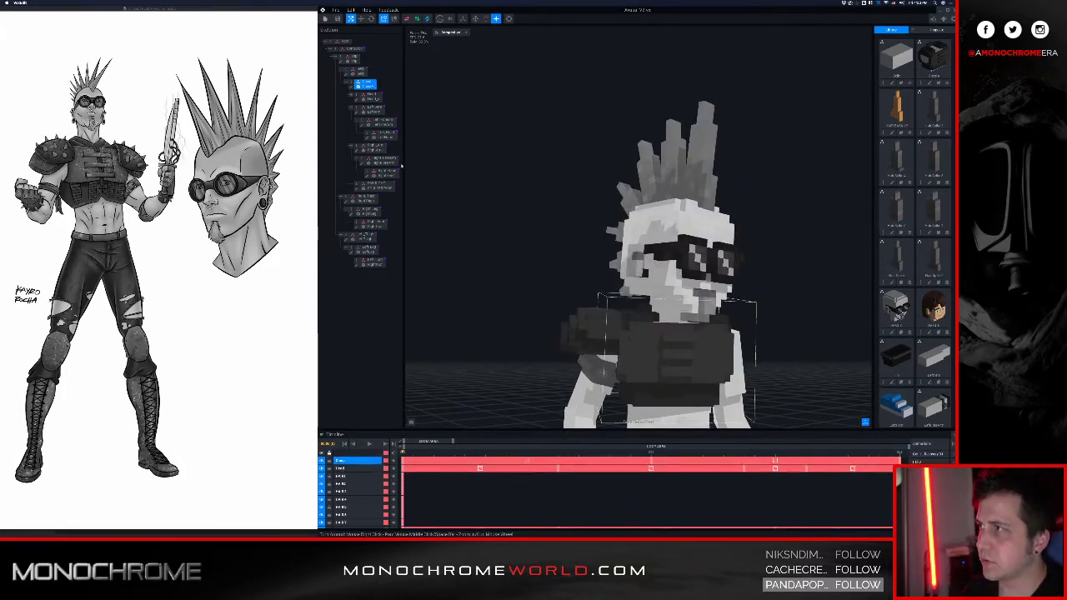
- Open the chest model for voxel editing and make the vest's dark grey the active color
{"action": "left_click", "coordinate": [351, 87]}
{"action": "right_click_drag", "start_coordinate": [550, 257], "coordinate": [543, 251]}
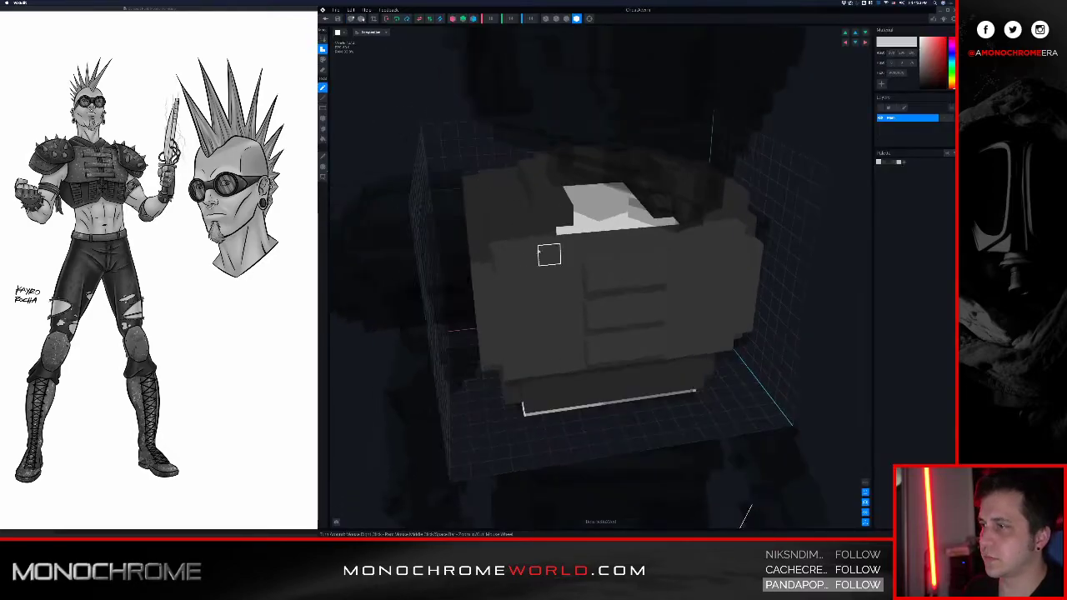
{"action": "right_click_drag", "start_coordinate": [654, 241], "coordinate": [629, 297]}
{"action": "right_click_drag", "start_coordinate": [711, 301], "coordinate": [680, 296]}
{"action": "right_click_drag", "start_coordinate": [573, 292], "coordinate": [564, 321]}
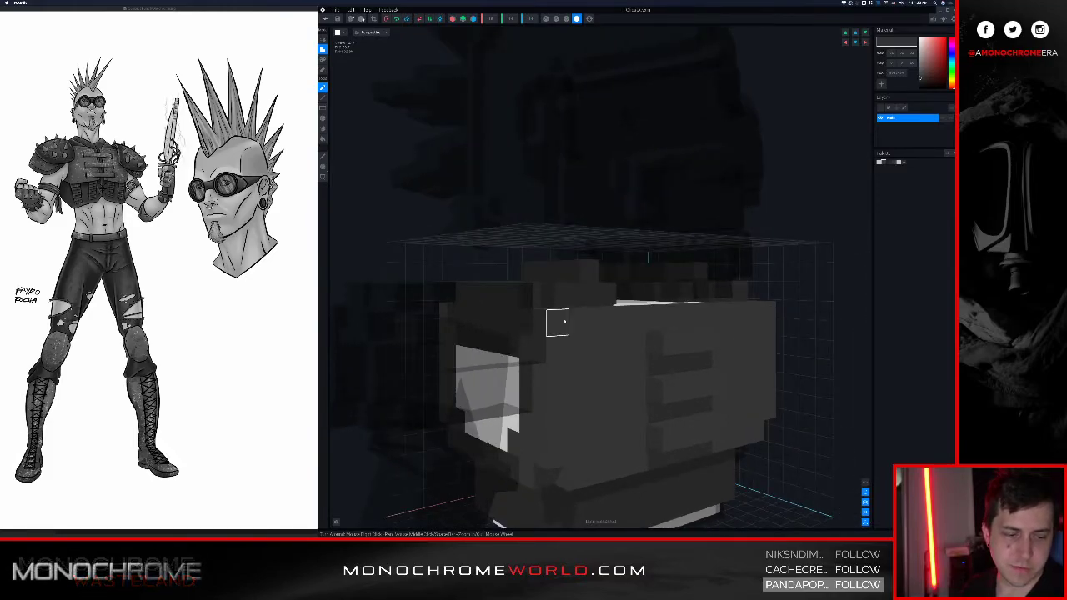
{"action": "right_click_drag", "start_coordinate": [556, 325], "coordinate": [586, 324]}
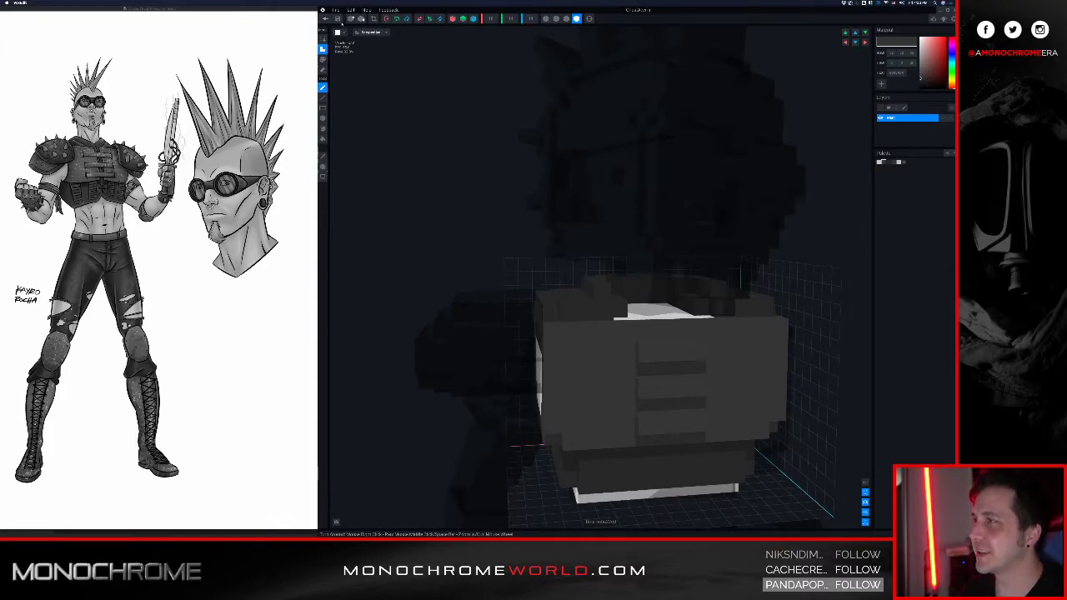
- Save and close the chest model, returning to the full character with its upper body in view
{"action": "left_click", "coordinate": [326, 19]}
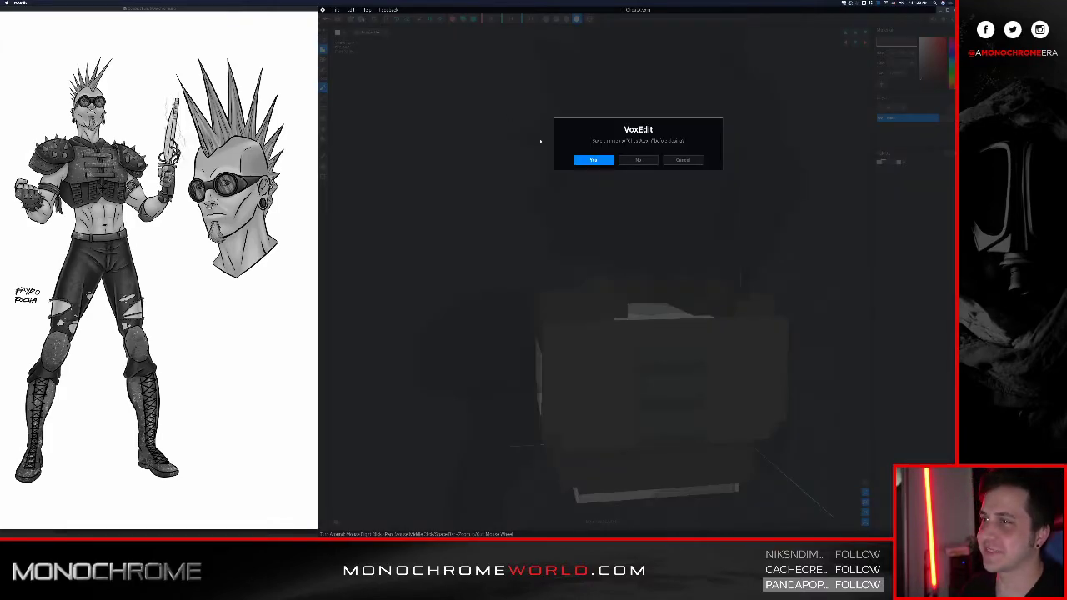
{"action": "left_click", "coordinate": [594, 161]}
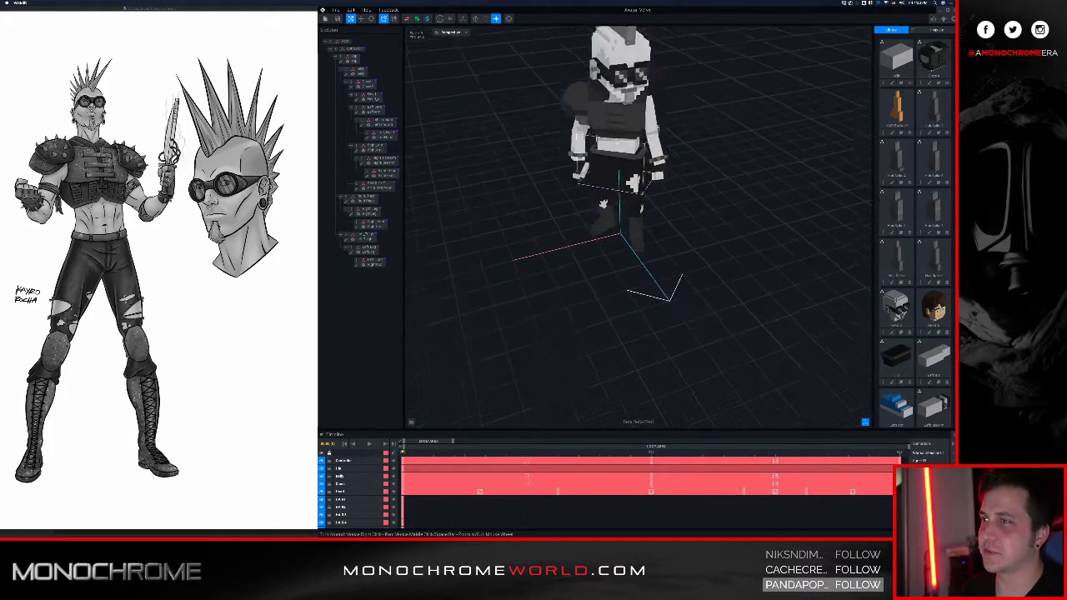
{"action": "right_click_drag", "start_coordinate": [631, 200], "coordinate": [606, 241]}
{"action": "right_click_drag", "start_coordinate": [605, 328], "coordinate": [872, 357]}
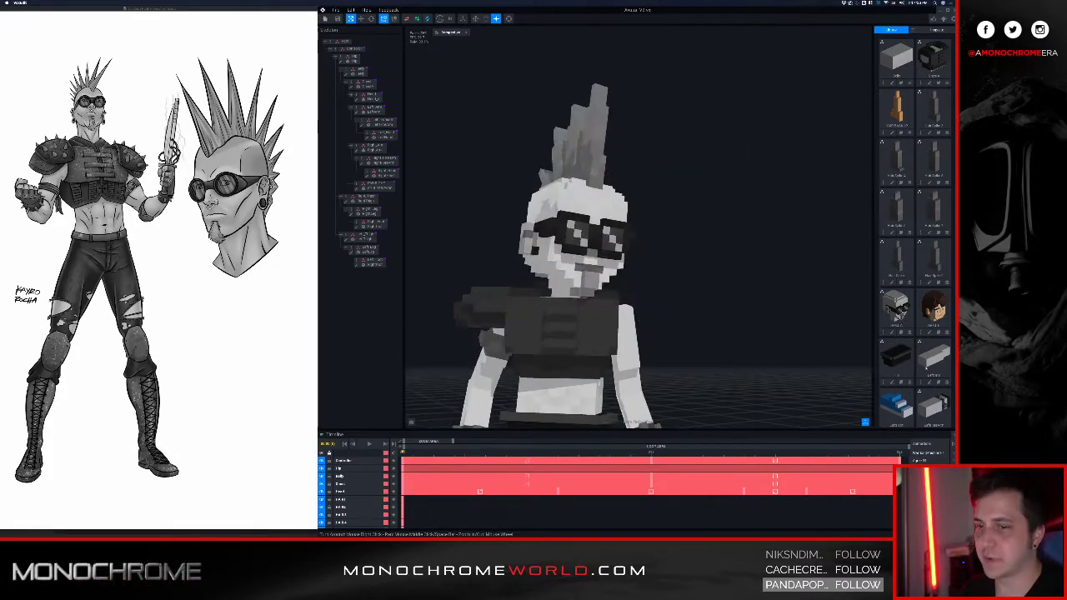
- Switch the character to another animation and play it to check how the shoulder armor moves with the body
{"action": "left_click", "coordinate": [925, 492]}
{"action": "mouse_move", "coordinate": [606, 331]}
{"action": "right_mouse_down"}
{"action": "mouse_move", "coordinate": [590, 310]}
{"action": "mouse_move", "coordinate": [603, 300]}
{"action": "mouse_move", "coordinate": [599, 314]}
{"action": "right_mouse_up"}
{"action": "key", "text": "space"}
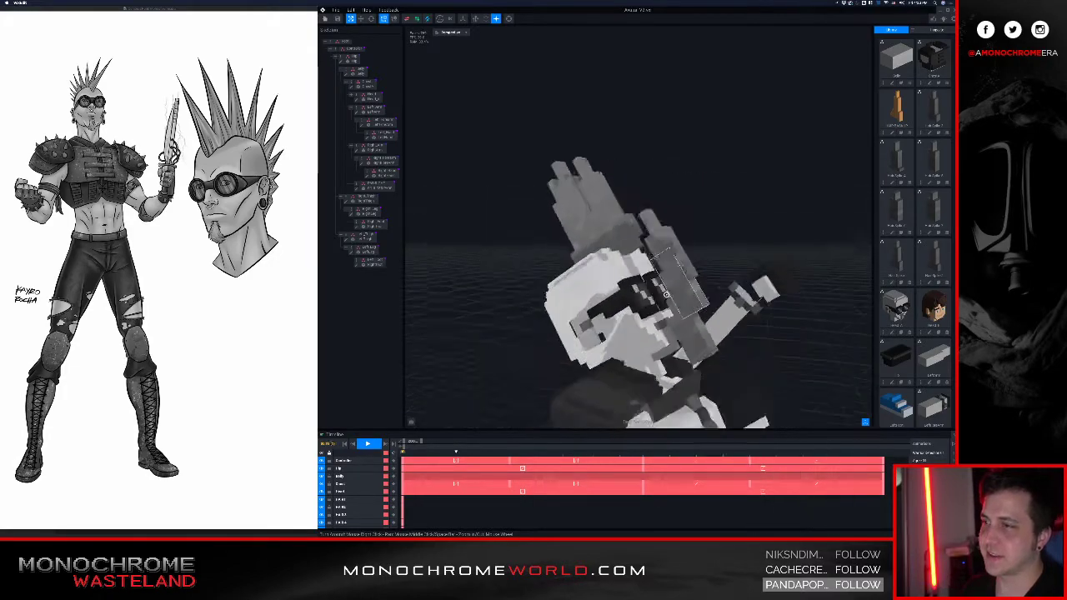
{"action": "right_click_drag", "start_coordinate": [678, 298], "coordinate": [667, 306]}
{"action": "key", "text": "space"}
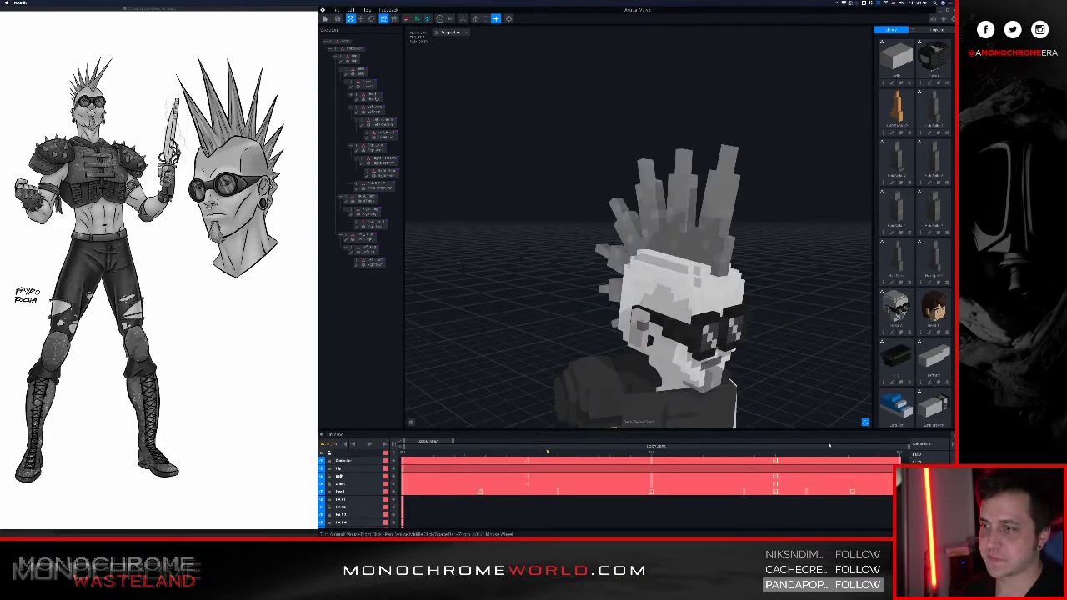
- Examine the fit between the shoulder armor and the side of the chest vest up close
{"action": "scroll", "coordinate": [659, 308], "scroll_direction": "down", "scroll_amount": 5}
{"action": "right_click_drag", "start_coordinate": [684, 333], "coordinate": [646, 312]}
{"action": "middle_click_drag", "start_coordinate": [659, 329], "coordinate": [634, 292]}
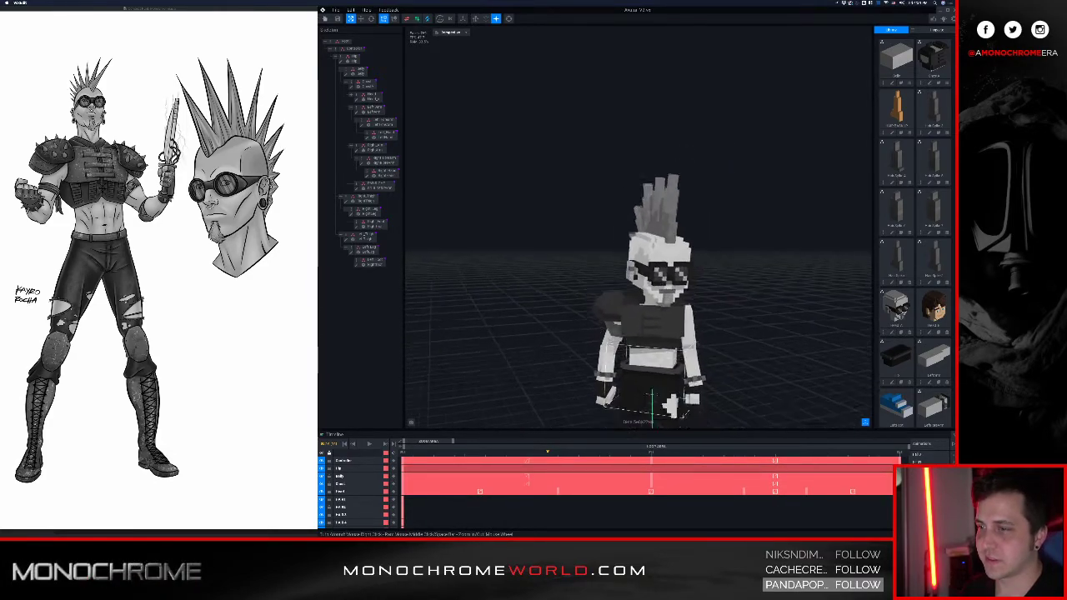
{"action": "scroll", "coordinate": [514, 186], "scroll_direction": "up", "scroll_amount": 8}
{"action": "right_click_drag", "start_coordinate": [514, 186], "coordinate": [575, 209]}
{"action": "middle_click_drag", "start_coordinate": [576, 208], "coordinate": [612, 228]}
{"action": "scroll", "coordinate": [628, 239], "scroll_direction": "up", "scroll_amount": 4}
{"action": "right_click_drag", "start_coordinate": [628, 239], "coordinate": [588, 235]}
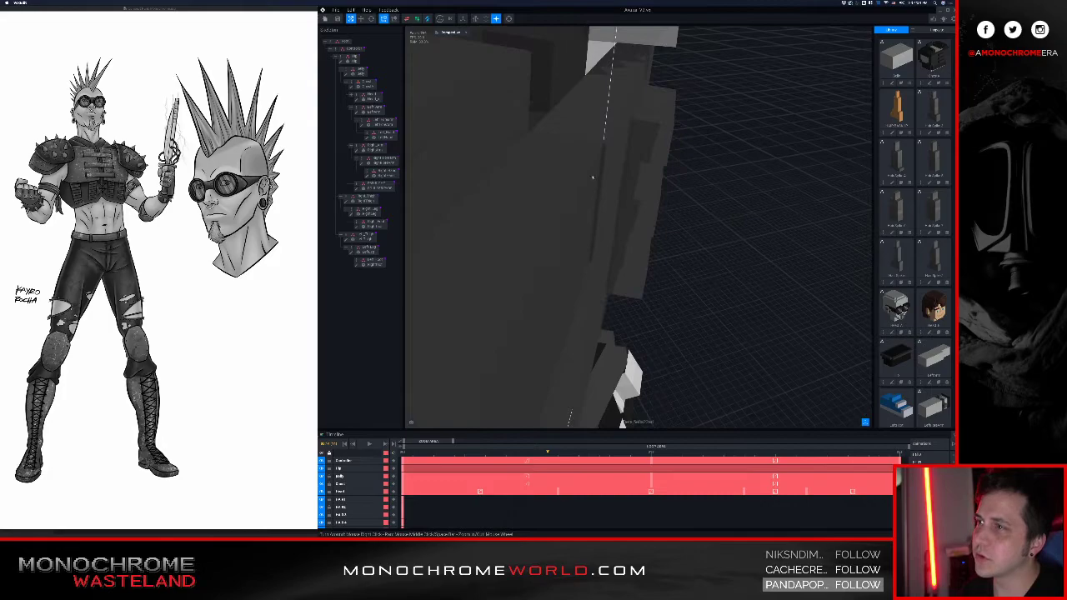
{"action": "left_click", "coordinate": [495, 219]}
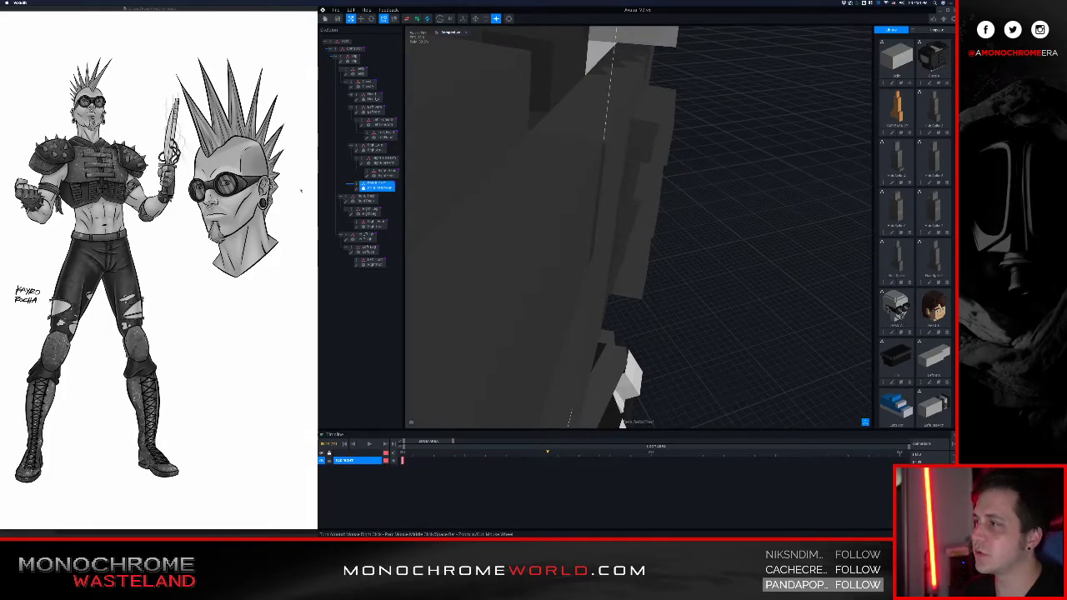
{"action": "left_click", "coordinate": [357, 188]}
{"action": "right_click_drag", "start_coordinate": [550, 241], "coordinate": [640, 242]}
{"action": "left_click", "coordinate": [325, 169]}
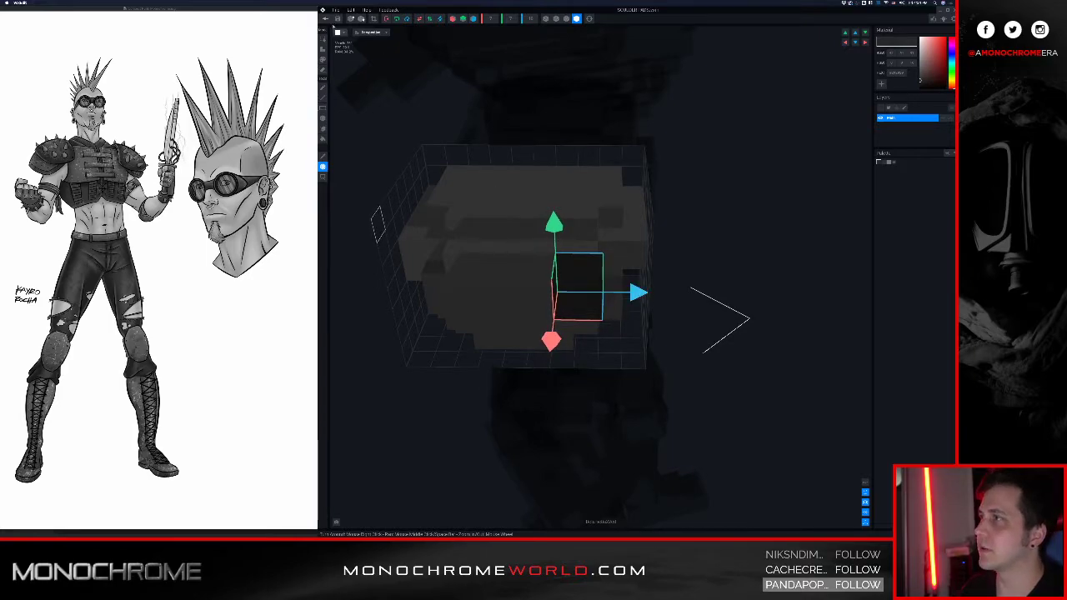
{"action": "left_click", "coordinate": [326, 20]}
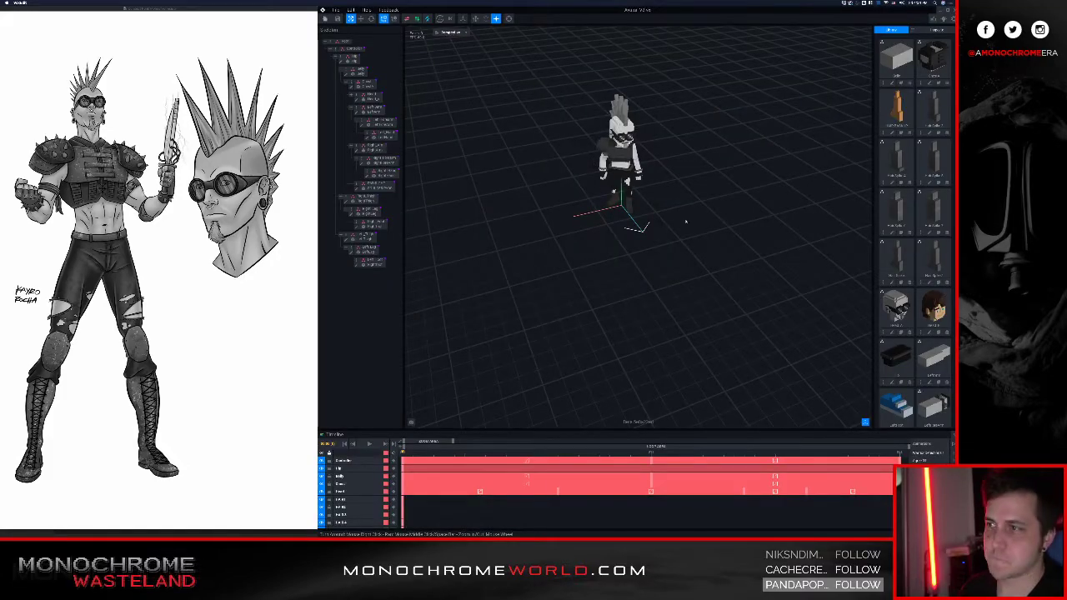
- Open the shoulder armor model for voxel editing and nudge its pivot slightly along the depth axis
{"action": "scroll", "coordinate": [624, 250], "scroll_direction": "up", "scroll_amount": 5}
{"action": "scroll", "coordinate": [624, 300], "scroll_direction": "down", "scroll_amount": 4}
{"action": "scroll", "coordinate": [623, 300], "scroll_direction": "up", "scroll_amount": 6}
{"action": "right_click_drag", "start_coordinate": [660, 245], "coordinate": [640, 255]}
{"action": "left_click", "coordinate": [644, 293]}
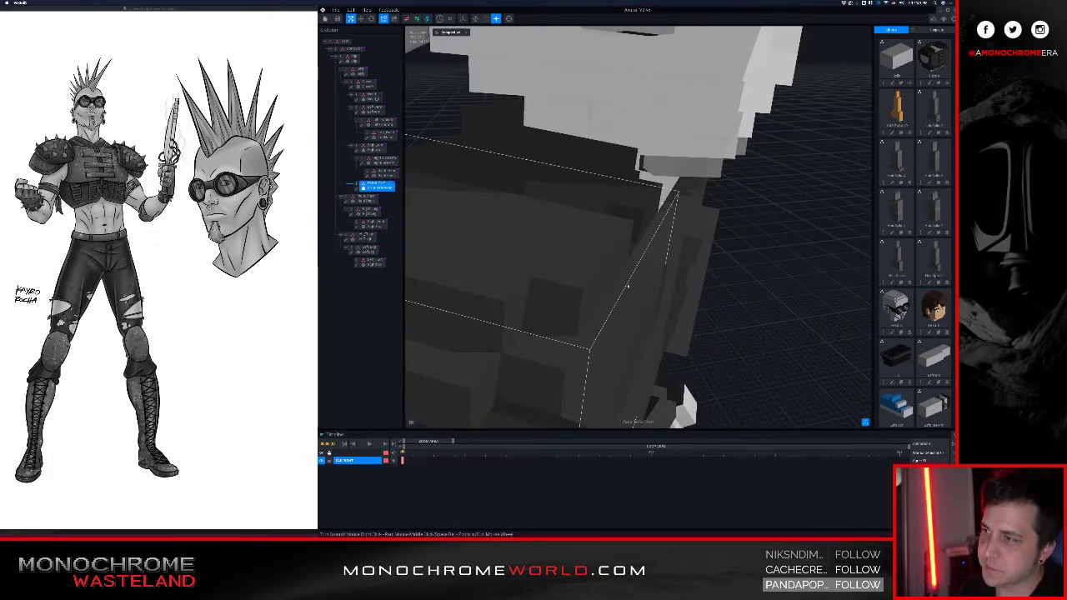
{"action": "double_click", "coordinate": [357, 188]}
{"action": "right_click_drag", "start_coordinate": [594, 246], "coordinate": [643, 303]}
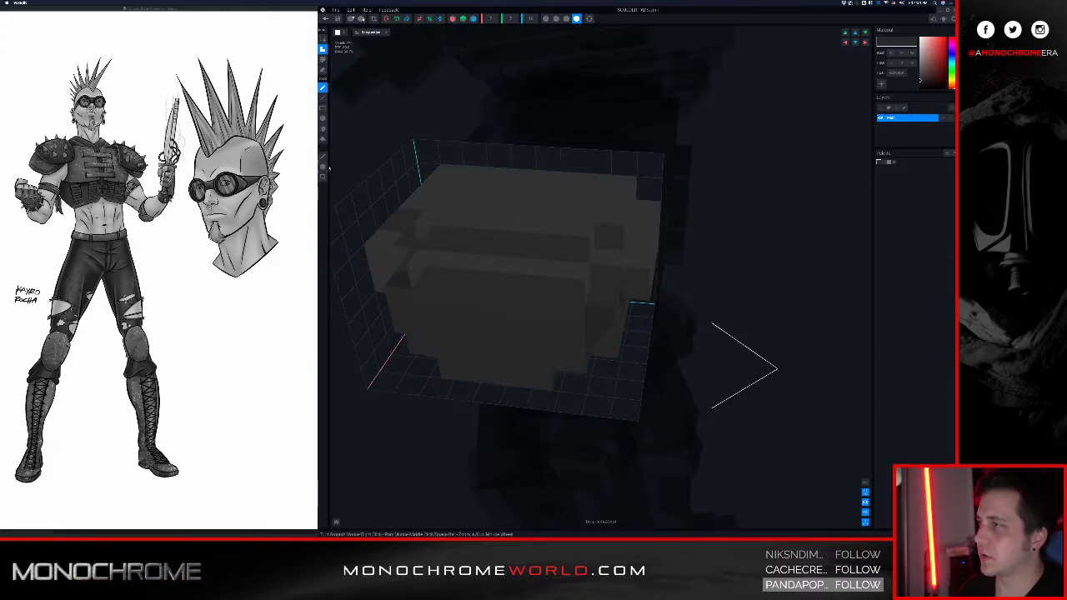
{"action": "left_click", "coordinate": [323, 166]}
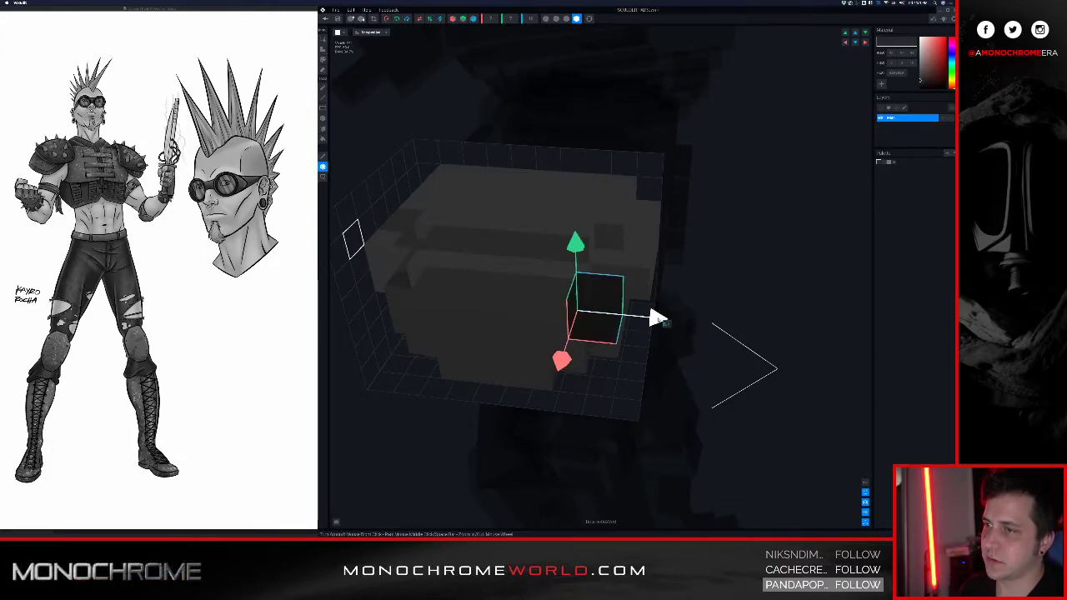
{"action": "left_click_drag", "start_coordinate": [659, 319], "coordinate": [666, 321]}
- Try a further small pivot move along the depth axis and undo the latest pivot changes
{"action": "scroll", "coordinate": [691, 250], "scroll_direction": "up", "scroll_amount": 4}
{"action": "right_click_drag", "start_coordinate": [691, 250], "coordinate": [628, 299]}
{"action": "scroll", "coordinate": [665, 241], "scroll_direction": "up", "scroll_amount": 4}
{"action": "mouse_move", "coordinate": [589, 379]}
{"action": "left_mouse_down"}
{"action": "mouse_move", "coordinate": [614, 377]}
{"action": "mouse_move", "coordinate": [550, 375]}
{"action": "mouse_move", "coordinate": [608, 379]}
{"action": "left_mouse_up"}
{"action": "key", "text": "super+z"}
{"action": "key", "text": "super+z"}
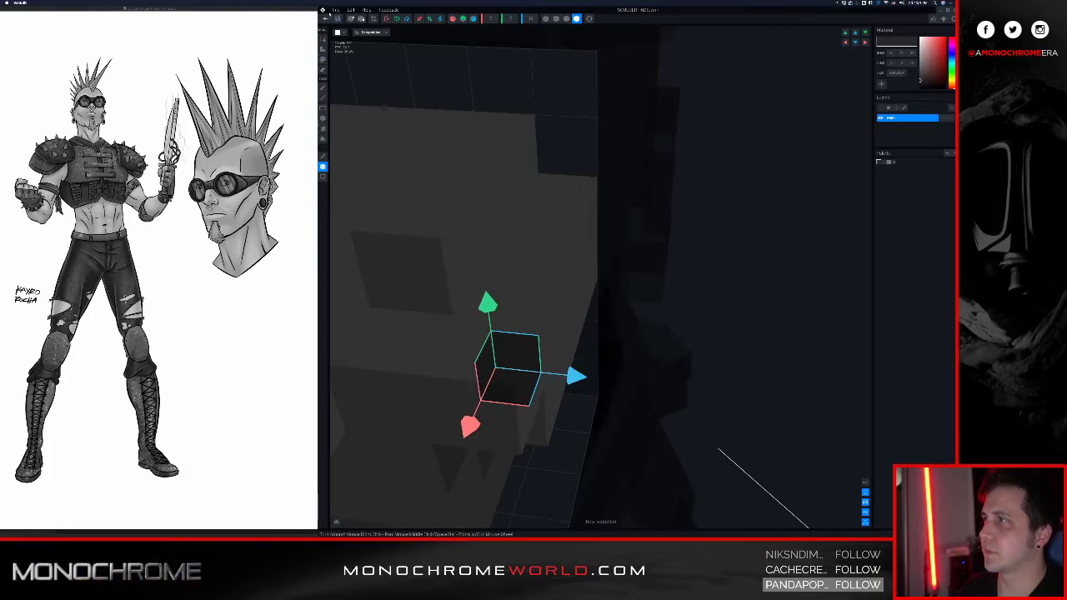
- Save the shoulder armor model and inspect how it lines up with the vest front on the full character
{"action": "left_click", "coordinate": [326, 18]}
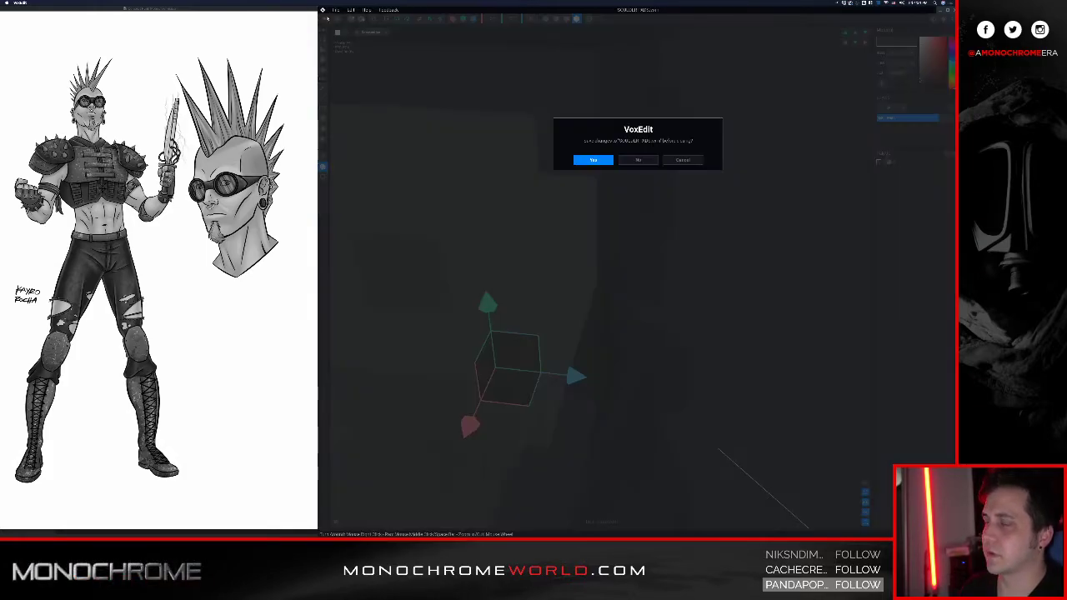
{"action": "left_click", "coordinate": [593, 160]}
{"action": "scroll", "coordinate": [593, 161], "scroll_direction": "up", "scroll_amount": 10}
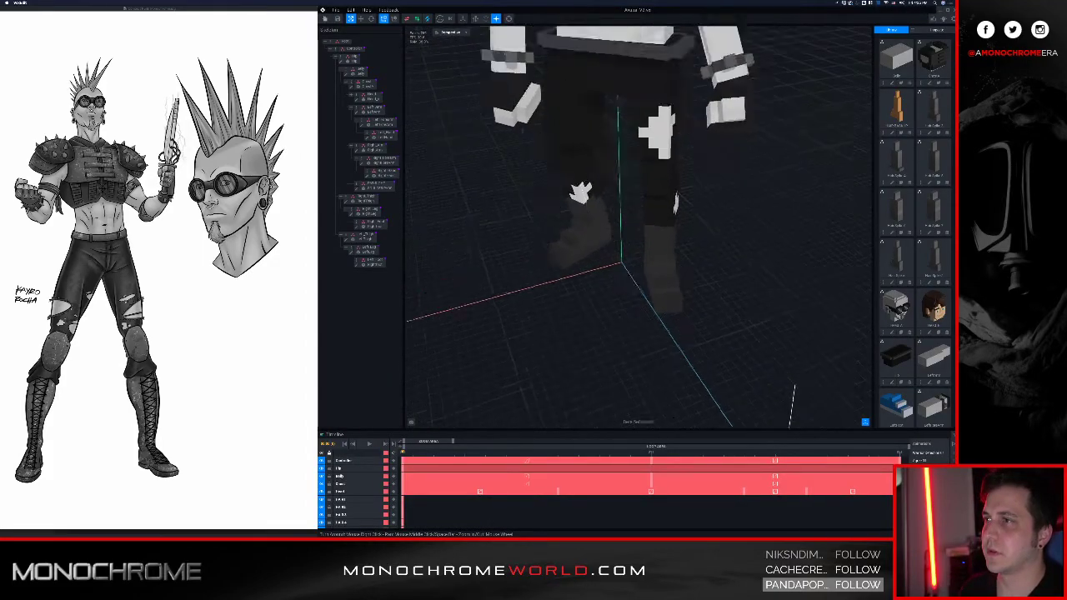
{"action": "scroll", "coordinate": [583, 151], "scroll_direction": "up", "scroll_amount": 5}
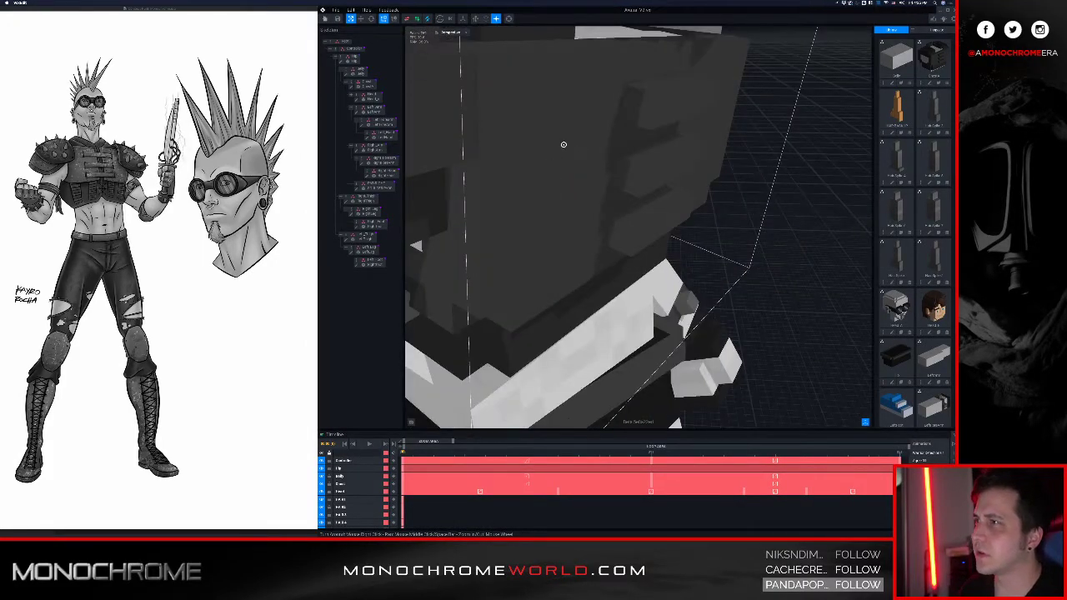
{"action": "scroll", "coordinate": [564, 138], "scroll_direction": "up", "scroll_amount": 5}
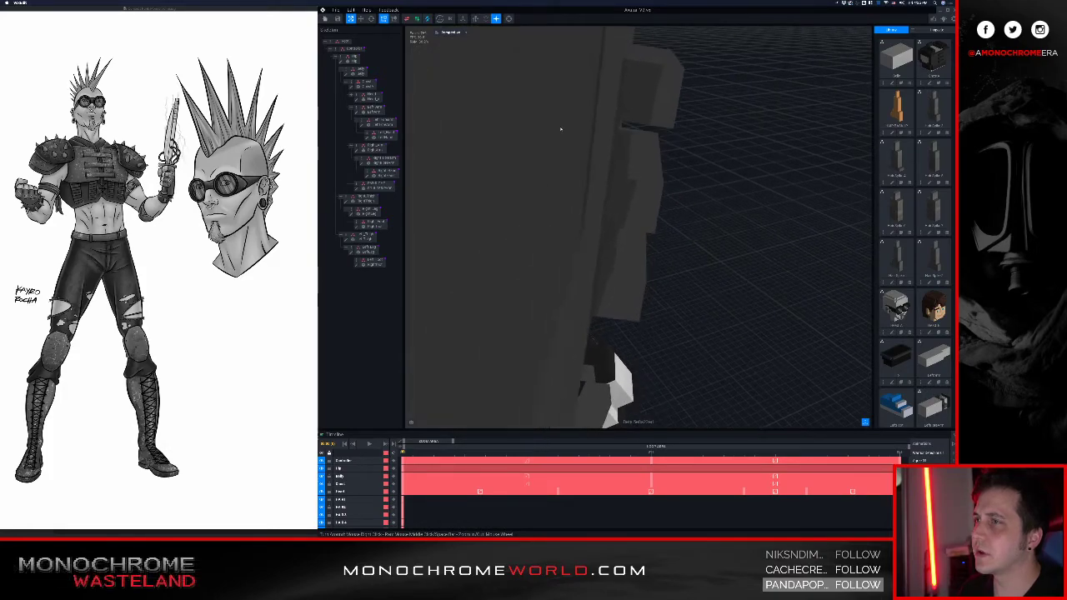
{"action": "scroll", "coordinate": [561, 130], "scroll_direction": "down", "scroll_amount": 2}
{"action": "scroll", "coordinate": [564, 146], "scroll_direction": "up", "scroll_amount": 3}
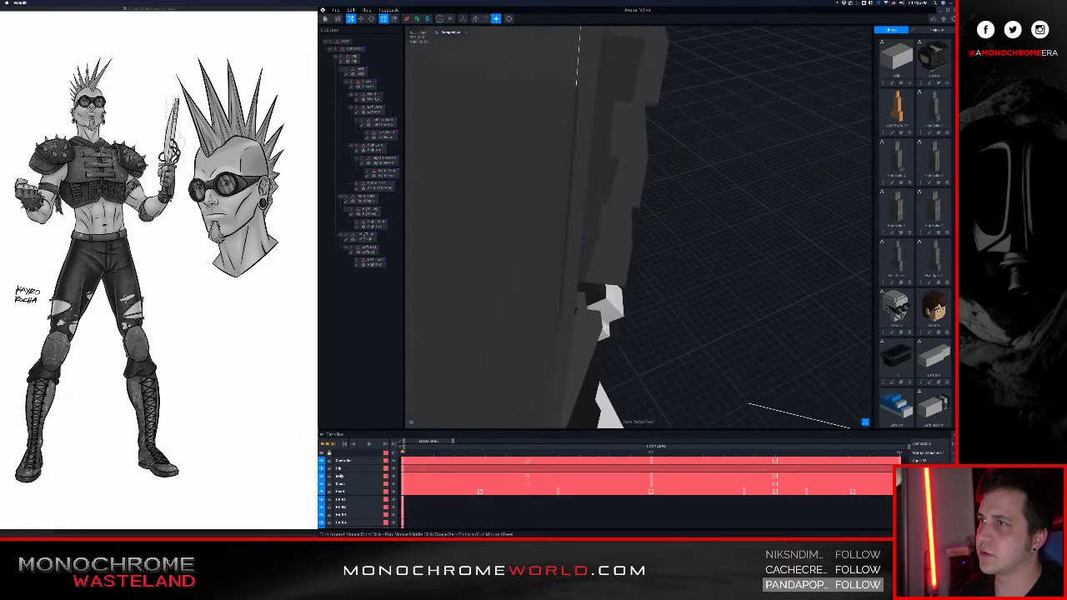
{"action": "right_click_drag", "start_coordinate": [563, 204], "coordinate": [556, 204]}
{"action": "scroll", "coordinate": [568, 201], "scroll_direction": "down", "scroll_amount": 5}
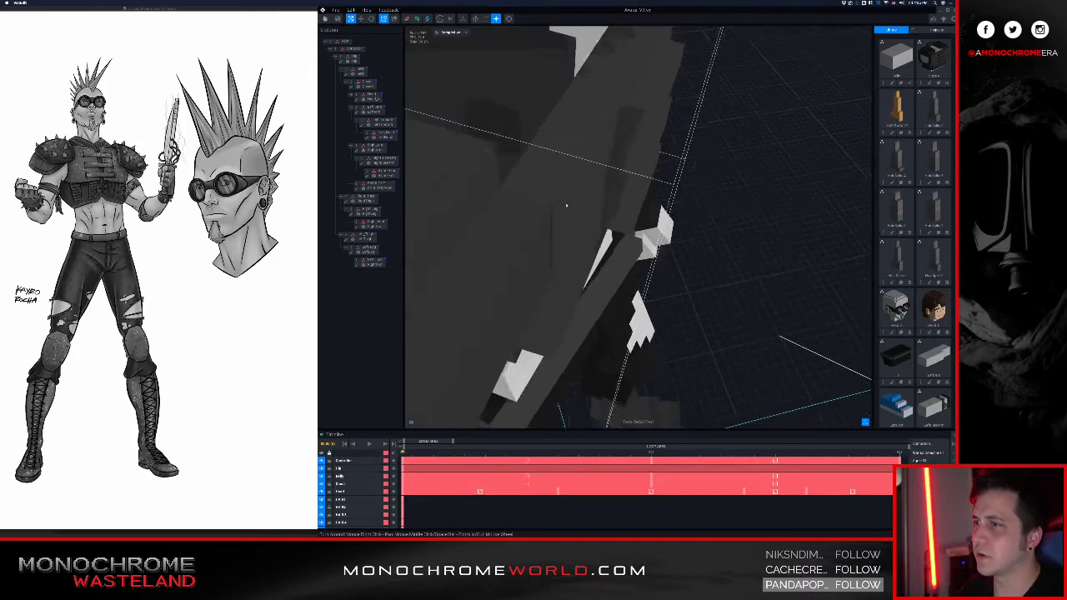
- Reopen the shoulder armor model, readjust its pivot along the depth axis and save the model
{"action": "left_click", "coordinate": [378, 187]}
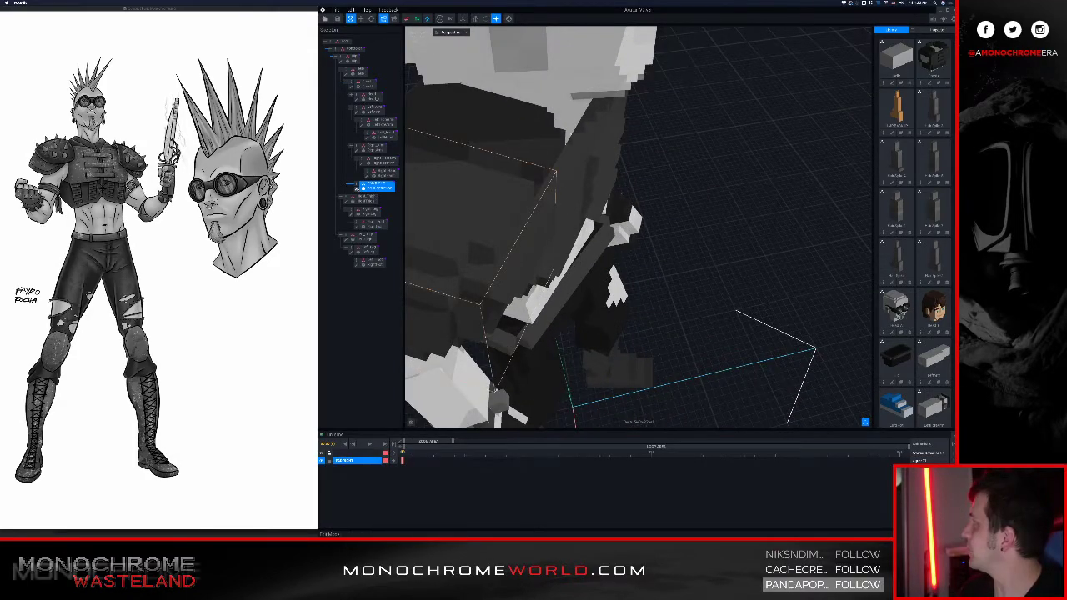
{"action": "double_click", "coordinate": [375, 186]}
{"action": "left_click", "coordinate": [323, 169]}
{"action": "scroll", "coordinate": [630, 308], "scroll_direction": "down", "scroll_amount": 3}
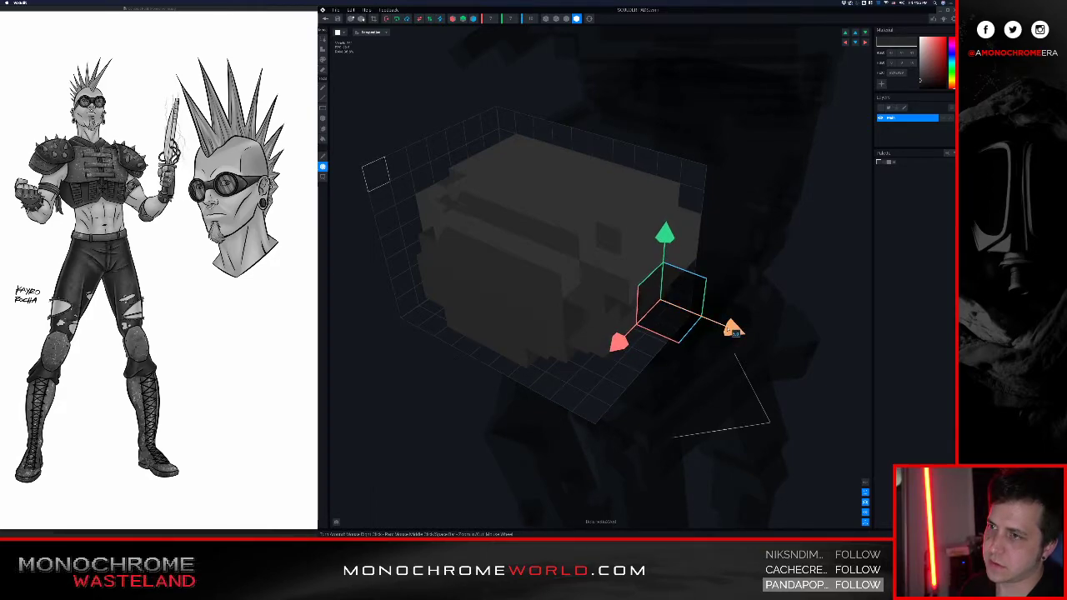
{"action": "left_click", "coordinate": [326, 19]}
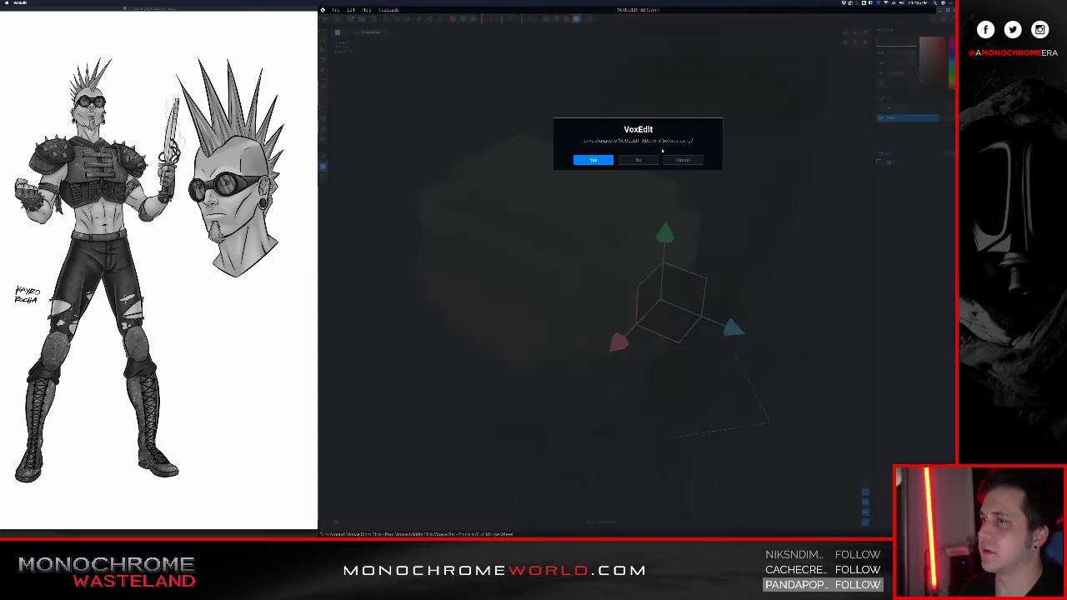
{"action": "key", "text": "Return"}
- Examine the shoulder armor's alignment with the vest front and the arm from close up and from several angles
{"action": "scroll", "coordinate": [613, 209], "scroll_direction": "up", "scroll_amount": 5}
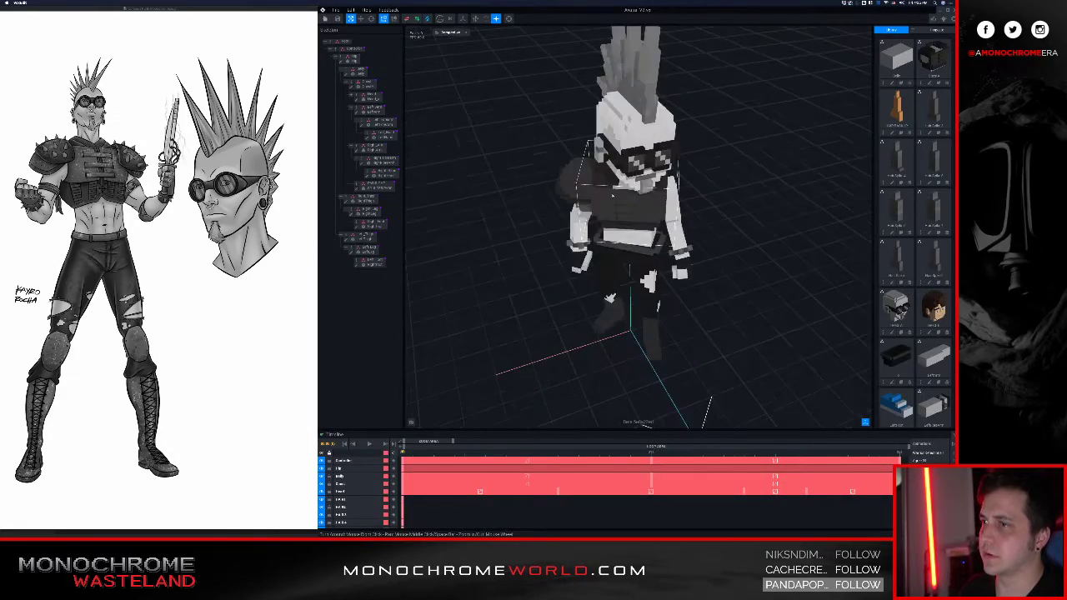
{"action": "scroll", "coordinate": [582, 185], "scroll_direction": "up", "scroll_amount": 5}
{"action": "scroll", "coordinate": [581, 185], "scroll_direction": "up", "scroll_amount": 3}
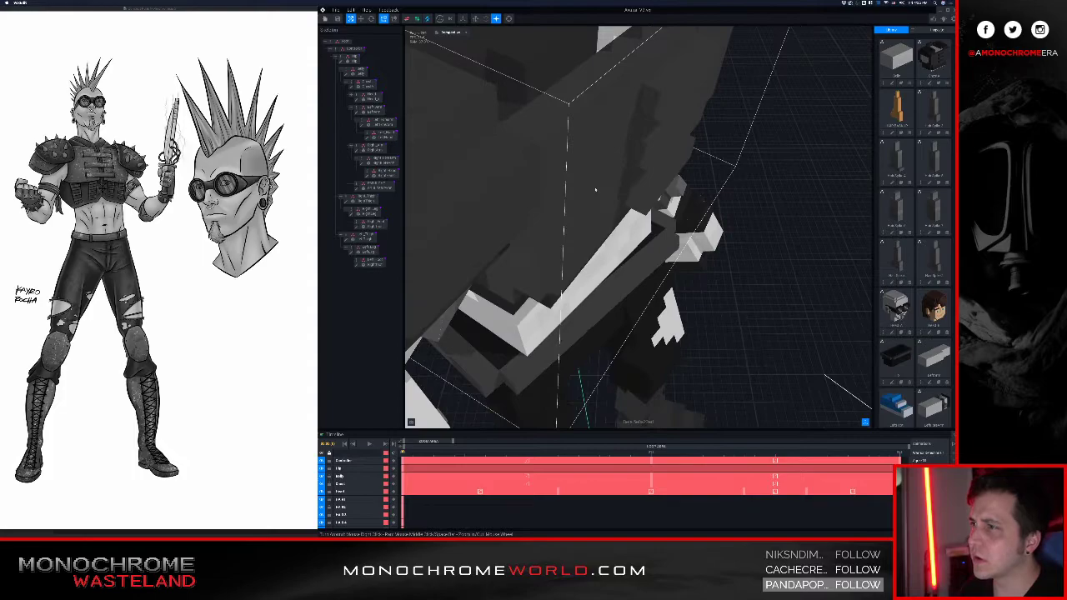
{"action": "scroll", "coordinate": [582, 185], "scroll_direction": "up", "scroll_amount": 3}
{"action": "scroll", "coordinate": [583, 182], "scroll_direction": "down", "scroll_amount": 3}
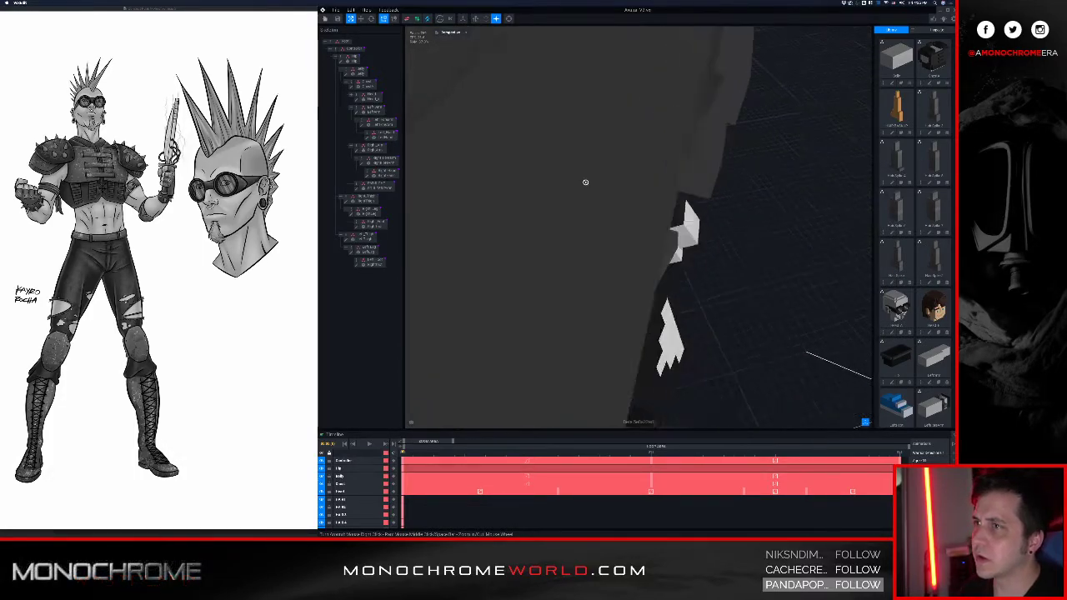
{"action": "scroll", "coordinate": [588, 180], "scroll_direction": "down", "scroll_amount": 3}
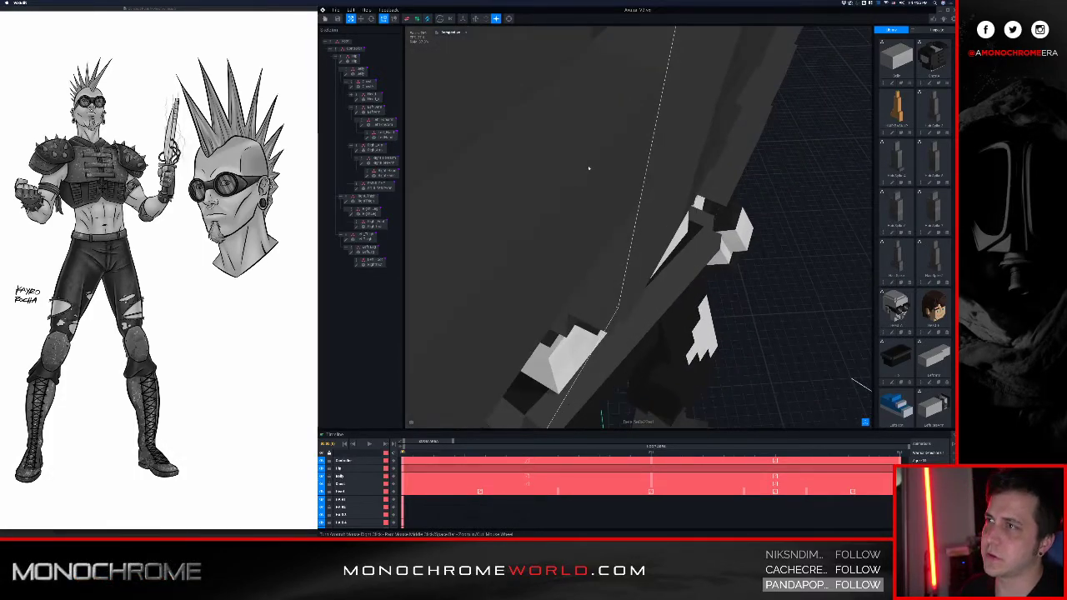
{"action": "scroll", "coordinate": [588, 167], "scroll_direction": "down", "scroll_amount": 2}
{"action": "right_click_drag", "start_coordinate": [588, 167], "coordinate": [595, 160]}
{"action": "scroll", "coordinate": [596, 159], "scroll_direction": "down", "scroll_amount": 10}
{"action": "right_click_drag", "start_coordinate": [651, 189], "coordinate": [450, 150]}
{"action": "right_click_drag", "start_coordinate": [542, 176], "coordinate": [521, 225]}
{"action": "scroll", "coordinate": [536, 275], "scroll_direction": "up", "scroll_amount": 4}
- Open the shoulder armor model again and enlarge its volume along the depth axis
{"action": "left_click", "coordinate": [460, 277]}
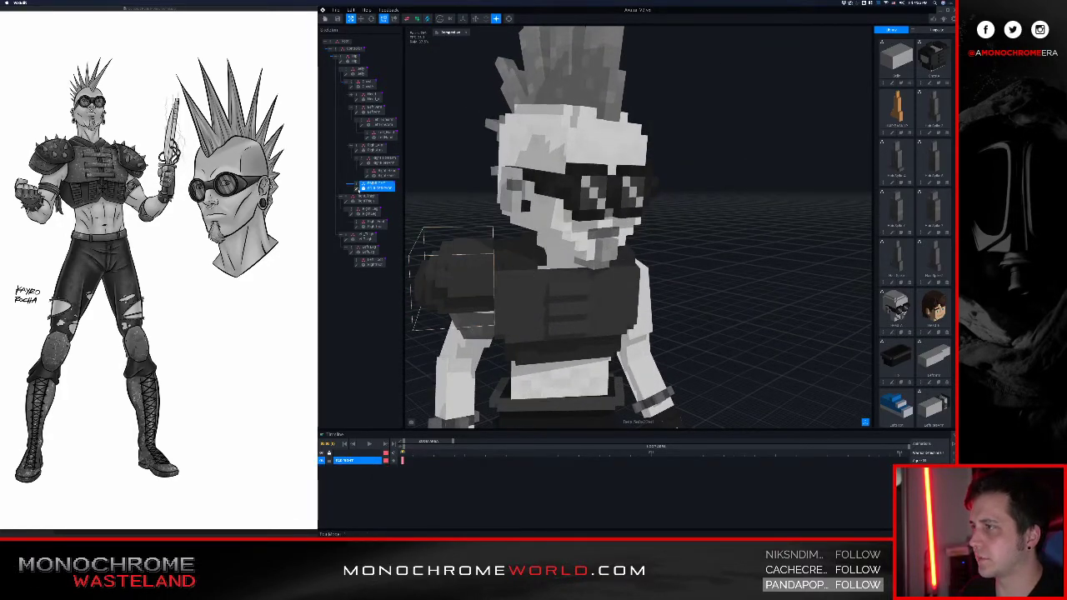
{"action": "double_click", "coordinate": [359, 187]}
{"action": "right_click_drag", "start_coordinate": [581, 210], "coordinate": [588, 283]}
{"action": "scroll", "coordinate": [583, 292], "scroll_direction": "down", "scroll_amount": 5}
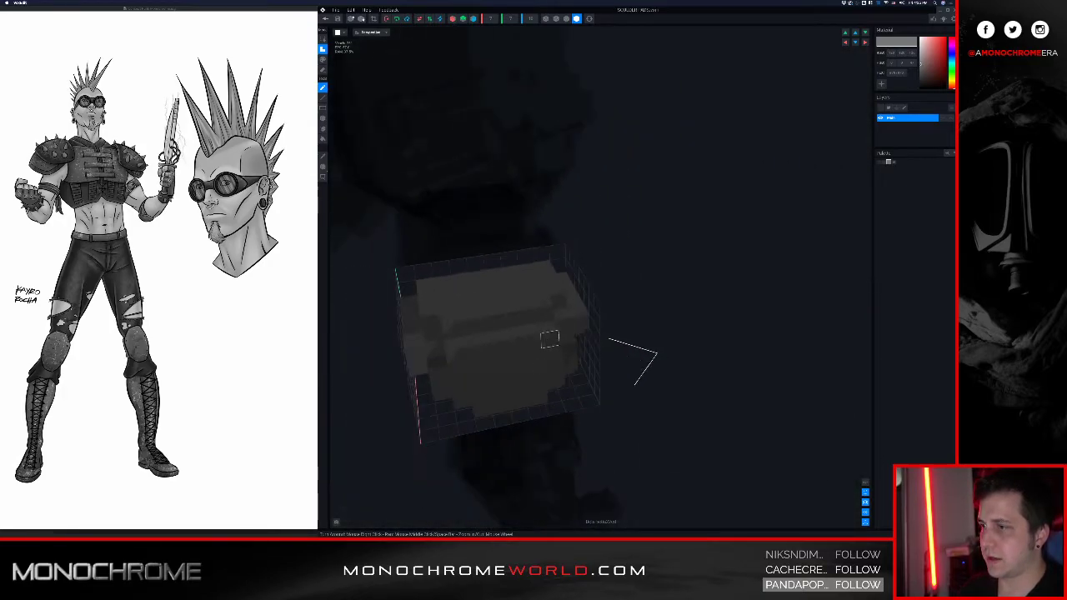
{"action": "right_click_drag", "start_coordinate": [548, 338], "coordinate": [544, 338]}
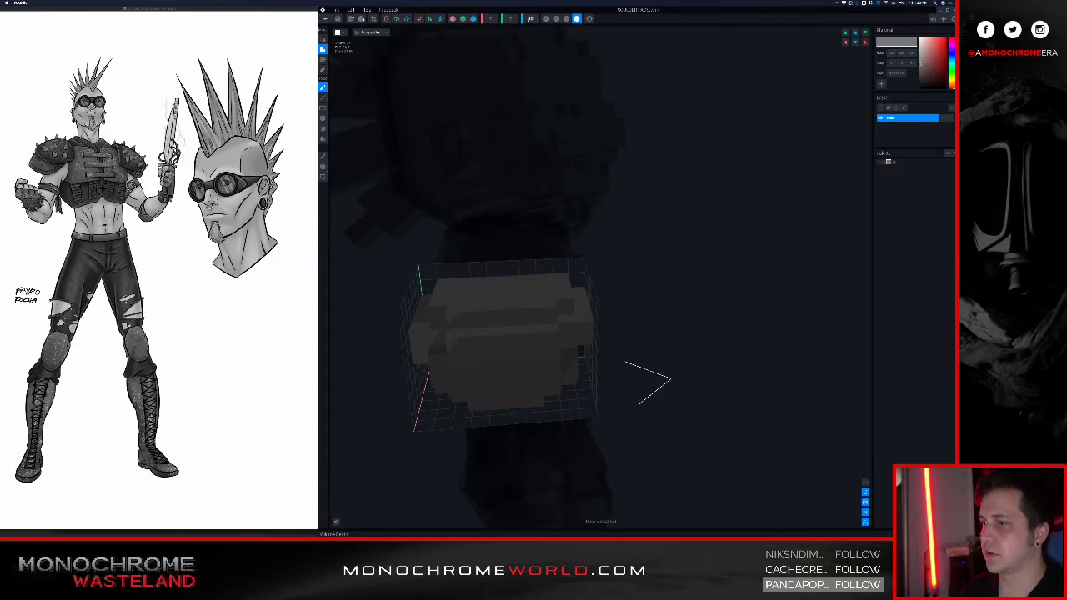
{"action": "key", "text": "Return"}
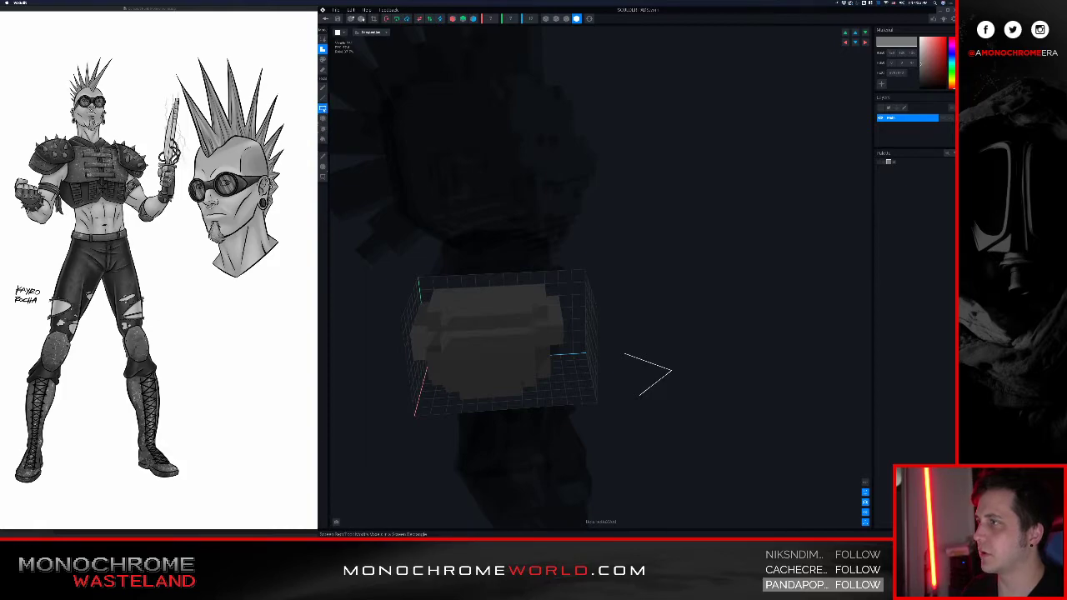
- Select all the shoulder armor voxels, move them one voxel forward along the depth axis and clear the selection
{"action": "left_click", "coordinate": [323, 40]}
{"action": "left_click_drag", "start_coordinate": [376, 237], "coordinate": [581, 425]}
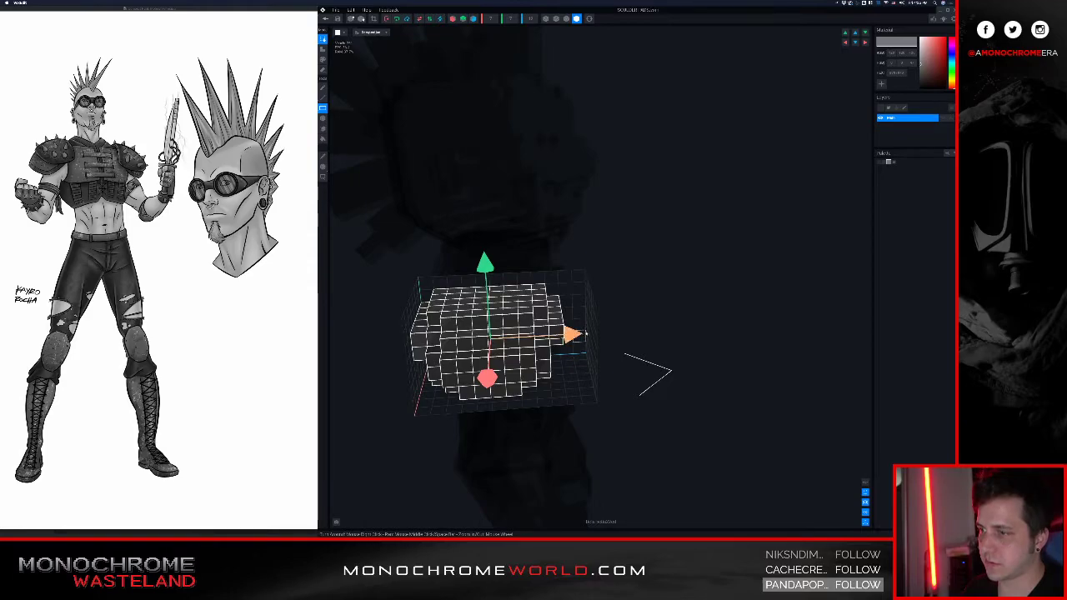
{"action": "left_click_drag", "start_coordinate": [586, 333], "coordinate": [601, 333]}
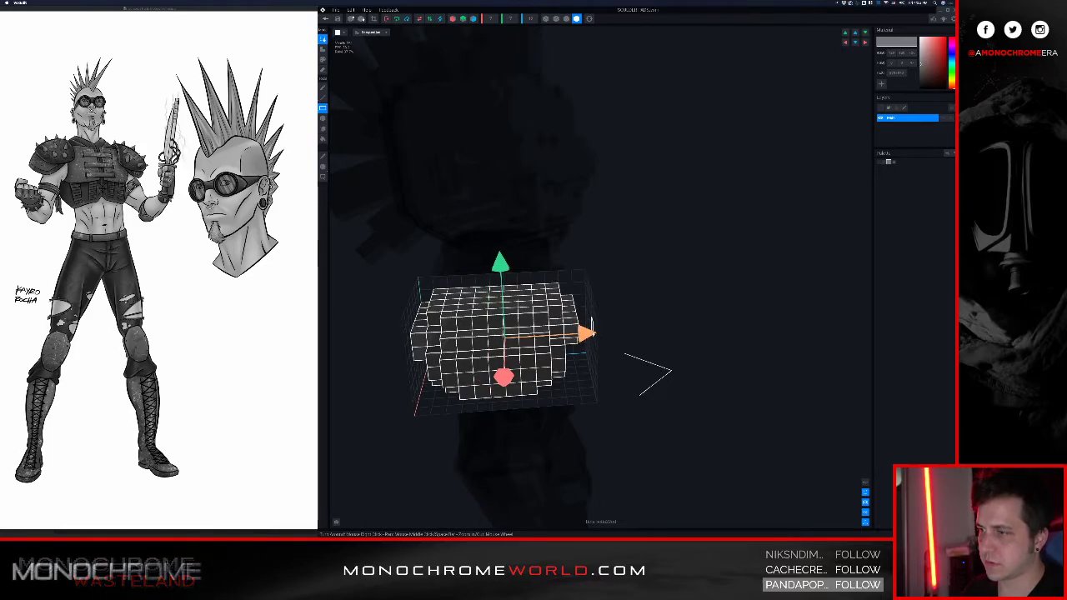
{"action": "left_click", "coordinate": [350, 65]}
{"action": "right_click_drag", "start_coordinate": [543, 360], "coordinate": [558, 401]}
{"action": "right_click_drag", "start_coordinate": [613, 358], "coordinate": [607, 361]}
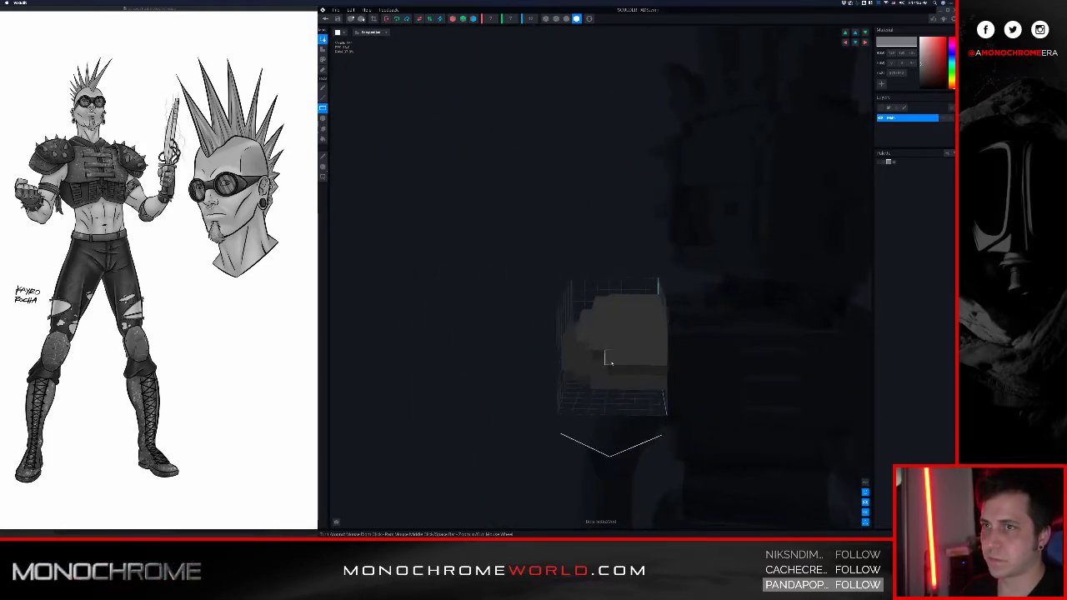
{"action": "scroll", "coordinate": [658, 379], "scroll_direction": "up", "scroll_amount": 3}
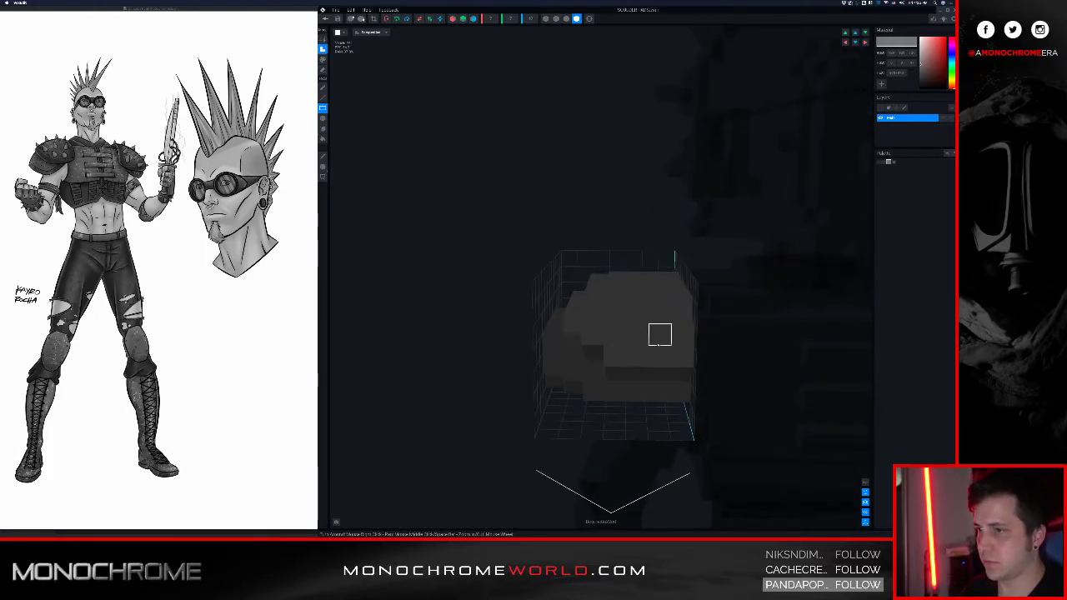
- Add two light grey stud voxels to the lower front face of the shoulder armor
{"action": "right_click_drag", "start_coordinate": [614, 355], "coordinate": [685, 338]}
{"action": "left_click", "coordinate": [802, 344]}
{"action": "left_click", "coordinate": [750, 375]}
{"action": "scroll", "coordinate": [685, 338], "scroll_direction": "up", "scroll_amount": 5}
{"action": "right_click_drag", "start_coordinate": [747, 354], "coordinate": [583, 383]}
{"action": "scroll", "coordinate": [771, 362], "scroll_direction": "down", "scroll_amount": 4}
{"action": "left_click", "coordinate": [776, 359]}
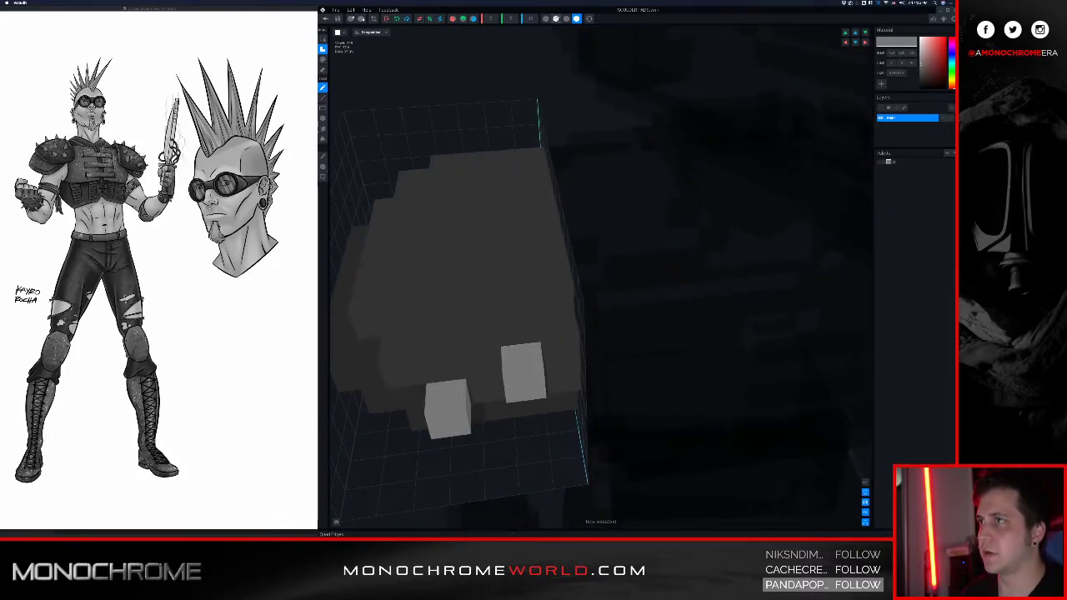
- Show the voxel edges and add light grey studs across the front part of the shoulder armor's top
{"action": "right_click_drag", "start_coordinate": [526, 277], "coordinate": [522, 276]}
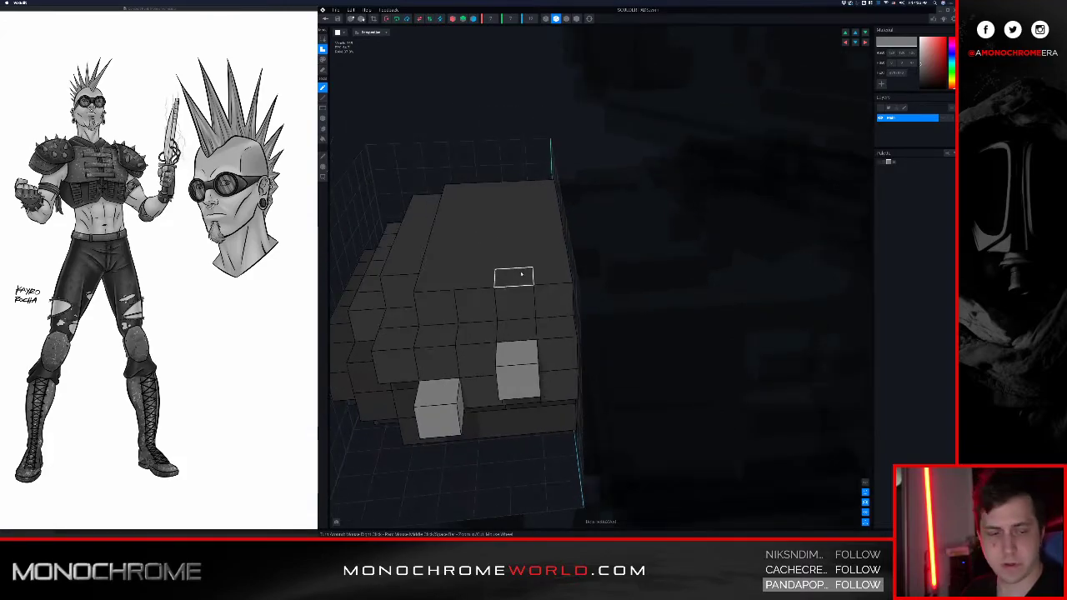
{"action": "middle_click_drag", "start_coordinate": [522, 274], "coordinate": [530, 268]}
{"action": "scroll", "coordinate": [530, 267], "scroll_direction": "up", "scroll_amount": 1}
{"action": "right_click_drag", "start_coordinate": [528, 265], "coordinate": [537, 259]}
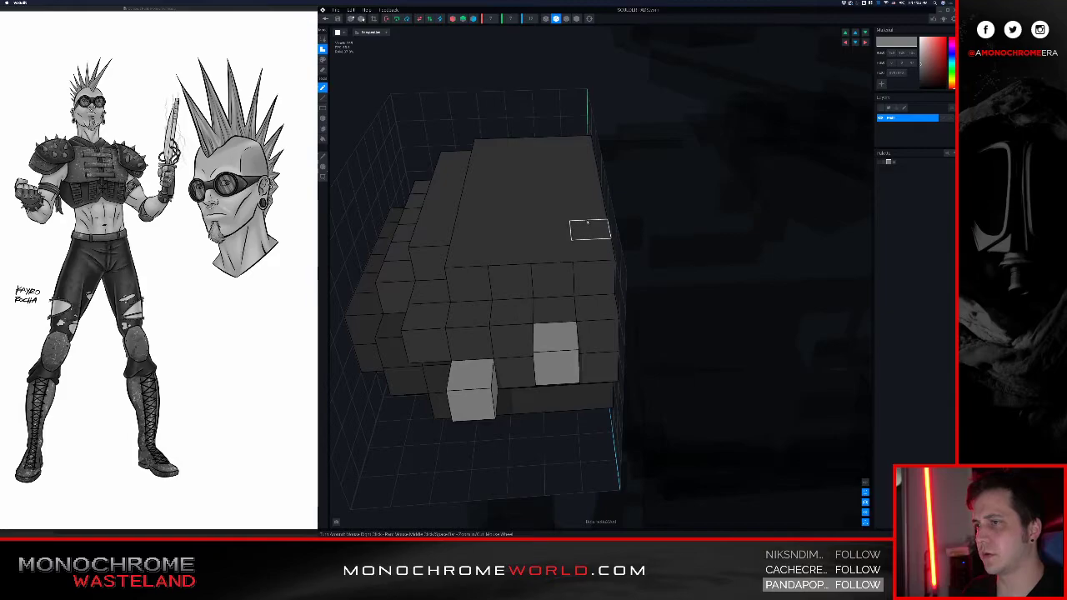
{"action": "left_click", "coordinate": [565, 229]}
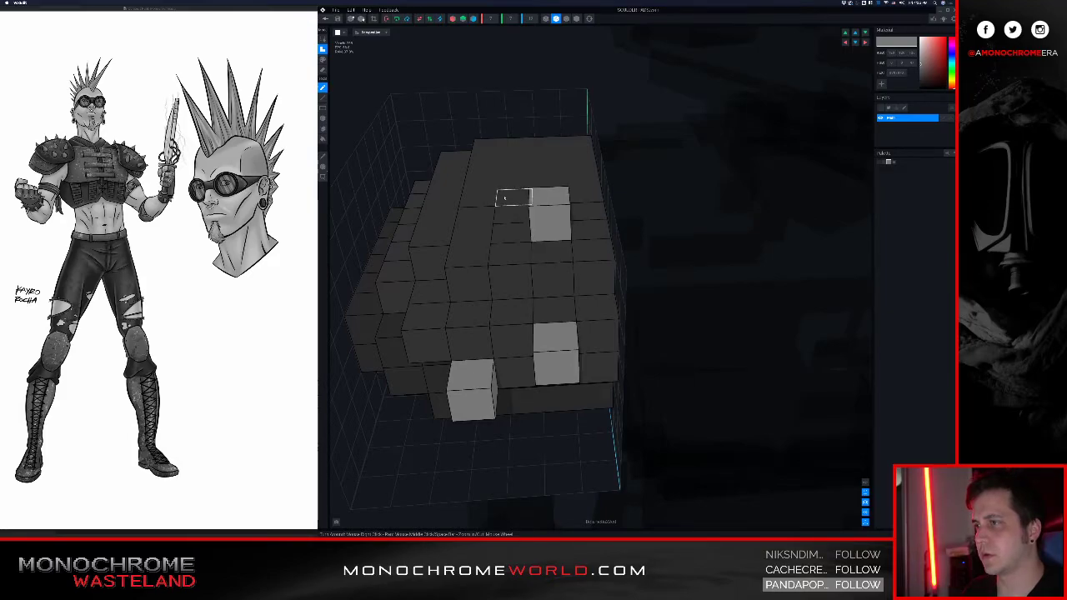
{"action": "left_click", "coordinate": [505, 197]}
{"action": "right_click_drag", "start_coordinate": [485, 201], "coordinate": [552, 228]}
{"action": "left_click", "coordinate": [582, 204]}
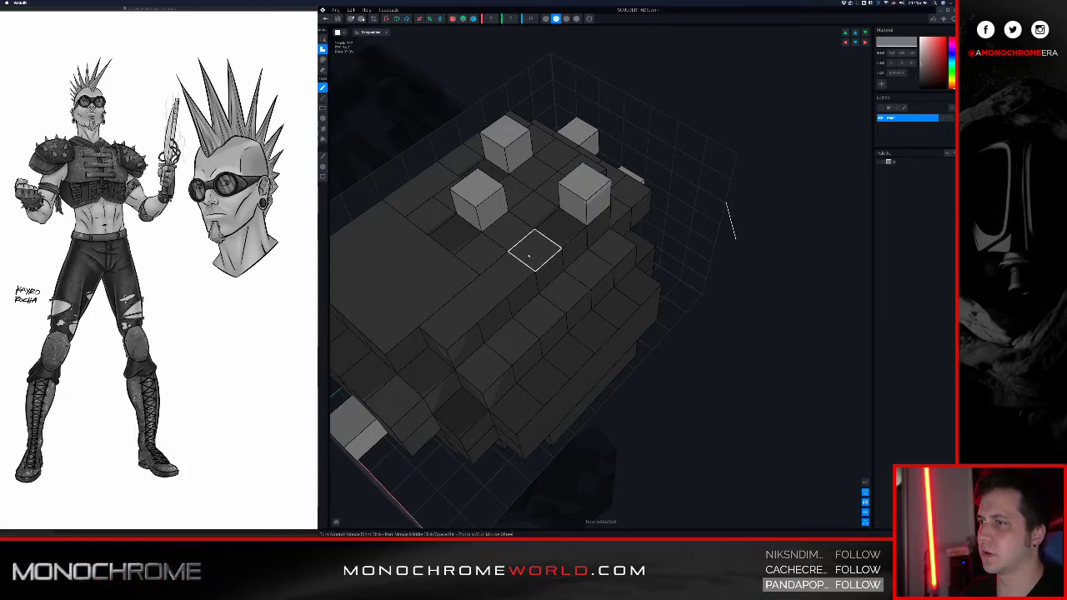
- Scatter more light grey studs over the rest of the shoulder armor's top, undoing the misplaced ones
{"action": "right_click_drag", "start_coordinate": [489, 298], "coordinate": [575, 404]}
{"action": "left_click", "coordinate": [455, 287]}
{"action": "key", "text": "super+z"}
{"action": "left_click", "coordinate": [432, 337]}
{"action": "key", "text": "super+z"}
{"action": "left_click", "coordinate": [471, 300]}
{"action": "left_click", "coordinate": [486, 338]}
{"action": "scroll", "coordinate": [596, 380], "scroll_direction": "down", "scroll_amount": 5}
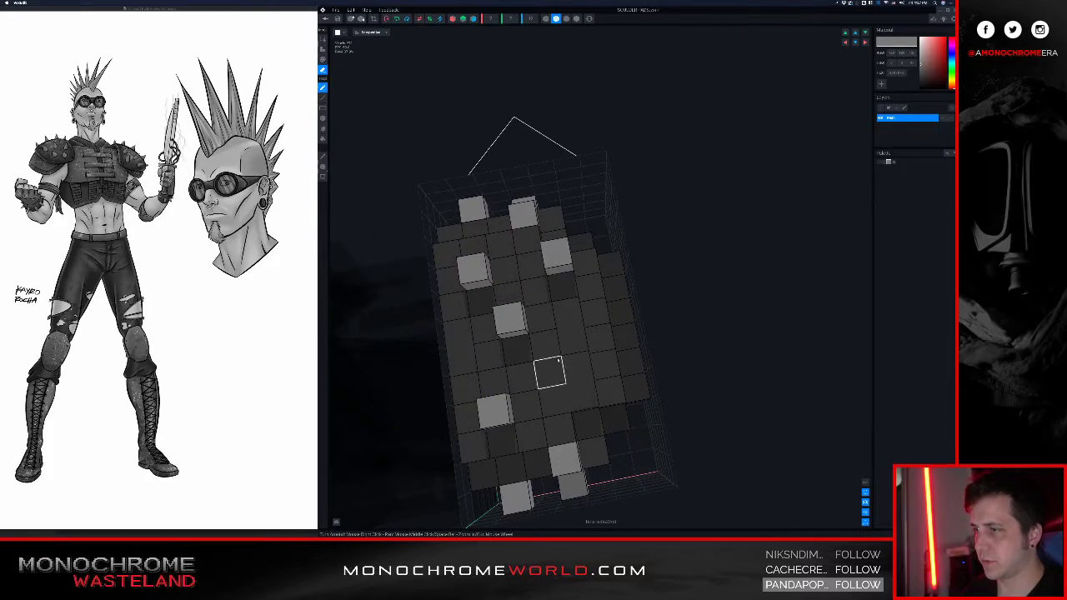
- Add another stud near the outer edge and shift the middle stud by one voxel to even out the spacing
{"action": "right_click_drag", "start_coordinate": [575, 367], "coordinate": [554, 329]}
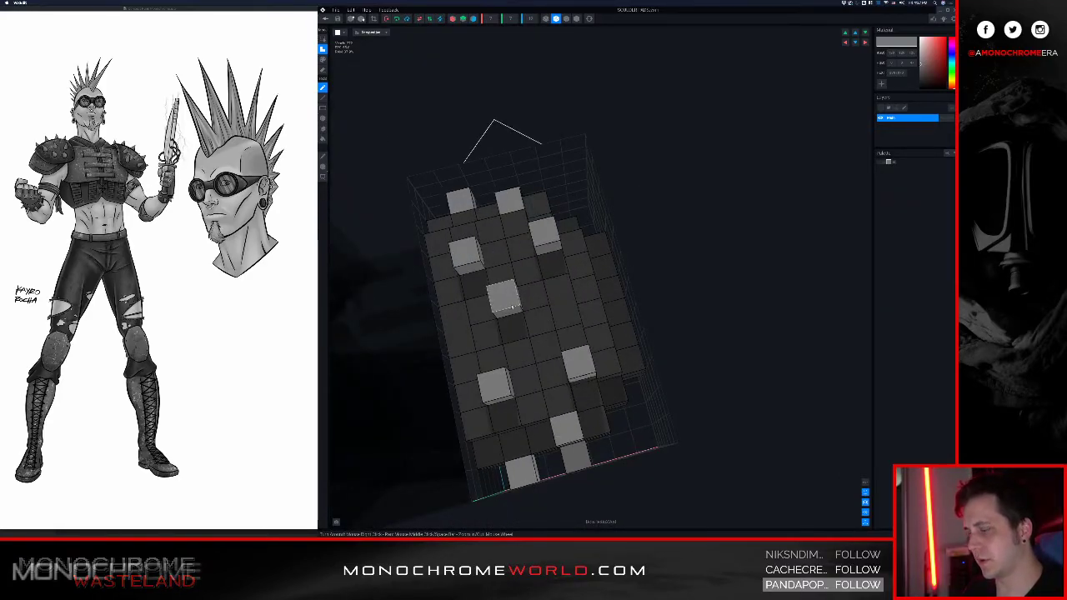
{"action": "left_click", "coordinate": [515, 320]}
{"action": "left_click", "coordinate": [511, 322]}
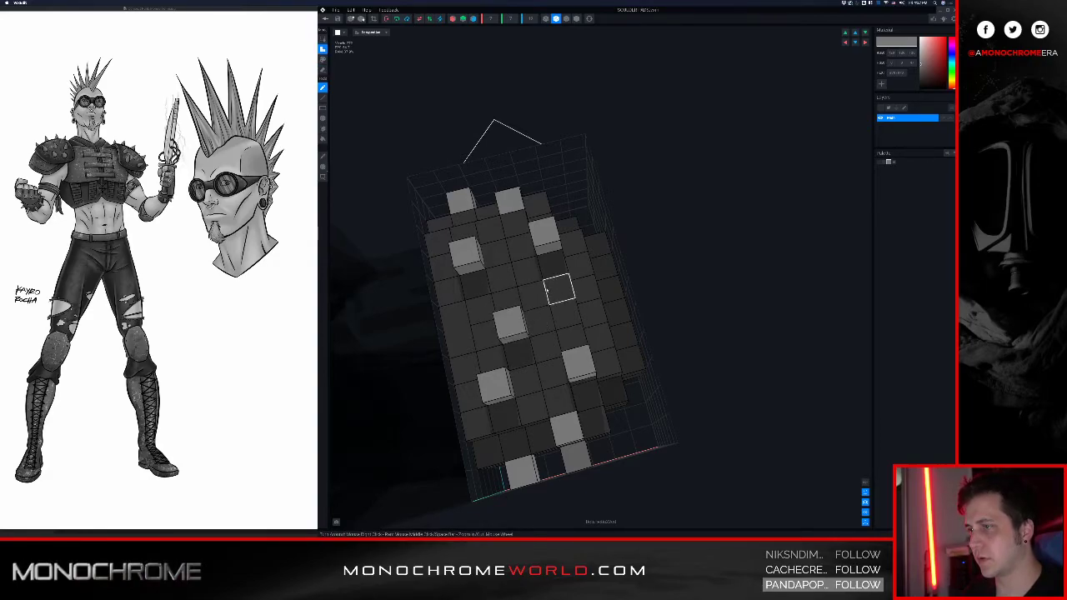
{"action": "mouse_move", "coordinate": [526, 280]}
{"action": "right_mouse_down"}
{"action": "mouse_move", "coordinate": [556, 289]}
{"action": "mouse_move", "coordinate": [536, 279]}
{"action": "right_mouse_up"}
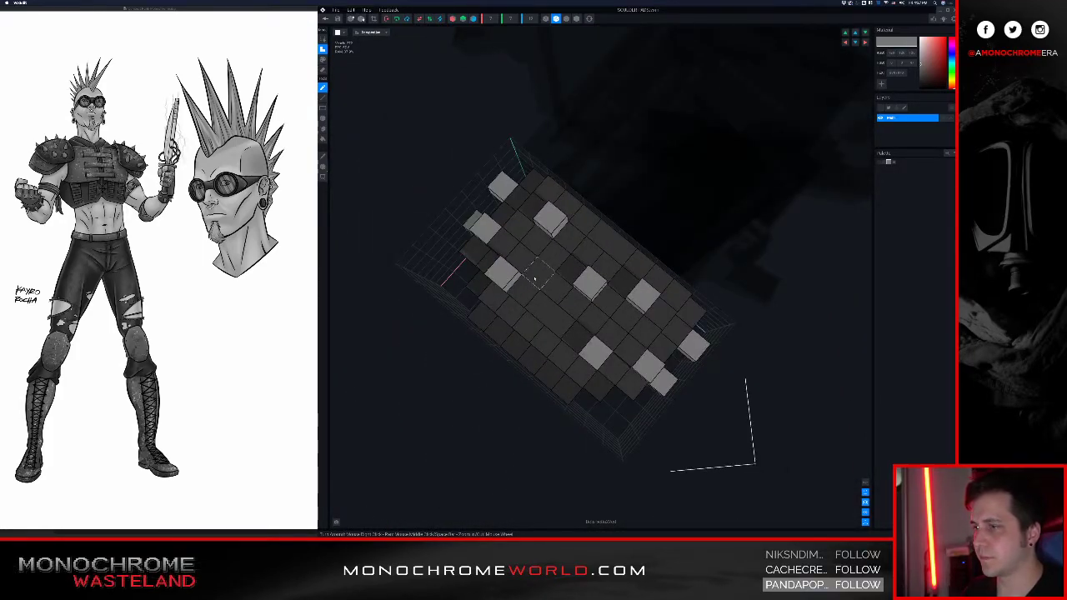
- Save the studded shoulder armor model and close it to return to the character rig
{"action": "right_click_drag", "start_coordinate": [512, 287], "coordinate": [430, 123]}
{"action": "left_click", "coordinate": [339, 20]}
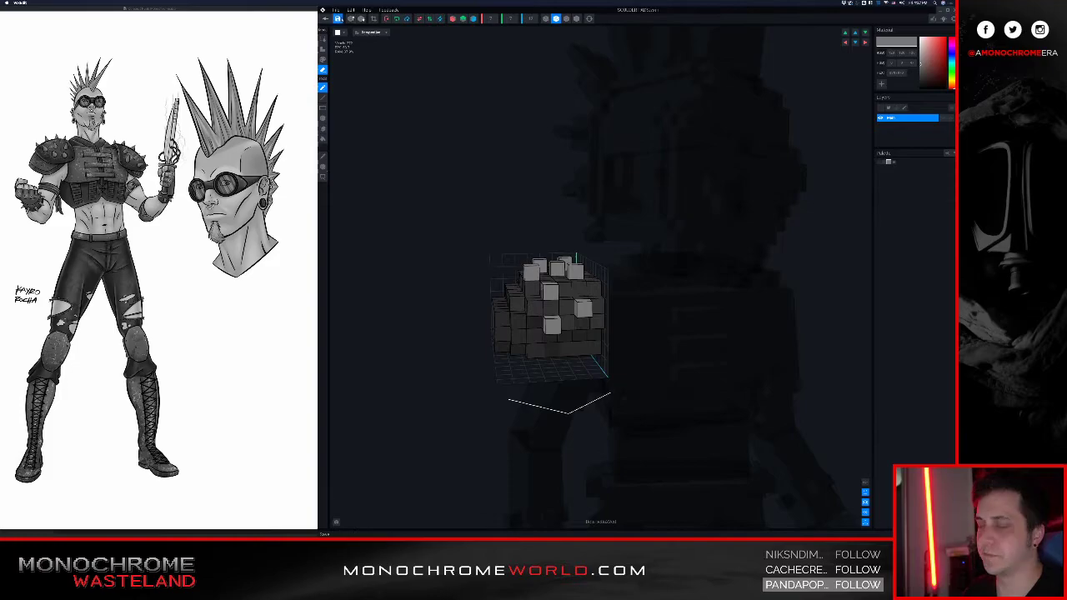
{"action": "left_click", "coordinate": [325, 18]}
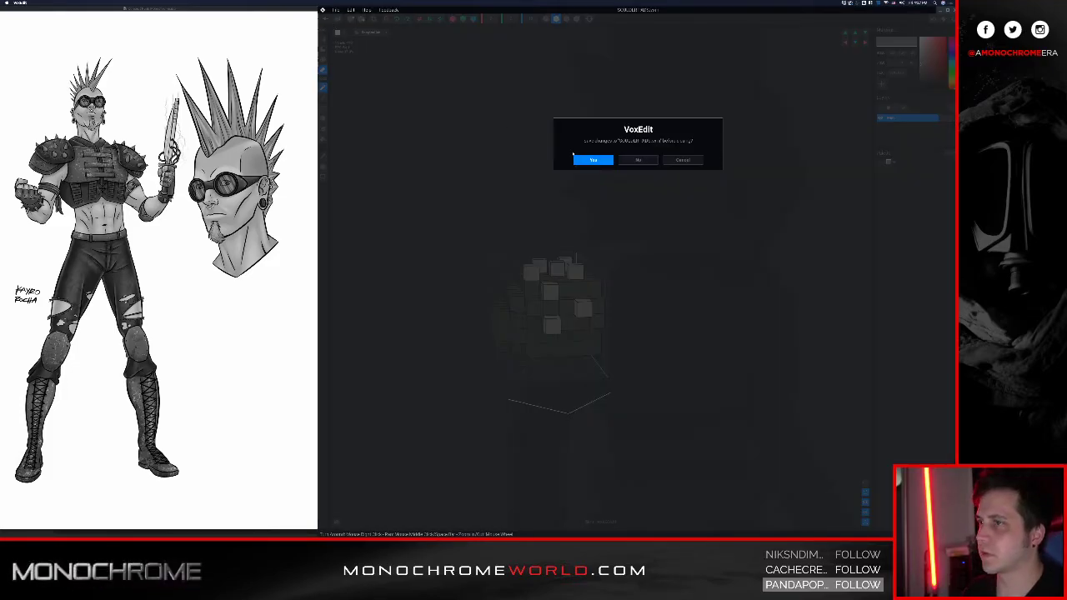
{"action": "left_click", "coordinate": [592, 159]}
{"action": "left_click", "coordinate": [618, 143]}
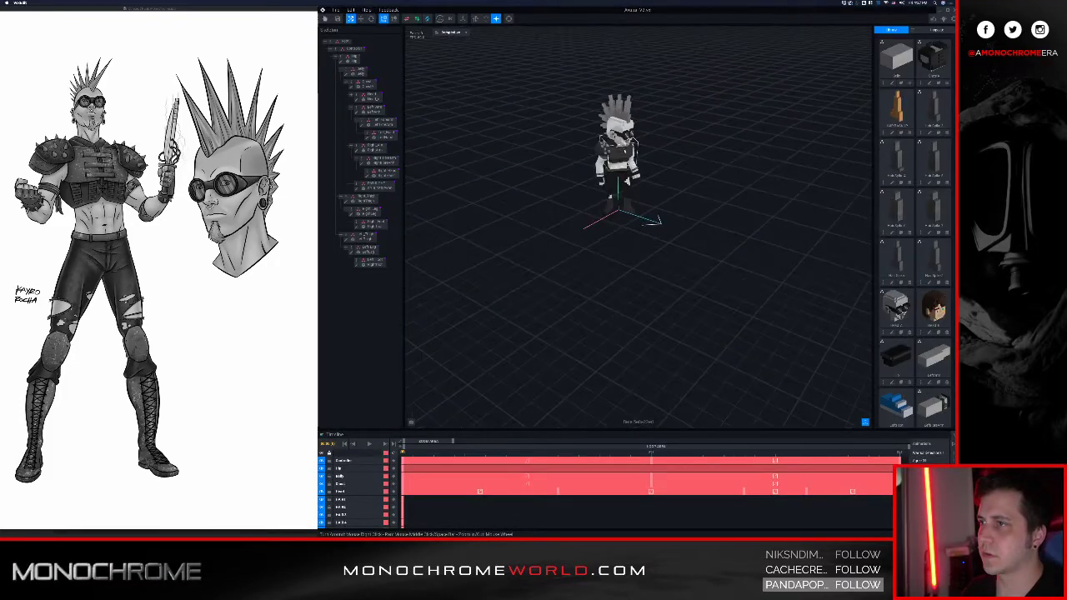
- Examine the studded shoulder armor on the character from close up and while the animation plays
{"action": "scroll", "coordinate": [618, 142], "scroll_direction": "up", "scroll_amount": 5}
{"action": "middle_click_drag", "start_coordinate": [534, 154], "coordinate": [540, 225]}
{"action": "right_click_drag", "start_coordinate": [540, 225], "coordinate": [537, 190]}
{"action": "scroll", "coordinate": [542, 193], "scroll_direction": "up", "scroll_amount": 5}
{"action": "scroll", "coordinate": [544, 197], "scroll_direction": "down", "scroll_amount": 6}
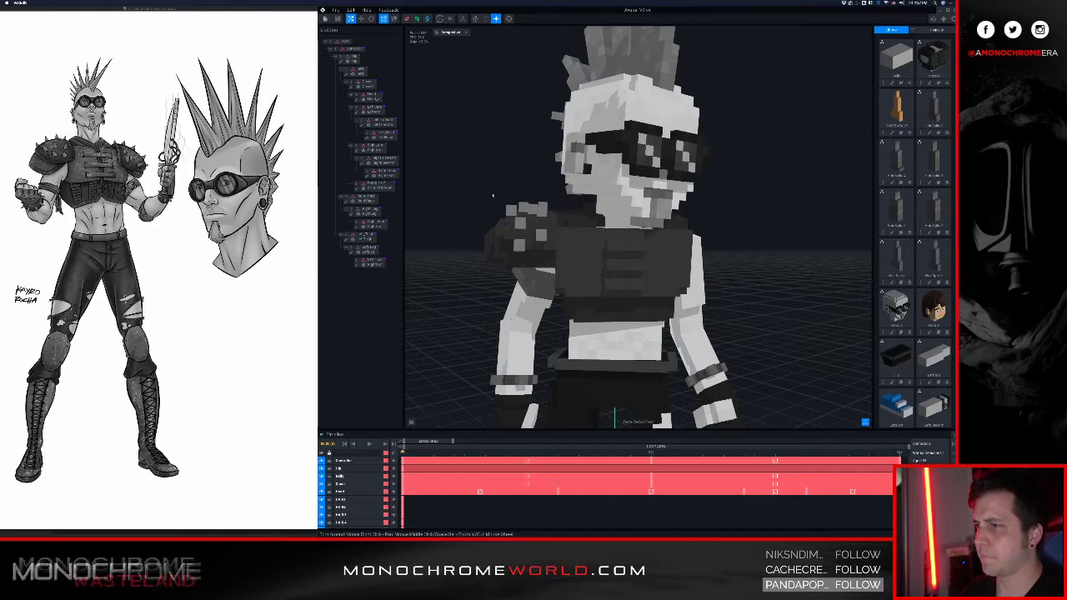
{"action": "mouse_move", "coordinate": [528, 200]}
{"action": "right_mouse_down"}
{"action": "mouse_move", "coordinate": [538, 248]}
{"action": "mouse_move", "coordinate": [539, 200]}
{"action": "right_mouse_up"}
{"action": "key", "text": "space"}
{"action": "right_click_drag", "start_coordinate": [576, 262], "coordinate": [671, 280]}
{"action": "scroll", "coordinate": [581, 252], "scroll_direction": "down", "scroll_amount": 5}
{"action": "key", "text": "space"}
{"action": "scroll", "coordinate": [596, 265], "scroll_direction": "up", "scroll_amount": 6}
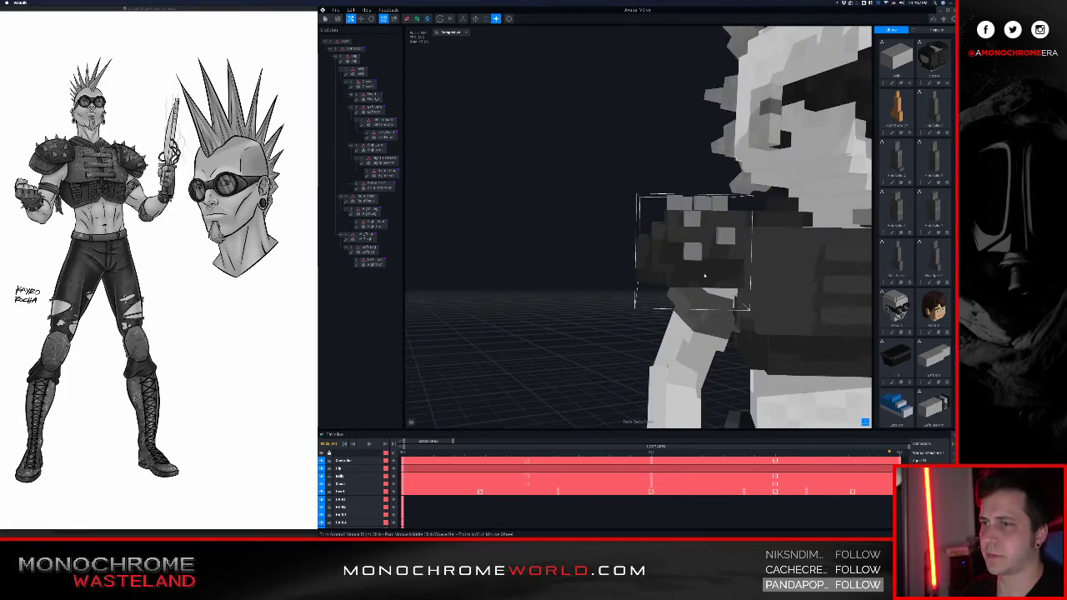
- Reopen the shoulder armor model, check its studs and lower edge from several angles, and save it on closing
{"action": "left_click", "coordinate": [705, 275]}
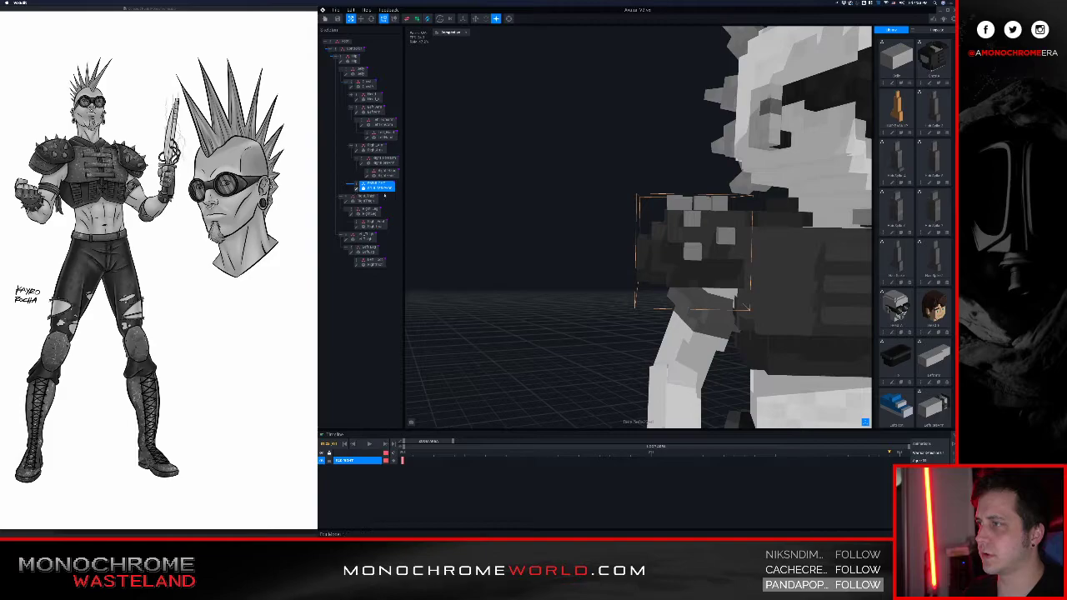
{"action": "double_click", "coordinate": [369, 191]}
{"action": "right_click_drag", "start_coordinate": [612, 307], "coordinate": [640, 300]}
{"action": "middle_click_drag", "start_coordinate": [709, 333], "coordinate": [635, 292]}
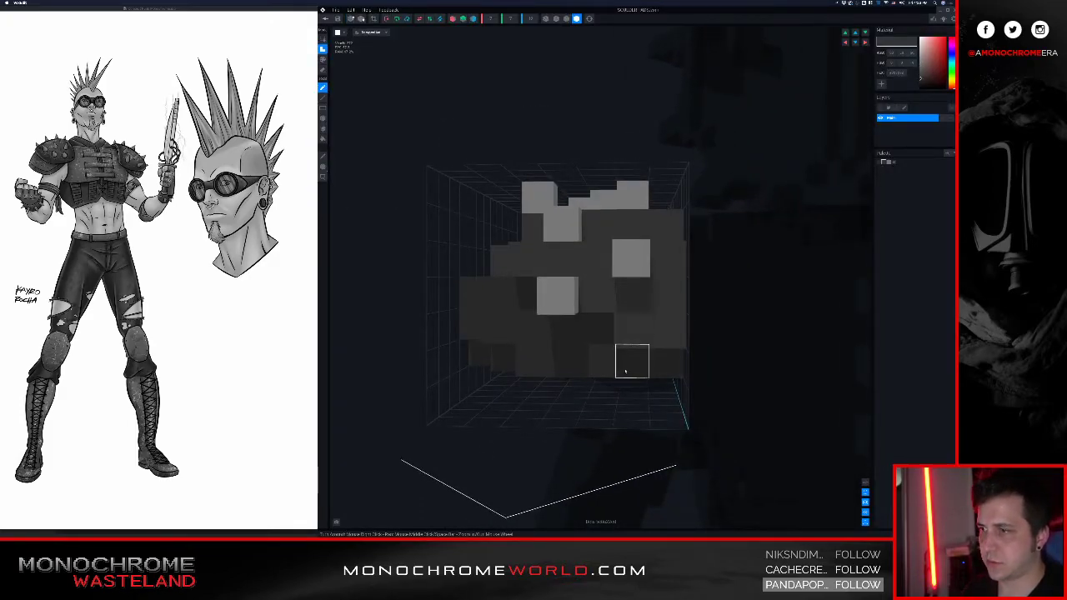
{"action": "right_click_drag", "start_coordinate": [500, 327], "coordinate": [595, 344]}
{"action": "scroll", "coordinate": [507, 340], "scroll_direction": "up", "scroll_amount": 3}
{"action": "scroll", "coordinate": [506, 340], "scroll_direction": "down", "scroll_amount": 4}
{"action": "right_click_drag", "start_coordinate": [673, 325], "coordinate": [642, 314]}
{"action": "scroll", "coordinate": [676, 328], "scroll_direction": "down", "scroll_amount": 5}
{"action": "scroll", "coordinate": [672, 324], "scroll_direction": "down", "scroll_amount": 3}
{"action": "middle_click_drag", "start_coordinate": [658, 230], "coordinate": [553, 320]}
{"action": "right_click_drag", "start_coordinate": [642, 304], "coordinate": [668, 326]}
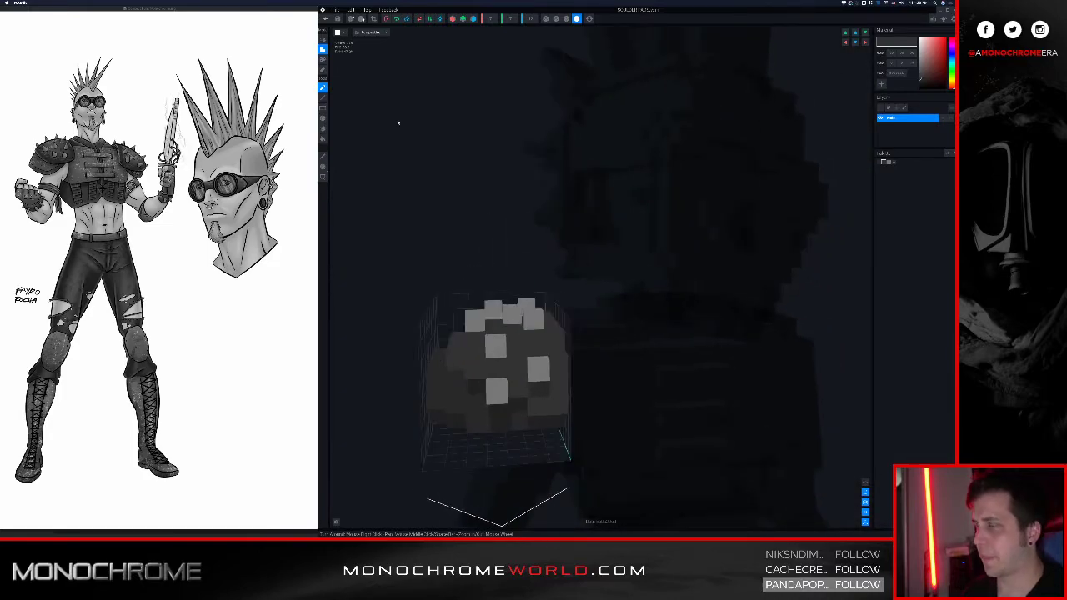
{"action": "left_click", "coordinate": [326, 19]}
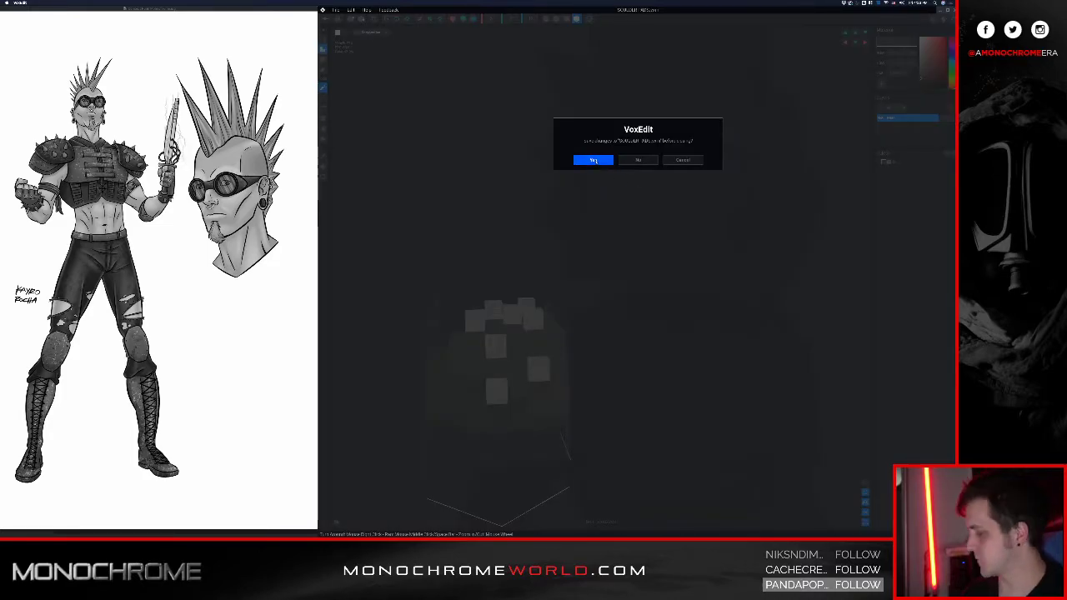
{"action": "left_click", "coordinate": [594, 160]}
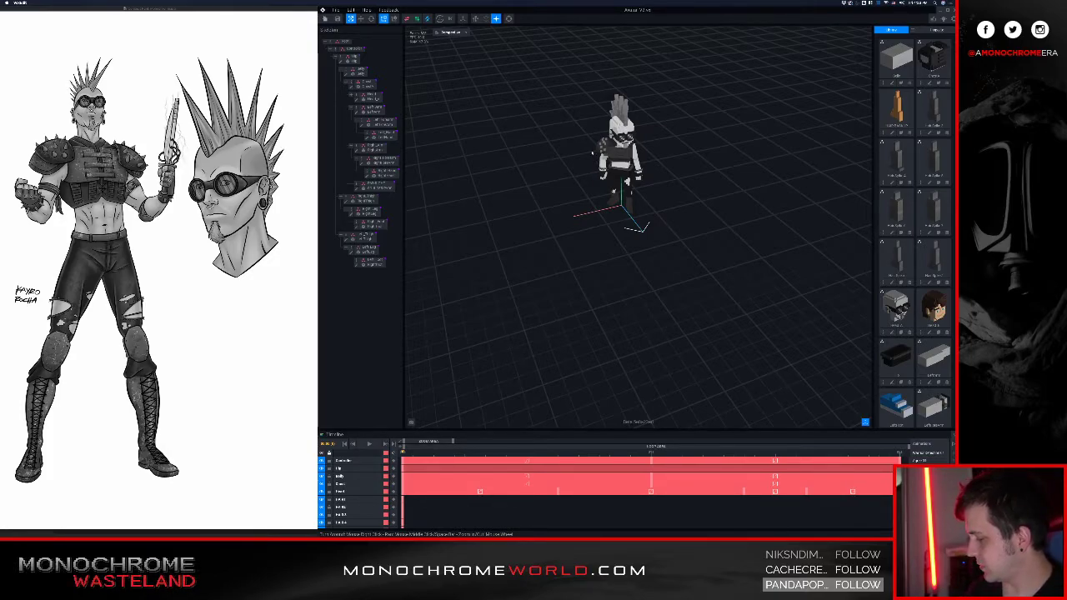
- Examine the shoulder armor's fit against the vest, arm and neck from several angles on the rig
{"action": "scroll", "coordinate": [611, 142], "scroll_direction": "up", "scroll_amount": 5}
{"action": "middle_click_drag", "start_coordinate": [621, 100], "coordinate": [631, 229]}
{"action": "scroll", "coordinate": [632, 230], "scroll_direction": "up", "scroll_amount": 8}
{"action": "mouse_move", "coordinate": [646, 259]}
{"action": "right_mouse_down"}
{"action": "mouse_move", "coordinate": [640, 190]}
{"action": "mouse_move", "coordinate": [654, 271]}
{"action": "right_mouse_up"}
{"action": "scroll", "coordinate": [640, 194], "scroll_direction": "down", "scroll_amount": 5}
{"action": "middle_click_drag", "start_coordinate": [673, 302], "coordinate": [634, 254]}
{"action": "scroll", "coordinate": [633, 254], "scroll_direction": "down", "scroll_amount": 3}
{"action": "right_click_drag", "start_coordinate": [631, 253], "coordinate": [557, 250]}
{"action": "scroll", "coordinate": [569, 259], "scroll_direction": "up", "scroll_amount": 8}
{"action": "right_click_drag", "start_coordinate": [514, 211], "coordinate": [527, 210]}
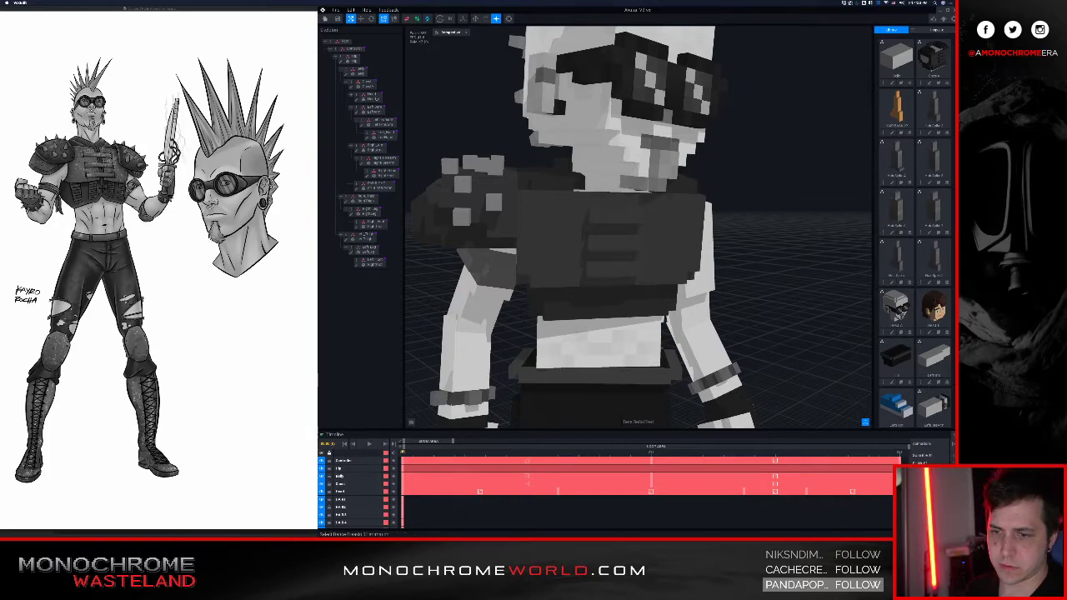
- Switch to another animation and play and pause it to check how the shoulder armor moves with the body
{"action": "scroll", "coordinate": [926, 479], "scroll_direction": "down", "scroll_amount": 3}
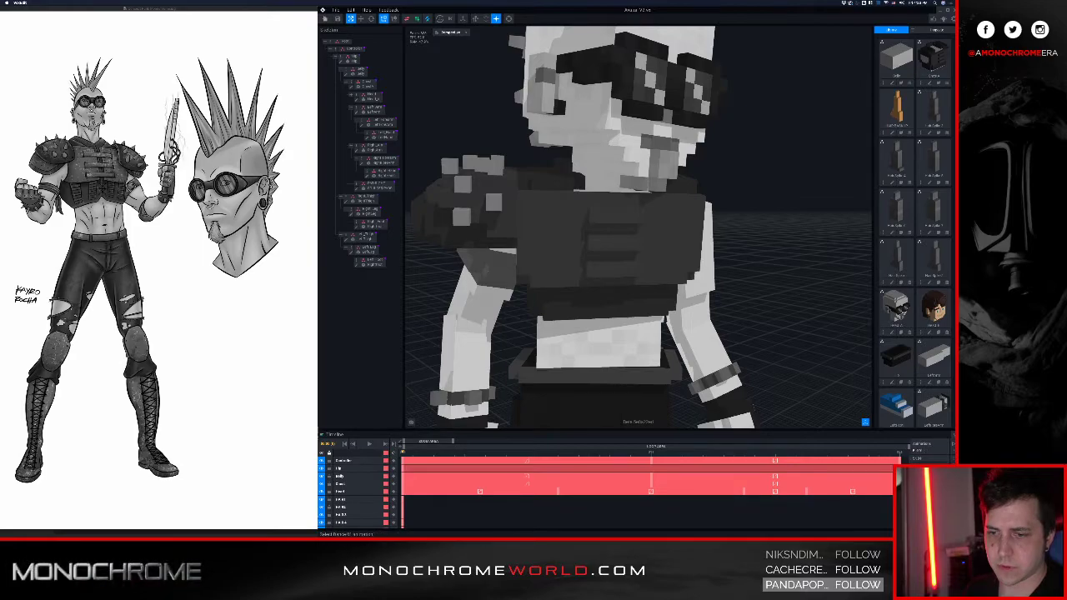
{"action": "left_click", "coordinate": [927, 481]}
{"action": "scroll", "coordinate": [595, 332], "scroll_direction": "down", "scroll_amount": 8}
{"action": "key", "text": "space"}
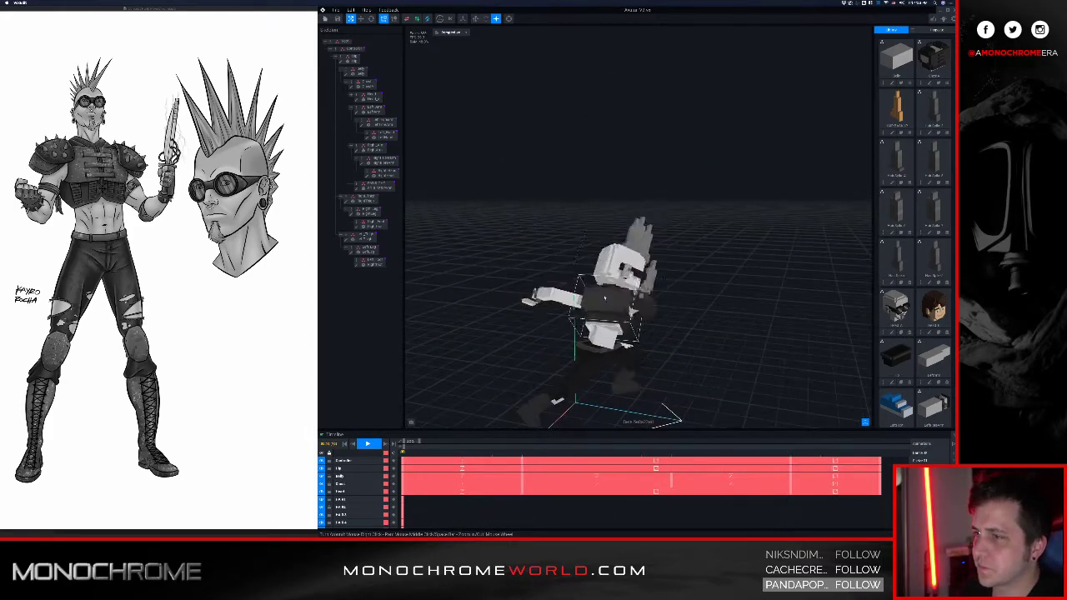
{"action": "key", "text": "space"}
{"action": "scroll", "coordinate": [635, 282], "scroll_direction": "up", "scroll_amount": 10}
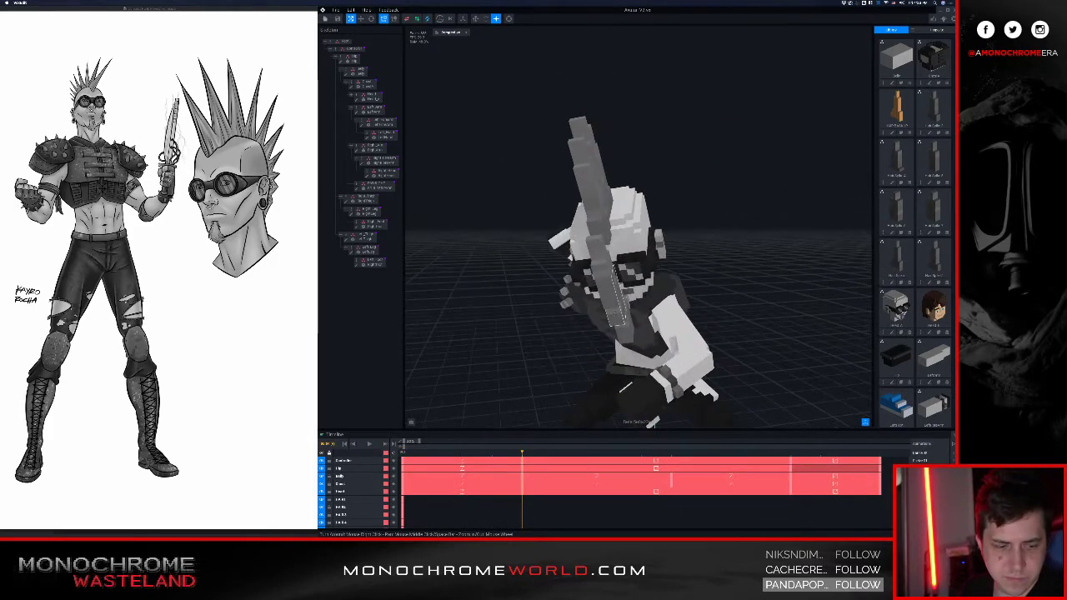
{"action": "key", "text": "space"}
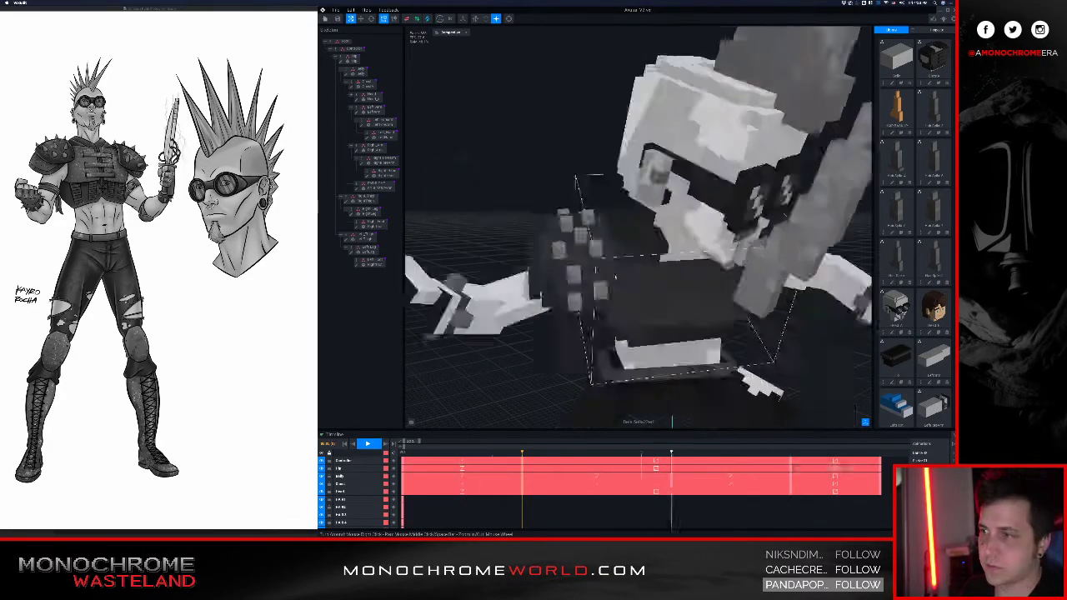
{"action": "key", "text": "space"}
{"action": "right_click_drag", "start_coordinate": [583, 278], "coordinate": [565, 261]}
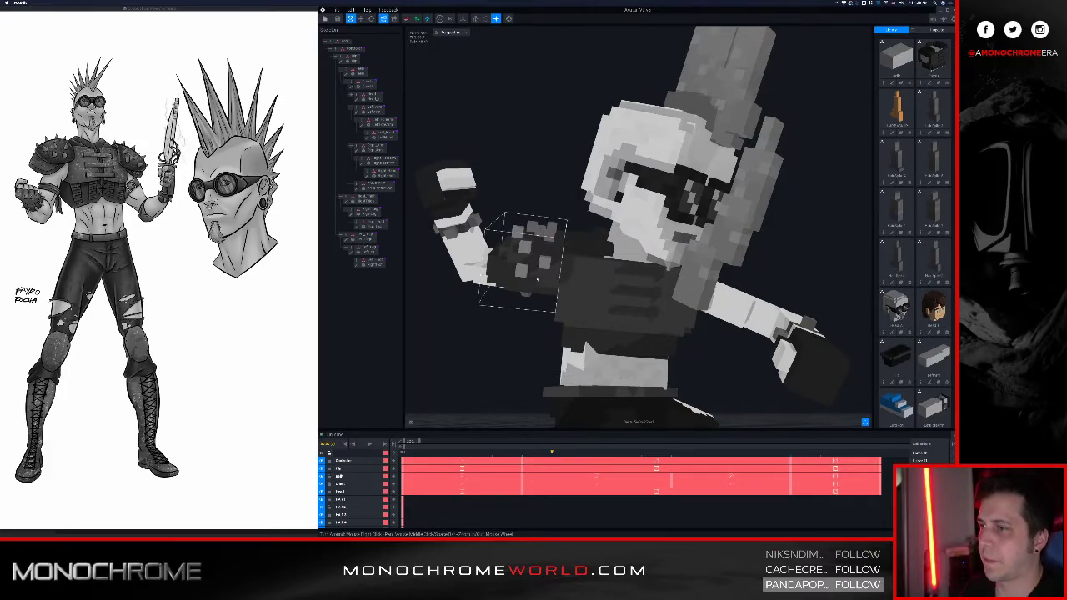
- Open the chest vest model, check its front beside the shoulder armor, and save it on closing
{"action": "left_click", "coordinate": [573, 284]}
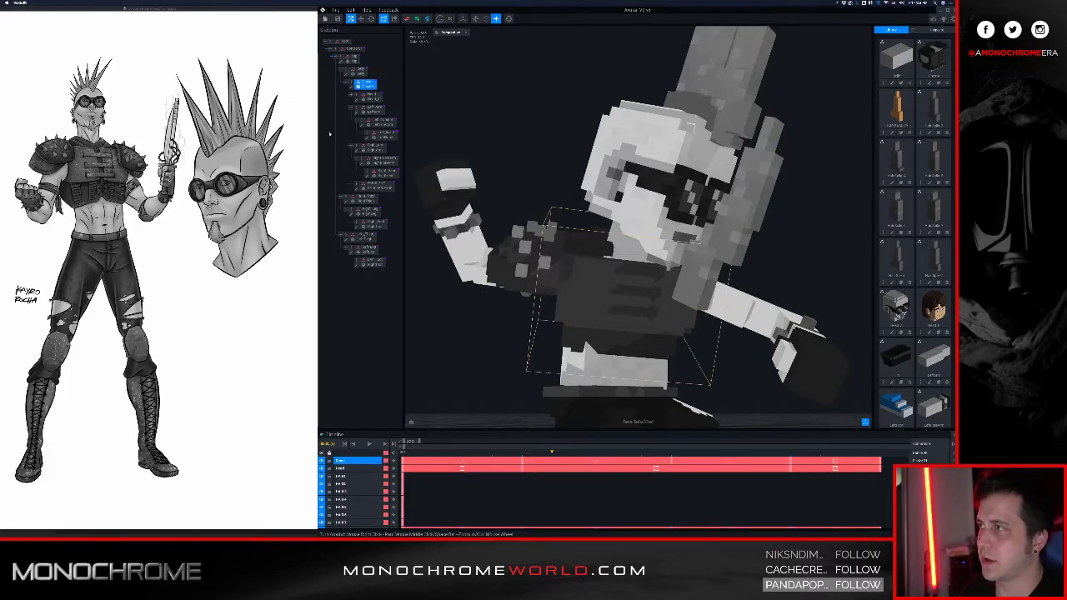
{"action": "left_click", "coordinate": [352, 87]}
{"action": "right_click_drag", "start_coordinate": [519, 233], "coordinate": [545, 269]}
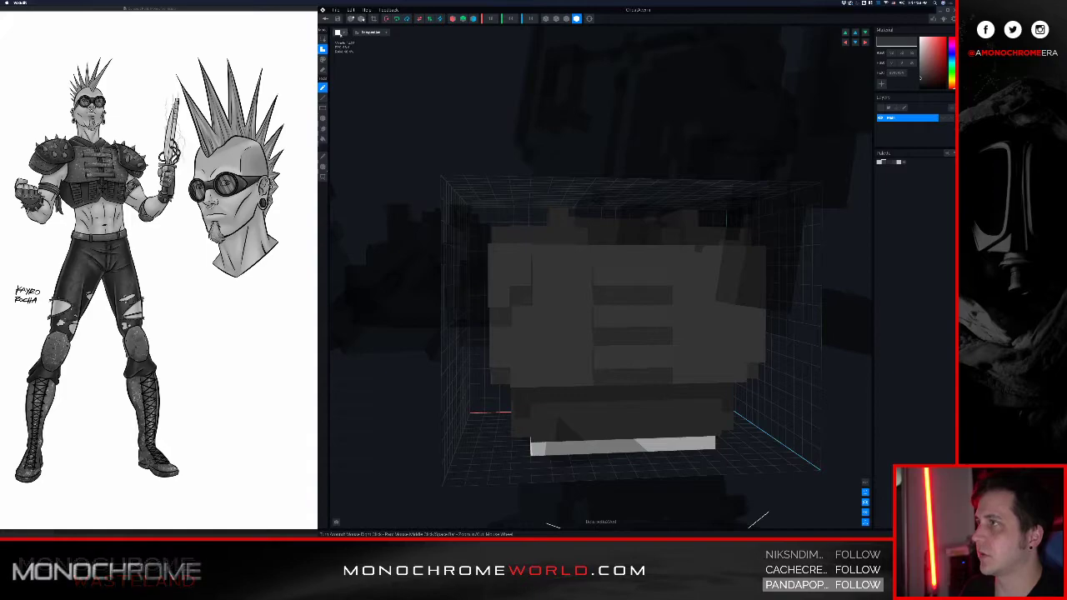
{"action": "left_click", "coordinate": [325, 18]}
{"action": "left_click", "coordinate": [587, 159]}
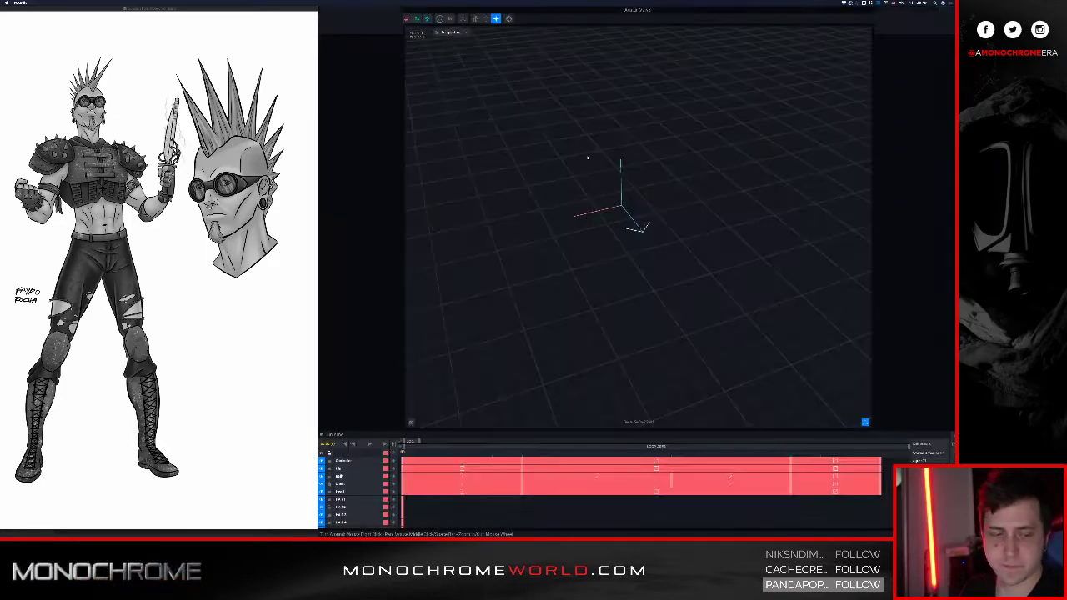
- Examine the joint between the vest's shoulder strap and the studded armor from close up and above
{"action": "scroll", "coordinate": [621, 179], "scroll_direction": "up", "scroll_amount": 5}
{"action": "right_click_drag", "start_coordinate": [621, 179], "coordinate": [617, 108]}
{"action": "middle_click_drag", "start_coordinate": [617, 108], "coordinate": [651, 250]}
{"action": "scroll", "coordinate": [616, 206], "scroll_direction": "up", "scroll_amount": 3}
{"action": "right_click_drag", "start_coordinate": [618, 354], "coordinate": [618, 257]}
{"action": "scroll", "coordinate": [630, 326], "scroll_direction": "up", "scroll_amount": 4}
{"action": "scroll", "coordinate": [628, 253], "scroll_direction": "down", "scroll_amount": 2}
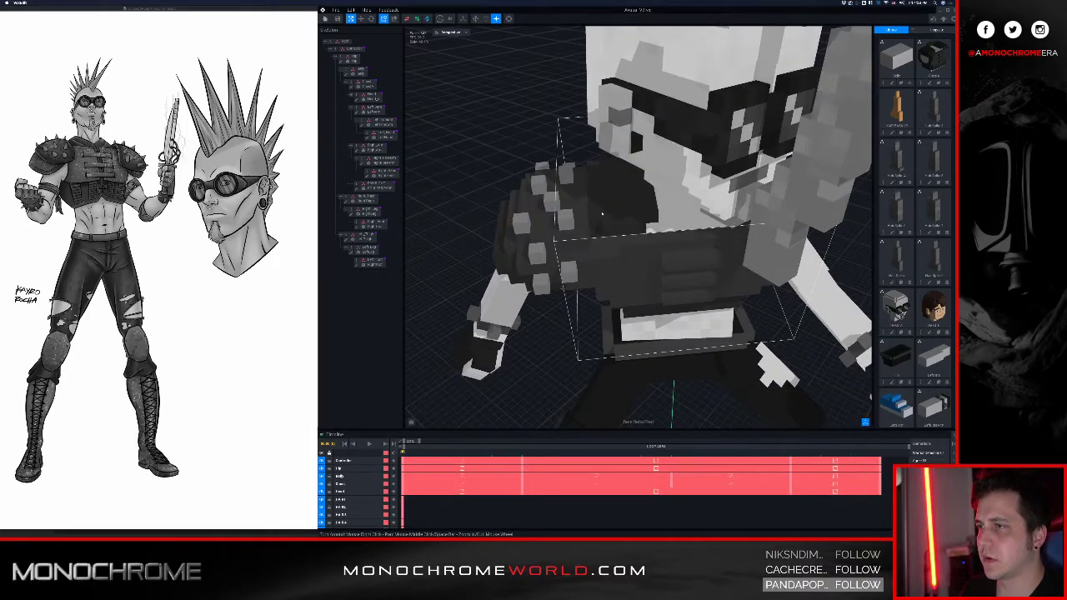
- Reopen the chest vest model, paint a strip of voxels along the shoulder strap's outer top edge, and save on closing
{"action": "left_click", "coordinate": [589, 216]}
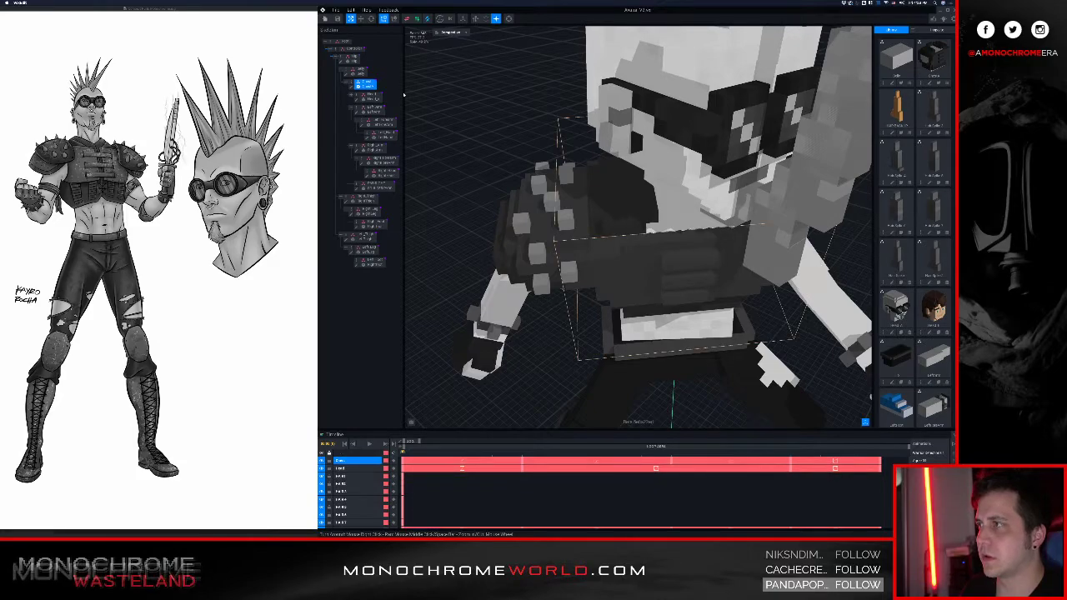
{"action": "left_click", "coordinate": [351, 86]}
{"action": "right_click_drag", "start_coordinate": [737, 344], "coordinate": [532, 245]}
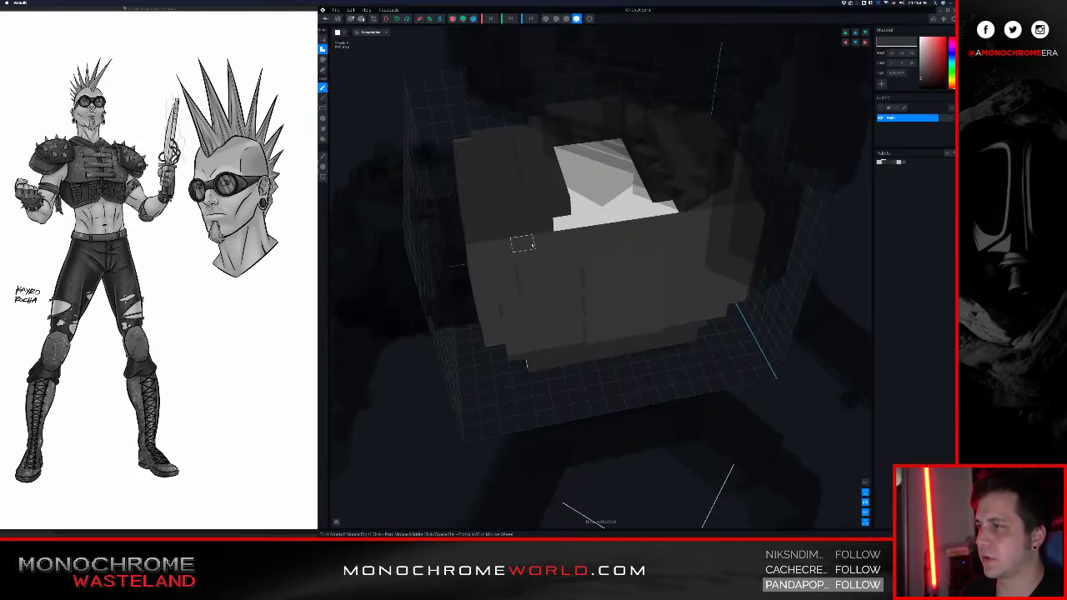
{"action": "key", "text": "i"}
{"action": "right_click_drag", "start_coordinate": [466, 170], "coordinate": [493, 194]}
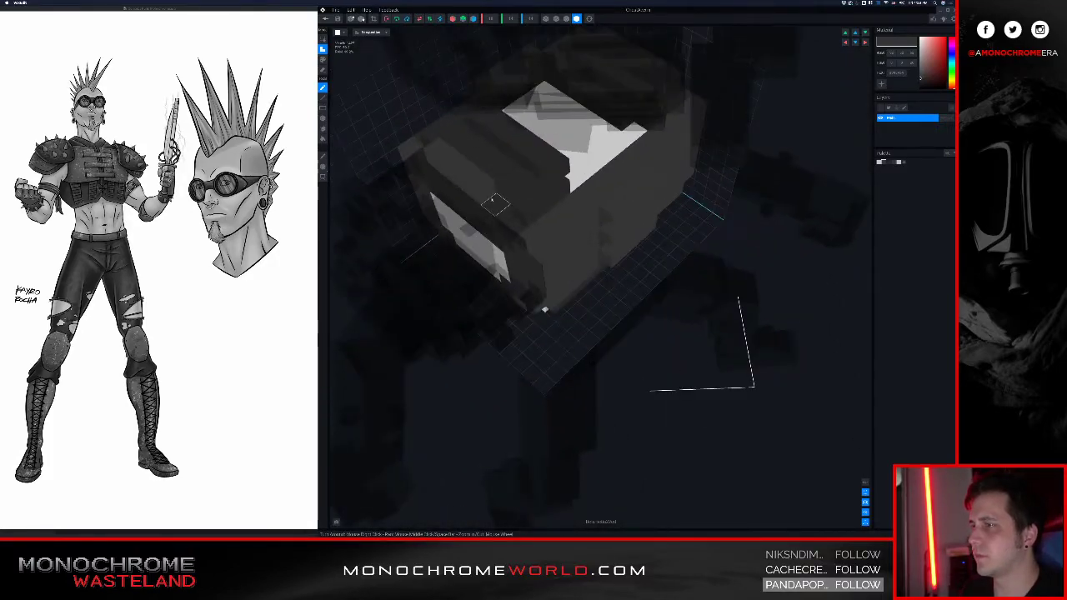
{"action": "key", "text": "p"}
{"action": "left_click_drag", "start_coordinate": [444, 165], "coordinate": [483, 198]}
{"action": "right_click_drag", "start_coordinate": [484, 197], "coordinate": [463, 165]}
{"action": "left_click", "coordinate": [326, 19]}
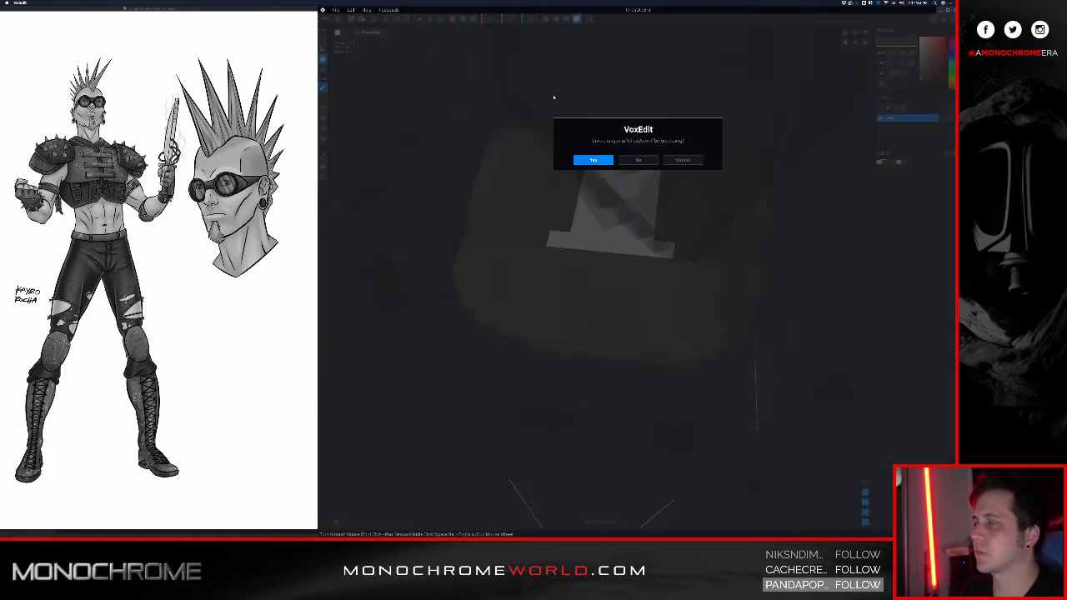
{"action": "left_click", "coordinate": [594, 160]}
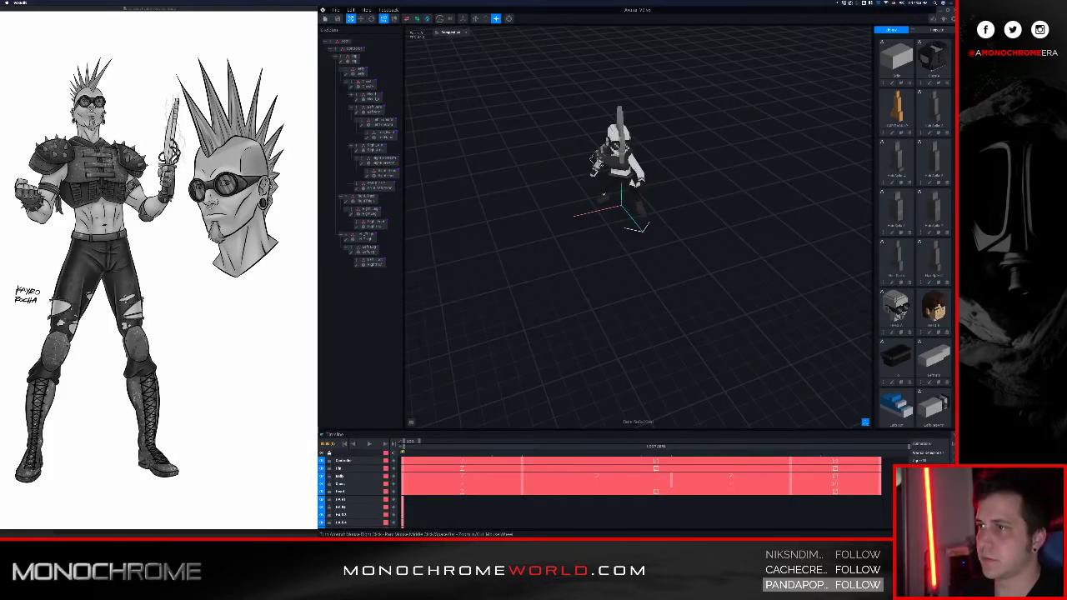
{"action": "scroll", "coordinate": [621, 192], "scroll_direction": "up", "scroll_amount": 10}
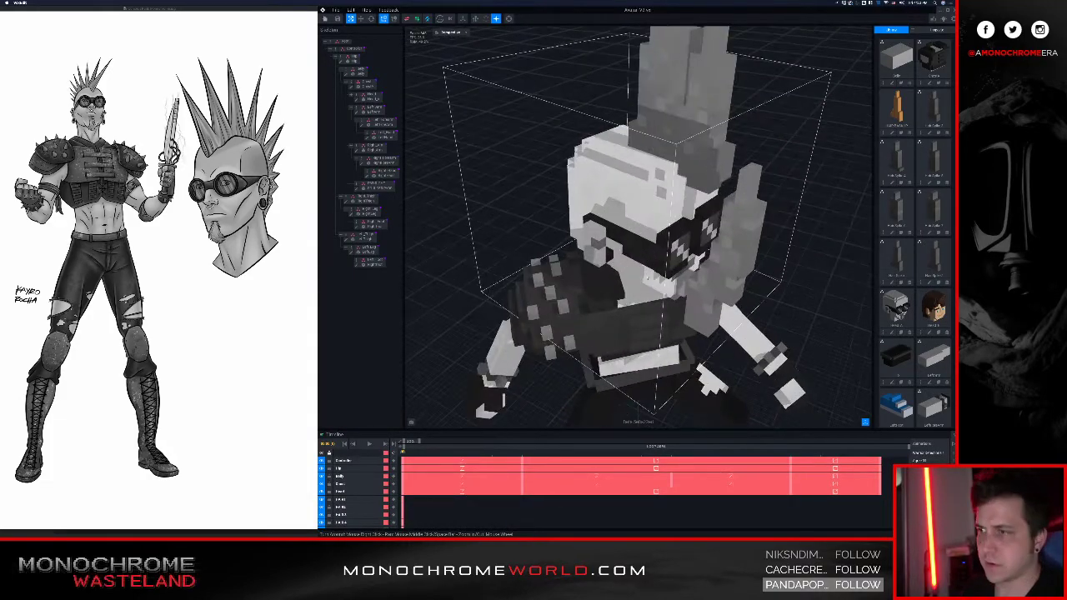
- Reopen the chest vest model, touch up the shading along the shoulder strap's outer top edge, and save on closing
{"action": "right_click_drag", "start_coordinate": [525, 287], "coordinate": [538, 330]}
{"action": "scroll", "coordinate": [605, 321], "scroll_direction": "up", "scroll_amount": 6}
{"action": "scroll", "coordinate": [571, 322], "scroll_direction": "down", "scroll_amount": 3}
{"action": "scroll", "coordinate": [527, 318], "scroll_direction": "down", "scroll_amount": 3}
{"action": "left_click", "coordinate": [364, 85]}
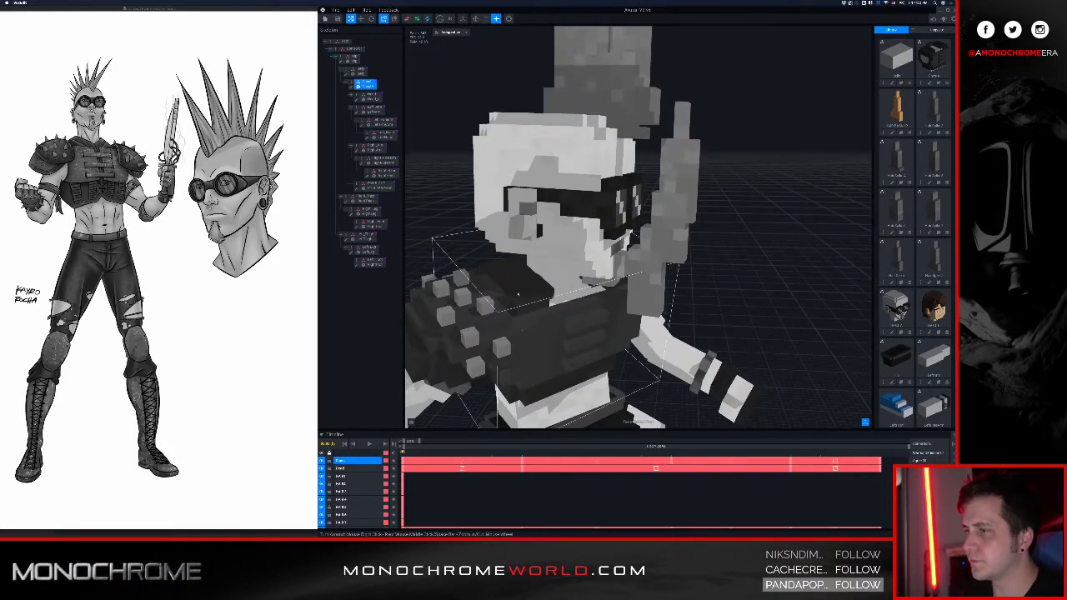
{"action": "left_click", "coordinate": [351, 87]}
{"action": "right_click_drag", "start_coordinate": [478, 193], "coordinate": [469, 216]}
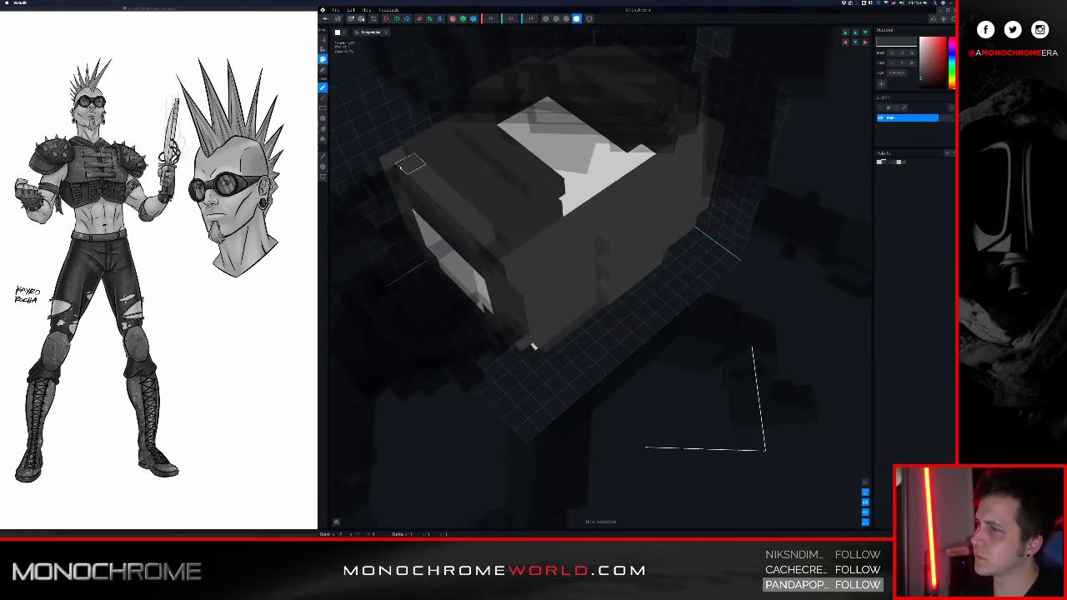
{"action": "right_click_drag", "start_coordinate": [534, 346], "coordinate": [529, 369]}
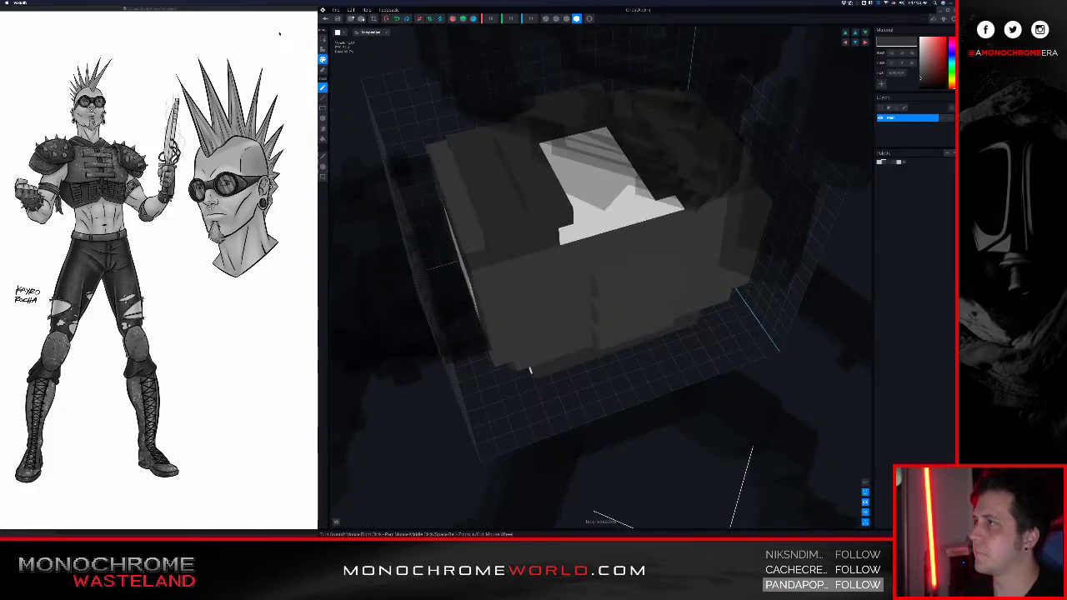
{"action": "left_click", "coordinate": [325, 18]}
{"action": "left_click", "coordinate": [593, 160]}
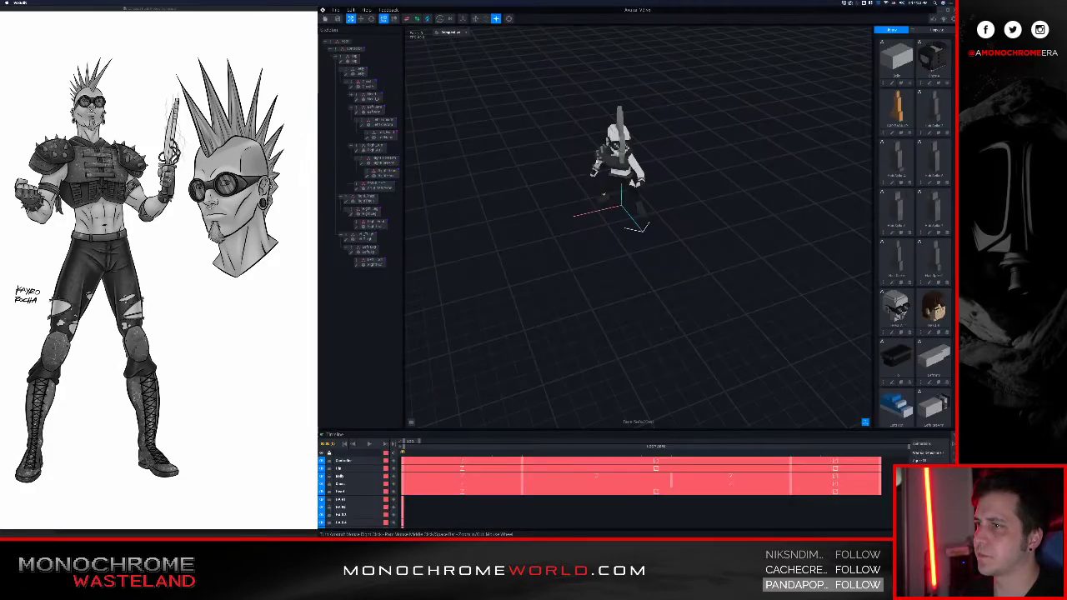
- Check the strap beside the shoulder armor, rework the voxels on the strap's outer edge in the vest model, and save it
{"action": "scroll", "coordinate": [603, 195], "scroll_direction": "up", "scroll_amount": 10}
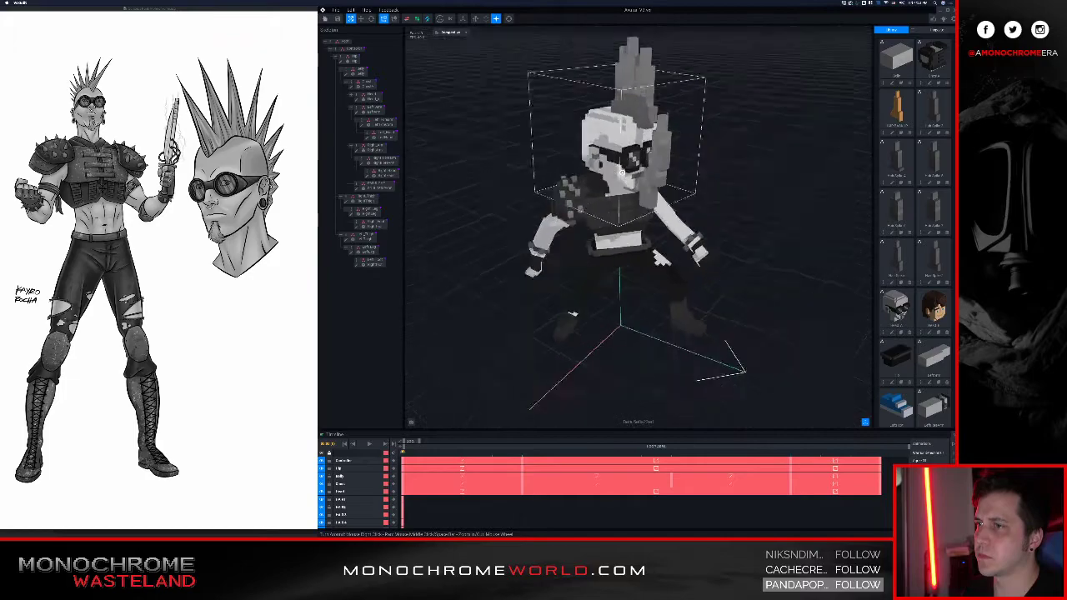
{"action": "right_click_drag", "start_coordinate": [582, 250], "coordinate": [517, 234]}
{"action": "scroll", "coordinate": [567, 226], "scroll_direction": "down", "scroll_amount": 4}
{"action": "scroll", "coordinate": [550, 237], "scroll_direction": "up", "scroll_amount": 5}
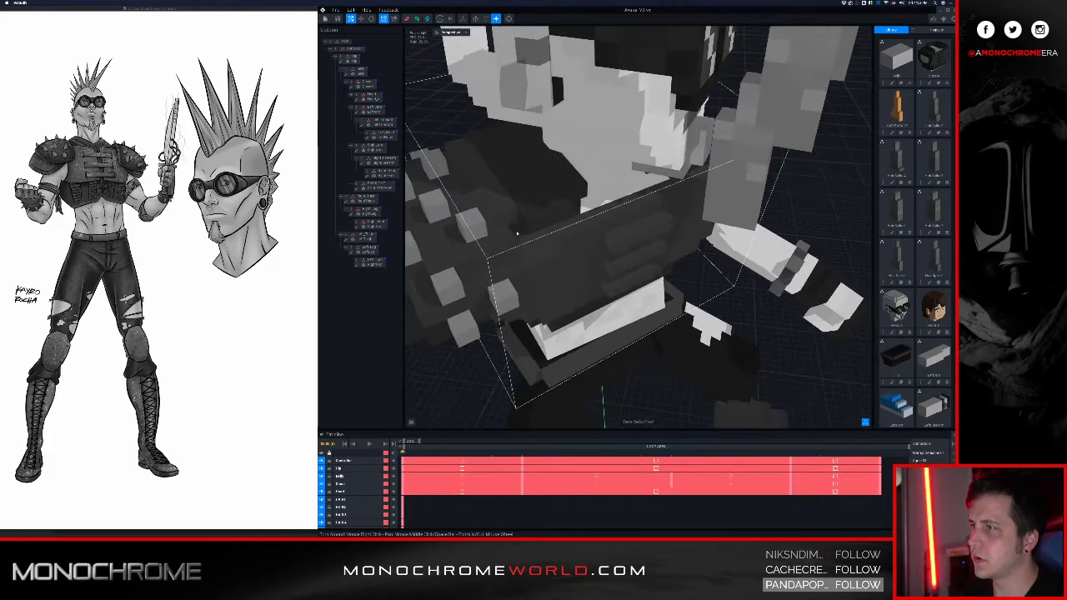
{"action": "left_click", "coordinate": [534, 219]}
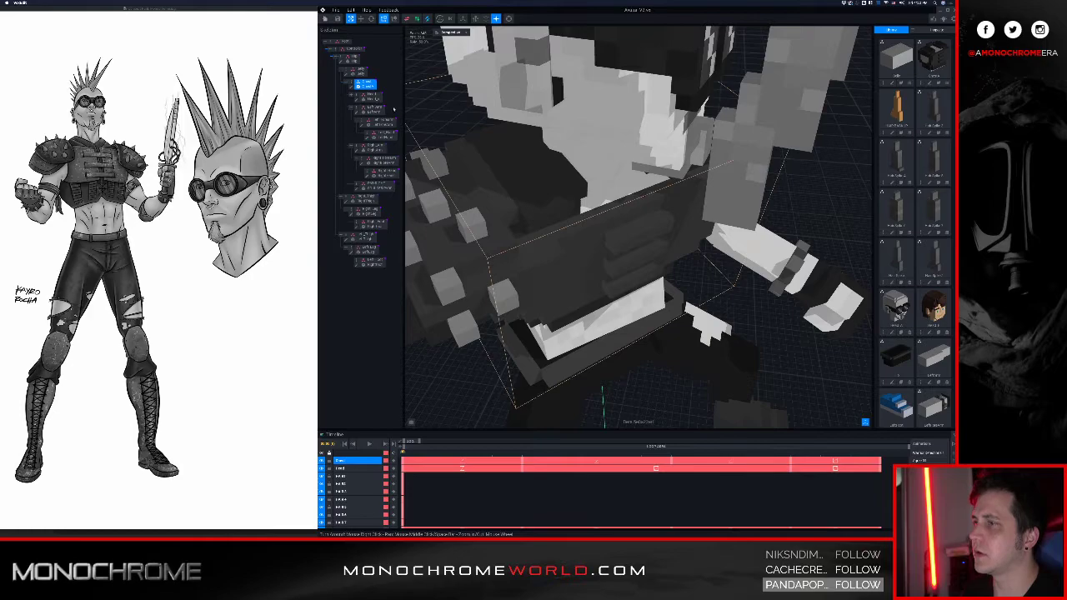
{"action": "double_click", "coordinate": [352, 86]}
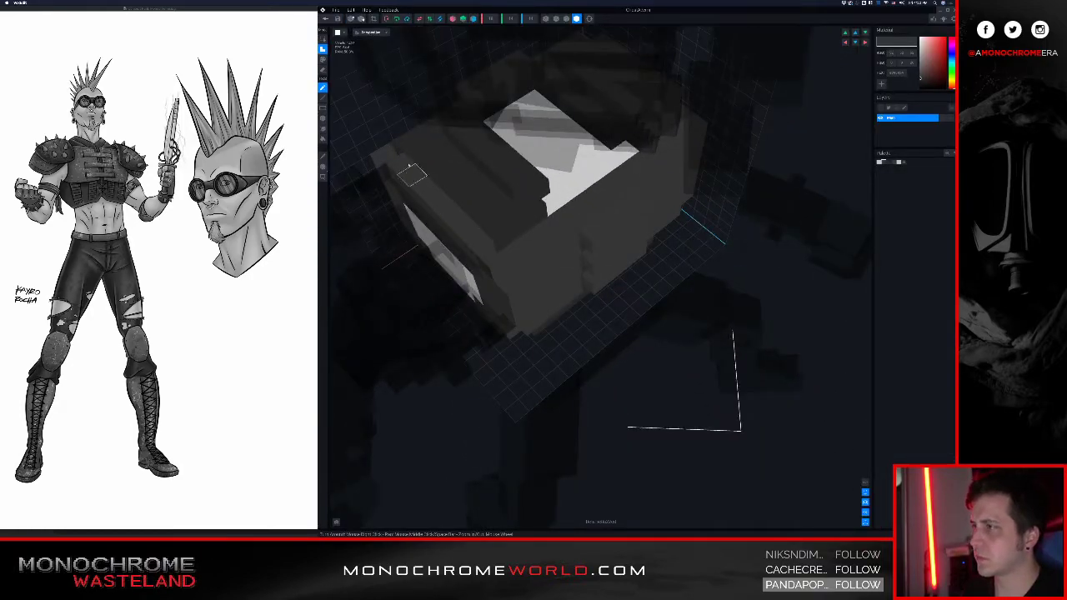
{"action": "right_click_drag", "start_coordinate": [467, 201], "coordinate": [465, 202]}
{"action": "left_click", "coordinate": [325, 19]}
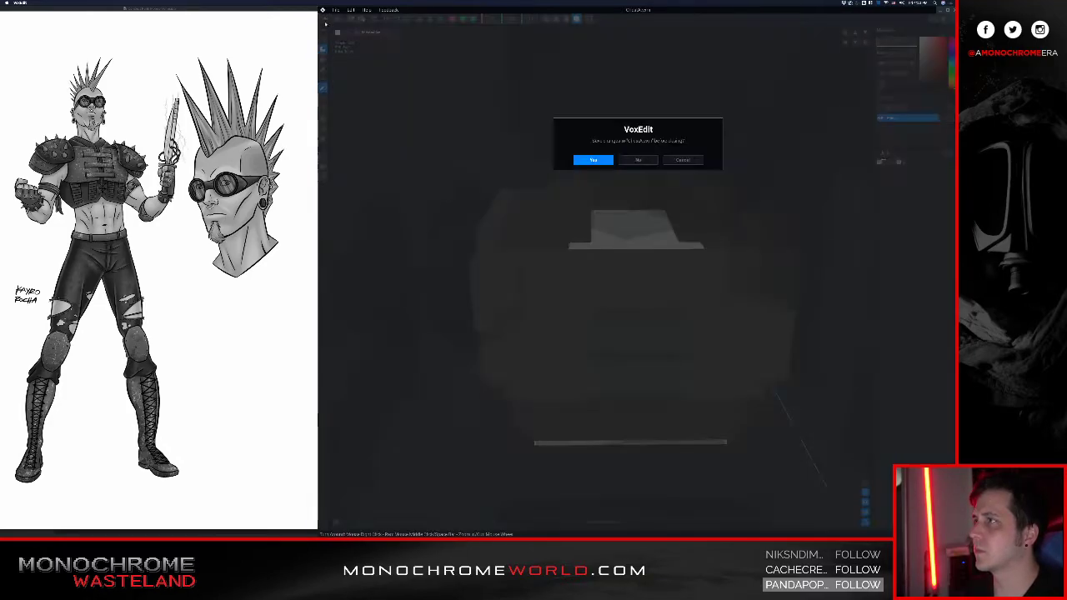
{"action": "left_click", "coordinate": [592, 159]}
- Check the shoulder armor in the current pose and switch to an animation with the character standing upright
{"action": "scroll", "coordinate": [631, 214], "scroll_direction": "up", "scroll_amount": 8}
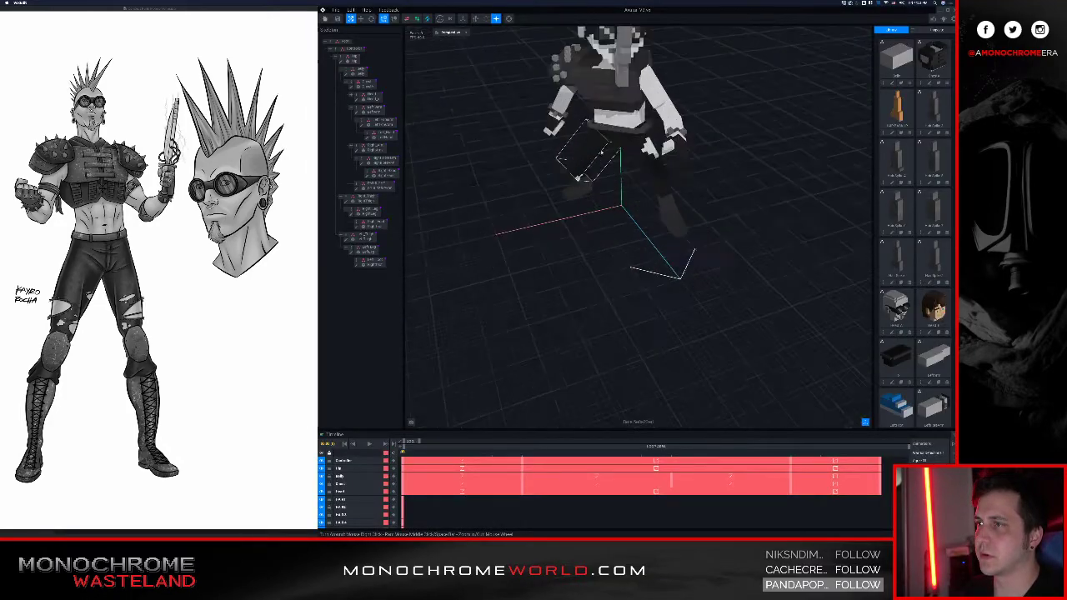
{"action": "right_click_drag", "start_coordinate": [631, 214], "coordinate": [648, 250]}
{"action": "scroll", "coordinate": [669, 238], "scroll_direction": "down", "scroll_amount": 4}
{"action": "scroll", "coordinate": [647, 248], "scroll_direction": "up", "scroll_amount": 5}
{"action": "middle_click_drag", "start_coordinate": [649, 250], "coordinate": [625, 252]}
{"action": "scroll", "coordinate": [927, 452], "scroll_direction": "down", "scroll_amount": 3}
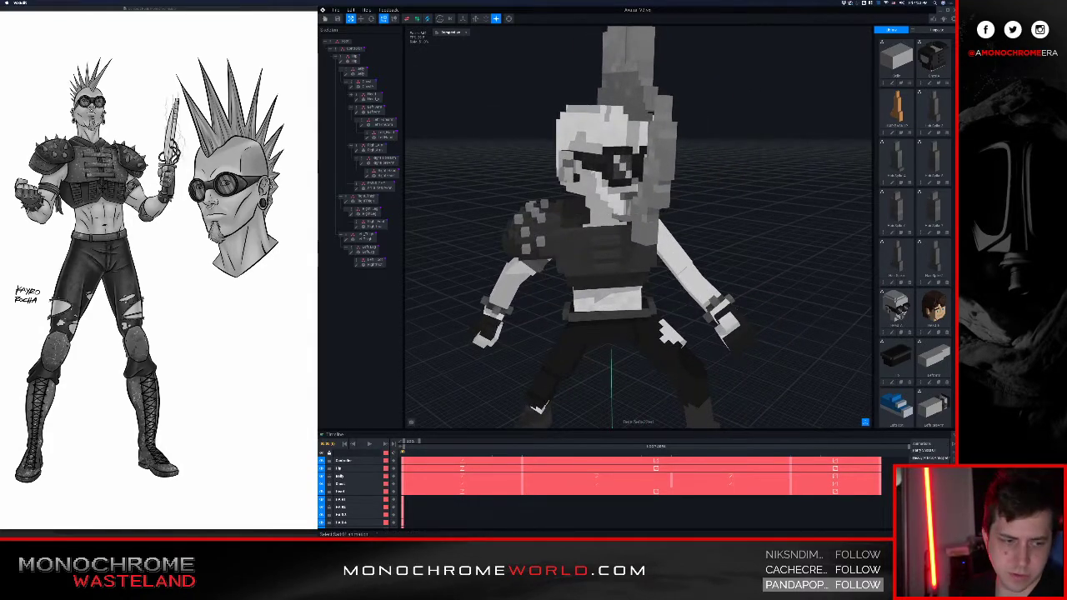
{"action": "scroll", "coordinate": [927, 479], "scroll_direction": "down", "scroll_amount": 5}
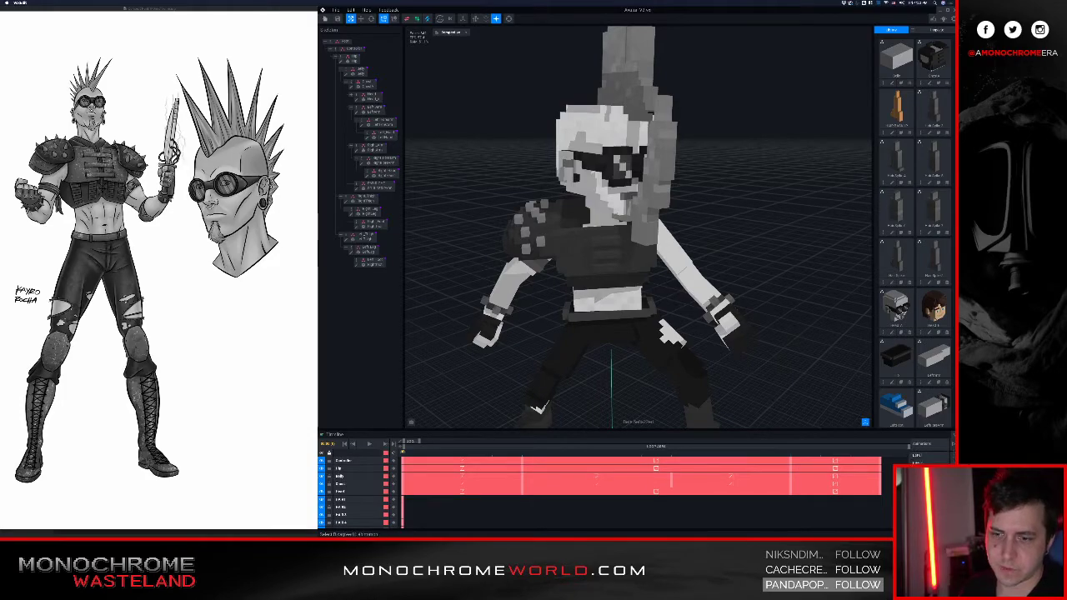
{"action": "left_click", "coordinate": [926, 480]}
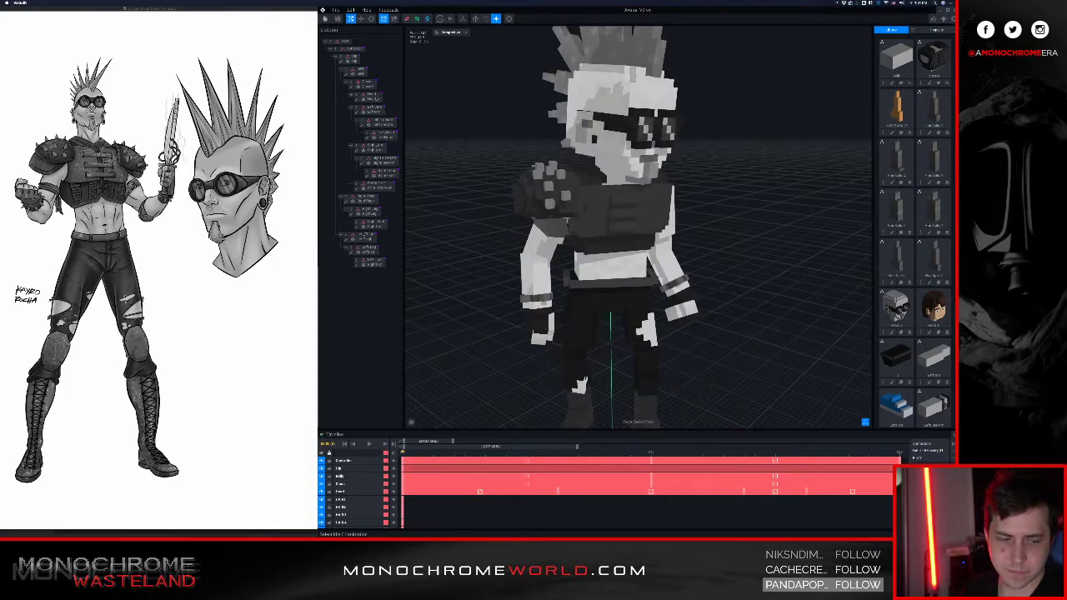
- Open the studded shoulder armor model, recolor its surface around the studs in a darker gray, and save on closing
{"action": "mouse_move", "coordinate": [625, 237]}
{"action": "right_mouse_down"}
{"action": "mouse_move", "coordinate": [582, 198]}
{"action": "mouse_move", "coordinate": [635, 228]}
{"action": "mouse_move", "coordinate": [608, 228]}
{"action": "right_mouse_up"}
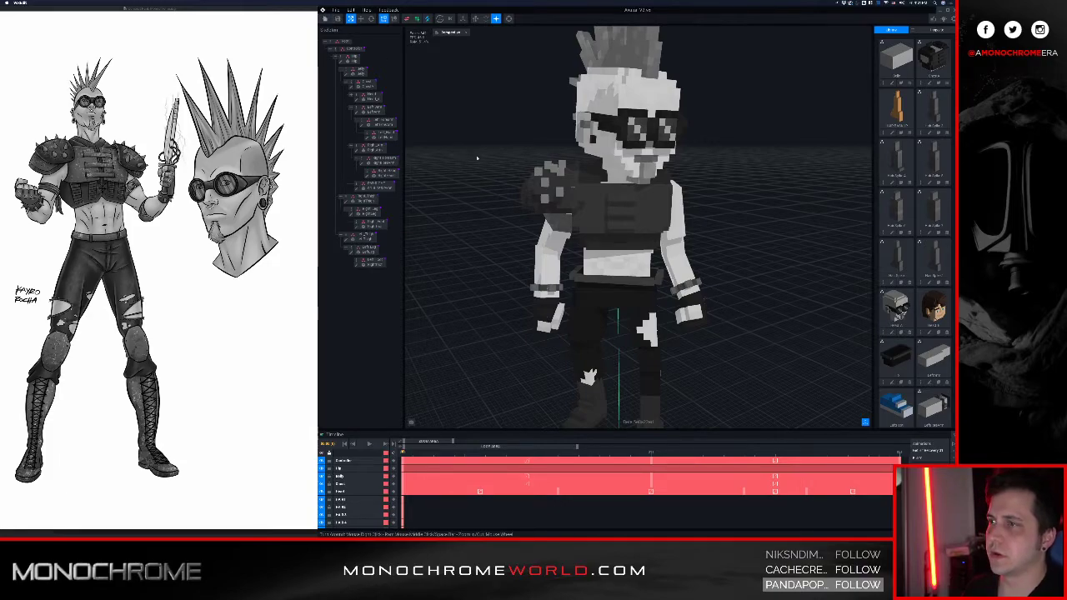
{"action": "right_click_drag", "start_coordinate": [623, 222], "coordinate": [620, 227]}
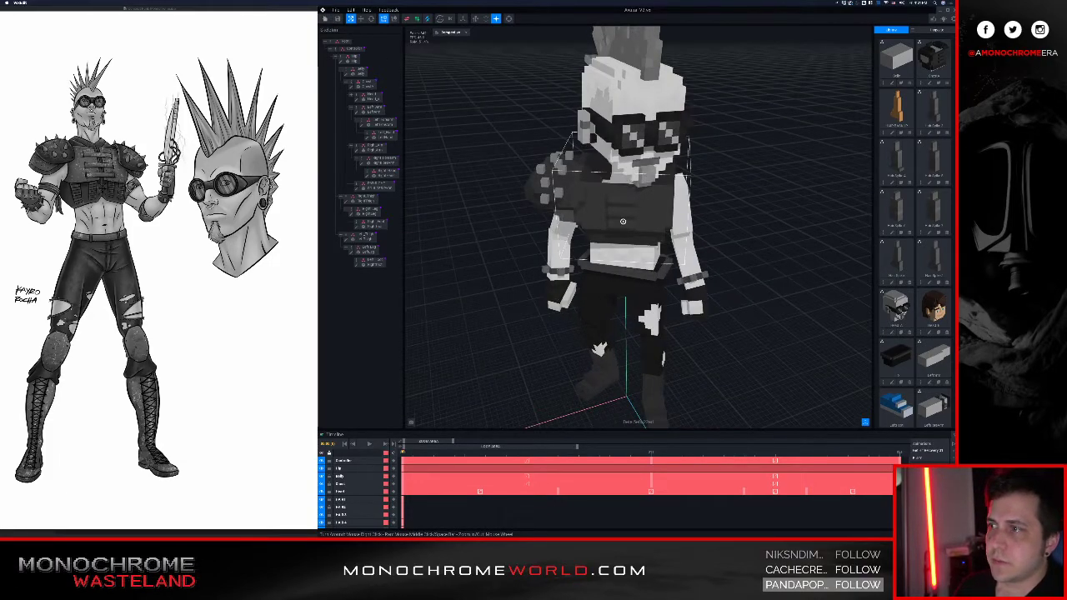
{"action": "scroll", "coordinate": [623, 221], "scroll_direction": "up", "scroll_amount": 5}
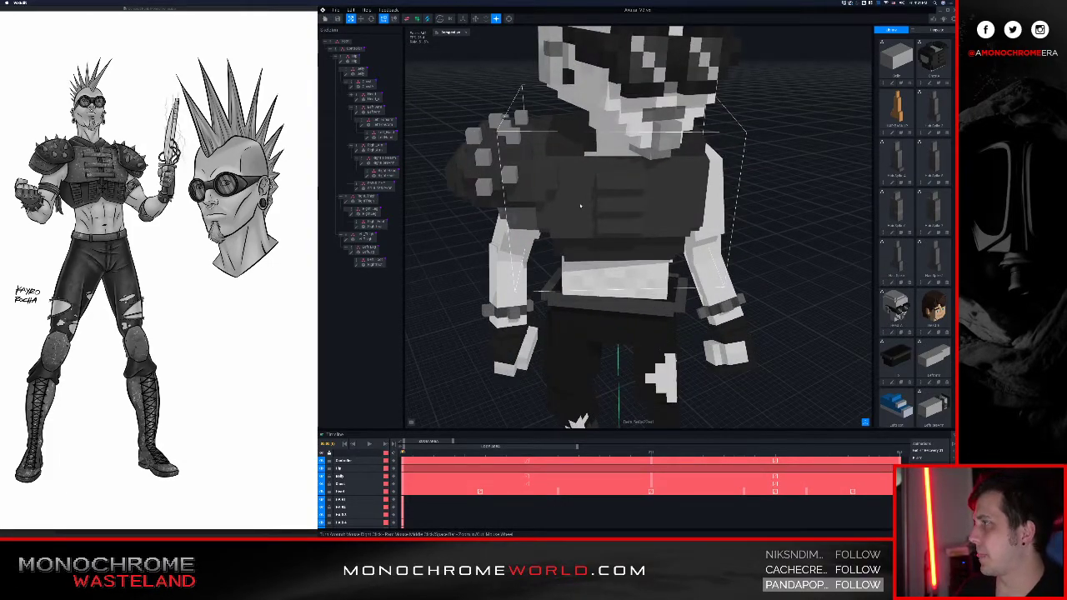
{"action": "scroll", "coordinate": [580, 205], "scroll_direction": "up", "scroll_amount": 3}
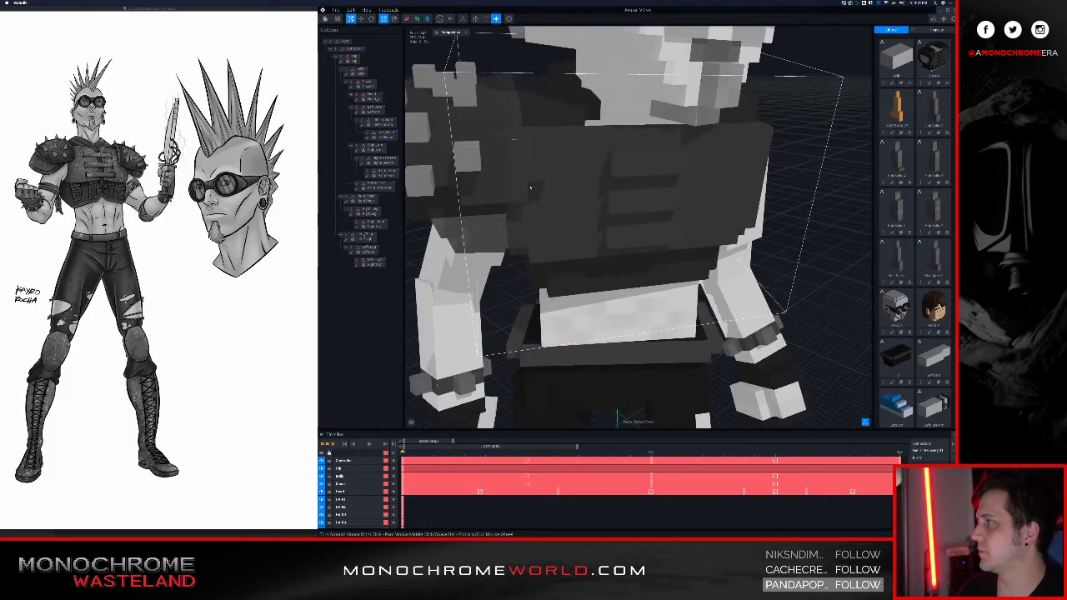
{"action": "scroll", "coordinate": [531, 186], "scroll_direction": "up", "scroll_amount": 4}
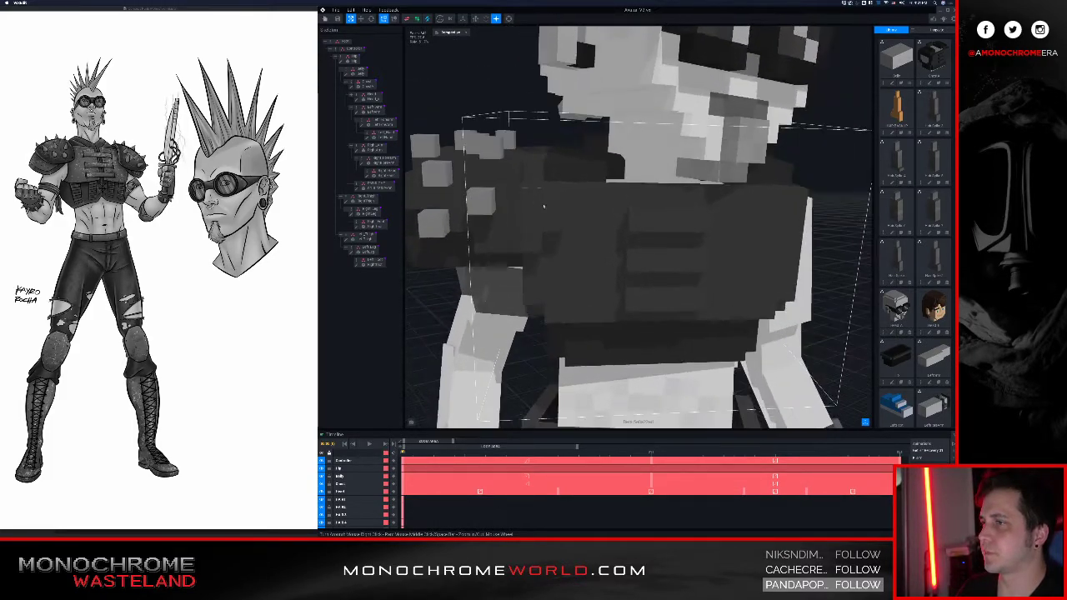
{"action": "scroll", "coordinate": [544, 205], "scroll_direction": "down", "scroll_amount": 3}
{"action": "right_click_drag", "start_coordinate": [547, 203], "coordinate": [500, 199]}
{"action": "left_click", "coordinate": [497, 197]}
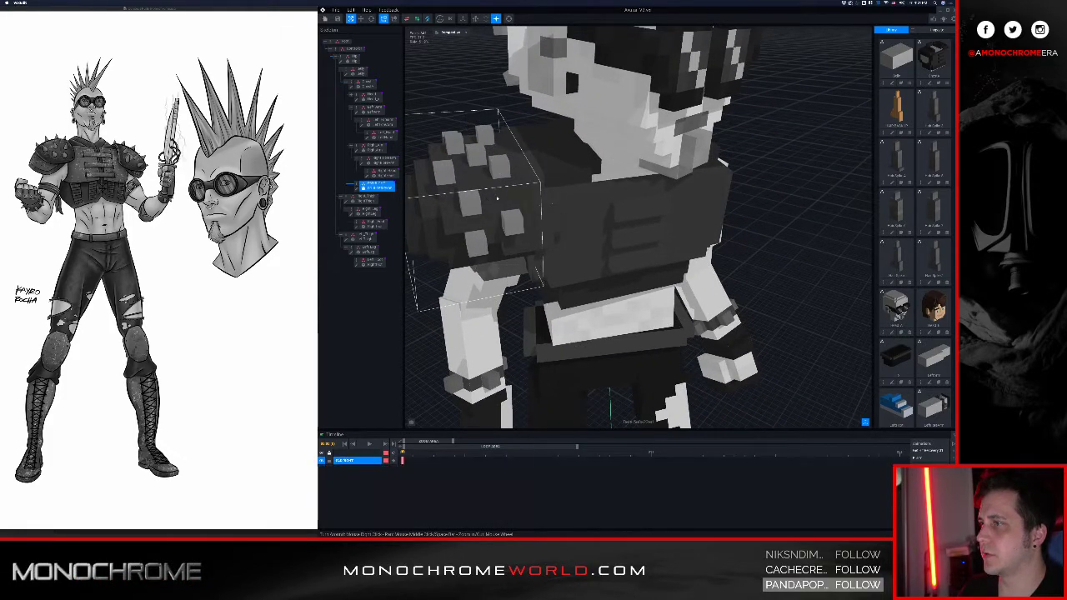
{"action": "left_click", "coordinate": [356, 188]}
{"action": "right_click_drag", "start_coordinate": [546, 280], "coordinate": [585, 285]}
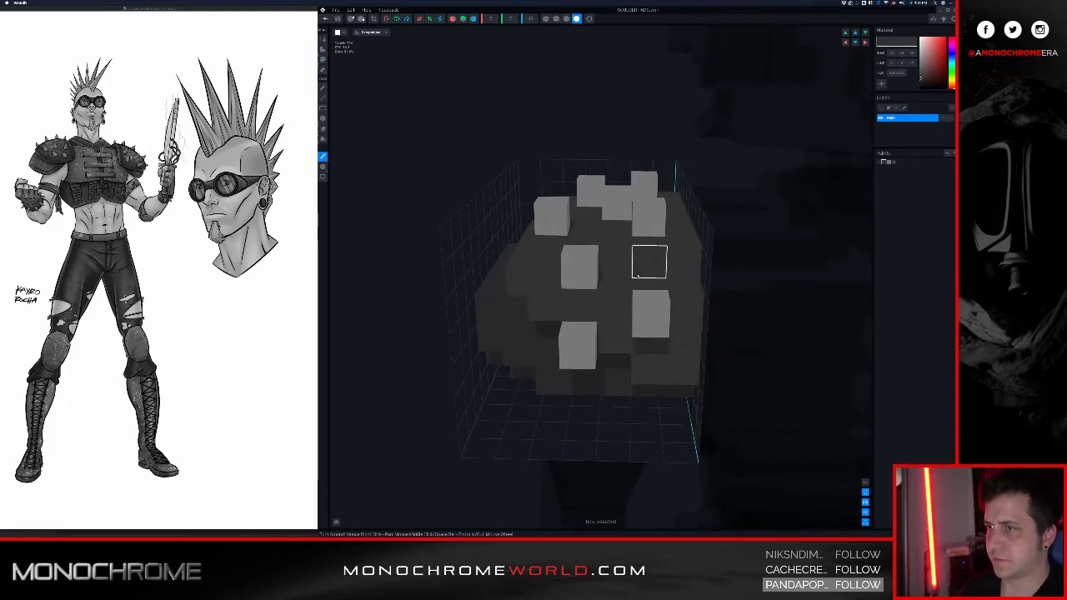
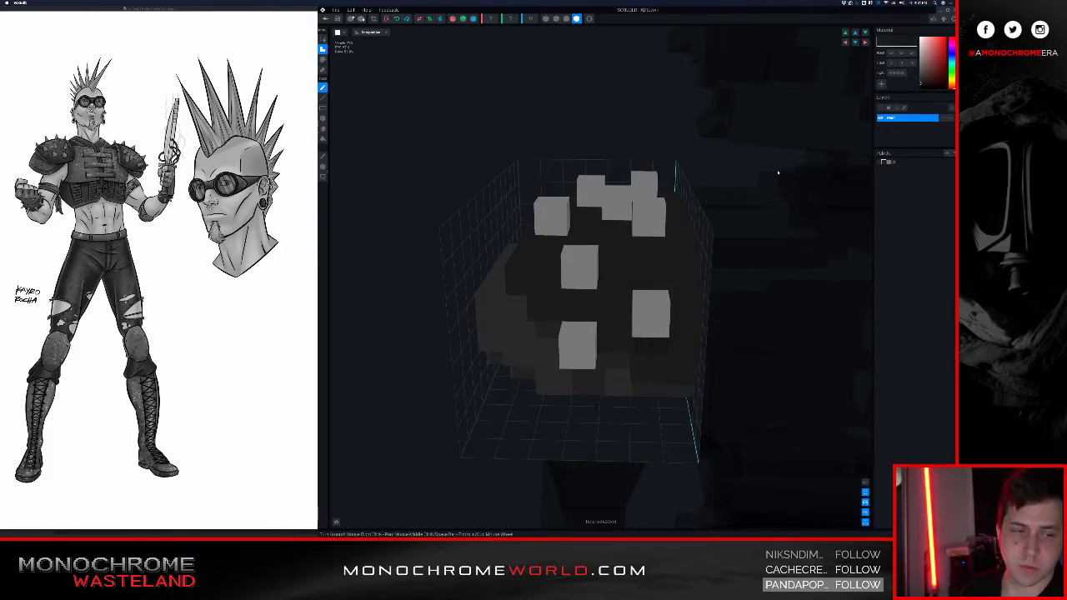
{"action": "left_click", "coordinate": [326, 18]}
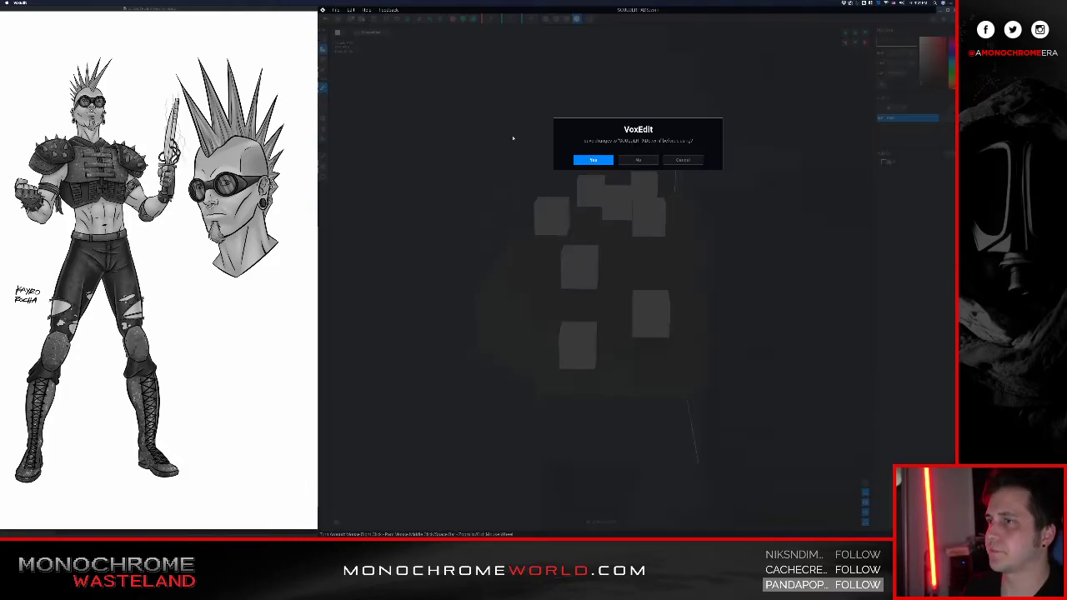
{"action": "left_click", "coordinate": [586, 158]}
- Reopen the chest vest model and paint a darker gray patch on its upper front corner beside the shoulder armor
{"action": "scroll", "coordinate": [619, 110], "scroll_direction": "up", "scroll_amount": 3}
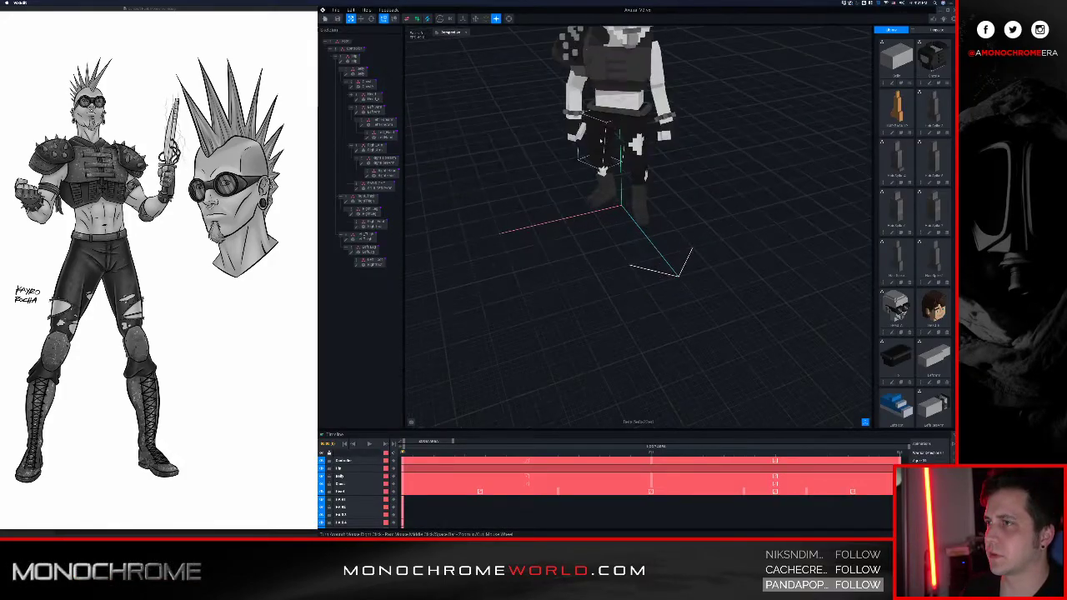
{"action": "scroll", "coordinate": [619, 111], "scroll_direction": "up", "scroll_amount": 8}
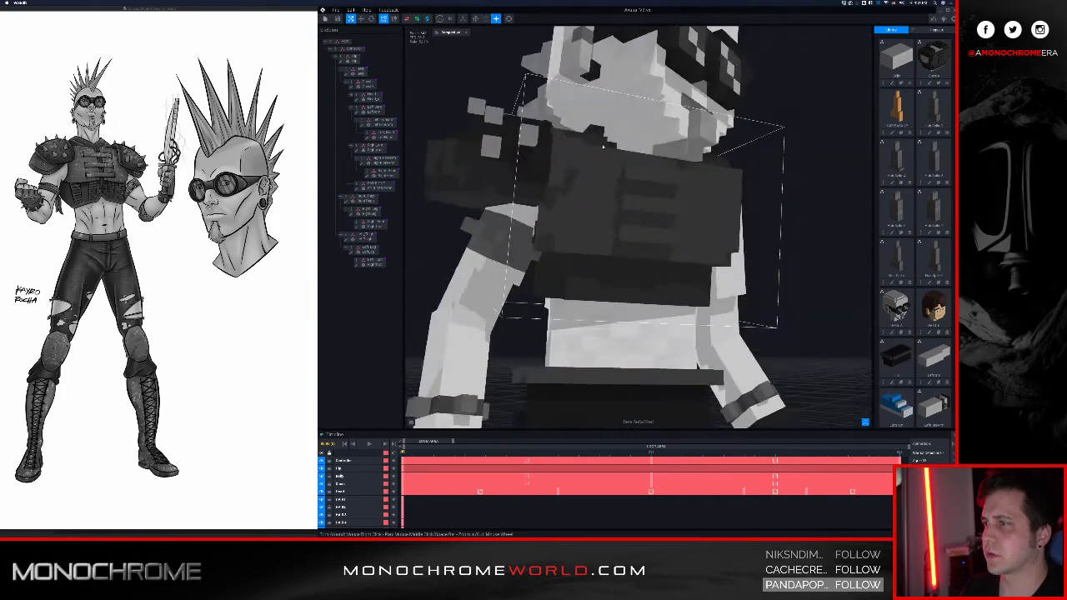
{"action": "right_click_drag", "start_coordinate": [592, 153], "coordinate": [592, 158]}
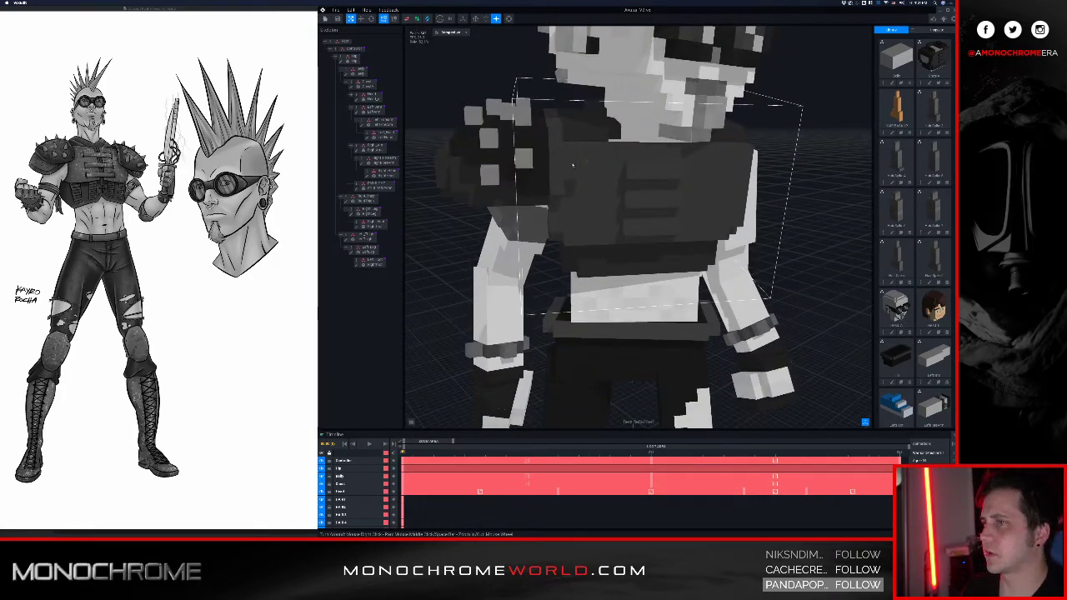
{"action": "left_click", "coordinate": [572, 164]}
{"action": "left_click", "coordinate": [352, 87]}
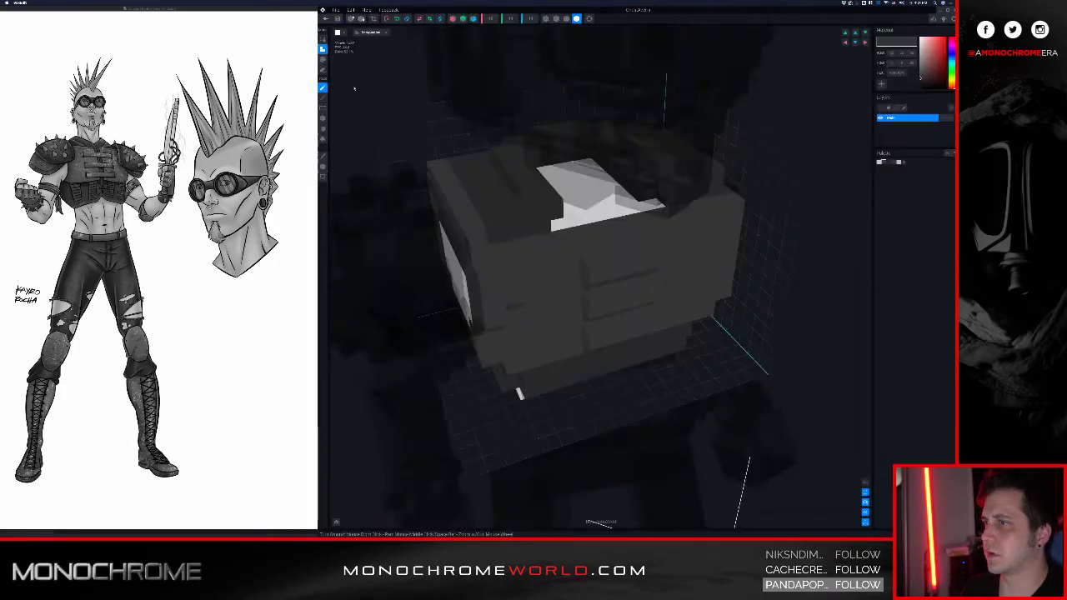
{"action": "right_click_drag", "start_coordinate": [525, 246], "coordinate": [522, 229]}
{"action": "left_click", "coordinate": [903, 162]}
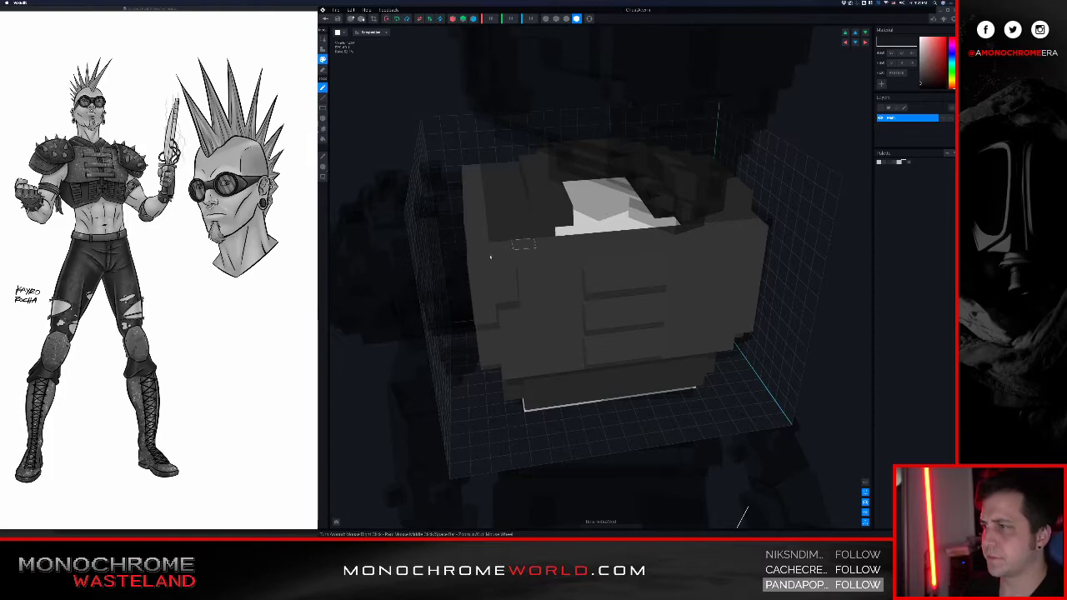
{"action": "left_click_drag", "start_coordinate": [481, 265], "coordinate": [497, 280]}
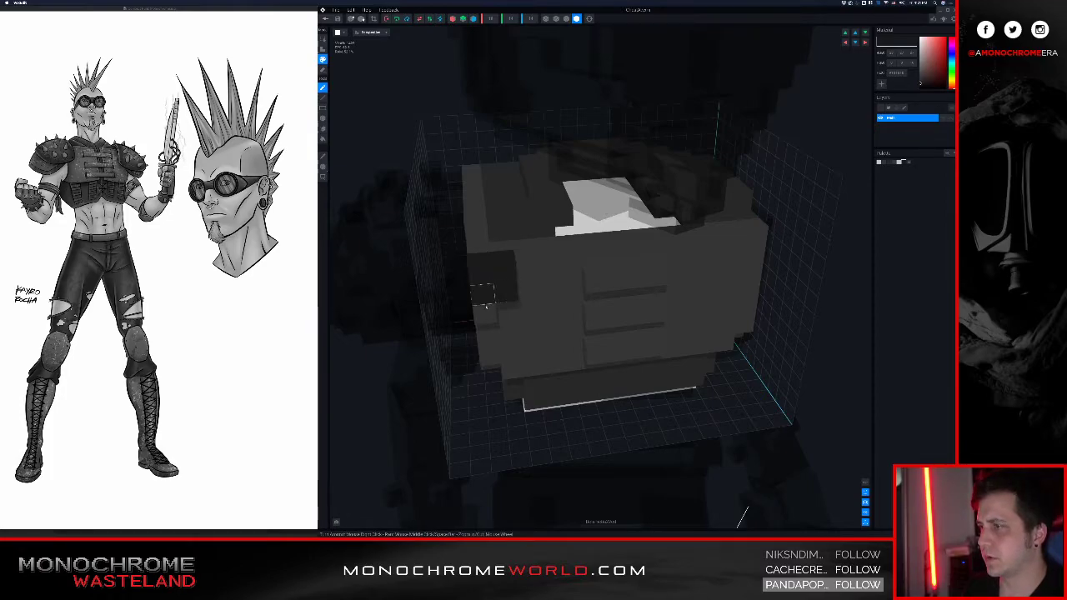
- Check the vest's shaded corner and shoulder strap from above and the side, and save the model on closing
{"action": "right_click_drag", "start_coordinate": [485, 314], "coordinate": [481, 273]}
{"action": "right_click_drag", "start_coordinate": [519, 333], "coordinate": [493, 326]}
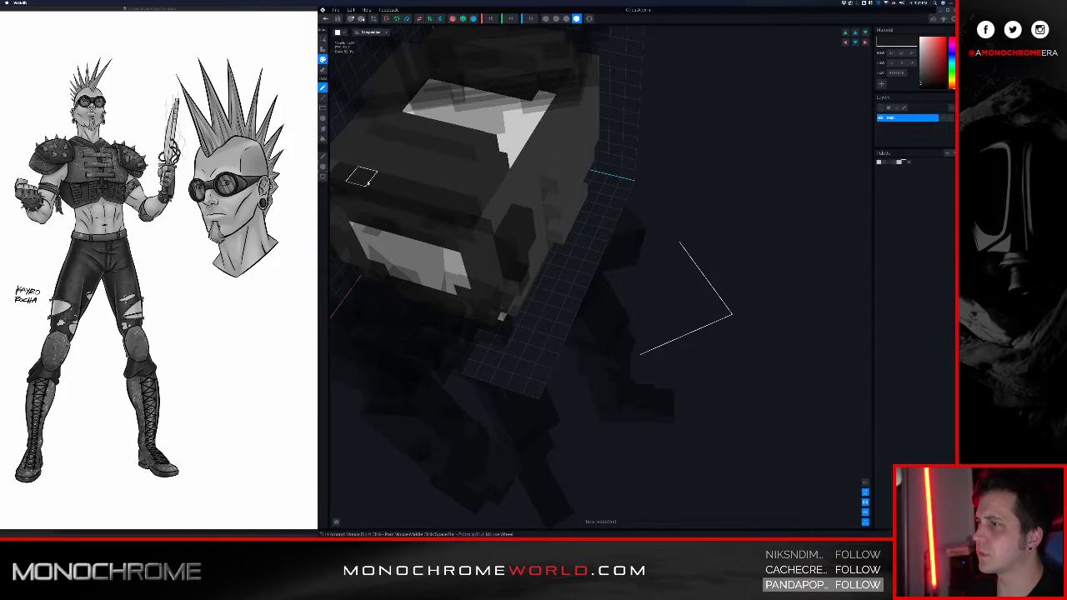
{"action": "scroll", "coordinate": [367, 182], "scroll_direction": "down", "scroll_amount": 1}
{"action": "middle_click_drag", "start_coordinate": [368, 183], "coordinate": [434, 185]}
{"action": "right_click_drag", "start_coordinate": [422, 184], "coordinate": [450, 219]}
{"action": "scroll", "coordinate": [500, 234], "scroll_direction": "up", "scroll_amount": 5}
{"action": "scroll", "coordinate": [505, 250], "scroll_direction": "down", "scroll_amount": 3}
{"action": "right_click_drag", "start_coordinate": [507, 258], "coordinate": [506, 356]}
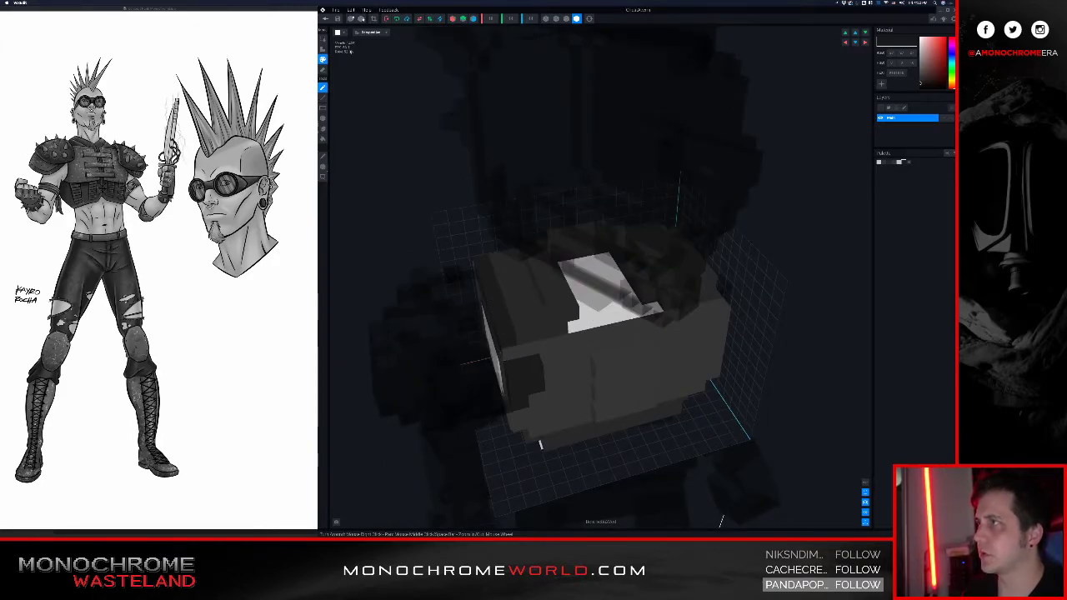
{"action": "left_click", "coordinate": [325, 19]}
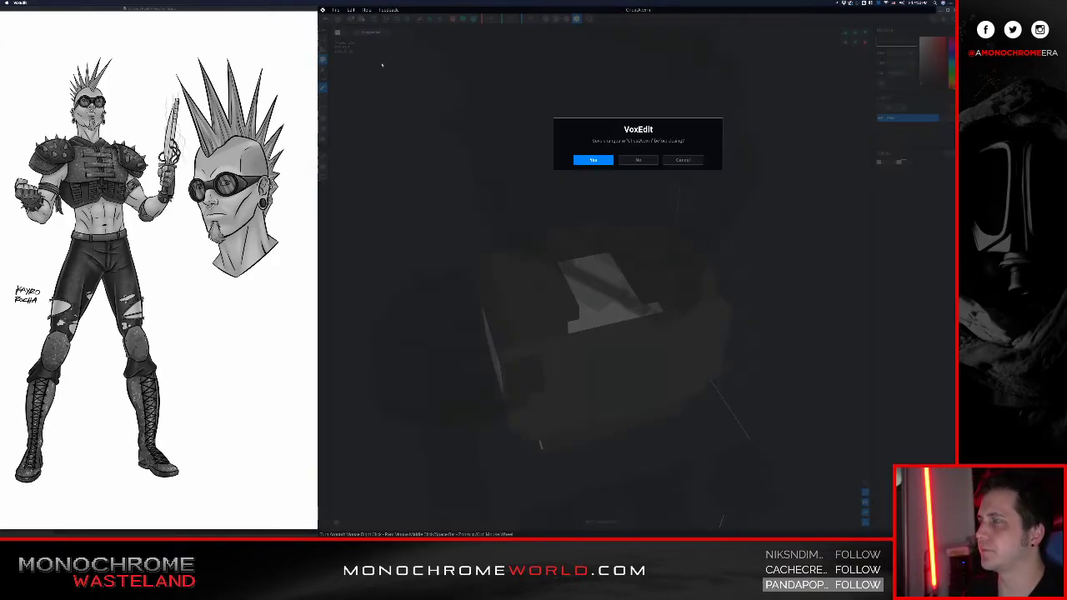
{"action": "left_click", "coordinate": [591, 160]}
- Examine the shading of the shoulder armor and vest on the character from the front, side and back
{"action": "scroll", "coordinate": [614, 191], "scroll_direction": "up", "scroll_amount": 8}
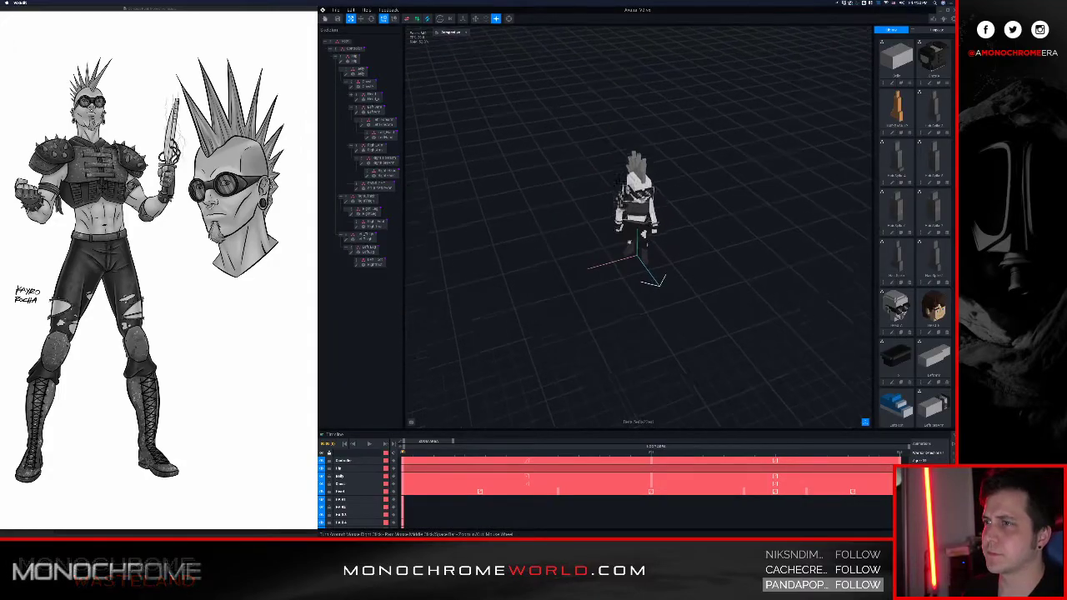
{"action": "scroll", "coordinate": [570, 241], "scroll_direction": "up", "scroll_amount": 10}
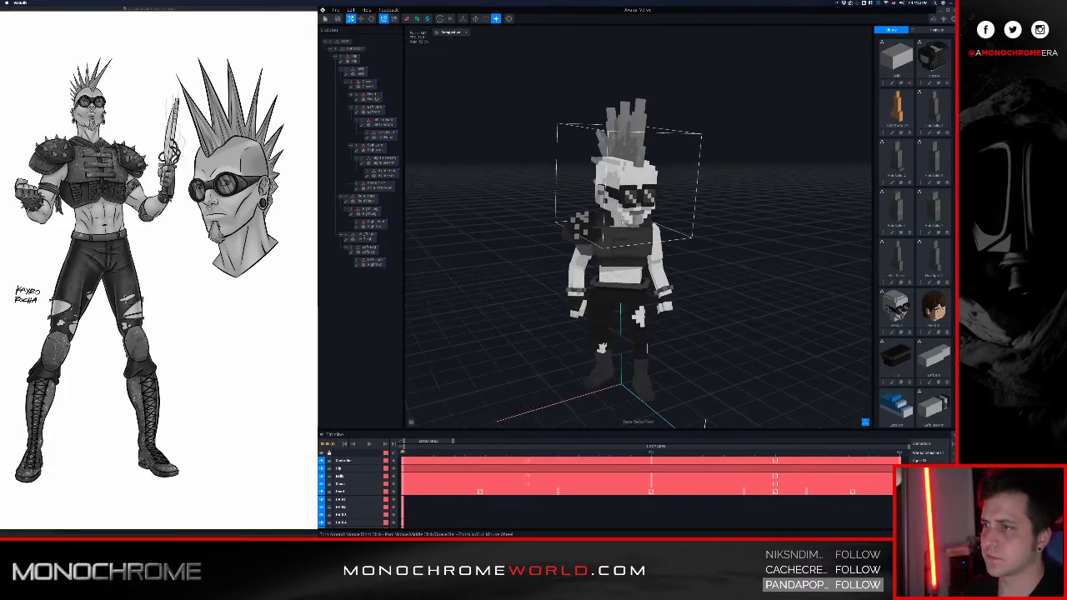
{"action": "right_click_drag", "start_coordinate": [570, 241], "coordinate": [549, 314]}
{"action": "scroll", "coordinate": [534, 242], "scroll_direction": "up", "scroll_amount": 5}
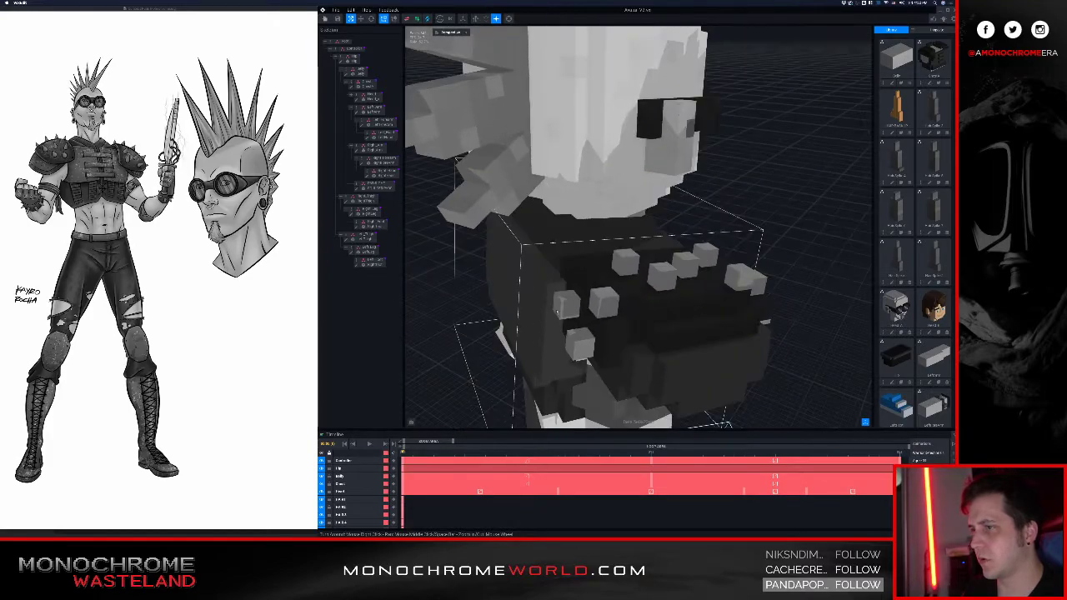
{"action": "right_click_drag", "start_coordinate": [606, 291], "coordinate": [544, 317]}
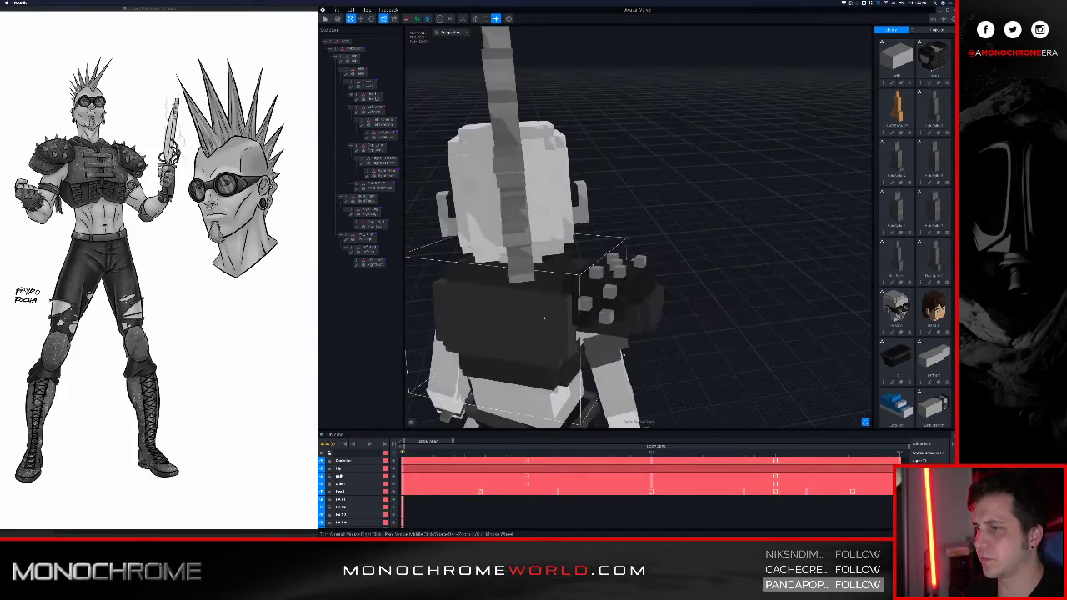
- Open the chest vest model, inspect its shoulder corners from the back and front, and save it on closing
{"action": "left_click", "coordinate": [543, 318]}
{"action": "left_click", "coordinate": [352, 87]}
{"action": "right_click_drag", "start_coordinate": [504, 181], "coordinate": [638, 307]}
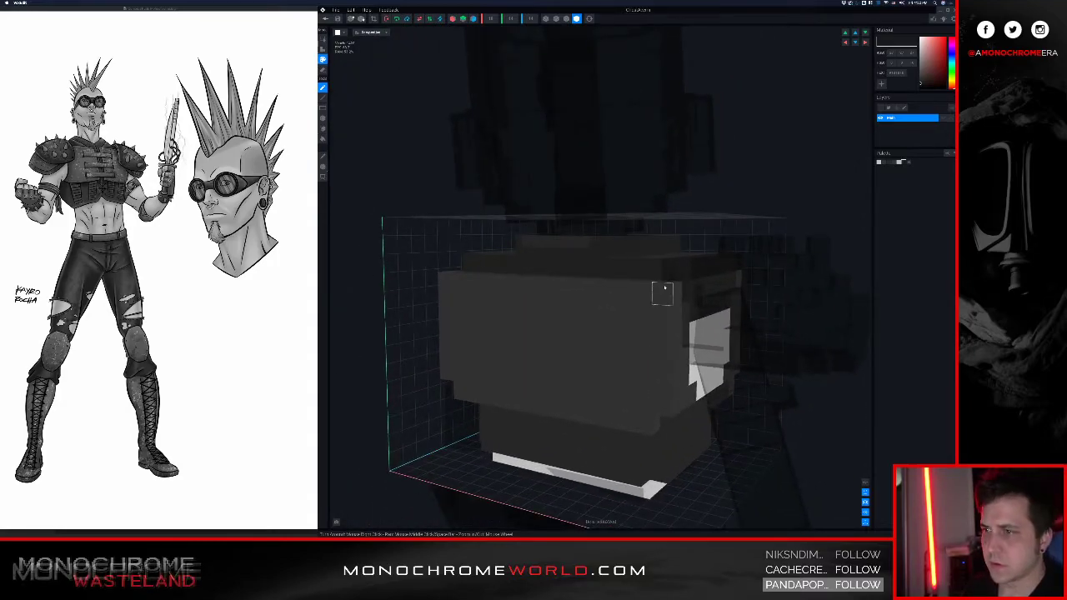
{"action": "right_click_drag", "start_coordinate": [669, 306], "coordinate": [703, 277]}
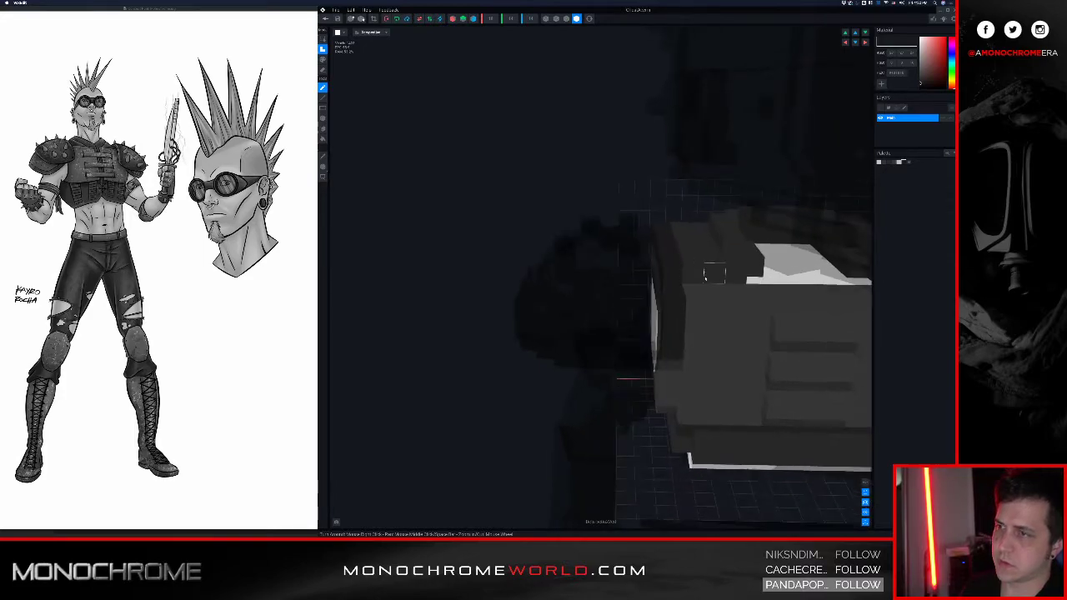
{"action": "left_click", "coordinate": [328, 20]}
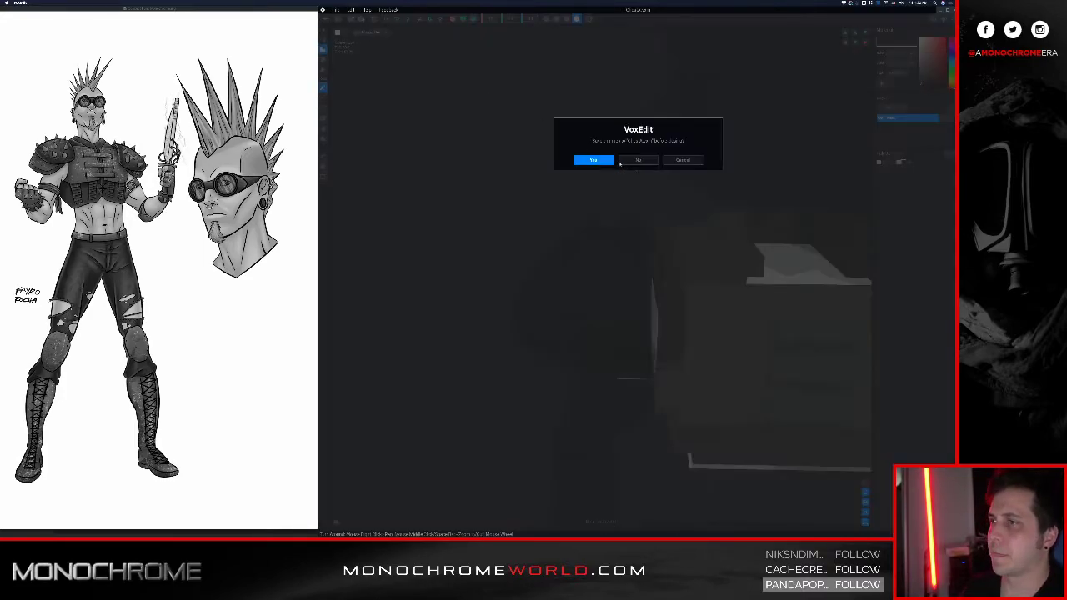
{"action": "left_click", "coordinate": [594, 160]}
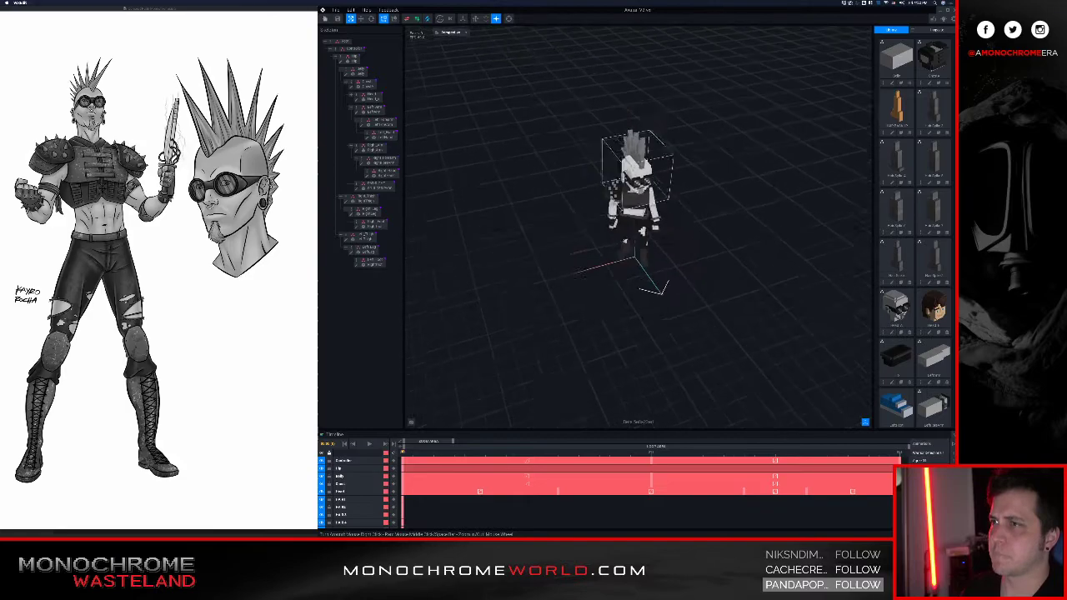
- Select the studded shoulder armor on the character and open its model for editing
{"action": "scroll", "coordinate": [661, 225], "scroll_direction": "up", "scroll_amount": 5}
{"action": "right_click_drag", "start_coordinate": [661, 225], "coordinate": [621, 158]}
{"action": "scroll", "coordinate": [661, 241], "scroll_direction": "up", "scroll_amount": 2}
{"action": "middle_click_drag", "start_coordinate": [728, 421], "coordinate": [661, 346]}
{"action": "right_click_drag", "start_coordinate": [660, 345], "coordinate": [612, 325]}
{"action": "scroll", "coordinate": [602, 321], "scroll_direction": "down", "scroll_amount": 3}
{"action": "left_click", "coordinate": [613, 325]}
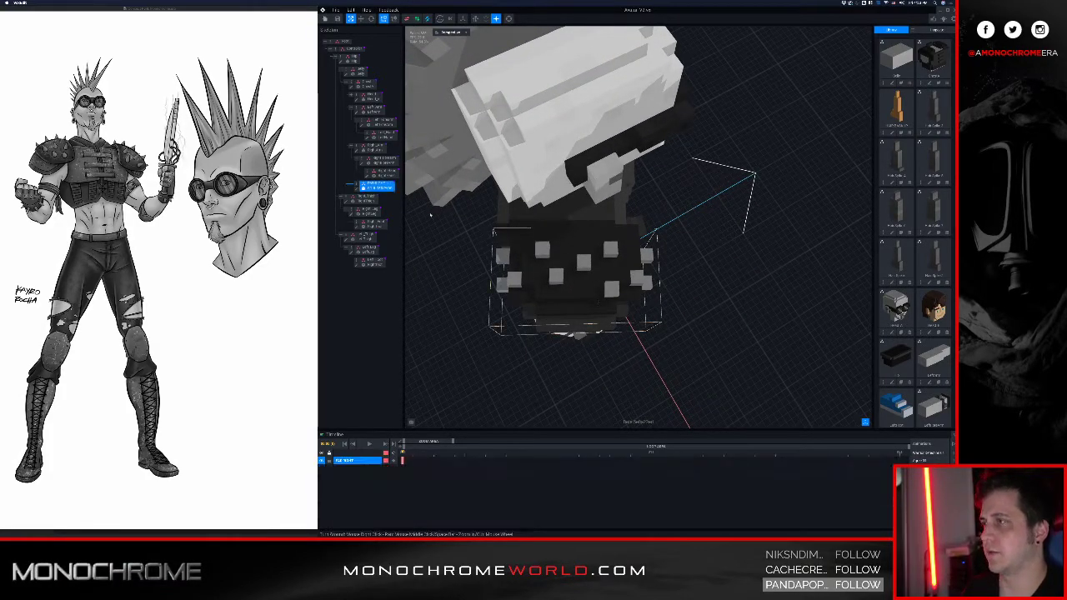
{"action": "key", "text": "Tab"}
- Shift the box around the shoulder armor's central stud slightly along the blue axis, and save the model on closing
{"action": "right_click_drag", "start_coordinate": [586, 280], "coordinate": [557, 262]}
{"action": "scroll", "coordinate": [520, 245], "scroll_direction": "down", "scroll_amount": 2}
{"action": "middle_click_drag", "start_coordinate": [454, 206], "coordinate": [531, 253]}
{"action": "left_click", "coordinate": [324, 167]}
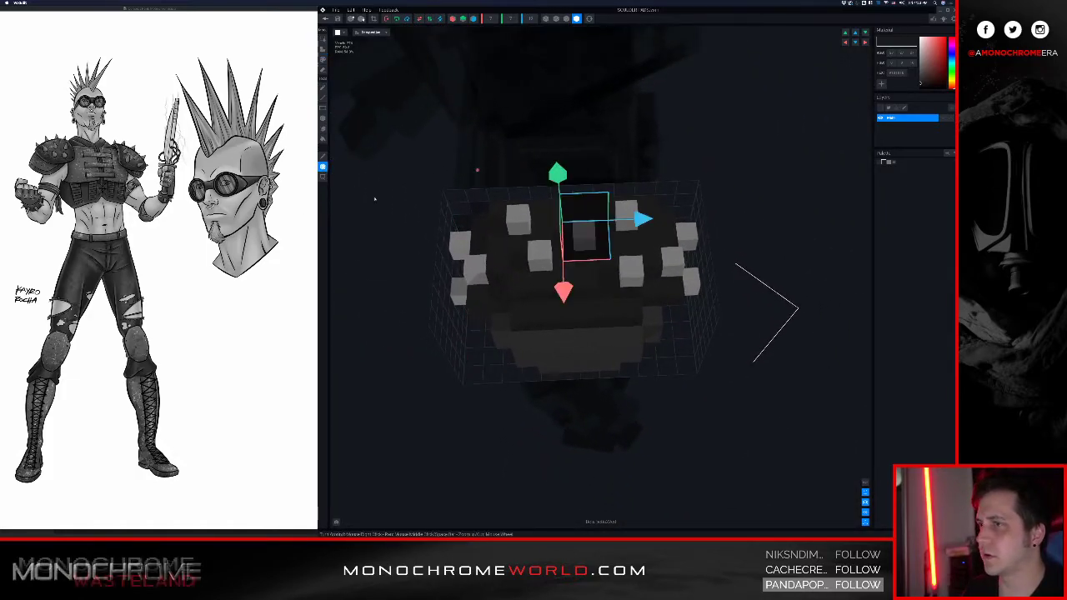
{"action": "left_click_drag", "start_coordinate": [644, 223], "coordinate": [656, 223]}
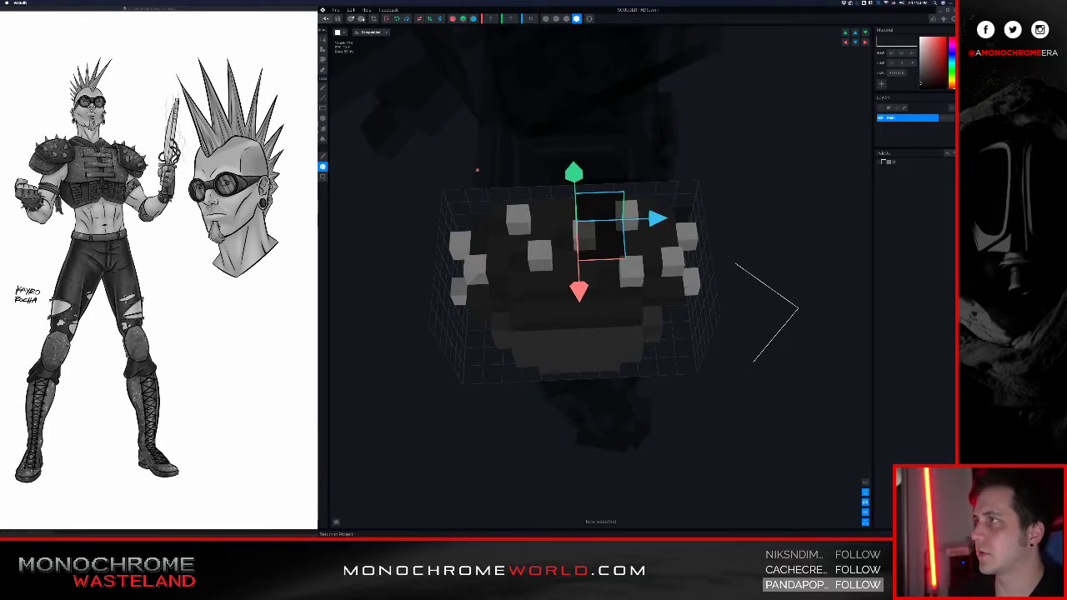
{"action": "left_click", "coordinate": [325, 19]}
{"action": "left_click", "coordinate": [592, 160]}
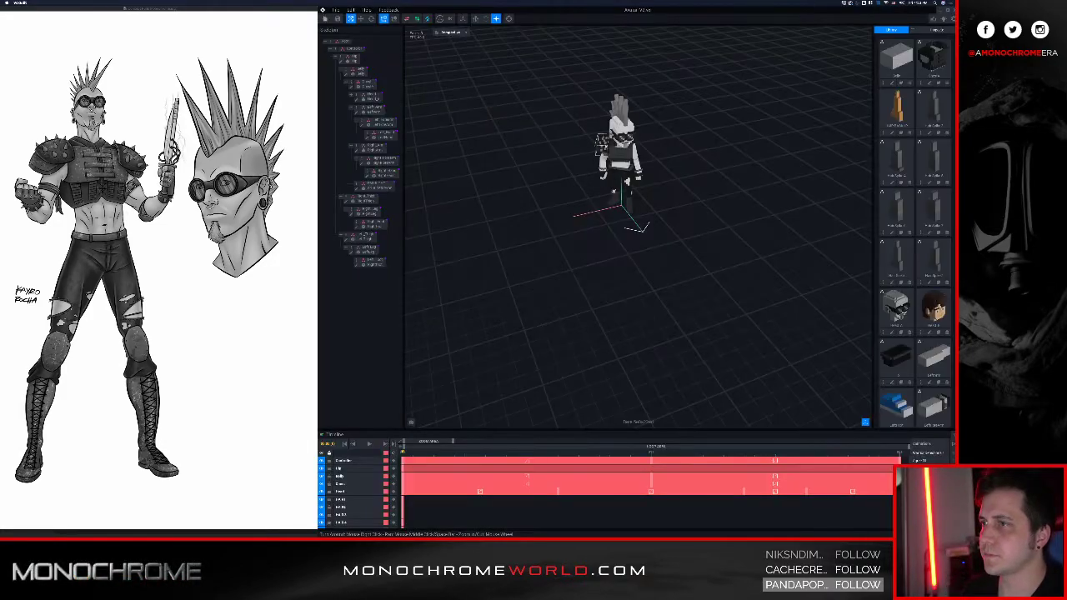
- Open the avatar's chest piece for voxel editing
{"action": "scroll", "coordinate": [615, 191], "scroll_direction": "up", "scroll_amount": 6}
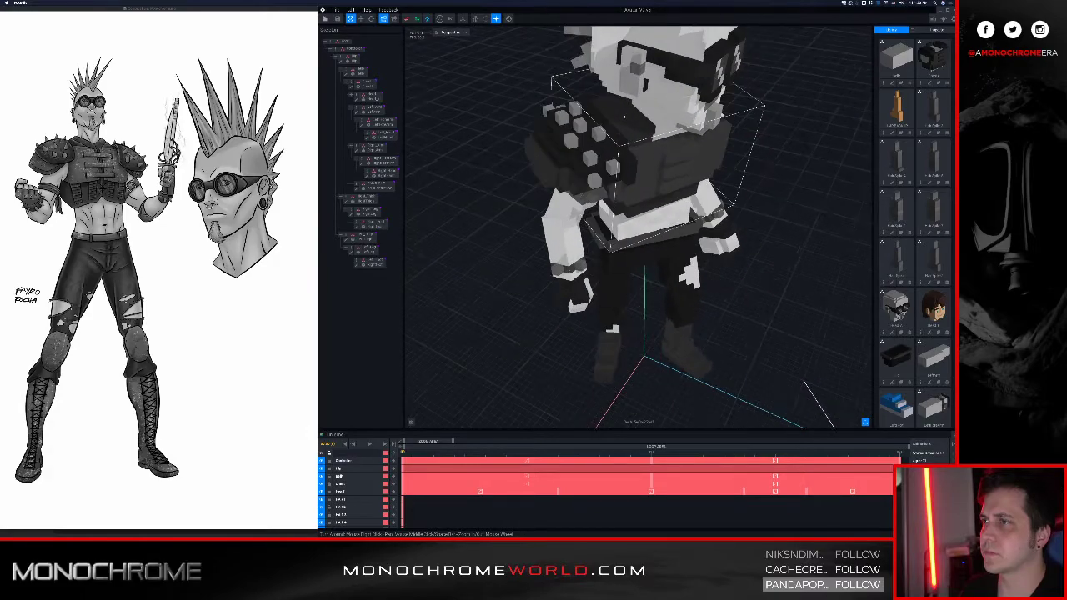
{"action": "scroll", "coordinate": [622, 117], "scroll_direction": "up", "scroll_amount": 3}
{"action": "right_click_drag", "start_coordinate": [603, 118], "coordinate": [656, 208]}
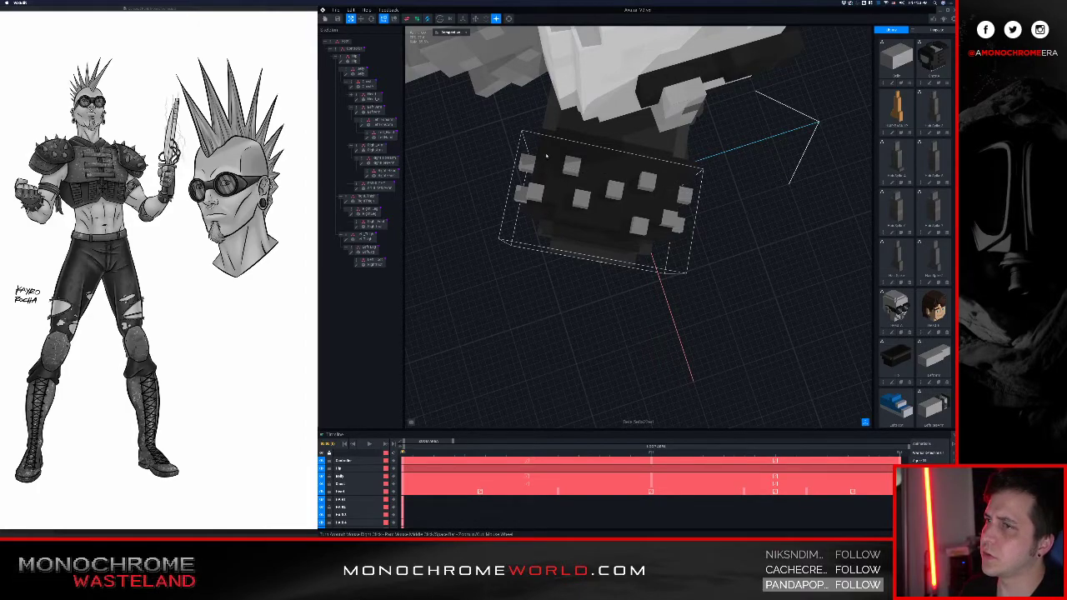
{"action": "scroll", "coordinate": [548, 150], "scroll_direction": "up", "scroll_amount": 3}
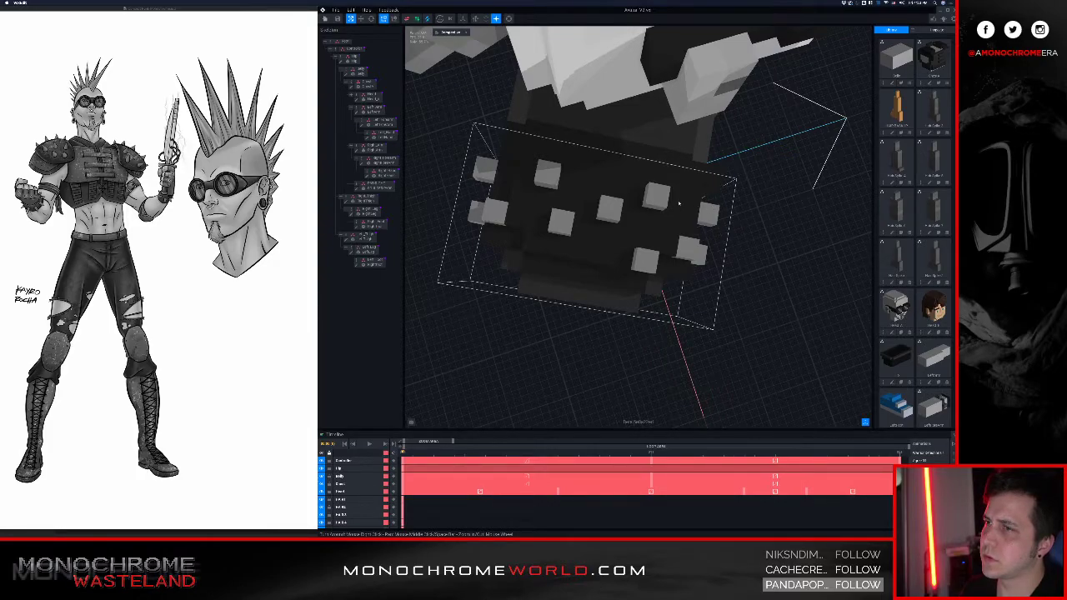
{"action": "right_click_drag", "start_coordinate": [679, 203], "coordinate": [621, 171]}
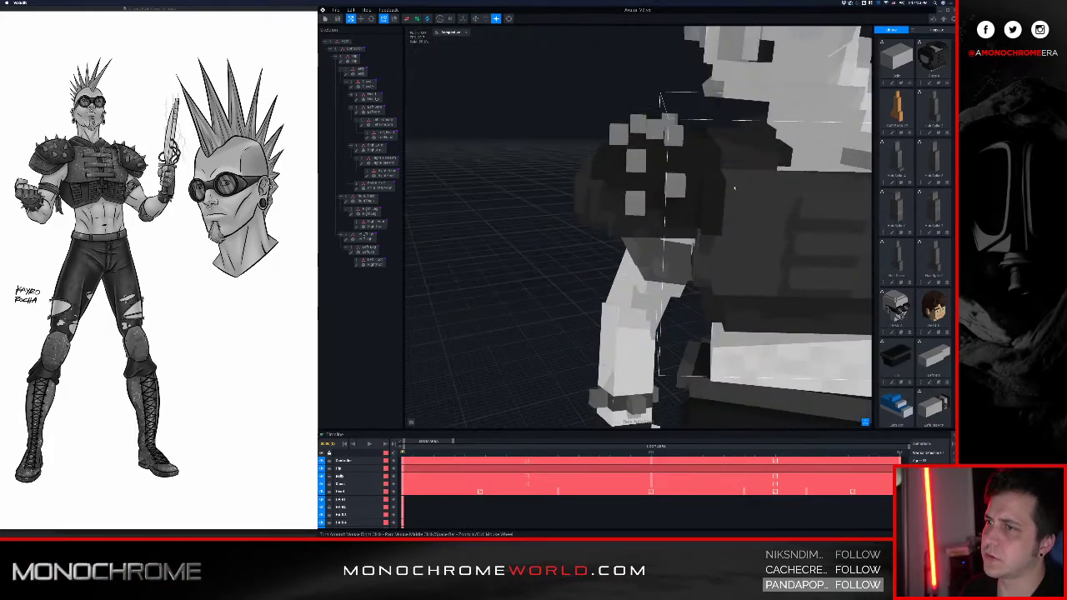
{"action": "left_click", "coordinate": [618, 170]}
{"action": "left_click", "coordinate": [351, 88]}
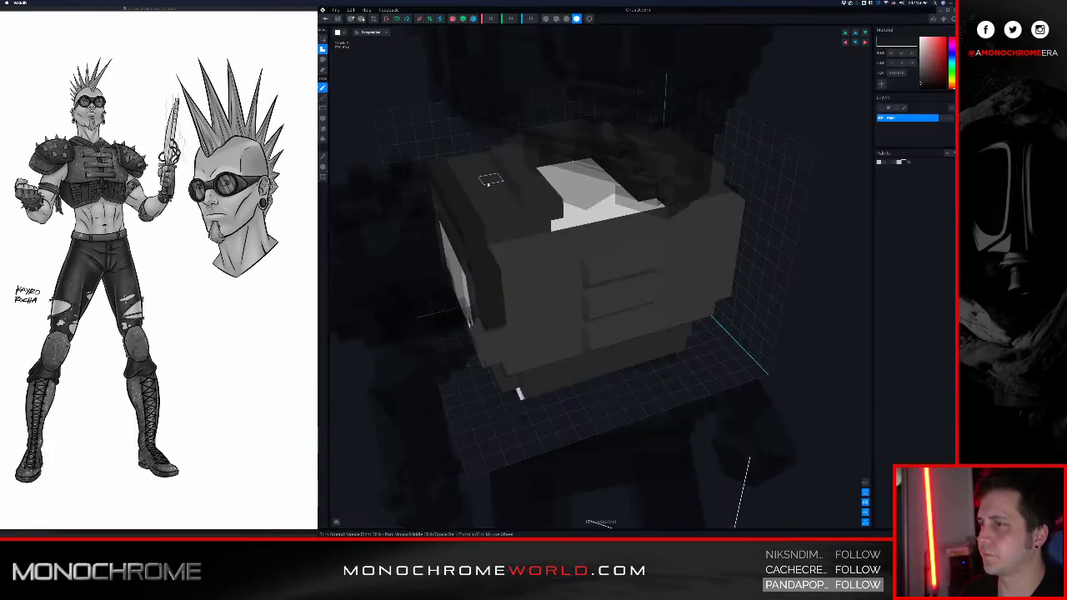
- Erase the voxels along both upper outer edges of the chest's front
{"action": "right_click_drag", "start_coordinate": [498, 233], "coordinate": [505, 244]}
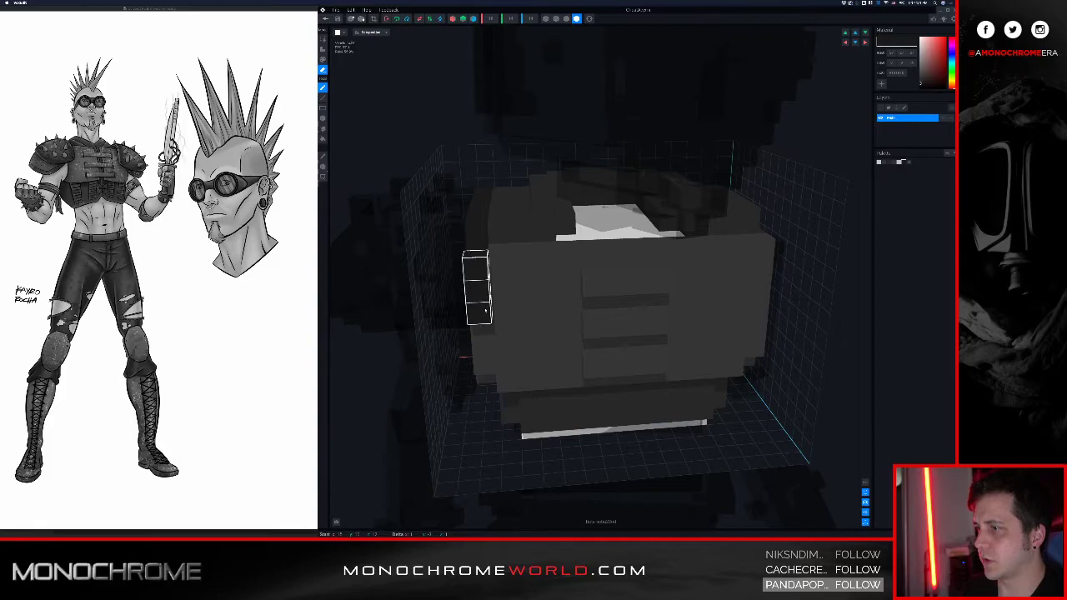
{"action": "right_click_drag", "start_coordinate": [515, 291], "coordinate": [596, 273]}
{"action": "left_click_drag", "start_coordinate": [699, 293], "coordinate": [697, 219]}
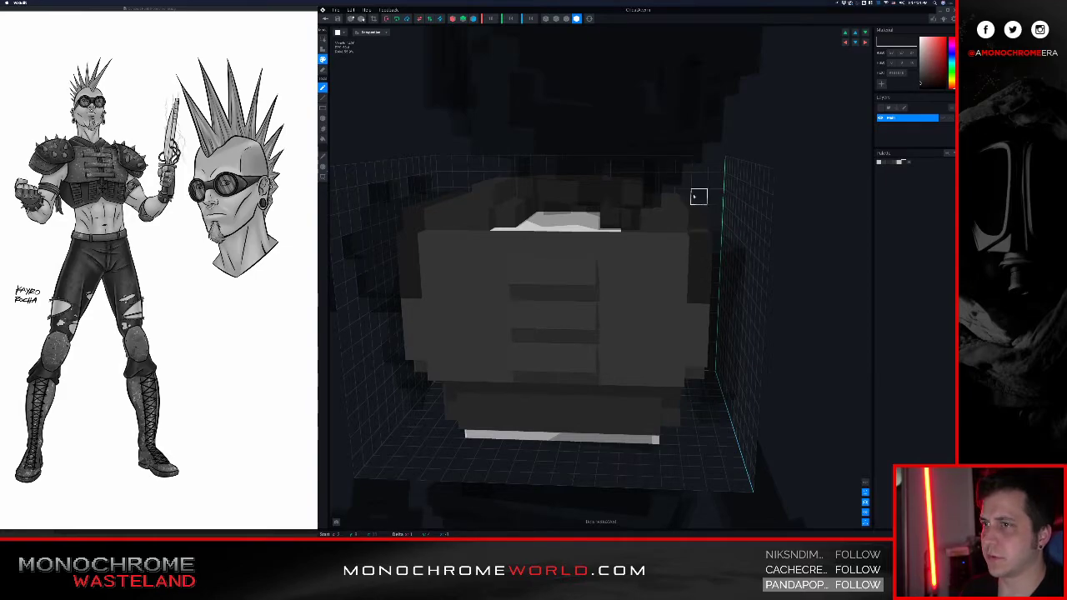
- Paint the exposed voxels at the chest's arm opening dark, and save and close the chest model
{"action": "right_click_drag", "start_coordinate": [693, 221], "coordinate": [642, 267]}
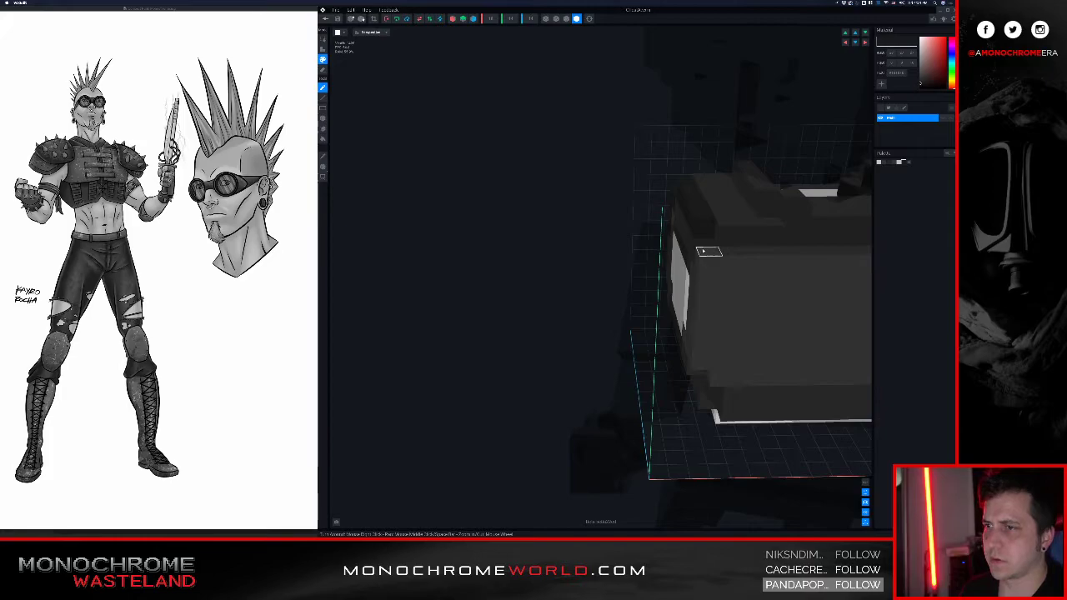
{"action": "left_click_drag", "start_coordinate": [704, 286], "coordinate": [706, 306]}
{"action": "mouse_move", "coordinate": [771, 271]}
{"action": "right_mouse_down"}
{"action": "mouse_move", "coordinate": [631, 252]}
{"action": "mouse_move", "coordinate": [707, 300]}
{"action": "right_mouse_up"}
{"action": "scroll", "coordinate": [682, 273], "scroll_direction": "down", "scroll_amount": 5}
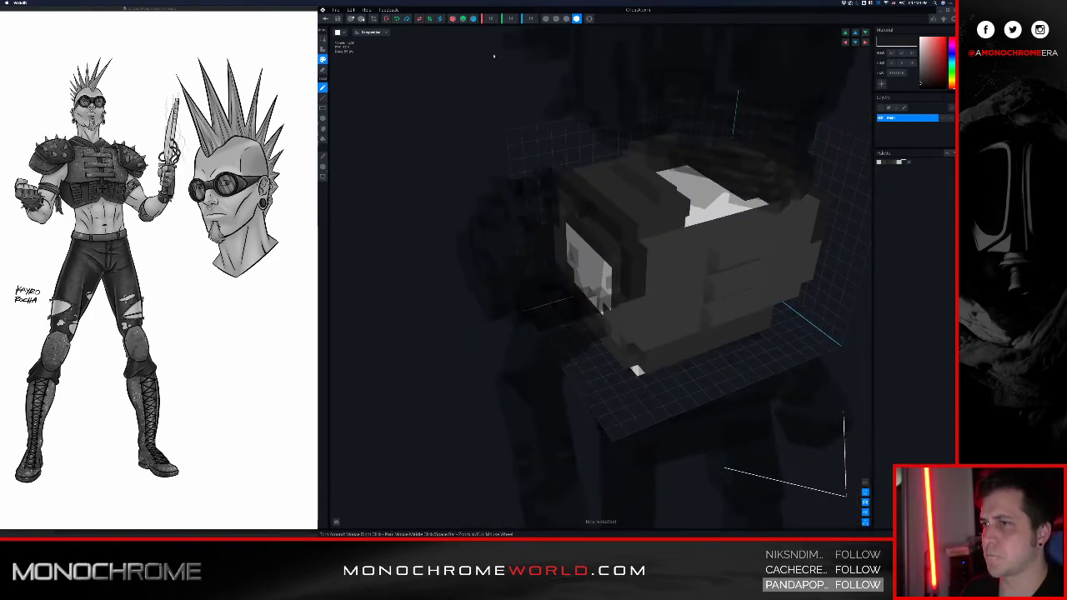
{"action": "left_click", "coordinate": [326, 18]}
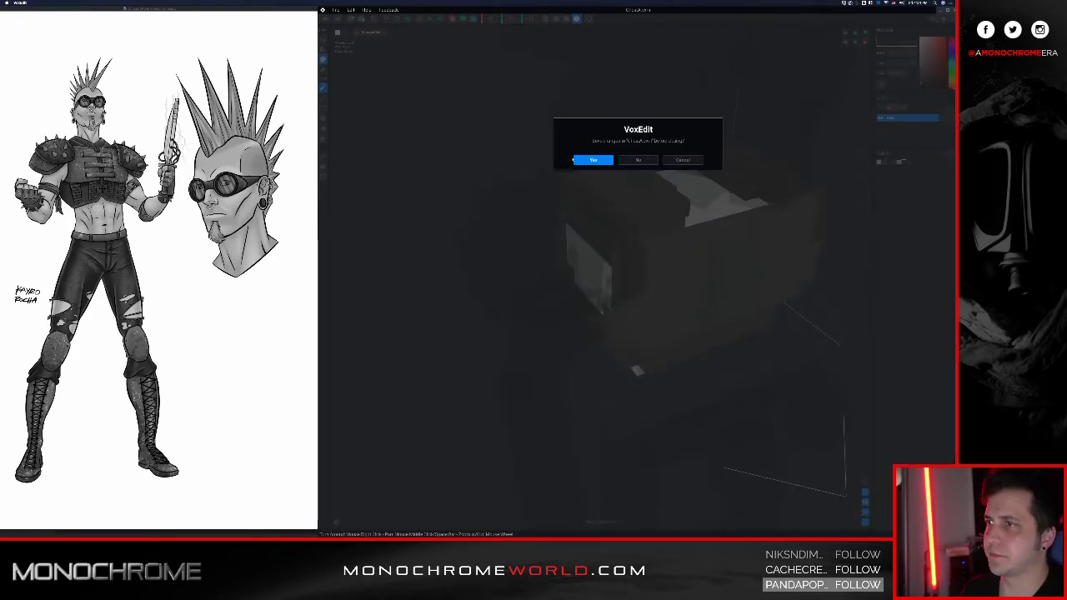
{"action": "left_click", "coordinate": [593, 160]}
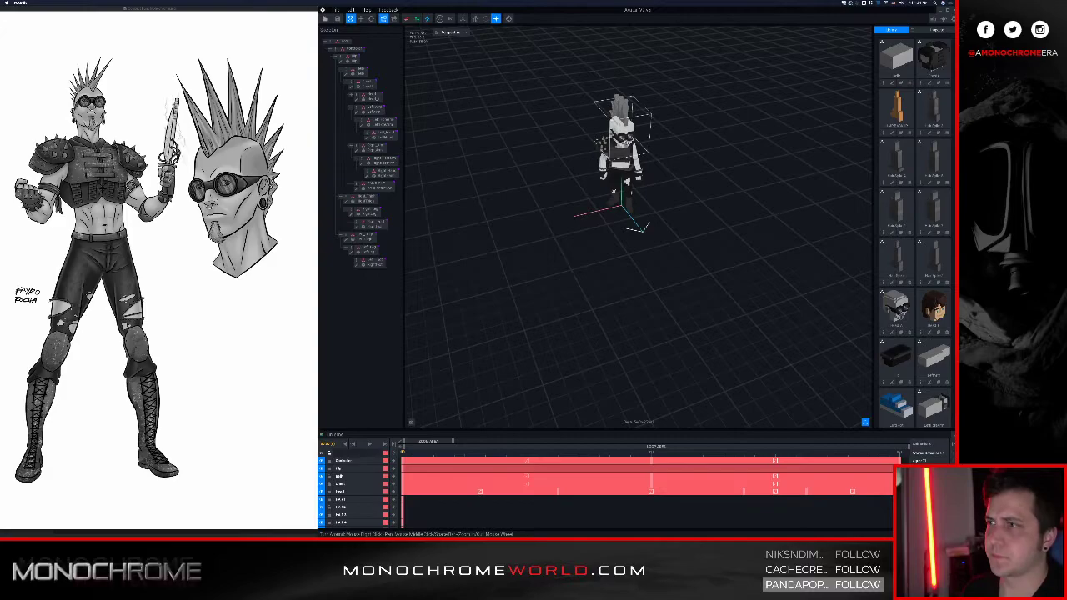
- Open the studded shoulder armour on the avatar for voxel editing
{"action": "middle_click_drag", "start_coordinate": [580, 81], "coordinate": [636, 160]}
{"action": "scroll", "coordinate": [683, 250], "scroll_direction": "up", "scroll_amount": 5}
{"action": "right_click_drag", "start_coordinate": [724, 287], "coordinate": [715, 289]}
{"action": "scroll", "coordinate": [598, 262], "scroll_direction": "up", "scroll_amount": 6}
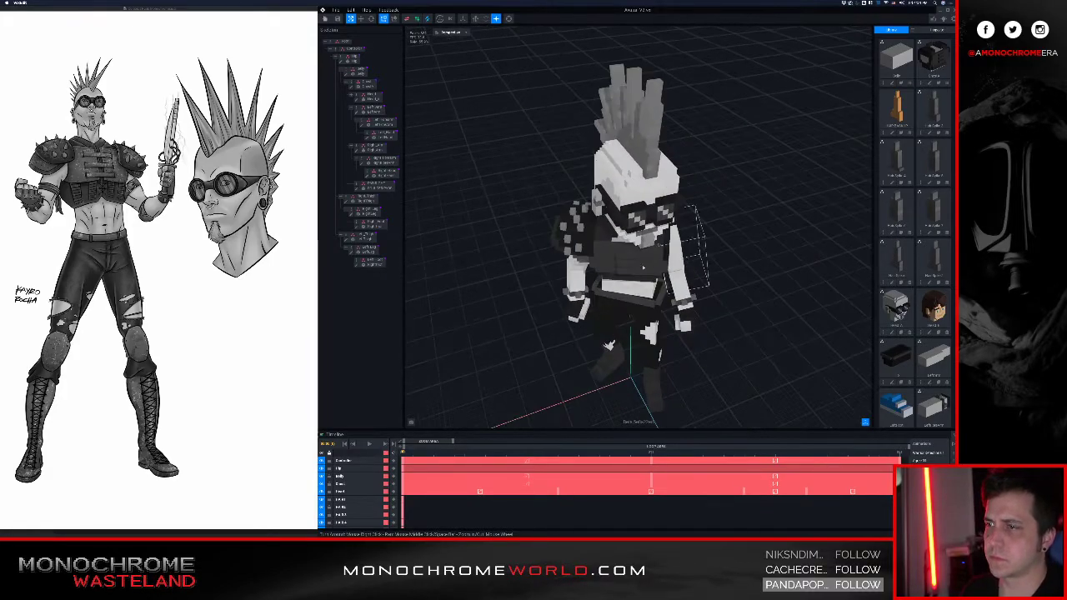
{"action": "right_click_drag", "start_coordinate": [598, 262], "coordinate": [569, 311]}
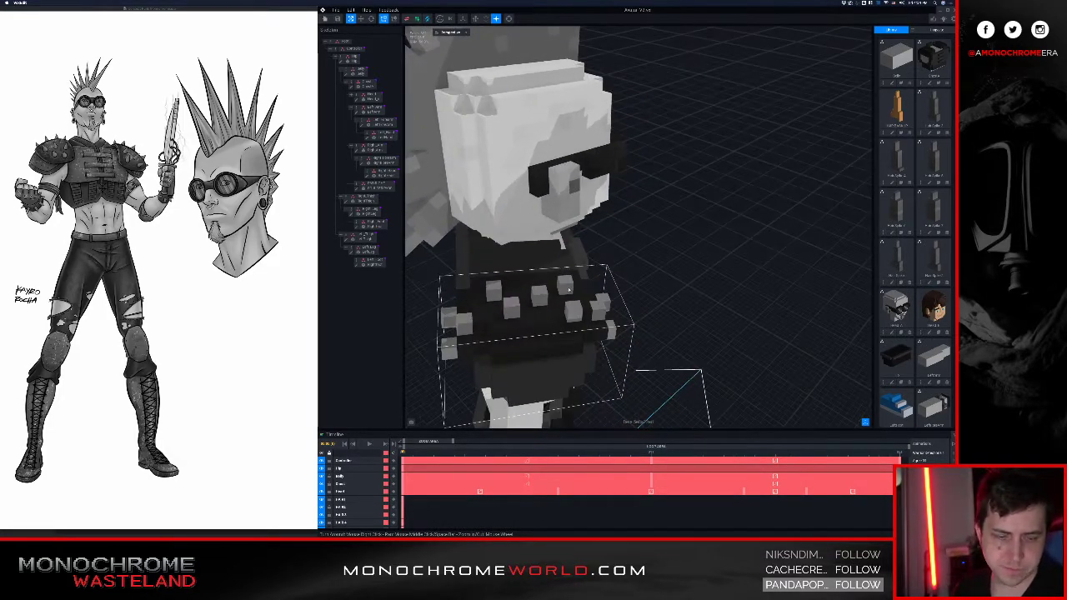
{"action": "scroll", "coordinate": [563, 295], "scroll_direction": "up", "scroll_amount": 5}
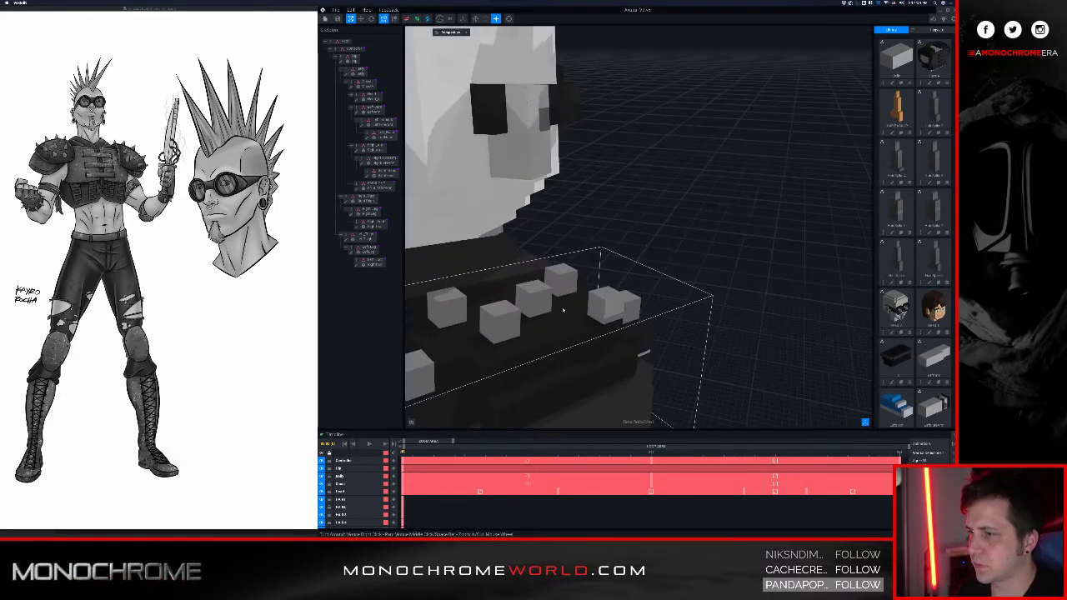
{"action": "right_click_drag", "start_coordinate": [571, 321], "coordinate": [575, 308]}
{"action": "left_click", "coordinate": [607, 283]}
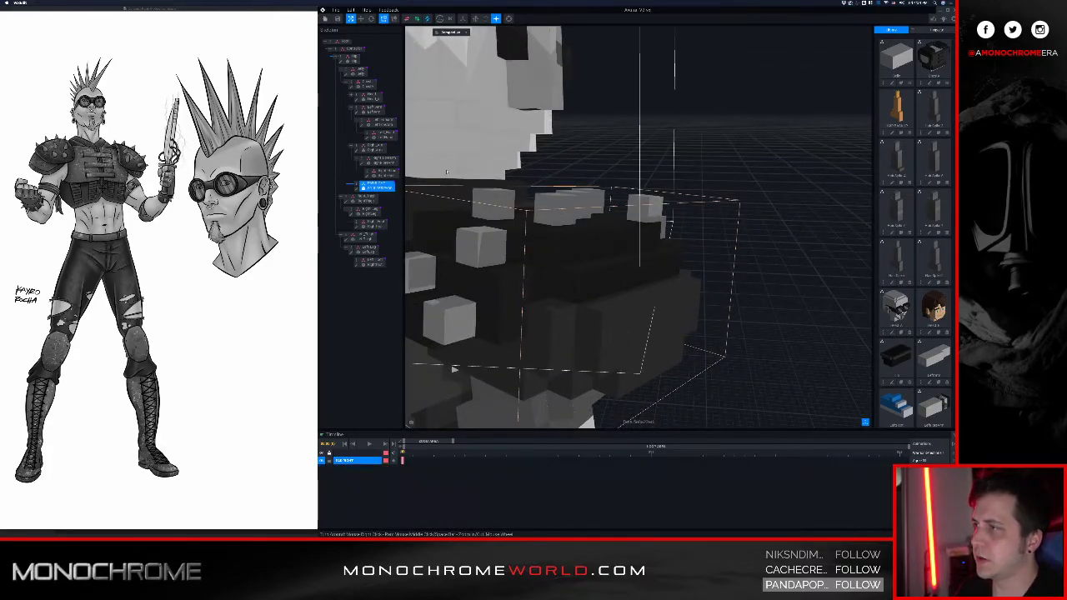
{"action": "left_click", "coordinate": [357, 190]}
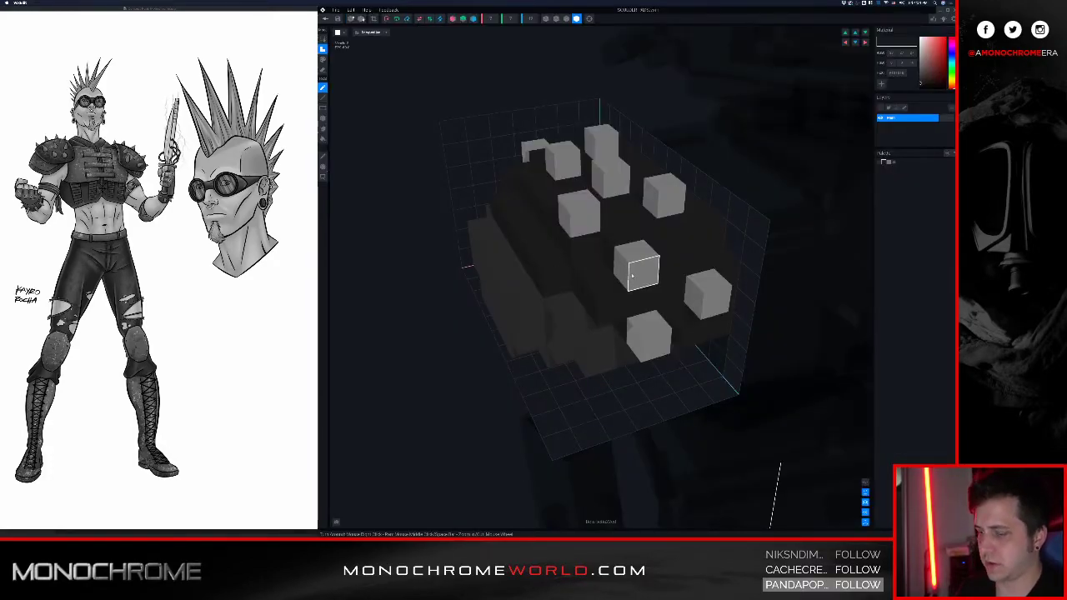
- Inspect the grey studs around the shoulder armour from several sides, and save and close the model
{"action": "right_click_drag", "start_coordinate": [631, 277], "coordinate": [537, 296]}
{"action": "middle_click_drag", "start_coordinate": [400, 305], "coordinate": [463, 303]}
{"action": "scroll", "coordinate": [533, 292], "scroll_direction": "down", "scroll_amount": 5}
{"action": "right_click_drag", "start_coordinate": [600, 288], "coordinate": [618, 328]}
{"action": "scroll", "coordinate": [593, 311], "scroll_direction": "down", "scroll_amount": 3}
{"action": "middle_click_drag", "start_coordinate": [612, 329], "coordinate": [569, 319]}
{"action": "right_click_drag", "start_coordinate": [569, 319], "coordinate": [559, 296]}
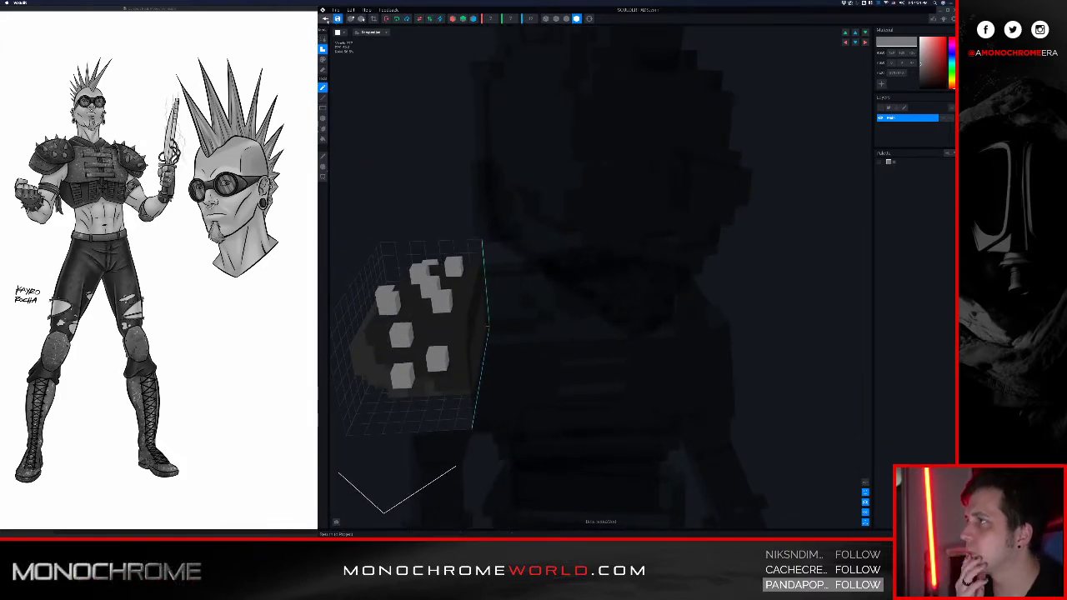
{"action": "left_click", "coordinate": [327, 20]}
{"action": "left_click", "coordinate": [592, 159]}
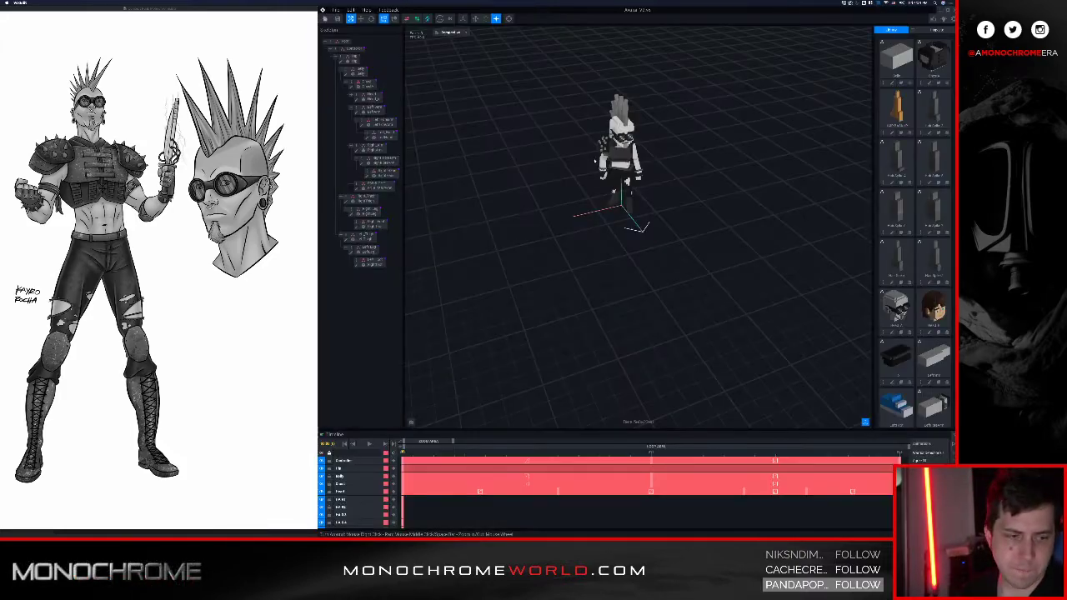
- Examine how the shoulder armour fits against the avatar's chest, neck and arm from several angles
{"action": "right_click_drag", "start_coordinate": [627, 151], "coordinate": [605, 346]}
{"action": "scroll", "coordinate": [648, 229], "scroll_direction": "up", "scroll_amount": 5}
{"action": "scroll", "coordinate": [650, 325], "scroll_direction": "up", "scroll_amount": 6}
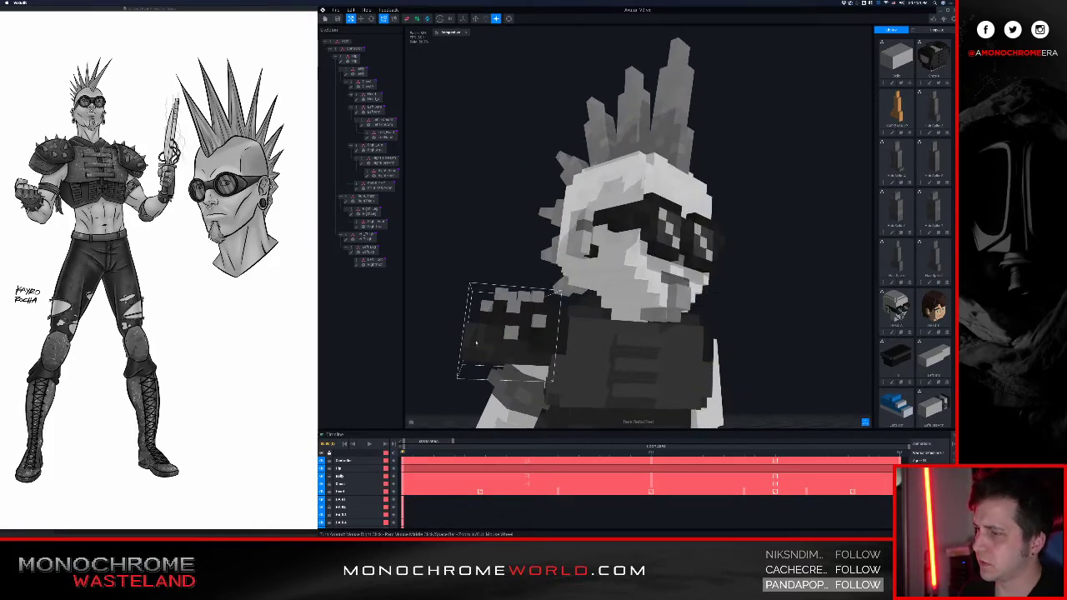
{"action": "right_click_drag", "start_coordinate": [521, 358], "coordinate": [587, 318]}
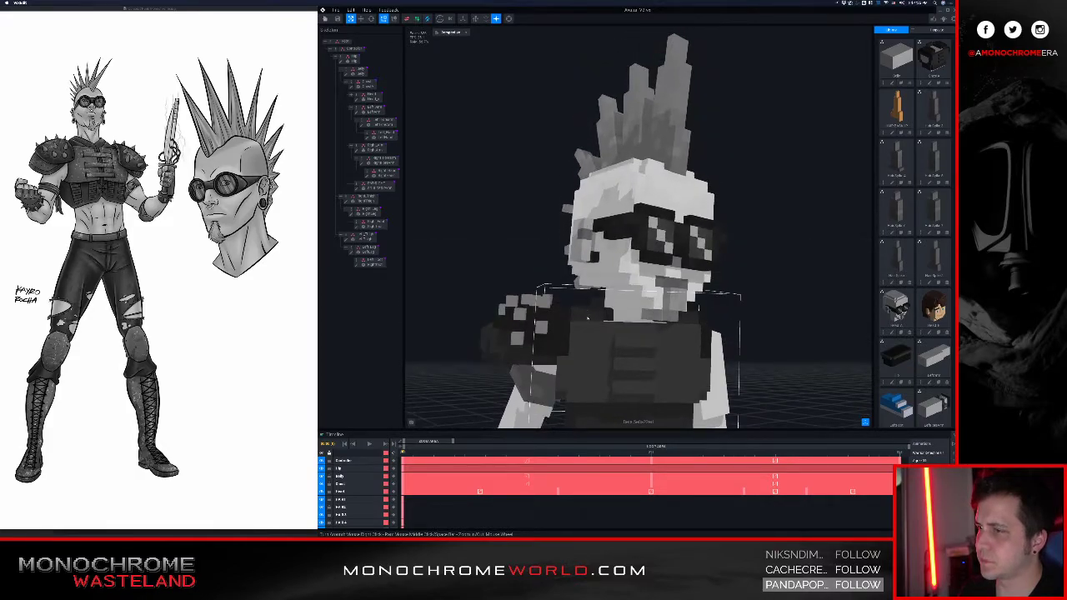
{"action": "right_click_drag", "start_coordinate": [589, 318], "coordinate": [651, 333]}
{"action": "middle_click_drag", "start_coordinate": [652, 333], "coordinate": [618, 258]}
{"action": "scroll", "coordinate": [618, 260], "scroll_direction": "down", "scroll_amount": 2}
{"action": "right_click_drag", "start_coordinate": [618, 275], "coordinate": [617, 305]}
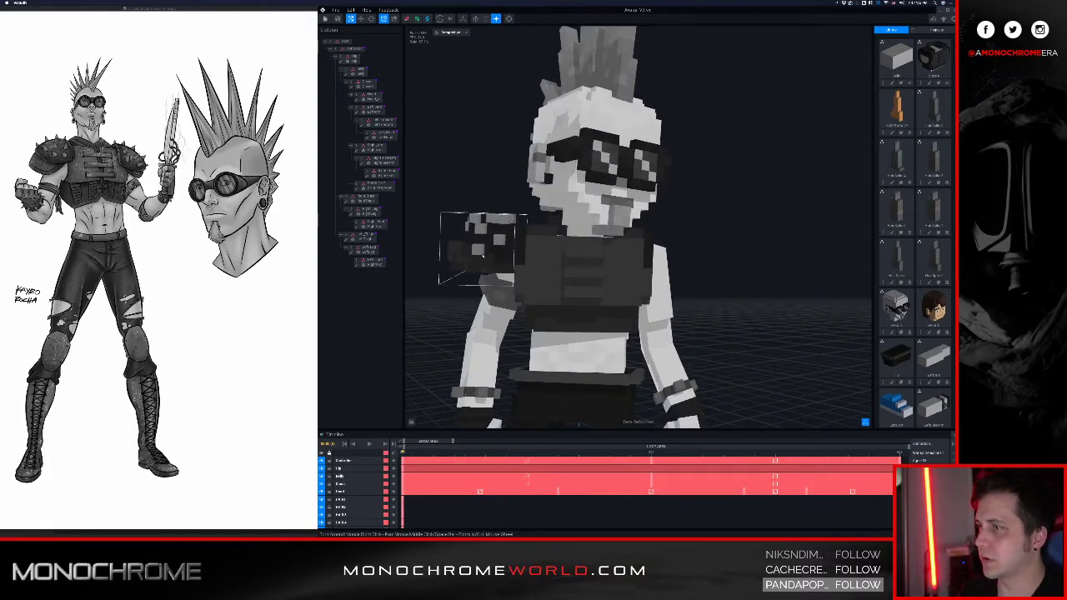
- Trim the volume of the shoulder armour model and save it
{"action": "left_click", "coordinate": [481, 254]}
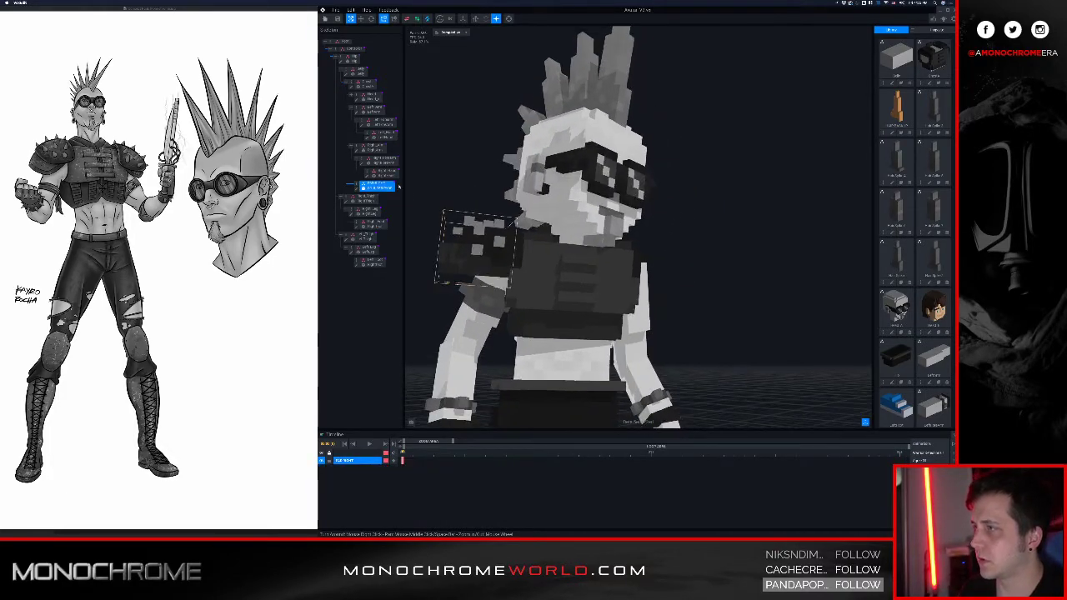
{"action": "left_click", "coordinate": [357, 188]}
{"action": "right_click_drag", "start_coordinate": [543, 224], "coordinate": [545, 233]}
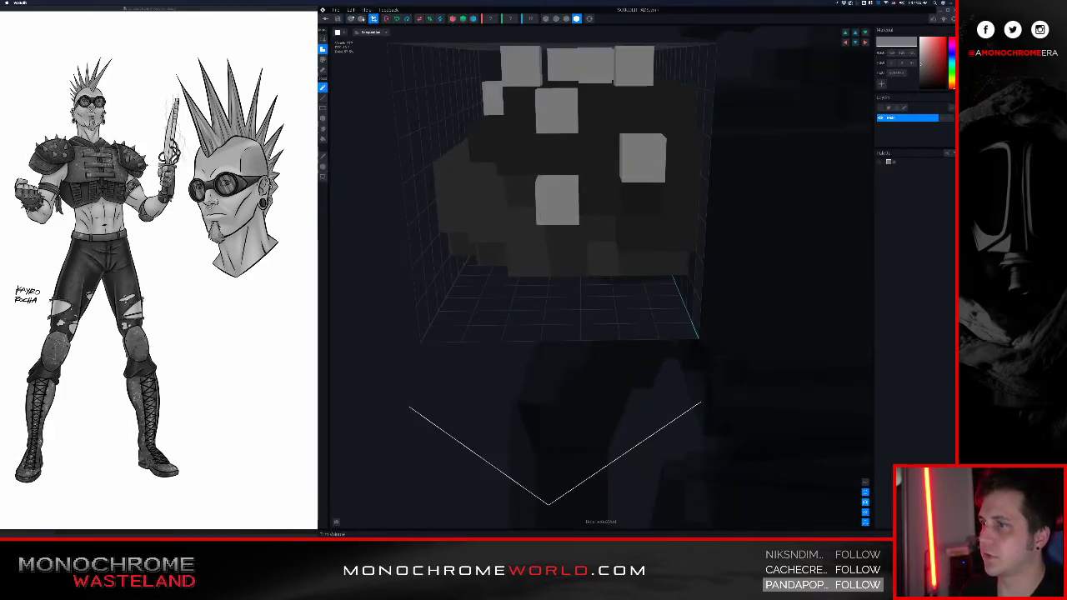
{"action": "left_click", "coordinate": [374, 19]}
{"action": "right_click_drag", "start_coordinate": [437, 83], "coordinate": [560, 108]}
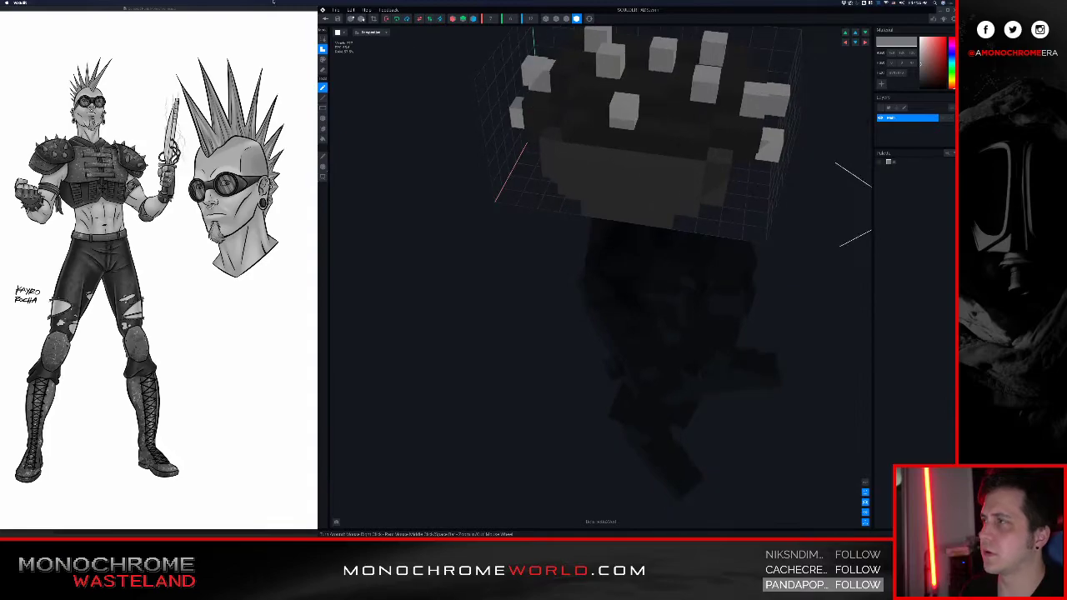
{"action": "left_click", "coordinate": [325, 18]}
{"action": "left_click", "coordinate": [593, 160]}
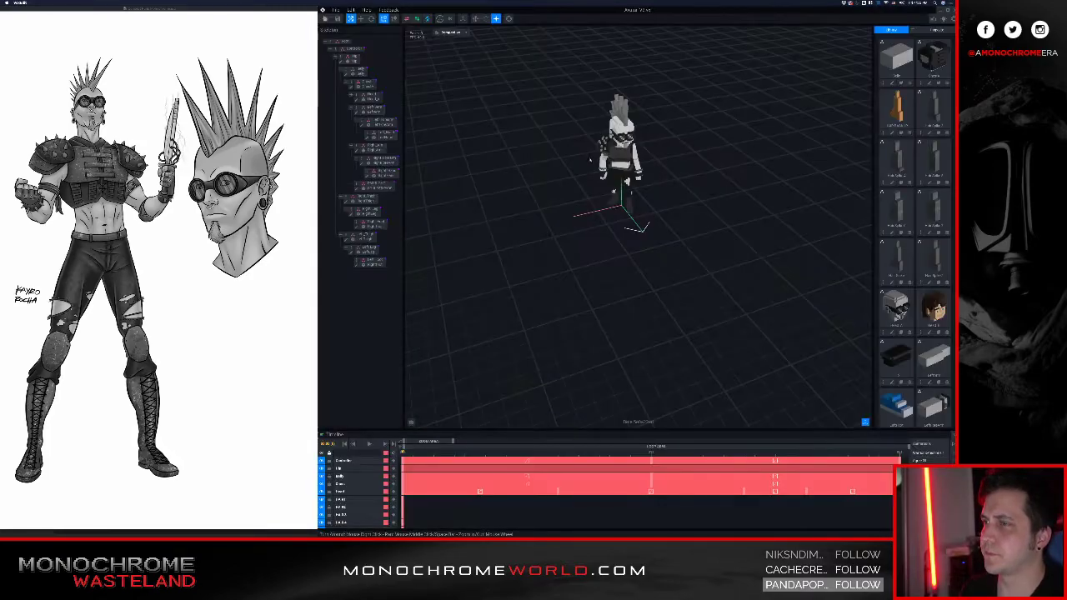
- Reopen the shoulder armour for voxel editing to work on its underside
{"action": "scroll", "coordinate": [613, 190], "scroll_direction": "up", "scroll_amount": 10}
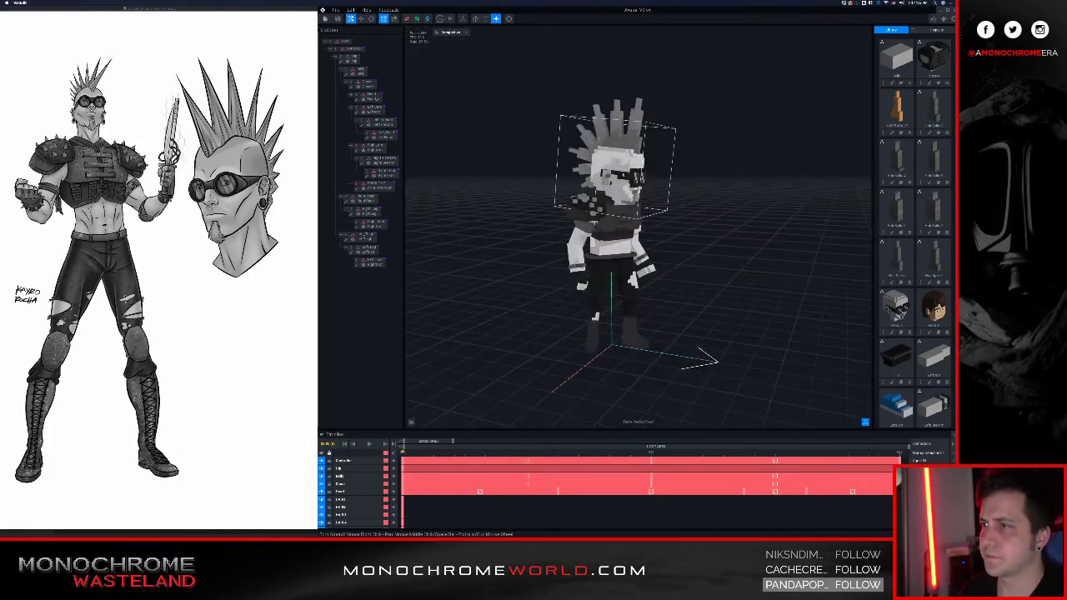
{"action": "right_click_drag", "start_coordinate": [603, 203], "coordinate": [544, 267]}
{"action": "left_click", "coordinate": [543, 268]}
{"action": "left_click_drag", "start_coordinate": [525, 286], "coordinate": [482, 296]}
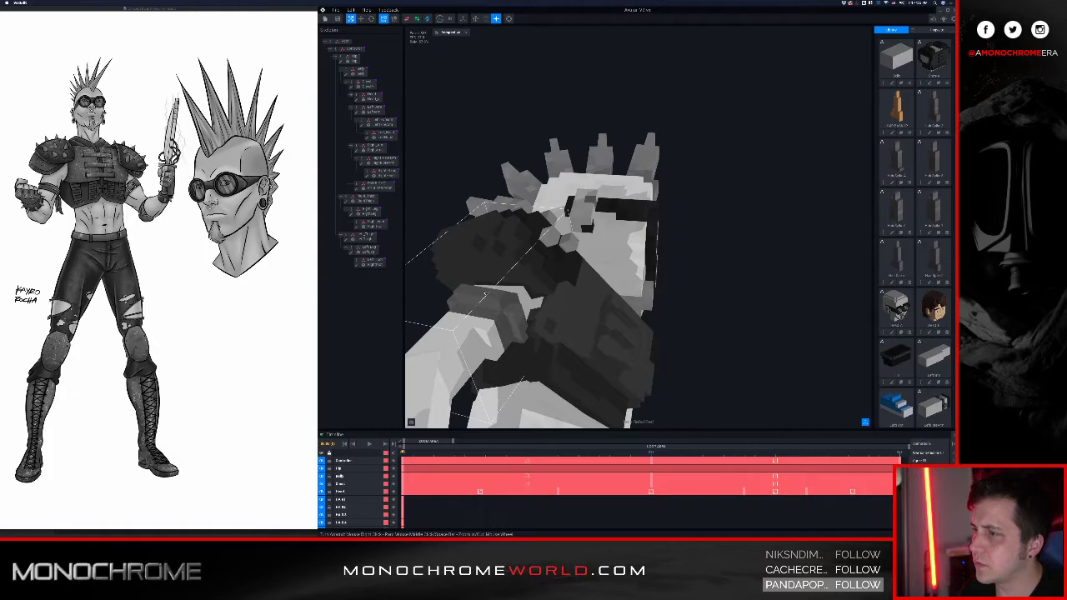
{"action": "left_click", "coordinate": [524, 280]}
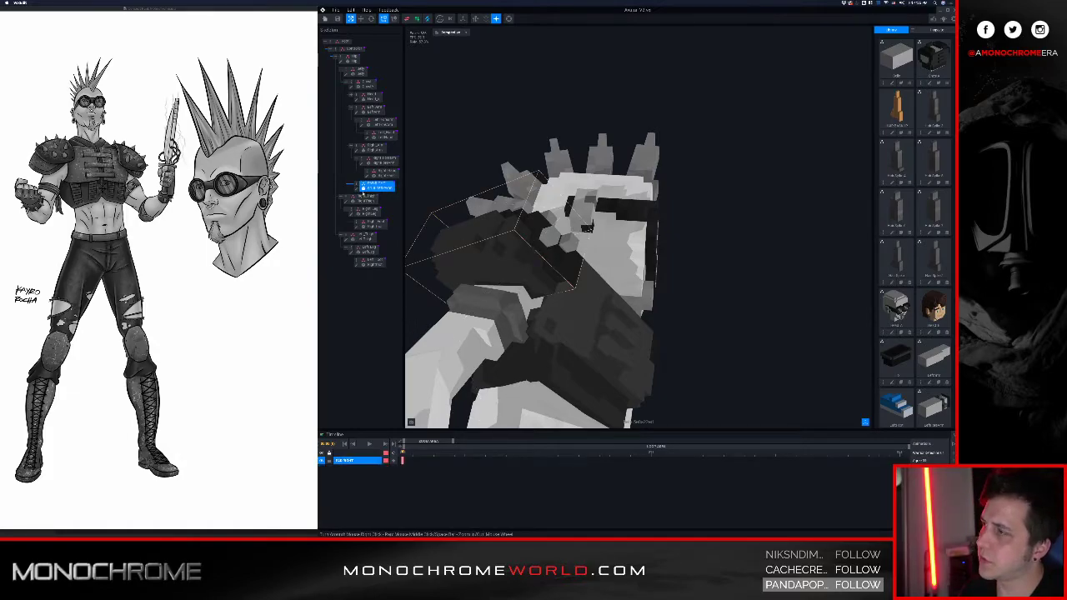
{"action": "double_click", "coordinate": [364, 189]}
- Erase voxels from the underside of the shoulder armour to hollow out a recess above the arm
{"action": "scroll", "coordinate": [620, 279], "scroll_direction": "up", "scroll_amount": 4}
{"action": "right_click_drag", "start_coordinate": [622, 285], "coordinate": [621, 273]}
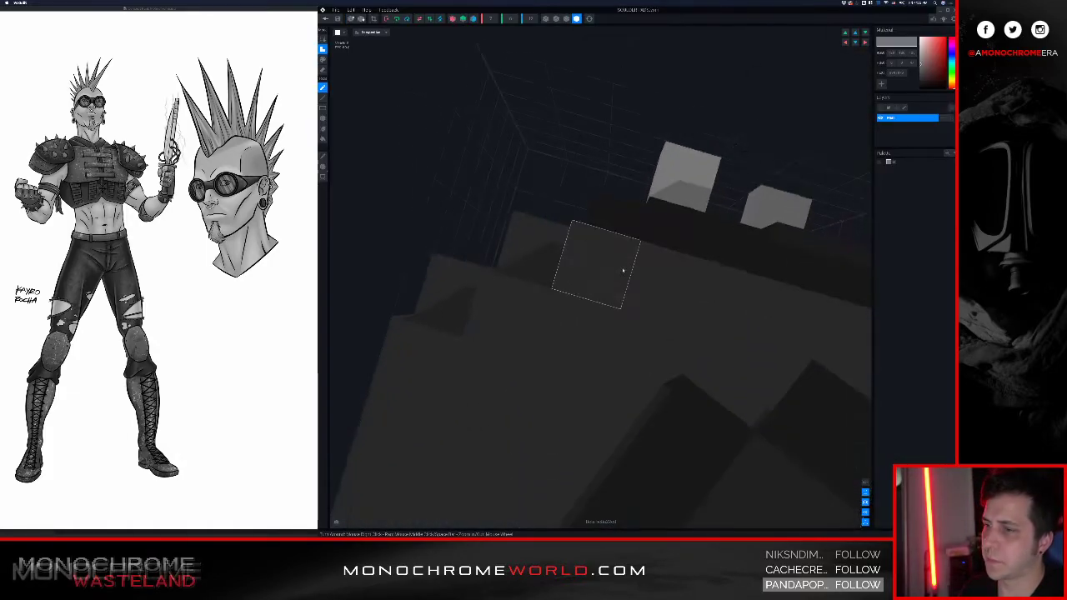
{"action": "scroll", "coordinate": [620, 282], "scroll_direction": "down", "scroll_amount": 3}
{"action": "right_click_drag", "start_coordinate": [690, 386], "coordinate": [644, 380]}
{"action": "left_click_drag", "start_coordinate": [646, 392], "coordinate": [581, 430]}
{"action": "mouse_move", "coordinate": [581, 431]}
{"action": "right_mouse_down"}
{"action": "mouse_move", "coordinate": [592, 443]}
{"action": "mouse_move", "coordinate": [598, 428]}
{"action": "right_mouse_up"}
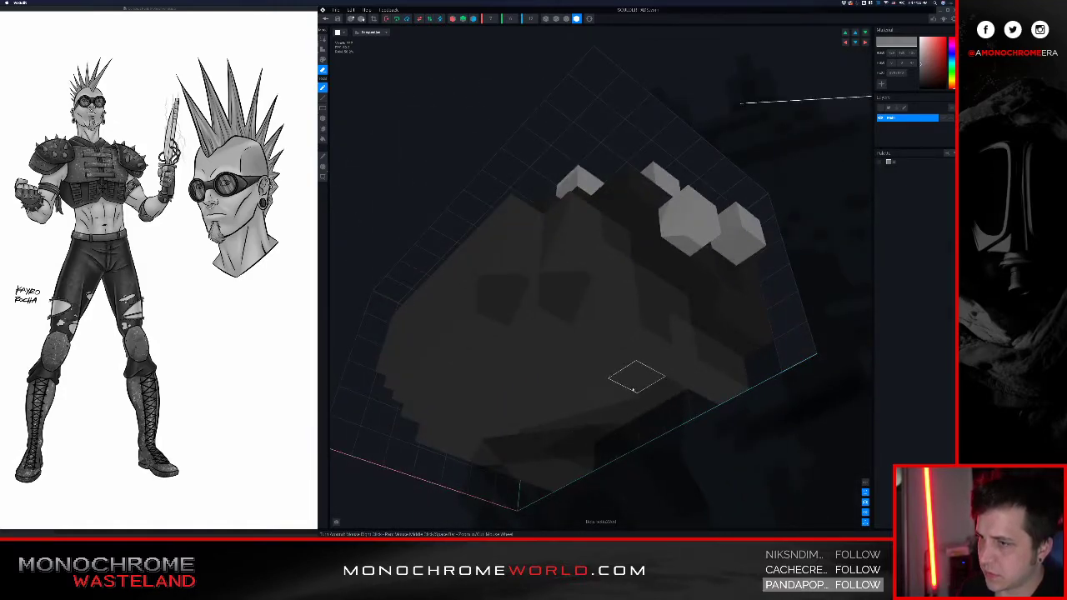
{"action": "scroll", "coordinate": [621, 399], "scroll_direction": "down", "scroll_amount": 3}
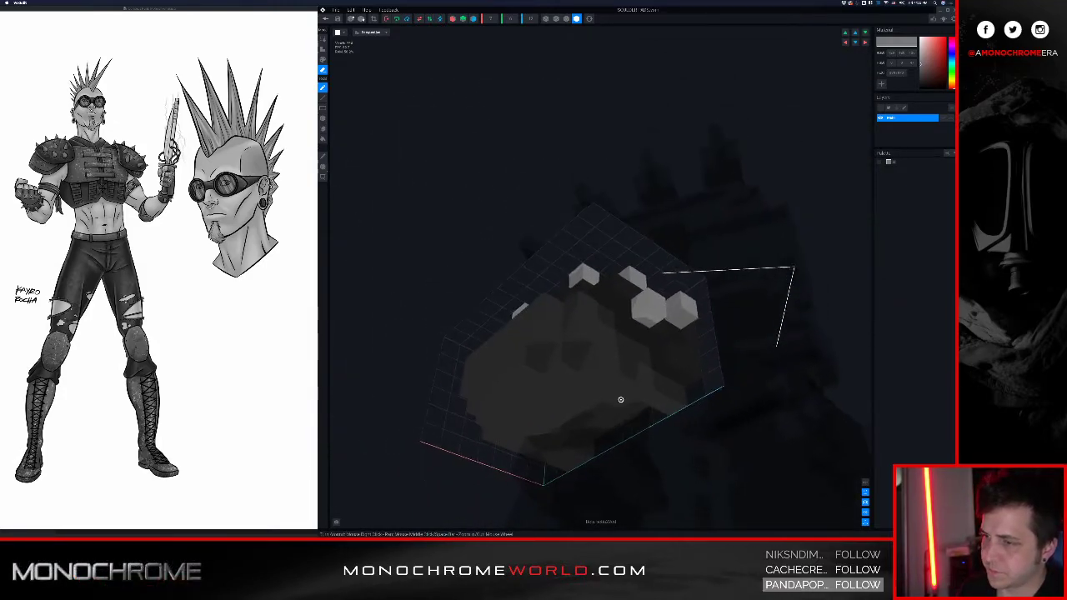
{"action": "right_click_drag", "start_coordinate": [620, 399], "coordinate": [618, 401]}
{"action": "left_click_drag", "start_coordinate": [593, 410], "coordinate": [585, 438]}
{"action": "right_click_drag", "start_coordinate": [587, 437], "coordinate": [591, 419]}
- With voxel edges shown, erase more voxels around the arm recess under the shoulder armour and save the model
{"action": "left_click", "coordinate": [566, 19]}
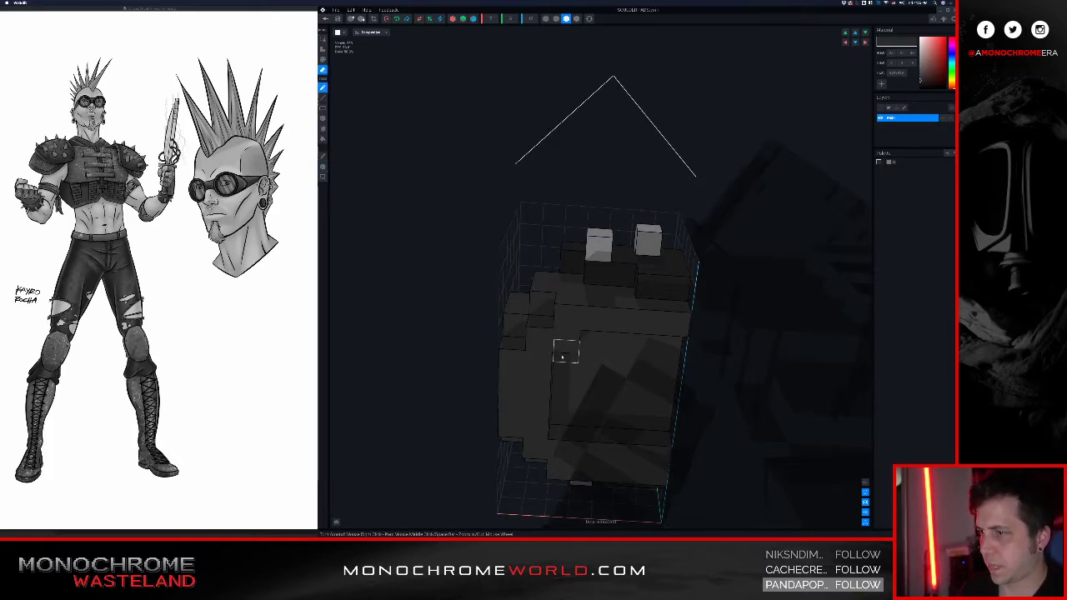
{"action": "left_click", "coordinate": [566, 417]}
{"action": "mouse_move", "coordinate": [588, 377]}
{"action": "right_mouse_down"}
{"action": "mouse_move", "coordinate": [600, 393]}
{"action": "mouse_move", "coordinate": [626, 372]}
{"action": "mouse_move", "coordinate": [602, 370]}
{"action": "right_mouse_up"}
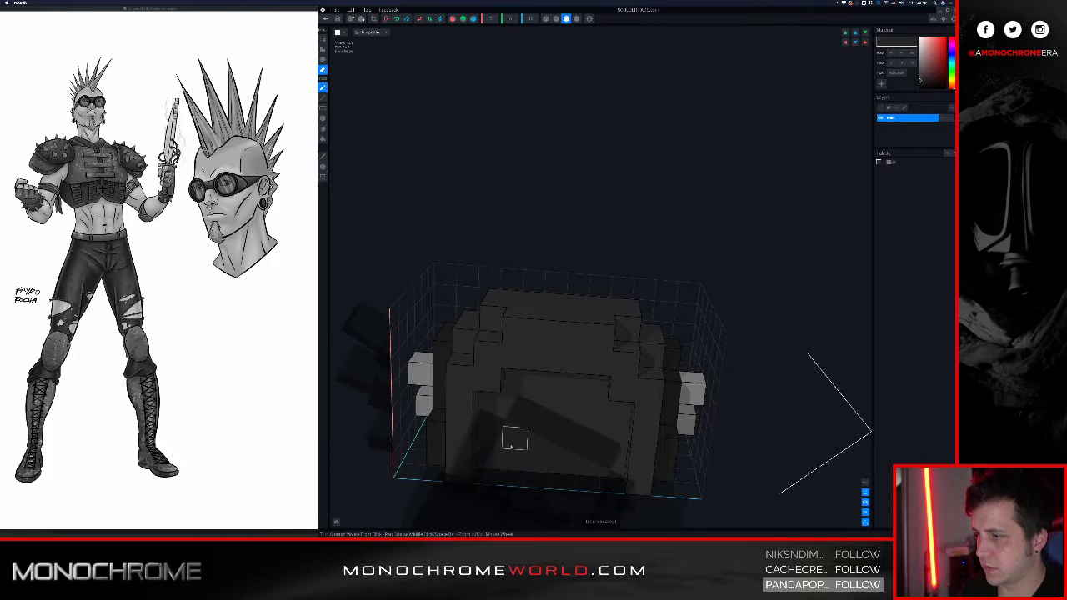
{"action": "mouse_move", "coordinate": [517, 433]}
{"action": "right_mouse_down"}
{"action": "mouse_move", "coordinate": [550, 433]}
{"action": "mouse_move", "coordinate": [519, 459]}
{"action": "mouse_move", "coordinate": [527, 444]}
{"action": "right_mouse_up"}
{"action": "mouse_move", "coordinate": [448, 429]}
{"action": "left_mouse_down"}
{"action": "mouse_move", "coordinate": [500, 402]}
{"action": "mouse_move", "coordinate": [488, 415]}
{"action": "left_mouse_up"}
{"action": "left_click", "coordinate": [528, 402]}
{"action": "right_click_drag", "start_coordinate": [527, 420], "coordinate": [504, 429]}
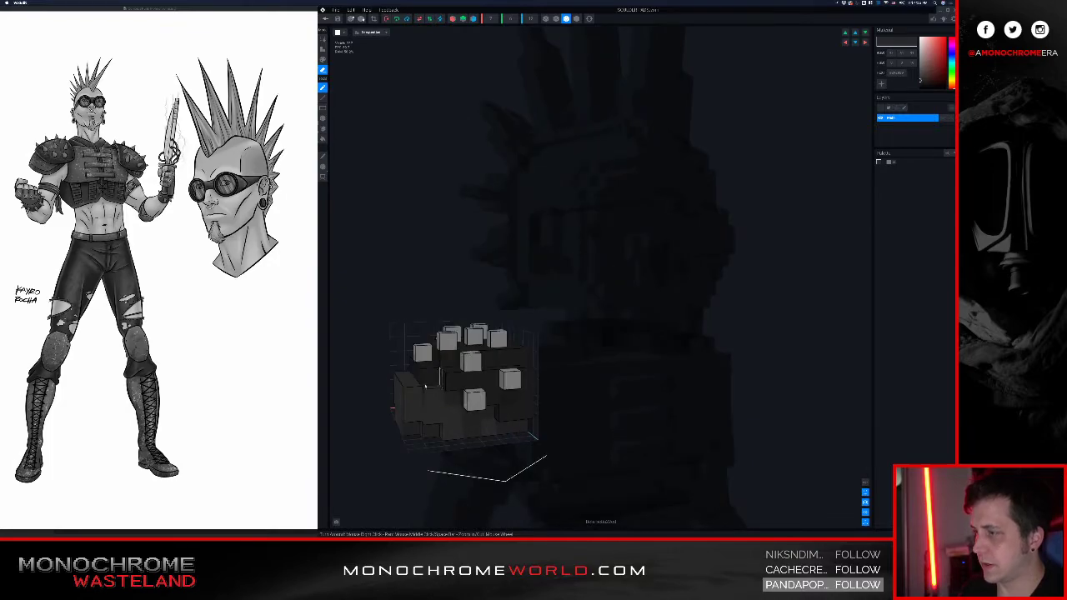
{"action": "left_click", "coordinate": [326, 18]}
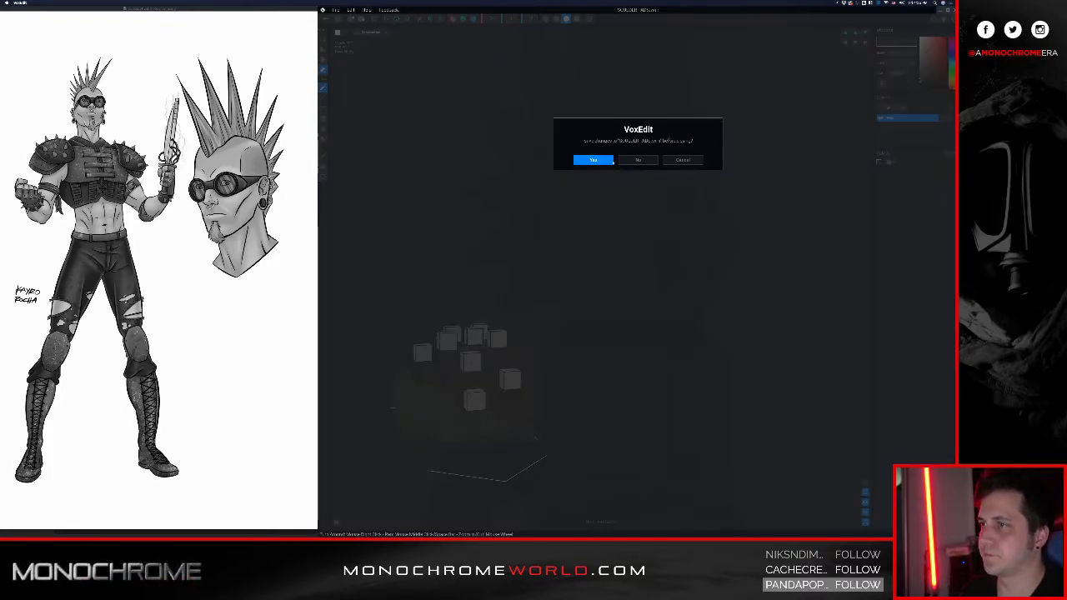
{"action": "left_click", "coordinate": [601, 160]}
- Examine how the hollowed shoulder armour sits over the avatar's arm and chest from several angles and distances
{"action": "middle_click_drag", "start_coordinate": [630, 180], "coordinate": [667, 250]}
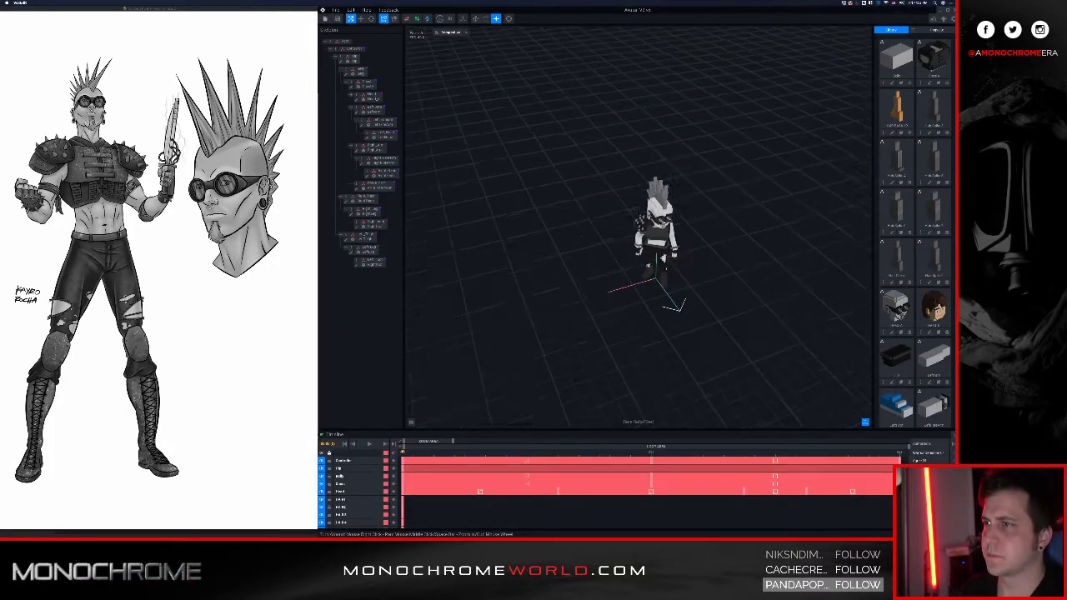
{"action": "scroll", "coordinate": [670, 239], "scroll_direction": "up", "scroll_amount": 5}
{"action": "right_click_drag", "start_coordinate": [700, 321], "coordinate": [719, 288]}
{"action": "middle_click_drag", "start_coordinate": [719, 288], "coordinate": [640, 243]}
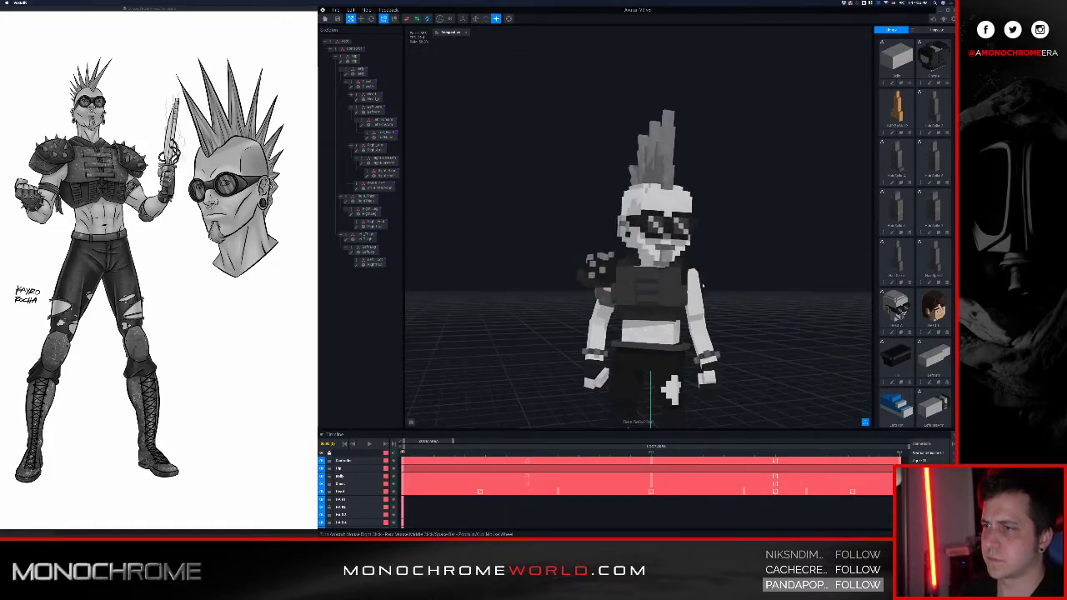
{"action": "scroll", "coordinate": [621, 292], "scroll_direction": "up", "scroll_amount": 4}
{"action": "right_click_drag", "start_coordinate": [621, 293], "coordinate": [641, 218]}
{"action": "scroll", "coordinate": [551, 221], "scroll_direction": "up", "scroll_amount": 6}
{"action": "scroll", "coordinate": [588, 204], "scroll_direction": "down", "scroll_amount": 5}
{"action": "scroll", "coordinate": [596, 203], "scroll_direction": "down", "scroll_amount": 3}
{"action": "scroll", "coordinate": [597, 212], "scroll_direction": "down", "scroll_amount": 5}
{"action": "scroll", "coordinate": [610, 217], "scroll_direction": "up", "scroll_amount": 1}
{"action": "scroll", "coordinate": [610, 216], "scroll_direction": "up", "scroll_amount": 5}
{"action": "scroll", "coordinate": [641, 218], "scroll_direction": "up", "scroll_amount": 3}
{"action": "scroll", "coordinate": [642, 219], "scroll_direction": "up", "scroll_amount": 2}
{"action": "middle_click_drag", "start_coordinate": [642, 218], "coordinate": [576, 219]}
{"action": "scroll", "coordinate": [577, 218], "scroll_direction": "down", "scroll_amount": 5}
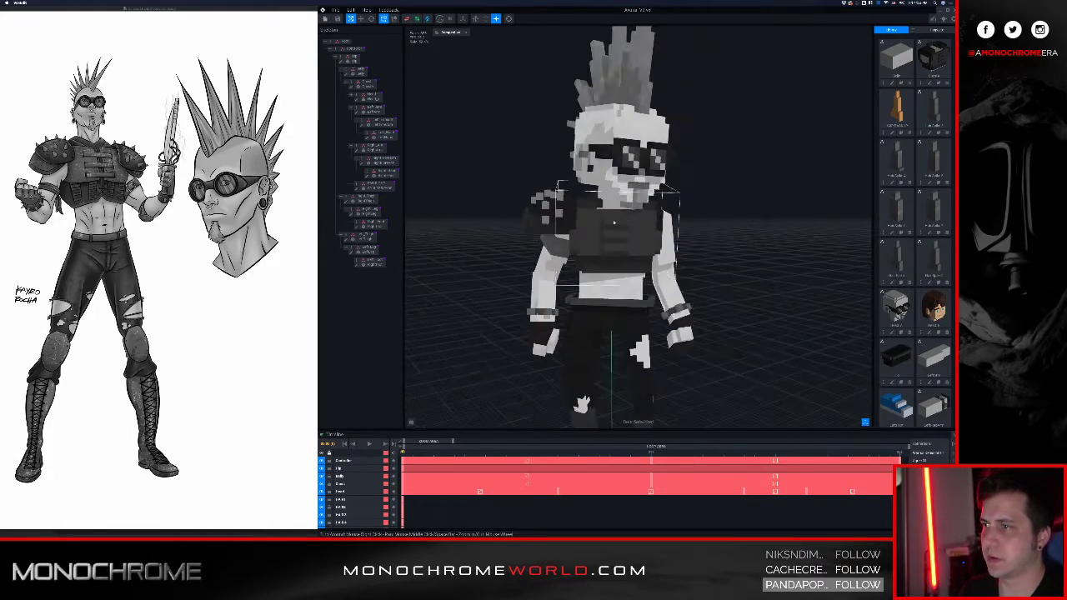
- Duplicate the shoulder armour node in the avatar's skeleton and name the copy as the left pad
{"action": "left_click", "coordinate": [551, 217]}
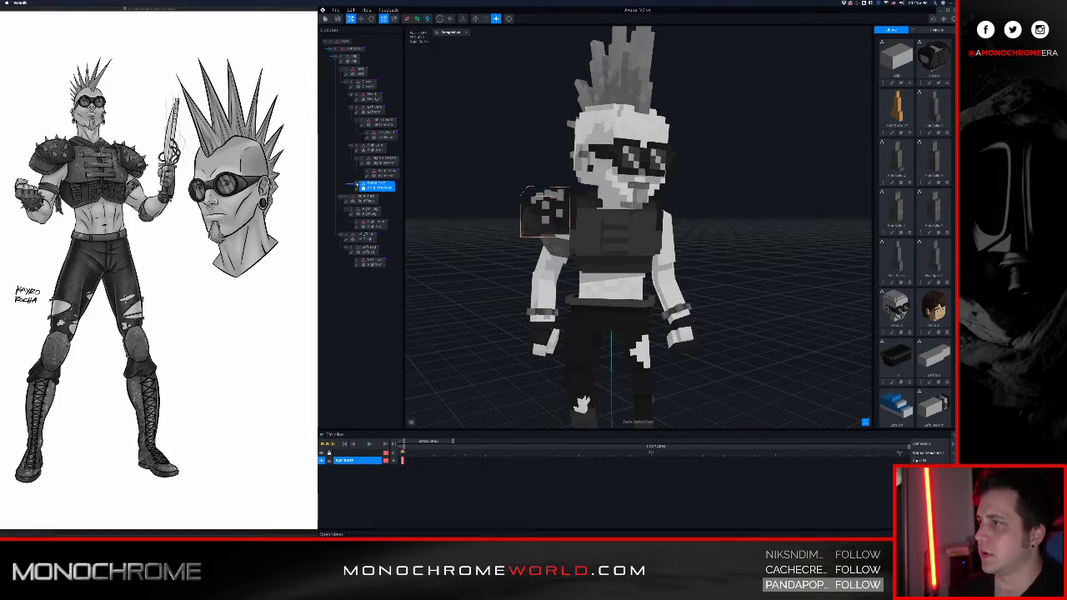
{"action": "right_click", "coordinate": [358, 185]}
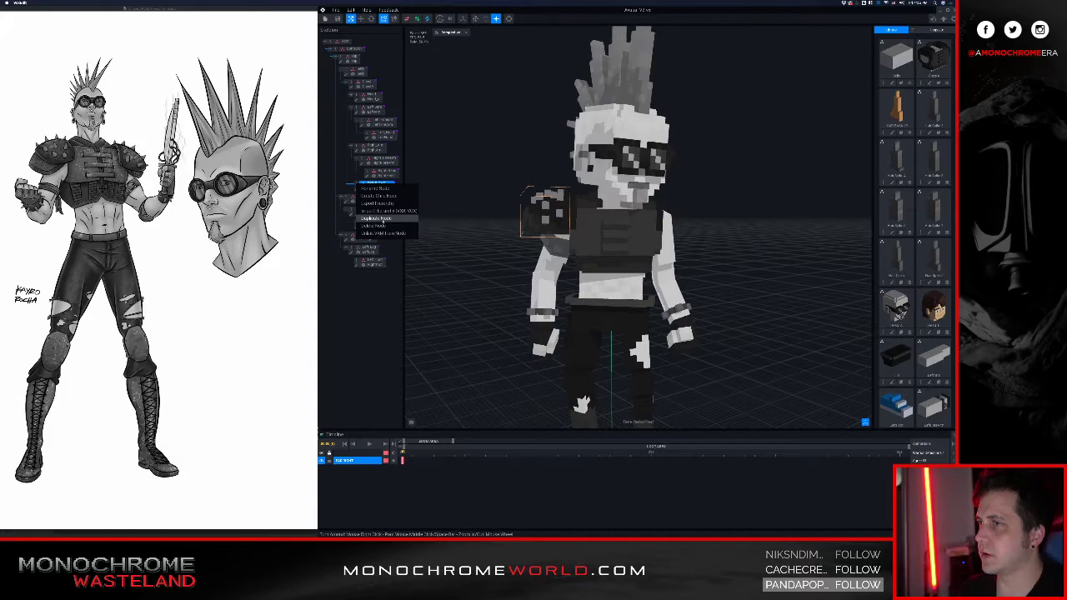
{"action": "left_click", "coordinate": [377, 218]}
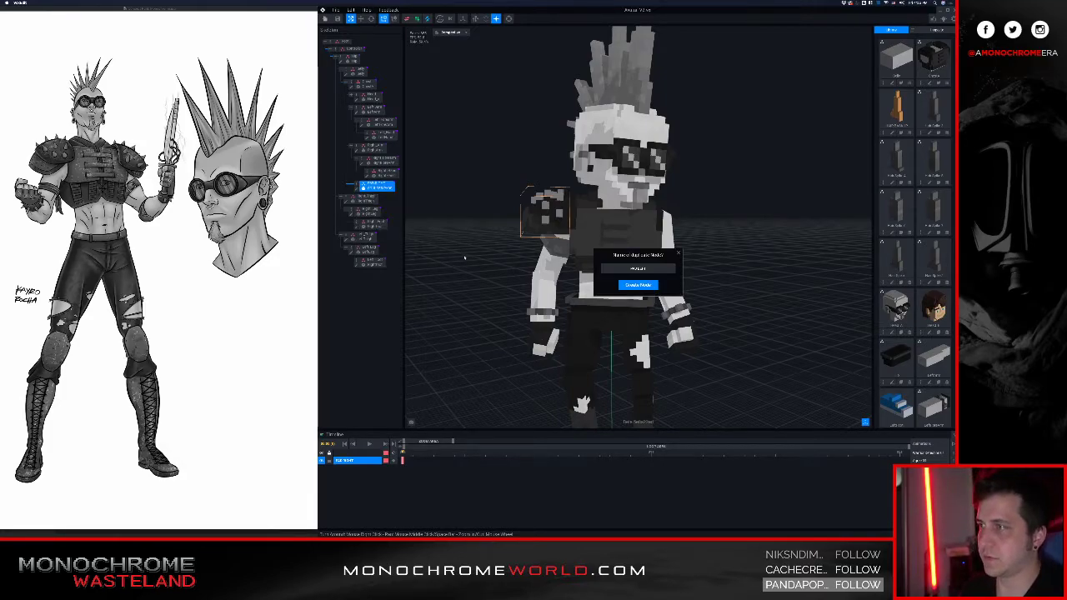
{"action": "key", "text": "Return"}
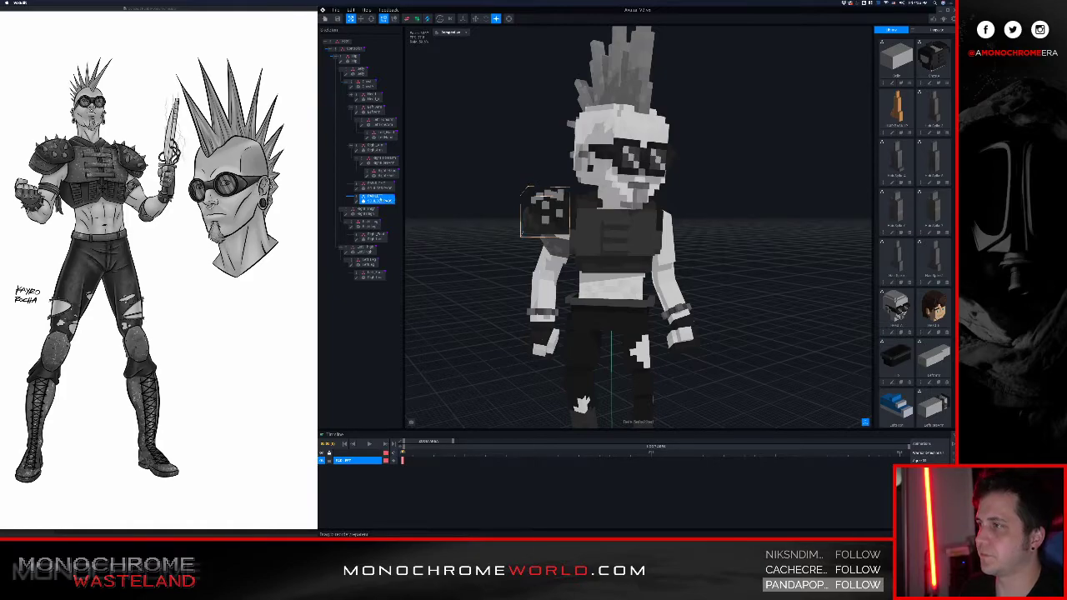
{"action": "double_click", "coordinate": [356, 201]}
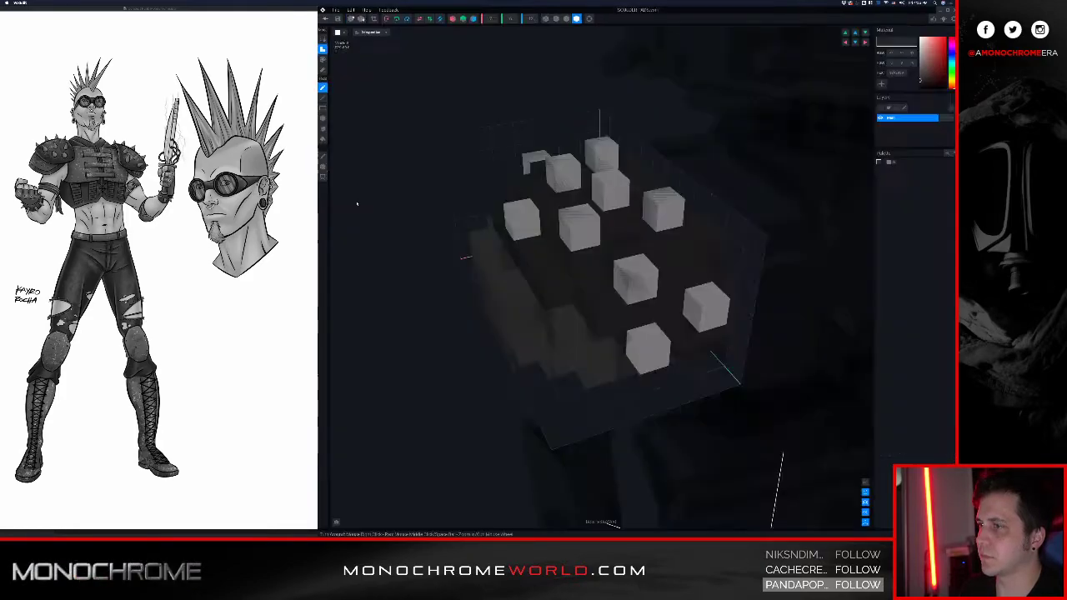
{"action": "left_click", "coordinate": [326, 19]}
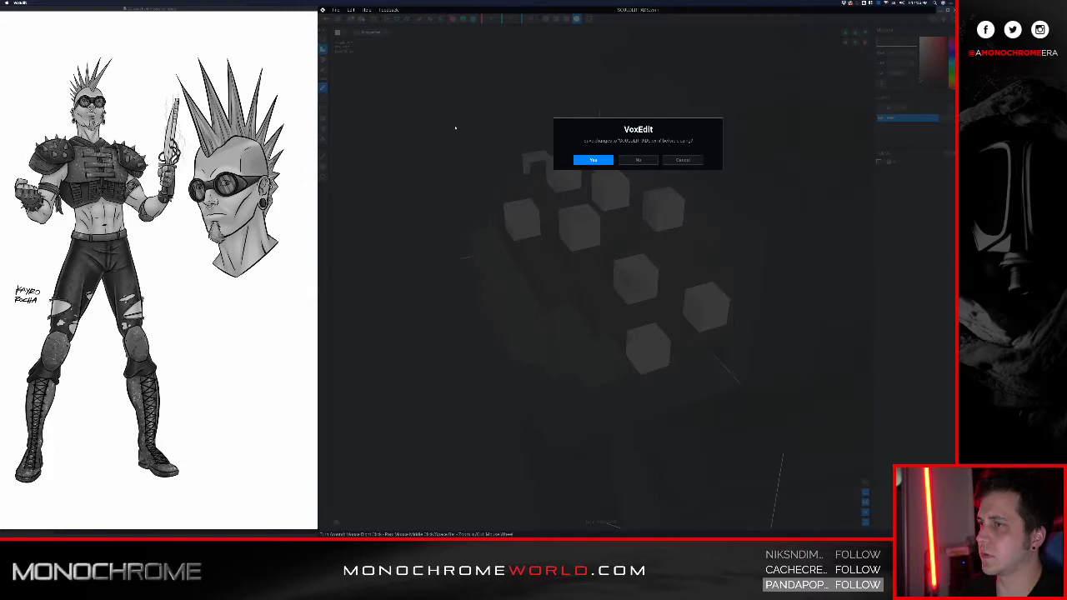
{"action": "left_click", "coordinate": [593, 159]}
- Clone the shoulder armour model in the library as the left pad and assign the clone to the duplicated node
{"action": "scroll", "coordinate": [597, 129], "scroll_direction": "up", "scroll_amount": 5}
{"action": "middle_click_drag", "start_coordinate": [596, 74], "coordinate": [598, 140]}
{"action": "scroll", "coordinate": [935, 283], "scroll_direction": "down", "scroll_amount": 5}
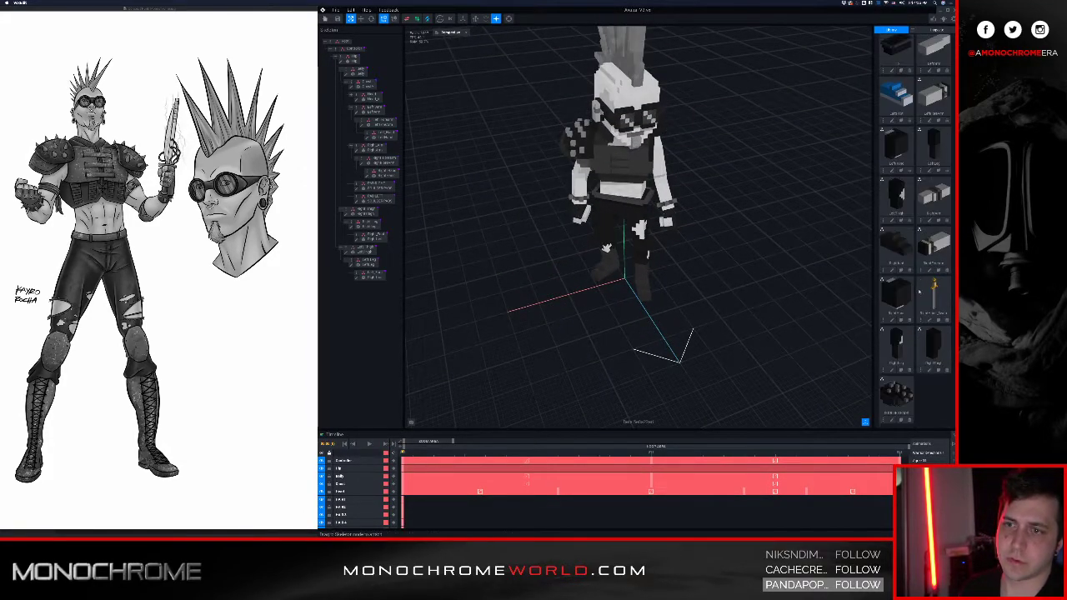
{"action": "left_click", "coordinate": [900, 420]}
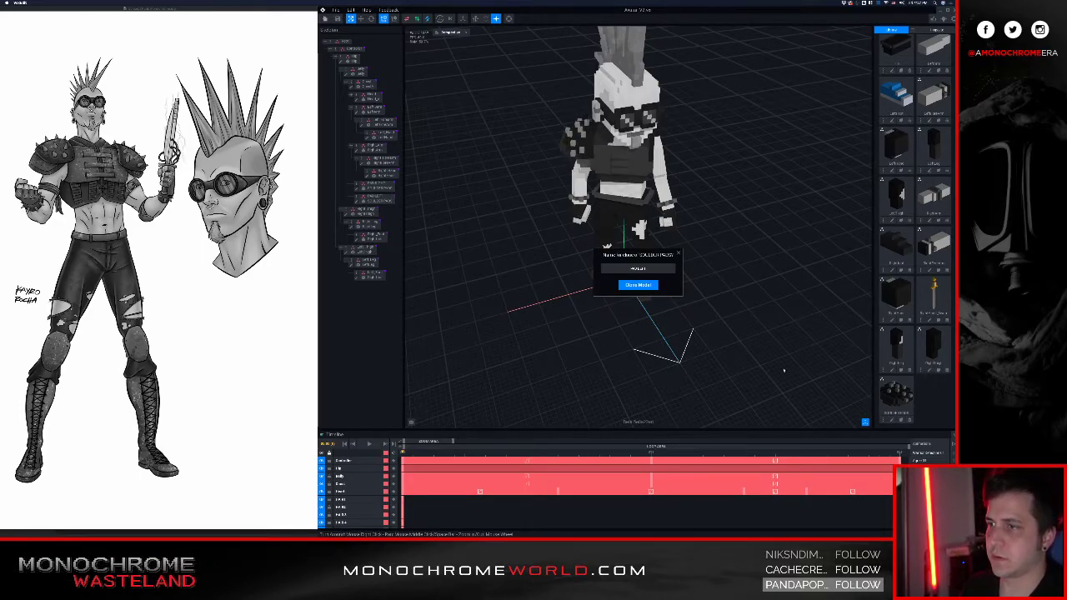
{"action": "left_click", "coordinate": [647, 285]}
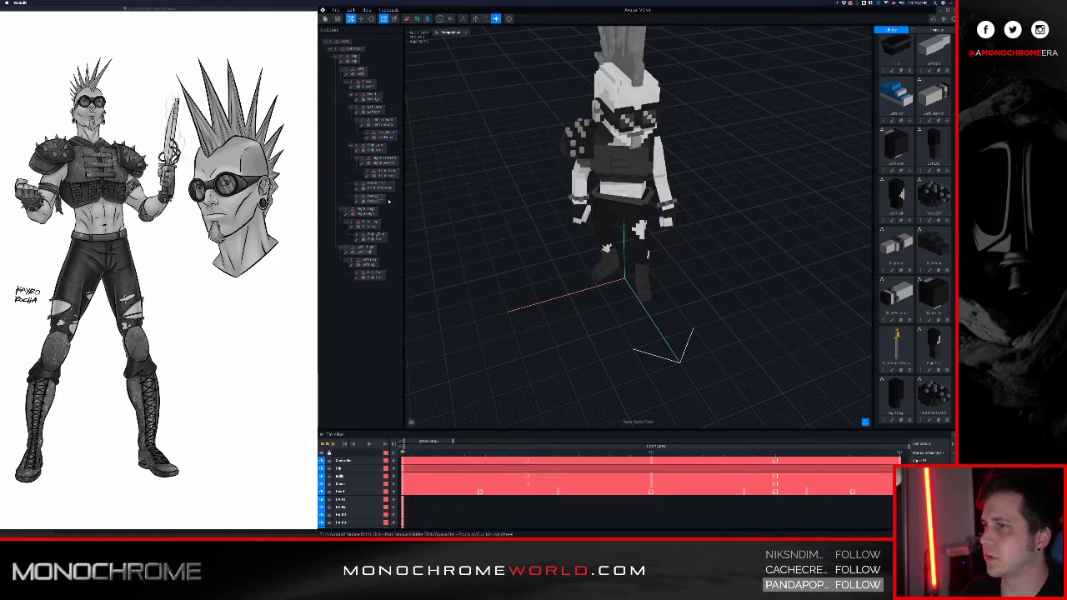
- Rotate the cloned shoulder armour half a turn about its vertical axis onto the opposite shoulder and save it
{"action": "double_click", "coordinate": [357, 201]}
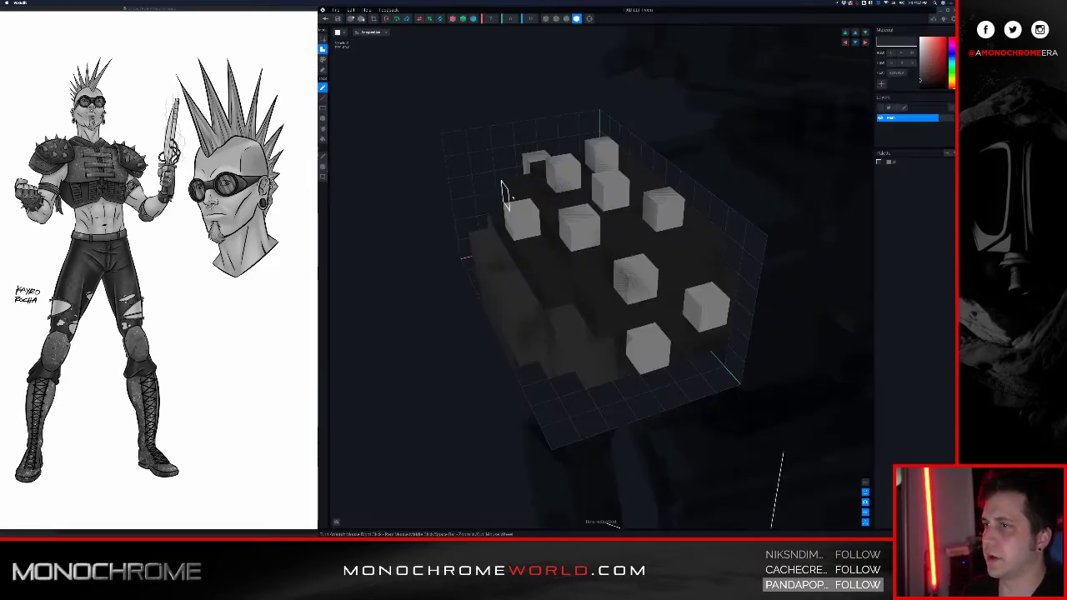
{"action": "scroll", "coordinate": [592, 227], "scroll_direction": "down", "scroll_amount": 2}
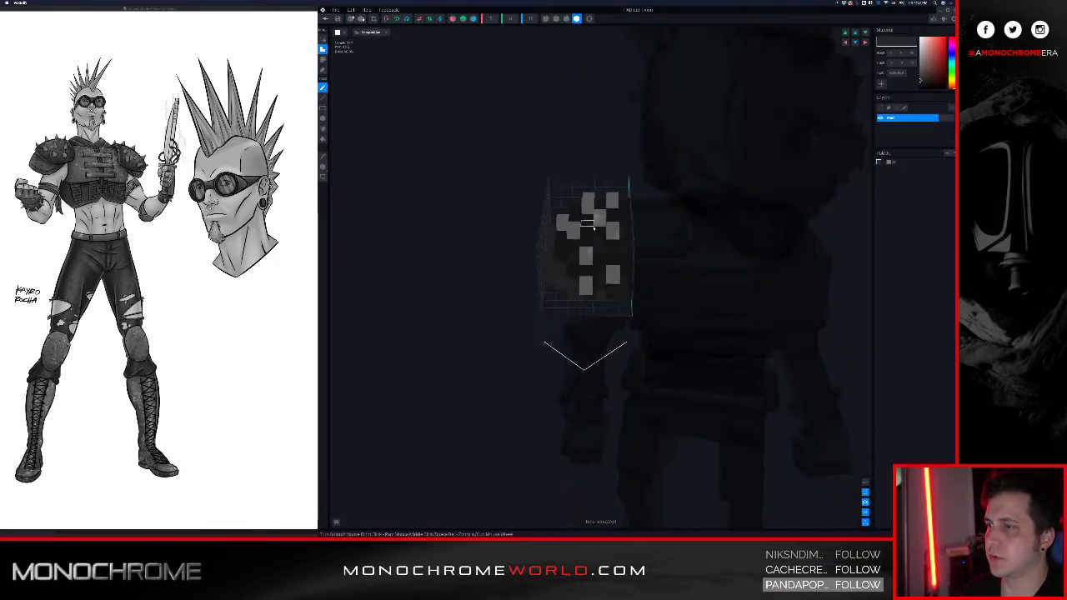
{"action": "left_click", "coordinate": [397, 19]}
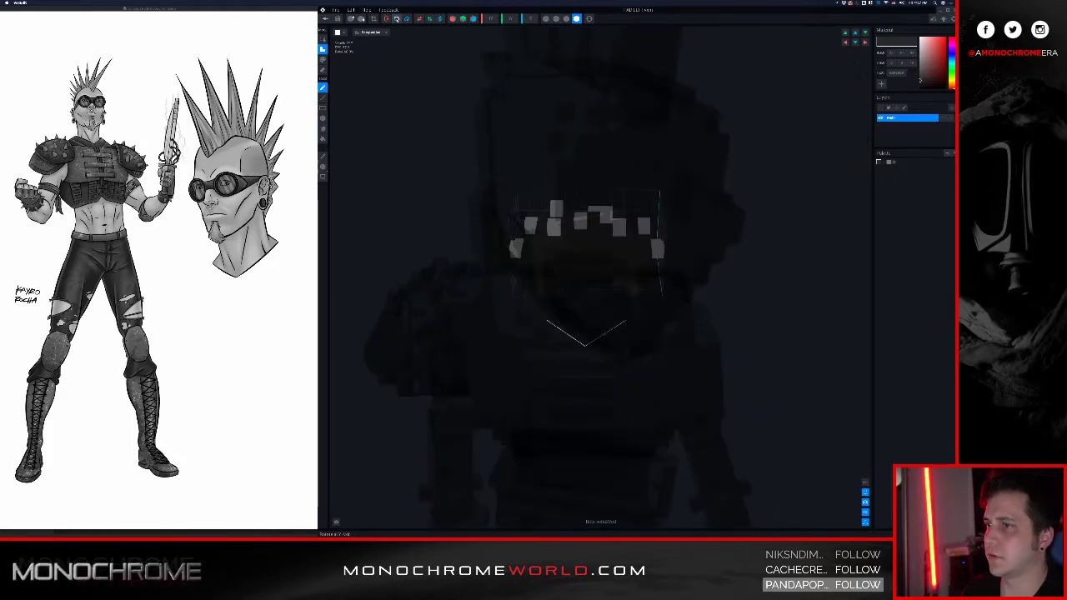
{"action": "left_click", "coordinate": [398, 19]}
{"action": "right_click_drag", "start_coordinate": [717, 167], "coordinate": [576, 173]}
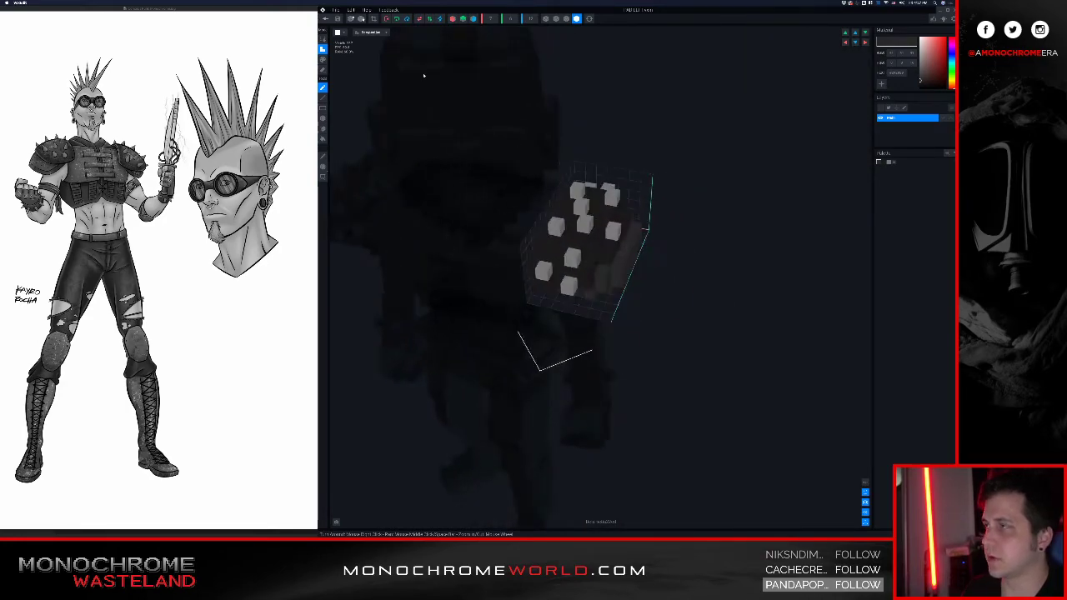
{"action": "left_click", "coordinate": [325, 18]}
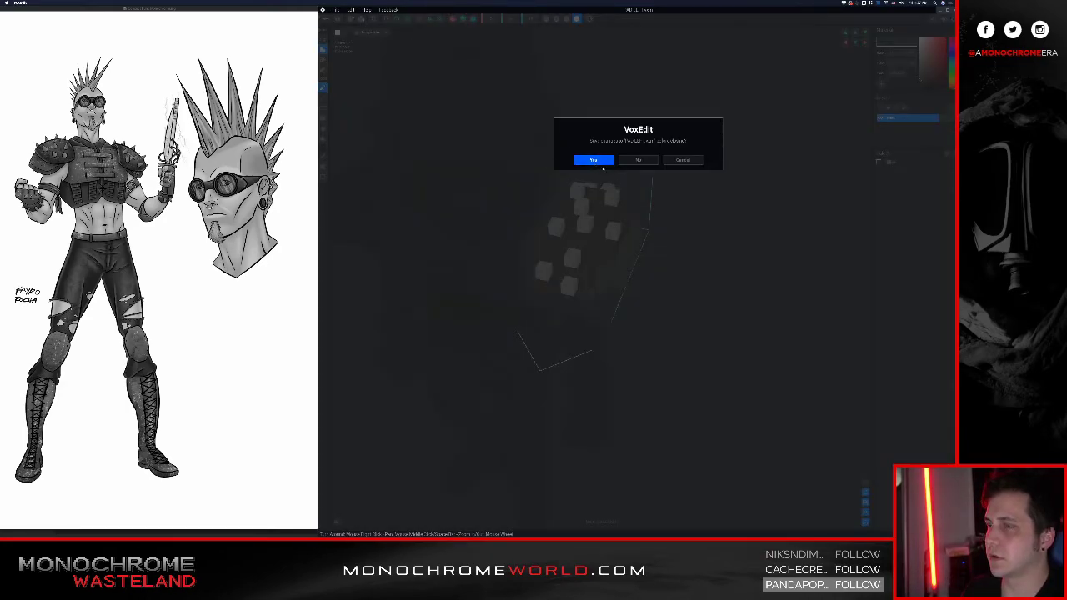
{"action": "left_click", "coordinate": [594, 160]}
- Examine both shoulder pads on the avatar from the front and side during the animation
{"action": "scroll", "coordinate": [625, 208], "scroll_direction": "up", "scroll_amount": 5}
{"action": "middle_click_drag", "start_coordinate": [677, 70], "coordinate": [658, 119]}
{"action": "scroll", "coordinate": [658, 119], "scroll_direction": "up", "scroll_amount": 5}
{"action": "right_click_drag", "start_coordinate": [658, 119], "coordinate": [632, 326]}
{"action": "scroll", "coordinate": [637, 295], "scroll_direction": "down", "scroll_amount": 5}
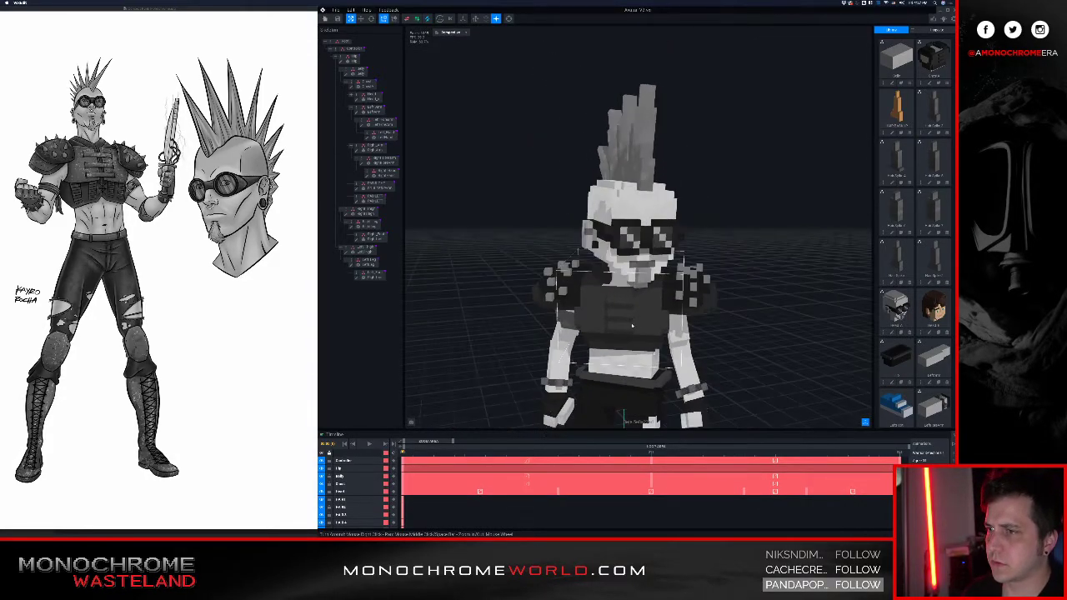
{"action": "right_click_drag", "start_coordinate": [560, 315], "coordinate": [585, 312]}
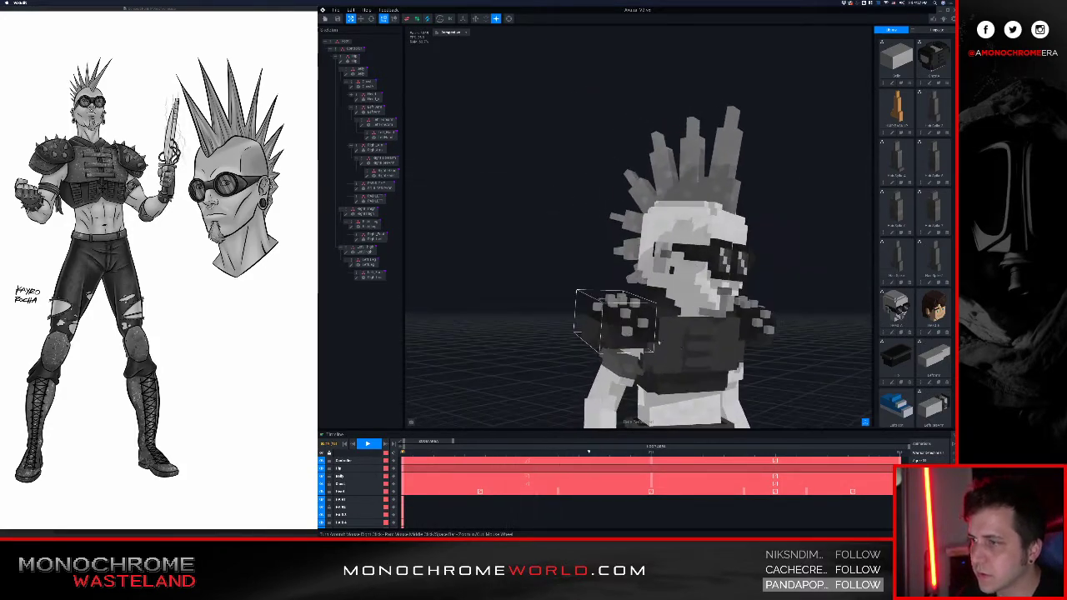
{"action": "middle_click_drag", "start_coordinate": [746, 375], "coordinate": [683, 318]}
{"action": "scroll", "coordinate": [619, 308], "scroll_direction": "down", "scroll_amount": 5}
{"action": "right_click_drag", "start_coordinate": [619, 308], "coordinate": [618, 316]}
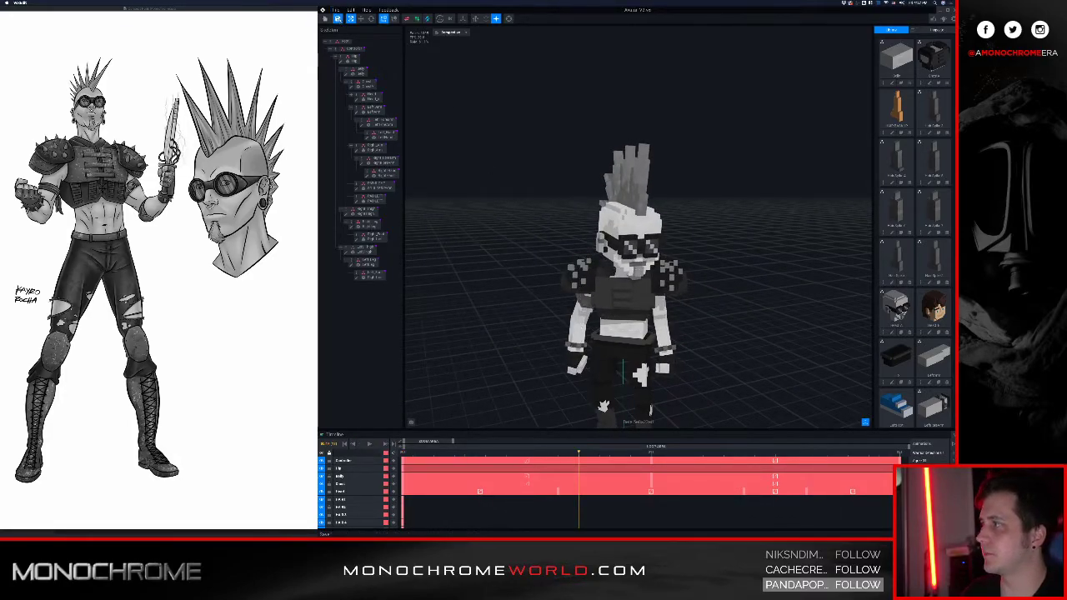
- Examine the avatar's overall look with both shoulder pads against the reference drawing, up close and at full height
{"action": "scroll", "coordinate": [617, 340], "scroll_direction": "up", "scroll_amount": 6}
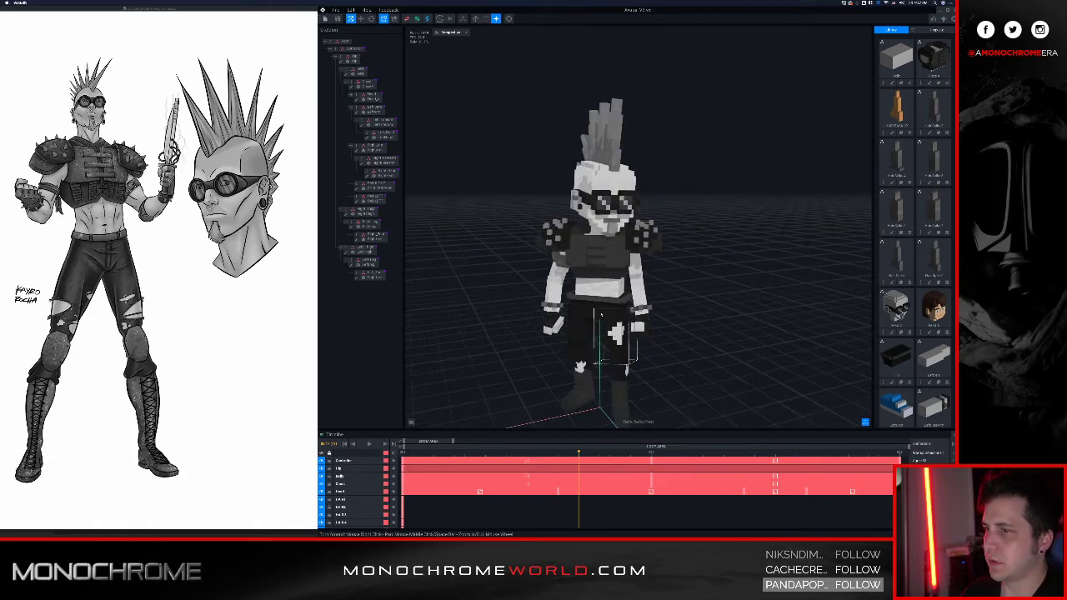
{"action": "middle_click_drag", "start_coordinate": [591, 285], "coordinate": [592, 282]}
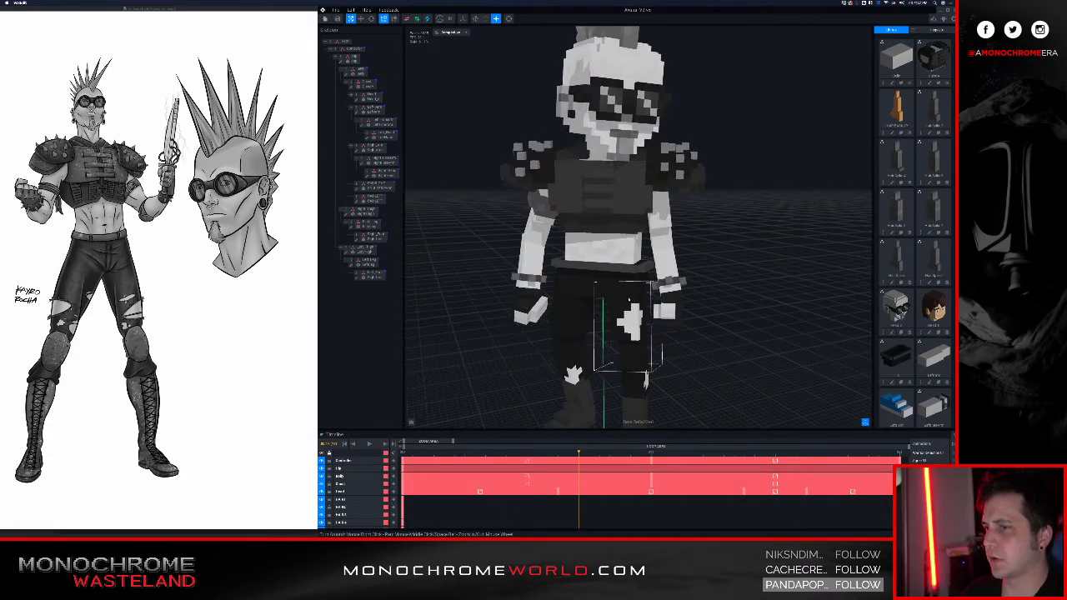
{"action": "middle_click_drag", "start_coordinate": [628, 297], "coordinate": [610, 310]}
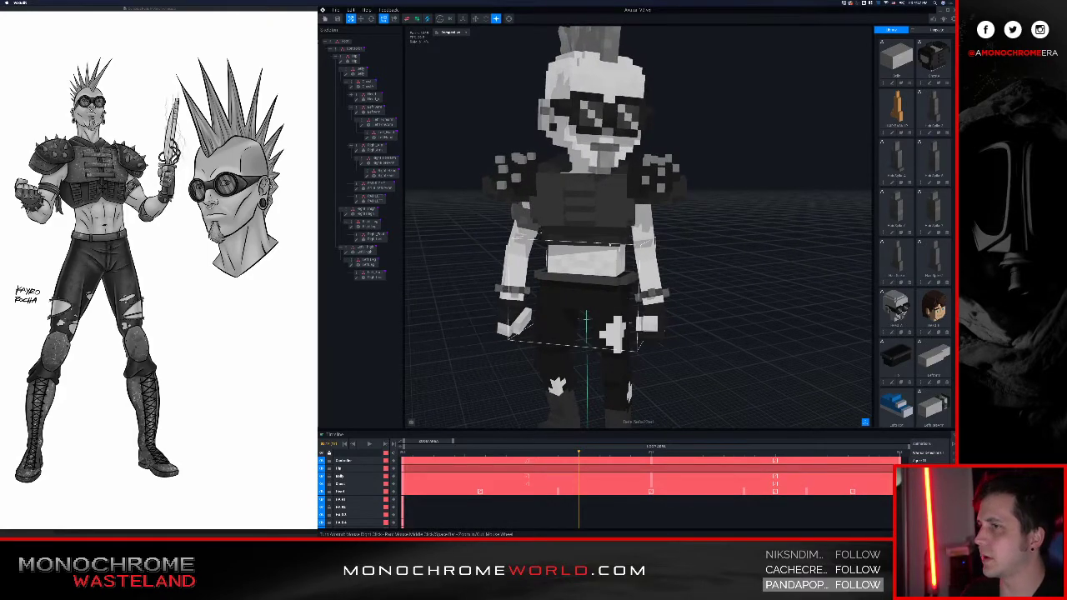
{"action": "scroll", "coordinate": [590, 195], "scroll_direction": "down", "scroll_amount": 3}
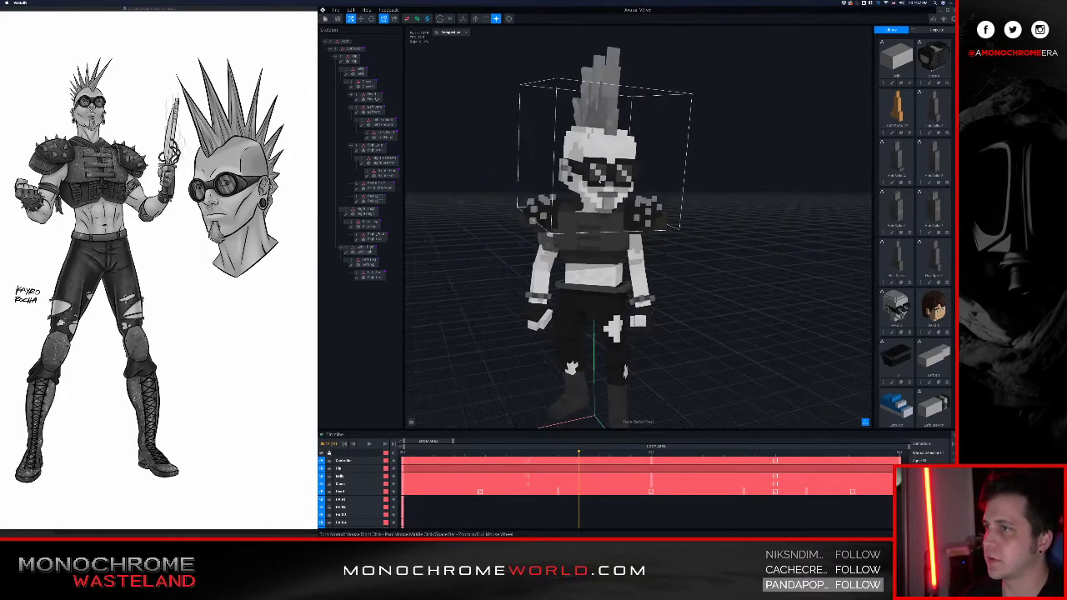
{"action": "right_click_drag", "start_coordinate": [600, 245], "coordinate": [622, 255]}
{"action": "middle_click_drag", "start_coordinate": [613, 327], "coordinate": [598, 294]}
{"action": "scroll", "coordinate": [598, 293], "scroll_direction": "down", "scroll_amount": 1}
{"action": "scroll", "coordinate": [599, 293], "scroll_direction": "up", "scroll_amount": 1}
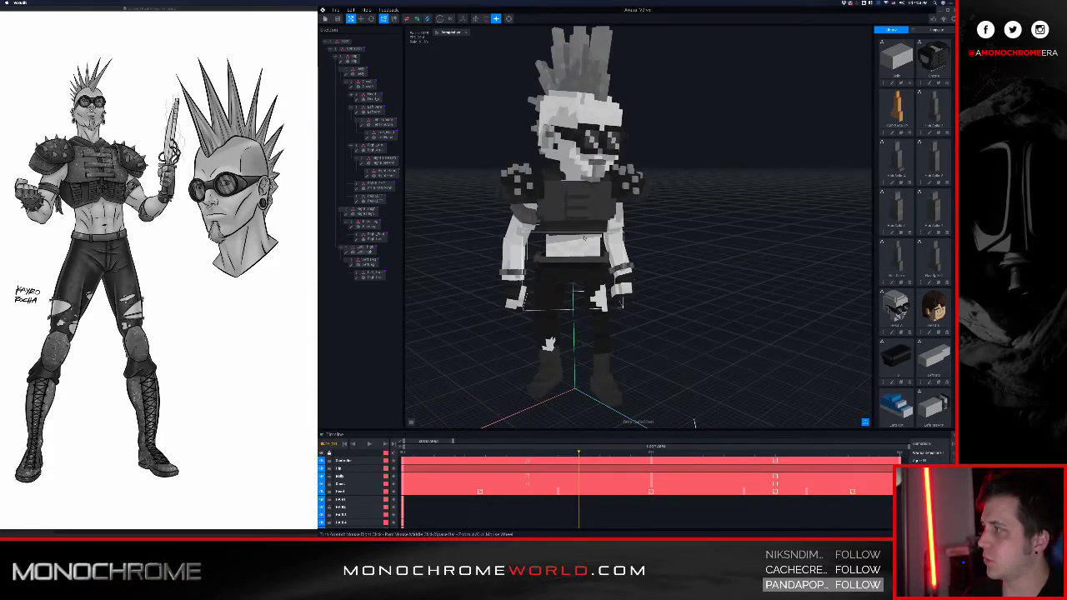
{"action": "right_click_drag", "start_coordinate": [620, 257], "coordinate": [598, 243]}
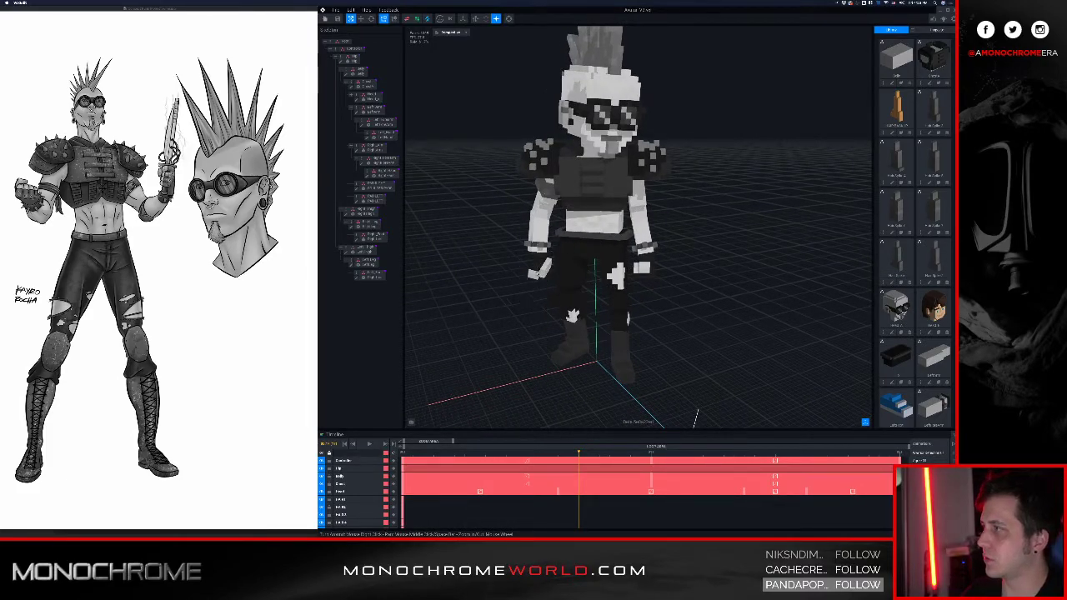
{"action": "right_click_drag", "start_coordinate": [577, 314], "coordinate": [574, 336]}
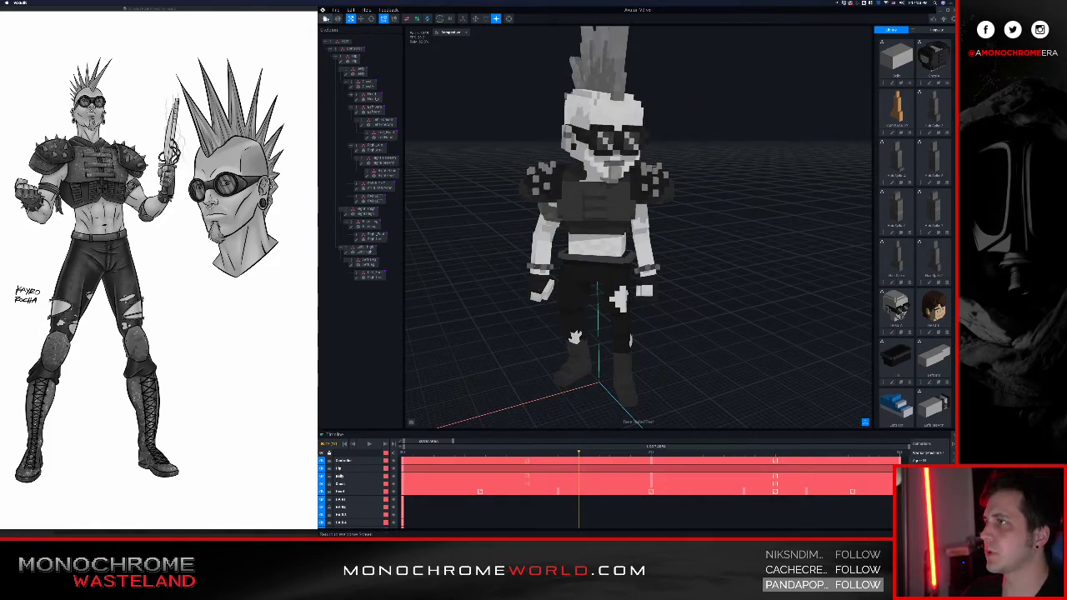
- Save and close the avatar, and open the Equip_Blades_V2 asset from the project's weapon folders
{"action": "left_click", "coordinate": [327, 19]}
{"action": "left_click", "coordinate": [593, 160]}
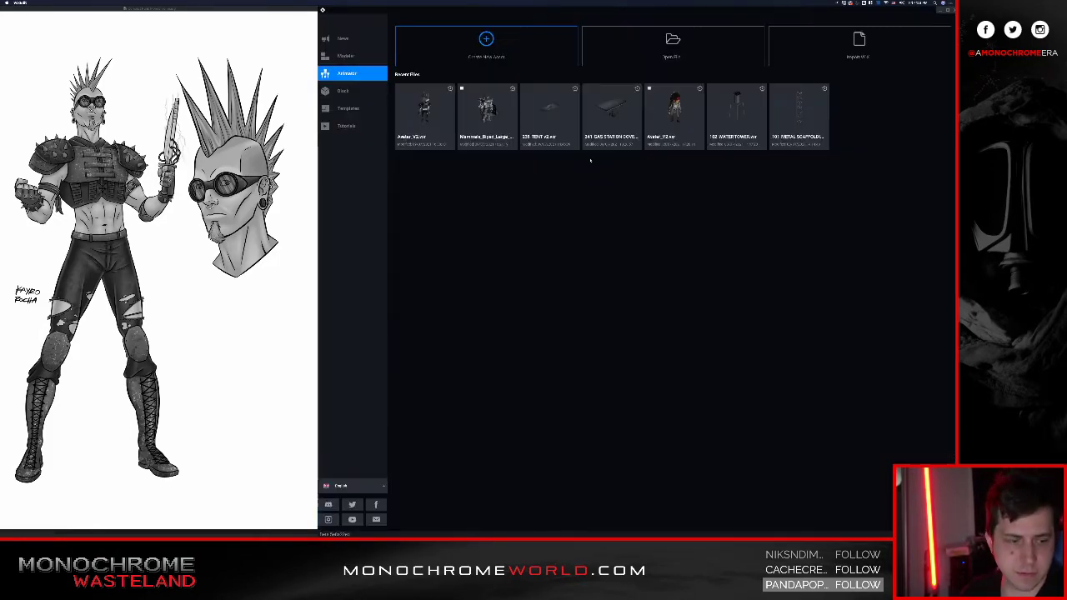
{"action": "left_click", "coordinate": [616, 52]}
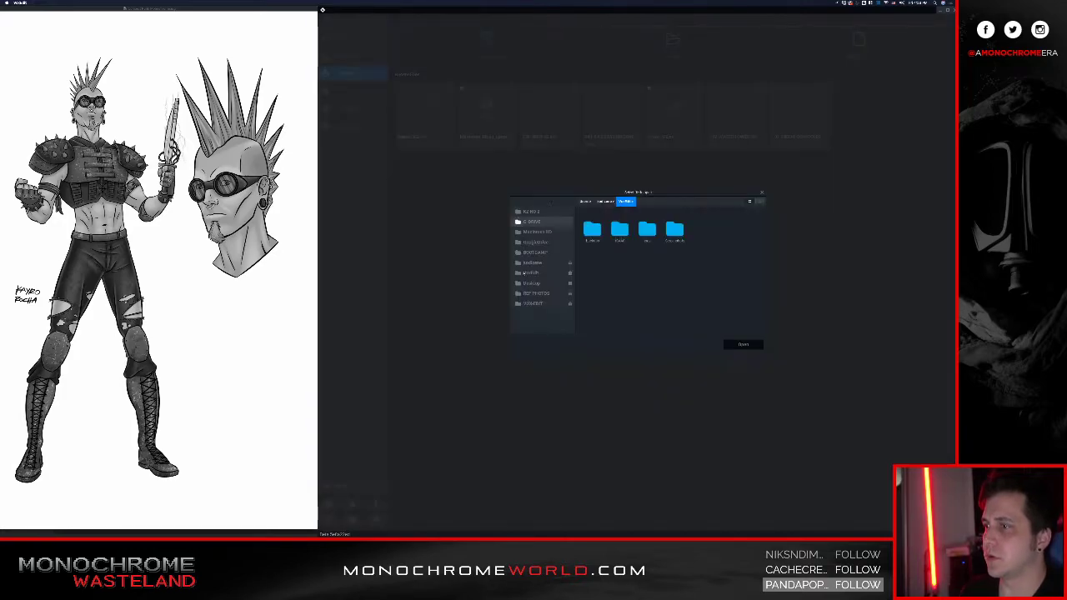
{"action": "scroll", "coordinate": [649, 291], "scroll_direction": "down", "scroll_amount": 3}
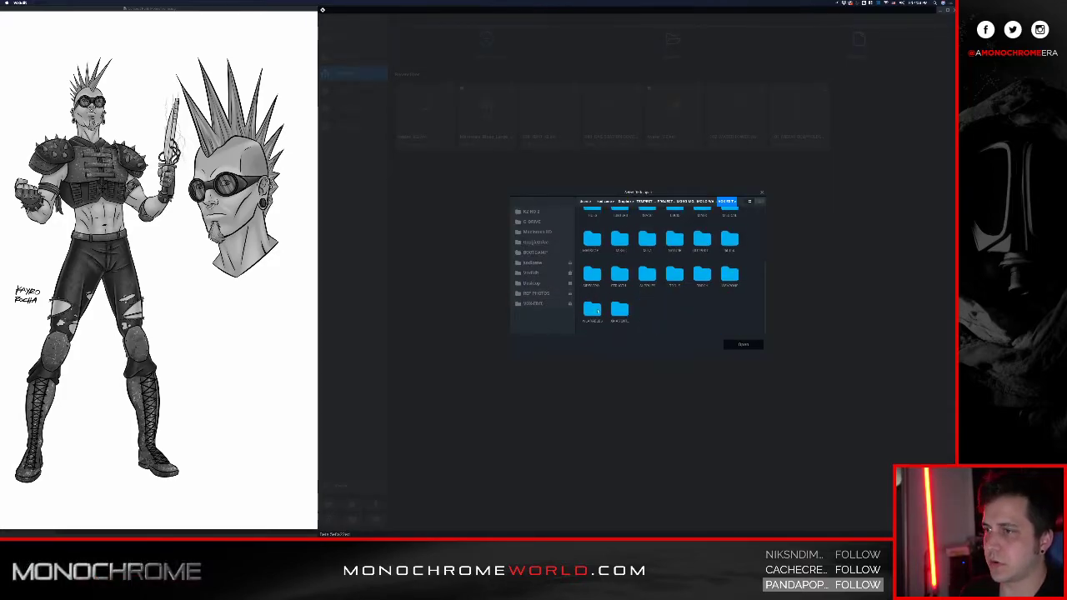
{"action": "double_click", "coordinate": [723, 276]}
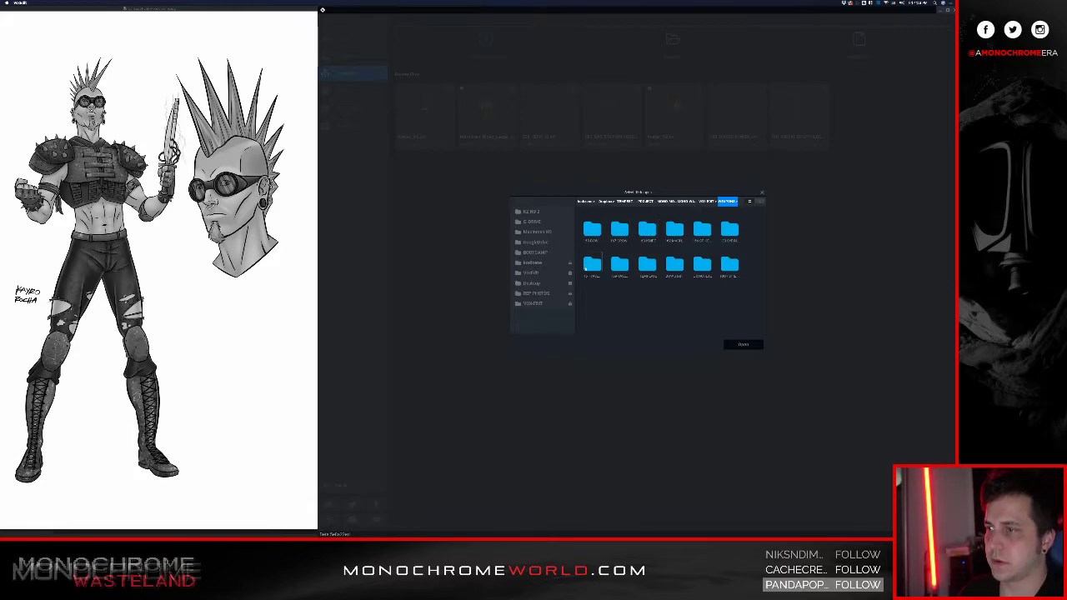
{"action": "double_click", "coordinate": [586, 267]}
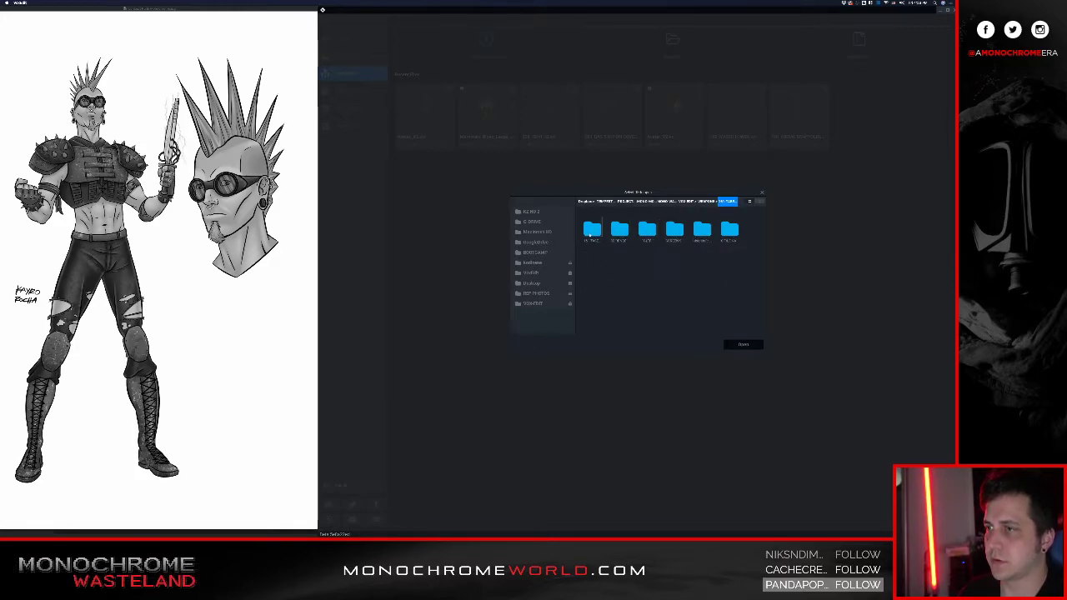
{"action": "double_click", "coordinate": [591, 233]}
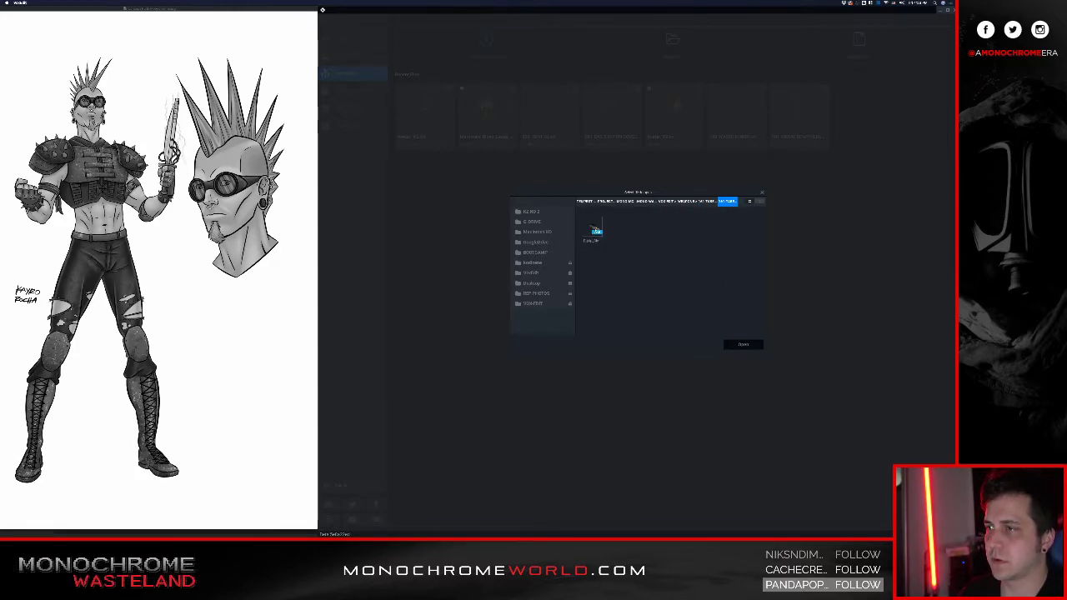
{"action": "left_click", "coordinate": [604, 235]}
{"action": "left_click", "coordinate": [742, 344]}
- Examine the equipped blade up close in the avatar's hand from above
{"action": "scroll", "coordinate": [592, 206], "scroll_direction": "up", "scroll_amount": 5}
{"action": "right_click_drag", "start_coordinate": [592, 207], "coordinate": [666, 295]}
{"action": "scroll", "coordinate": [665, 295], "scroll_direction": "up", "scroll_amount": 5}
{"action": "middle_click_drag", "start_coordinate": [775, 362], "coordinate": [702, 331]}
{"action": "scroll", "coordinate": [695, 355], "scroll_direction": "up", "scroll_amount": 2}
{"action": "middle_click_drag", "start_coordinate": [734, 412], "coordinate": [691, 347]}
{"action": "scroll", "coordinate": [691, 347], "scroll_direction": "down", "scroll_amount": 5}
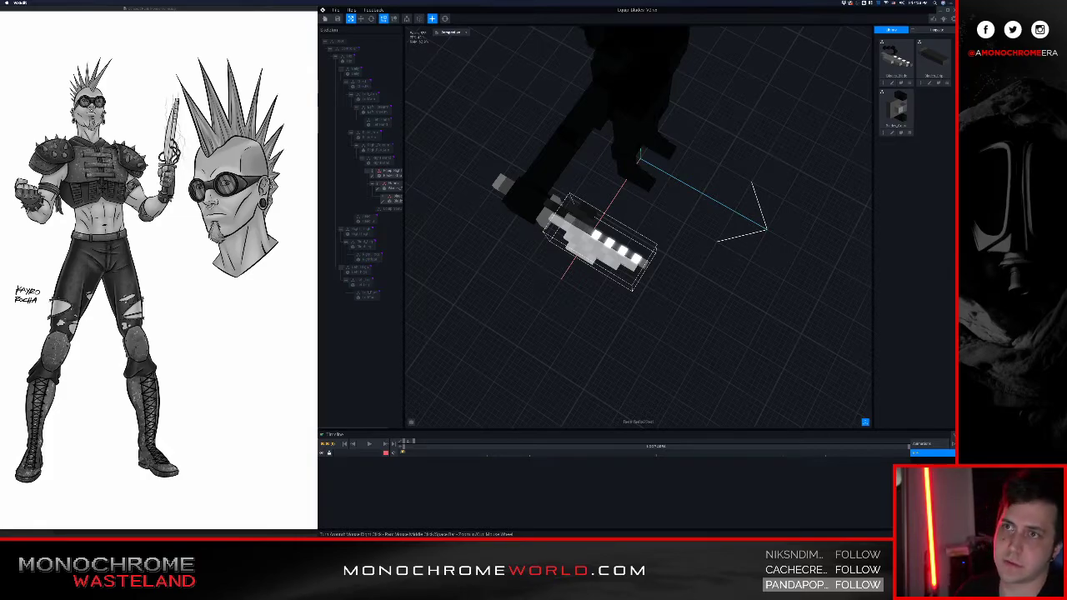
{"action": "middle_click_drag", "start_coordinate": [582, 242], "coordinate": [581, 257]}
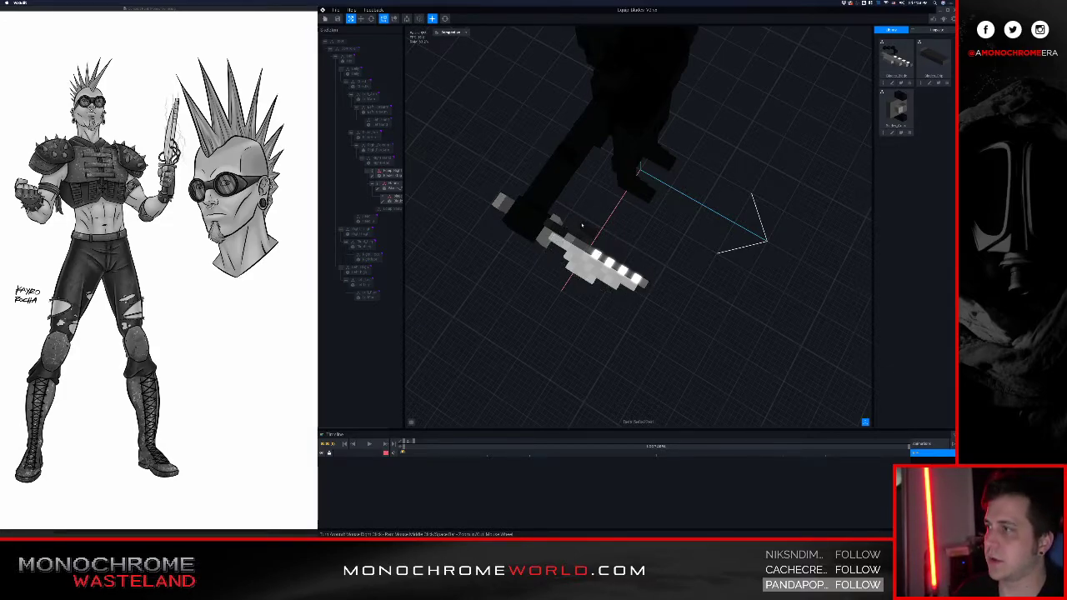
{"action": "middle_click_drag", "start_coordinate": [597, 252], "coordinate": [593, 236]}
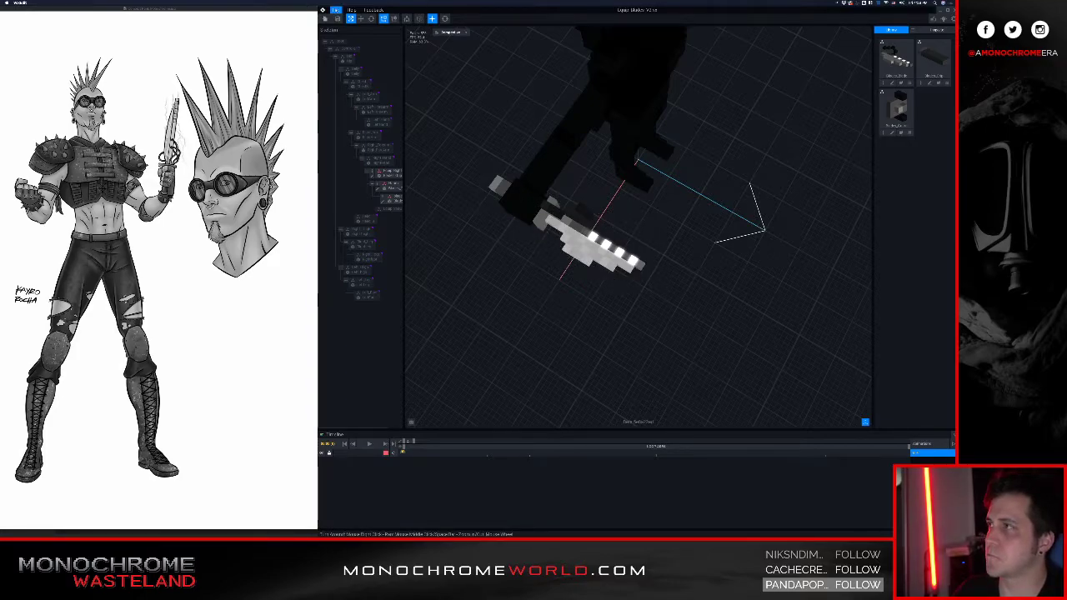
- Save and close the equipped blades asset, and create a new empty animator asset in the weapon's folder
{"action": "left_click", "coordinate": [336, 10]}
{"action": "key", "text": "Escape"}
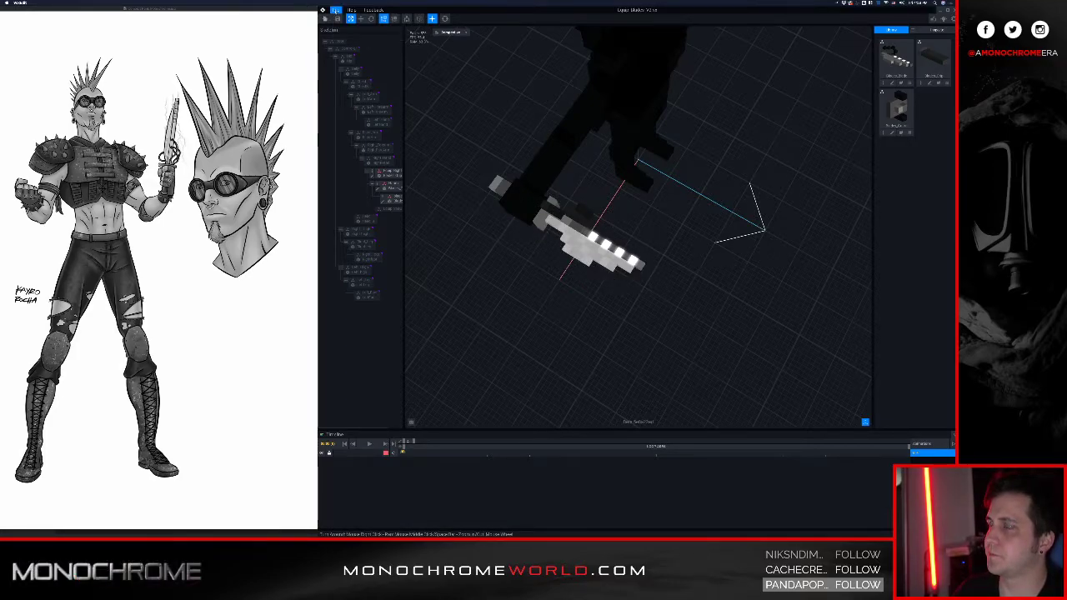
{"action": "double_click", "coordinate": [596, 135]}
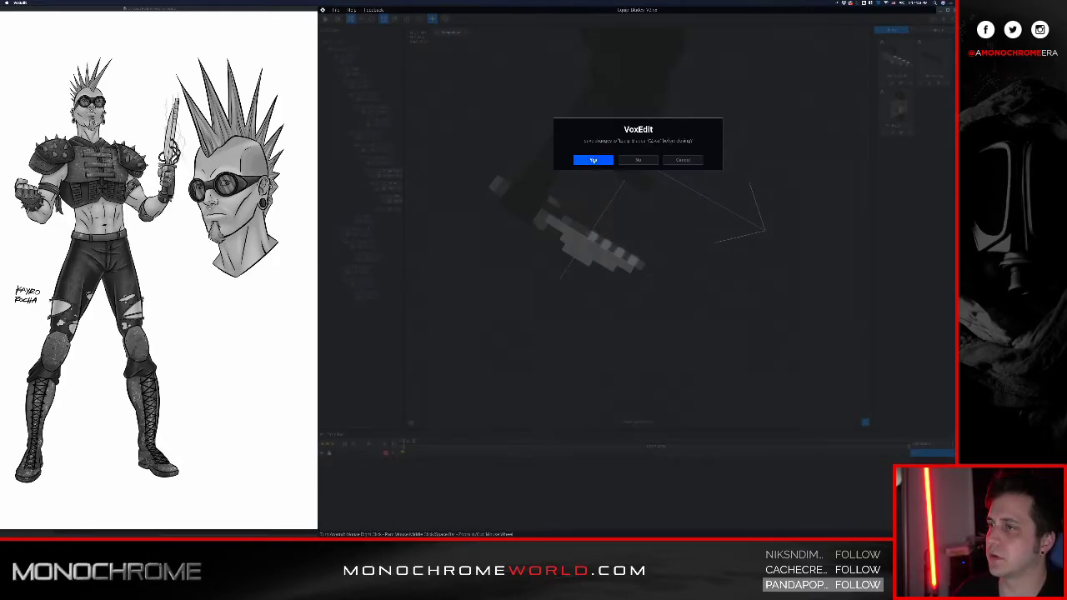
{"action": "left_click", "coordinate": [593, 160]}
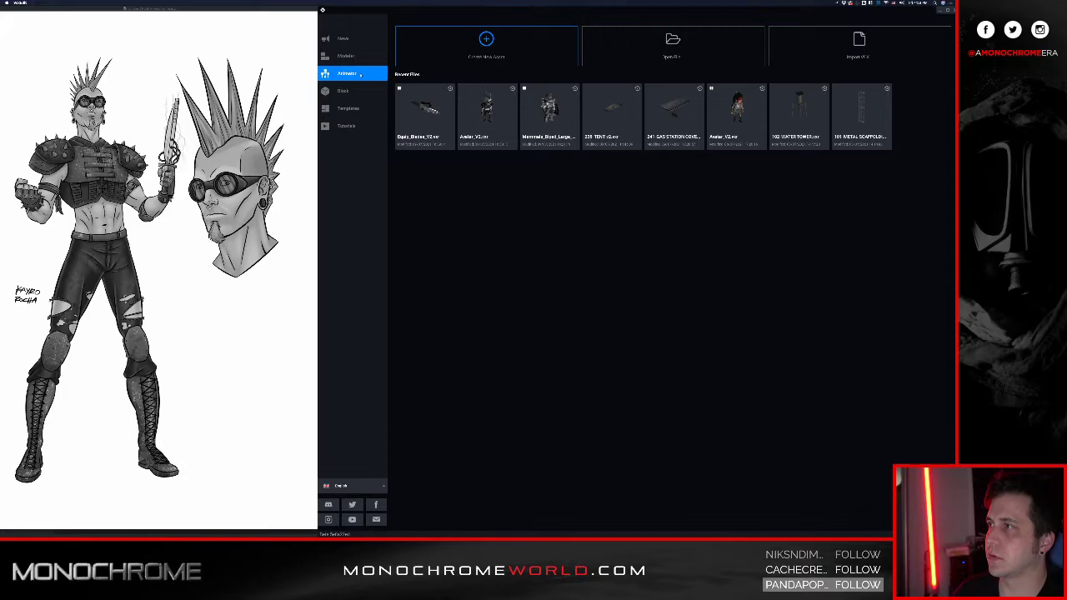
{"action": "left_click", "coordinate": [478, 43]}
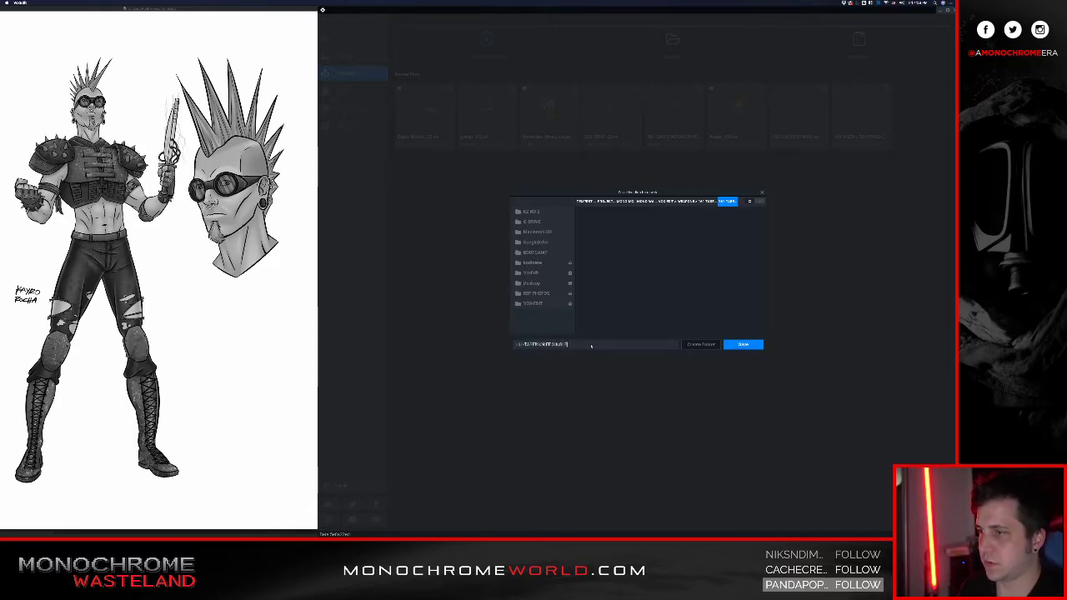
{"action": "left_click", "coordinate": [747, 345]}
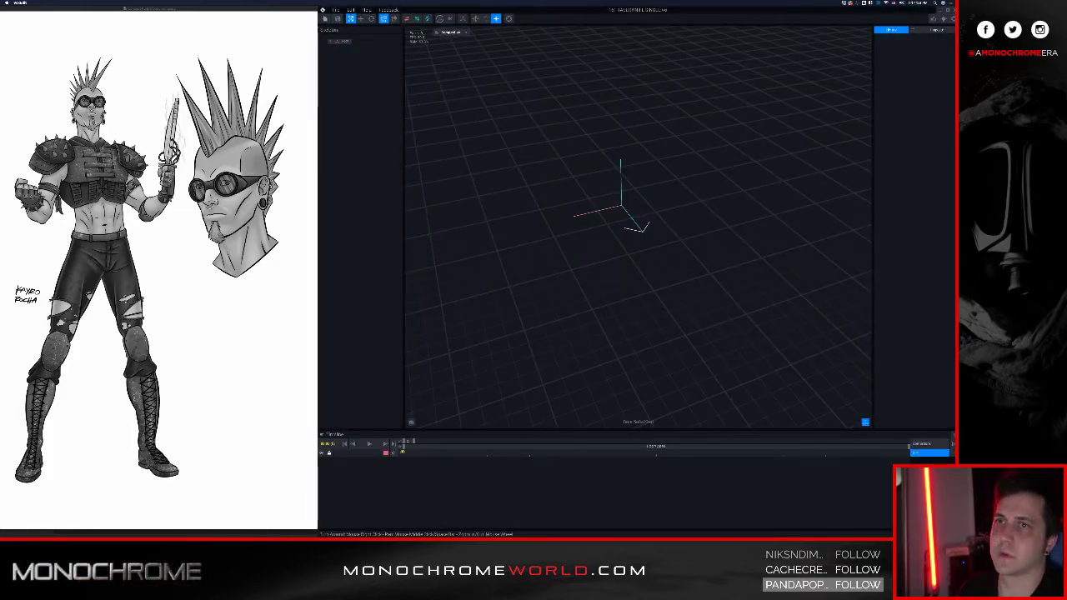
- Import the blade model and its two companion part models from the existing weapon's folder into the library
{"action": "left_click", "coordinate": [917, 30]}
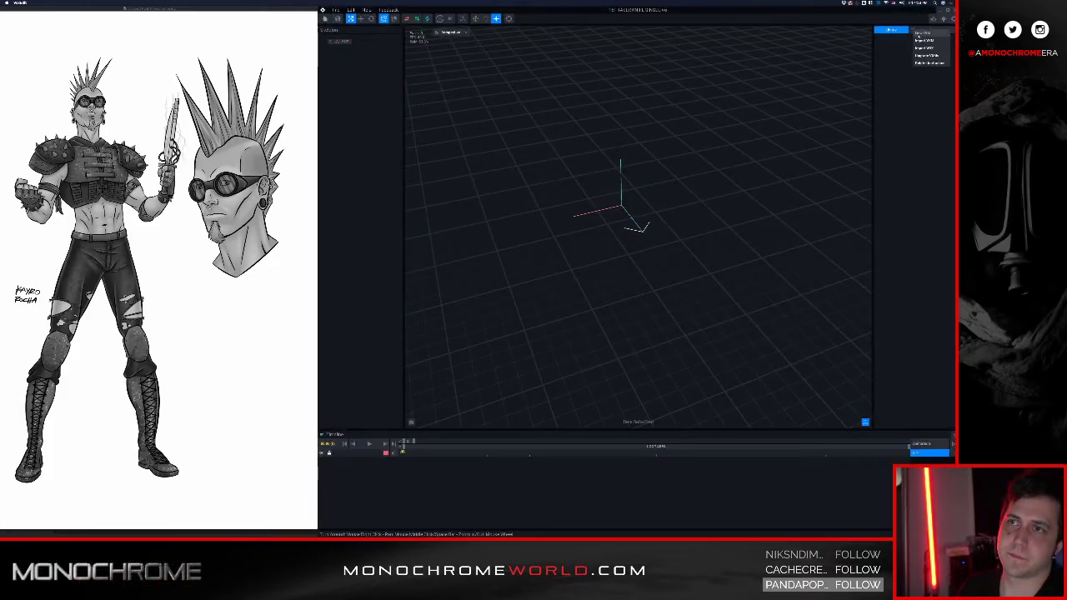
{"action": "left_click", "coordinate": [921, 44]}
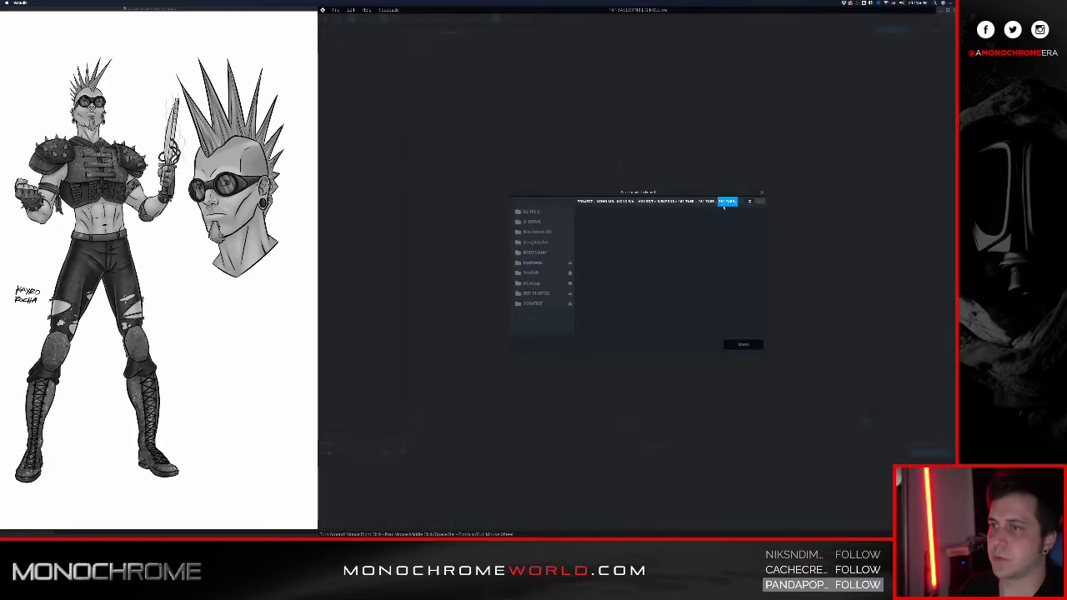
{"action": "left_click", "coordinate": [649, 231]}
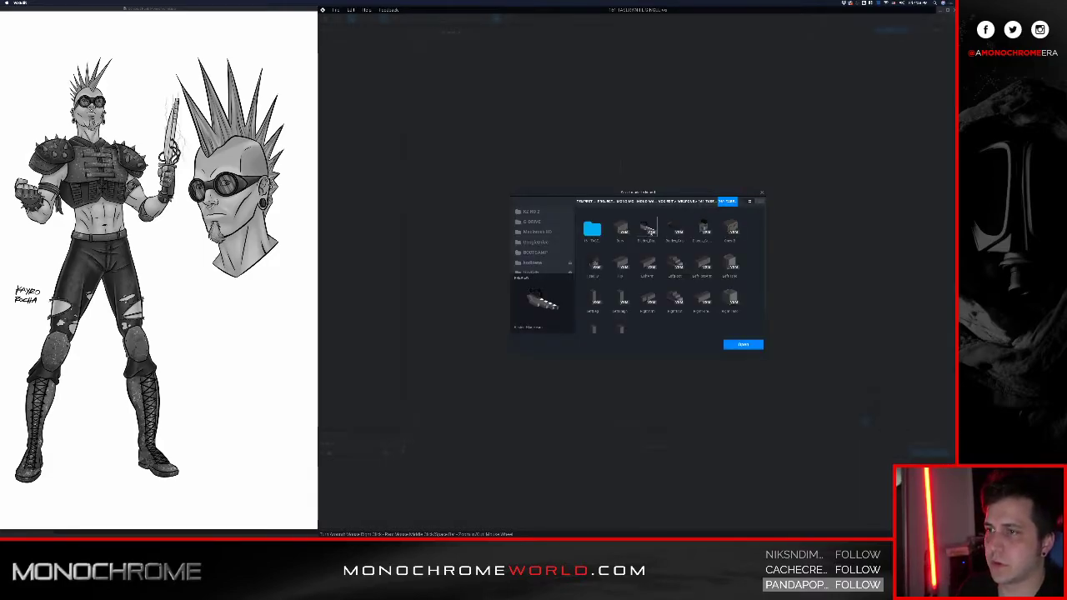
{"action": "left_click", "coordinate": [741, 347]}
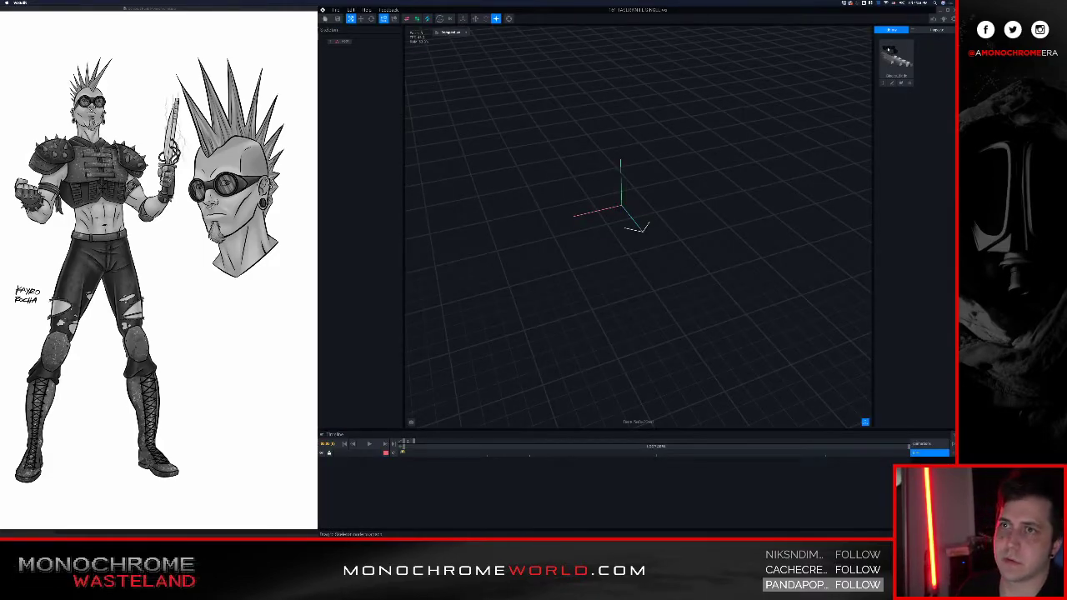
{"action": "left_click", "coordinate": [913, 30]}
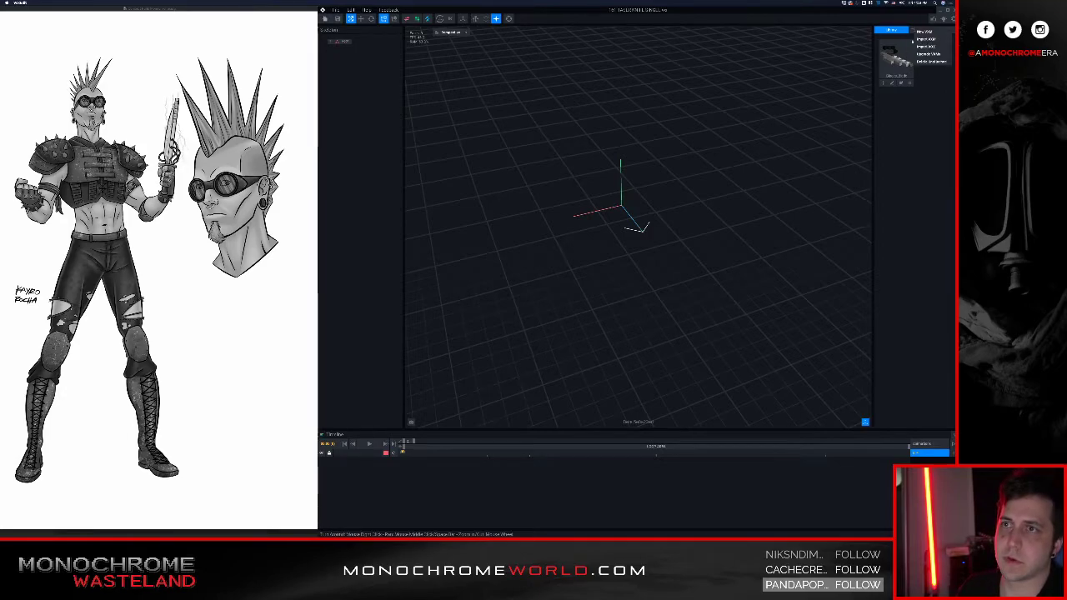
{"action": "left_click", "coordinate": [921, 42]}
{"action": "left_click", "coordinate": [725, 315]}
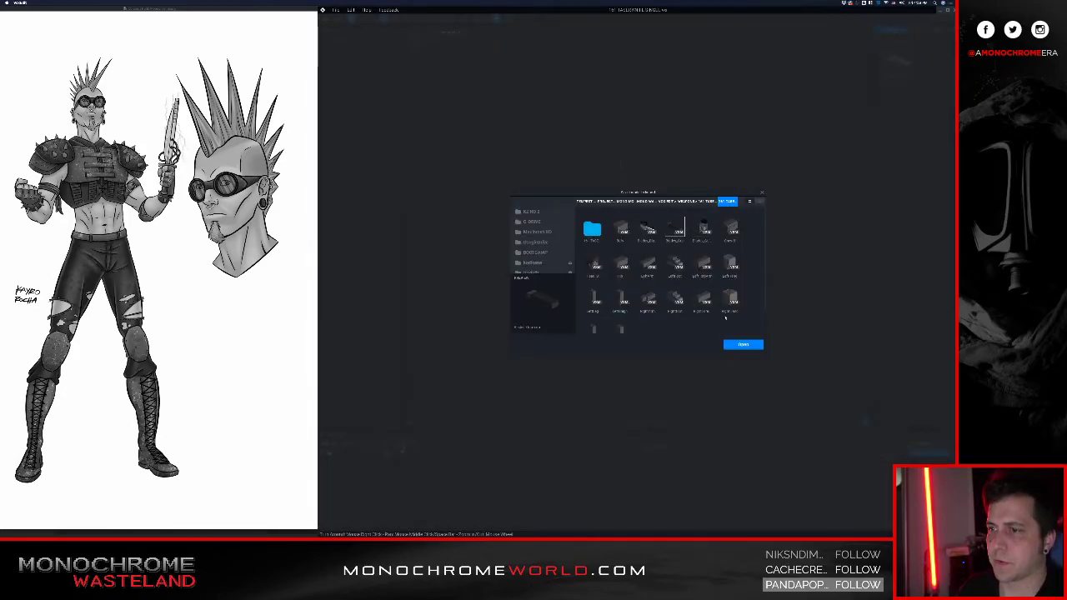
{"action": "left_click", "coordinate": [739, 344]}
{"action": "left_click", "coordinate": [912, 30]}
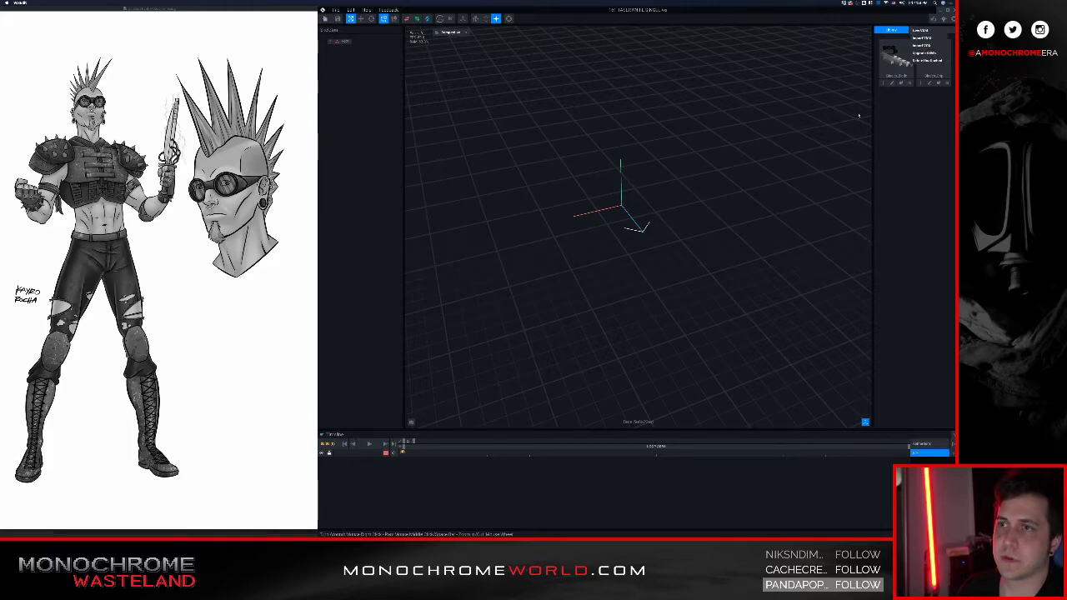
{"action": "left_click", "coordinate": [921, 43]}
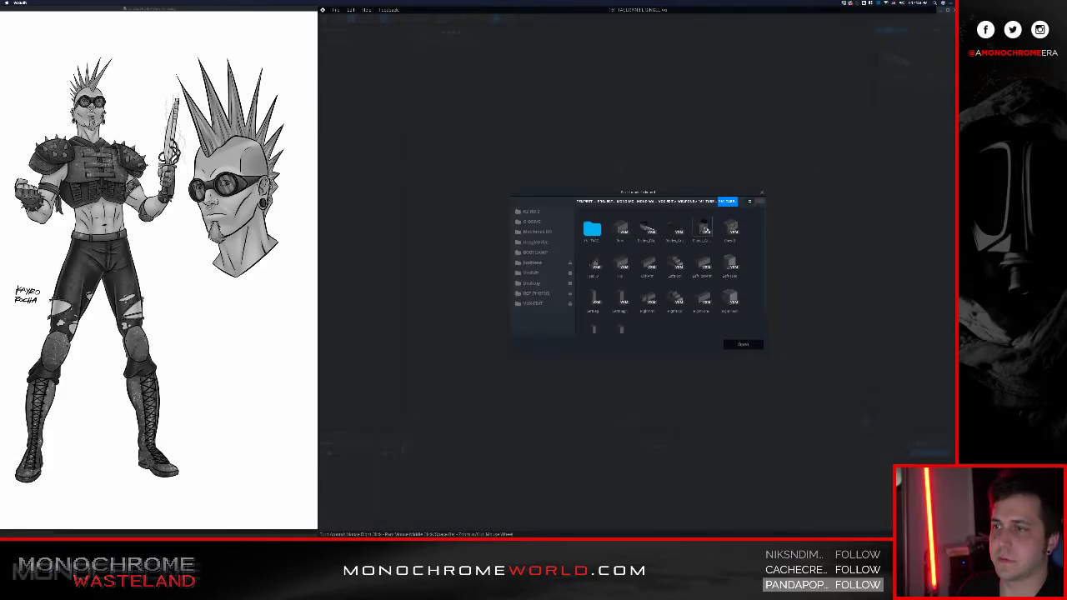
{"action": "left_click", "coordinate": [741, 344]}
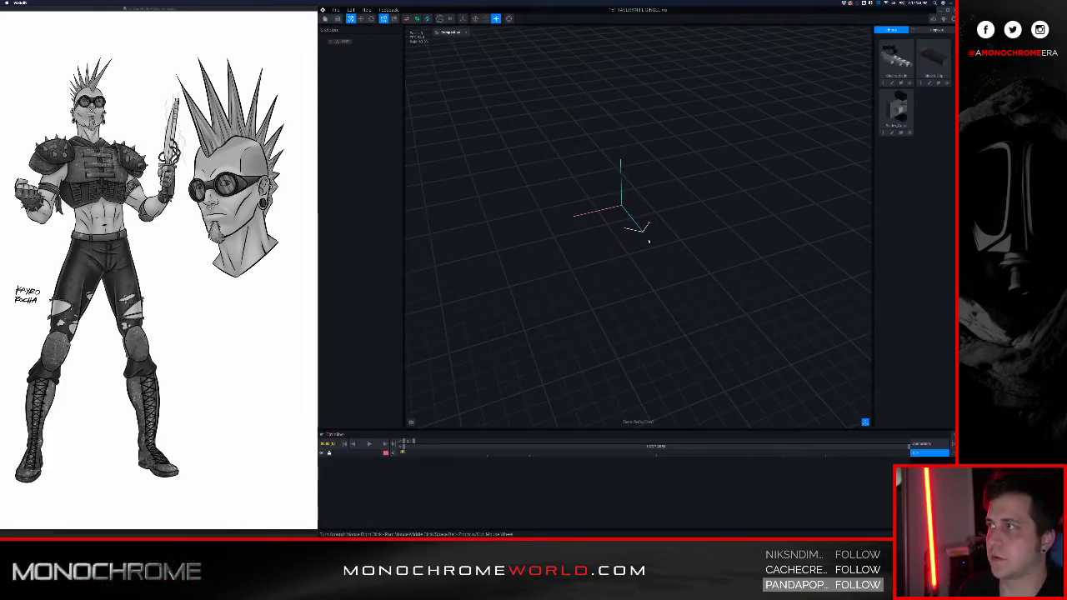
- Create a Controller node under the root node and a Blade child node beneath it
{"action": "right_click", "coordinate": [334, 47]}
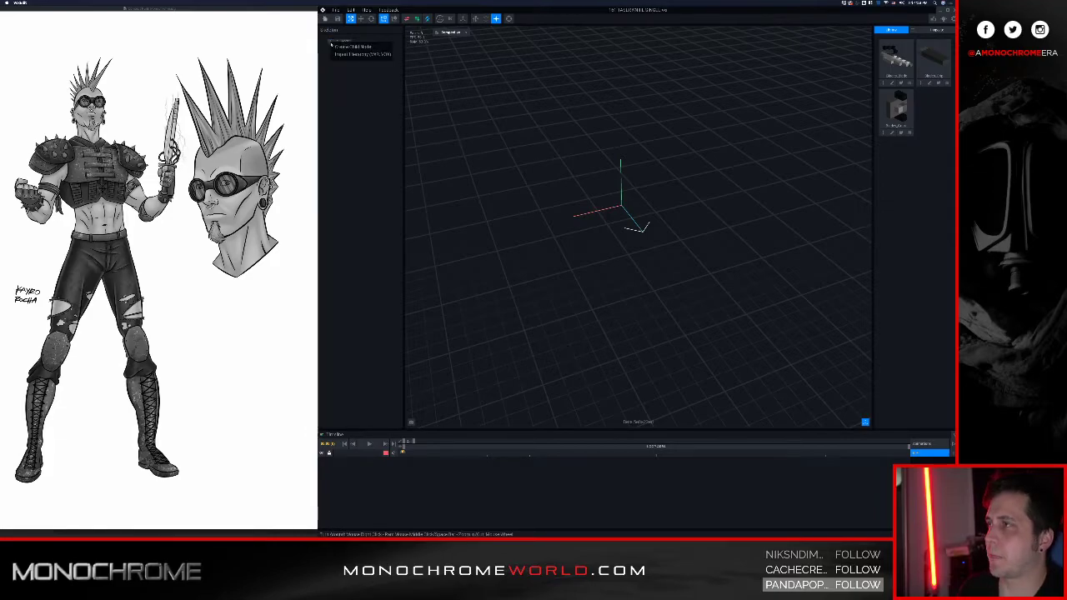
{"action": "left_click", "coordinate": [335, 47]}
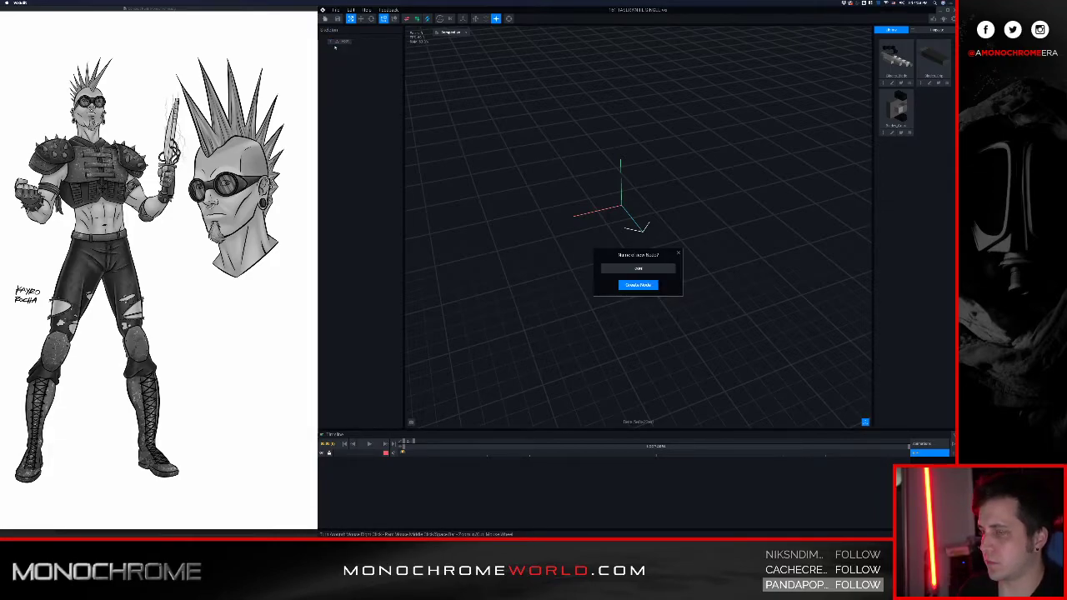
{"action": "key", "text": "Return"}
{"action": "right_click", "coordinate": [335, 46]}
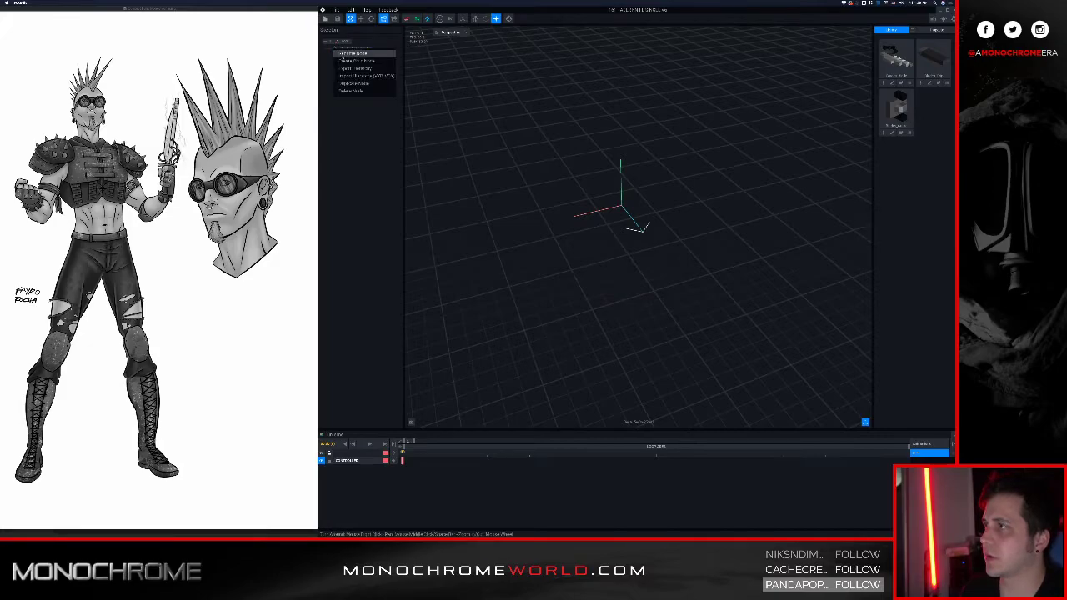
{"action": "left_click", "coordinate": [346, 61]}
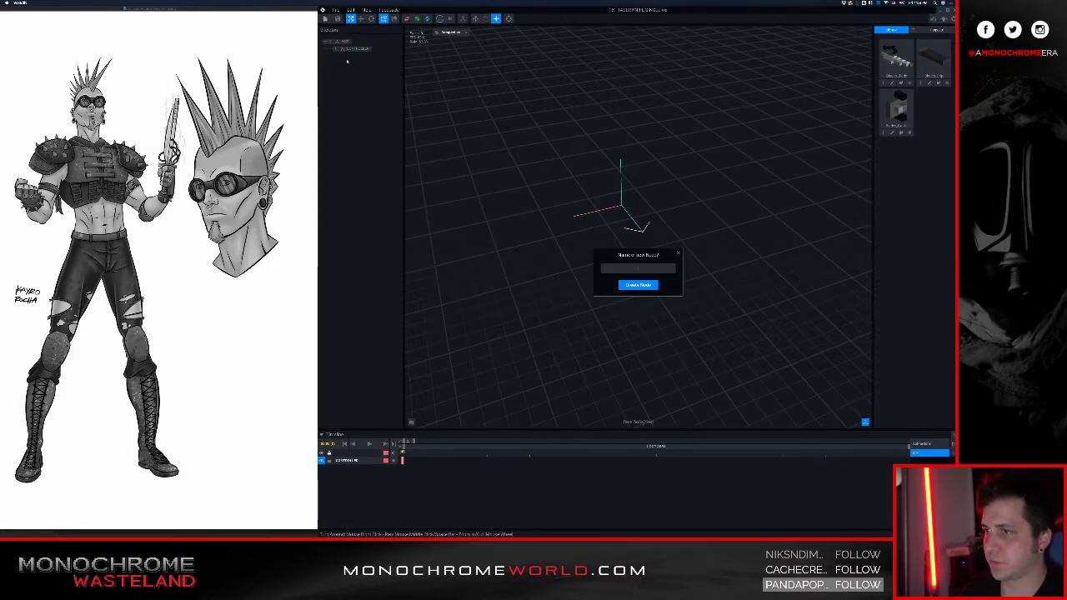
{"action": "key", "text": "Return"}
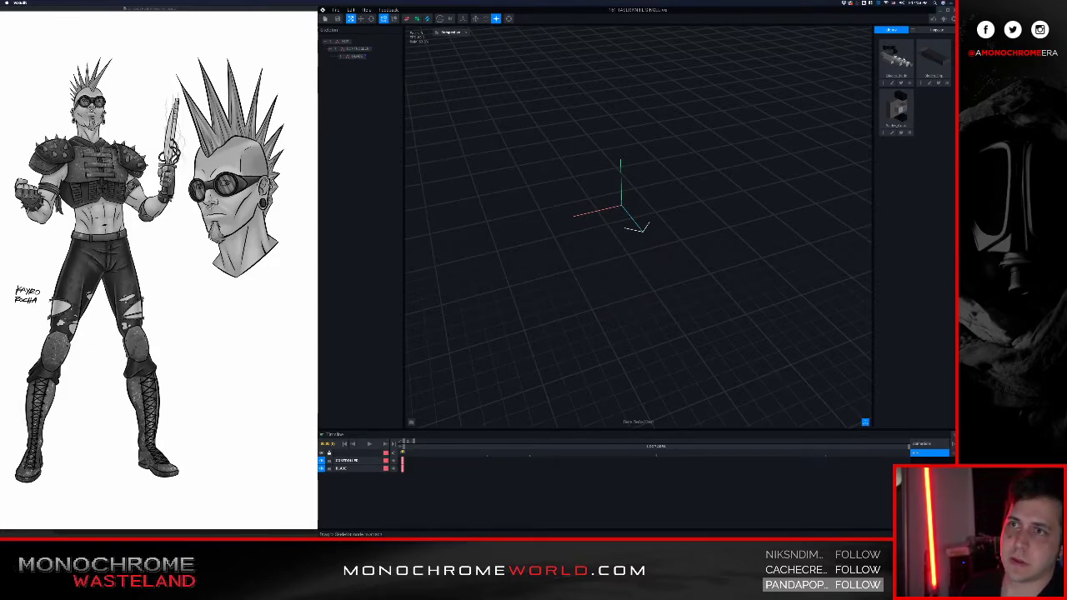
- Assign the imported blade model to the Blade node and open that model for voxel editing
{"action": "left_click_drag", "start_coordinate": [459, 72], "coordinate": [358, 57]}
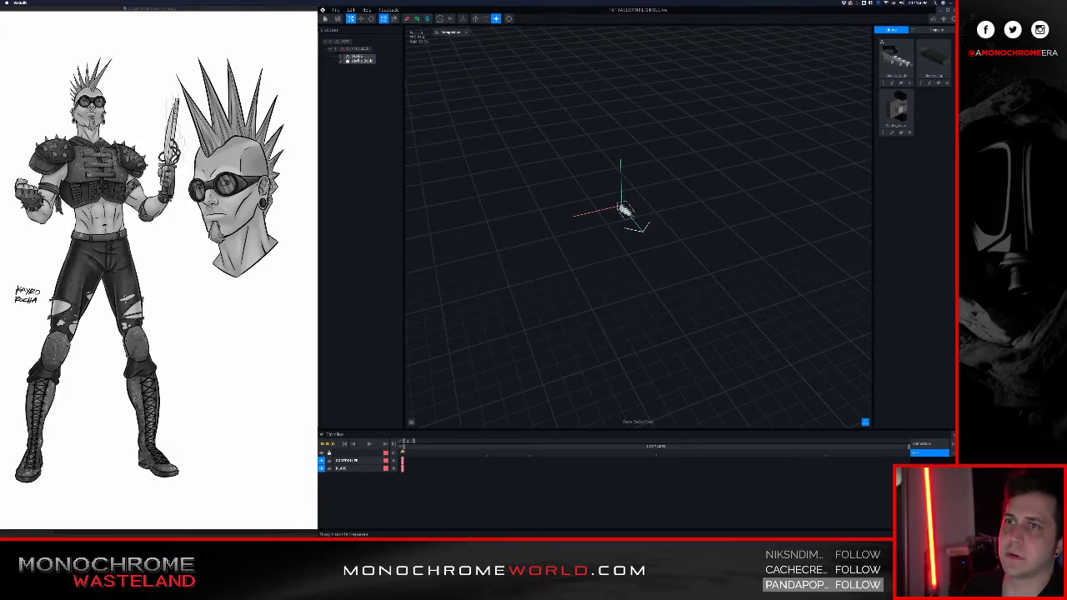
{"action": "left_click", "coordinate": [358, 60]}
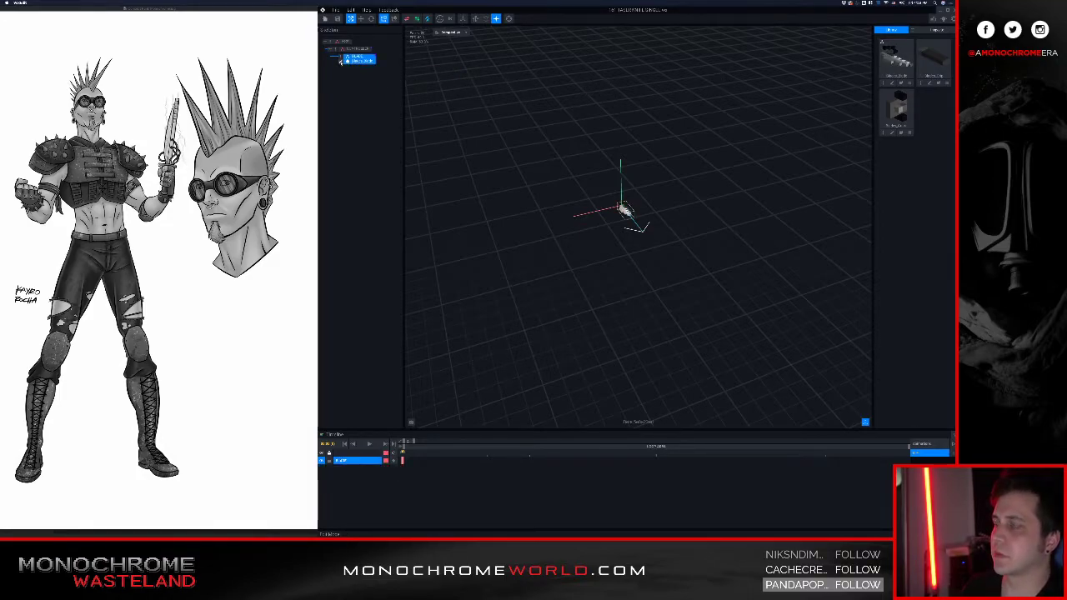
{"action": "scroll", "coordinate": [596, 213], "scroll_direction": "up", "scroll_amount": 10}
{"action": "right_click_drag", "start_coordinate": [590, 213], "coordinate": [667, 200]}
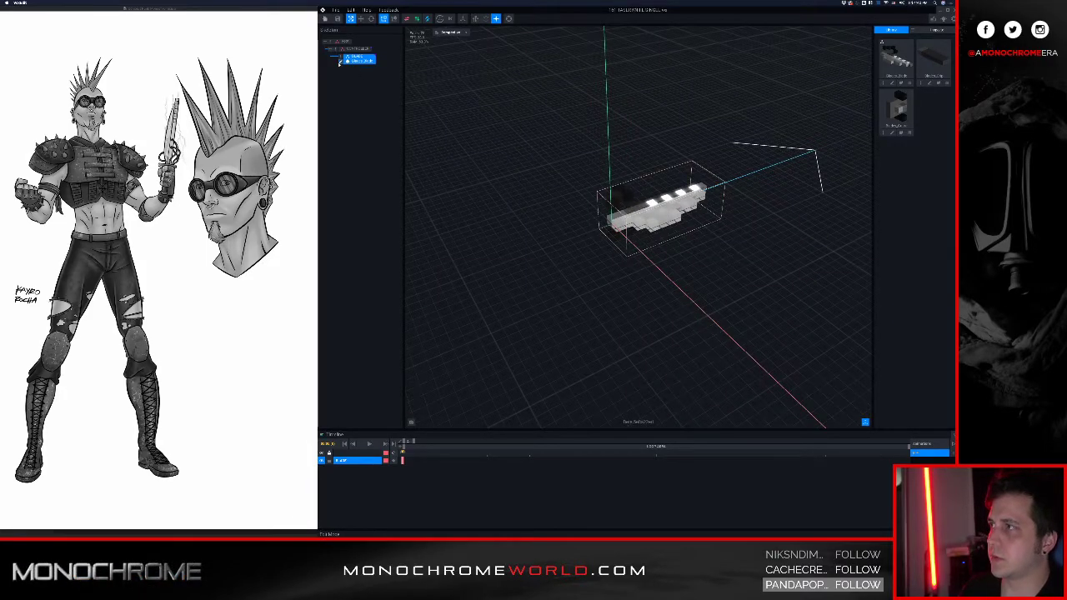
{"action": "left_click", "coordinate": [339, 63]}
{"action": "mouse_move", "coordinate": [559, 231]}
{"action": "right_mouse_down"}
{"action": "mouse_move", "coordinate": [576, 232]}
{"action": "mouse_move", "coordinate": [500, 133]}
{"action": "right_mouse_up"}
{"action": "scroll", "coordinate": [577, 233], "scroll_direction": "down", "scroll_amount": 3}
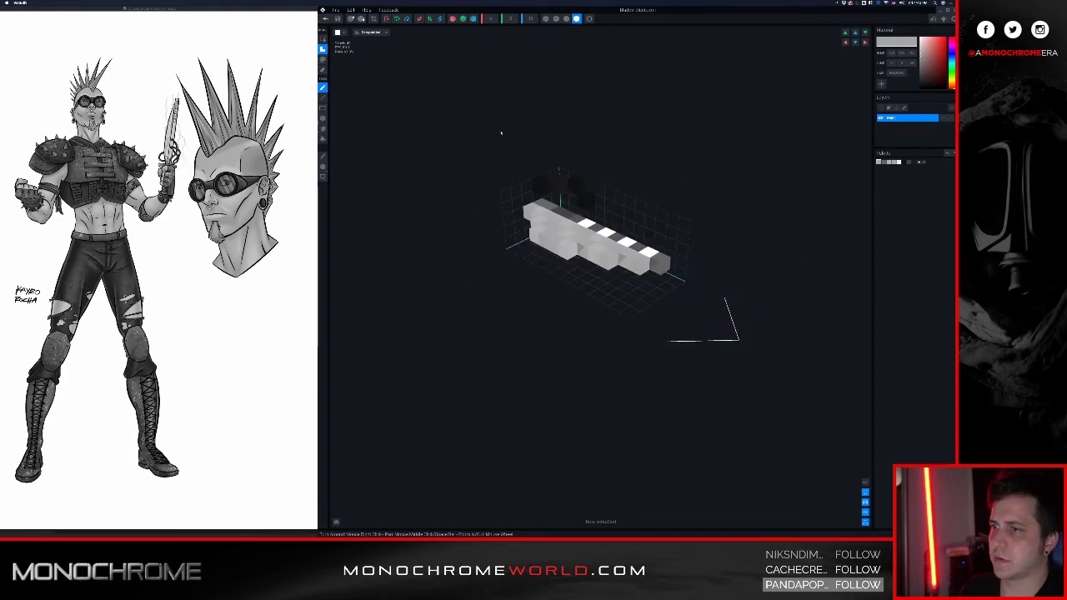
- Extend the model's volume along the blade's length, and move all the blade's voxels to its far end
{"action": "left_click", "coordinate": [530, 18]}
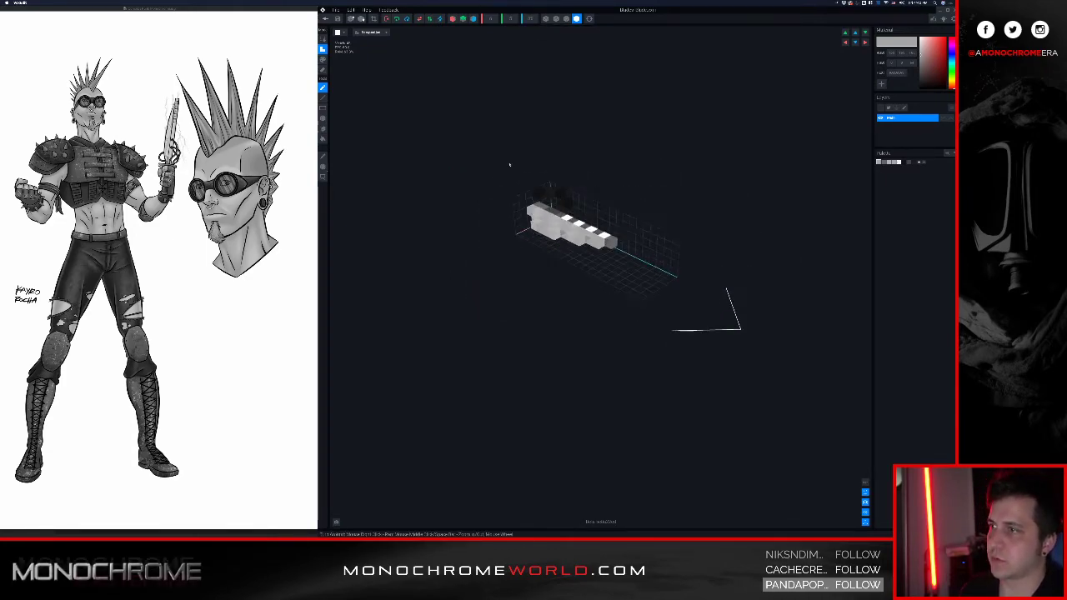
{"action": "left_click", "coordinate": [324, 109]}
{"action": "left_click", "coordinate": [322, 39]}
{"action": "left_click_drag", "start_coordinate": [464, 111], "coordinate": [720, 301]}
{"action": "left_click_drag", "start_coordinate": [643, 251], "coordinate": [677, 278]}
{"action": "right_click_drag", "start_coordinate": [550, 212], "coordinate": [572, 238]}
{"action": "left_click", "coordinate": [678, 195]}
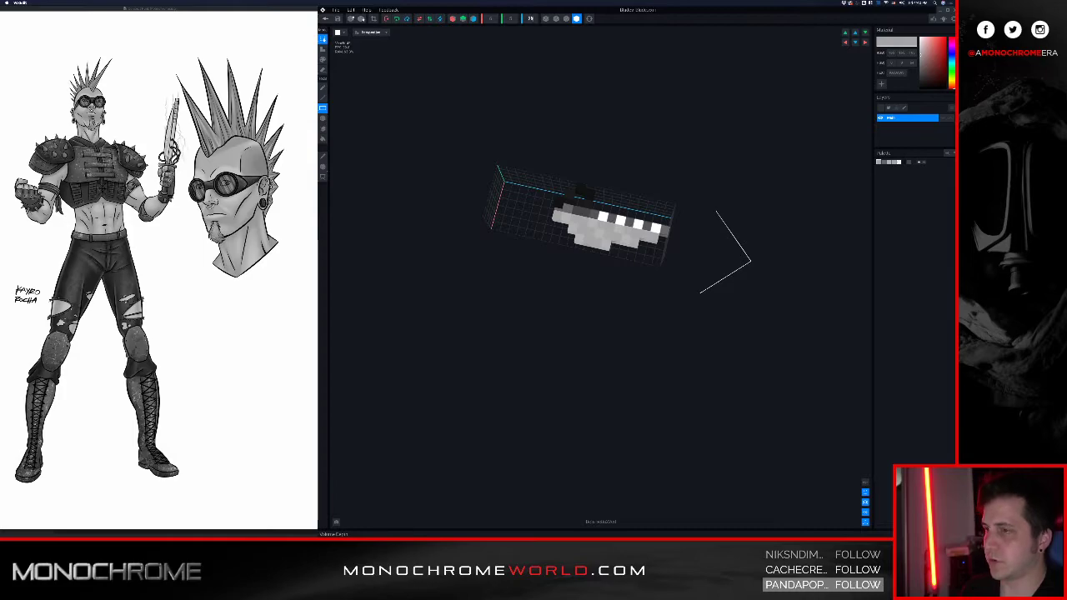
- Lengthen the model's volume further and shift the whole blade again to the tip end of the extended volume
{"action": "key", "text": "Return"}
{"action": "left_click_drag", "start_coordinate": [489, 135], "coordinate": [706, 245]}
{"action": "left_click", "coordinate": [688, 170]}
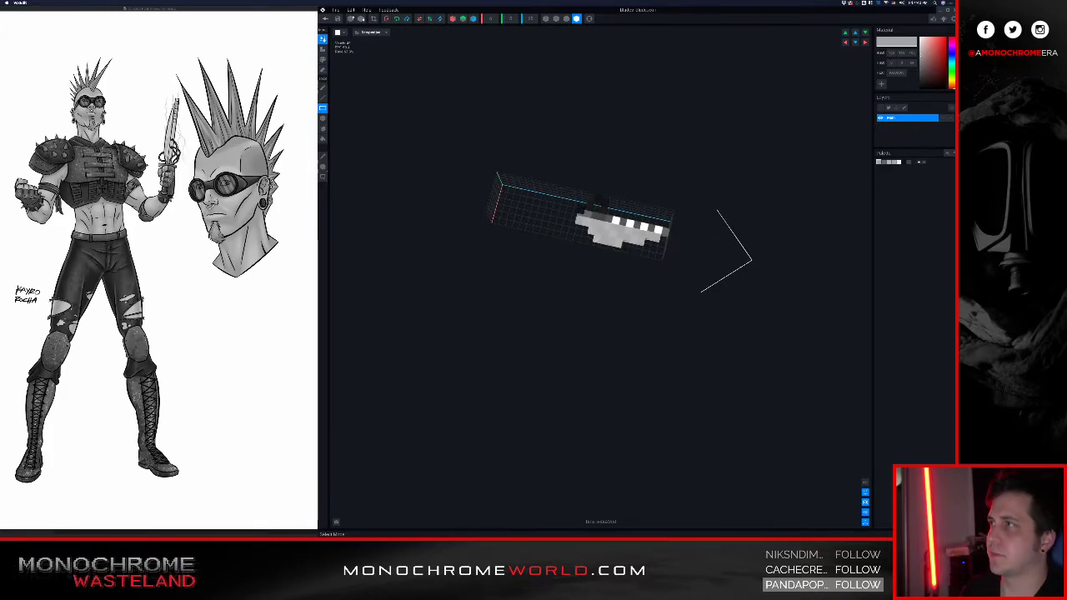
- Save and close the blade model, and copy all the voxels of the guard model
{"action": "left_click", "coordinate": [327, 20]}
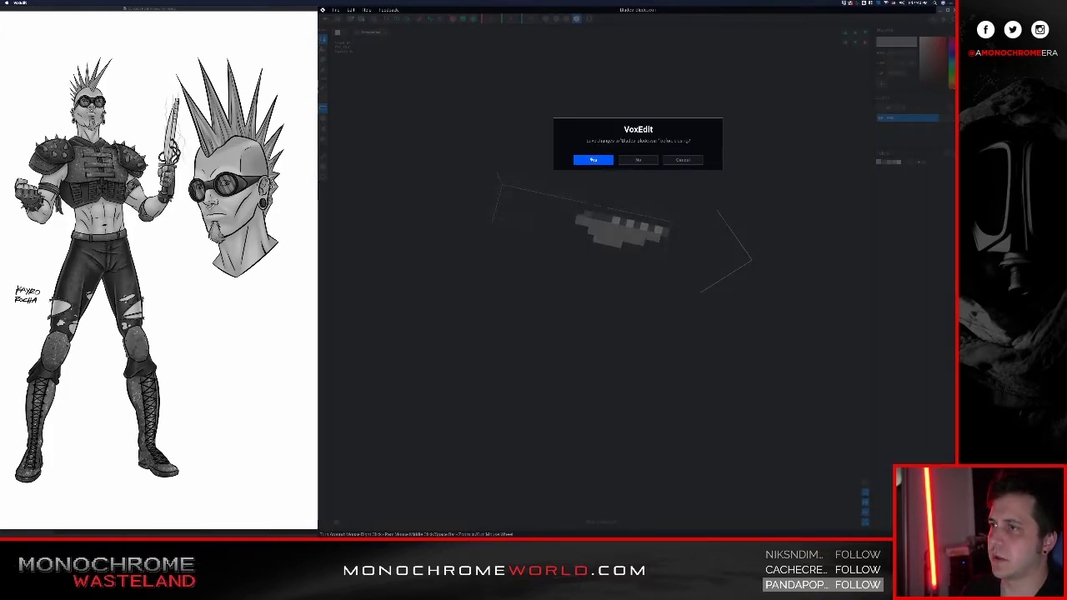
{"action": "left_click", "coordinate": [593, 159]}
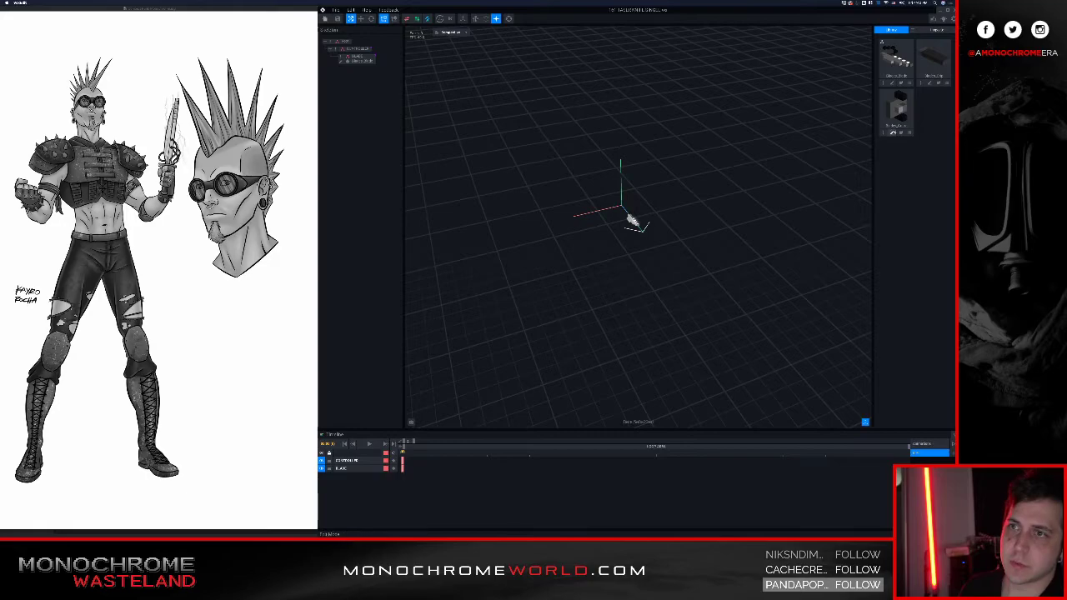
{"action": "left_click", "coordinate": [893, 133]}
{"action": "scroll", "coordinate": [676, 160], "scroll_direction": "down", "scroll_amount": 2}
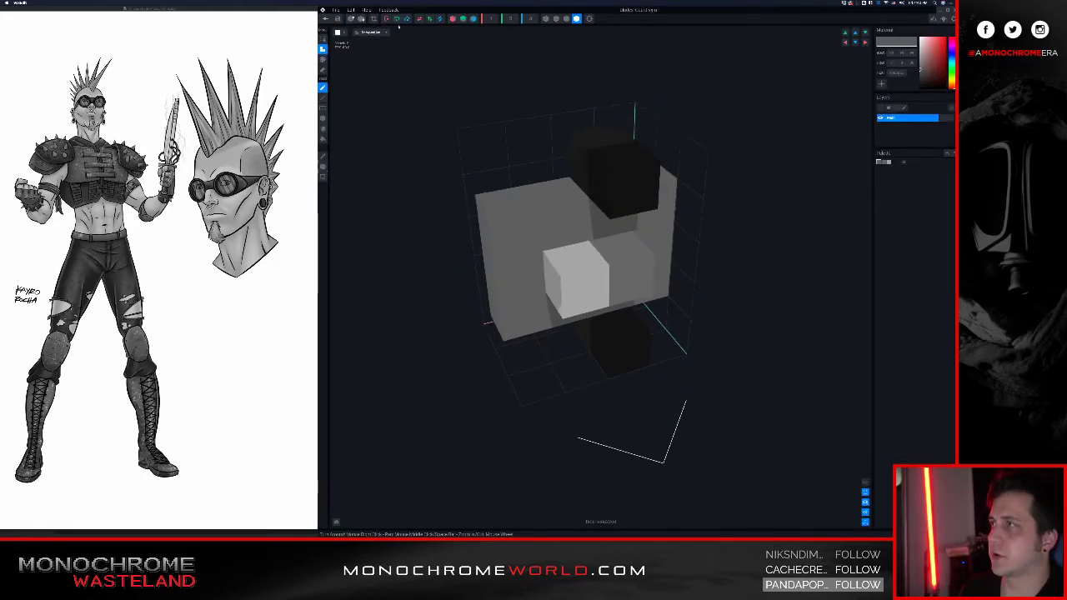
{"action": "left_click", "coordinate": [323, 108]}
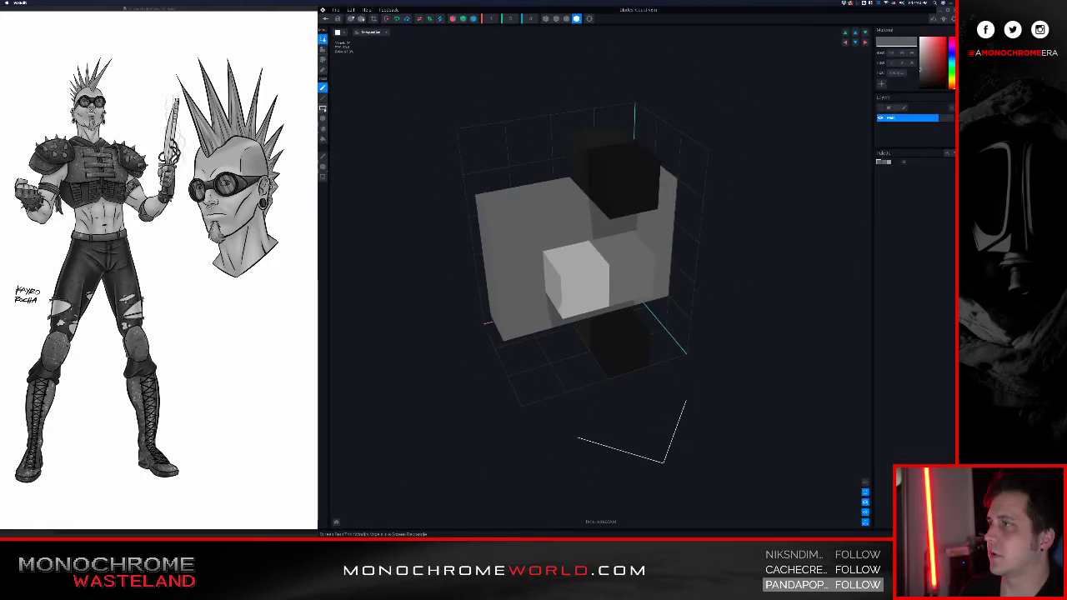
{"action": "left_click_drag", "start_coordinate": [424, 90], "coordinate": [702, 376]}
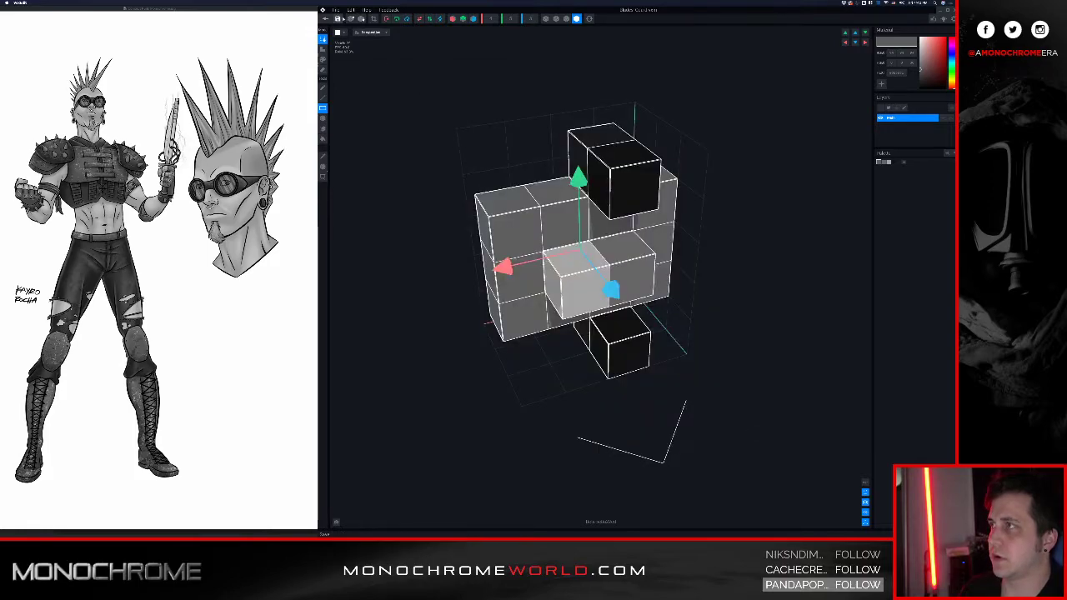
{"action": "left_click", "coordinate": [351, 9]}
{"action": "left_click", "coordinate": [359, 36]}
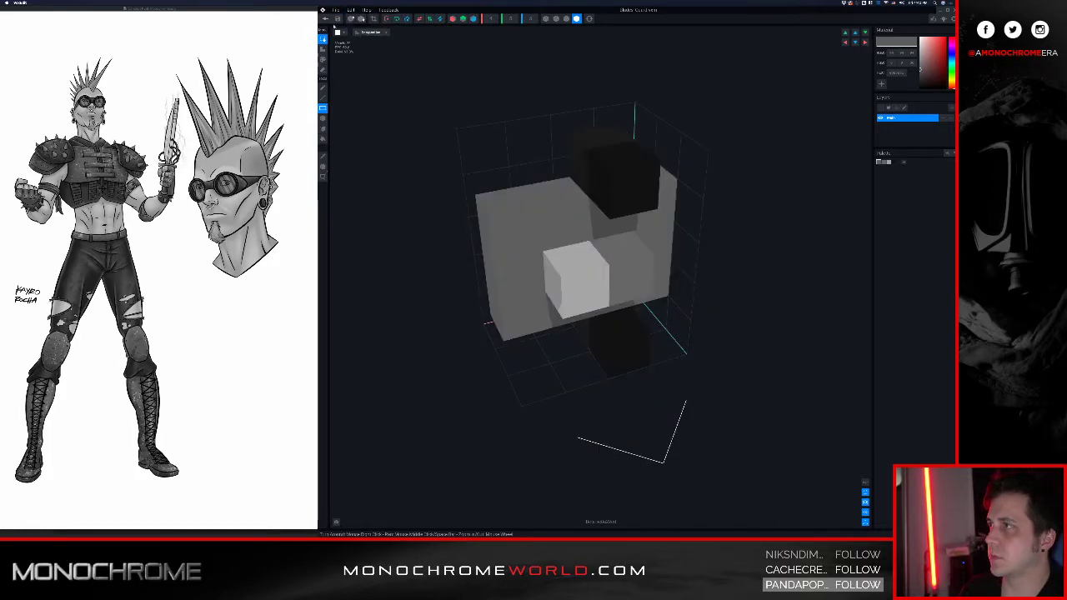
- Paste the guard's voxels into the blade model and move them against the blade's base
{"action": "left_click", "coordinate": [325, 18]}
{"action": "left_click", "coordinate": [595, 161]}
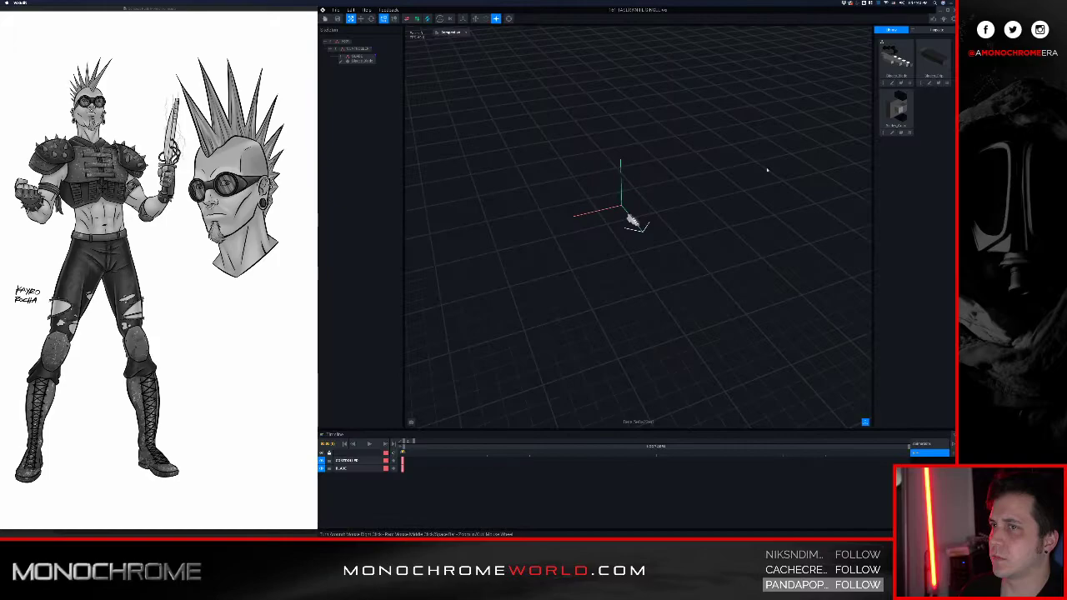
{"action": "left_click", "coordinate": [340, 61]}
{"action": "right_click_drag", "start_coordinate": [555, 233], "coordinate": [626, 228]}
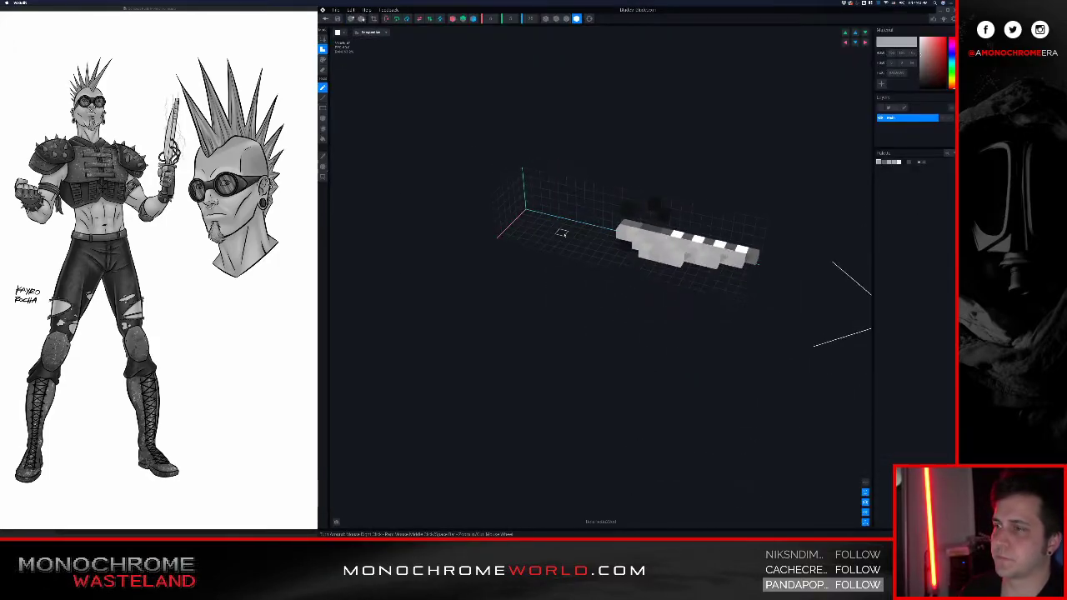
{"action": "left_click", "coordinate": [351, 10]}
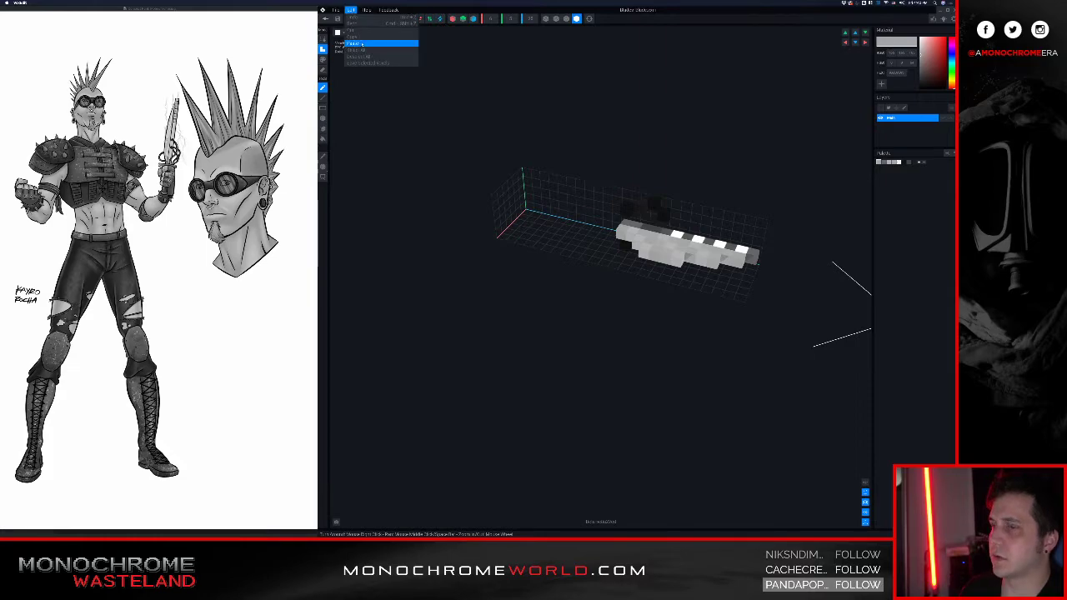
{"action": "left_click", "coordinate": [361, 43]}
{"action": "scroll", "coordinate": [527, 223], "scroll_direction": "up", "scroll_amount": 4}
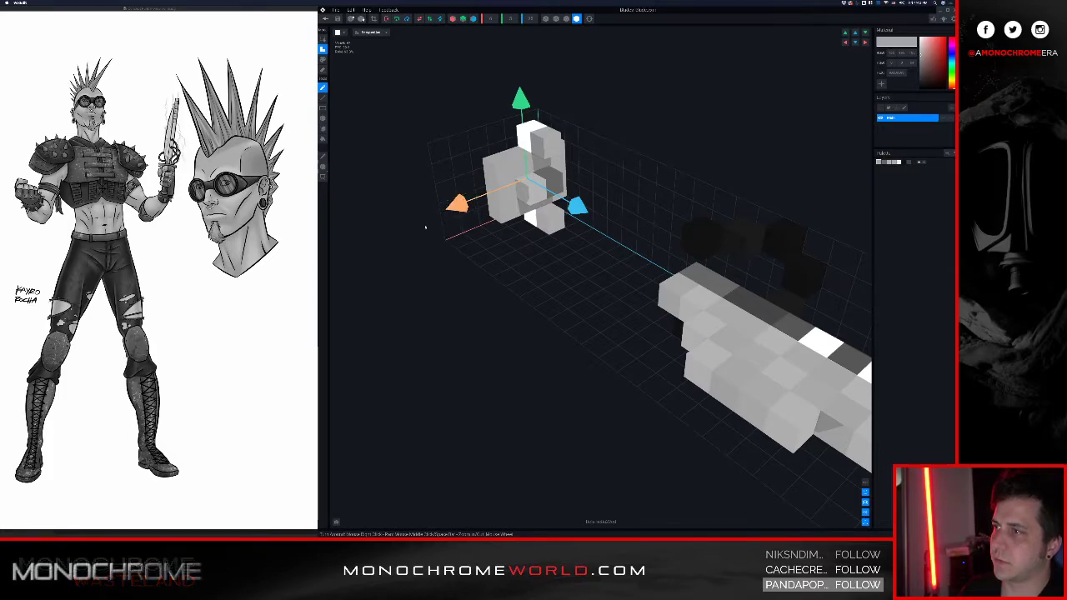
{"action": "left_click_drag", "start_coordinate": [450, 208], "coordinate": [343, 261]}
{"action": "left_click_drag", "start_coordinate": [559, 218], "coordinate": [718, 309]}
{"action": "right_click_drag", "start_coordinate": [642, 267], "coordinate": [702, 309]}
- Sample the near-black colour from the dark voxels beside the pasted guard and try it on the guard's white voxel
{"action": "key", "text": "i"}
{"action": "left_click", "coordinate": [667, 261]}
{"action": "key", "text": "p"}
{"action": "left_click", "coordinate": [608, 254]}
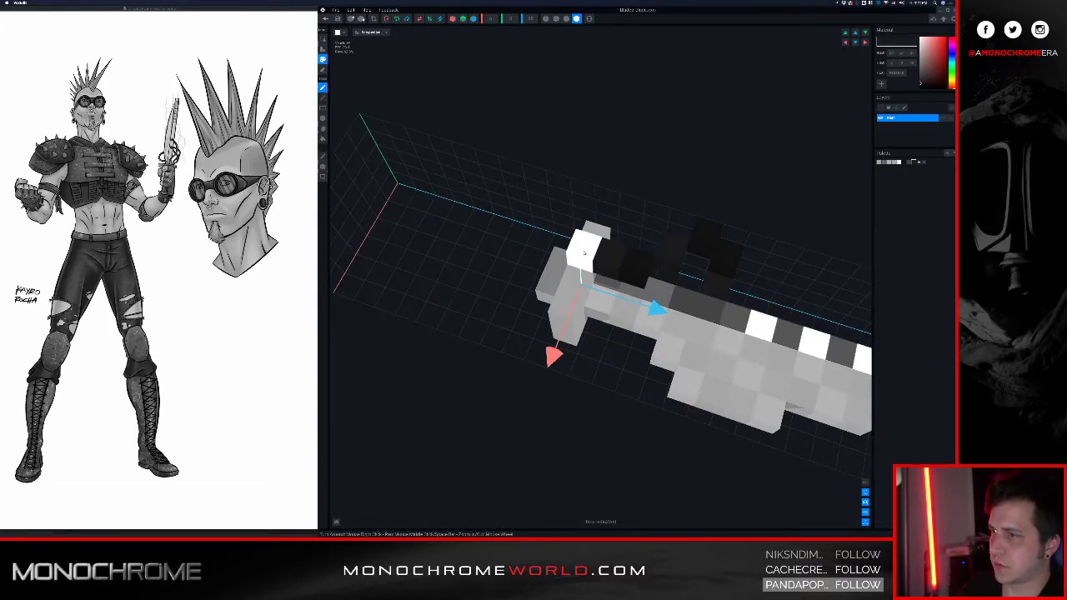
{"action": "key", "text": "i"}
{"action": "left_click", "coordinate": [615, 254]}
{"action": "key", "text": "a"}
{"action": "left_click", "coordinate": [599, 247]}
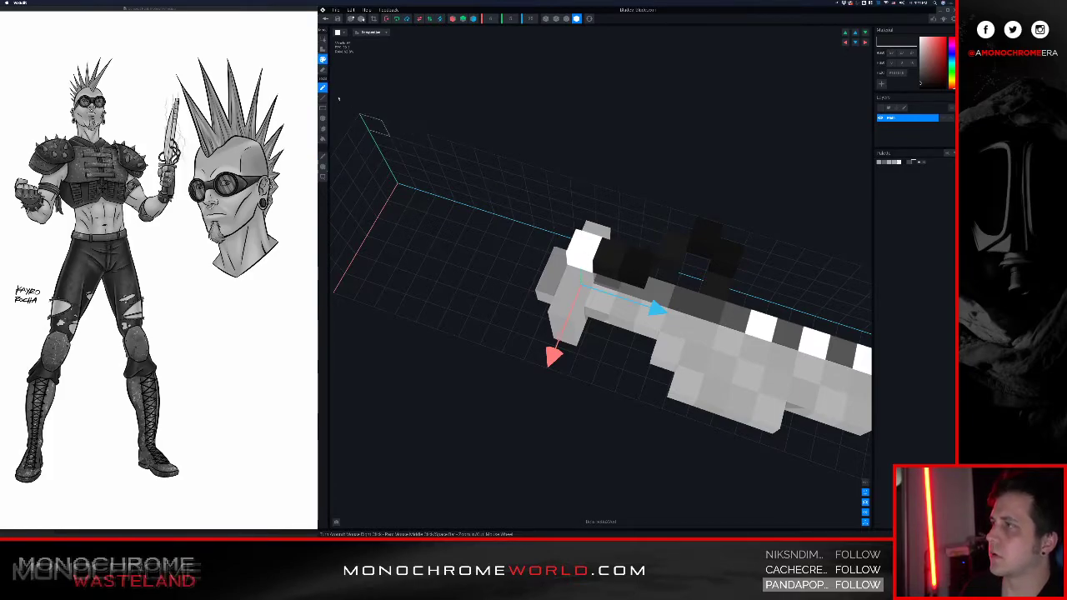
- Repaint the pasted guard's white end voxels near-black, and save and close the blade model
{"action": "left_click", "coordinate": [323, 60]}
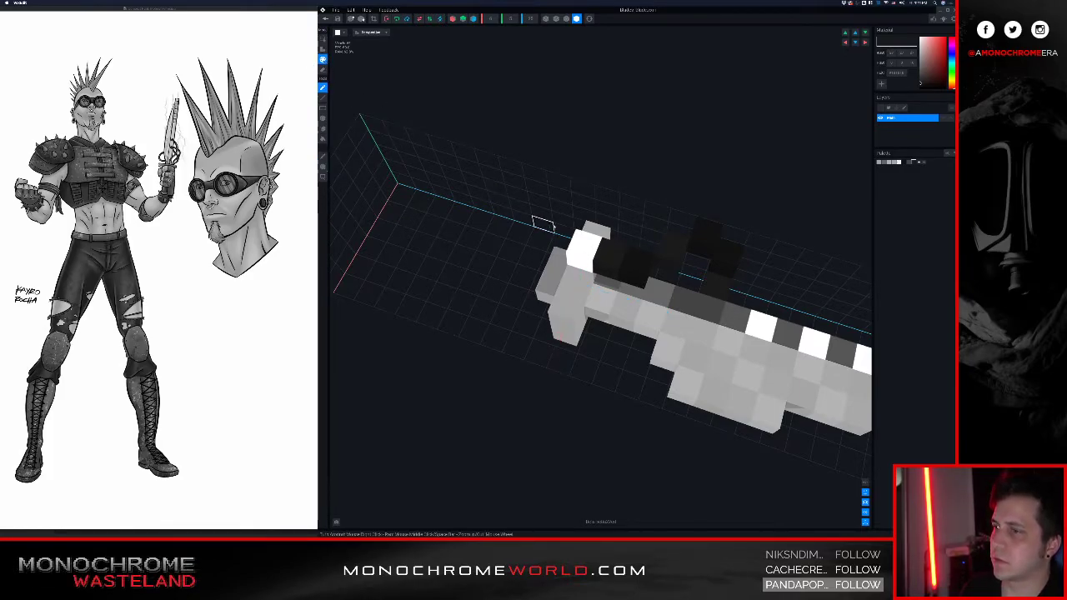
{"action": "right_click_drag", "start_coordinate": [548, 229], "coordinate": [632, 199]}
{"action": "left_click", "coordinate": [638, 178]}
{"action": "right_click_drag", "start_coordinate": [700, 271], "coordinate": [648, 198]}
{"action": "left_click", "coordinate": [760, 284]}
{"action": "left_click", "coordinate": [740, 293]}
{"action": "right_click_drag", "start_coordinate": [715, 249], "coordinate": [577, 173]}
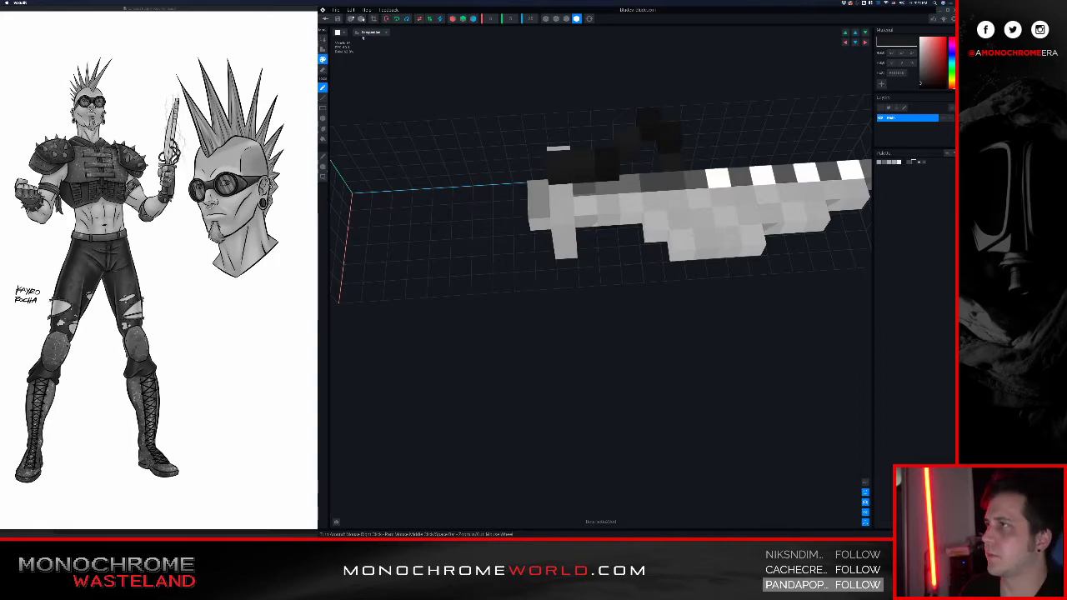
{"action": "left_click", "coordinate": [325, 18]}
{"action": "left_click", "coordinate": [593, 159]}
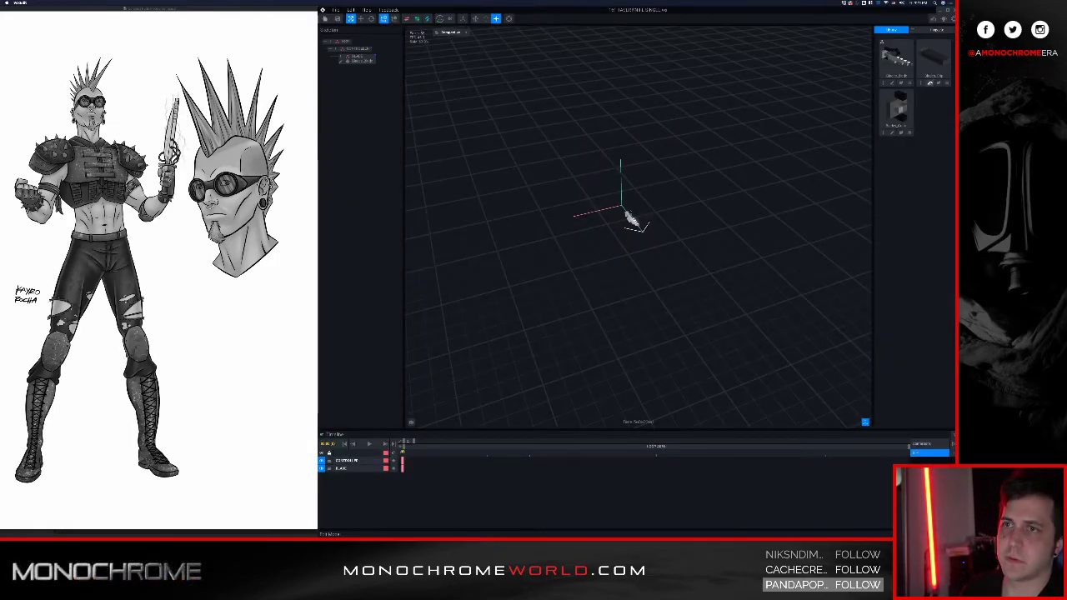
- Open the separate grip model and examine its shape and colours
{"action": "left_click", "coordinate": [930, 83]}
{"action": "scroll", "coordinate": [653, 203], "scroll_direction": "down", "scroll_amount": 3}
{"action": "right_click_drag", "start_coordinate": [595, 239], "coordinate": [612, 265]}
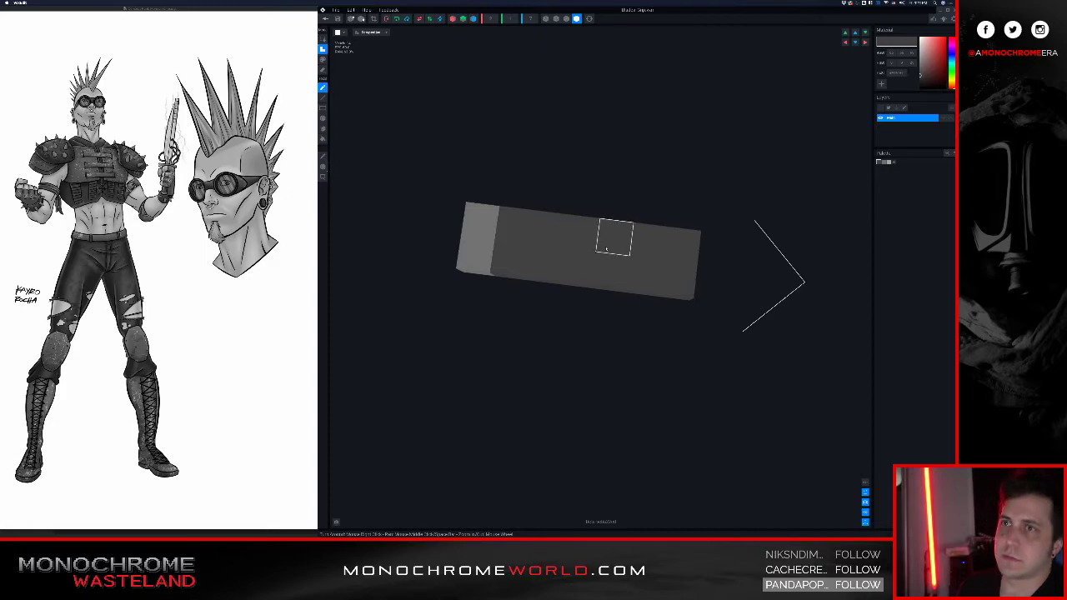
{"action": "left_click", "coordinate": [325, 18]}
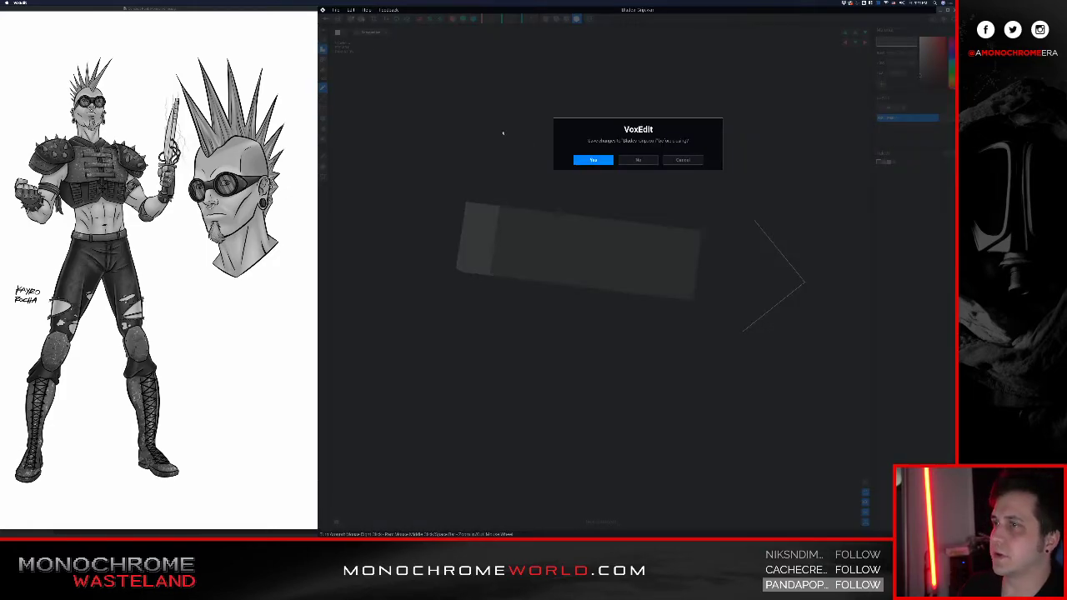
{"action": "left_click", "coordinate": [591, 158]}
- In the blade model, build a long dark grey grip extending from the back of the guard
{"action": "scroll", "coordinate": [611, 183], "scroll_direction": "up", "scroll_amount": 5}
{"action": "left_click", "coordinate": [644, 221]}
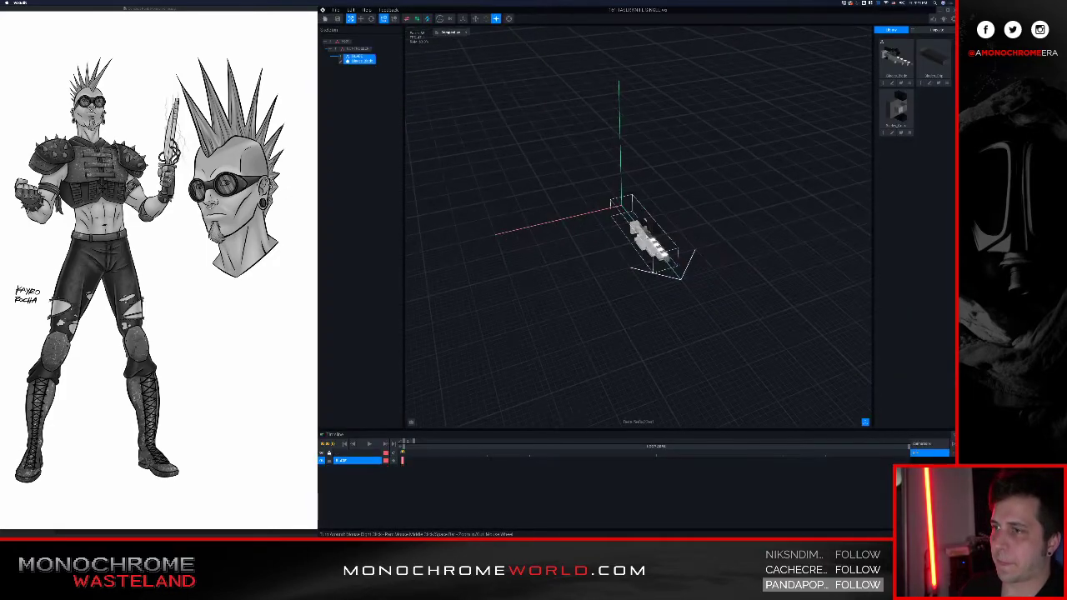
{"action": "double_click", "coordinate": [360, 61]}
{"action": "right_click_drag", "start_coordinate": [588, 192], "coordinate": [659, 320]}
{"action": "left_click", "coordinate": [884, 162]}
{"action": "left_click", "coordinate": [908, 162]}
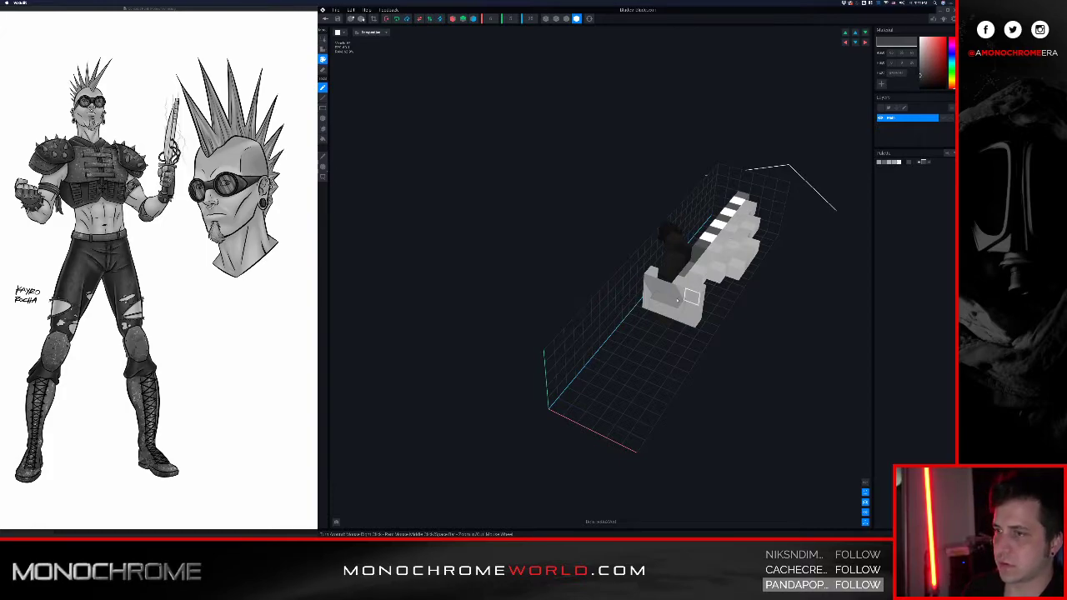
{"action": "left_click_drag", "start_coordinate": [667, 311], "coordinate": [640, 346]}
{"action": "right_click_drag", "start_coordinate": [640, 347], "coordinate": [625, 339]}
{"action": "left_click_drag", "start_coordinate": [641, 321], "coordinate": [637, 327]}
{"action": "right_click_drag", "start_coordinate": [643, 333], "coordinate": [713, 279]}
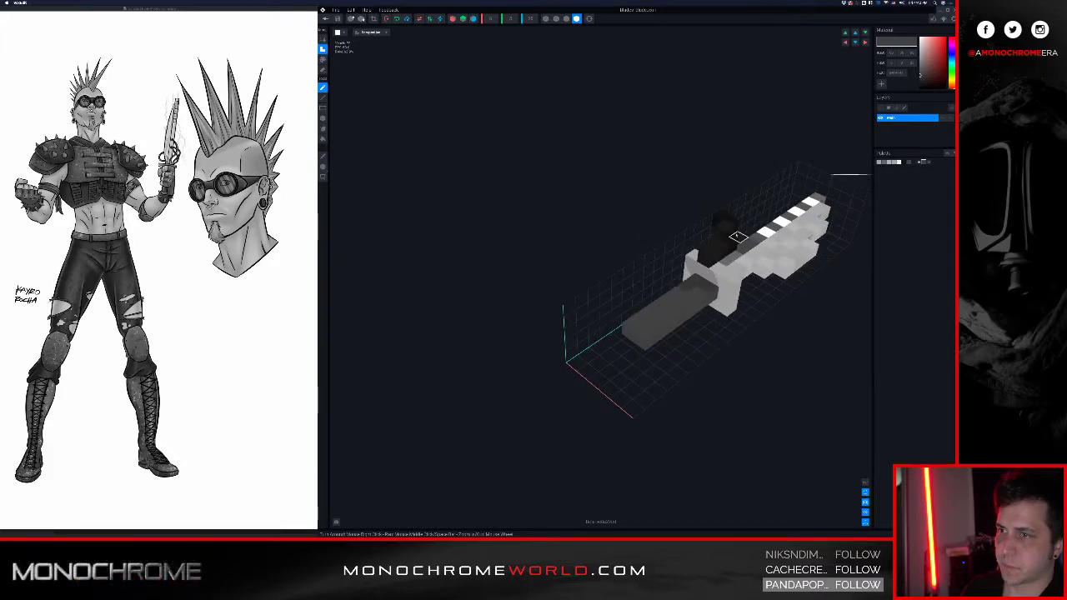
- Cap the grip's end with near-black voxels and trim the model's volume to fit the knife
{"action": "left_click", "coordinate": [726, 231], "text": "alt"}
{"action": "left_click_drag", "start_coordinate": [631, 335], "coordinate": [640, 343]}
{"action": "right_click_drag", "start_coordinate": [645, 315], "coordinate": [615, 302]}
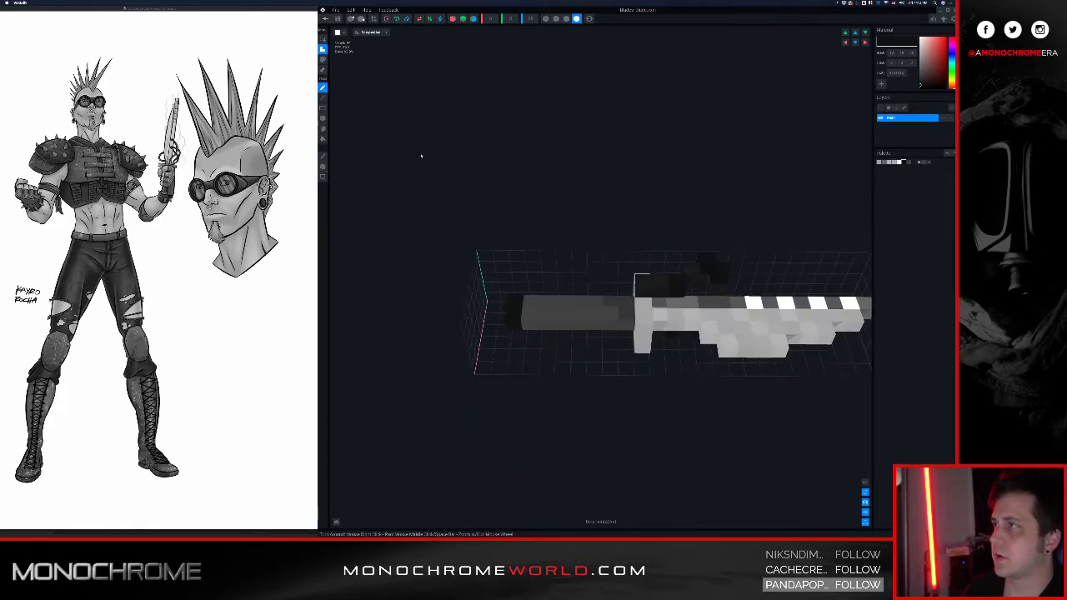
{"action": "left_click", "coordinate": [373, 19]}
{"action": "scroll", "coordinate": [541, 193], "scroll_direction": "down", "scroll_amount": 3}
{"action": "middle_click_drag", "start_coordinate": [778, 345], "coordinate": [549, 282]}
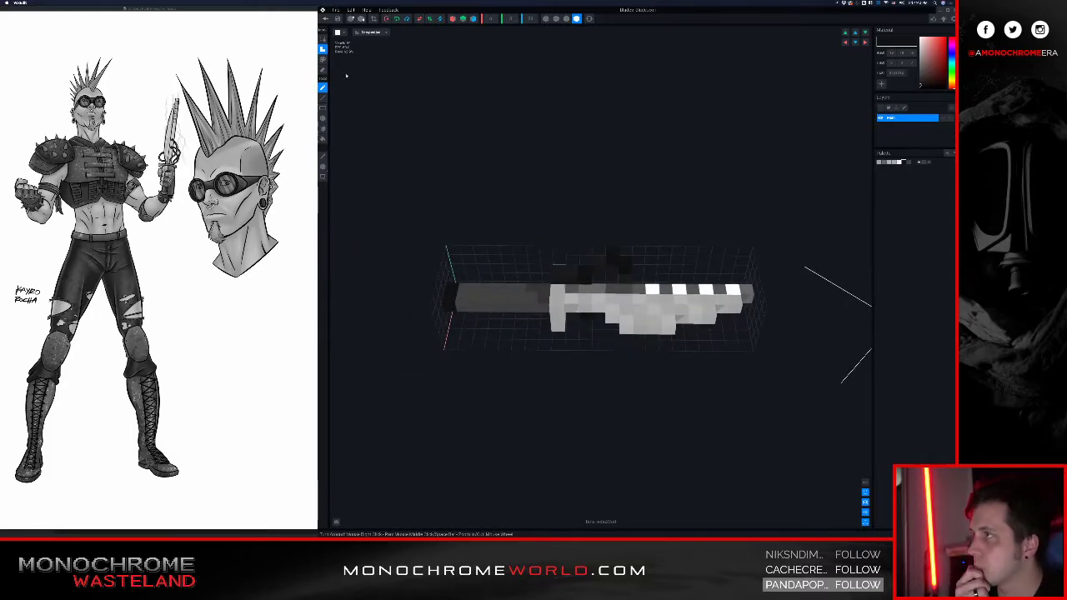
- Save and close the blade model, and delete the separate guard and grip models from the library
{"action": "left_click", "coordinate": [326, 19]}
{"action": "left_click", "coordinate": [594, 160]}
{"action": "scroll", "coordinate": [613, 201], "scroll_direction": "up", "scroll_amount": 3}
{"action": "right_click_drag", "start_coordinate": [612, 201], "coordinate": [656, 203]}
{"action": "scroll", "coordinate": [656, 204], "scroll_direction": "up", "scroll_amount": 4}
{"action": "left_click", "coordinate": [656, 203]}
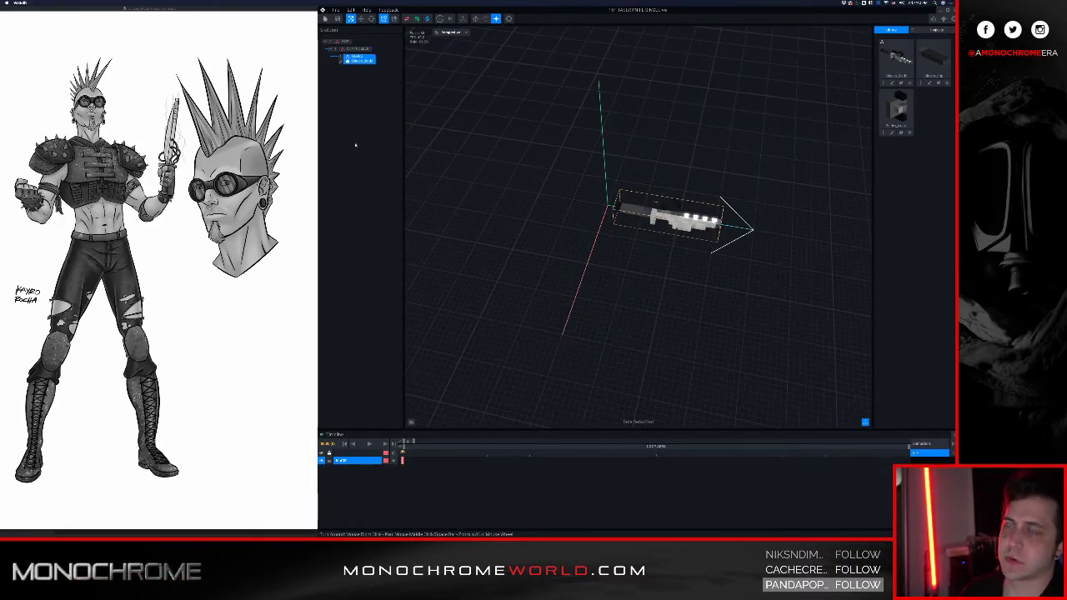
{"action": "left_click", "coordinate": [913, 132]}
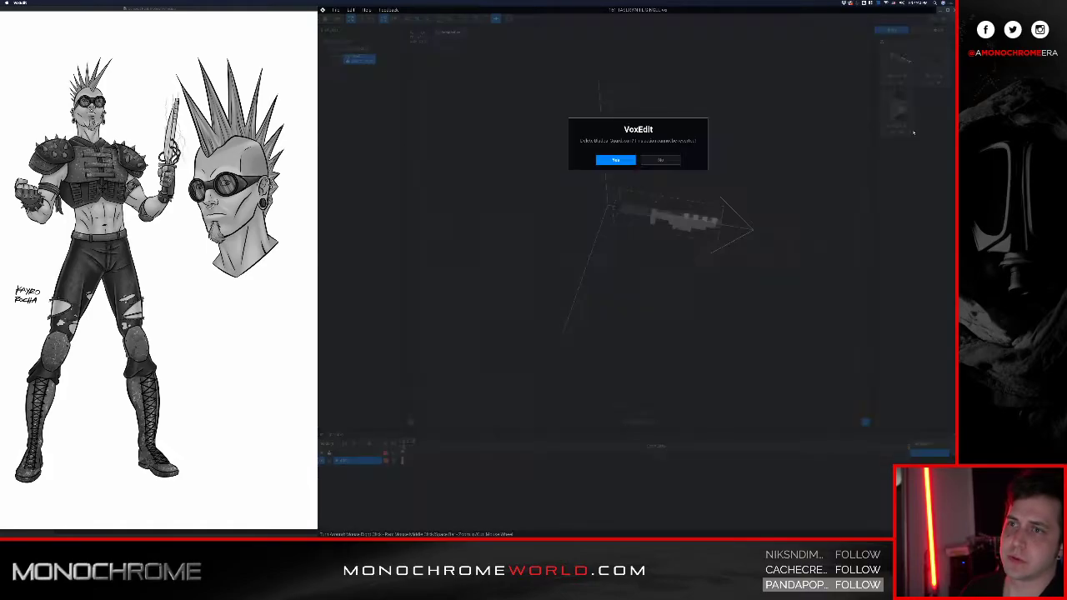
{"action": "left_click", "coordinate": [620, 160]}
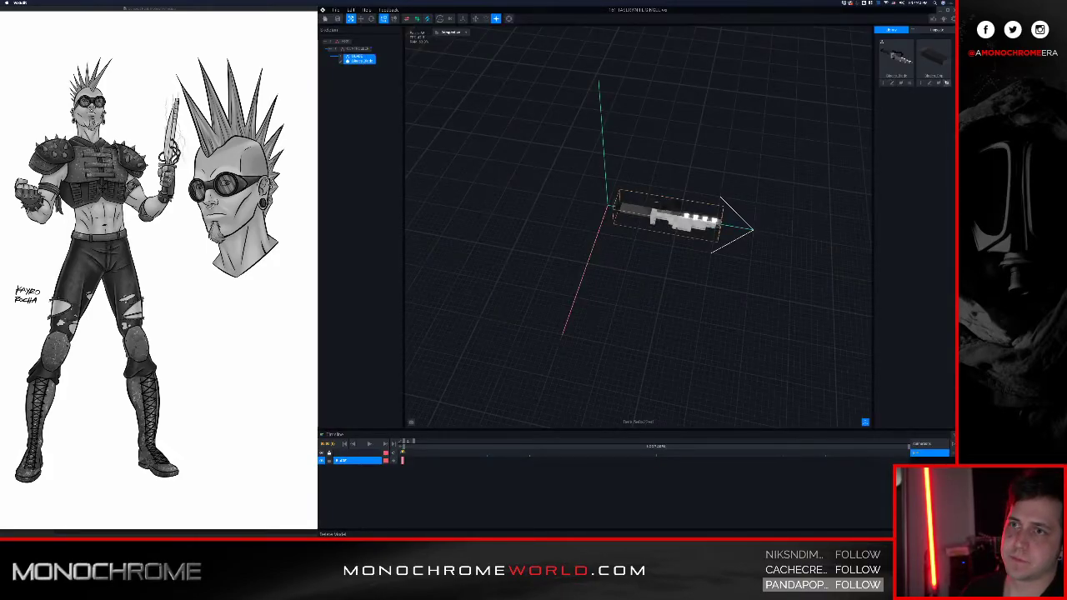
{"action": "left_click", "coordinate": [946, 83]}
{"action": "left_click", "coordinate": [615, 159]}
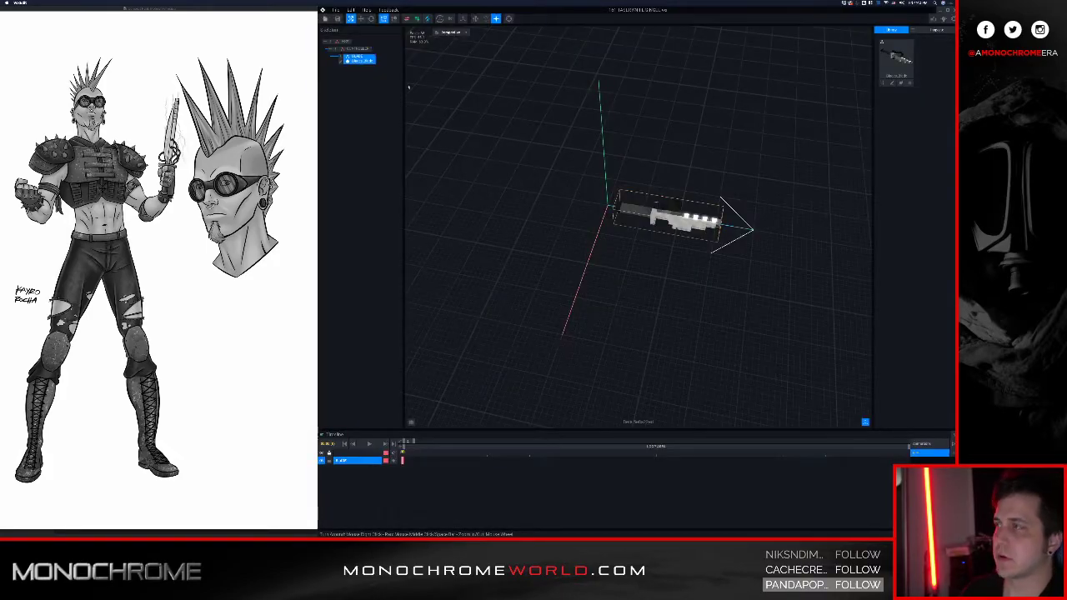
- Shift the blade model's pivot along its length toward the grip, and save and close the knife asset
{"action": "double_click", "coordinate": [342, 62]}
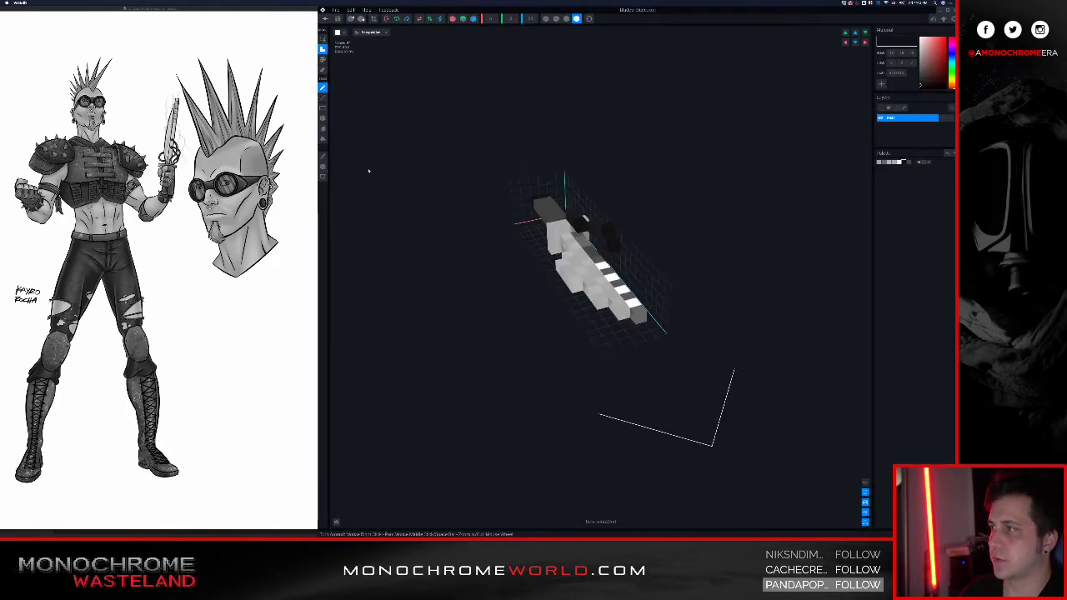
{"action": "right_click_drag", "start_coordinate": [580, 249], "coordinate": [562, 240]}
{"action": "left_click", "coordinate": [322, 167]}
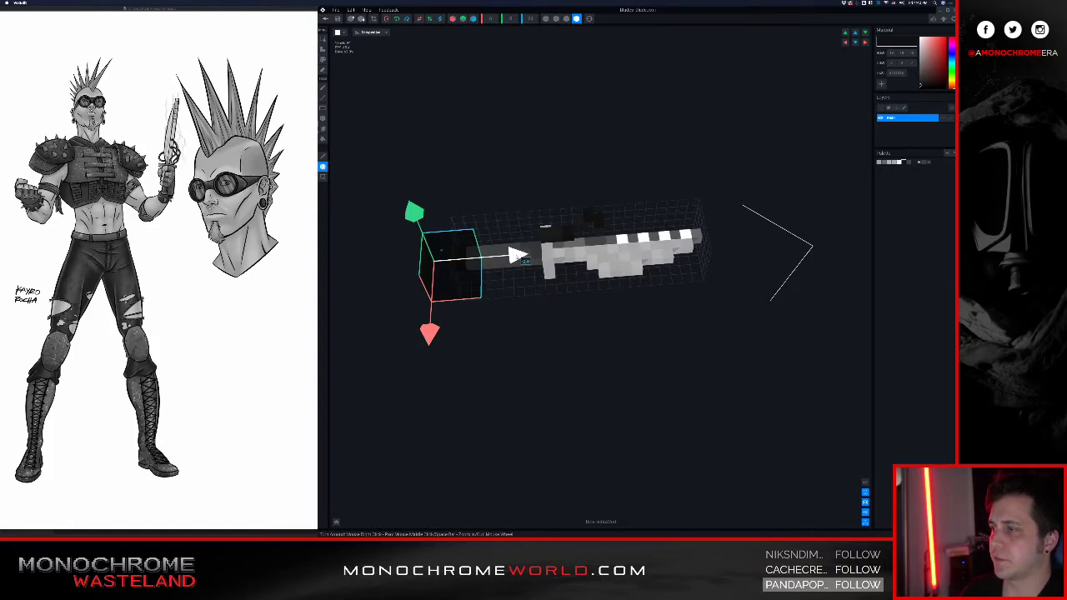
{"action": "left_click_drag", "start_coordinate": [521, 257], "coordinate": [546, 261]}
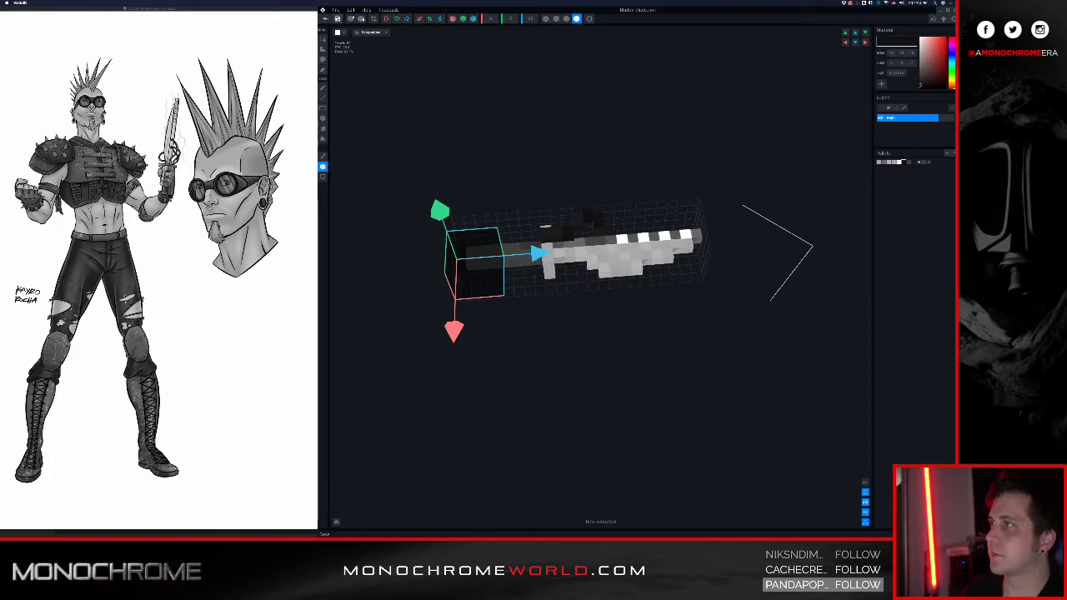
{"action": "left_click", "coordinate": [326, 19]}
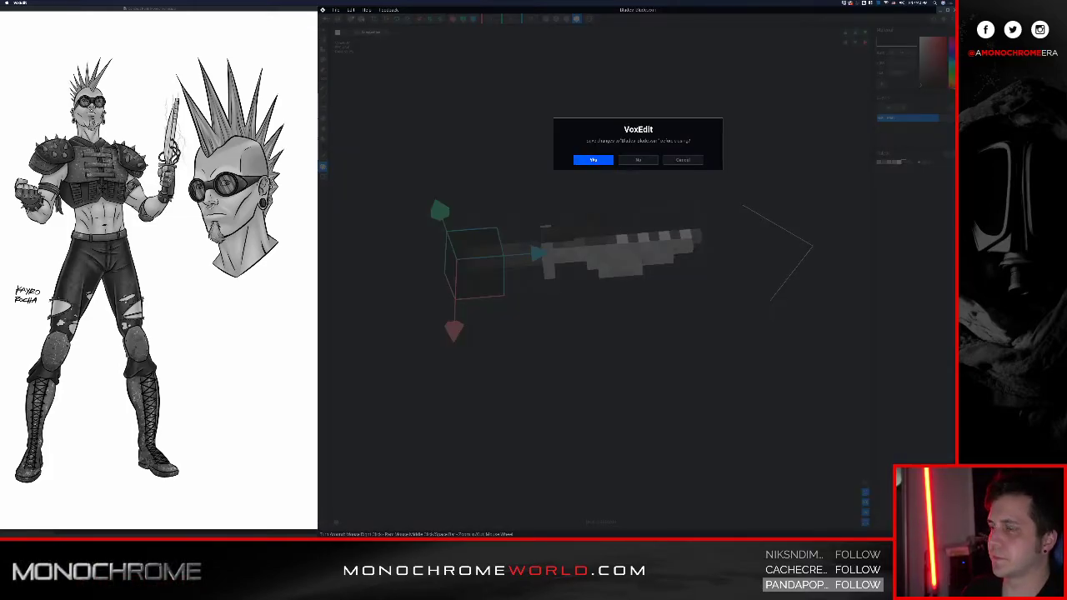
{"action": "left_click", "coordinate": [593, 159]}
{"action": "scroll", "coordinate": [611, 199], "scroll_direction": "up", "scroll_amount": 4}
{"action": "right_click_drag", "start_coordinate": [613, 201], "coordinate": [675, 207]}
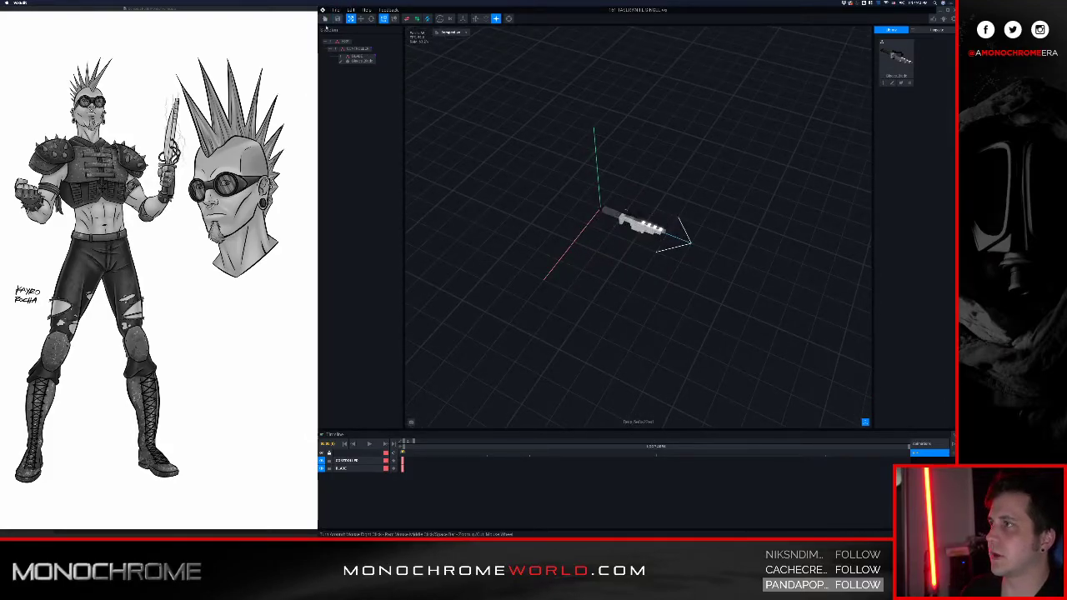
{"action": "left_click", "coordinate": [326, 19]}
{"action": "left_click", "coordinate": [595, 161]}
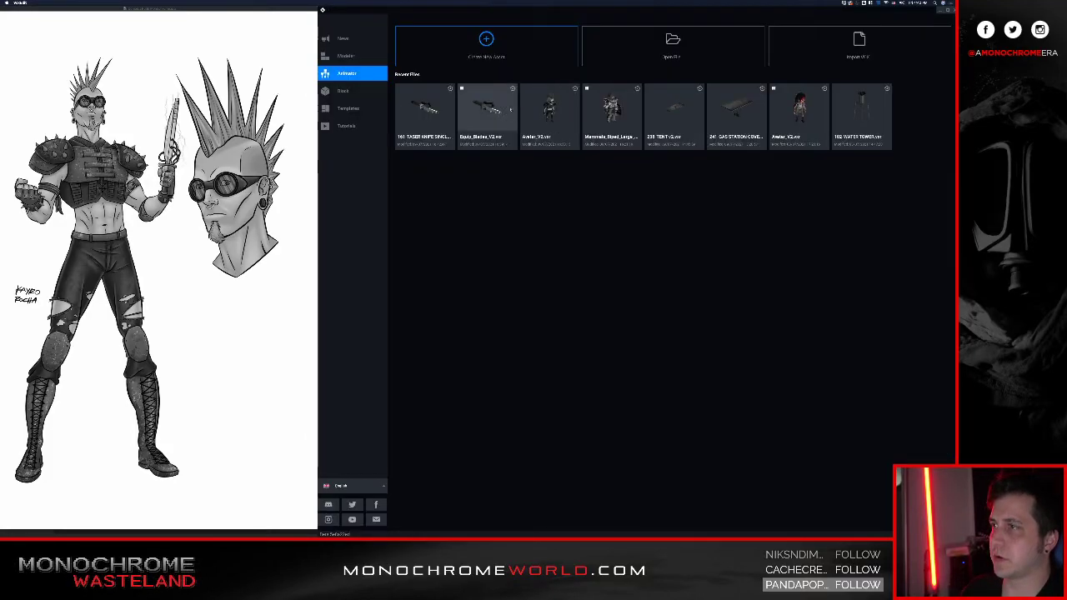
- Open the Avatar_V2 project and import the combined knife blade model from the weapon's folder into the library
{"action": "double_click", "coordinate": [542, 97]}
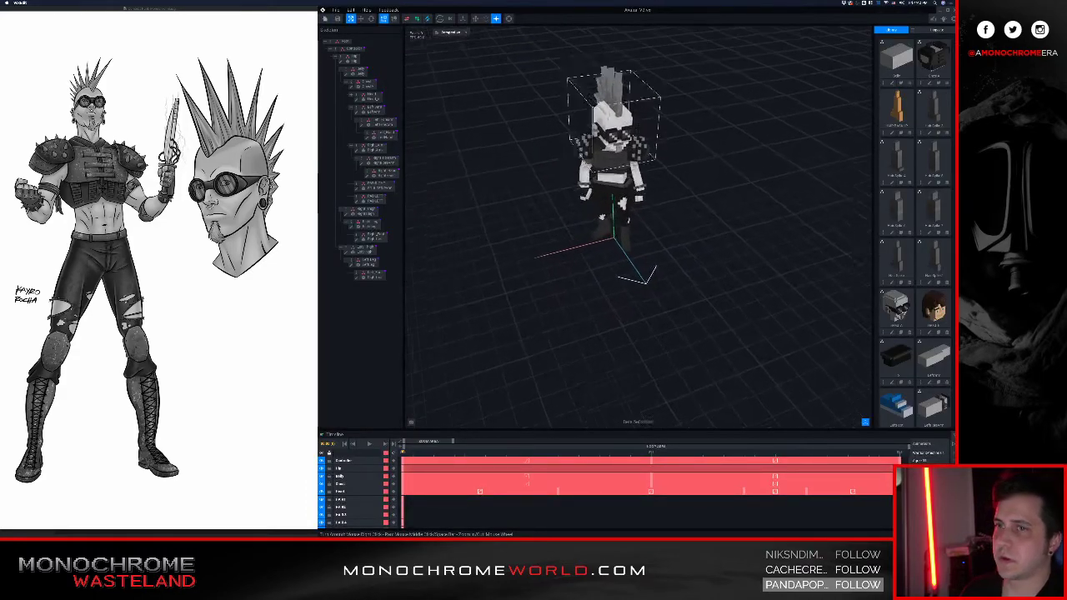
{"action": "left_click", "coordinate": [914, 32]}
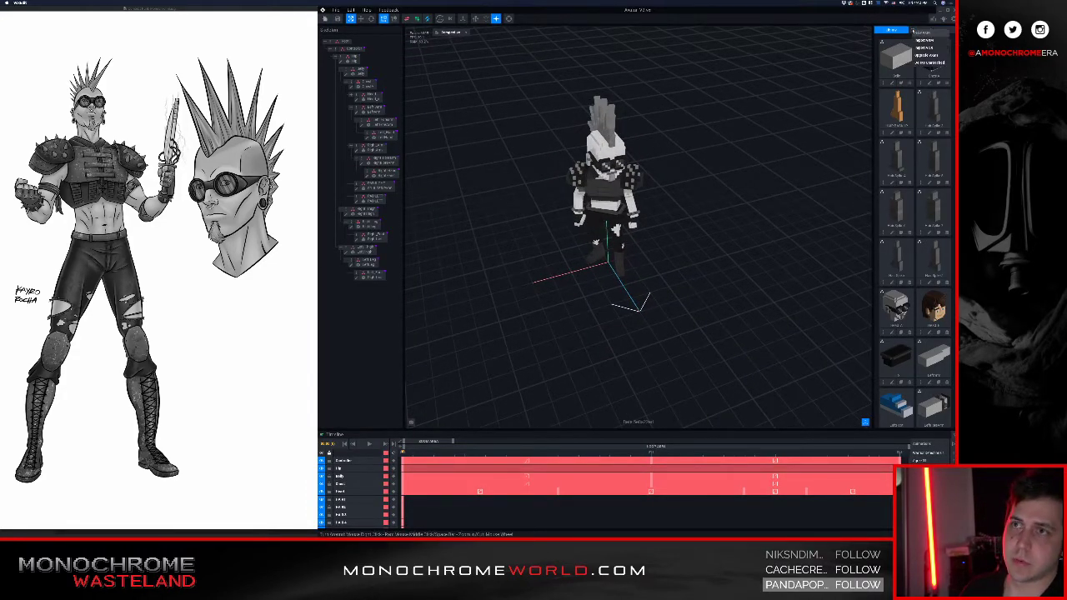
{"action": "left_click", "coordinate": [920, 47]}
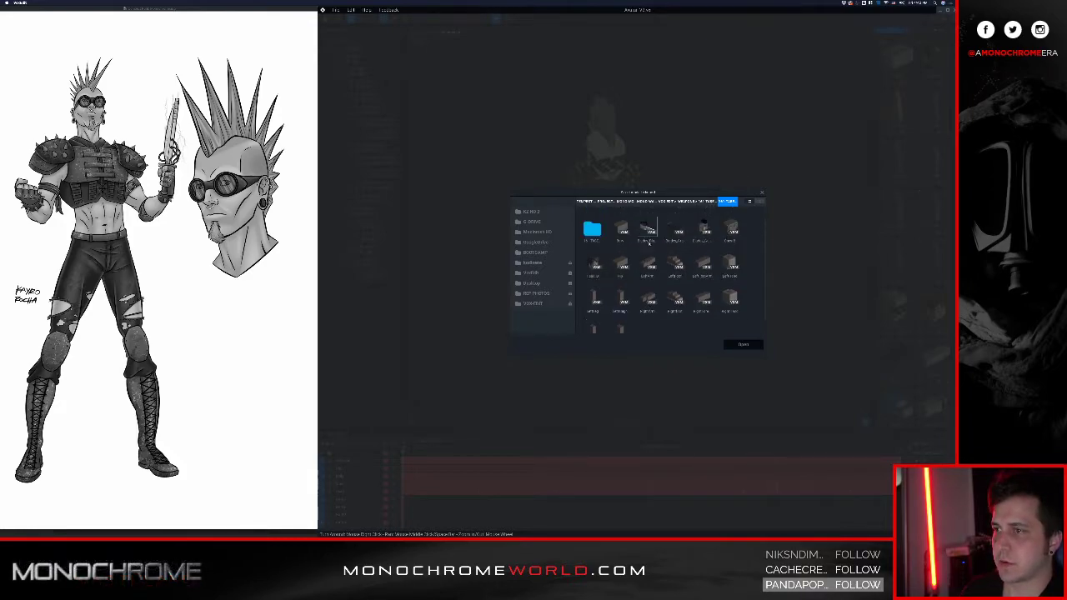
{"action": "double_click", "coordinate": [594, 231]}
{"action": "left_click", "coordinate": [597, 229]}
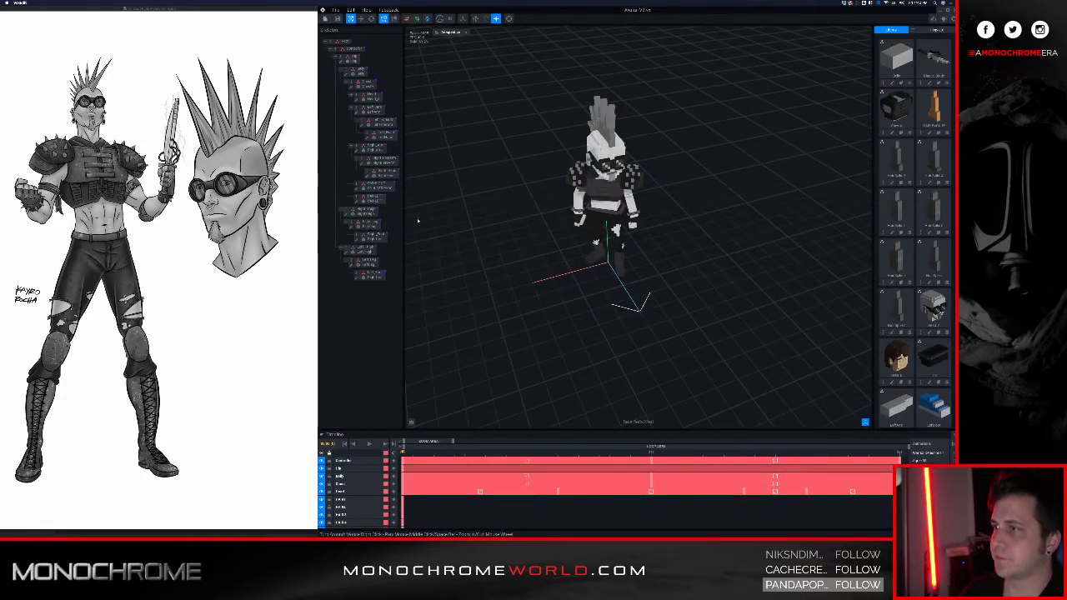
- Create a new child node for the weapon under the avatar's right hand node
{"action": "left_click", "coordinate": [575, 223]}
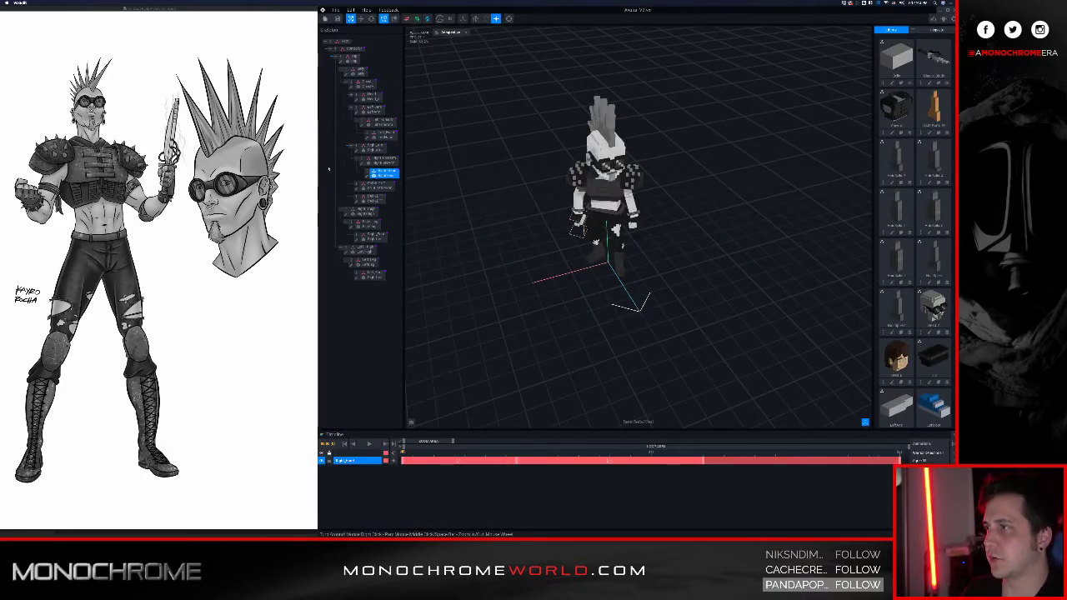
{"action": "right_click", "coordinate": [367, 171]}
{"action": "left_click", "coordinate": [382, 185]}
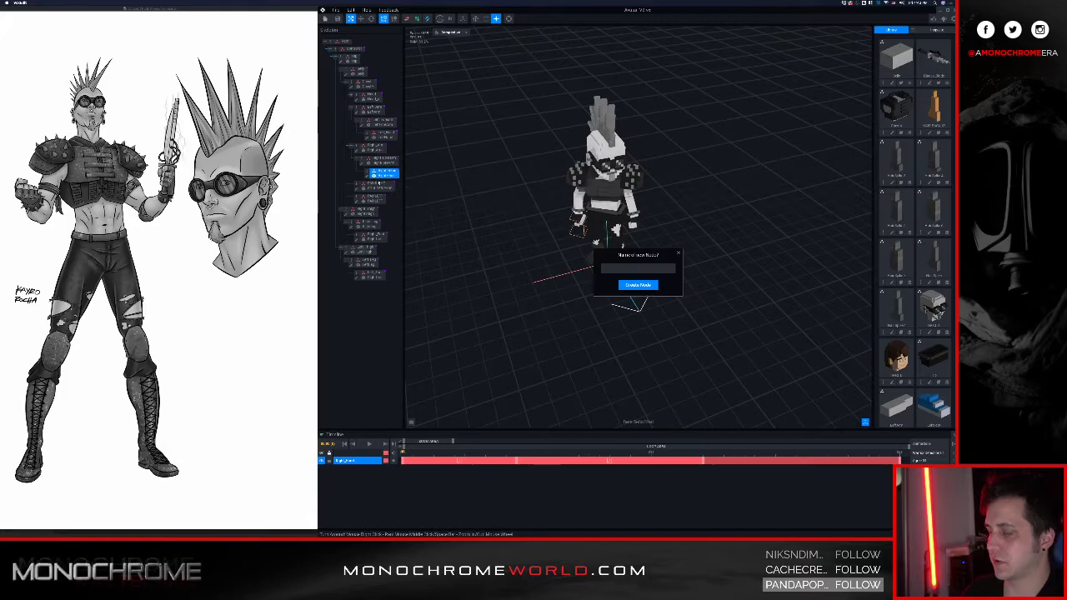
{"action": "type", "text": "we"}
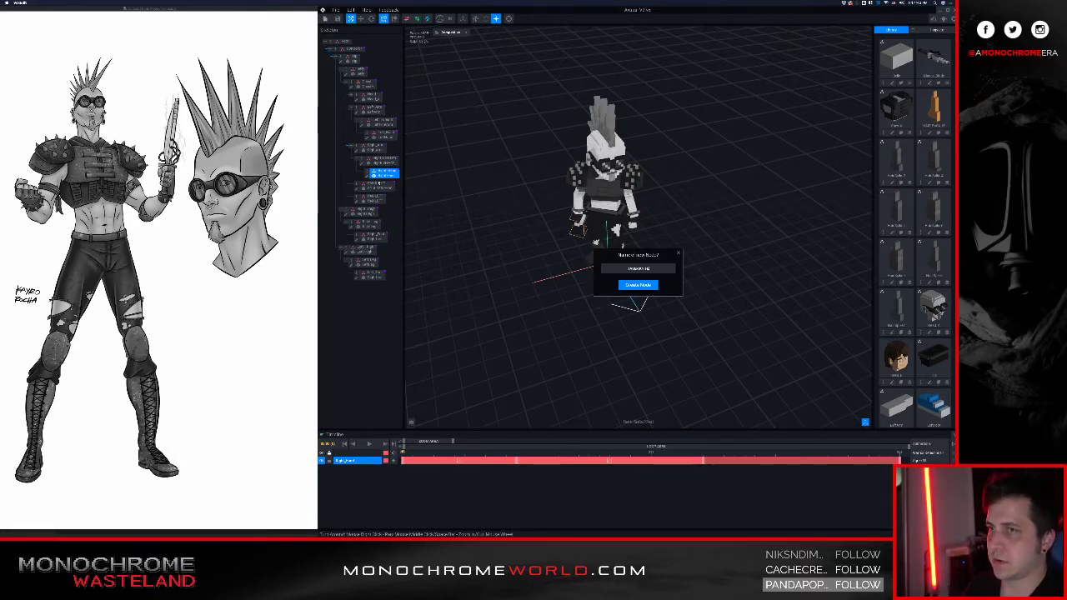
{"action": "key", "text": "Return"}
- Attach the imported knife model to the new weapon node and select it to check its placement in the hand
{"action": "left_click_drag", "start_coordinate": [938, 56], "coordinate": [619, 136]}
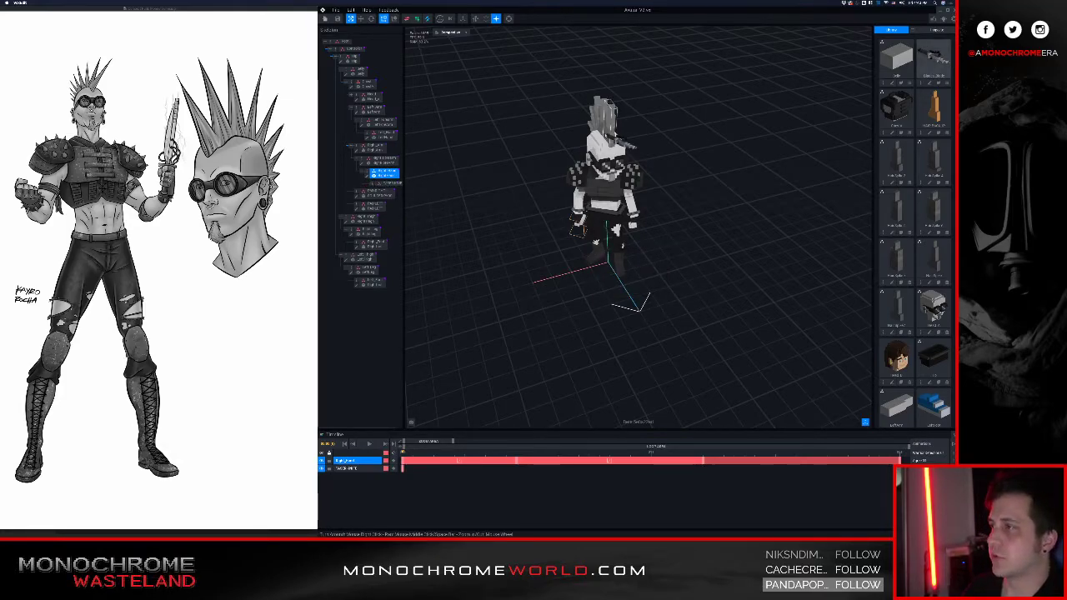
{"action": "left_click_drag", "start_coordinate": [402, 195], "coordinate": [398, 187]}
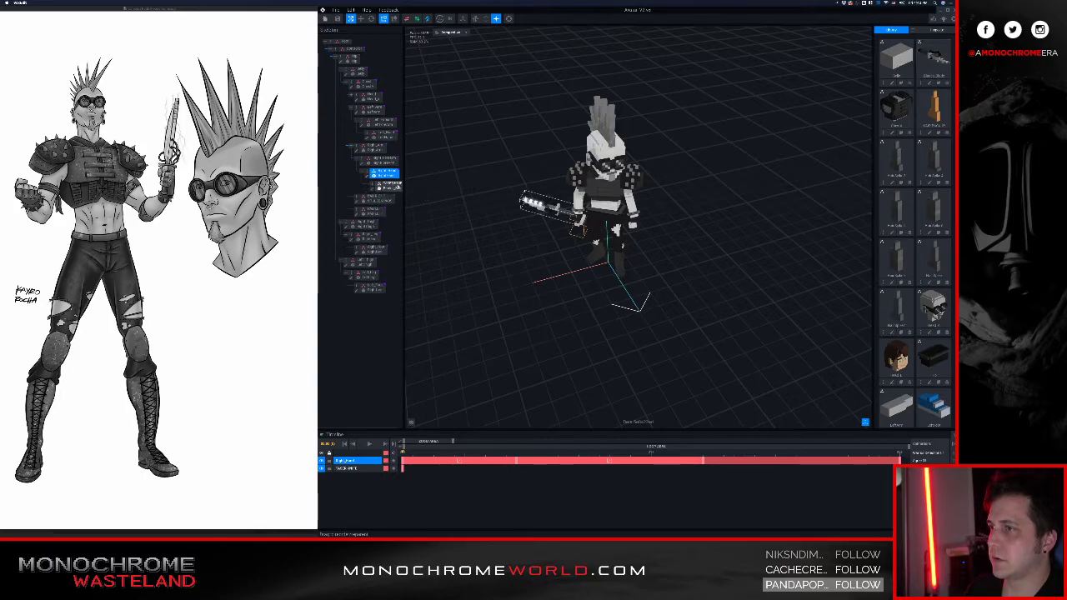
{"action": "left_click", "coordinate": [398, 187]}
{"action": "right_click_drag", "start_coordinate": [530, 176], "coordinate": [575, 150]}
{"action": "scroll", "coordinate": [575, 150], "scroll_direction": "up", "scroll_amount": 5}
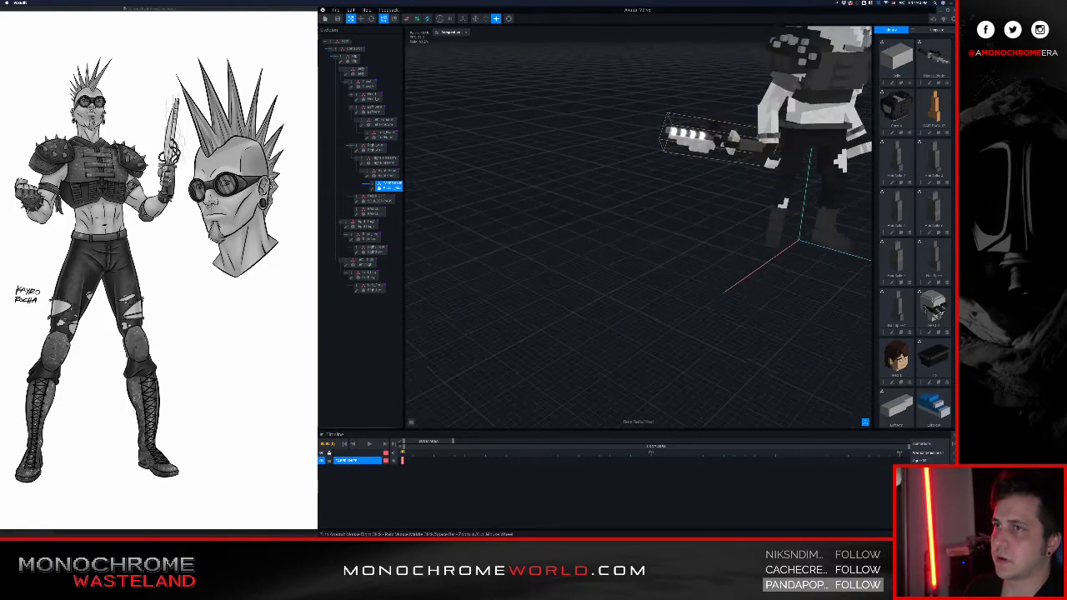
{"action": "scroll", "coordinate": [705, 93], "scroll_direction": "up", "scroll_amount": 2}
{"action": "middle_click_drag", "start_coordinate": [705, 94], "coordinate": [588, 183]}
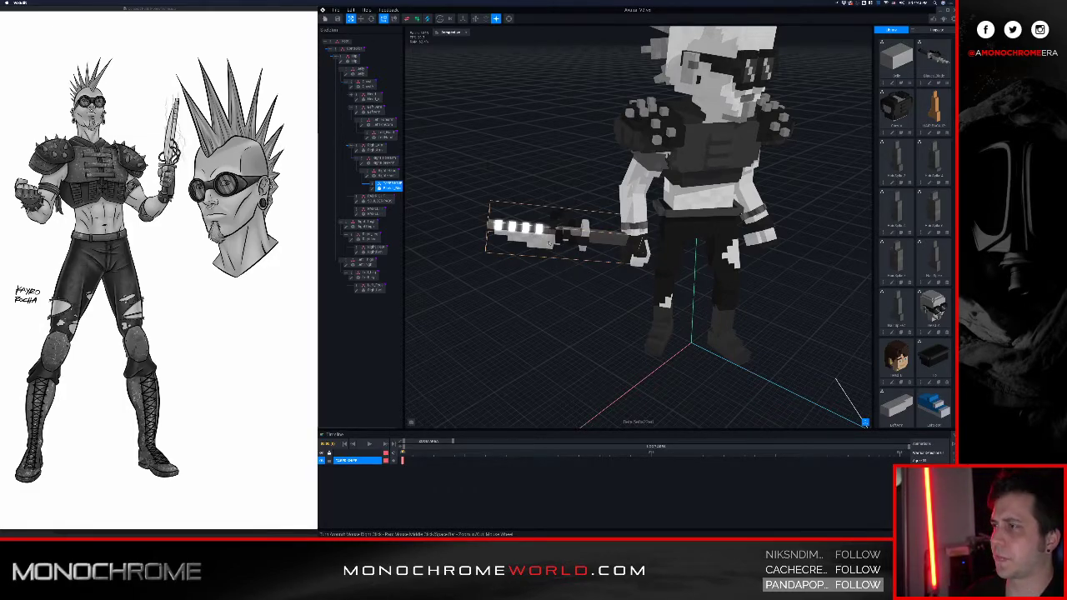
- Open the knife model for editing and rotate it so it stands upright with the blade pointing down
{"action": "left_click", "coordinate": [372, 189]}
{"action": "scroll", "coordinate": [477, 234], "scroll_direction": "down", "scroll_amount": 2}
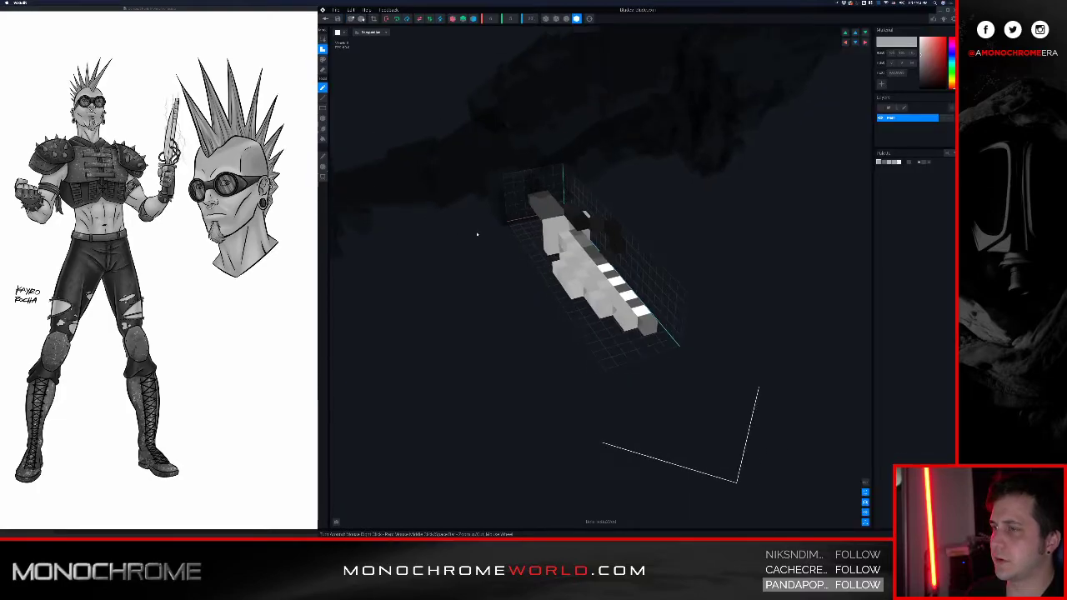
{"action": "scroll", "coordinate": [554, 248], "scroll_direction": "down", "scroll_amount": 4}
{"action": "right_click_drag", "start_coordinate": [583, 245], "coordinate": [638, 265]}
{"action": "scroll", "coordinate": [646, 263], "scroll_direction": "down", "scroll_amount": 2}
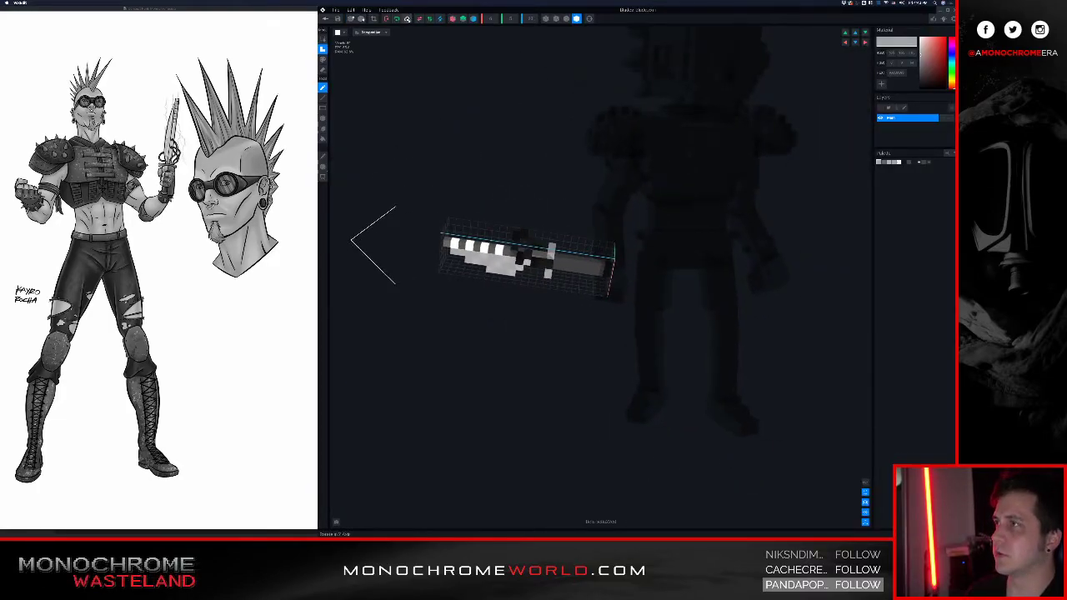
{"action": "left_click", "coordinate": [406, 19]}
{"action": "left_click", "coordinate": [407, 18]}
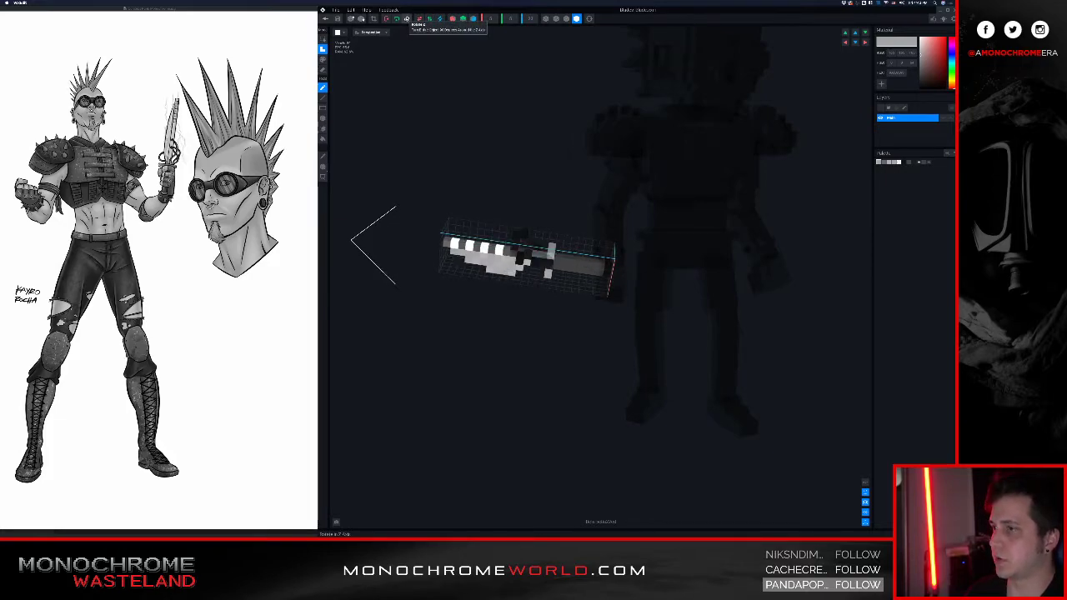
{"action": "left_click", "coordinate": [387, 19]}
- Shift the knife model's pivot along the grip and sideways across it, and save and close the model
{"action": "right_click_drag", "start_coordinate": [512, 98], "coordinate": [677, 148]}
{"action": "right_click_drag", "start_coordinate": [752, 202], "coordinate": [821, 110]}
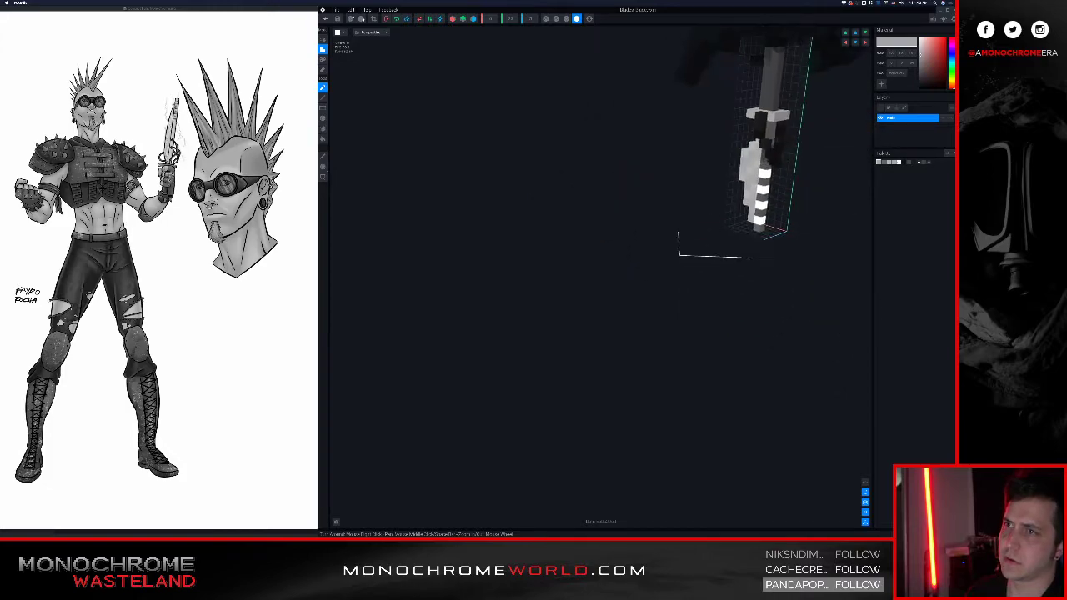
{"action": "middle_click_drag", "start_coordinate": [821, 110], "coordinate": [745, 172]}
{"action": "right_click_drag", "start_coordinate": [746, 171], "coordinate": [760, 188]}
{"action": "middle_click_drag", "start_coordinate": [760, 188], "coordinate": [631, 280]}
{"action": "left_click", "coordinate": [322, 166]}
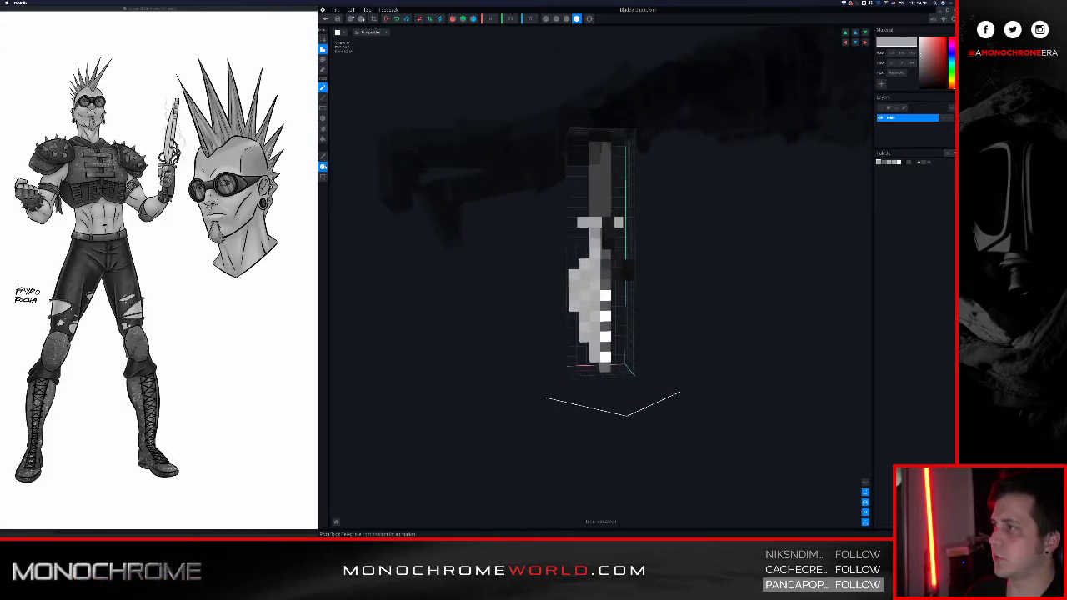
{"action": "left_click_drag", "start_coordinate": [601, 60], "coordinate": [615, 108]}
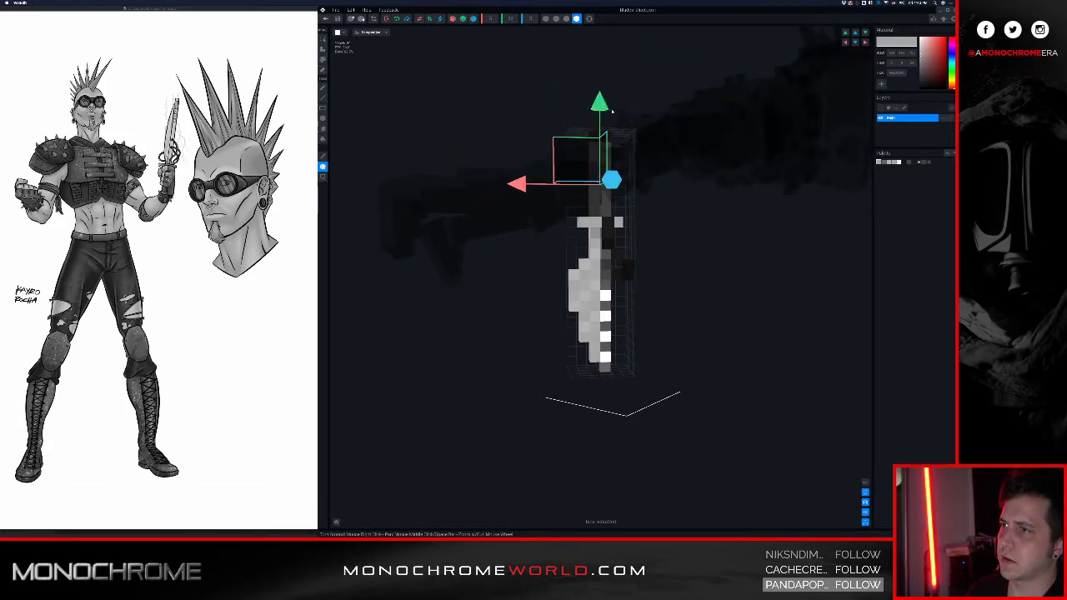
{"action": "left_click_drag", "start_coordinate": [525, 193], "coordinate": [548, 192]}
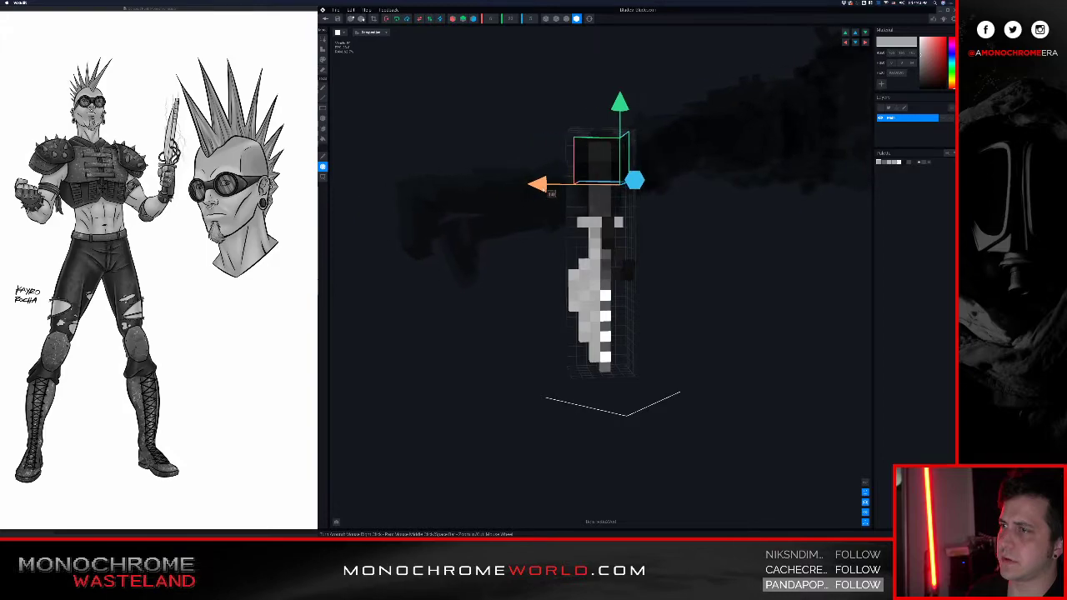
{"action": "right_click_drag", "start_coordinate": [589, 206], "coordinate": [652, 350]}
{"action": "scroll", "coordinate": [625, 205], "scroll_direction": "up", "scroll_amount": 5}
{"action": "right_click_drag", "start_coordinate": [626, 203], "coordinate": [582, 189]}
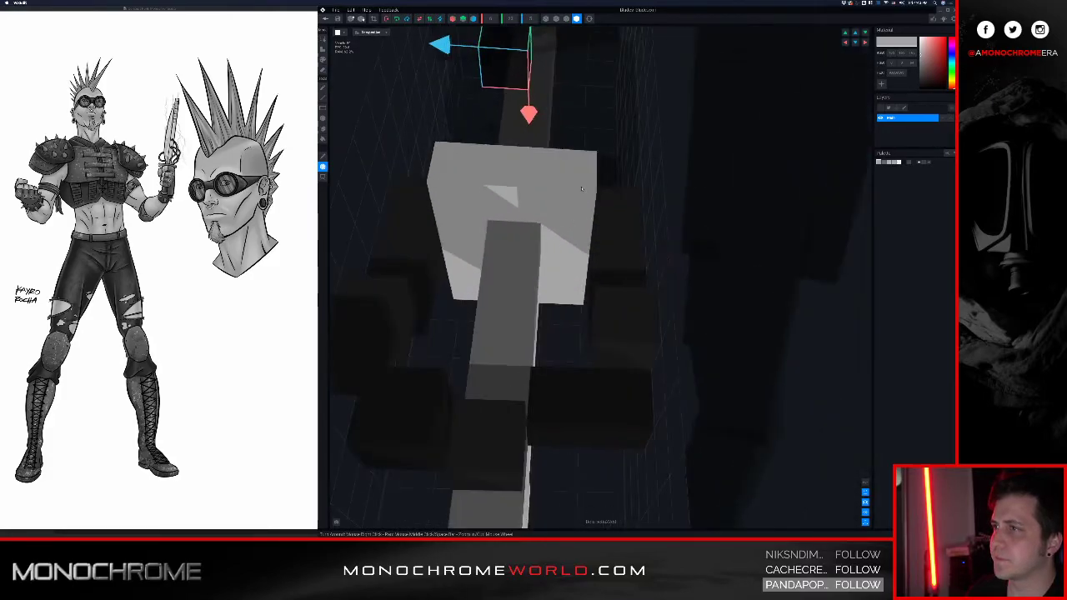
{"action": "left_click", "coordinate": [328, 19]}
{"action": "left_click", "coordinate": [592, 159]}
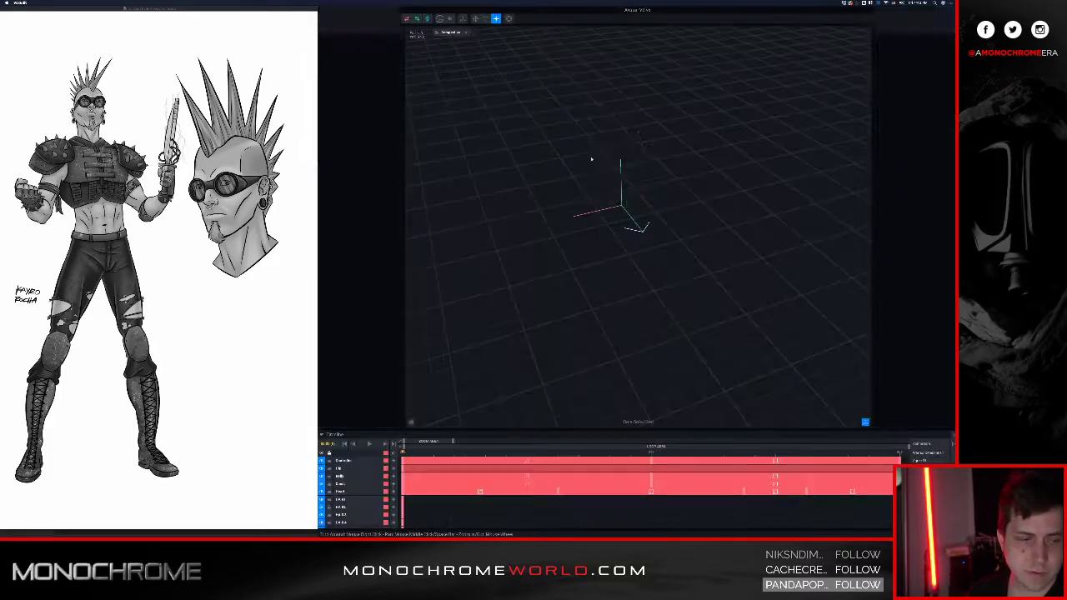
- Select the knife in the avatar's right hand and try shifting it so the grip sits in the fist
{"action": "scroll", "coordinate": [614, 191], "scroll_direction": "up", "scroll_amount": 5}
{"action": "right_click_drag", "start_coordinate": [614, 191], "coordinate": [658, 166]}
{"action": "scroll", "coordinate": [658, 167], "scroll_direction": "up", "scroll_amount": 5}
{"action": "right_click_drag", "start_coordinate": [534, 150], "coordinate": [588, 154]}
{"action": "scroll", "coordinate": [563, 158], "scroll_direction": "up", "scroll_amount": 5}
{"action": "left_click", "coordinate": [588, 154]}
{"action": "scroll", "coordinate": [588, 154], "scroll_direction": "down", "scroll_amount": 8}
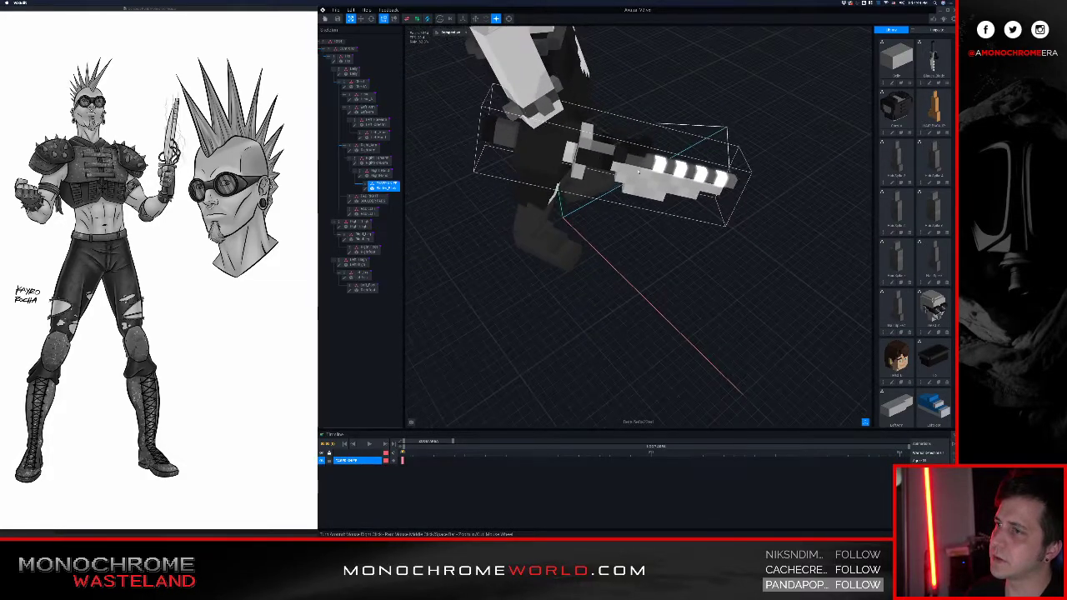
{"action": "left_click", "coordinate": [360, 19]}
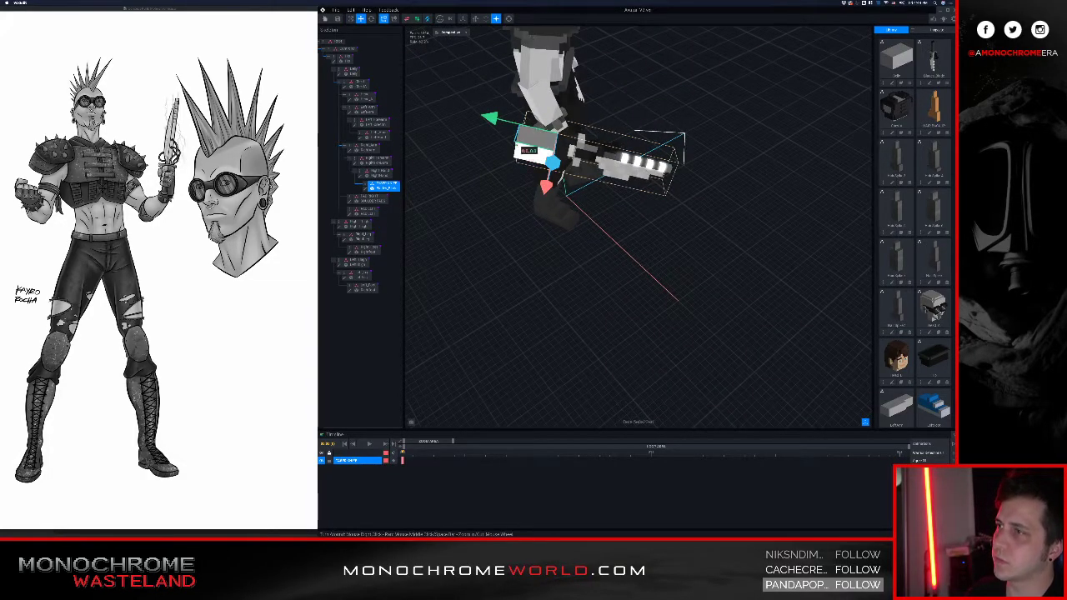
{"action": "left_click_drag", "start_coordinate": [490, 117], "coordinate": [487, 164]}
{"action": "right_click_drag", "start_coordinate": [583, 146], "coordinate": [573, 153]}
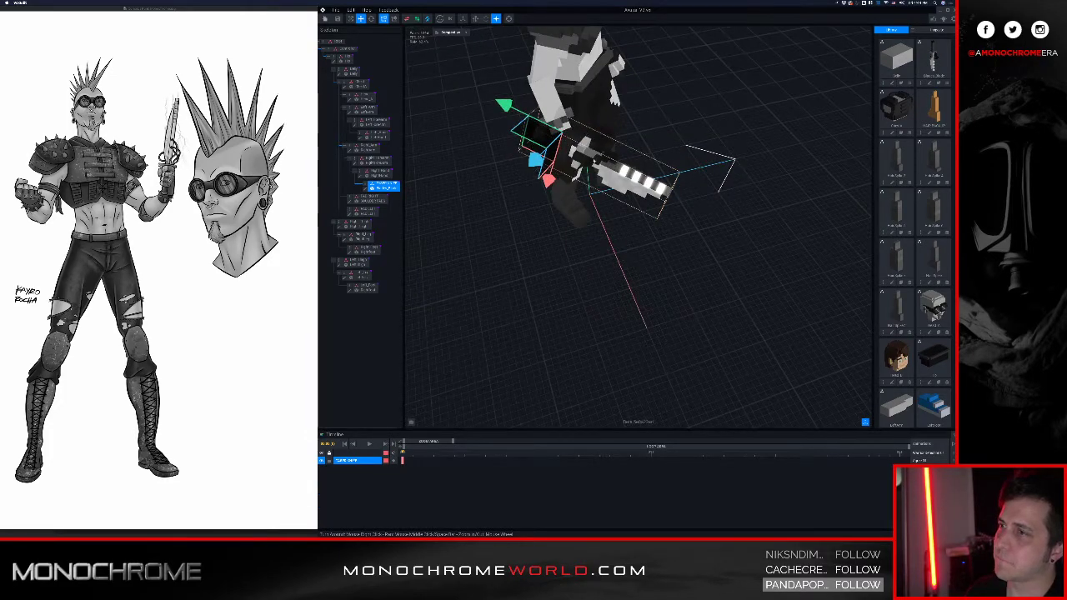
{"action": "scroll", "coordinate": [597, 158], "scroll_direction": "up", "scroll_amount": 5}
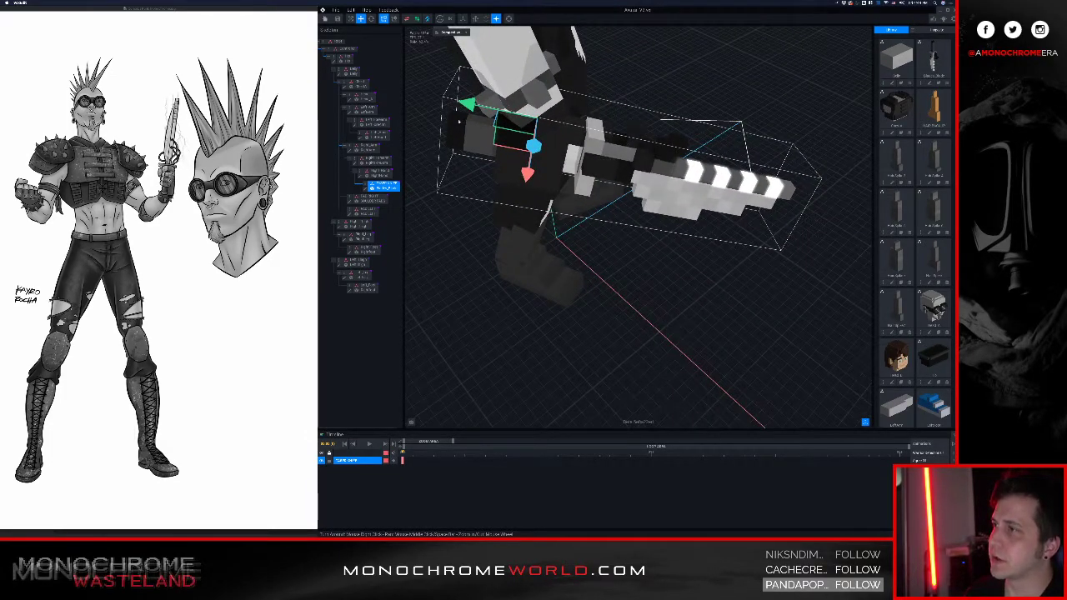
- Reopen the knife model, move its pivot further toward the end of the grip, and save and close it
{"action": "left_click", "coordinate": [365, 188]}
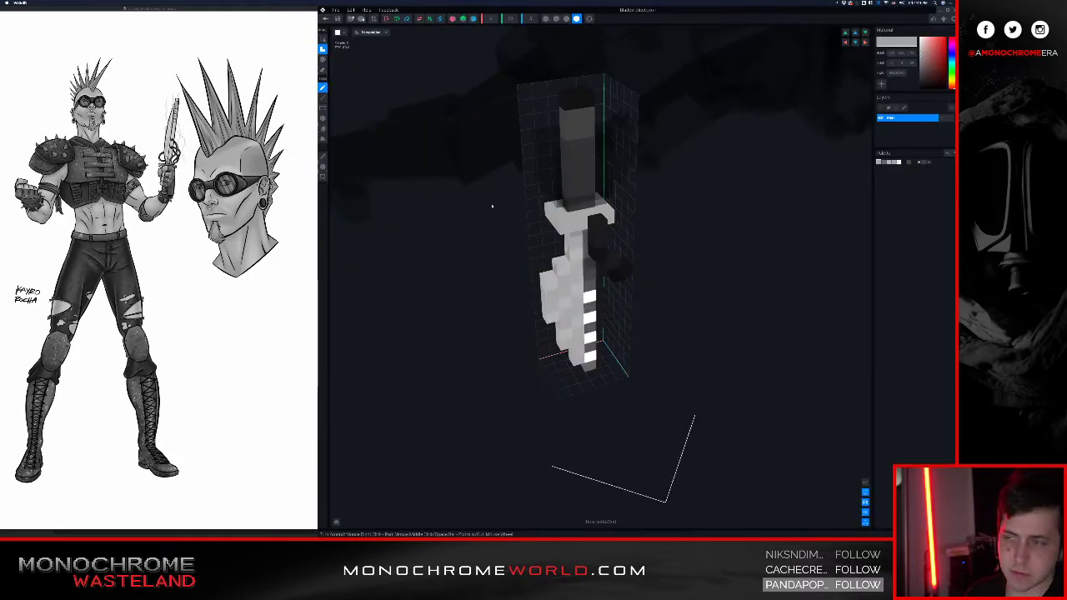
{"action": "right_click_drag", "start_coordinate": [564, 206], "coordinate": [556, 196]}
{"action": "left_click", "coordinate": [324, 167]}
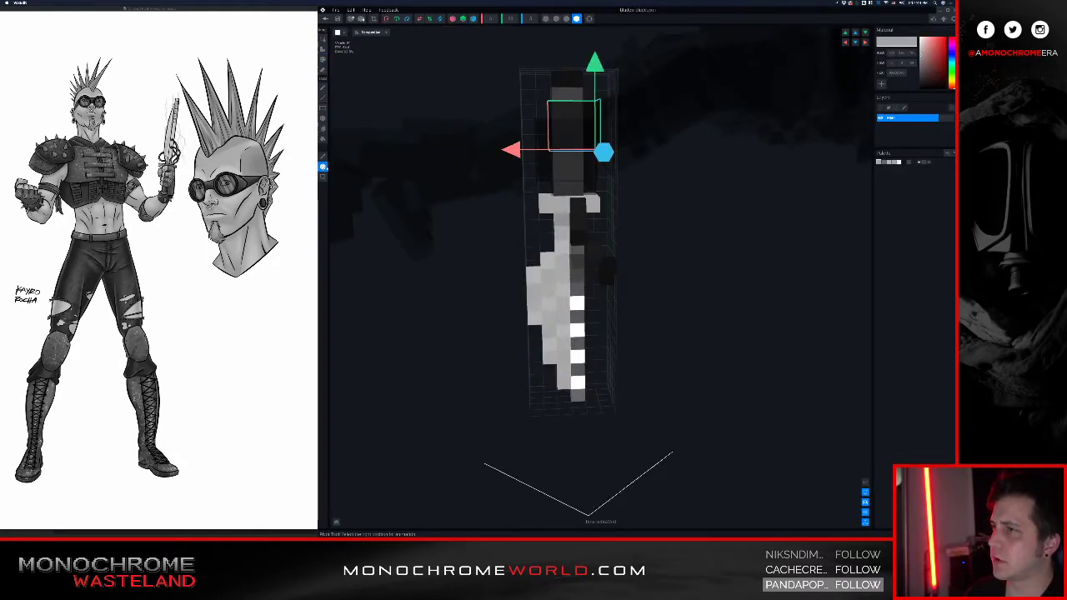
{"action": "left_click_drag", "start_coordinate": [597, 67], "coordinate": [597, 50]}
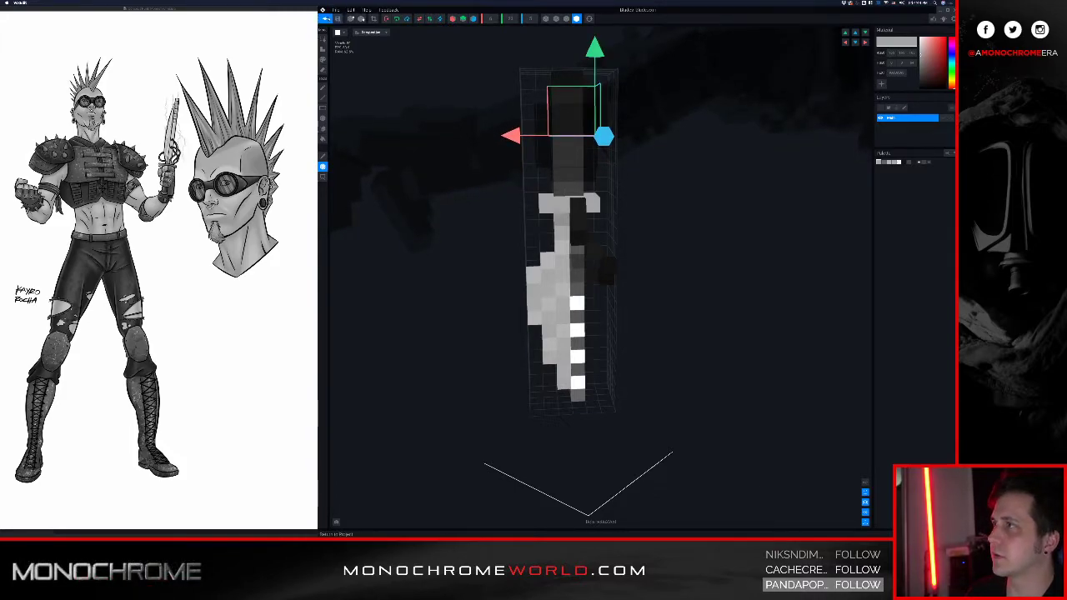
{"action": "left_click", "coordinate": [328, 19]}
{"action": "left_click", "coordinate": [593, 160]}
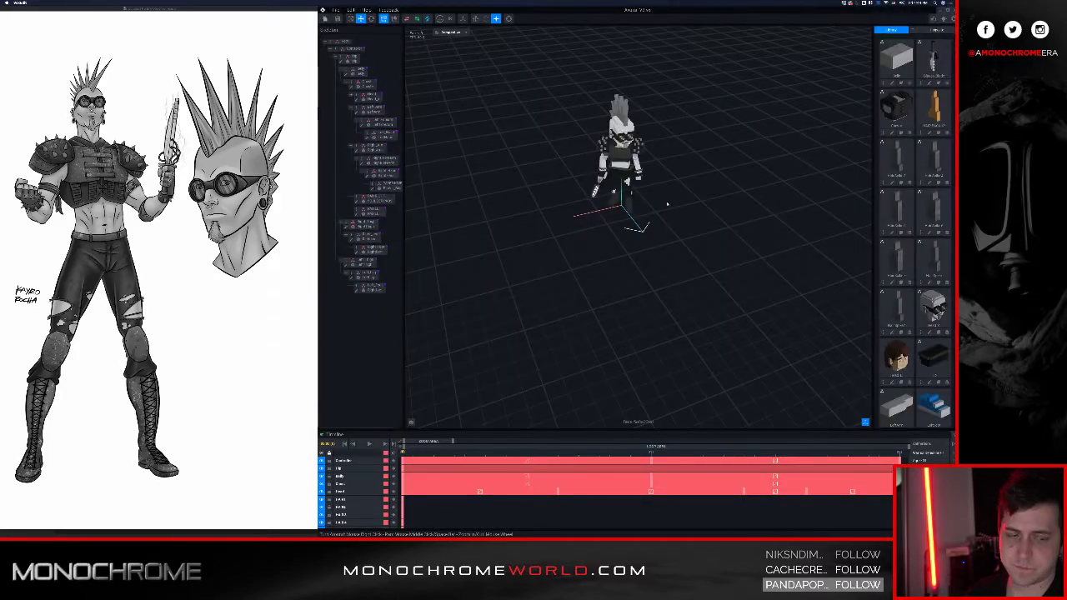
- Examine from several sides how the knife's grip and guard sit in the avatar's right hand
{"action": "scroll", "coordinate": [670, 202], "scroll_direction": "up", "scroll_amount": 10}
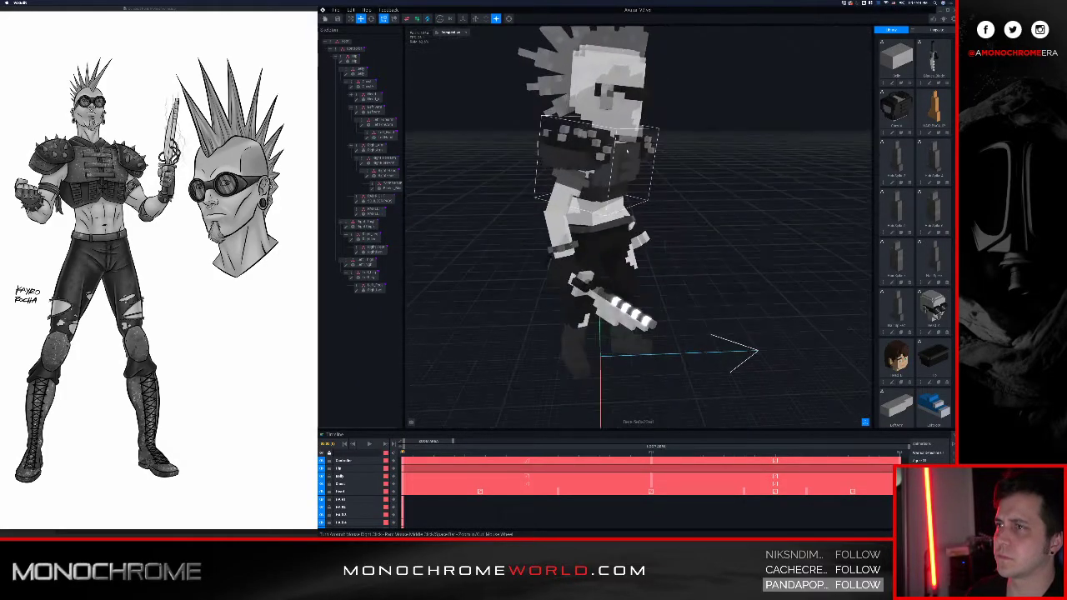
{"action": "scroll", "coordinate": [627, 260], "scroll_direction": "up", "scroll_amount": 3}
{"action": "right_click_drag", "start_coordinate": [546, 343], "coordinate": [603, 316]}
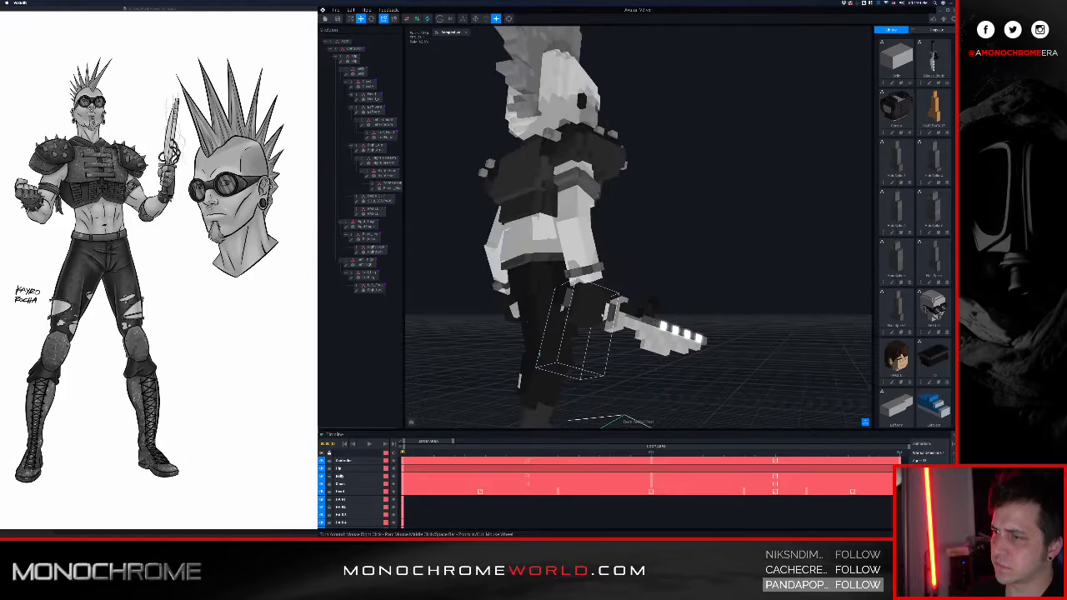
{"action": "scroll", "coordinate": [666, 302], "scroll_direction": "up", "scroll_amount": 8}
{"action": "right_click_drag", "start_coordinate": [666, 302], "coordinate": [724, 332]}
{"action": "scroll", "coordinate": [782, 309], "scroll_direction": "down", "scroll_amount": 3}
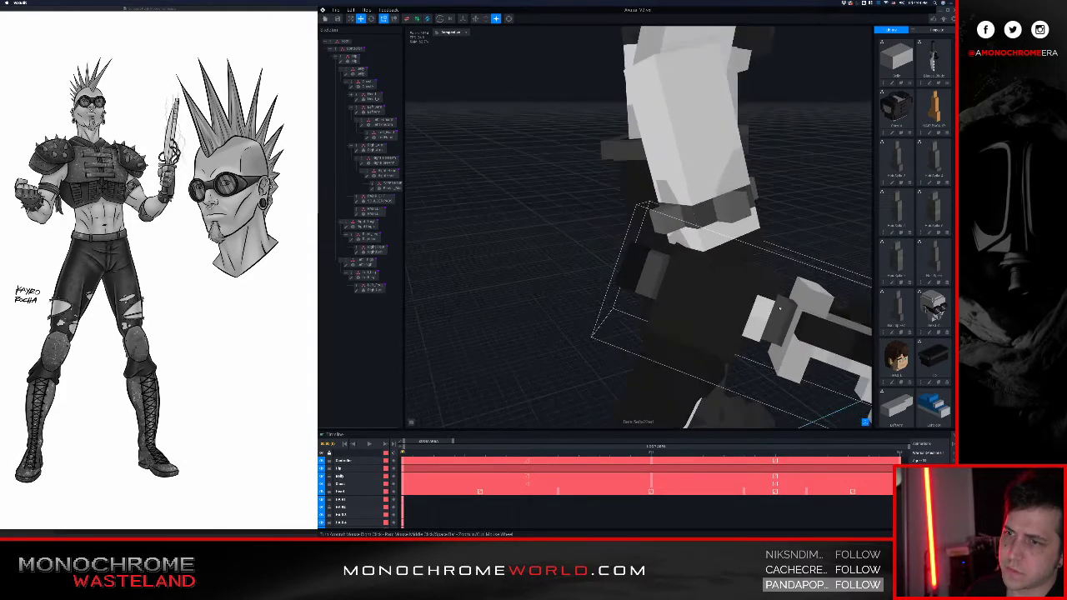
{"action": "scroll", "coordinate": [777, 312], "scroll_direction": "down", "scroll_amount": 4}
{"action": "mouse_move", "coordinate": [782, 310]}
{"action": "right_mouse_down"}
{"action": "mouse_move", "coordinate": [771, 316]}
{"action": "mouse_move", "coordinate": [796, 310]}
{"action": "right_mouse_up"}
{"action": "scroll", "coordinate": [771, 316], "scroll_direction": "up", "scroll_amount": 5}
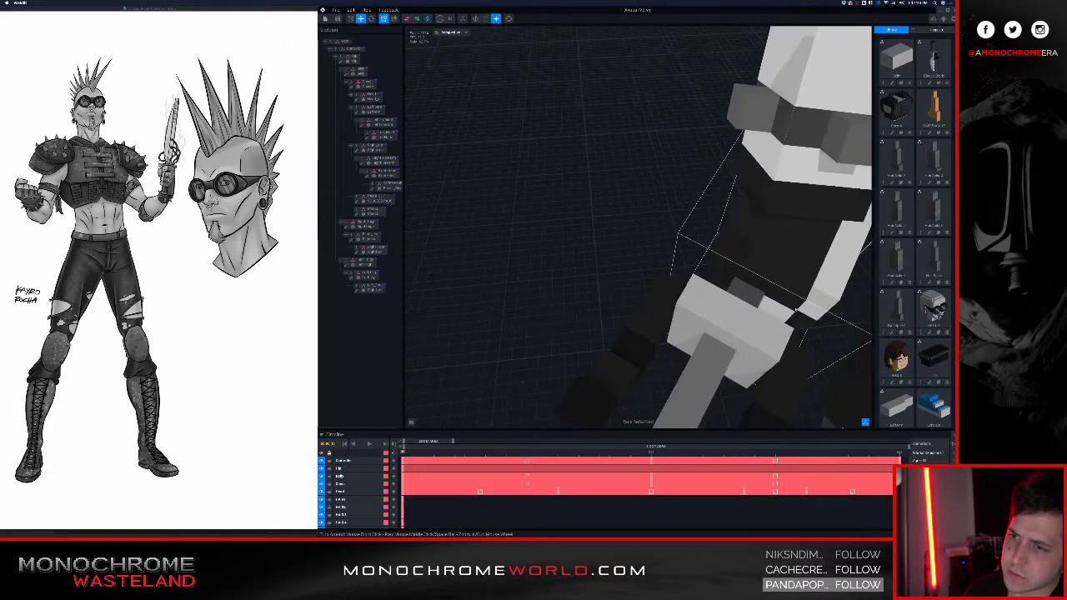
- Reopen the knife model from the avatar's right hand, nudge its pivot sideways across the grip, and save and close it
{"action": "left_click", "coordinate": [783, 308]}
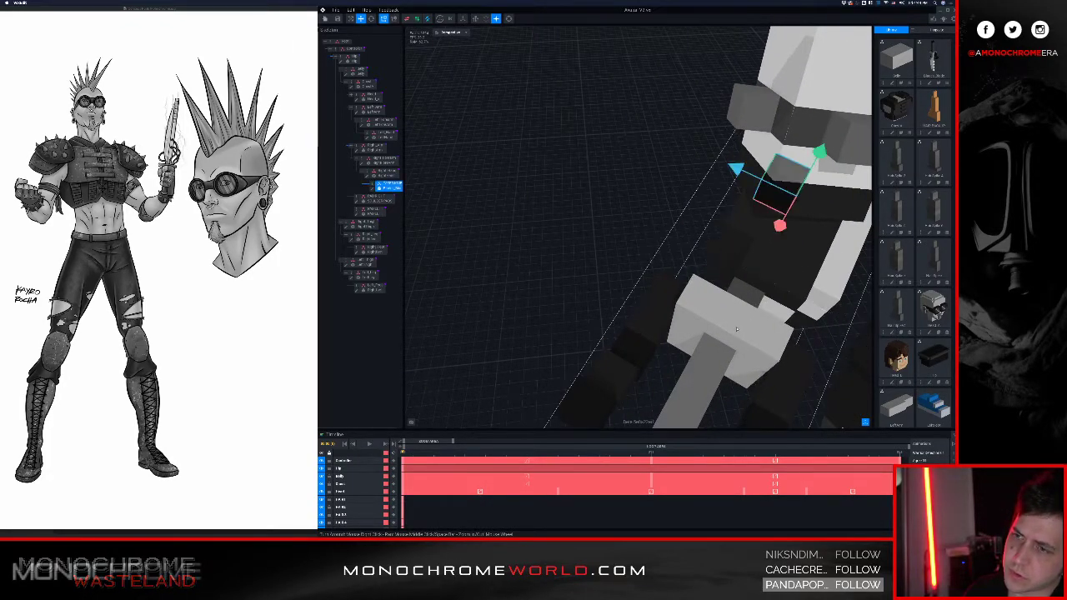
{"action": "left_click", "coordinate": [366, 188]}
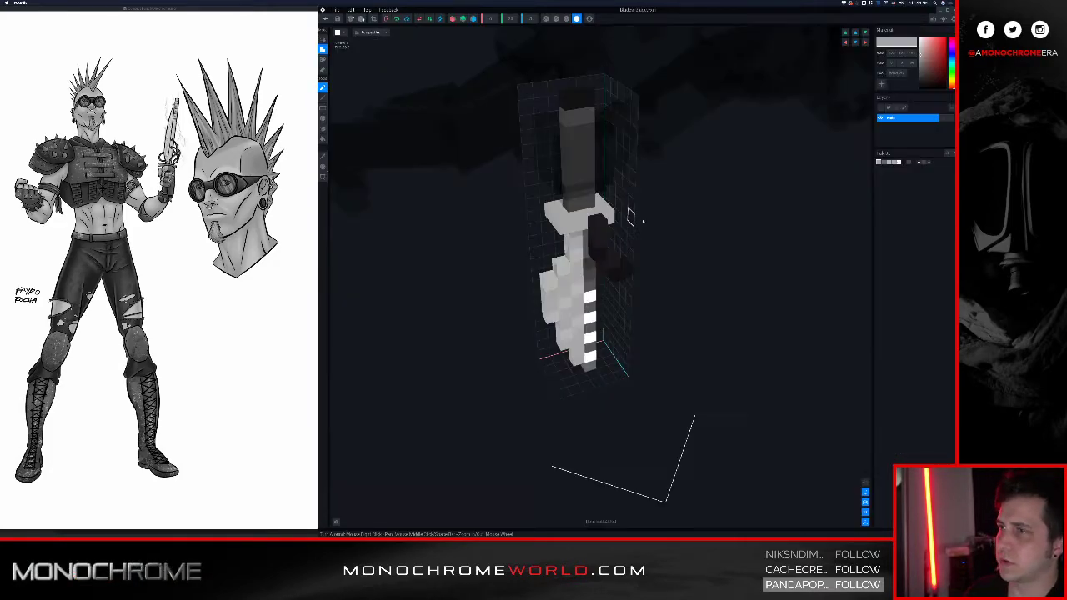
{"action": "right_click_drag", "start_coordinate": [596, 219], "coordinate": [550, 167]}
{"action": "left_click", "coordinate": [323, 166]}
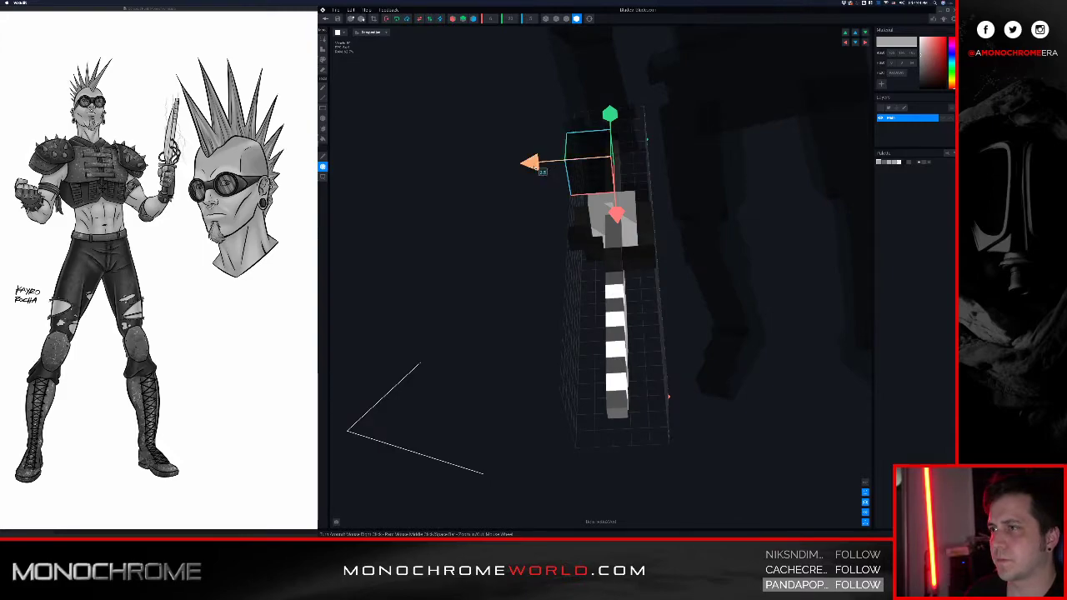
{"action": "left_click_drag", "start_coordinate": [536, 168], "coordinate": [534, 167]}
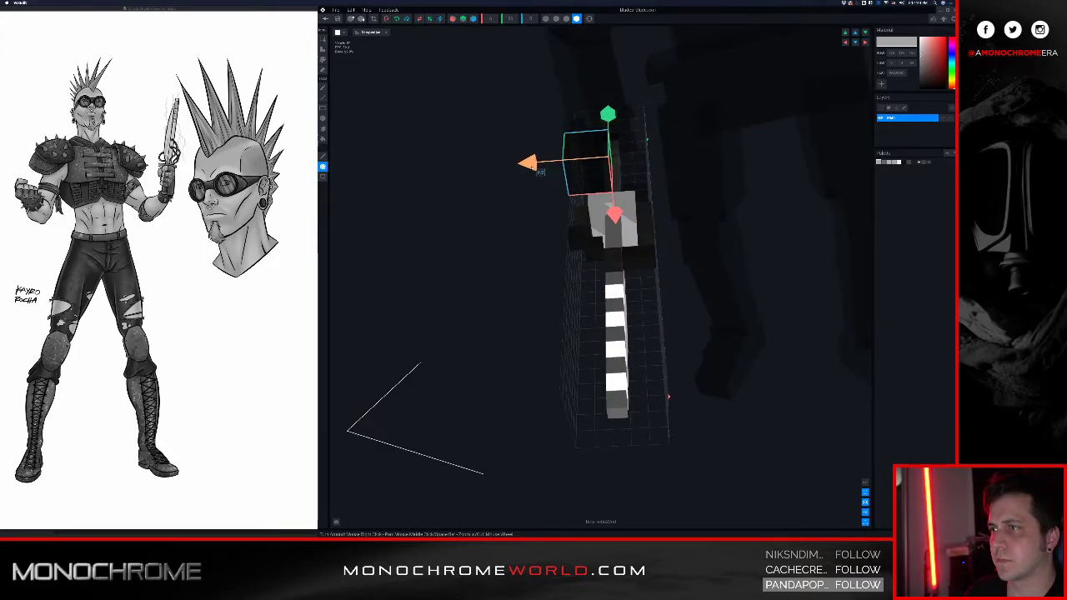
{"action": "left_click", "coordinate": [326, 18]}
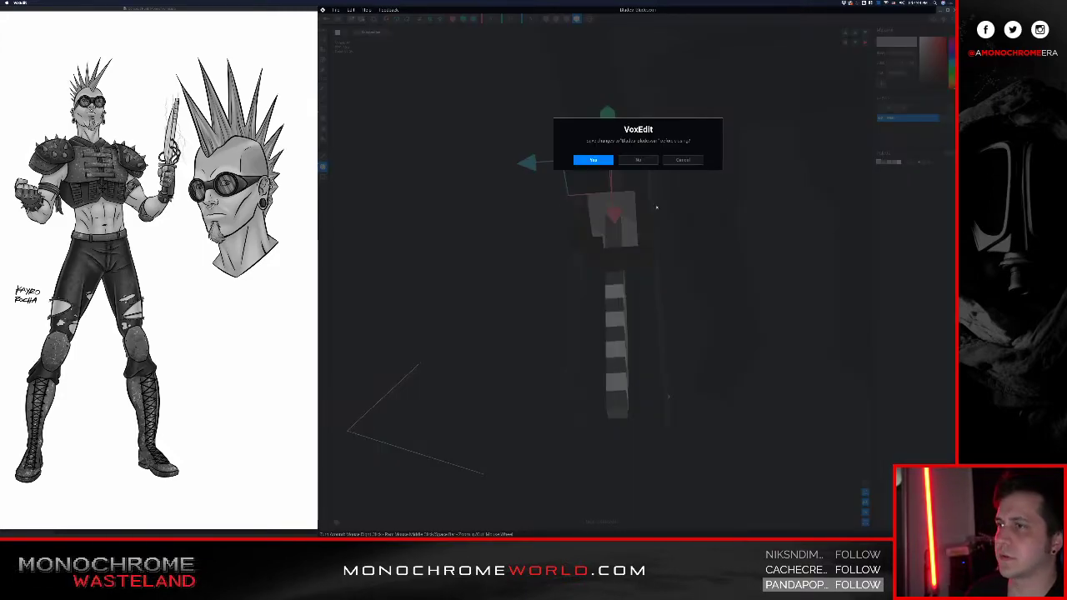
{"action": "left_click", "coordinate": [596, 161]}
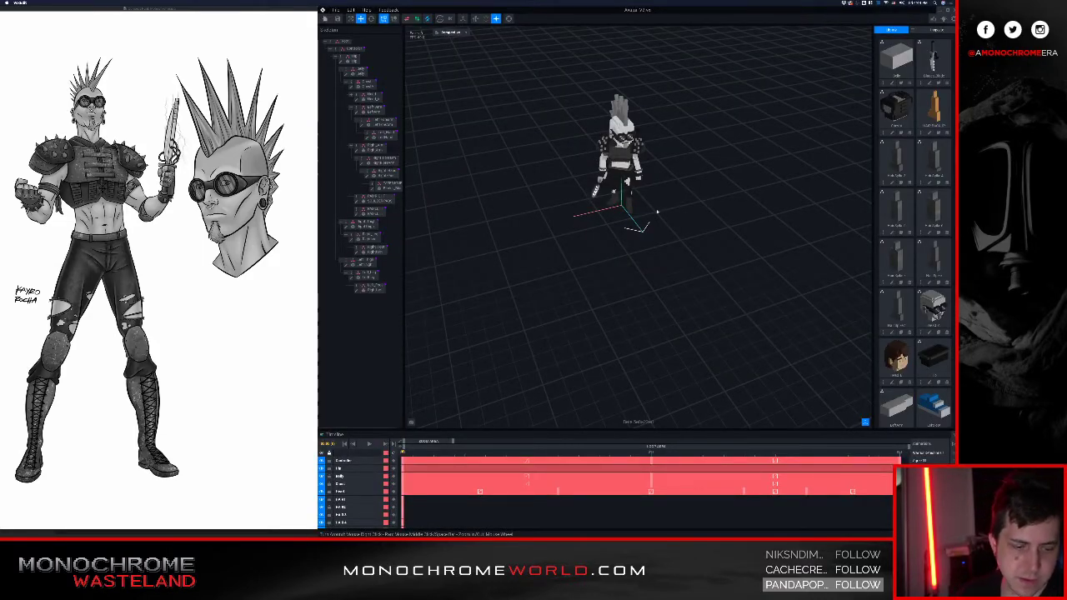
- Inspect the knife in the avatar's right hand from the side and above to check the grip against the fist
{"action": "scroll", "coordinate": [616, 192], "scroll_direction": "up", "scroll_amount": 10}
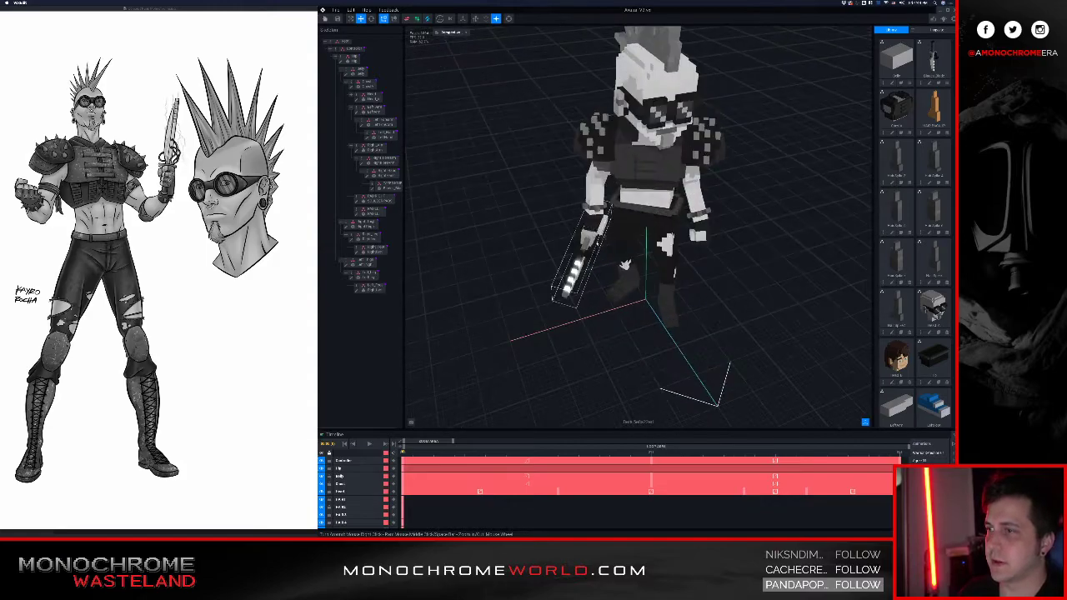
{"action": "right_click_drag", "start_coordinate": [508, 208], "coordinate": [559, 259]}
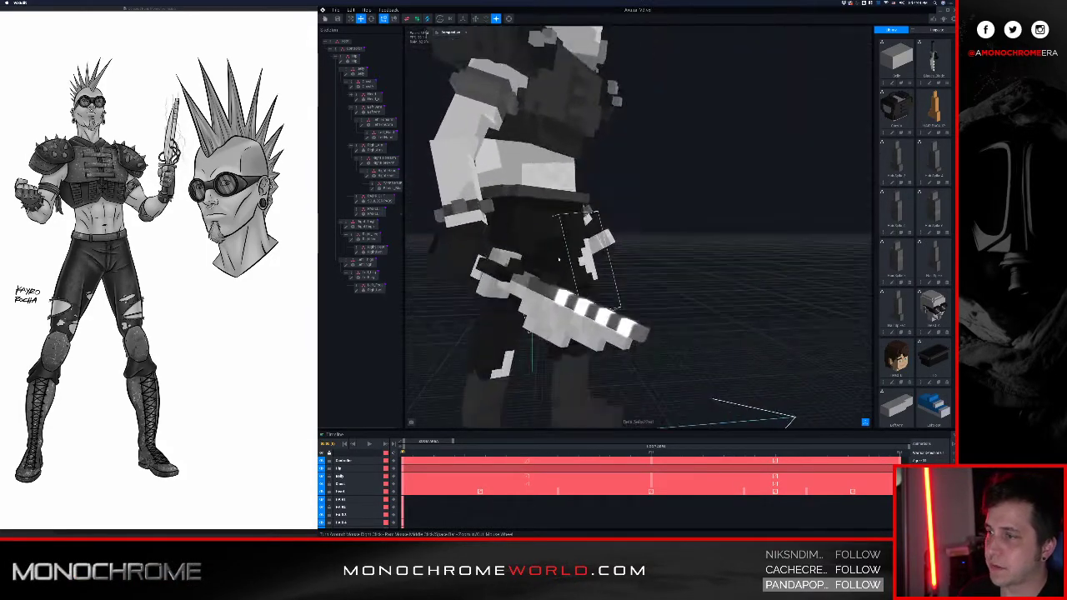
{"action": "left_click", "coordinate": [584, 315]}
{"action": "right_click_drag", "start_coordinate": [590, 330], "coordinate": [606, 323]}
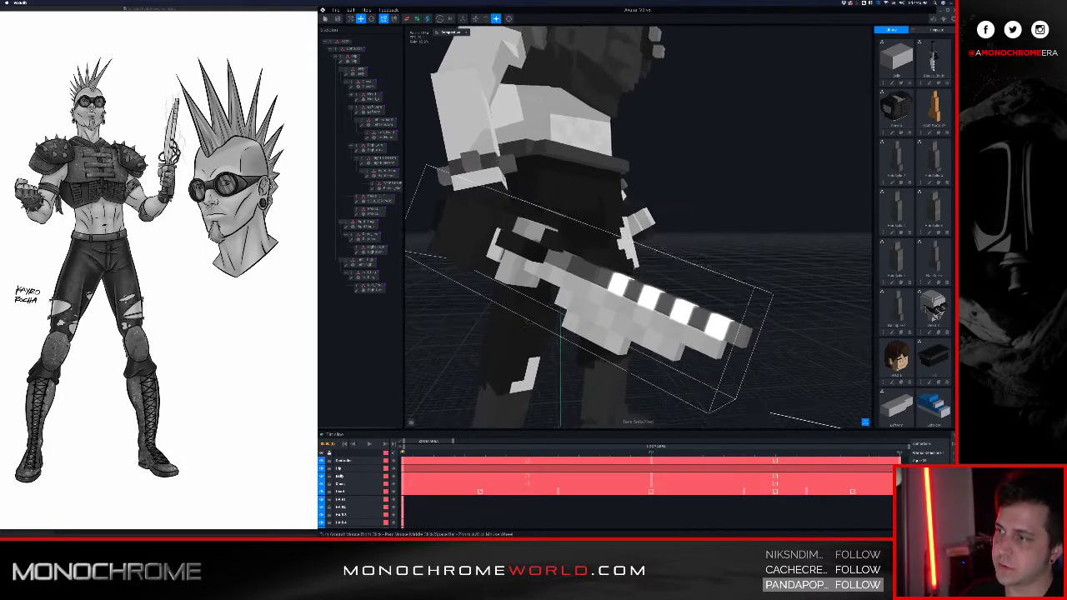
{"action": "middle_click_drag", "start_coordinate": [606, 323], "coordinate": [610, 303]}
{"action": "right_click_drag", "start_coordinate": [618, 258], "coordinate": [661, 209]}
{"action": "scroll", "coordinate": [674, 160], "scroll_direction": "down", "scroll_amount": 2}
{"action": "right_click_drag", "start_coordinate": [673, 160], "coordinate": [683, 72]}
{"action": "scroll", "coordinate": [684, 72], "scroll_direction": "up", "scroll_amount": 3}
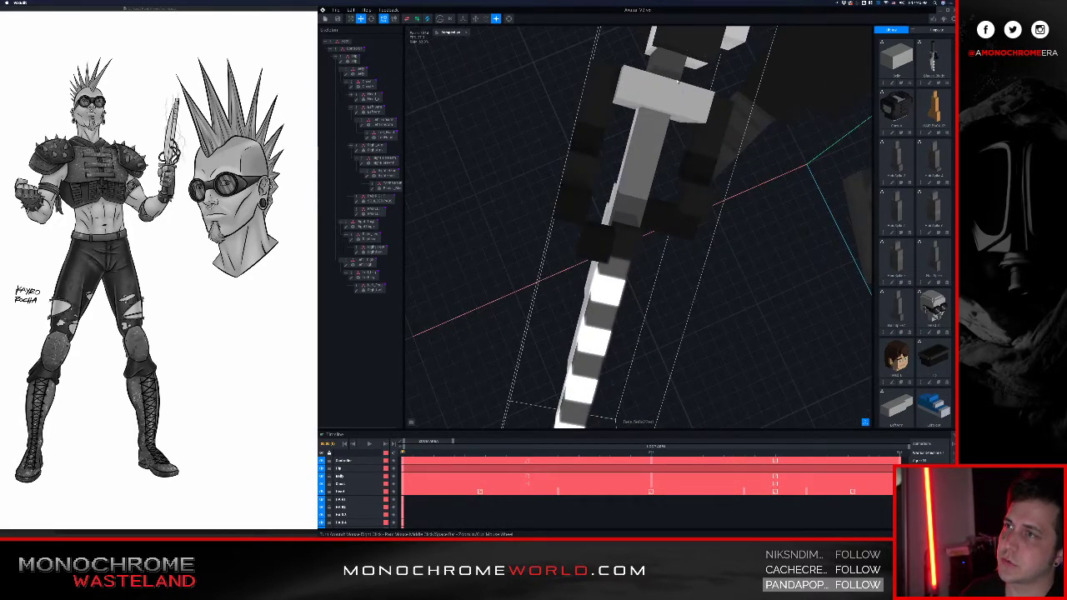
- Open the knife model again, shift its pivot slightly further sideways, and save and close the model
{"action": "left_click", "coordinate": [379, 186]}
{"action": "left_click", "coordinate": [365, 189]}
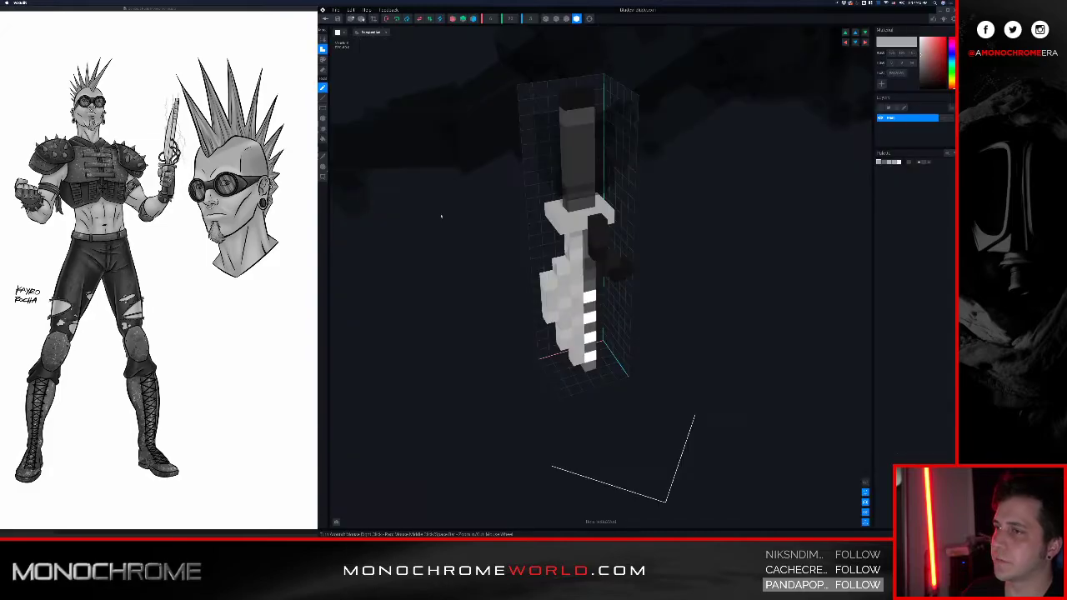
{"action": "left_click", "coordinate": [323, 167]}
{"action": "left_click_drag", "start_coordinate": [517, 146], "coordinate": [507, 147]}
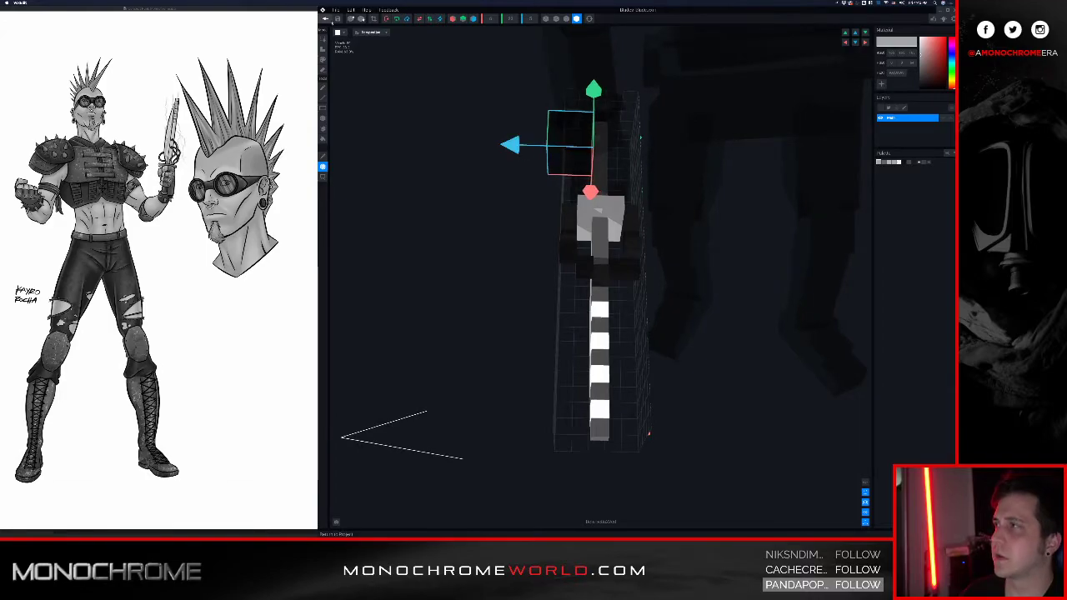
{"action": "left_click", "coordinate": [328, 19]}
{"action": "left_click", "coordinate": [597, 162]}
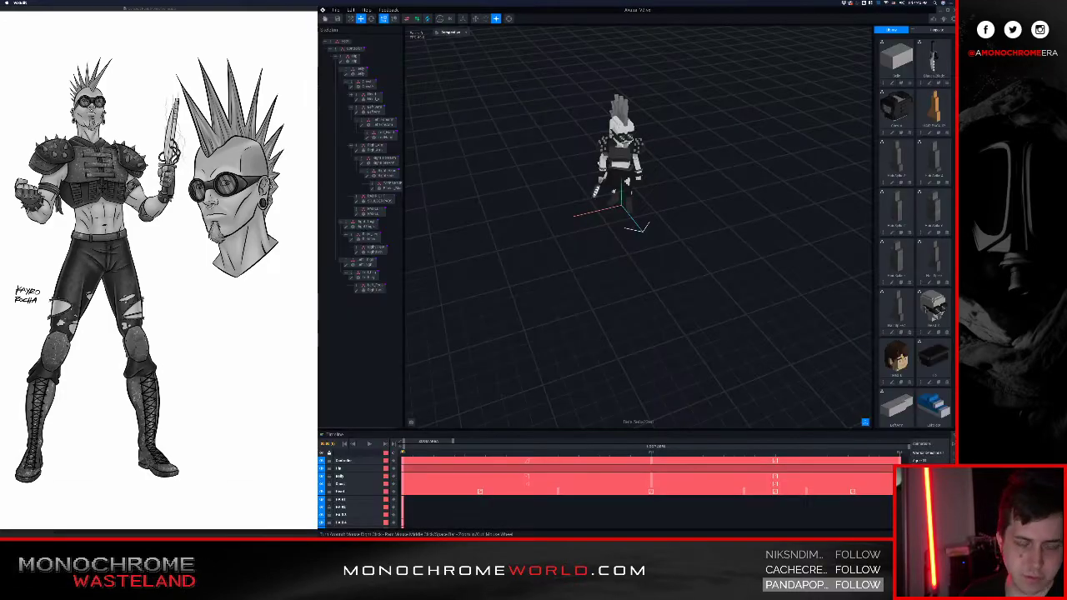
- Examine the repositioned knife in the avatar's right hand up close and from the side
{"action": "scroll", "coordinate": [623, 207], "scroll_direction": "up", "scroll_amount": 10}
{"action": "middle_click_drag", "start_coordinate": [623, 207], "coordinate": [666, 301]}
{"action": "right_click_drag", "start_coordinate": [666, 301], "coordinate": [775, 283]}
{"action": "scroll", "coordinate": [625, 242], "scroll_direction": "up", "scroll_amount": 5}
{"action": "right_click_drag", "start_coordinate": [659, 238], "coordinate": [635, 245]}
{"action": "scroll", "coordinate": [617, 250], "scroll_direction": "down", "scroll_amount": 5}
{"action": "scroll", "coordinate": [617, 250], "scroll_direction": "down", "scroll_amount": 8}
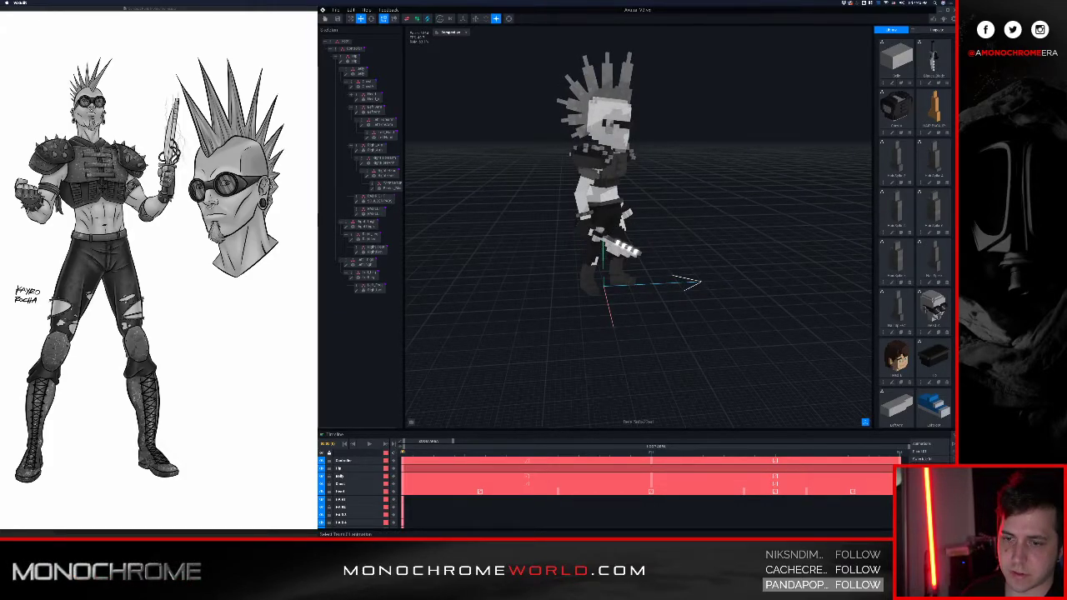
- Play the animation with the avatar's arms folded and check the mohawk and knife from the front, pausing and resuming playback
{"action": "left_click", "coordinate": [922, 475]}
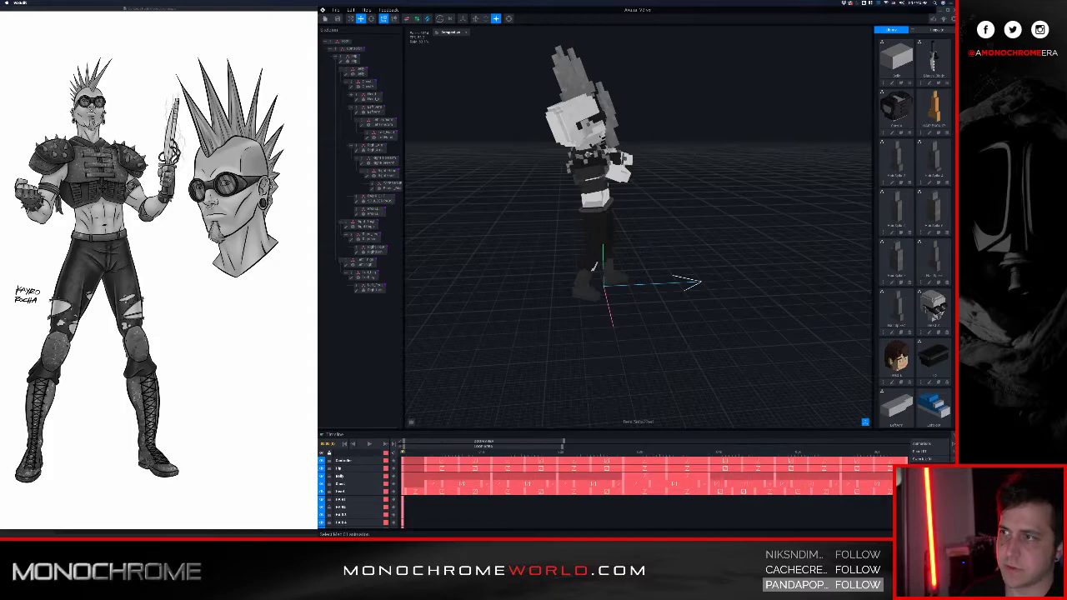
{"action": "right_click_drag", "start_coordinate": [793, 345], "coordinate": [764, 294]}
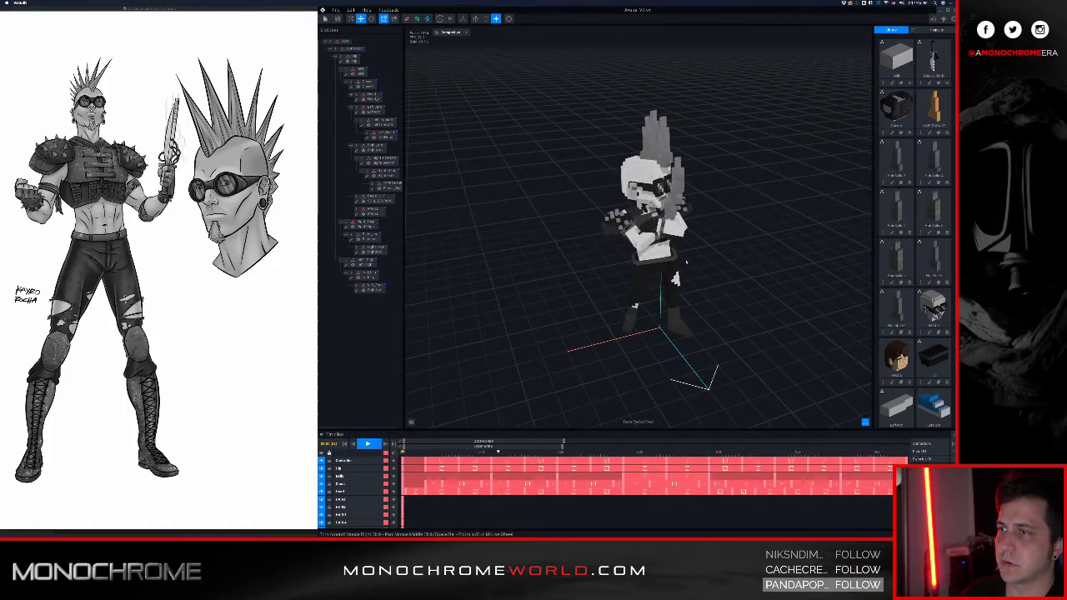
{"action": "right_click_drag", "start_coordinate": [688, 260], "coordinate": [657, 244]}
{"action": "scroll", "coordinate": [657, 244], "scroll_direction": "up", "scroll_amount": 5}
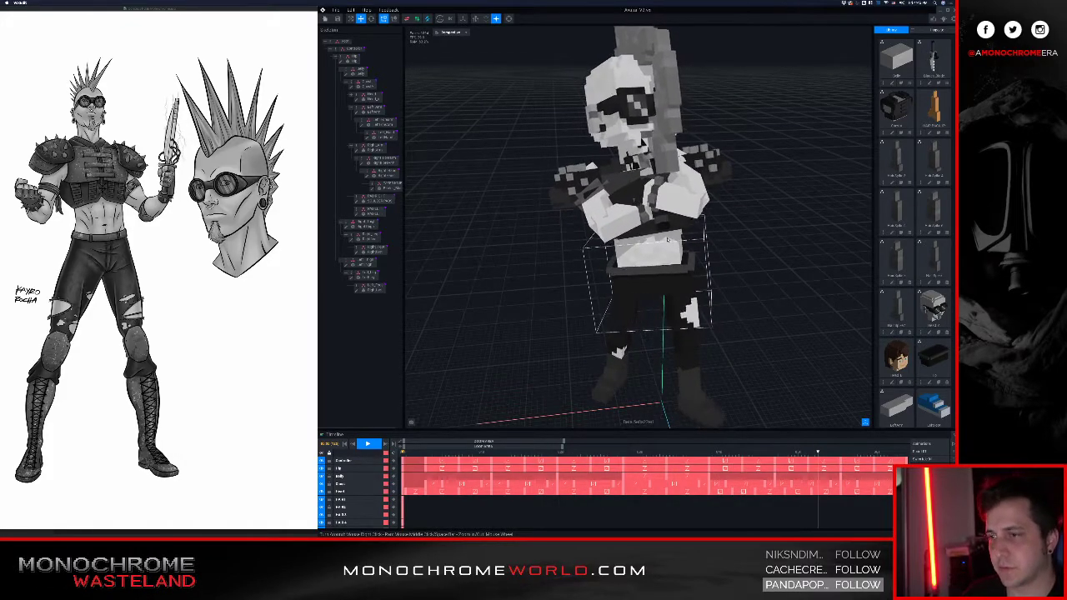
{"action": "scroll", "coordinate": [667, 239], "scroll_direction": "down", "scroll_amount": 3}
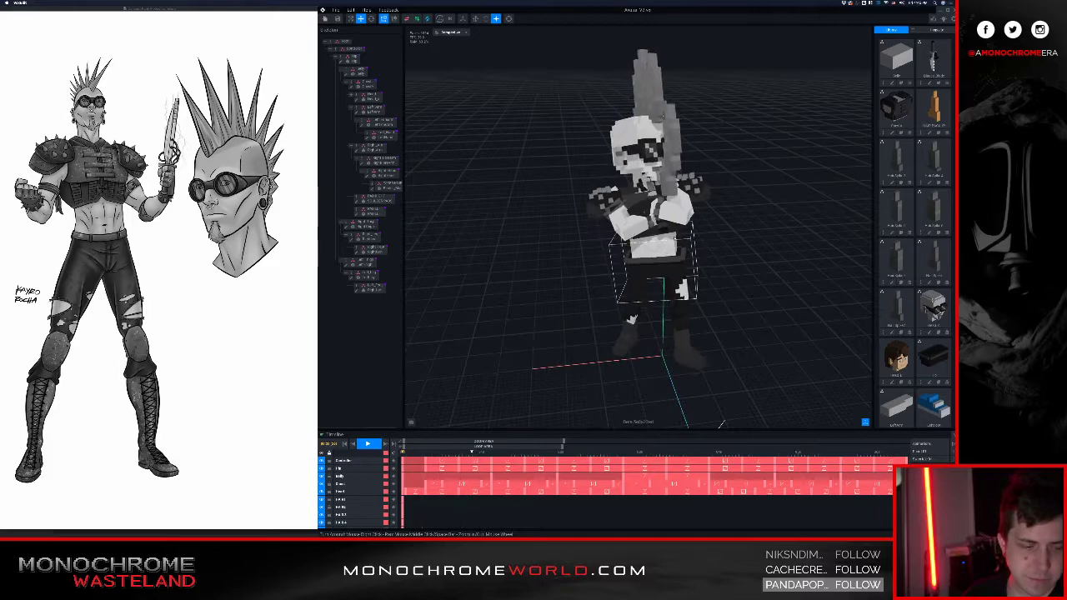
{"action": "key", "text": "space"}
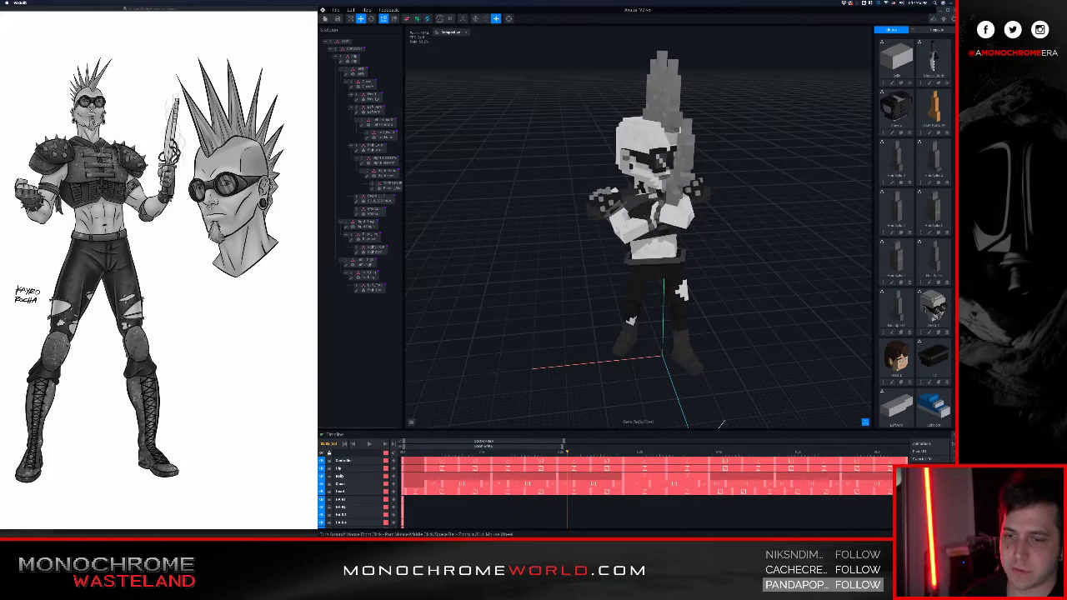
{"action": "key", "text": "space"}
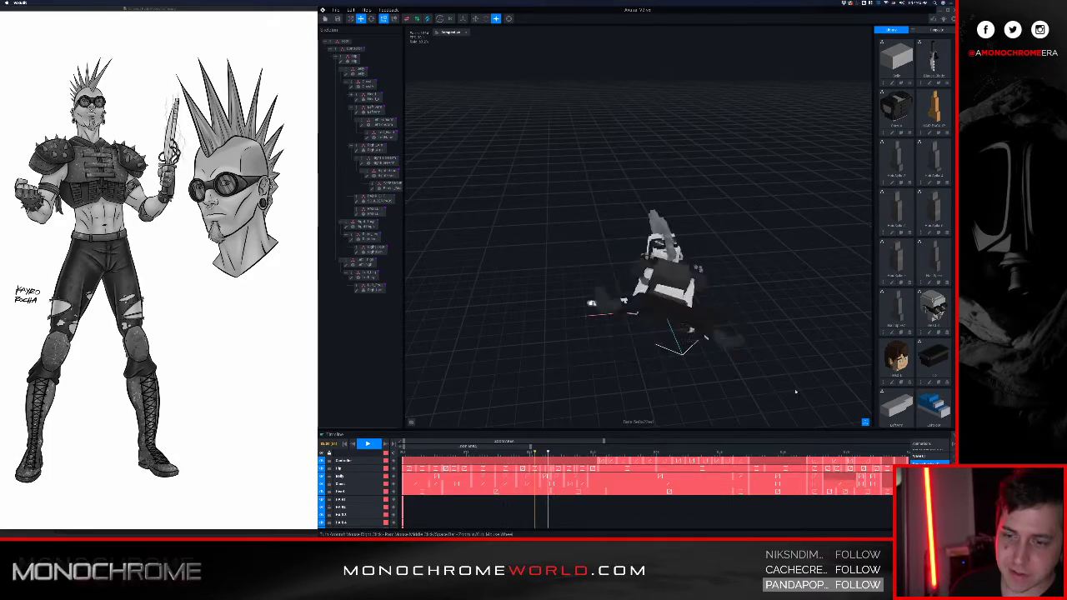
- Preview the animation with the avatar in a wide-legged stance and bent arms, viewing the knife from the front
{"action": "left_click", "coordinate": [927, 479]}
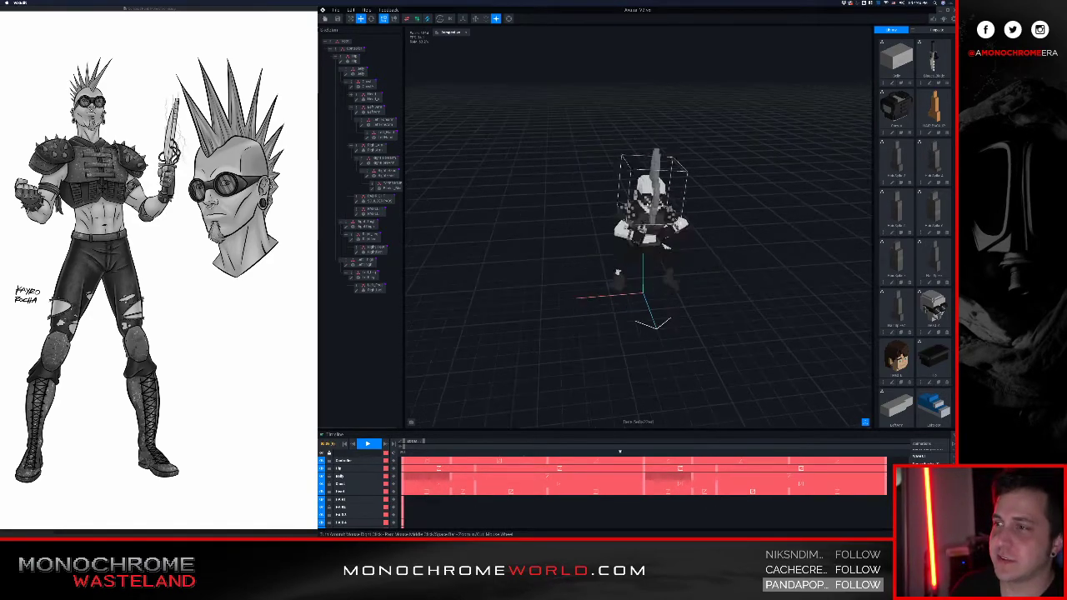
{"action": "scroll", "coordinate": [637, 225], "scroll_direction": "up", "scroll_amount": 5}
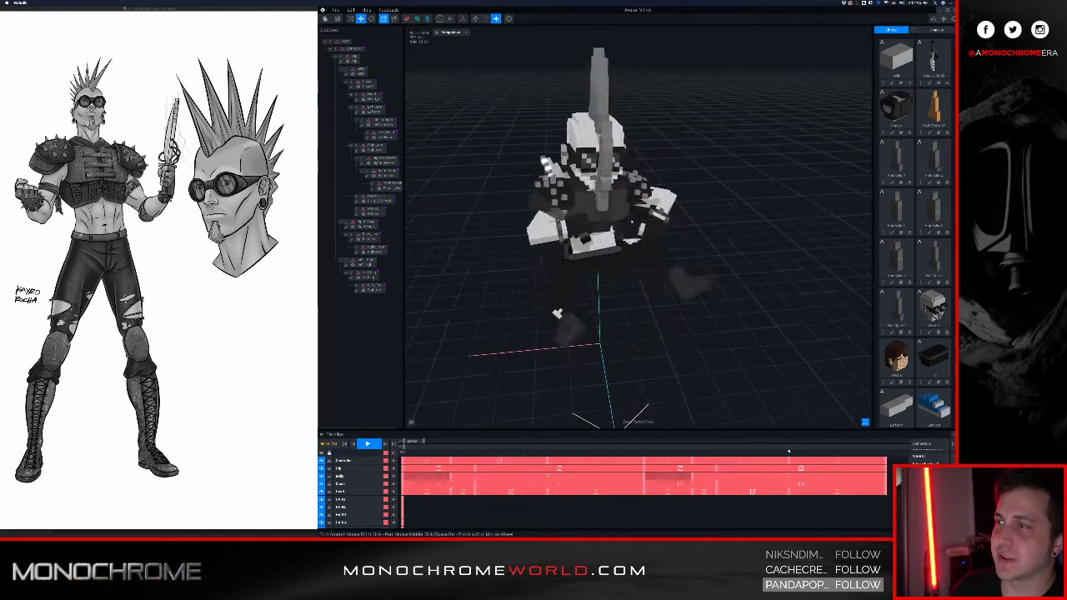
{"action": "right_click_drag", "start_coordinate": [645, 218], "coordinate": [615, 224]}
{"action": "scroll", "coordinate": [680, 225], "scroll_direction": "down", "scroll_amount": 2}
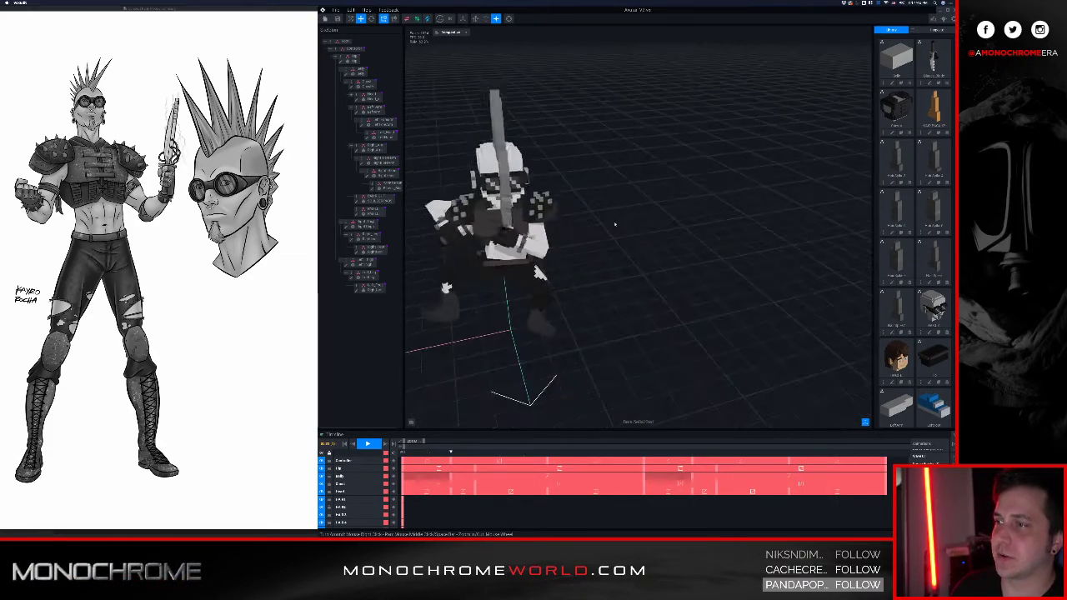
{"action": "scroll", "coordinate": [501, 251], "scroll_direction": "down", "scroll_amount": 5}
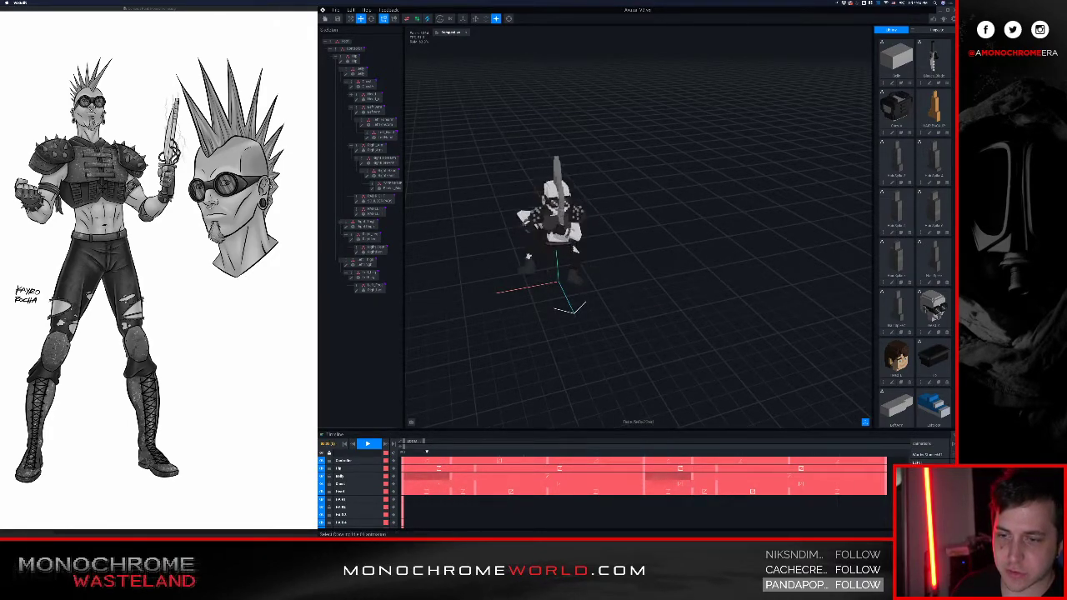
- Preview several more animations, ending on the upside-down move, and check how the knife follows the hand
{"action": "left_click", "coordinate": [927, 494]}
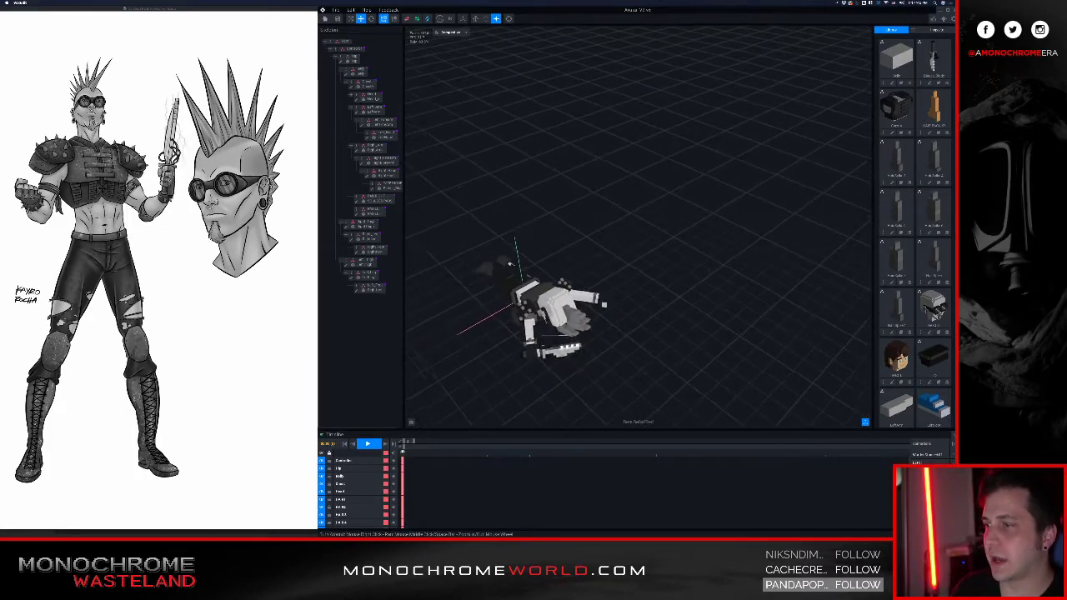
{"action": "left_click", "coordinate": [926, 493]}
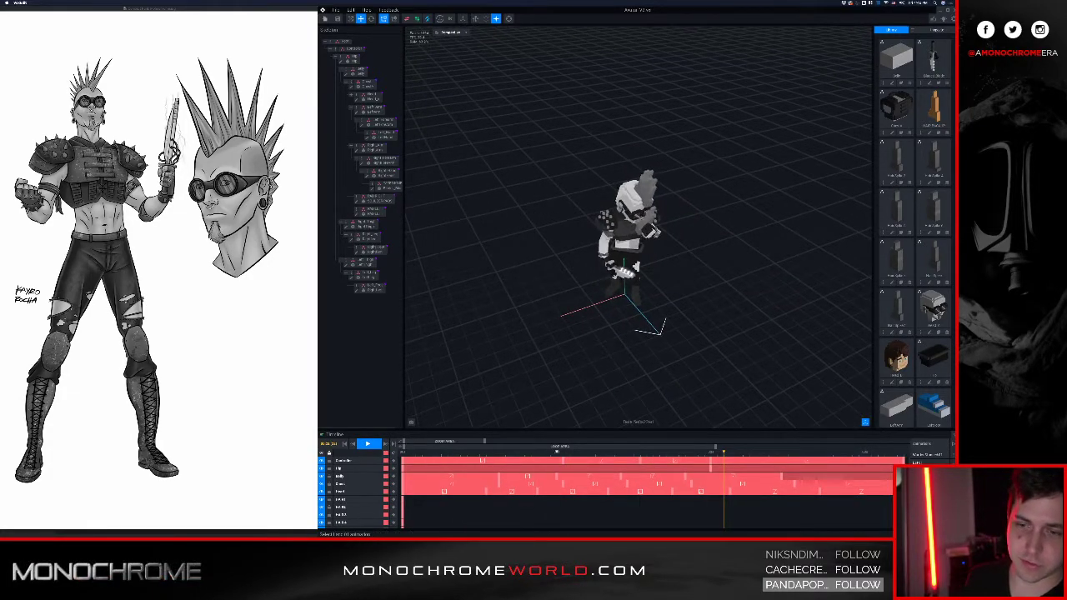
{"action": "left_click", "coordinate": [927, 493]}
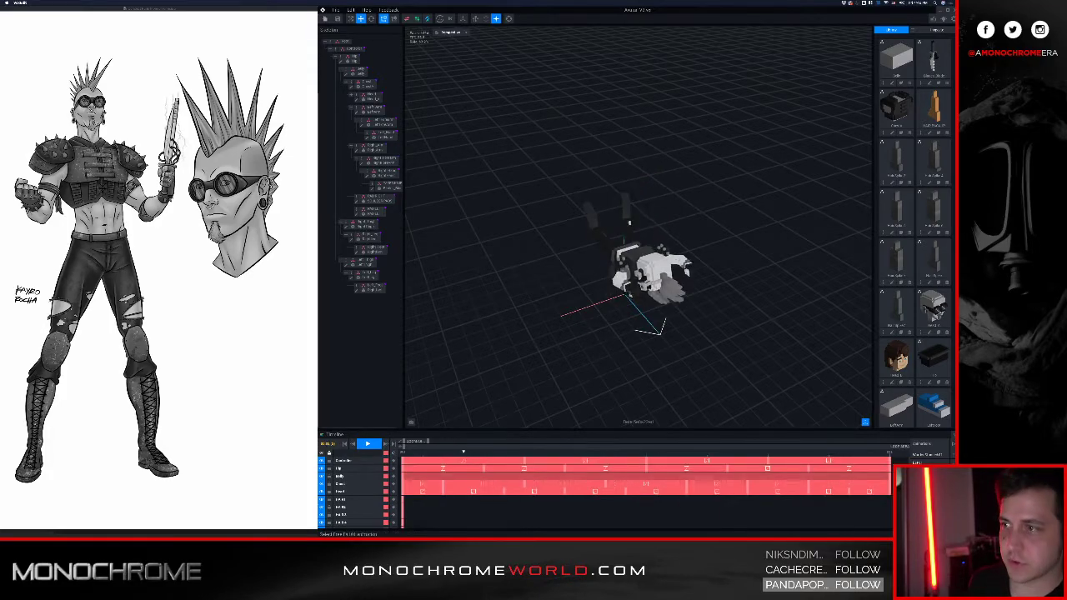
{"action": "mouse_move", "coordinate": [690, 340]}
{"action": "right_mouse_down"}
{"action": "mouse_move", "coordinate": [681, 410]}
{"action": "mouse_move", "coordinate": [693, 331]}
{"action": "right_mouse_up"}
{"action": "scroll", "coordinate": [671, 315], "scroll_direction": "up", "scroll_amount": 5}
{"action": "right_click_drag", "start_coordinate": [624, 288], "coordinate": [621, 287]}
{"action": "scroll", "coordinate": [624, 288], "scroll_direction": "down", "scroll_amount": 5}
{"action": "middle_click_drag", "start_coordinate": [622, 288], "coordinate": [606, 260]}
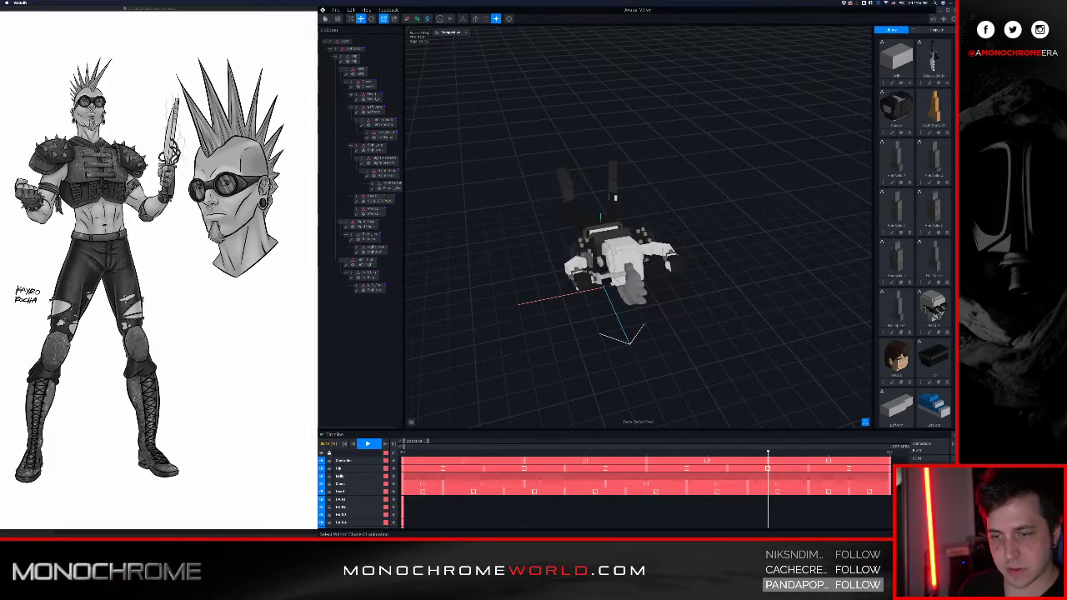
- Play the animation that swings the right arm up and watch the knife from the front
{"action": "left_click", "coordinate": [925, 474]}
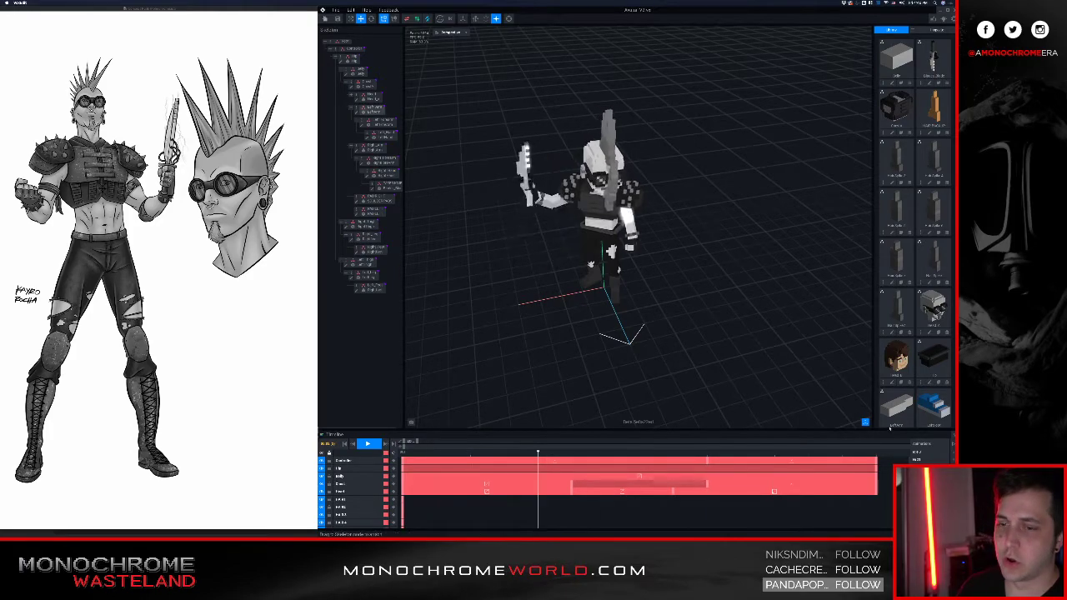
{"action": "scroll", "coordinate": [715, 288], "scroll_direction": "up", "scroll_amount": 3}
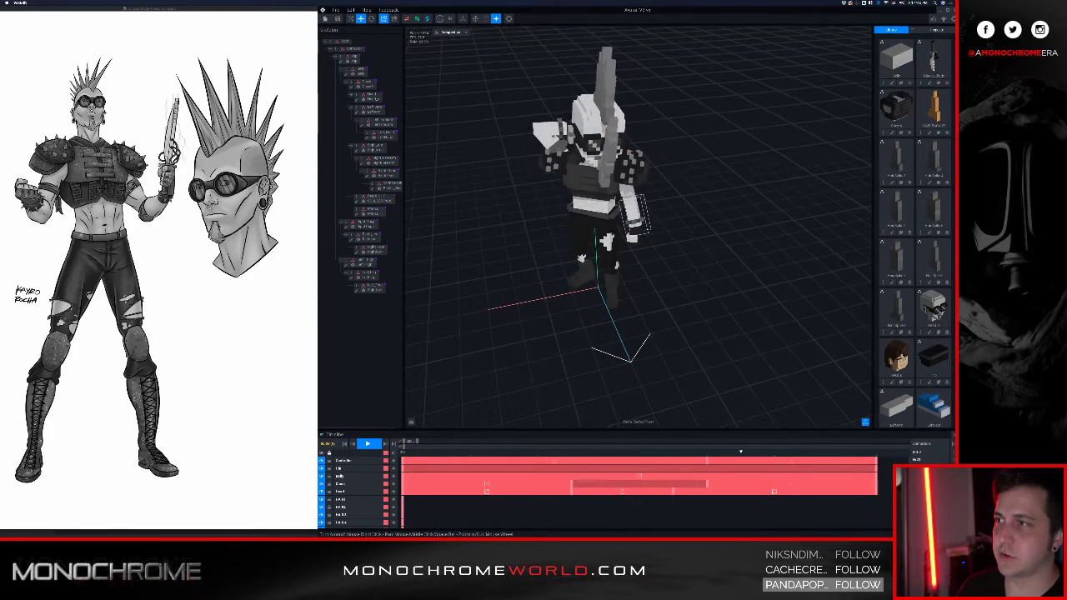
{"action": "right_click_drag", "start_coordinate": [635, 218], "coordinate": [644, 246]}
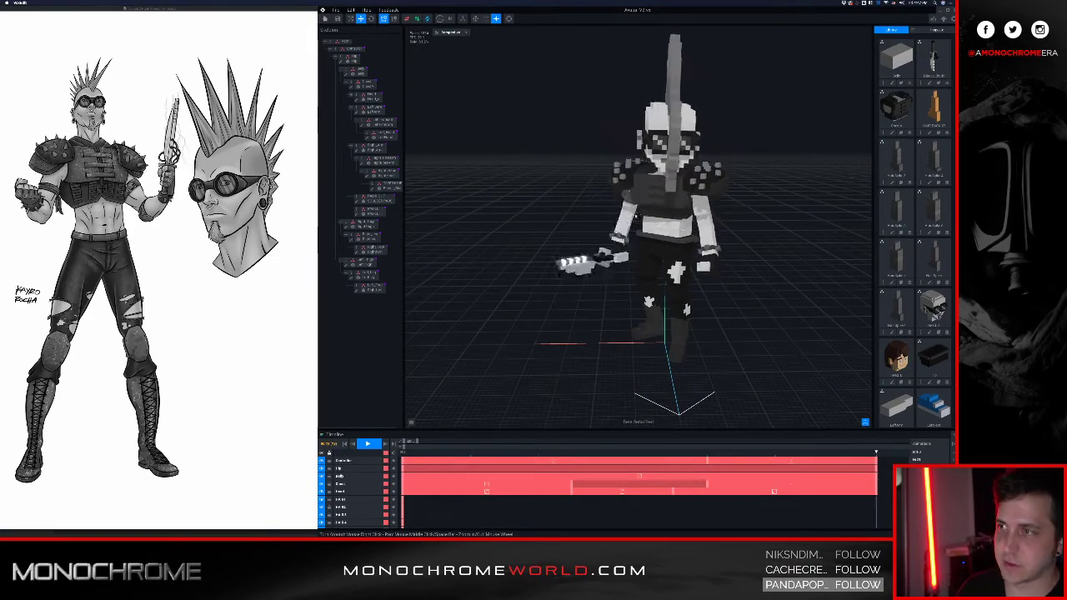
{"action": "middle_click_drag", "start_coordinate": [636, 216], "coordinate": [621, 223]}
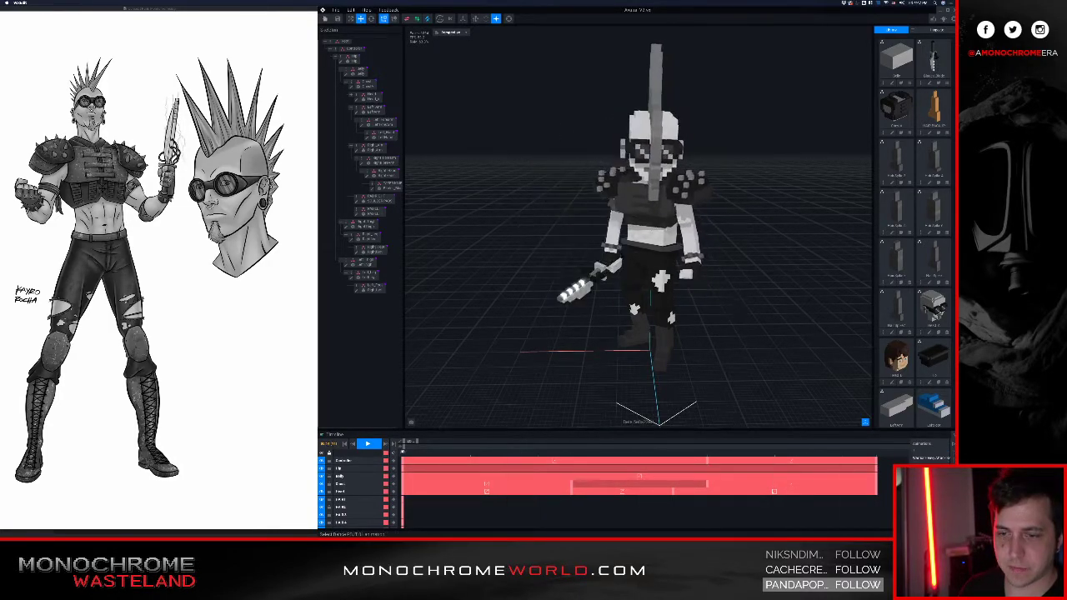
- Preview the animations with arms spread and with hands on hips, checking the knife and outfit up close
{"action": "left_click", "coordinate": [924, 500]}
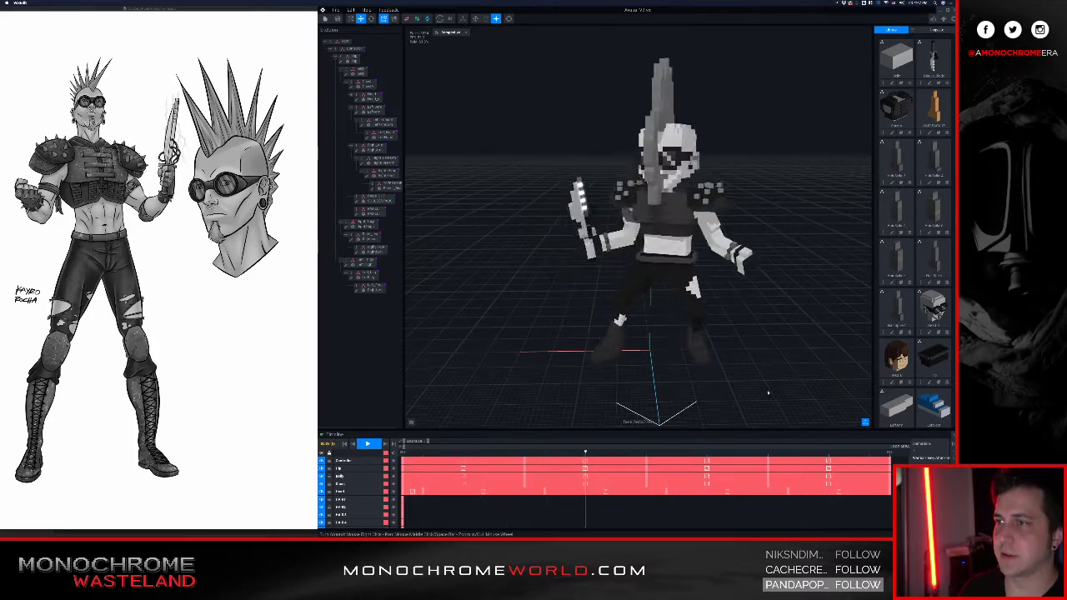
{"action": "scroll", "coordinate": [768, 392], "scroll_direction": "down", "scroll_amount": 3}
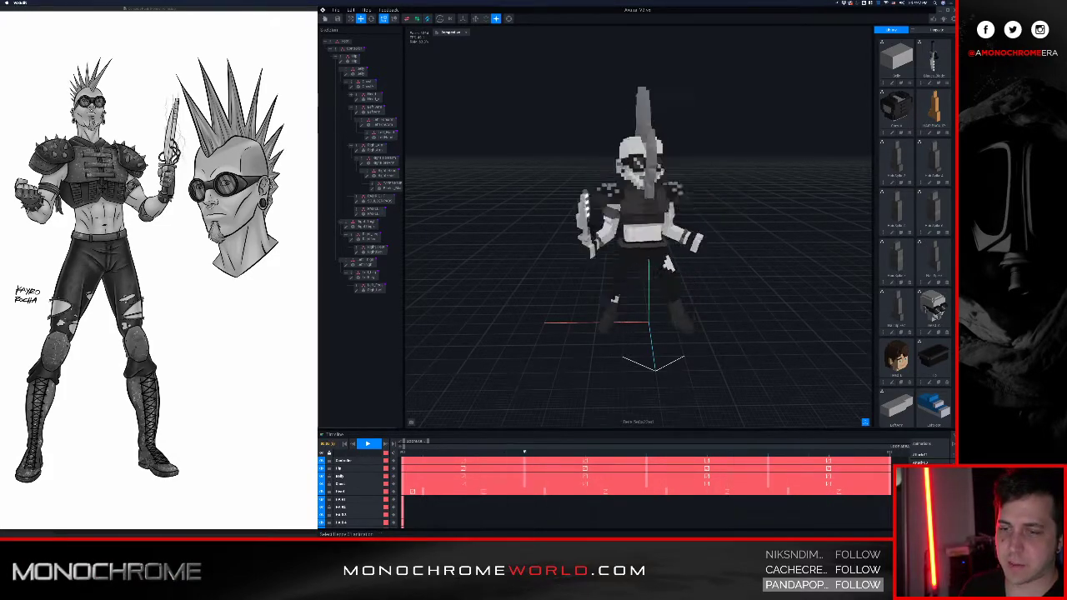
{"action": "left_click", "coordinate": [923, 498]}
{"action": "right_click_drag", "start_coordinate": [640, 254], "coordinate": [652, 282]}
{"action": "scroll", "coordinate": [652, 282], "scroll_direction": "up", "scroll_amount": 4}
{"action": "scroll", "coordinate": [651, 283], "scroll_direction": "up", "scroll_amount": 2}
{"action": "middle_click_drag", "start_coordinate": [652, 283], "coordinate": [630, 359]}
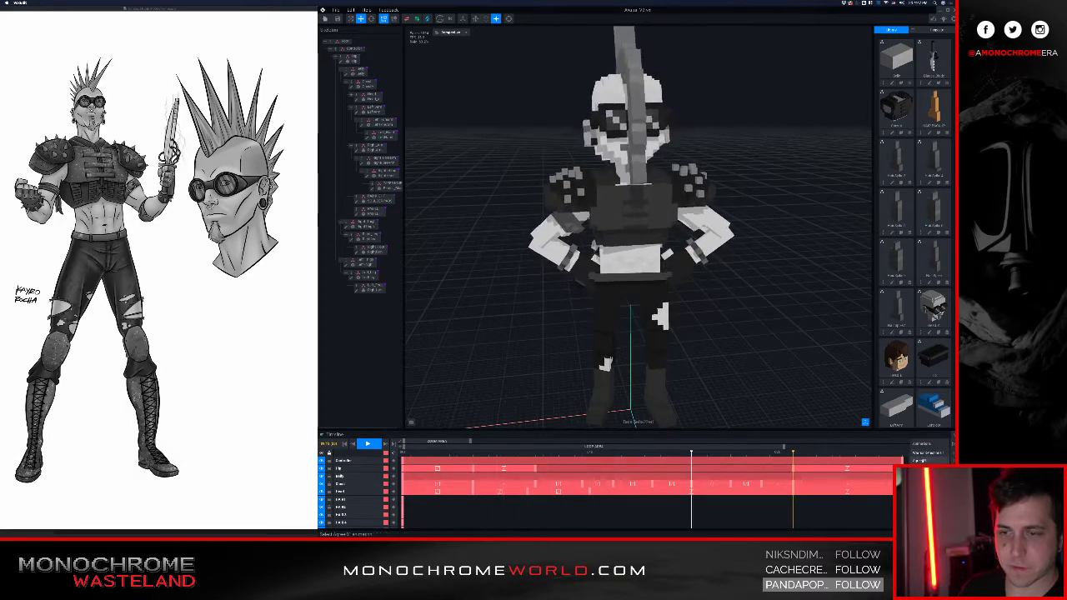
- Preview the animations with lowered arms and with crossed arms, checking how the knife follows the right hand
{"action": "left_click", "coordinate": [927, 460]}
{"action": "scroll", "coordinate": [799, 367], "scroll_direction": "down", "scroll_amount": 3}
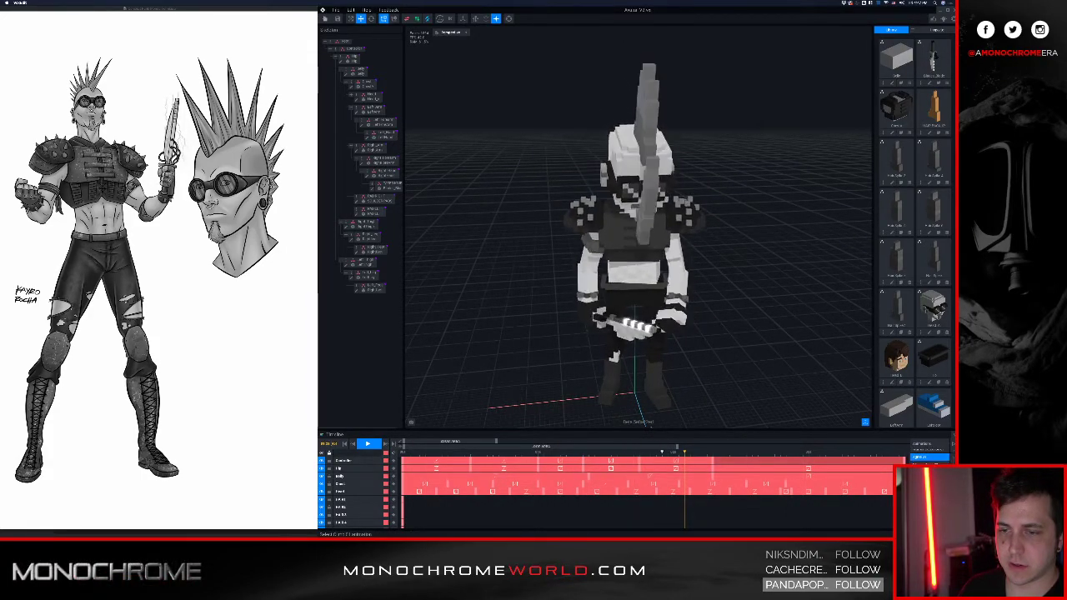
{"action": "left_click", "coordinate": [928, 494]}
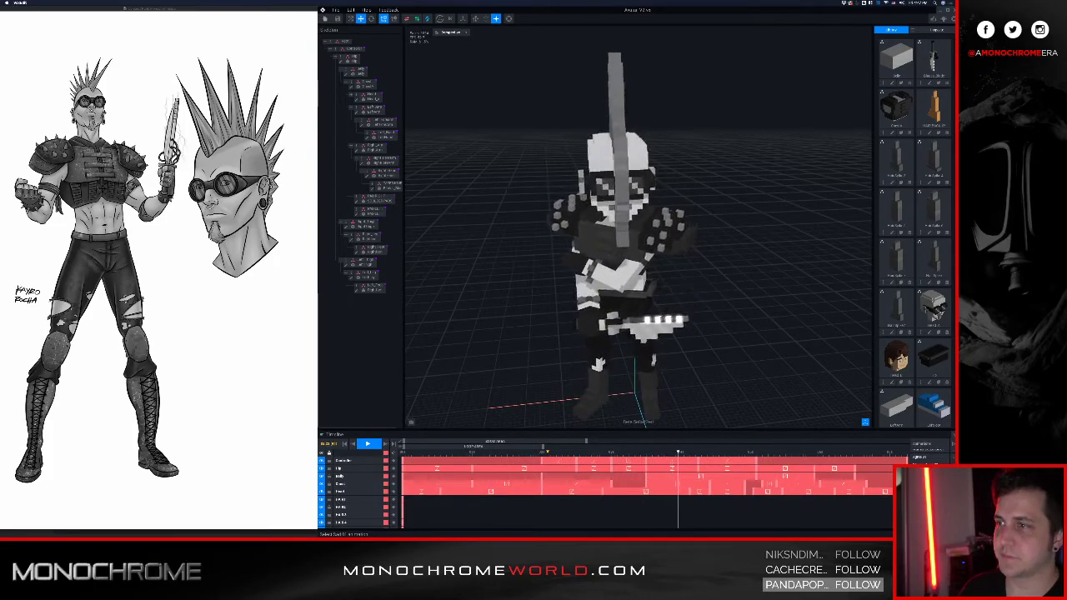
{"action": "scroll", "coordinate": [704, 374], "scroll_direction": "down", "scroll_amount": 3}
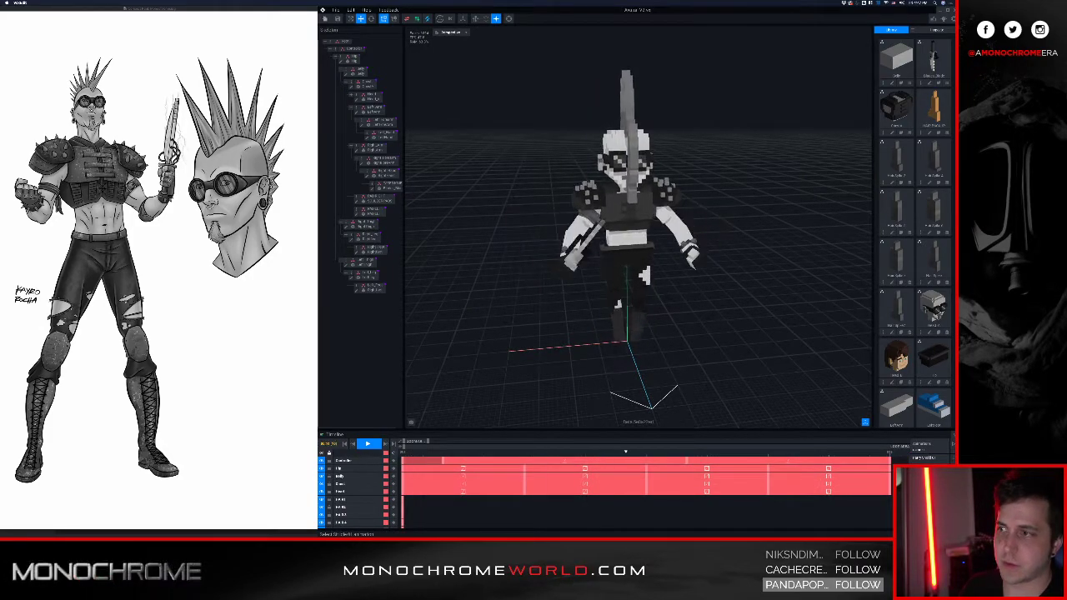
- Preview the low crouching and fighting-stance animations, viewing the avatar from the side and from the front
{"action": "right_click_drag", "start_coordinate": [705, 425], "coordinate": [772, 405]}
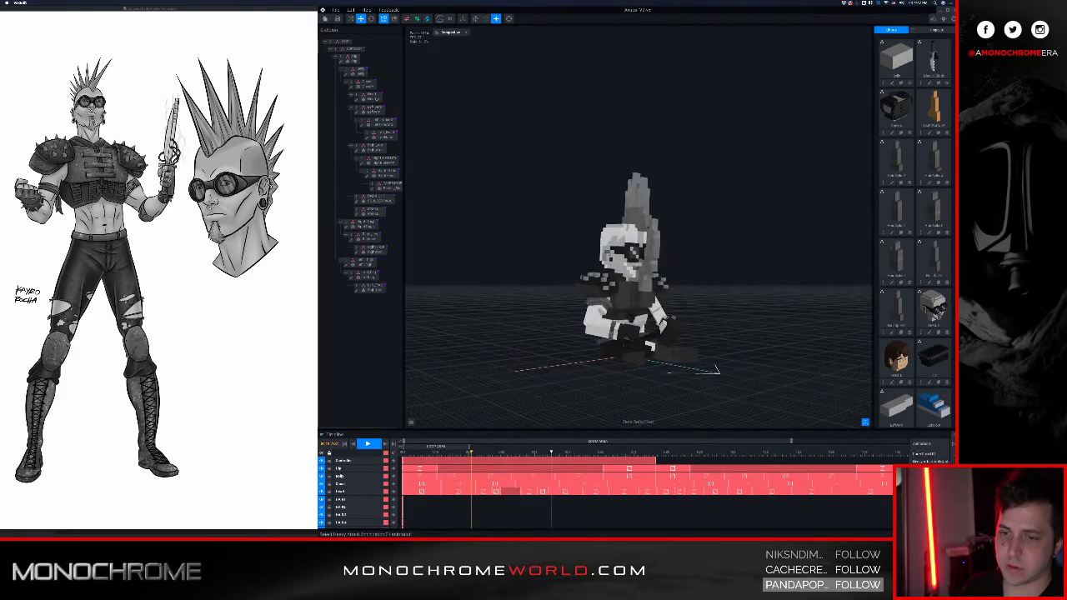
{"action": "left_click", "coordinate": [925, 492]}
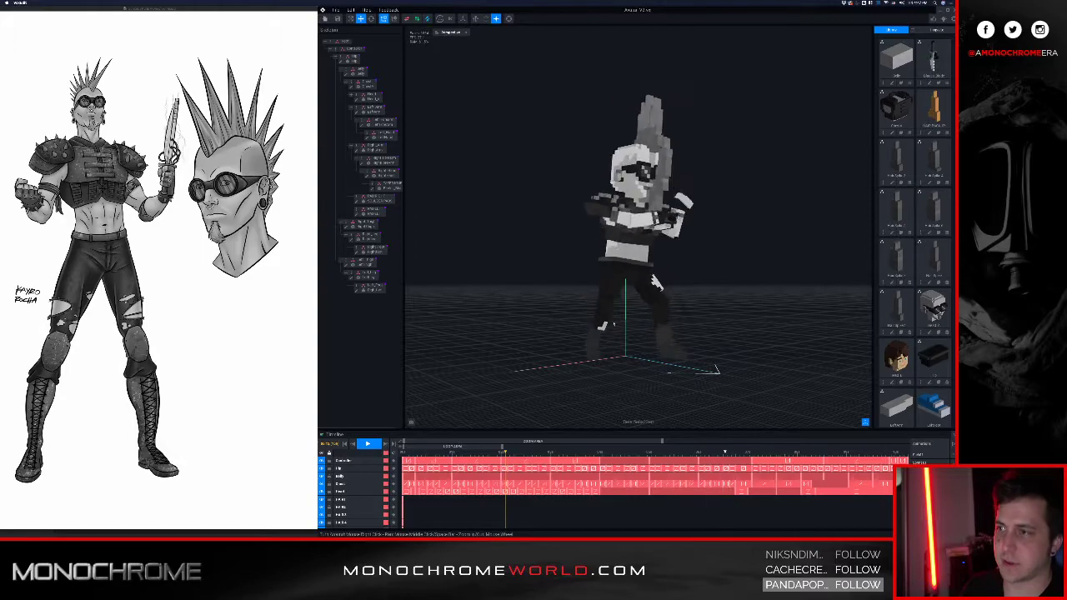
{"action": "right_click_drag", "start_coordinate": [626, 229], "coordinate": [547, 281]}
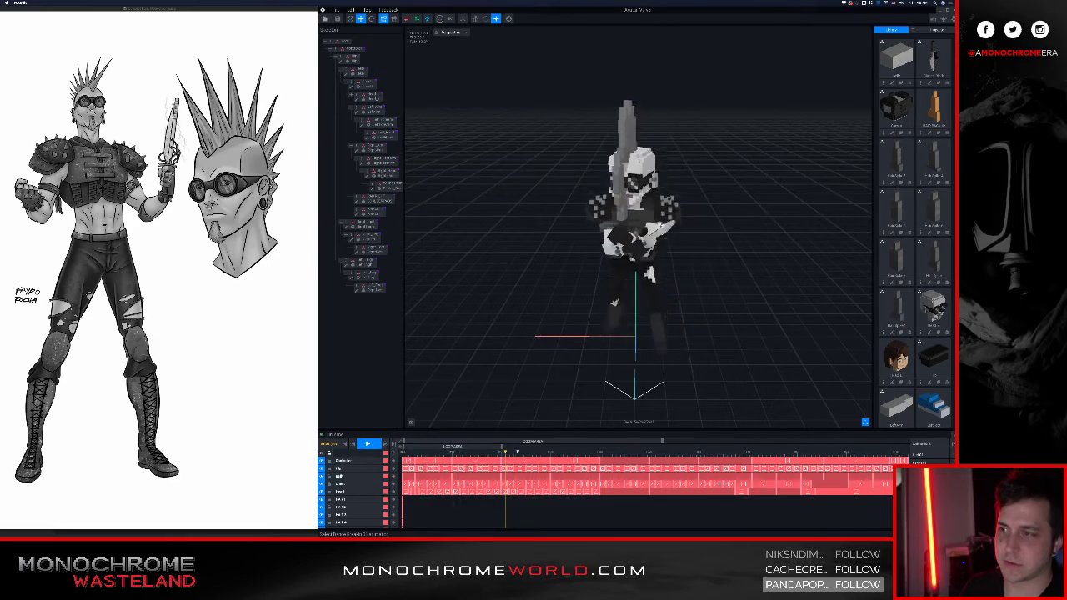
{"action": "left_click", "coordinate": [925, 492]}
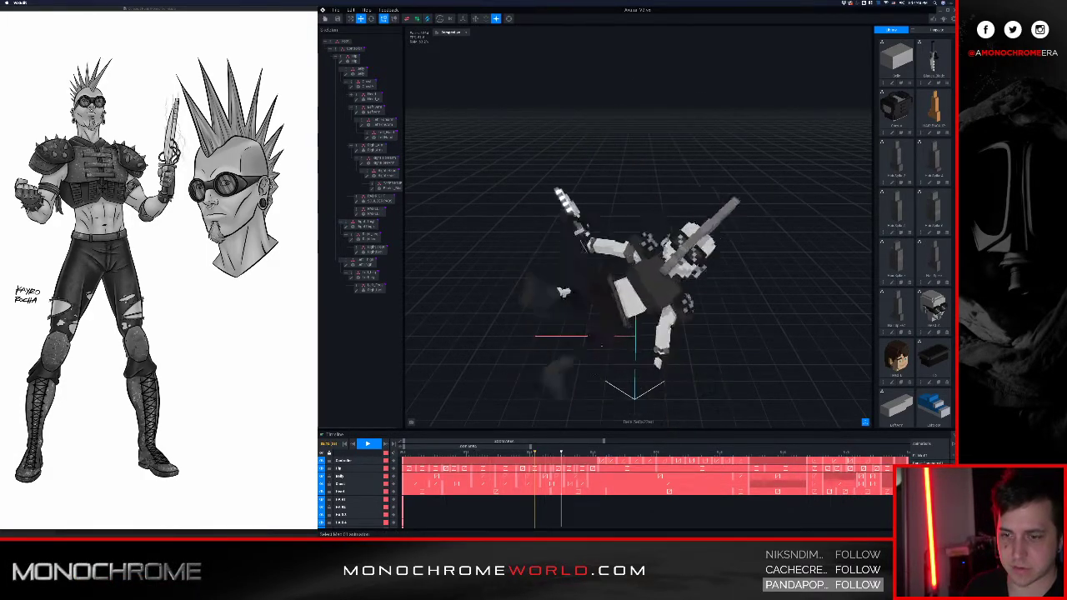
- Preview further animations after the spinning kick, watching the knife and mohawk from a closer angled view
{"action": "left_click", "coordinate": [925, 500]}
{"action": "right_click_drag", "start_coordinate": [687, 313], "coordinate": [852, 328]}
{"action": "scroll", "coordinate": [852, 327], "scroll_direction": "up", "scroll_amount": 3}
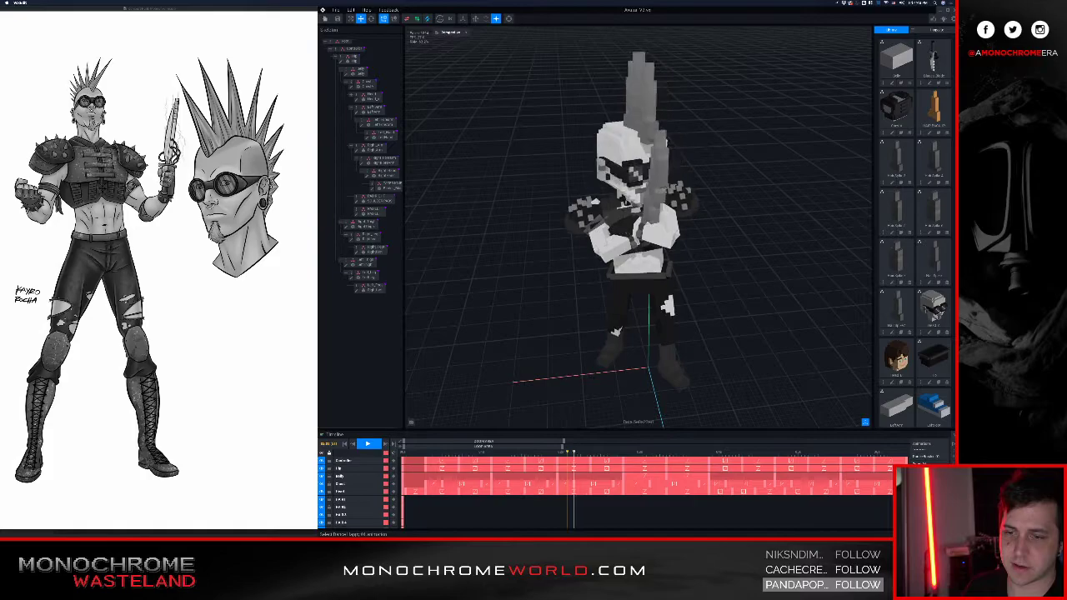
{"action": "left_click", "coordinate": [926, 477]}
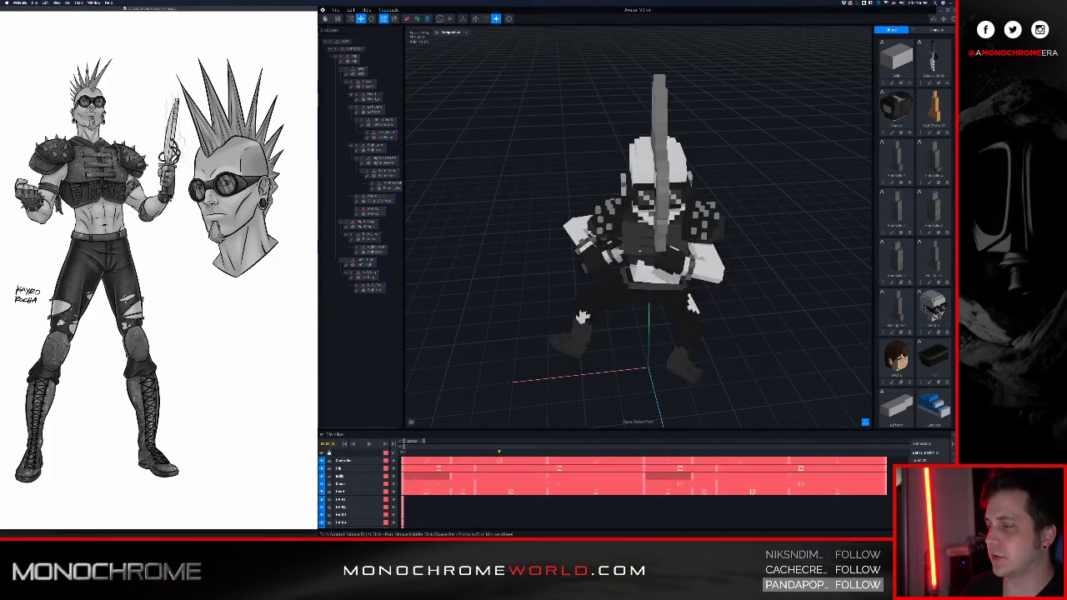
- Rewind the wide-stance crouching animation to its first frame and examine the displaced mohawk from an angled view
{"action": "left_click", "coordinate": [344, 444]}
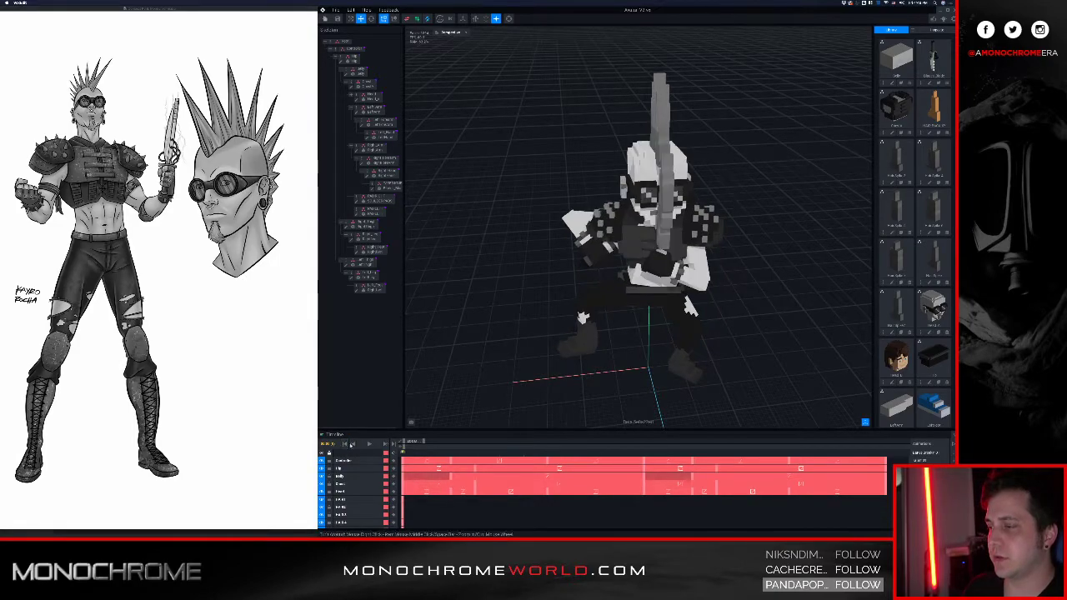
{"action": "right_click_drag", "start_coordinate": [625, 252], "coordinate": [662, 250]}
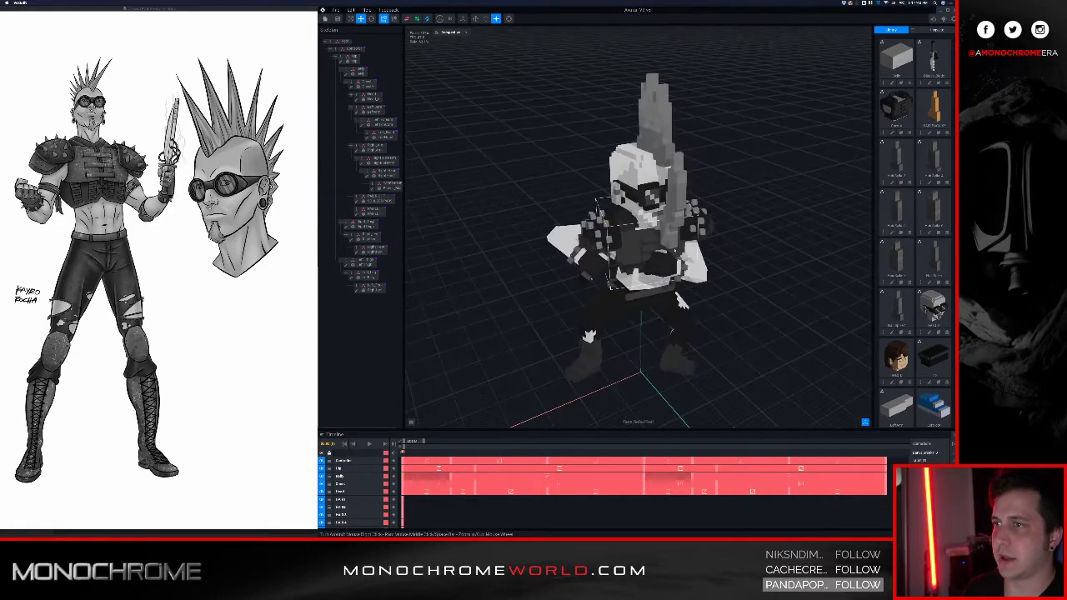
{"action": "scroll", "coordinate": [663, 249], "scroll_direction": "up", "scroll_amount": 3}
{"action": "right_click_drag", "start_coordinate": [550, 250], "coordinate": [560, 273]}
{"action": "scroll", "coordinate": [627, 248], "scroll_direction": "down", "scroll_amount": 2}
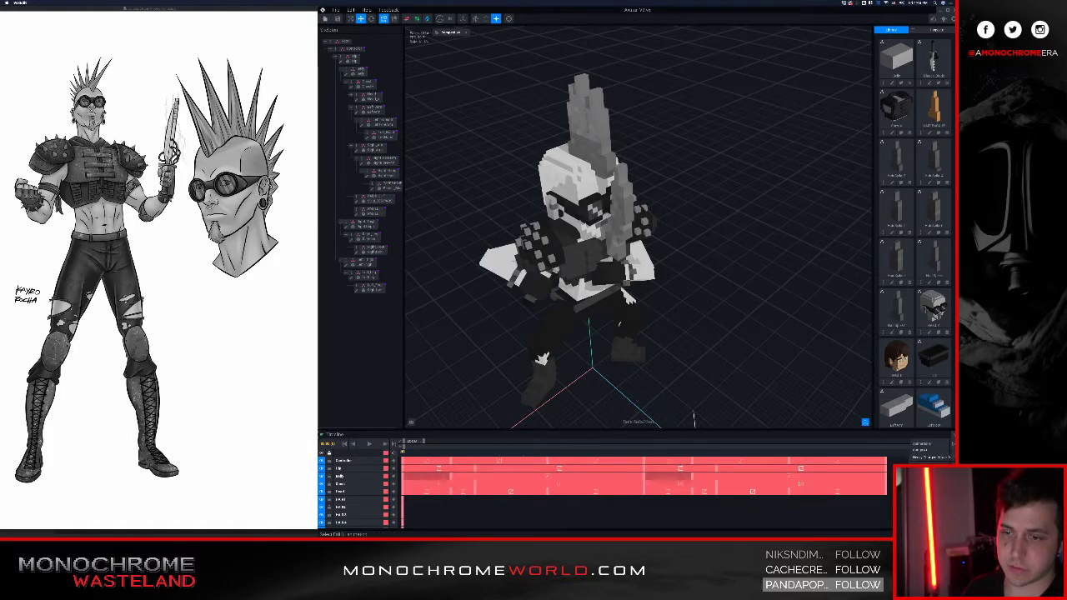
- Load the relaxed standing animation and expand the head's node to list its hair spikes, viewing the mohawk from the side
{"action": "left_click", "coordinate": [920, 485]}
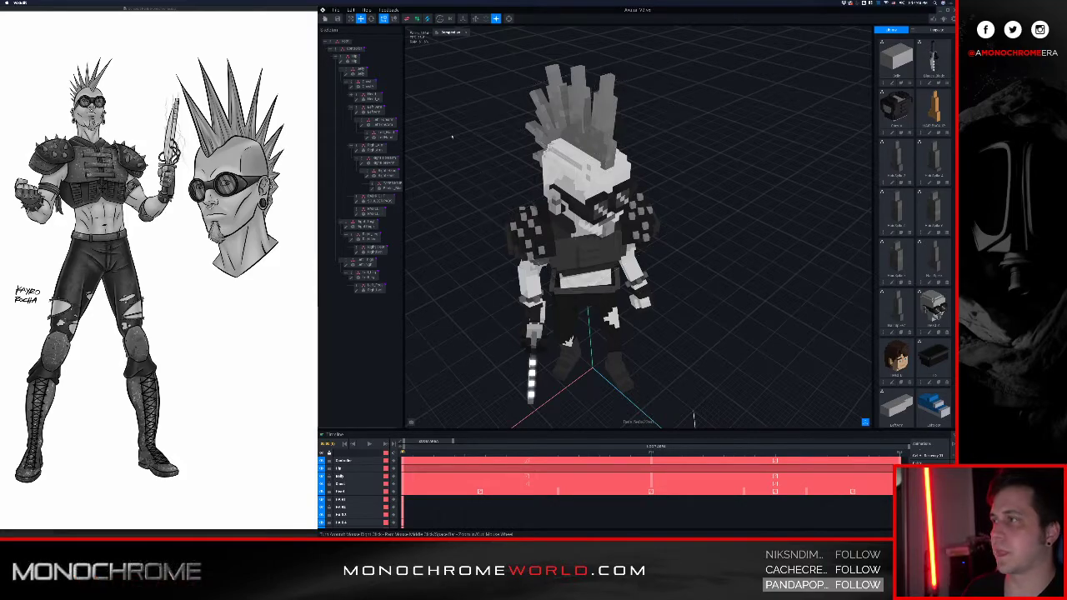
{"action": "left_click", "coordinate": [350, 95]}
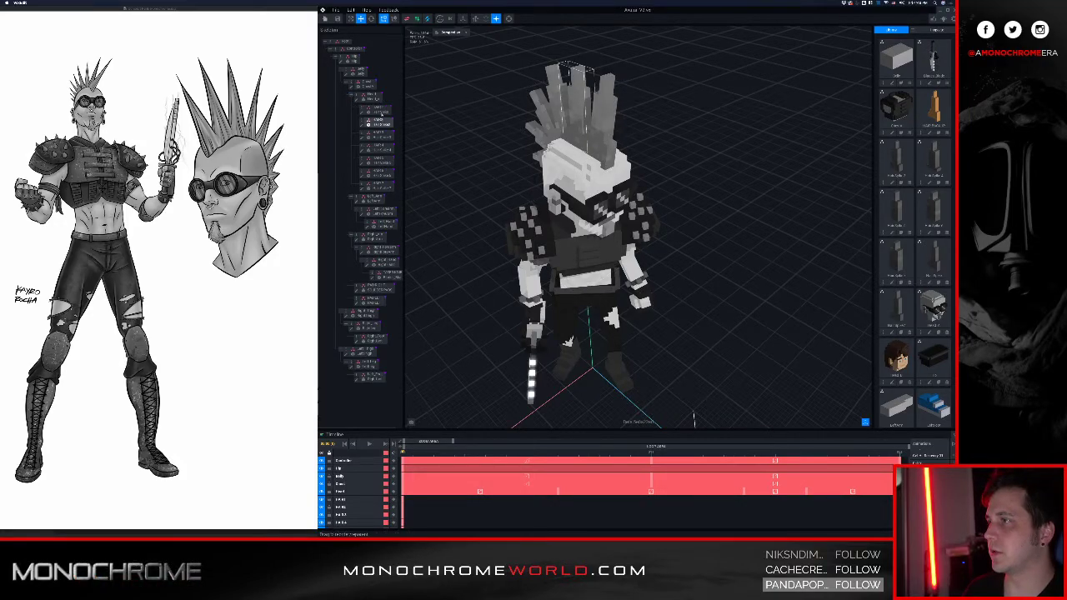
{"action": "right_click_drag", "start_coordinate": [515, 159], "coordinate": [575, 170]}
{"action": "scroll", "coordinate": [543, 167], "scroll_direction": "up", "scroll_amount": 2}
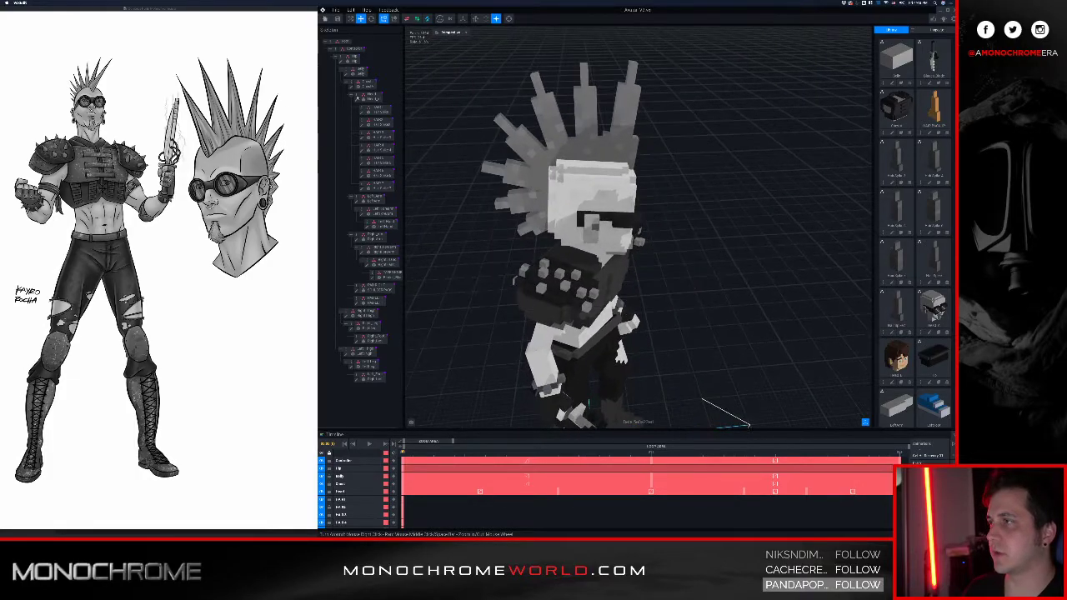
- Select the frontmost hair spike in the standing pose and display its transform properties
{"action": "left_click", "coordinate": [374, 109]}
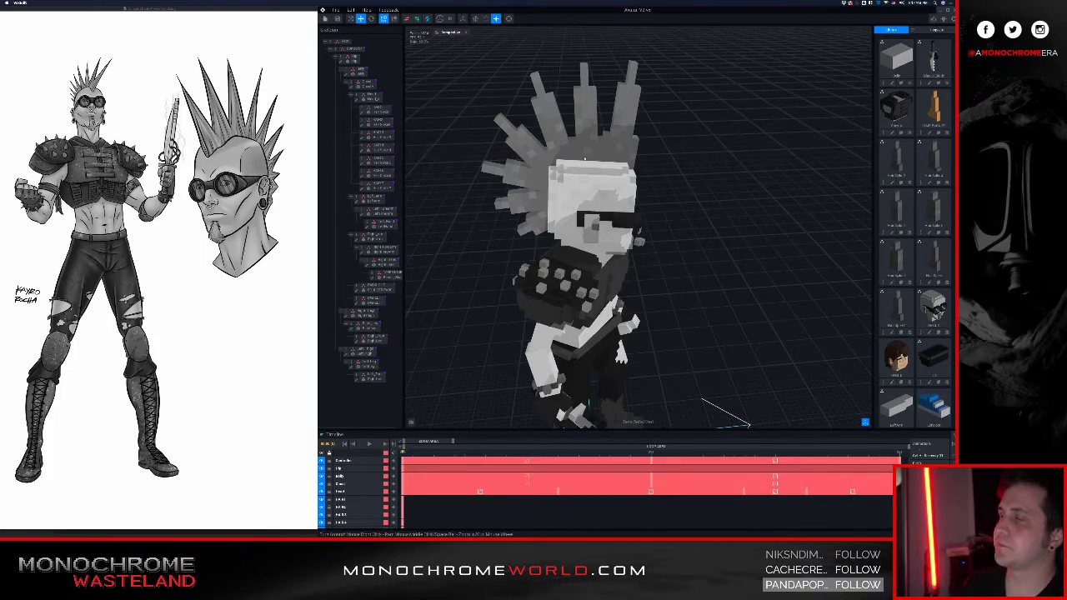
{"action": "right_click_drag", "start_coordinate": [592, 143], "coordinate": [600, 117]}
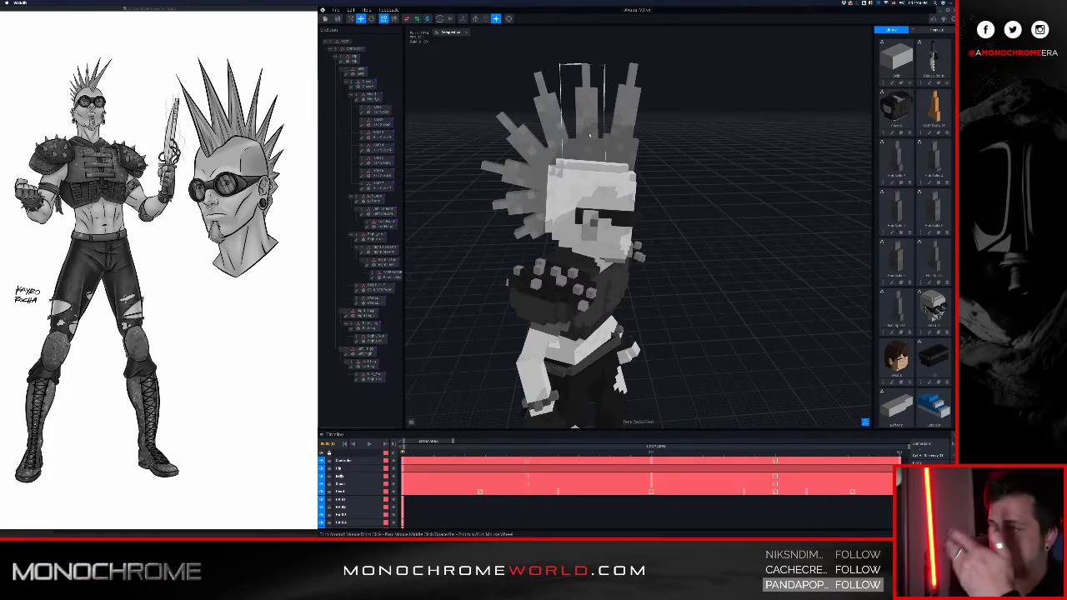
{"action": "left_click", "coordinate": [937, 30]}
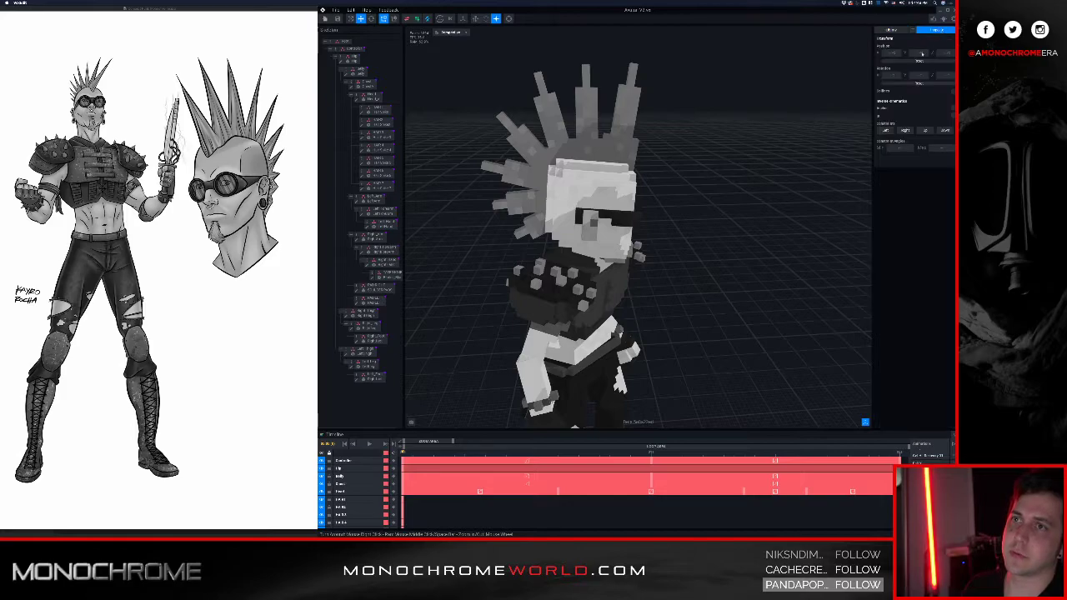
{"action": "left_click", "coordinate": [633, 141]}
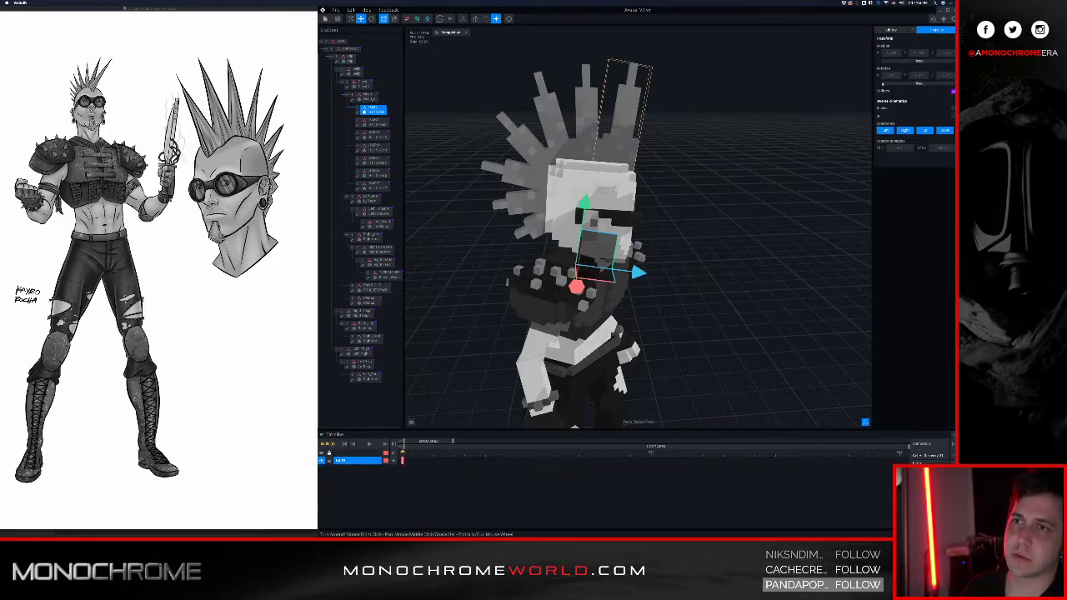
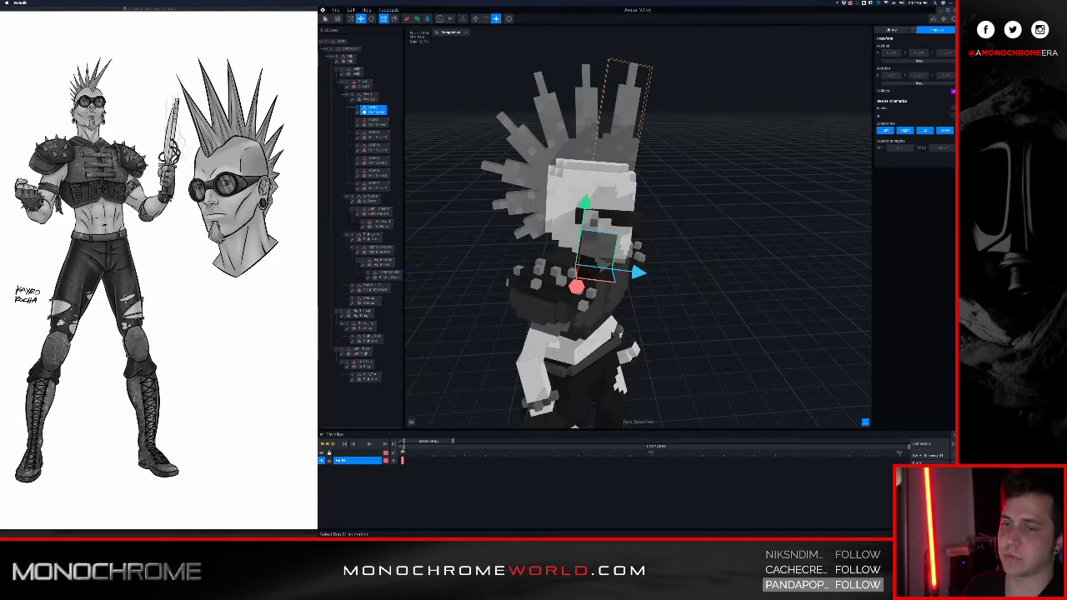
- Compare the selected front hair spike's placement in several other animations with the standing pose
{"action": "left_click", "coordinate": [923, 469]}
{"action": "left_click", "coordinate": [923, 470]}
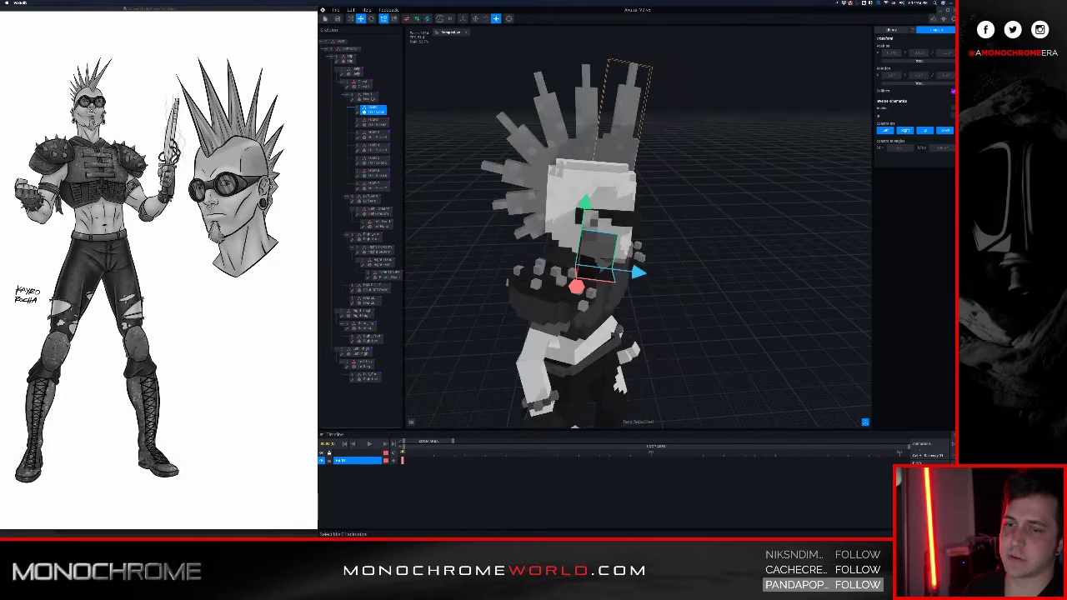
{"action": "left_click", "coordinate": [923, 478]}
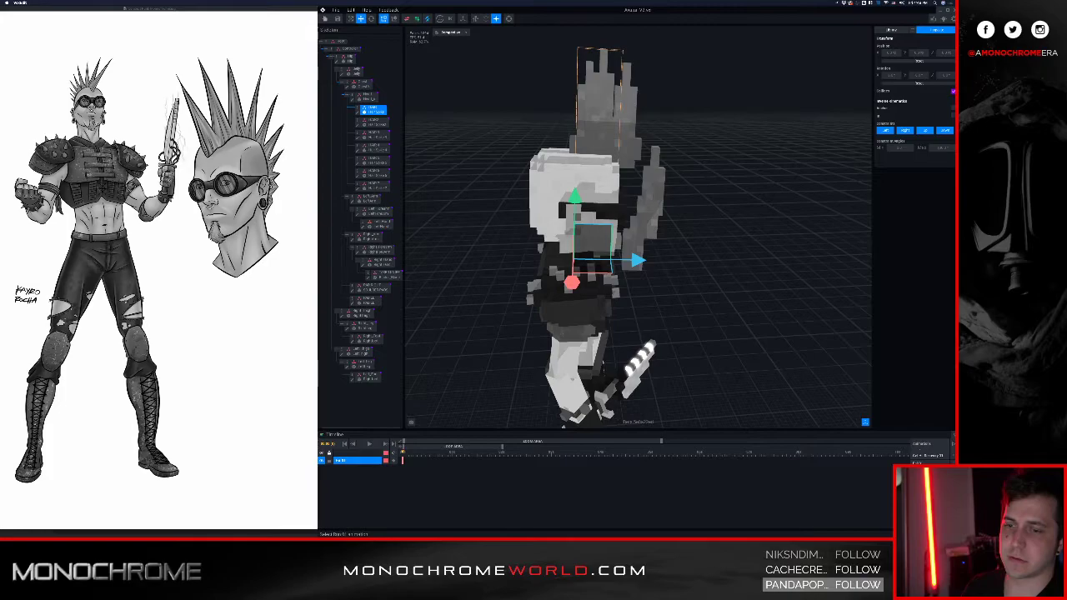
{"action": "left_click", "coordinate": [919, 463]}
- Select the lowest rear hair spike, load the running pose and set the spike's X rotation to 120
{"action": "left_click", "coordinate": [528, 237]}
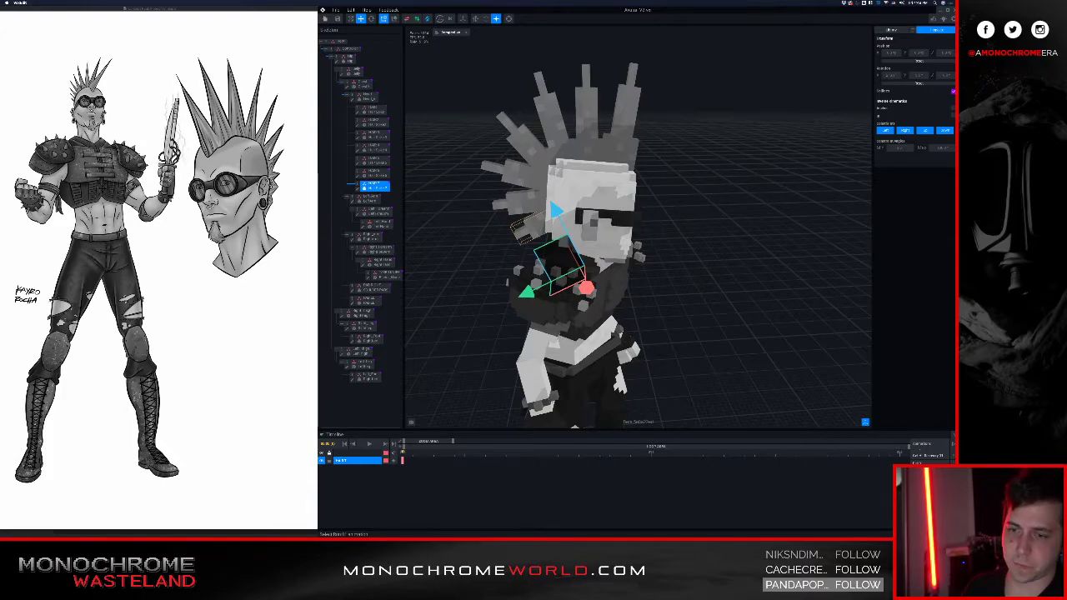
{"action": "left_click", "coordinate": [925, 464]}
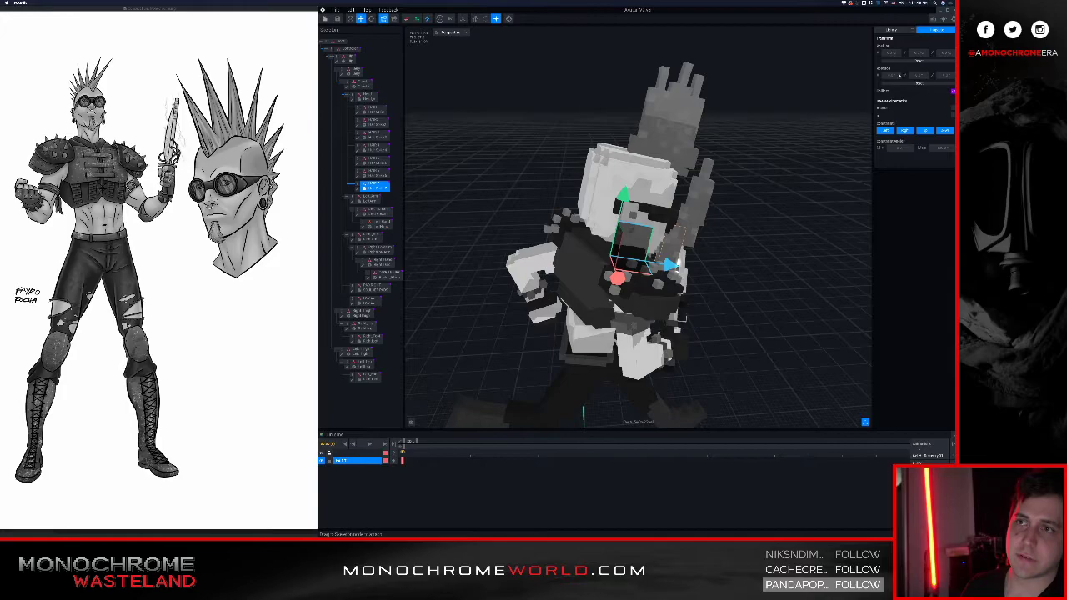
{"action": "type", "text": "120"}
{"action": "key", "text": "Return"}
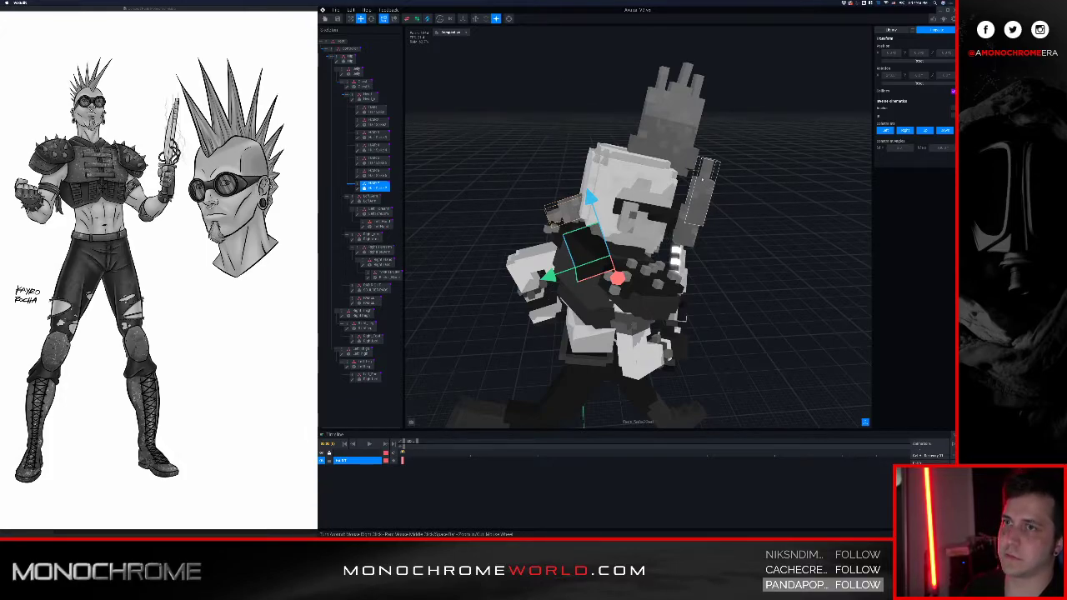
{"action": "right_click_drag", "start_coordinate": [631, 216], "coordinate": [594, 227]}
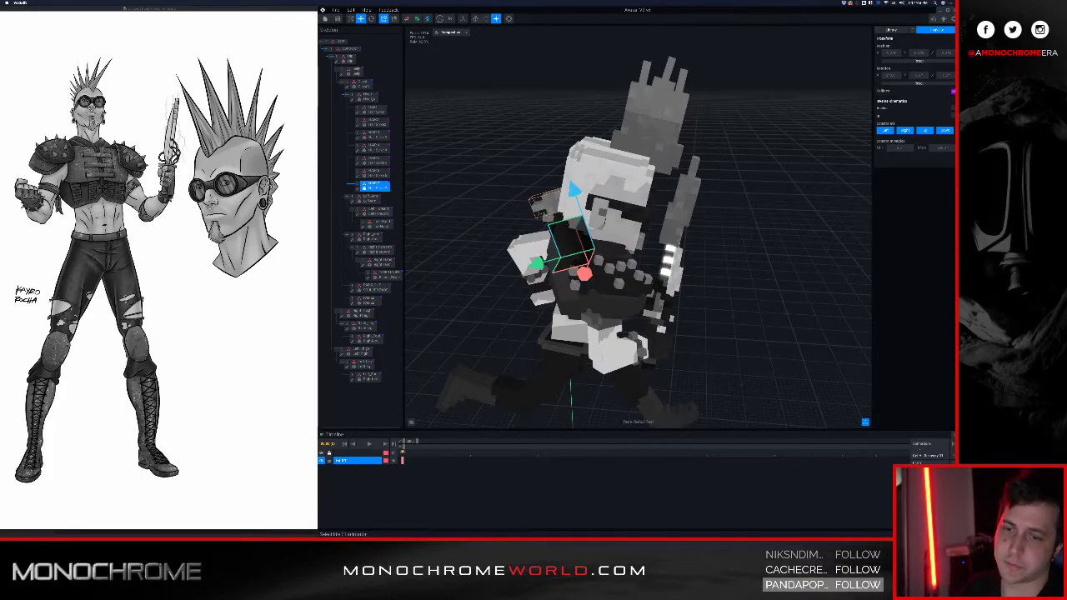
- Load the relaxed standing animation again and inspect the intact mohawk and the whole avatar from the side and front
{"action": "left_click", "coordinate": [927, 495]}
{"action": "right_click_drag", "start_coordinate": [605, 220], "coordinate": [665, 218]}
{"action": "left_click", "coordinate": [664, 218]}
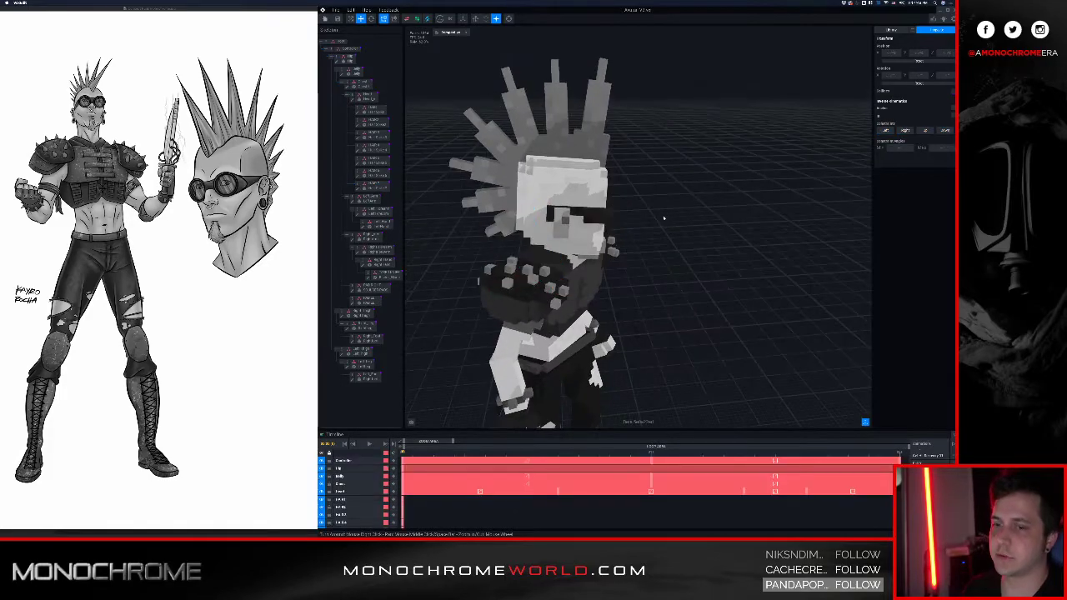
{"action": "right_click_drag", "start_coordinate": [530, 236], "coordinate": [611, 230]}
{"action": "scroll", "coordinate": [574, 239], "scroll_direction": "up", "scroll_amount": 2}
{"action": "scroll", "coordinate": [574, 238], "scroll_direction": "down", "scroll_amount": 1}
{"action": "scroll", "coordinate": [575, 231], "scroll_direction": "down", "scroll_amount": 3}
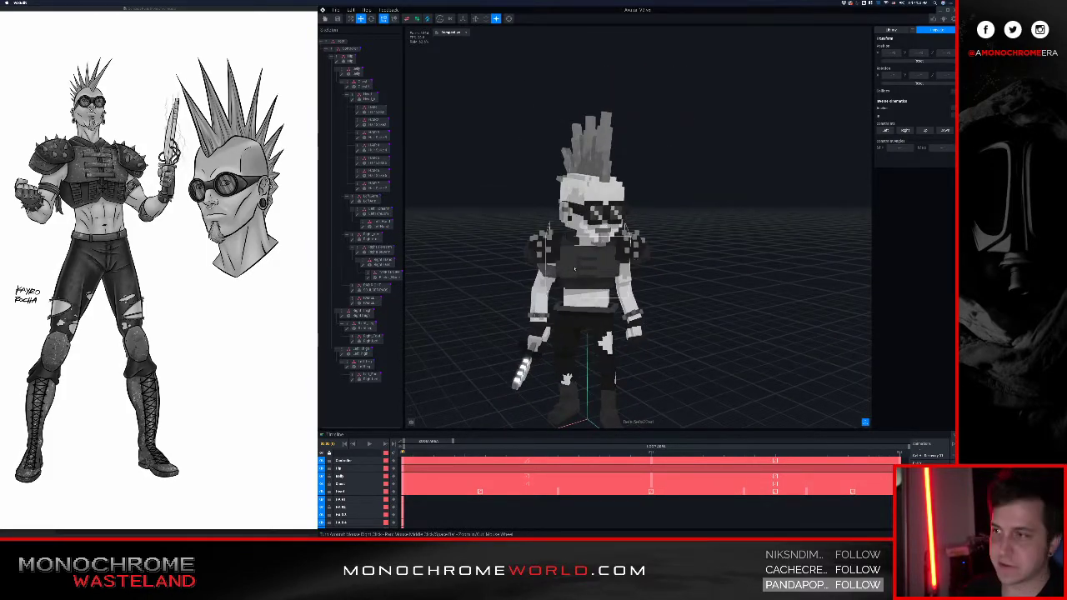
{"action": "scroll", "coordinate": [610, 231], "scroll_direction": "down", "scroll_amount": 15}
{"action": "scroll", "coordinate": [610, 231], "scroll_direction": "up", "scroll_amount": 15}
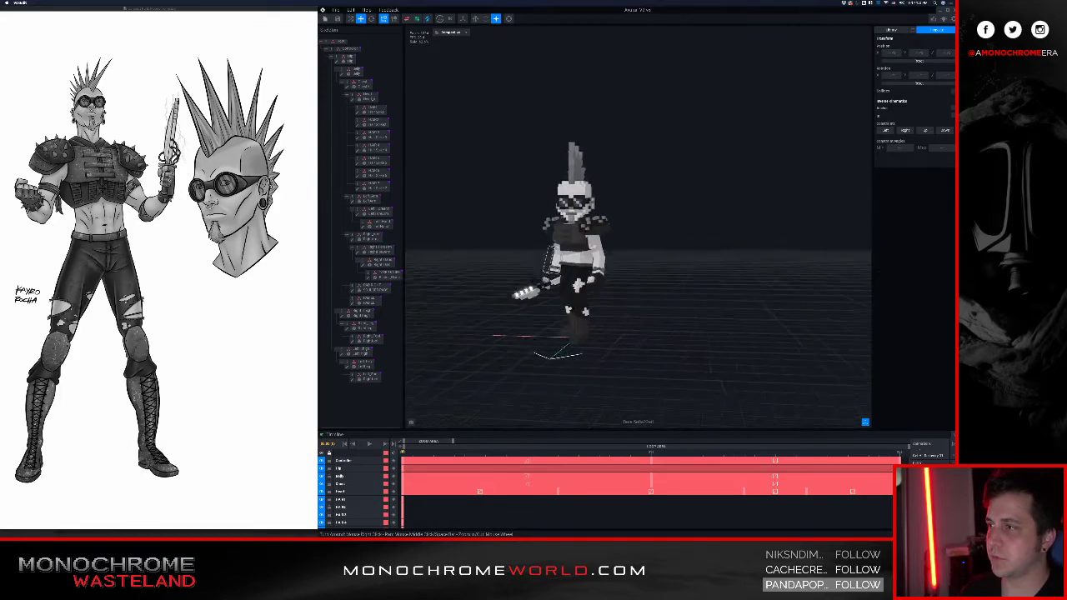
{"action": "right_click_drag", "start_coordinate": [610, 250], "coordinate": [667, 259]}
{"action": "scroll", "coordinate": [928, 458], "scroll_direction": "up", "scroll_amount": 5}
{"action": "scroll", "coordinate": [927, 457], "scroll_direction": "down", "scroll_amount": 5}
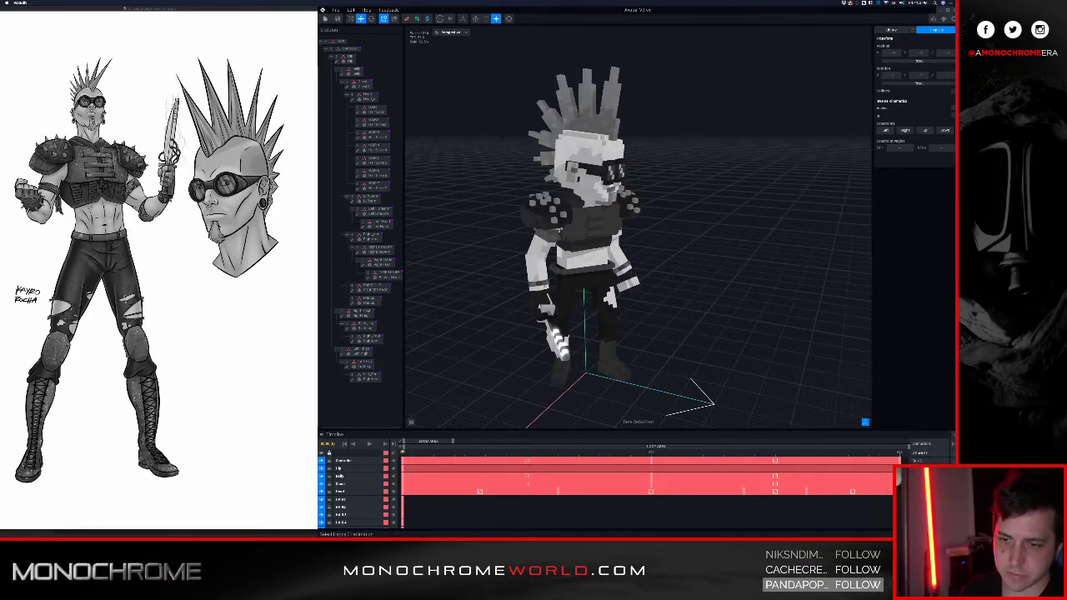
- Play the lunging knife-attack animation, rewind it to its first frame and return to the relaxed standing animation
{"action": "left_click", "coordinate": [928, 470]}
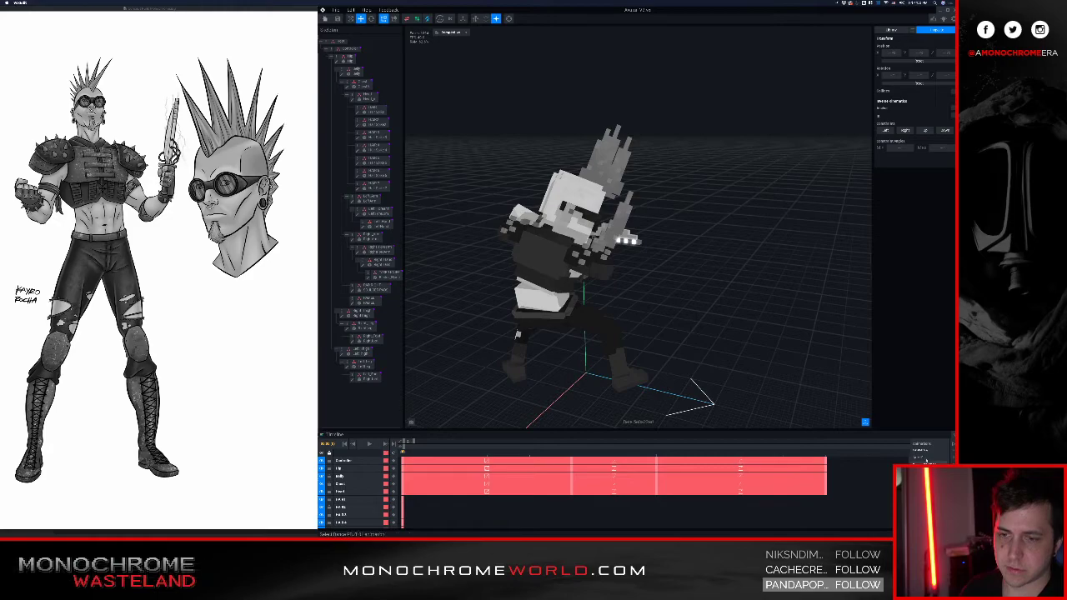
{"action": "left_click", "coordinate": [927, 451]}
{"action": "right_click_drag", "start_coordinate": [782, 363], "coordinate": [733, 360]}
{"action": "key", "text": "space"}
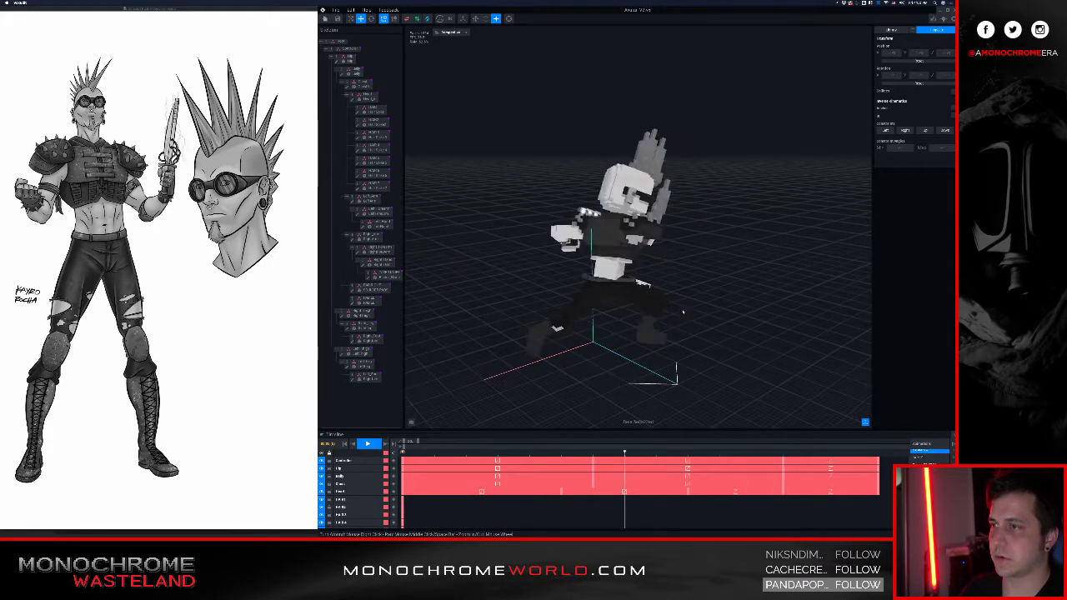
{"action": "key", "text": "space"}
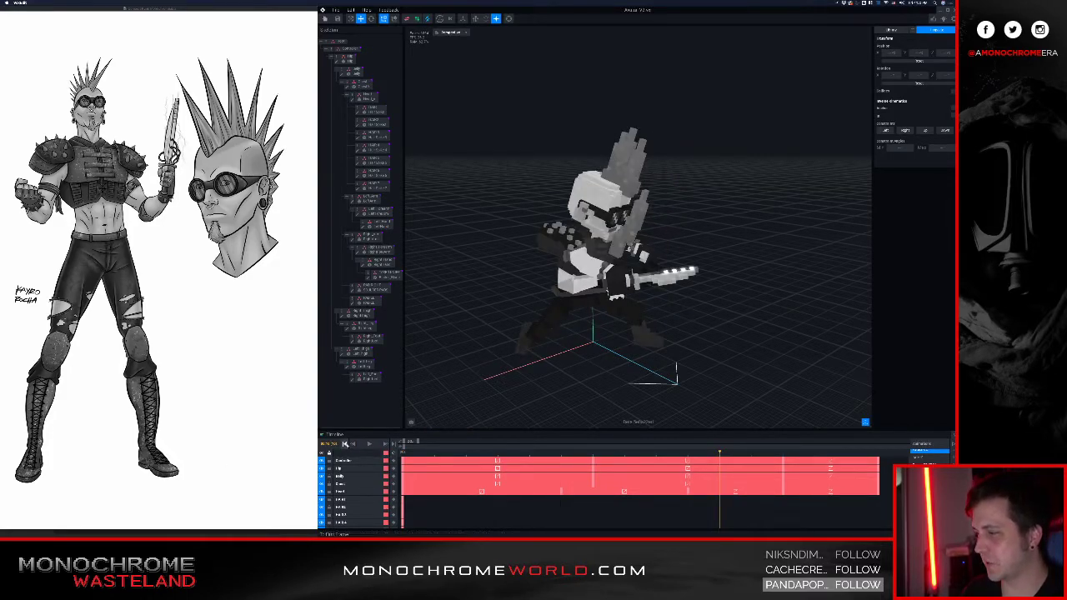
{"action": "left_click", "coordinate": [344, 443]}
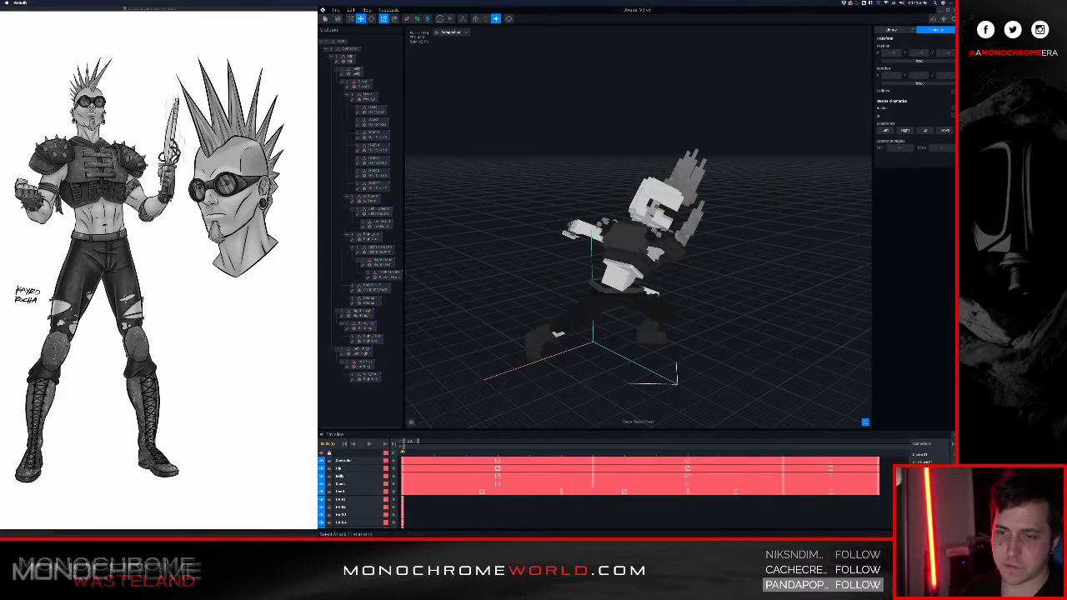
{"action": "left_click", "coordinate": [923, 468]}
{"action": "right_click_drag", "start_coordinate": [605, 227], "coordinate": [600, 226]}
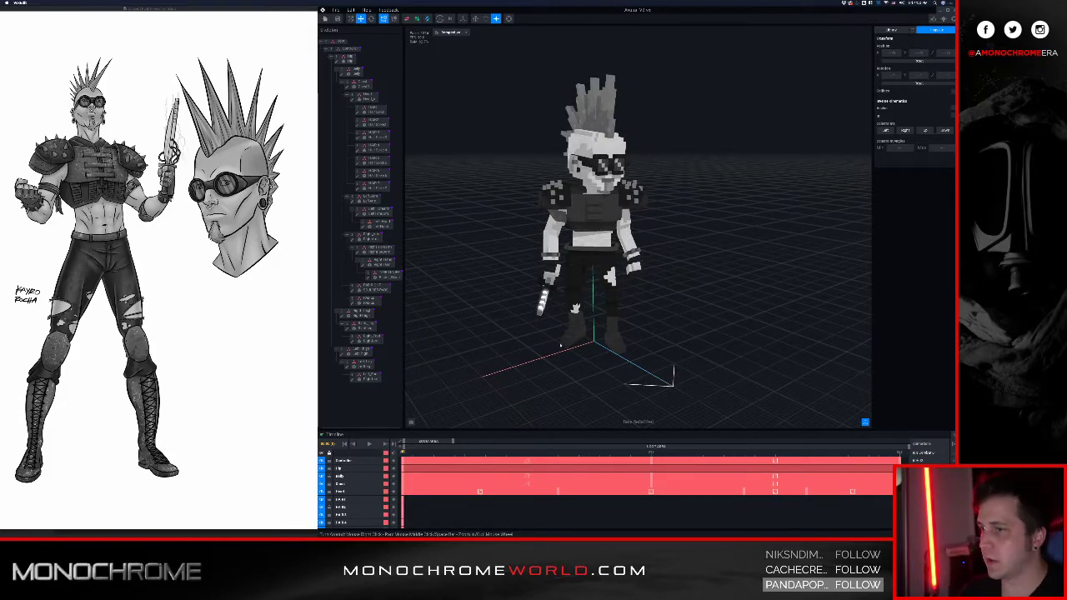
- Examine the avatar's thighs, knees and lower legs up close and from different angles
{"action": "scroll", "coordinate": [602, 288], "scroll_direction": "up", "scroll_amount": 5}
{"action": "right_click_drag", "start_coordinate": [554, 333], "coordinate": [557, 291]}
{"action": "scroll", "coordinate": [553, 325], "scroll_direction": "up", "scroll_amount": 3}
{"action": "middle_click_drag", "start_coordinate": [554, 385], "coordinate": [556, 321]}
{"action": "scroll", "coordinate": [555, 320], "scroll_direction": "up", "scroll_amount": 3}
{"action": "right_click_drag", "start_coordinate": [555, 313], "coordinate": [544, 278]}
{"action": "scroll", "coordinate": [544, 277], "scroll_direction": "down", "scroll_amount": 2}
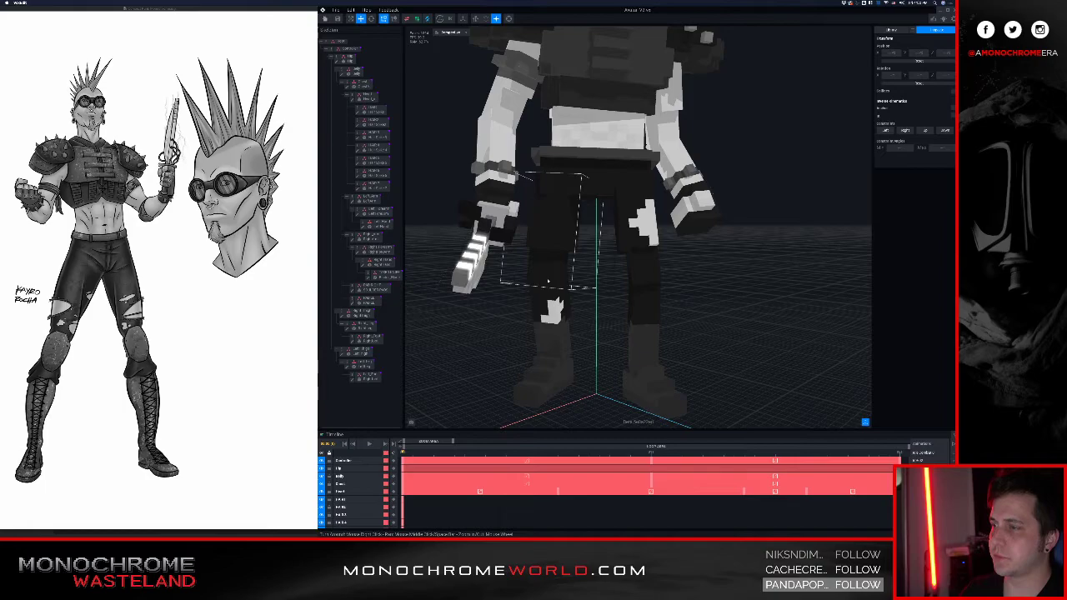
{"action": "scroll", "coordinate": [534, 282], "scroll_direction": "up", "scroll_amount": 6}
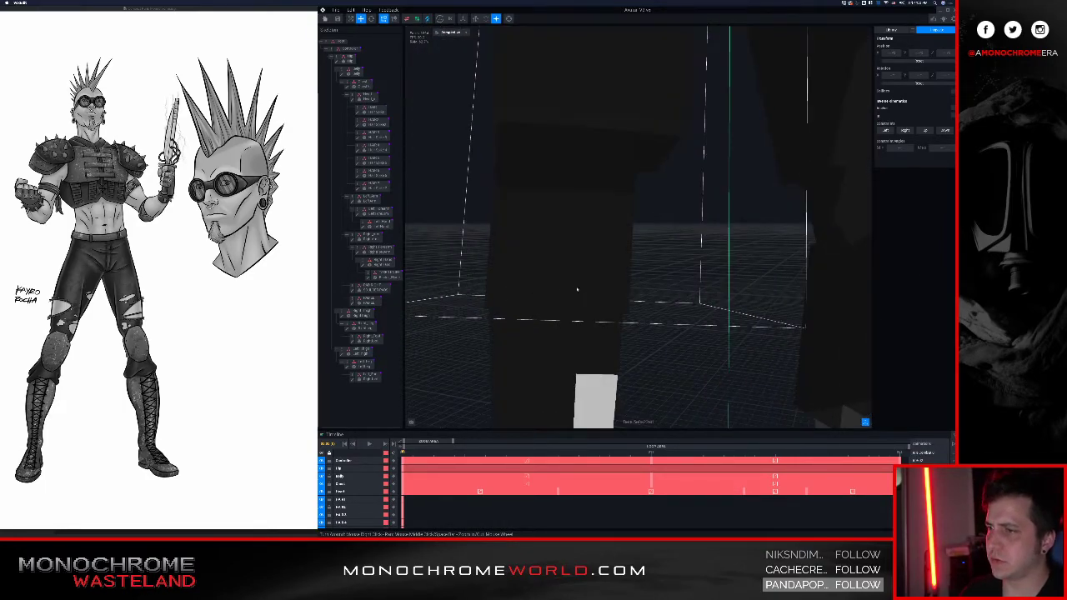
{"action": "scroll", "coordinate": [615, 294], "scroll_direction": "down", "scroll_amount": 6}
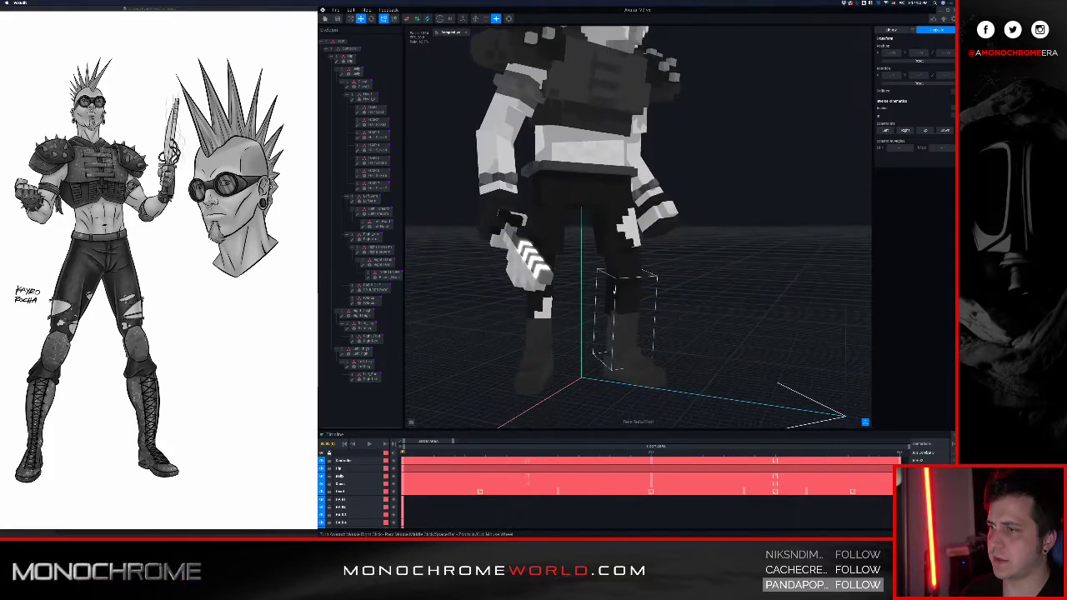
- Create a new library model named for the right knee pad
{"action": "left_click", "coordinate": [890, 30]}
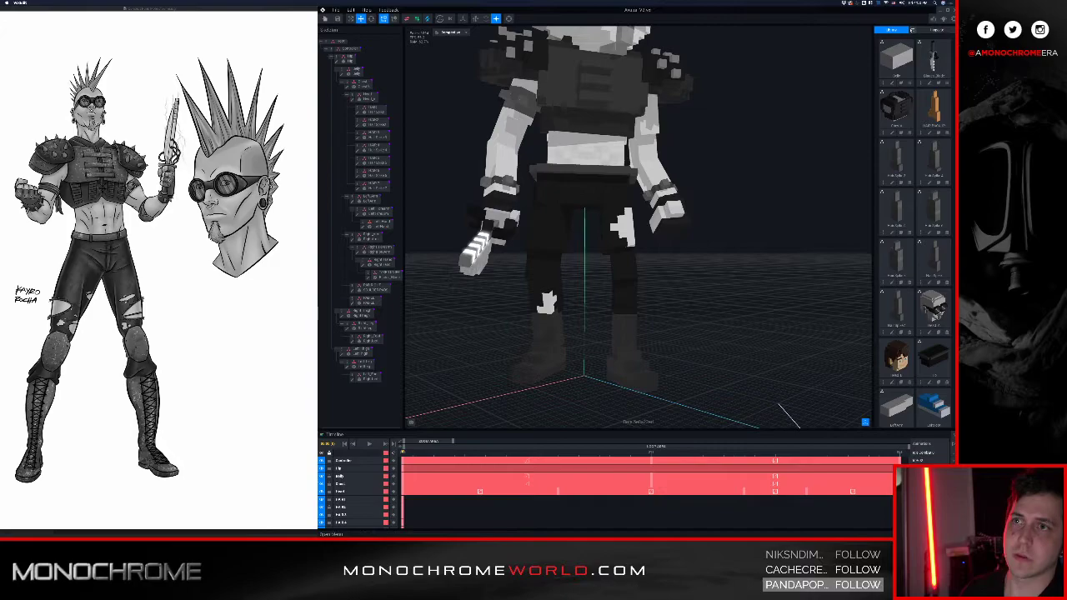
{"action": "left_click", "coordinate": [913, 31]}
{"action": "left_click", "coordinate": [921, 44]}
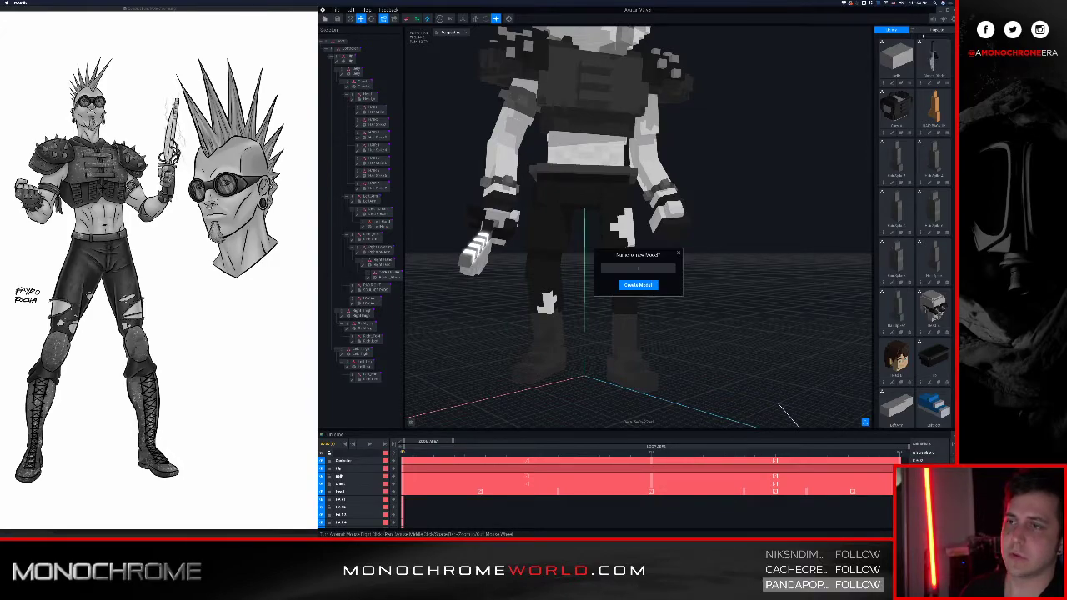
{"action": "type", "text": "RIGHT"}
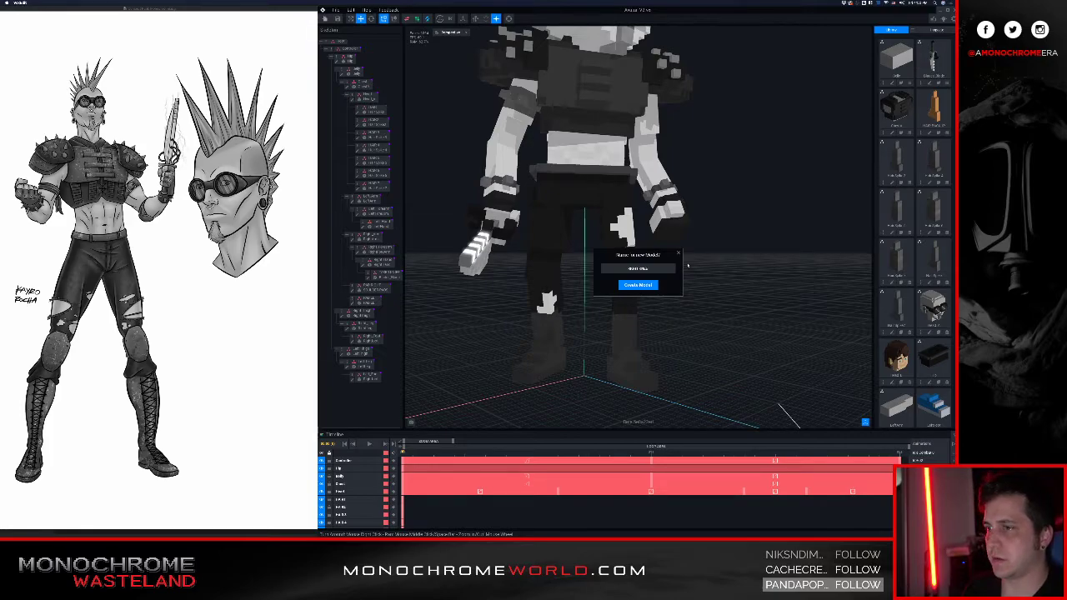
{"action": "key", "text": "Return"}
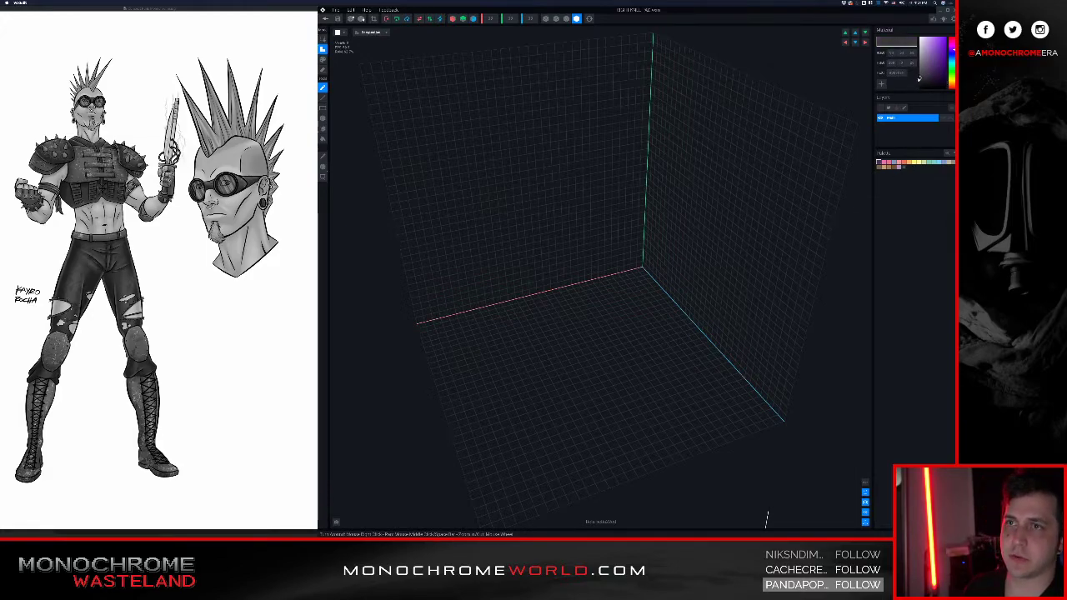
- Draw a flat rectangular voxel plate standing on the red axis at the back of the grid
{"action": "right_click_drag", "start_coordinate": [664, 233], "coordinate": [578, 272]}
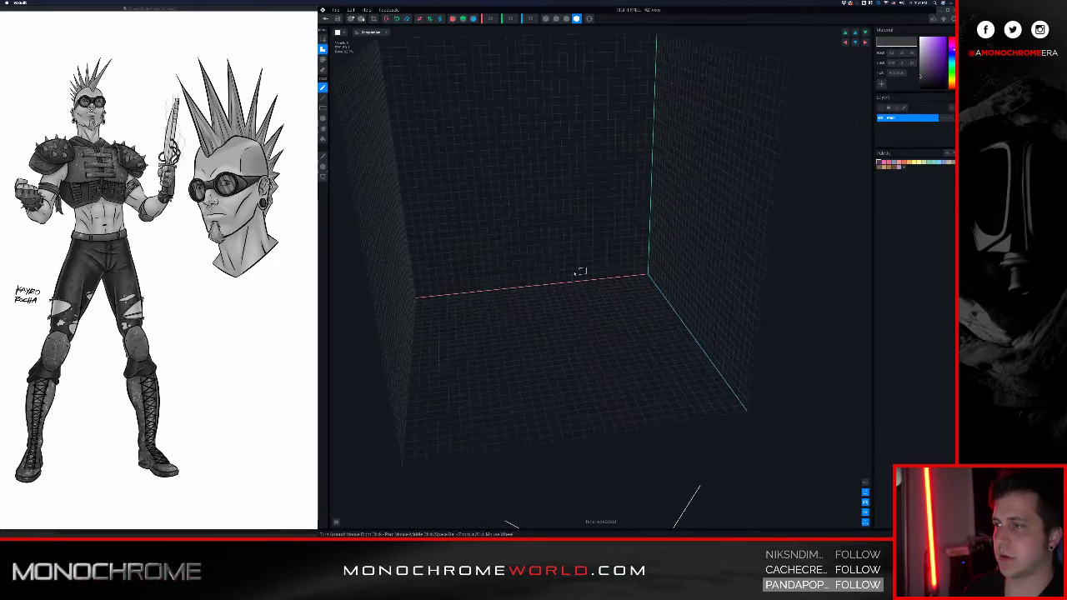
{"action": "key", "text": "l"}
{"action": "key", "text": "3"}
{"action": "key", "text": "4"}
{"action": "left_click_drag", "start_coordinate": [535, 285], "coordinate": [541, 284]}
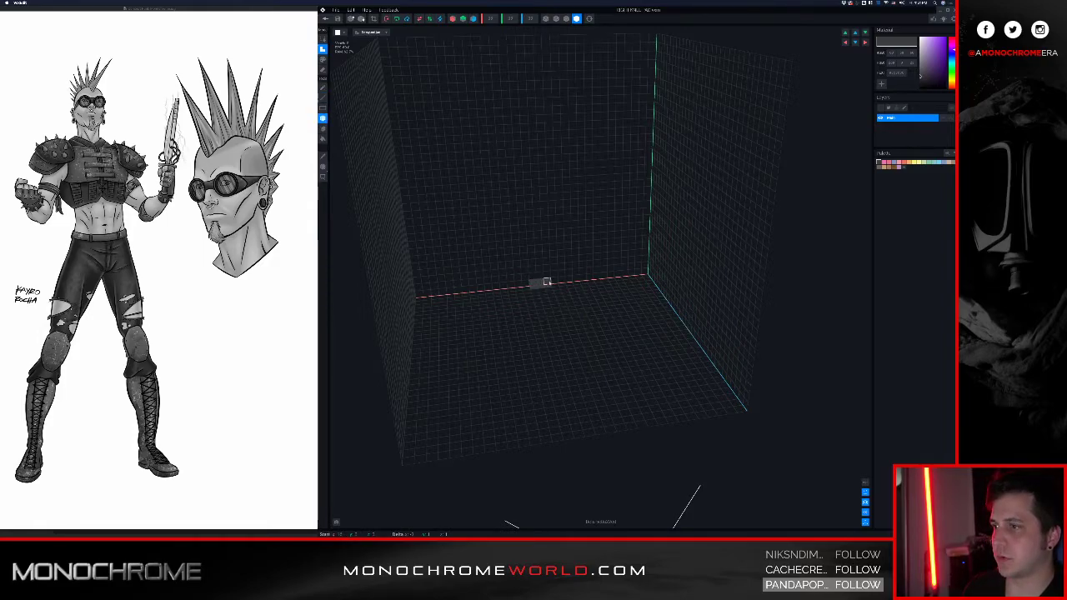
{"action": "left_click_drag", "start_coordinate": [575, 272], "coordinate": [574, 242]}
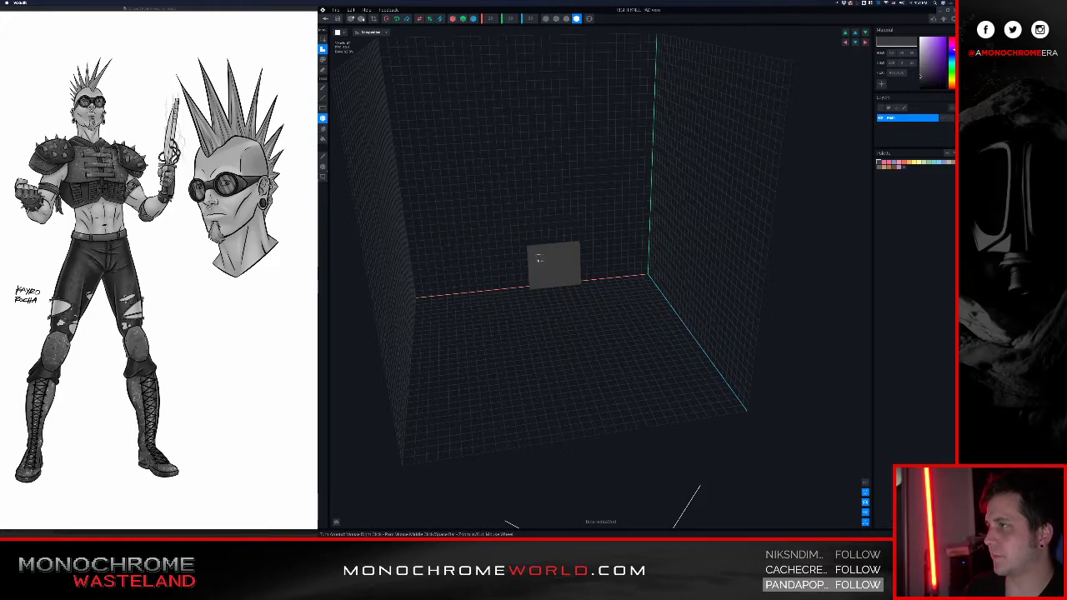
- Extrude the front face of the plate to turn it into a thicker block
{"action": "key", "text": "a"}
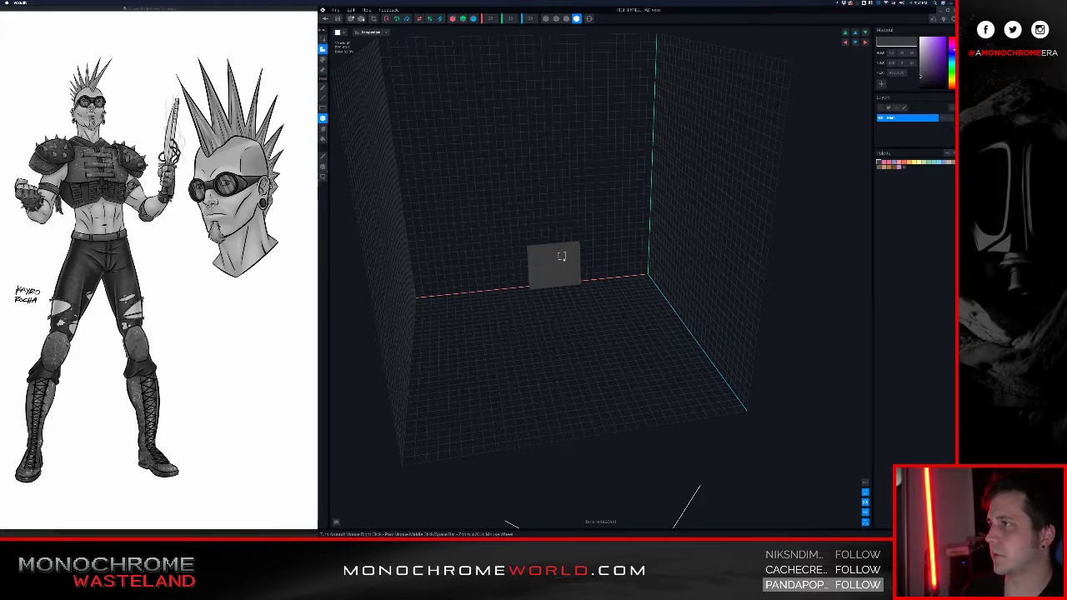
{"action": "key", "text": "f"}
{"action": "left_click", "coordinate": [562, 259]}
{"action": "right_click_drag", "start_coordinate": [560, 260], "coordinate": [527, 257]}
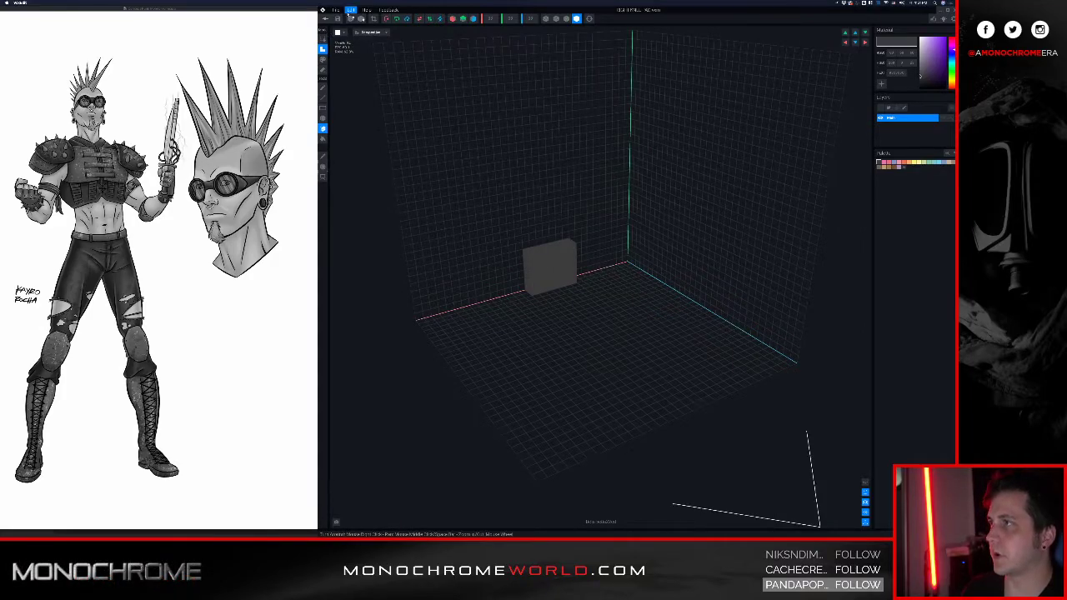
- Crop the model's volume to the block, shift its pivot, and return to the avatar with the changes saved
{"action": "left_click", "coordinate": [373, 18]}
{"action": "left_click", "coordinate": [323, 167]}
{"action": "scroll", "coordinate": [530, 255], "scroll_direction": "down", "scroll_amount": 10}
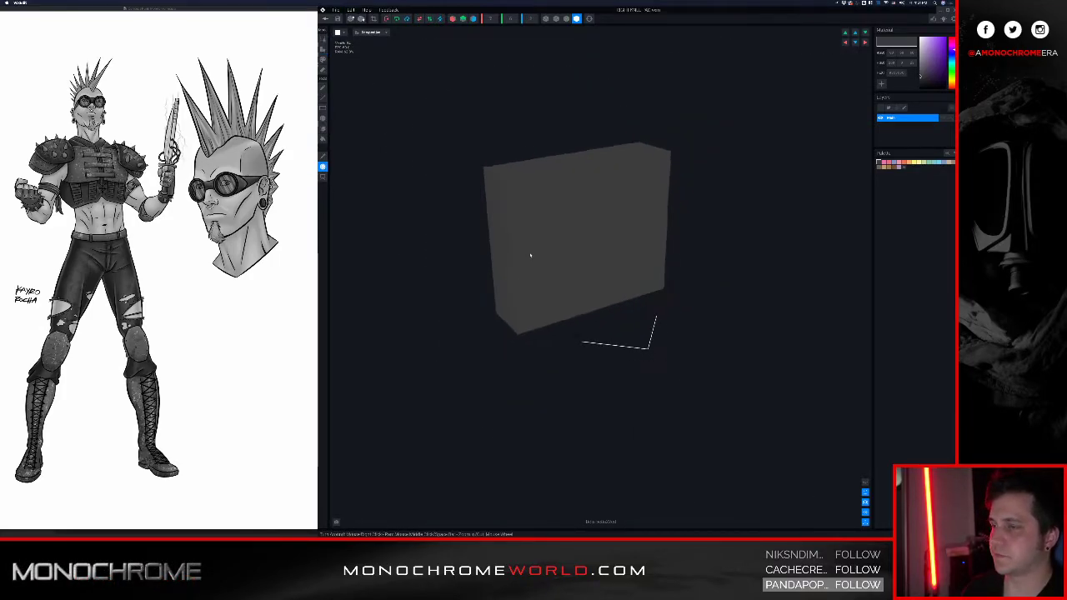
{"action": "left_click_drag", "start_coordinate": [671, 371], "coordinate": [589, 306]}
{"action": "left_click_drag", "start_coordinate": [475, 298], "coordinate": [501, 293]}
{"action": "left_click", "coordinate": [326, 18]}
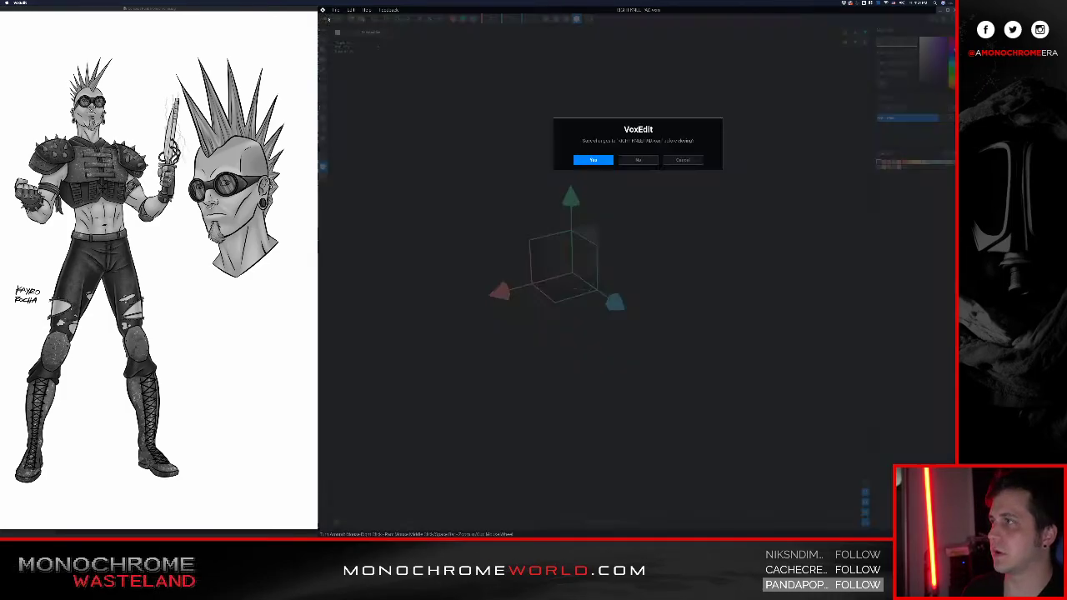
{"action": "left_click", "coordinate": [593, 160]}
- Add a child node for the knee pad under the right thigh node
{"action": "scroll", "coordinate": [601, 171], "scroll_direction": "up", "scroll_amount": 3}
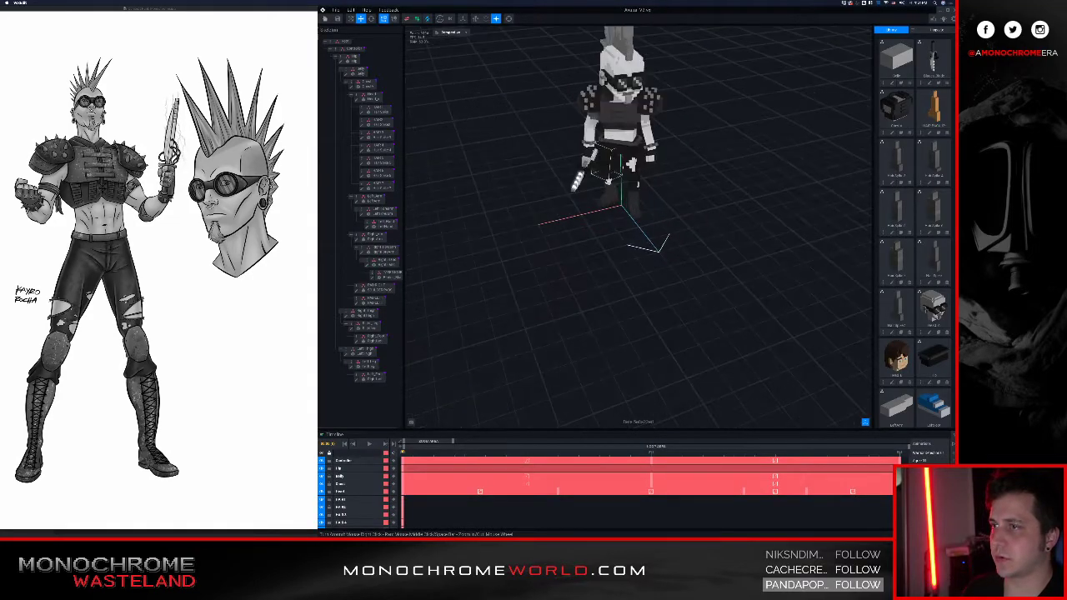
{"action": "scroll", "coordinate": [601, 171], "scroll_direction": "up", "scroll_amount": 8}
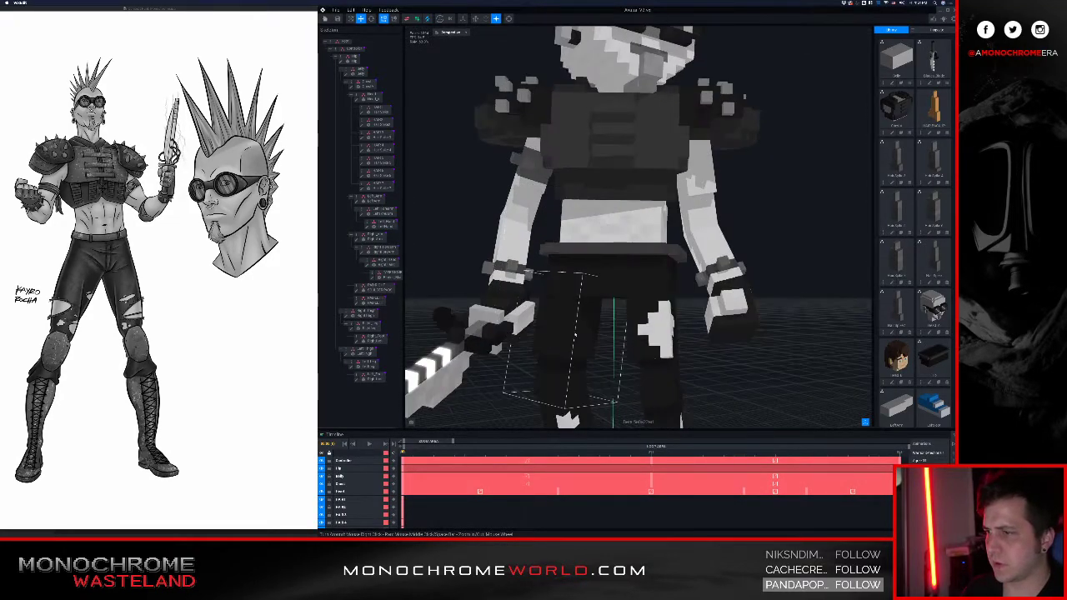
{"action": "left_click", "coordinate": [364, 312]}
{"action": "left_click", "coordinate": [346, 313]}
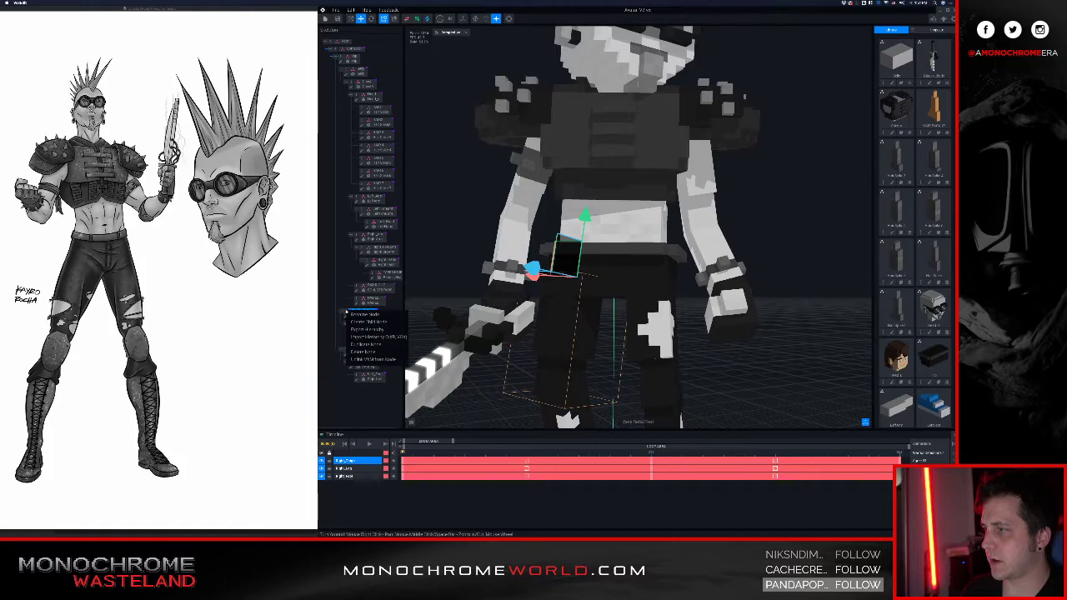
{"action": "left_click", "coordinate": [370, 323]}
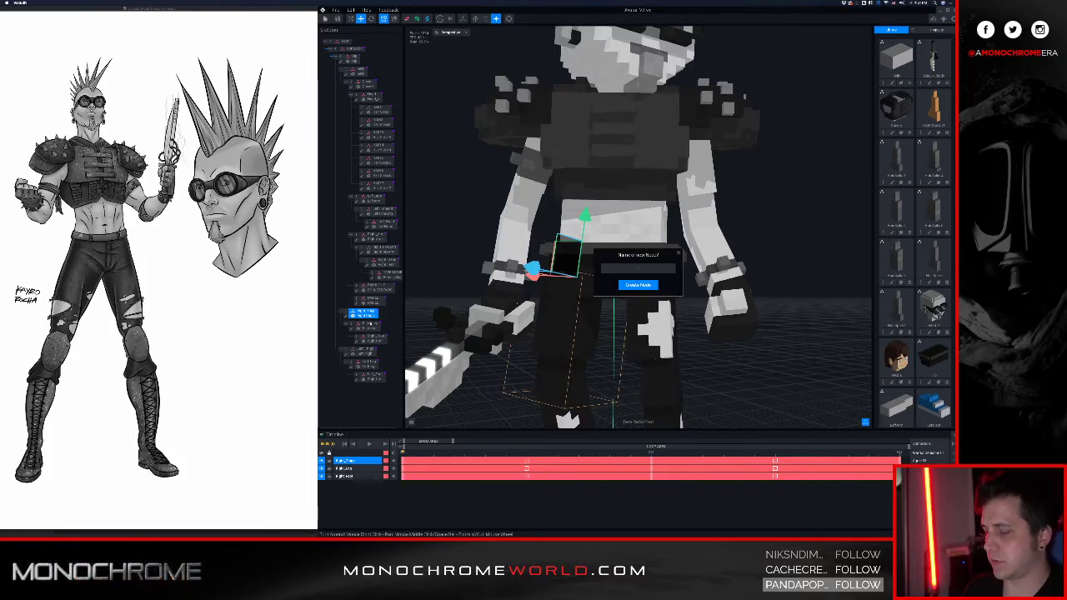
{"action": "key", "text": "Return"}
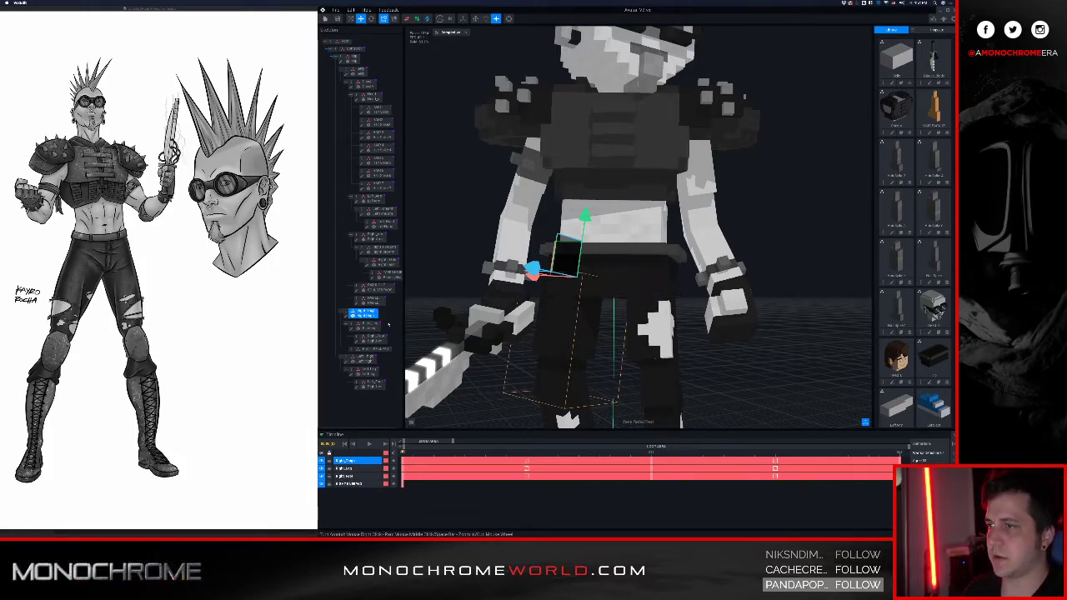
- Attach the knee pad model from the library to the new node under the right thigh
{"action": "scroll", "coordinate": [915, 225], "scroll_direction": "down", "scroll_amount": 5}
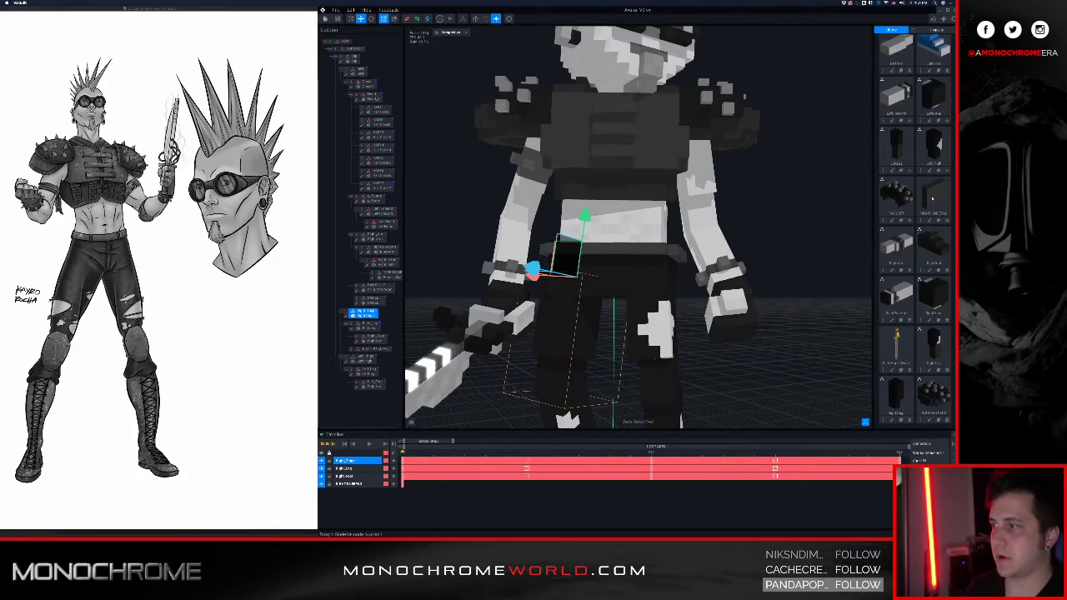
{"action": "left_click", "coordinate": [383, 351]}
{"action": "scroll", "coordinate": [487, 292], "scroll_direction": "down", "scroll_amount": 2}
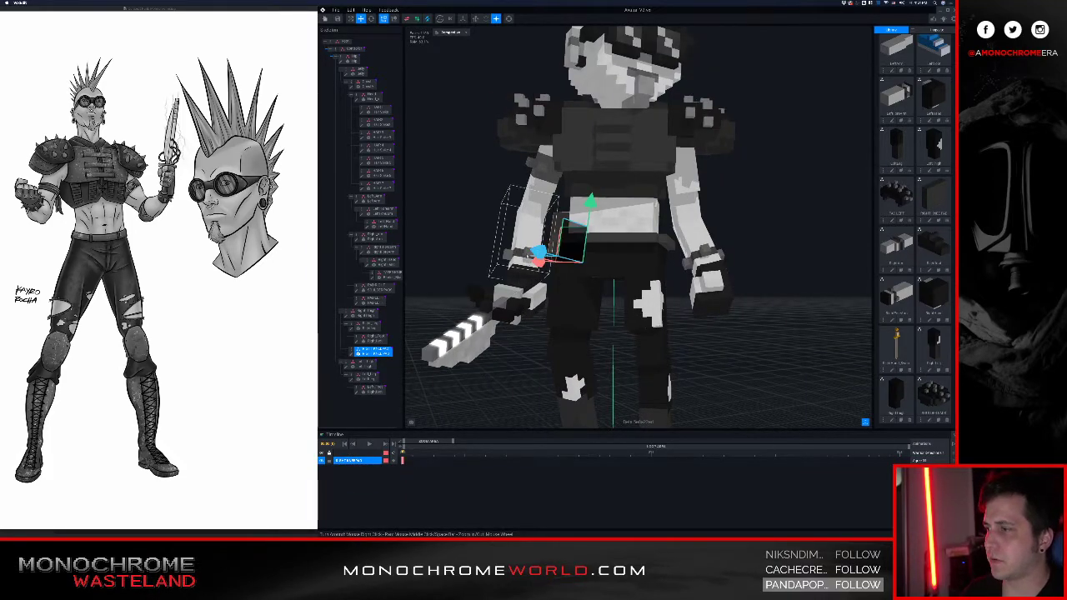
- Open the knee pad model for editing and raise its pivot so the block drops toward the right knee
{"action": "scroll", "coordinate": [542, 277], "scroll_direction": "up", "scroll_amount": 2}
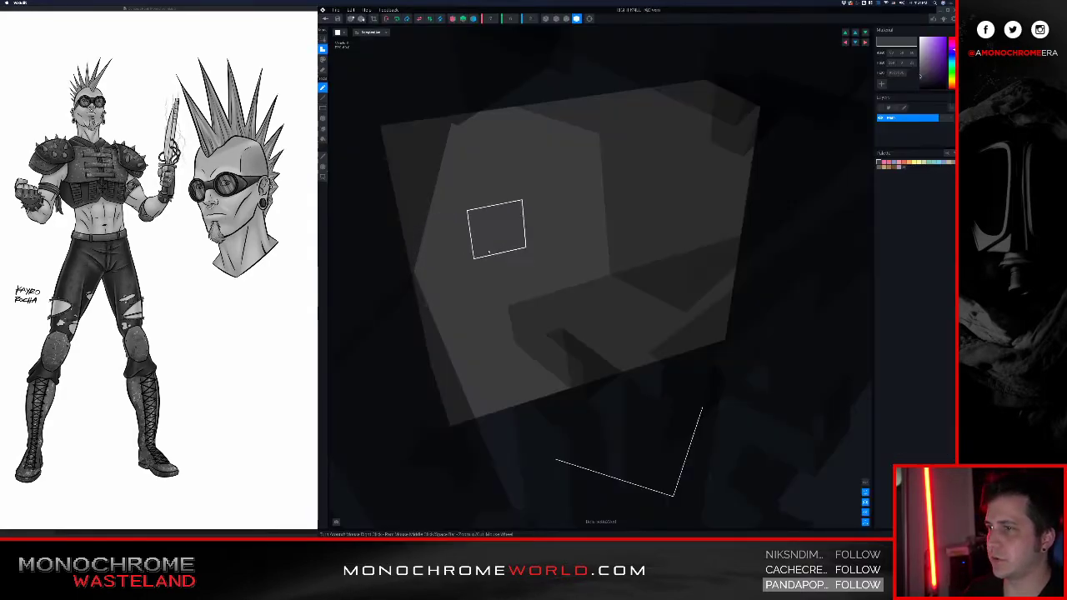
{"action": "scroll", "coordinate": [495, 225], "scroll_direction": "down", "scroll_amount": 5}
{"action": "scroll", "coordinate": [523, 278], "scroll_direction": "down", "scroll_amount": 8}
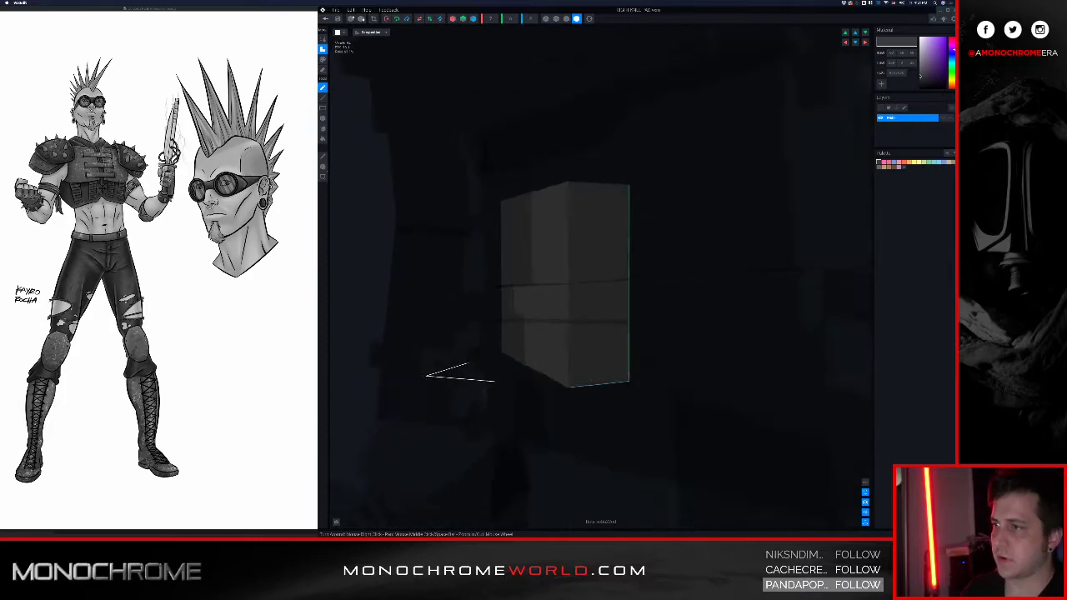
{"action": "right_click_drag", "start_coordinate": [551, 257], "coordinate": [543, 280]}
{"action": "left_click", "coordinate": [323, 167]}
{"action": "scroll", "coordinate": [547, 278], "scroll_direction": "down", "scroll_amount": 3}
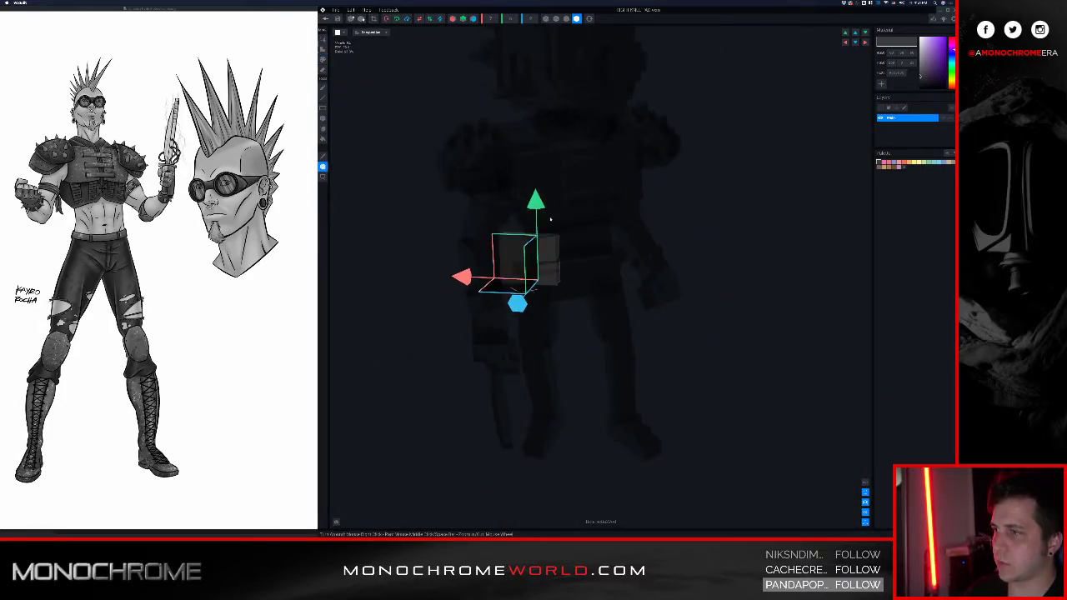
{"action": "left_click_drag", "start_coordinate": [536, 200], "coordinate": [530, 106]}
- Fine-tune the knee pad's pivot in depth and sideways to line the block up with the front of the right leg
{"action": "scroll", "coordinate": [496, 185], "scroll_direction": "up", "scroll_amount": 3}
{"action": "right_click_drag", "start_coordinate": [497, 185], "coordinate": [532, 192]}
{"action": "left_click_drag", "start_coordinate": [585, 142], "coordinate": [577, 145]}
{"action": "mouse_move", "coordinate": [543, 253]}
{"action": "right_mouse_down"}
{"action": "mouse_move", "coordinate": [524, 256]}
{"action": "mouse_move", "coordinate": [543, 232]}
{"action": "right_mouse_up"}
{"action": "mouse_move", "coordinate": [597, 116]}
{"action": "left_mouse_down"}
{"action": "mouse_move", "coordinate": [597, 98]}
{"action": "mouse_move", "coordinate": [596, 135]}
{"action": "left_mouse_up"}
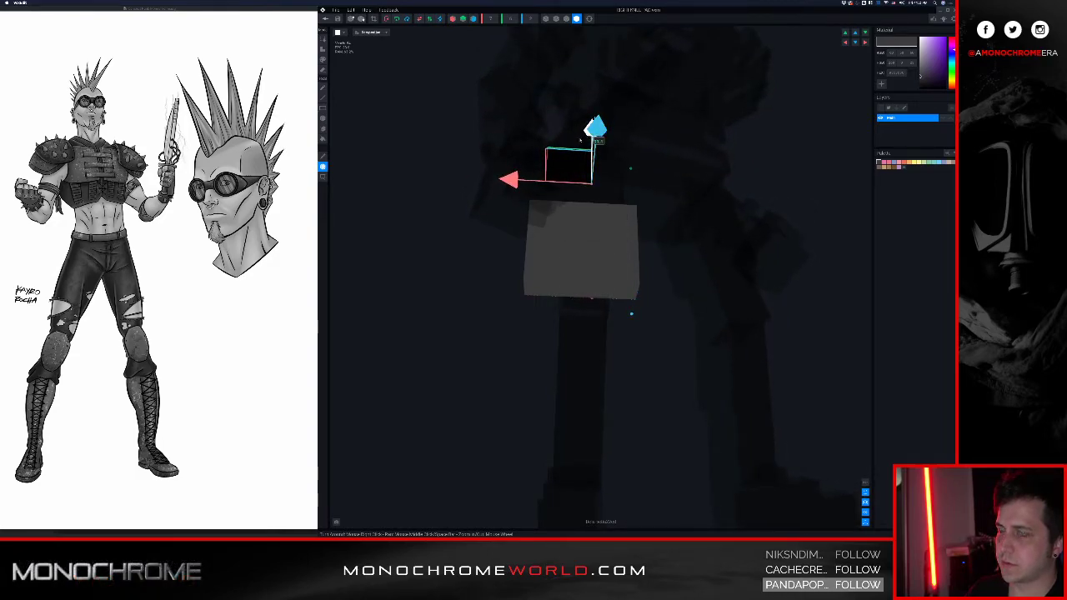
{"action": "left_click_drag", "start_coordinate": [511, 180], "coordinate": [506, 180]}
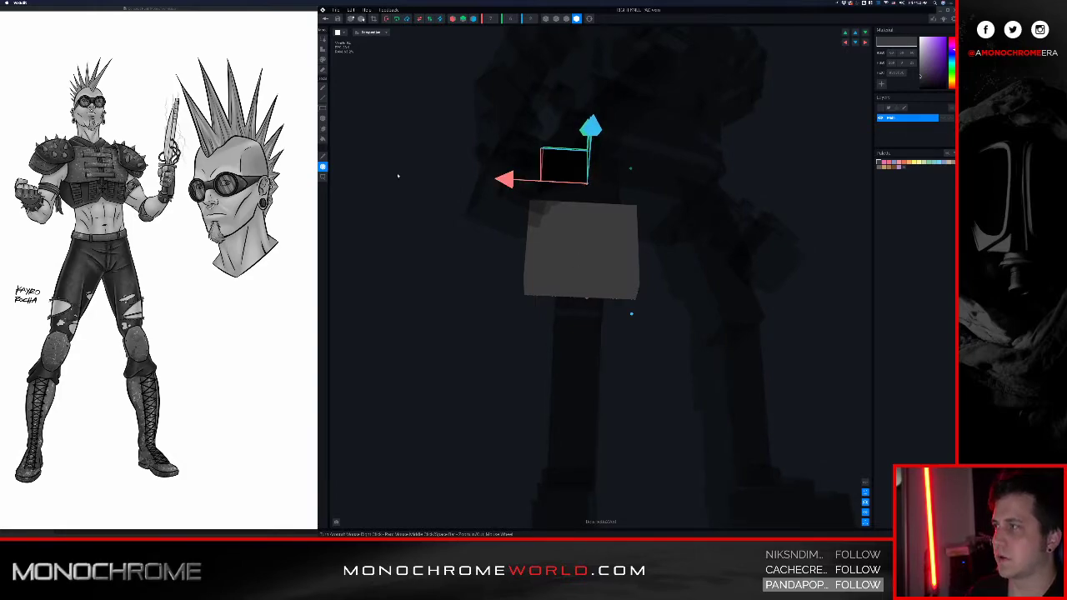
- Erase outer face layers of the knee pad block to make it narrower and adjust its fit on the leg
{"action": "left_click", "coordinate": [322, 129]}
{"action": "left_click", "coordinate": [323, 70]}
{"action": "left_click", "coordinate": [581, 220]}
{"action": "mouse_move", "coordinate": [581, 222]}
{"action": "right_mouse_down"}
{"action": "mouse_move", "coordinate": [578, 235]}
{"action": "mouse_move", "coordinate": [556, 232]}
{"action": "mouse_move", "coordinate": [554, 211]}
{"action": "mouse_move", "coordinate": [572, 203]}
{"action": "mouse_move", "coordinate": [560, 201]}
{"action": "right_mouse_up"}
{"action": "left_click_drag", "start_coordinate": [569, 190], "coordinate": [565, 163]}
{"action": "mouse_move", "coordinate": [557, 160]}
{"action": "right_mouse_down"}
{"action": "mouse_move", "coordinate": [542, 183]}
{"action": "mouse_move", "coordinate": [548, 160]}
{"action": "right_mouse_up"}
{"action": "left_click_drag", "start_coordinate": [554, 153], "coordinate": [551, 169]}
- Trim the side of the knee pad, crop its volume to the remaining block, and save back to the avatar
{"action": "mouse_move", "coordinate": [550, 170]}
{"action": "right_mouse_down"}
{"action": "mouse_move", "coordinate": [538, 155]}
{"action": "mouse_move", "coordinate": [538, 191]}
{"action": "mouse_move", "coordinate": [473, 194]}
{"action": "mouse_move", "coordinate": [534, 216]}
{"action": "right_mouse_up"}
{"action": "scroll", "coordinate": [547, 173], "scroll_direction": "up", "scroll_amount": 3}
{"action": "left_click", "coordinate": [375, 20]}
{"action": "left_click", "coordinate": [571, 178]}
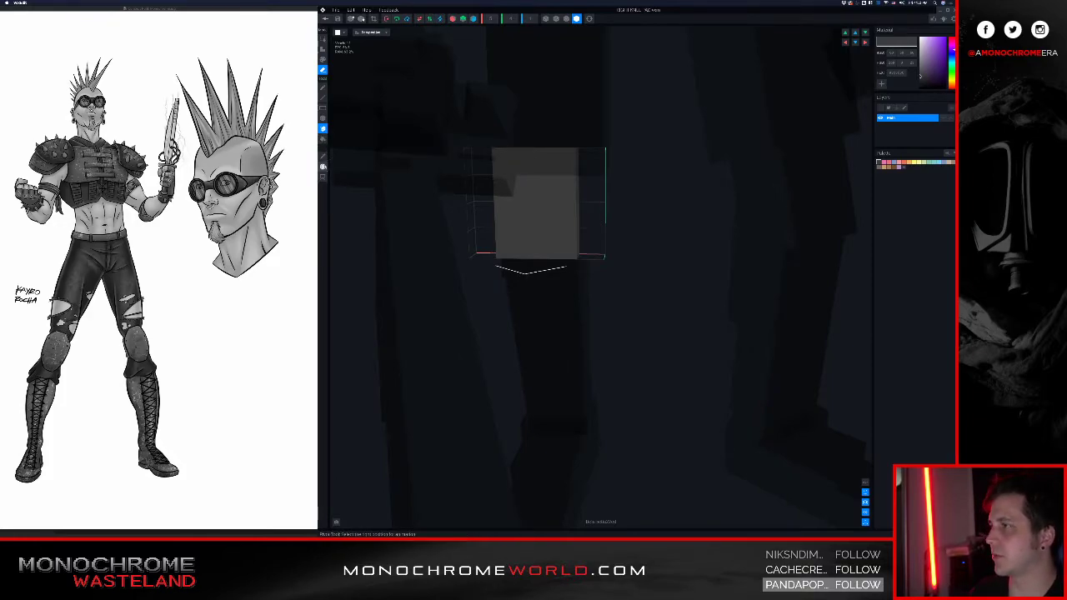
{"action": "left_click", "coordinate": [373, 18]}
{"action": "right_click_drag", "start_coordinate": [493, 156], "coordinate": [575, 108]}
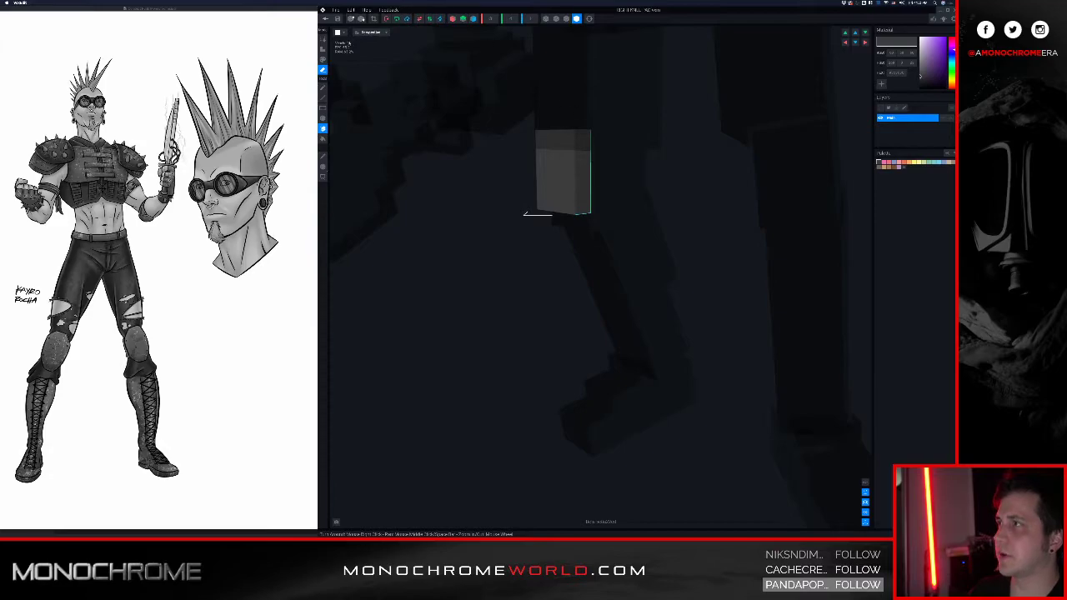
{"action": "left_click", "coordinate": [326, 20]}
{"action": "left_click", "coordinate": [596, 161]}
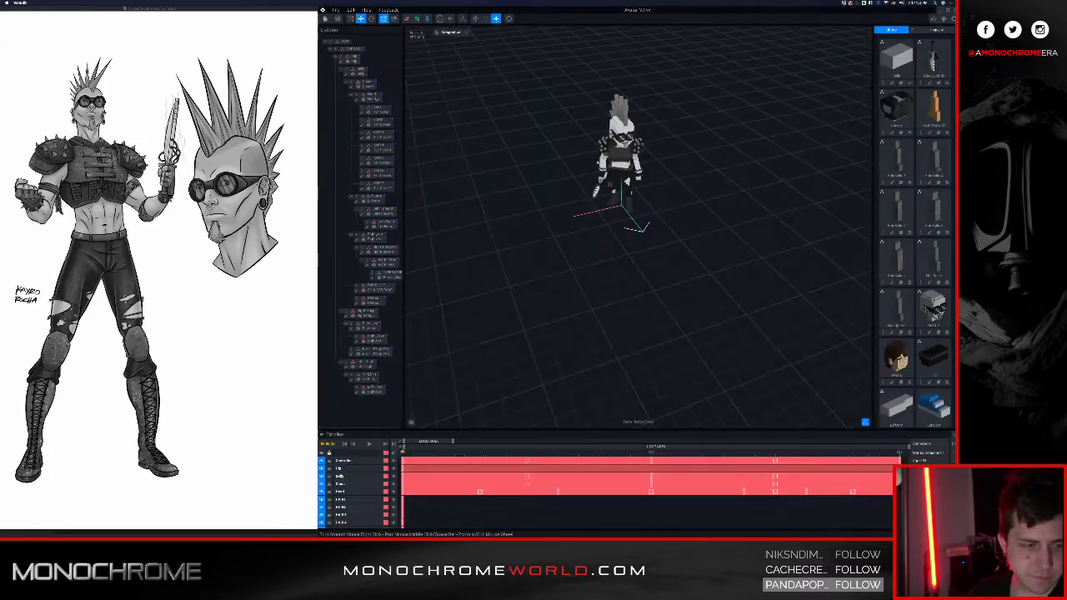
- Check the knee pad's placement on the right leg from the side and reopen its model for editing
{"action": "scroll", "coordinate": [622, 205], "scroll_direction": "up", "scroll_amount": 5}
{"action": "right_click_drag", "start_coordinate": [585, 153], "coordinate": [542, 168]}
{"action": "scroll", "coordinate": [591, 105], "scroll_direction": "up", "scroll_amount": 5}
{"action": "scroll", "coordinate": [542, 169], "scroll_direction": "up", "scroll_amount": 4}
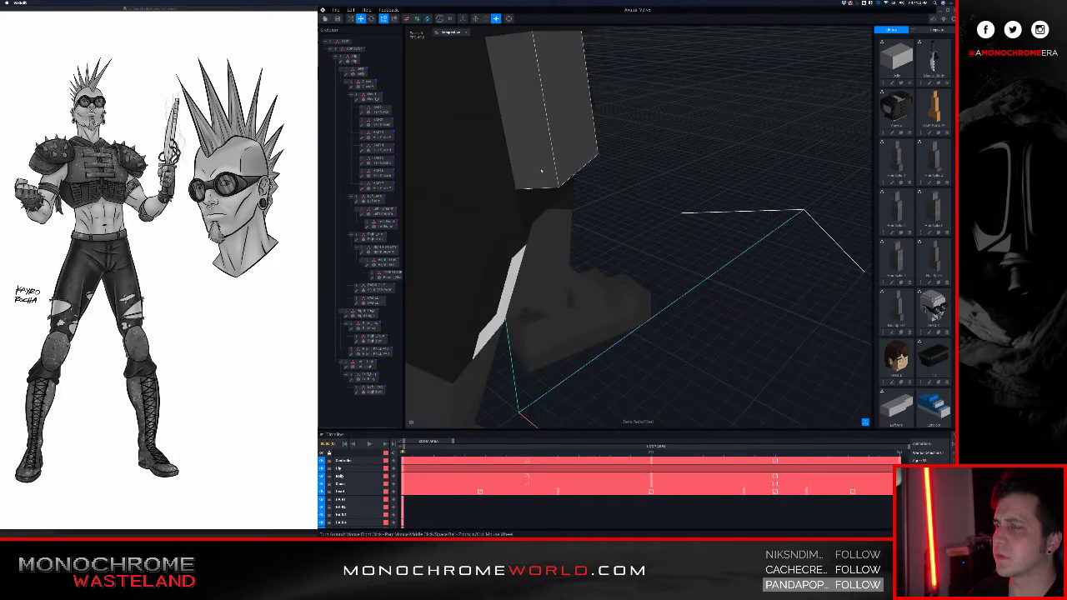
{"action": "scroll", "coordinate": [546, 115], "scroll_direction": "down", "scroll_amount": 3}
{"action": "right_click_drag", "start_coordinate": [548, 69], "coordinate": [549, 65]}
{"action": "left_click", "coordinate": [555, 102]}
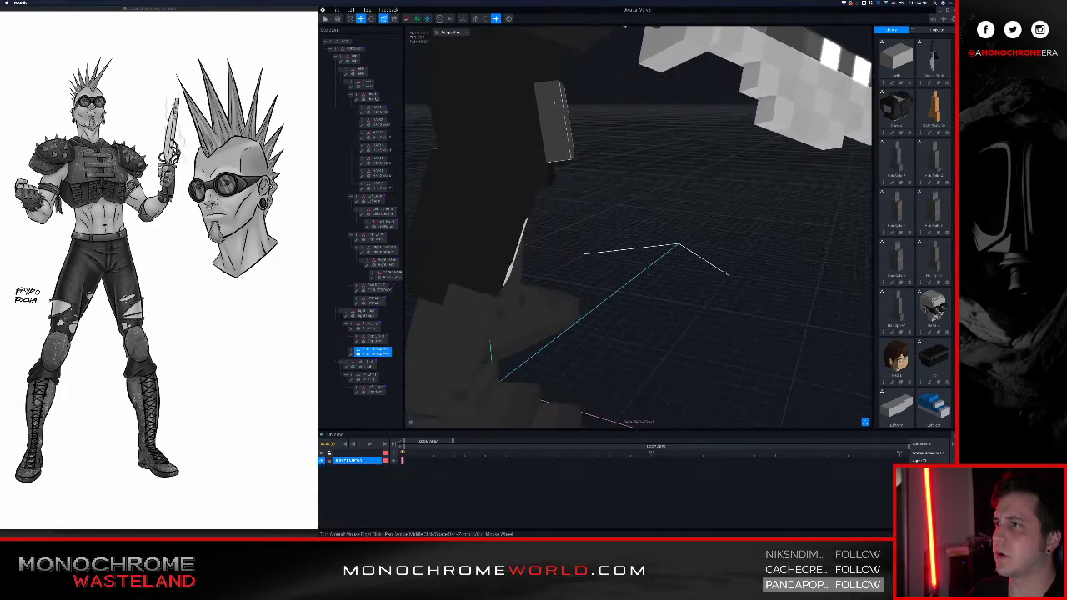
{"action": "left_click", "coordinate": [351, 355]}
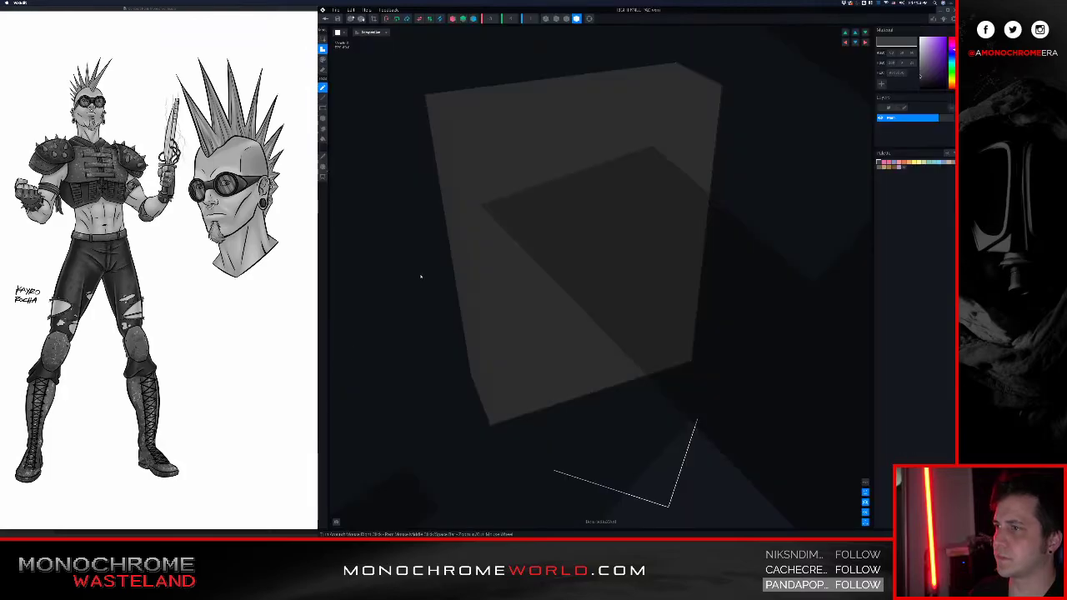
- Raise the knee pad's pivot to adjust the block's height against the right leg, checking the fit from the side
{"action": "scroll", "coordinate": [506, 241], "scroll_direction": "down", "scroll_amount": 5}
{"action": "right_click_drag", "start_coordinate": [545, 243], "coordinate": [505, 240]}
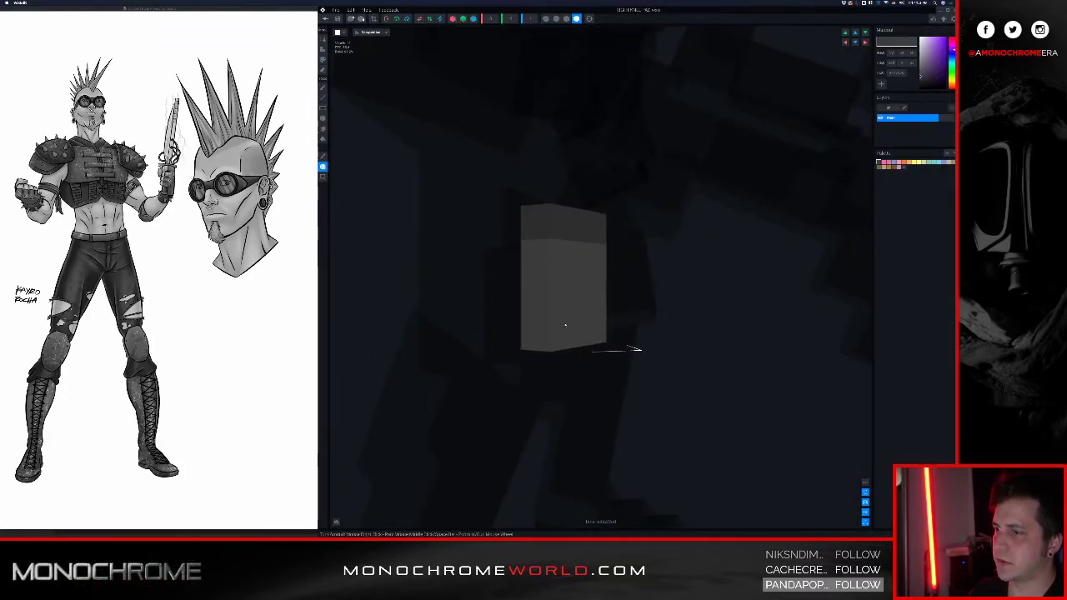
{"action": "scroll", "coordinate": [567, 327], "scroll_direction": "down", "scroll_amount": 5}
{"action": "left_click_drag", "start_coordinate": [537, 89], "coordinate": [537, 72]}
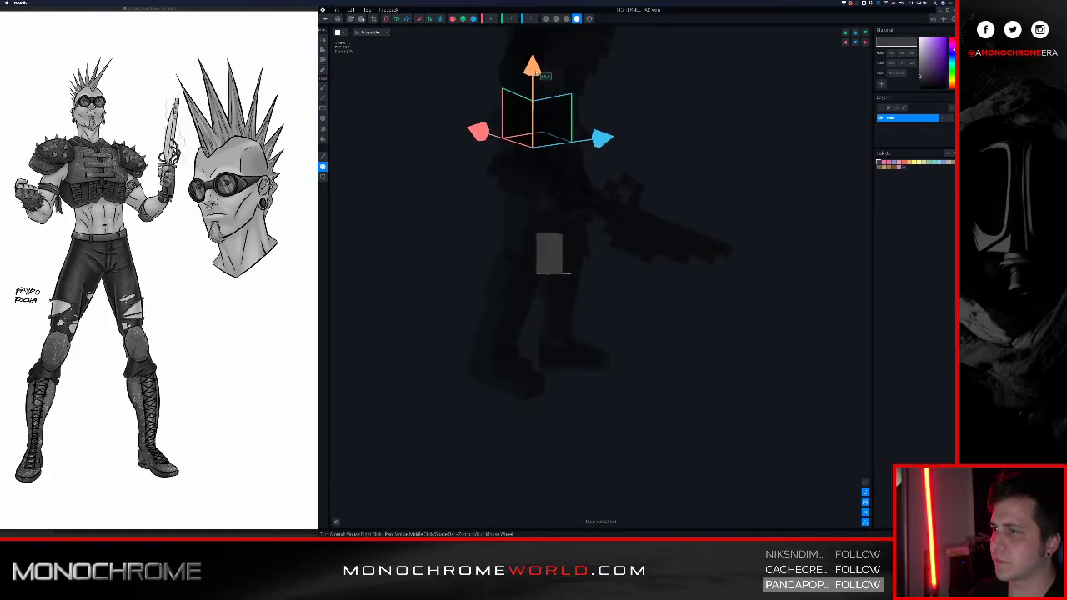
{"action": "scroll", "coordinate": [553, 274], "scroll_direction": "up", "scroll_amount": 5}
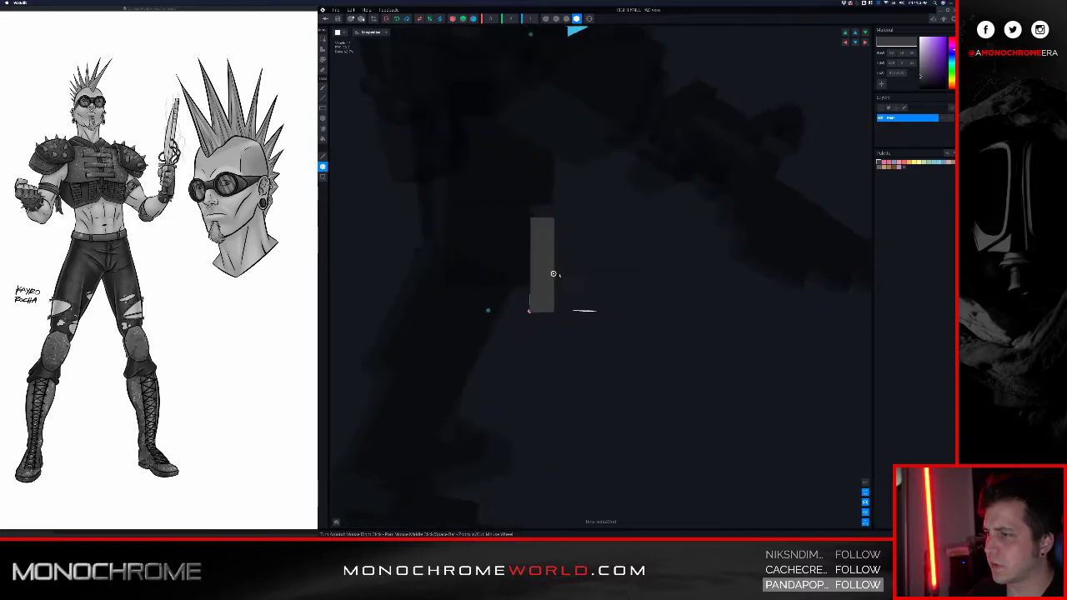
{"action": "scroll", "coordinate": [522, 286], "scroll_direction": "up", "scroll_amount": 2}
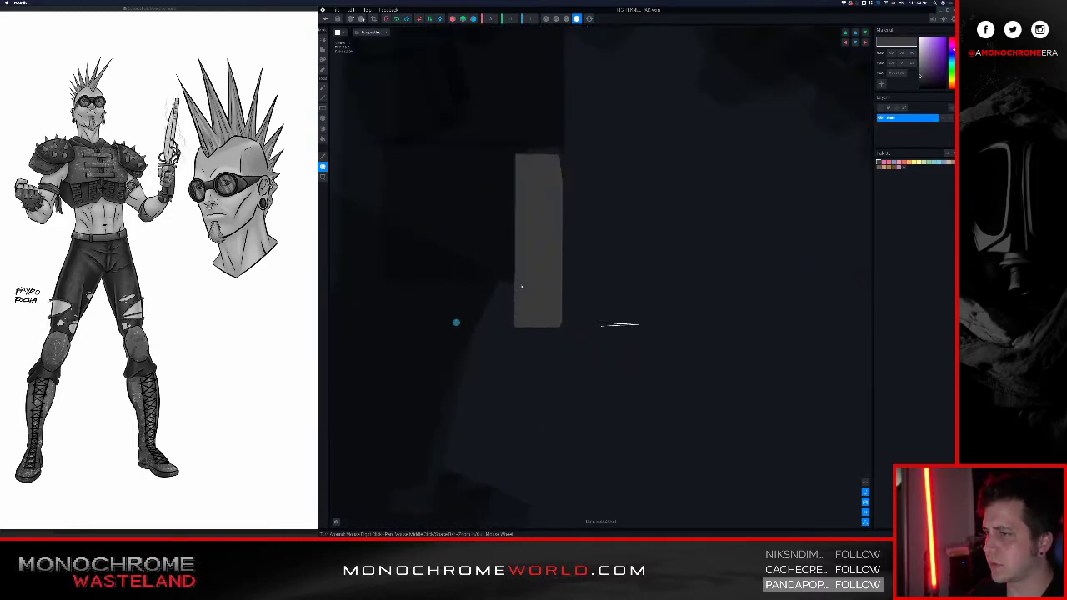
{"action": "right_click_drag", "start_coordinate": [503, 289], "coordinate": [510, 290]}
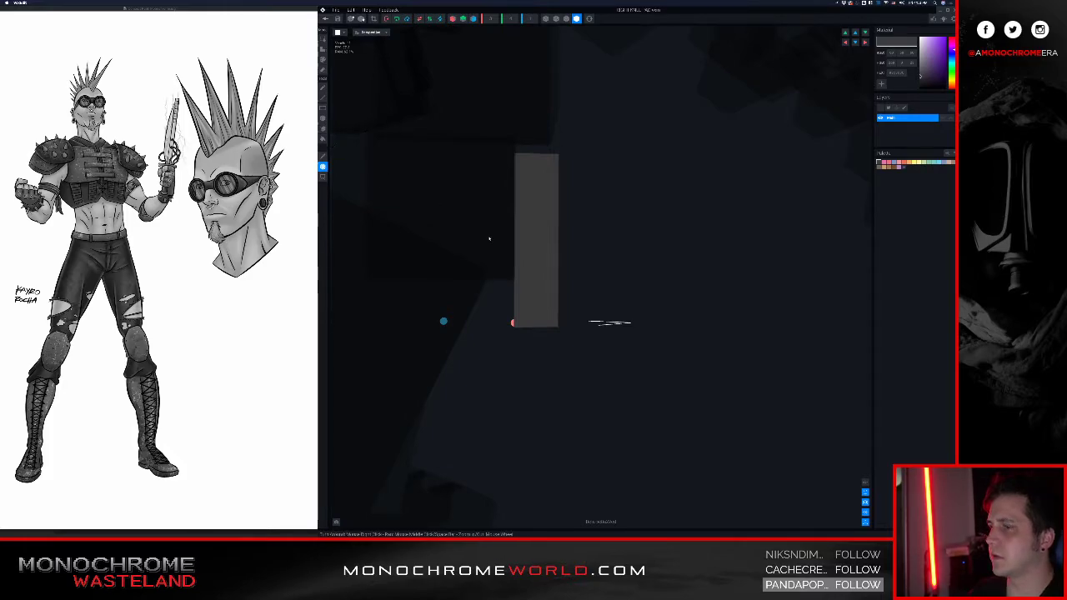
- Nudge the knee pad's pivot slightly down along the vertical axis and save the model back to the avatar
{"action": "scroll", "coordinate": [489, 239], "scroll_direction": "down", "scroll_amount": 2}
{"action": "mouse_move", "coordinate": [541, 322]}
{"action": "middle_mouse_down"}
{"action": "mouse_move", "coordinate": [550, 214]}
{"action": "mouse_move", "coordinate": [545, 307]}
{"action": "middle_mouse_up"}
{"action": "scroll", "coordinate": [543, 292], "scroll_direction": "down", "scroll_amount": 4}
{"action": "left_click_drag", "start_coordinate": [501, 60], "coordinate": [501, 63]}
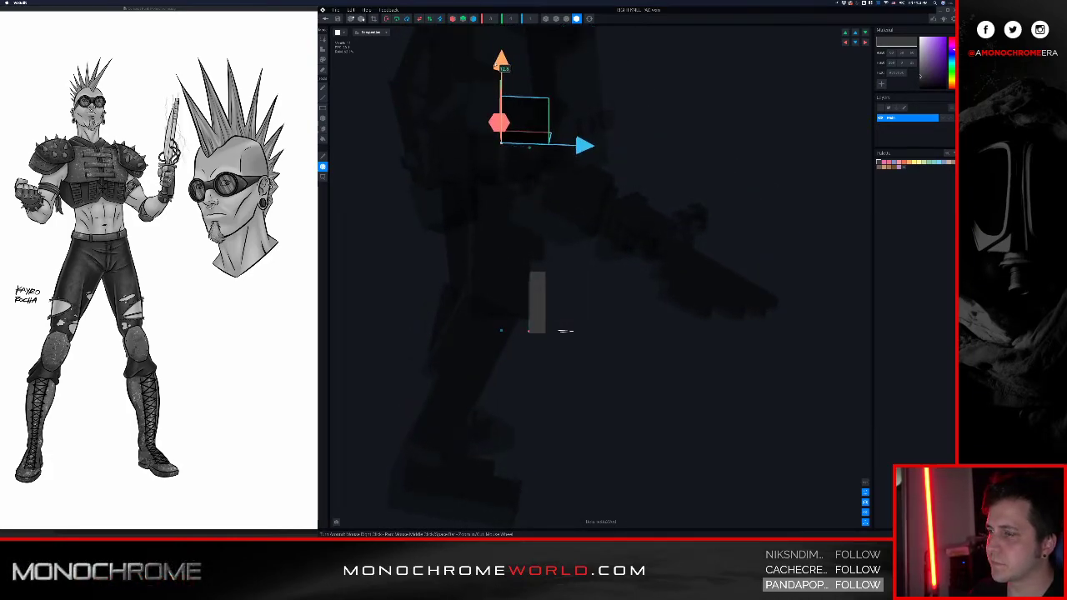
{"action": "right_click_drag", "start_coordinate": [550, 295], "coordinate": [541, 294]}
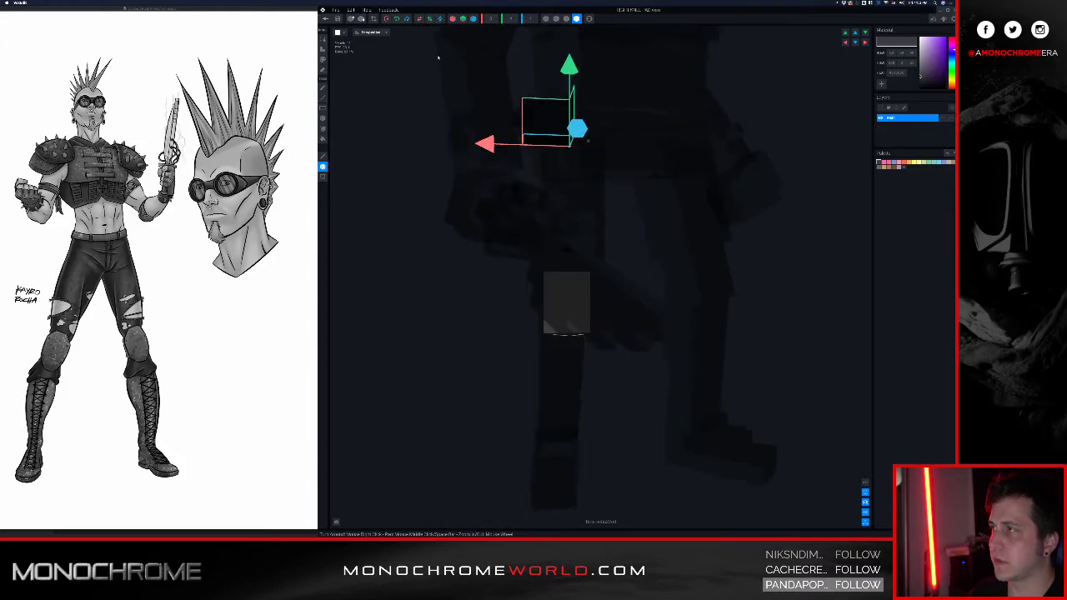
{"action": "left_click", "coordinate": [326, 18]}
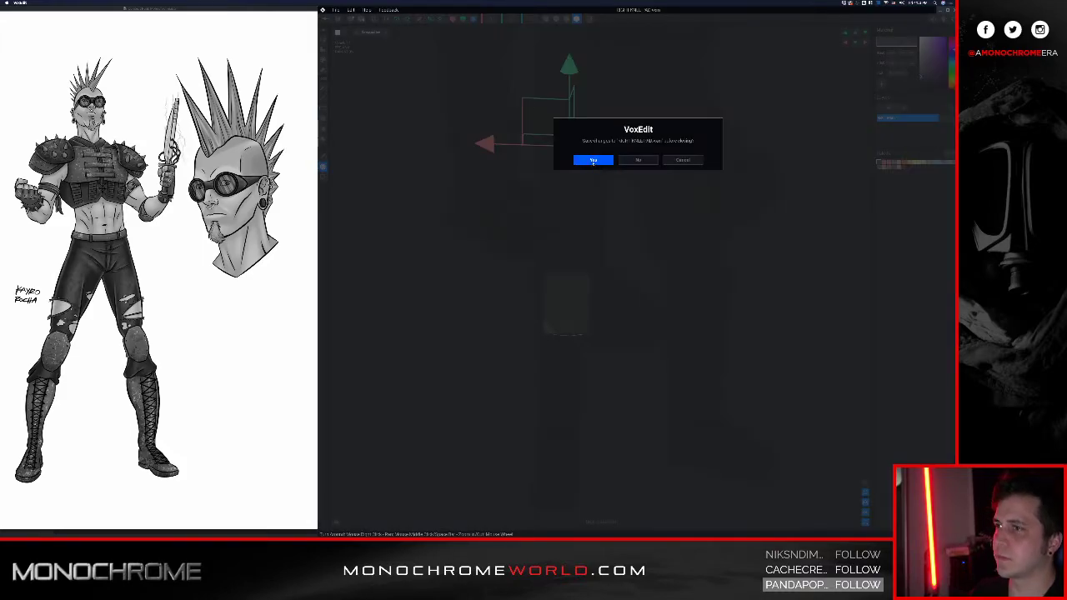
{"action": "left_click", "coordinate": [594, 160]}
- Examine the knee pad's height and the gap to the right leg from the front and side of the avatar
{"action": "scroll", "coordinate": [608, 229], "scroll_direction": "up", "scroll_amount": 5}
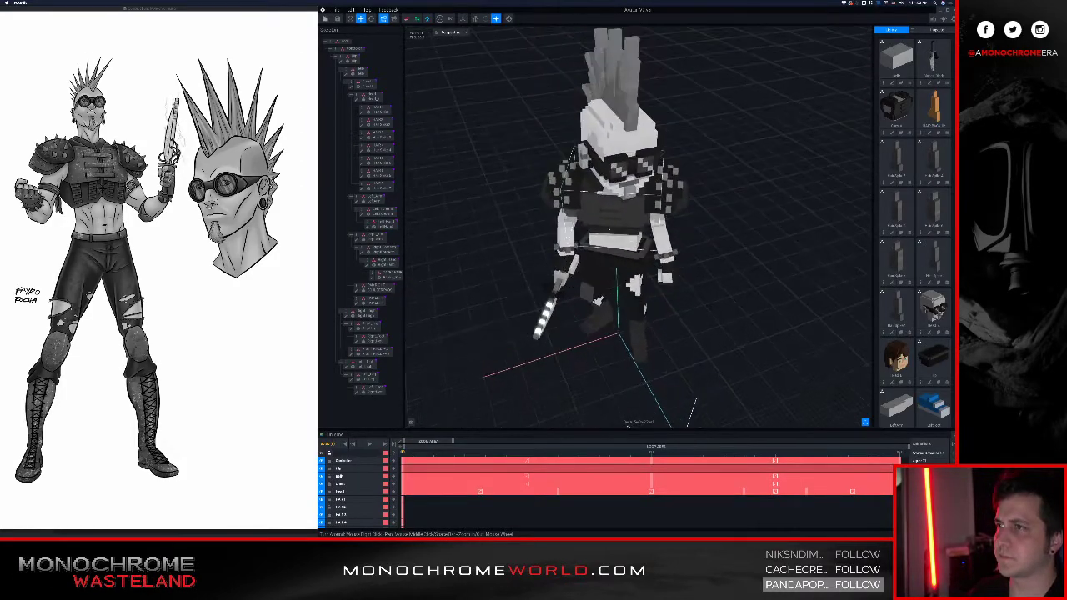
{"action": "scroll", "coordinate": [608, 228], "scroll_direction": "up", "scroll_amount": 5}
{"action": "right_click_drag", "start_coordinate": [609, 228], "coordinate": [619, 247]}
{"action": "scroll", "coordinate": [619, 247], "scroll_direction": "down", "scroll_amount": 10}
{"action": "scroll", "coordinate": [592, 313], "scroll_direction": "up", "scroll_amount": 5}
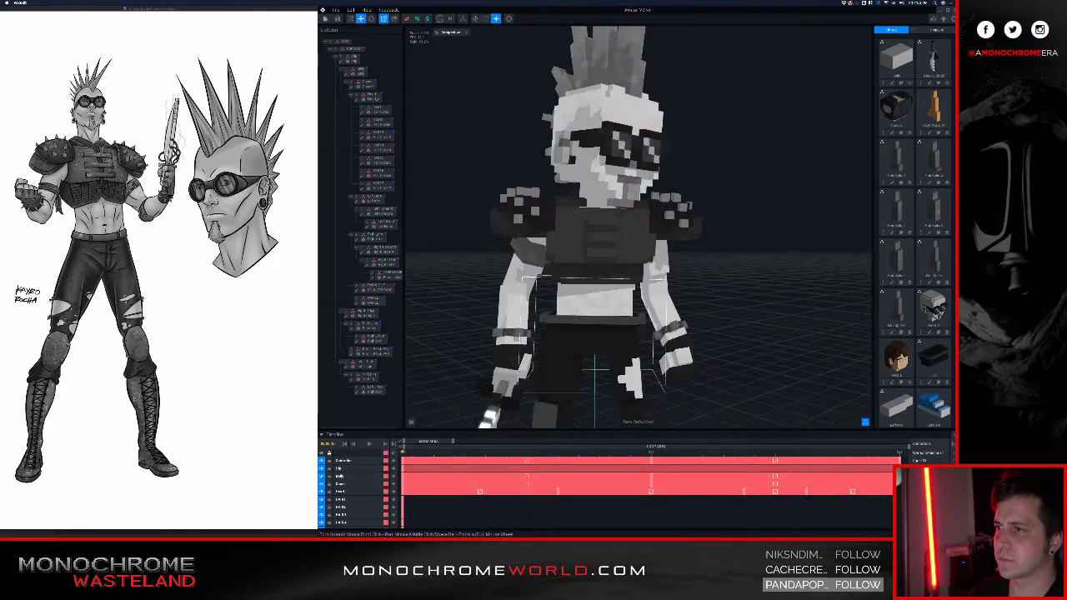
{"action": "right_click_drag", "start_coordinate": [592, 313], "coordinate": [592, 318]}
{"action": "middle_click_drag", "start_coordinate": [593, 318], "coordinate": [599, 303]}
{"action": "scroll", "coordinate": [557, 335], "scroll_direction": "up", "scroll_amount": 5}
{"action": "right_click_drag", "start_coordinate": [557, 335], "coordinate": [598, 333]}
{"action": "scroll", "coordinate": [560, 337], "scroll_direction": "up", "scroll_amount": 3}
{"action": "scroll", "coordinate": [555, 340], "scroll_direction": "down", "scroll_amount": 5}
{"action": "scroll", "coordinate": [564, 332], "scroll_direction": "down", "scroll_amount": 5}
{"action": "scroll", "coordinate": [595, 340], "scroll_direction": "up", "scroll_amount": 5}
{"action": "scroll", "coordinate": [595, 340], "scroll_direction": "up", "scroll_amount": 5}
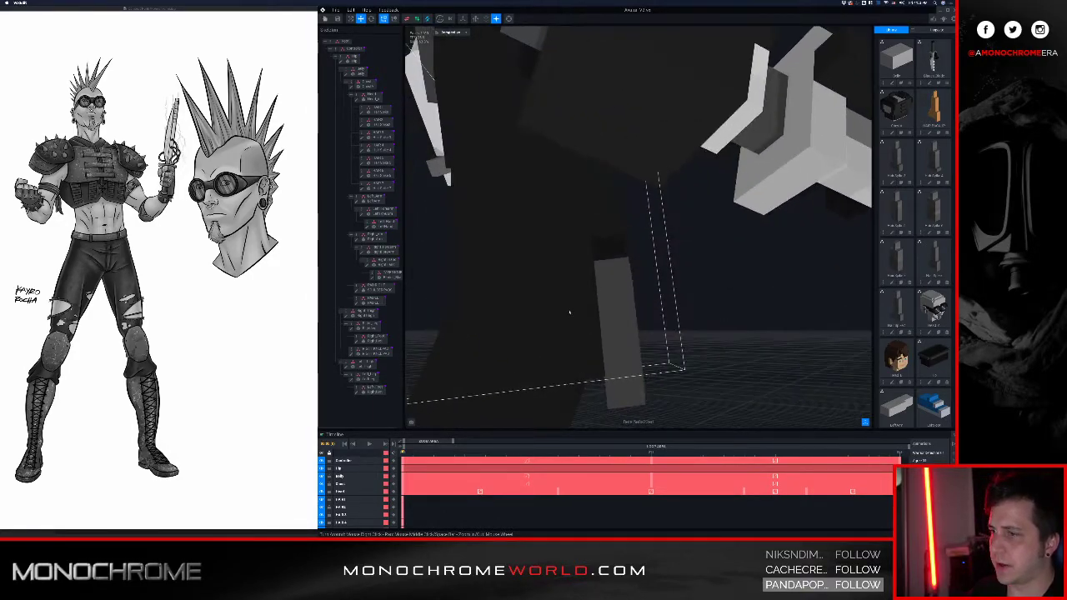
- Open the right thigh's model for editing beside the knee pad and reduce its palette to the colours in use
{"action": "left_click", "coordinate": [569, 312]}
{"action": "left_click", "coordinate": [347, 317]}
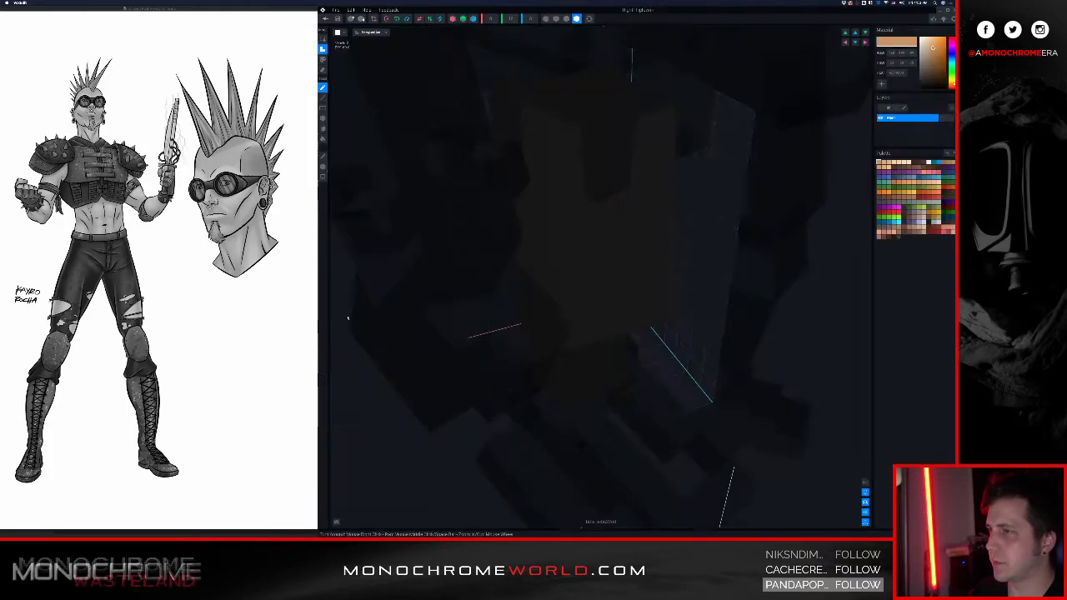
{"action": "mouse_move", "coordinate": [524, 256]}
{"action": "right_mouse_down"}
{"action": "mouse_move", "coordinate": [548, 246]}
{"action": "mouse_move", "coordinate": [508, 239]}
{"action": "mouse_move", "coordinate": [478, 265]}
{"action": "mouse_move", "coordinate": [538, 288]}
{"action": "right_mouse_up"}
{"action": "middle_click_drag", "start_coordinate": [528, 315], "coordinate": [508, 217]}
{"action": "scroll", "coordinate": [565, 303], "scroll_direction": "down", "scroll_amount": 4}
{"action": "scroll", "coordinate": [583, 296], "scroll_direction": "up", "scroll_amount": 5}
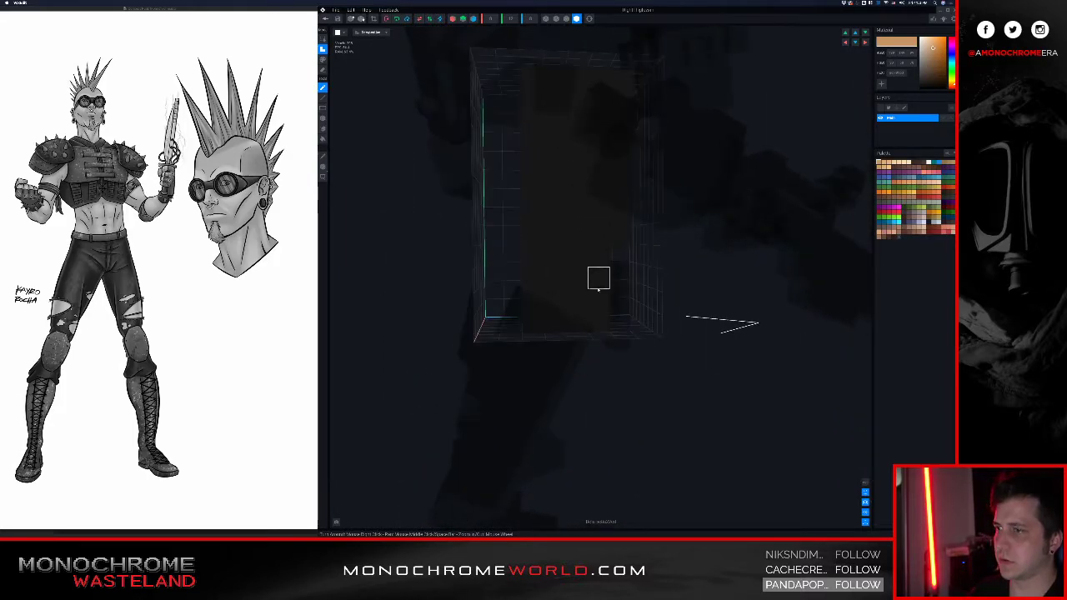
{"action": "right_click_drag", "start_coordinate": [601, 289], "coordinate": [606, 287]}
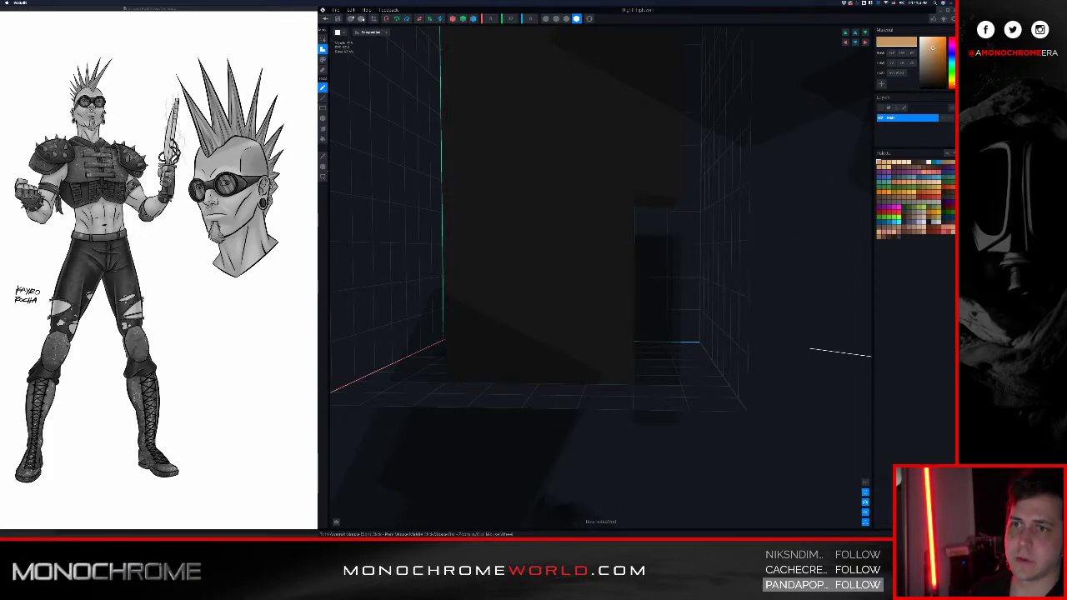
{"action": "left_click", "coordinate": [948, 154]}
{"action": "left_click", "coordinate": [940, 177]}
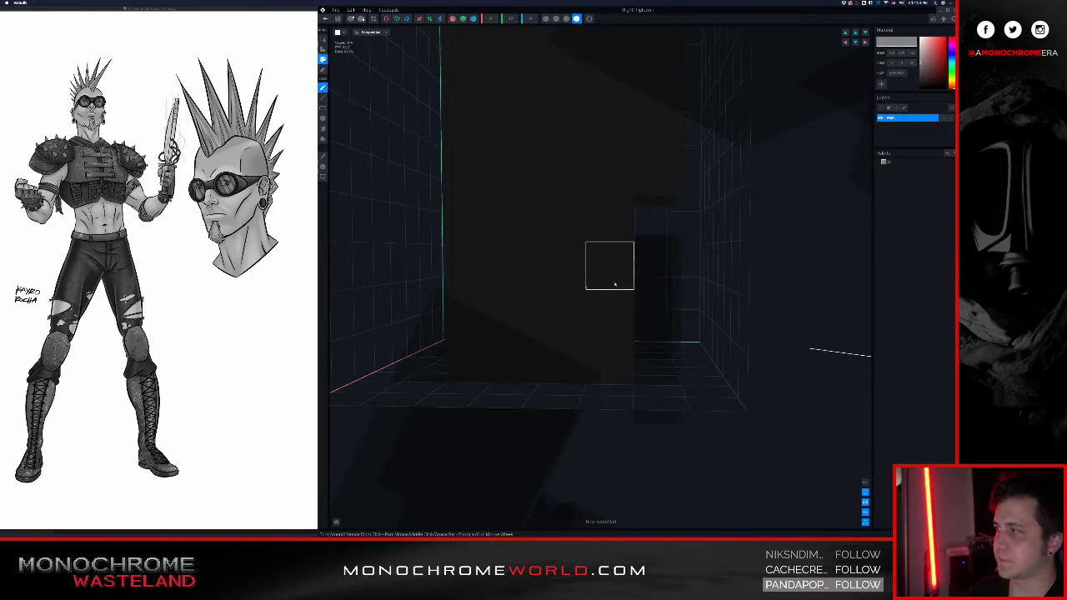
- Paint a light grey strap band across the lower thigh behind the knee pad and save back to the avatar
{"action": "mouse_move", "coordinate": [624, 283]}
{"action": "left_mouse_down"}
{"action": "mouse_move", "coordinate": [467, 267]}
{"action": "mouse_move", "coordinate": [500, 259]}
{"action": "left_mouse_up"}
{"action": "right_click_drag", "start_coordinate": [501, 260], "coordinate": [524, 268]}
{"action": "right_click_drag", "start_coordinate": [589, 269], "coordinate": [533, 280]}
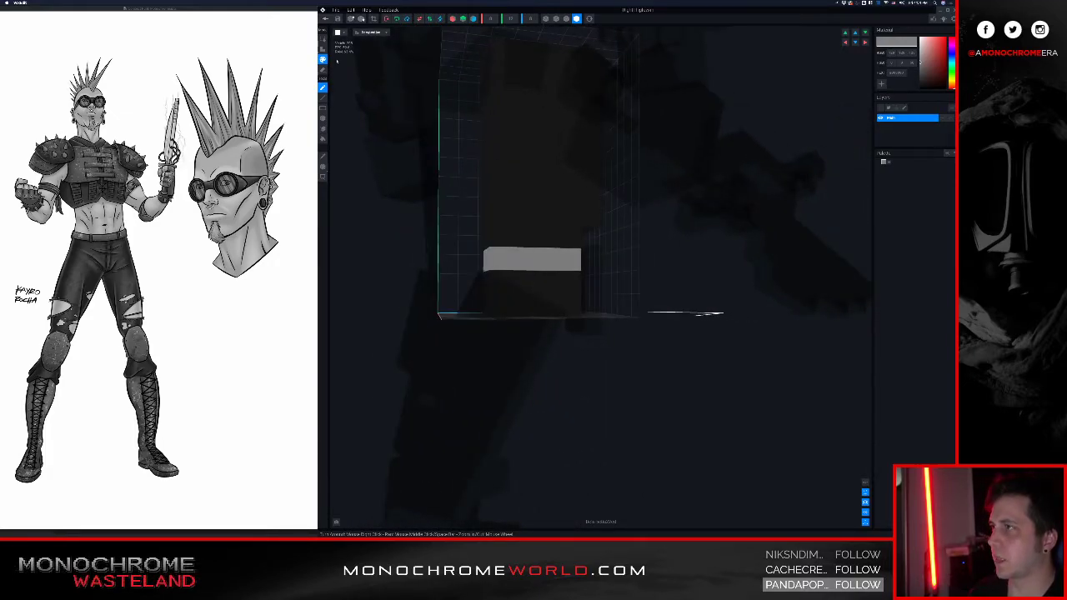
{"action": "left_click", "coordinate": [336, 18]}
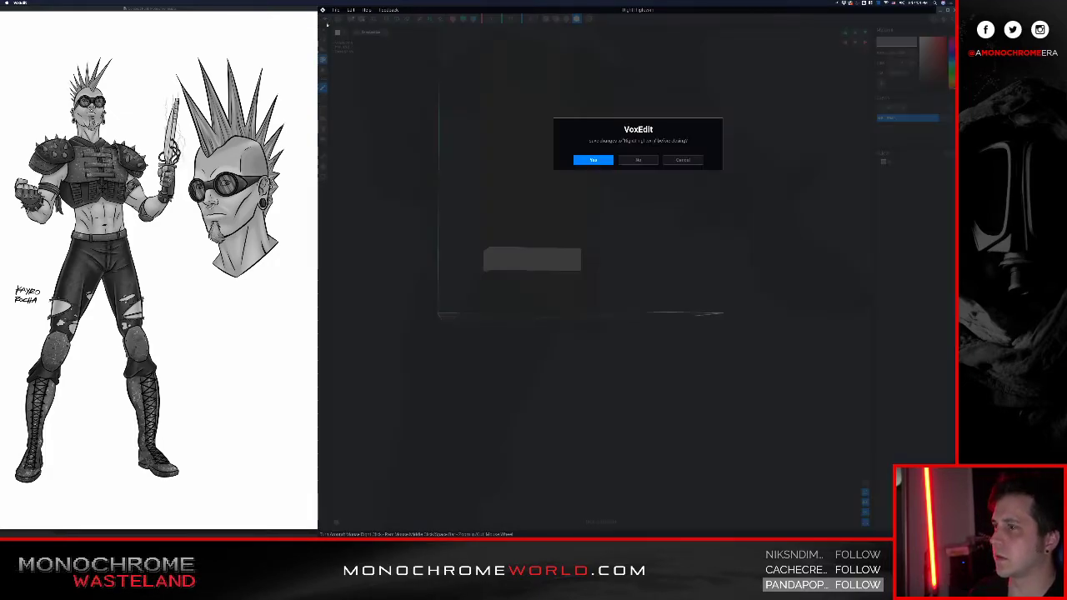
{"action": "left_click", "coordinate": [578, 161]}
- Check from the side how the grey strap on the thigh meets the knee pad
{"action": "scroll", "coordinate": [577, 161], "scroll_direction": "up", "scroll_amount": 5}
{"action": "right_click_drag", "start_coordinate": [578, 150], "coordinate": [658, 90]}
{"action": "middle_click_drag", "start_coordinate": [658, 90], "coordinate": [641, 121]}
{"action": "scroll", "coordinate": [641, 120], "scroll_direction": "up", "scroll_amount": 5}
{"action": "right_click_drag", "start_coordinate": [641, 125], "coordinate": [719, 208]}
{"action": "middle_click_drag", "start_coordinate": [720, 207], "coordinate": [704, 202]}
{"action": "right_click_drag", "start_coordinate": [666, 222], "coordinate": [709, 252]}
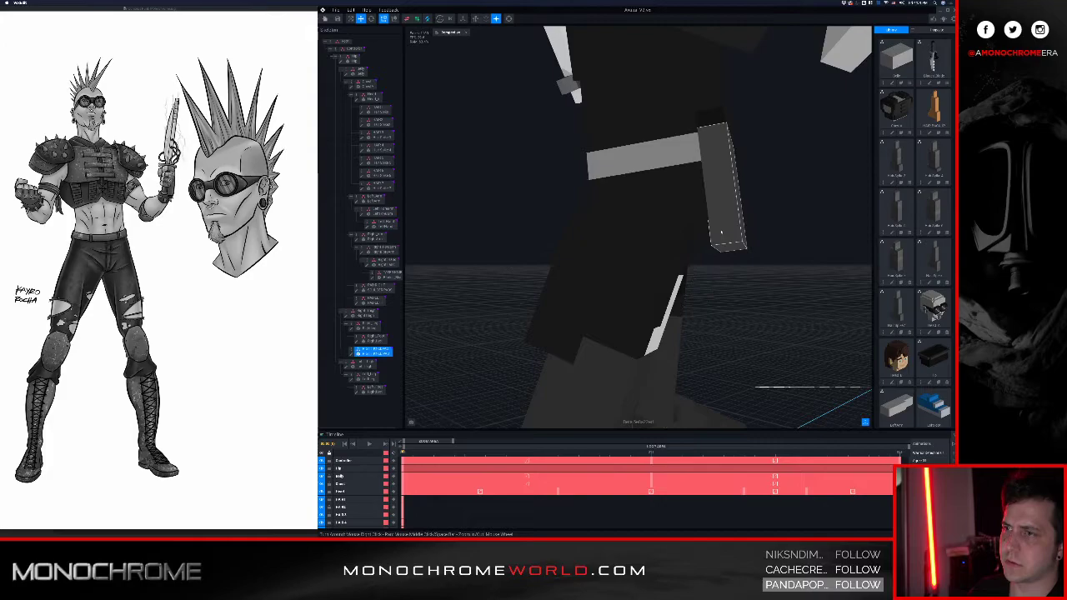
{"action": "left_click", "coordinate": [359, 355]}
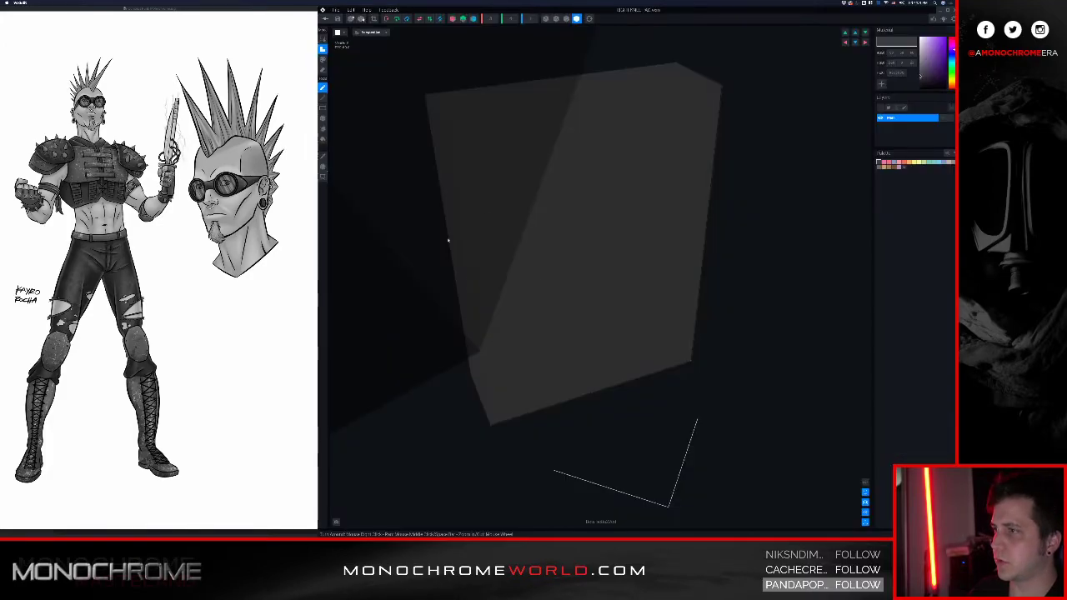
{"action": "left_click_drag", "start_coordinate": [460, 221], "coordinate": [552, 236]}
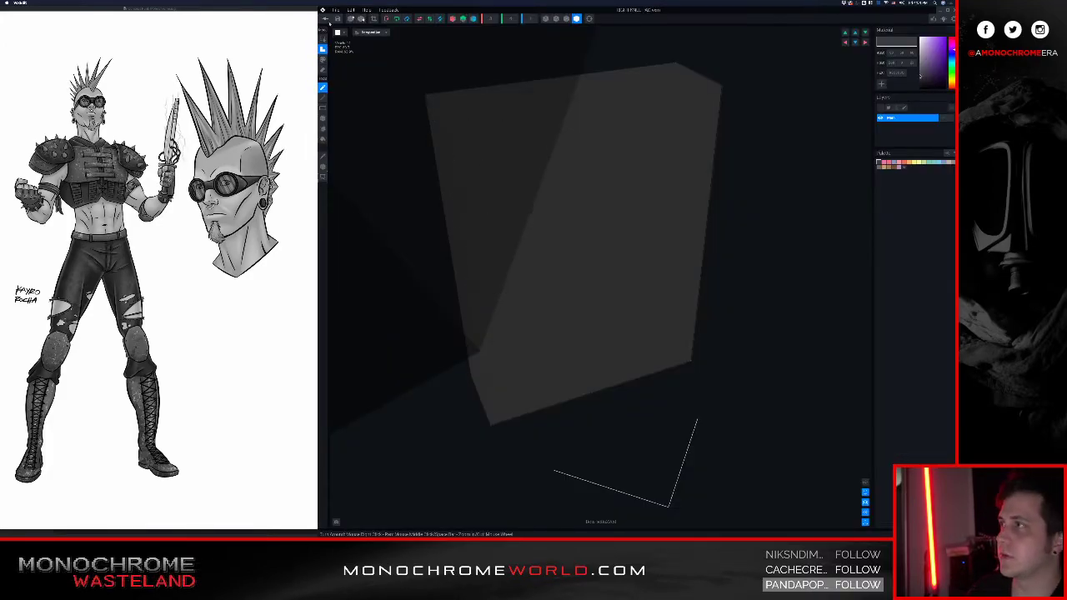
{"action": "left_click", "coordinate": [326, 19]}
{"action": "left_click", "coordinate": [593, 160]}
- Open the right lower leg's model for editing from the avatar and view it from the front corner
{"action": "scroll", "coordinate": [617, 225], "scroll_direction": "up", "scroll_amount": 8}
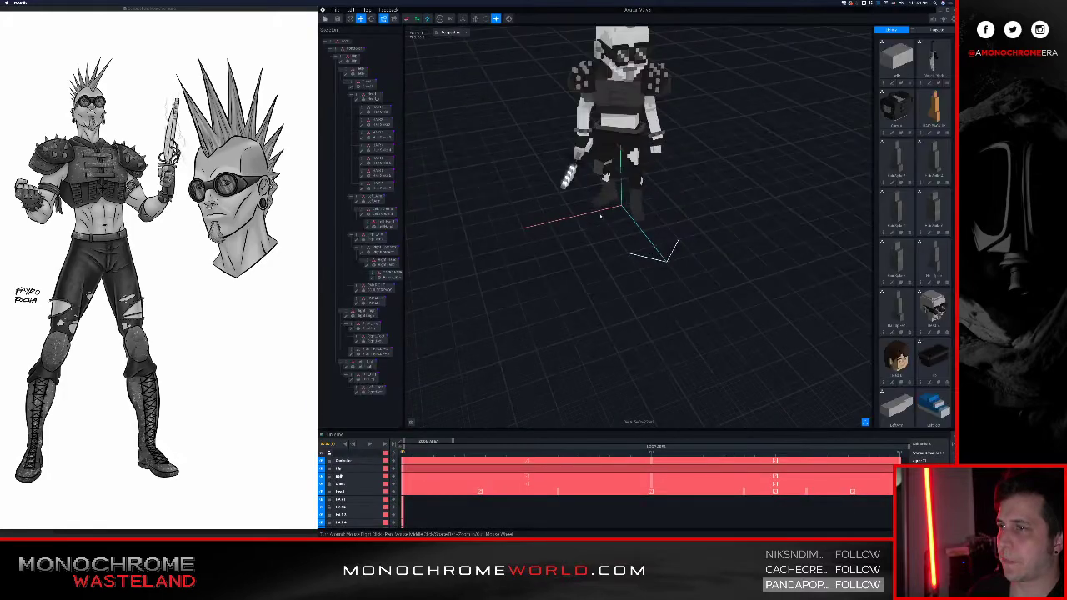
{"action": "right_click_drag", "start_coordinate": [590, 240], "coordinate": [681, 218]}
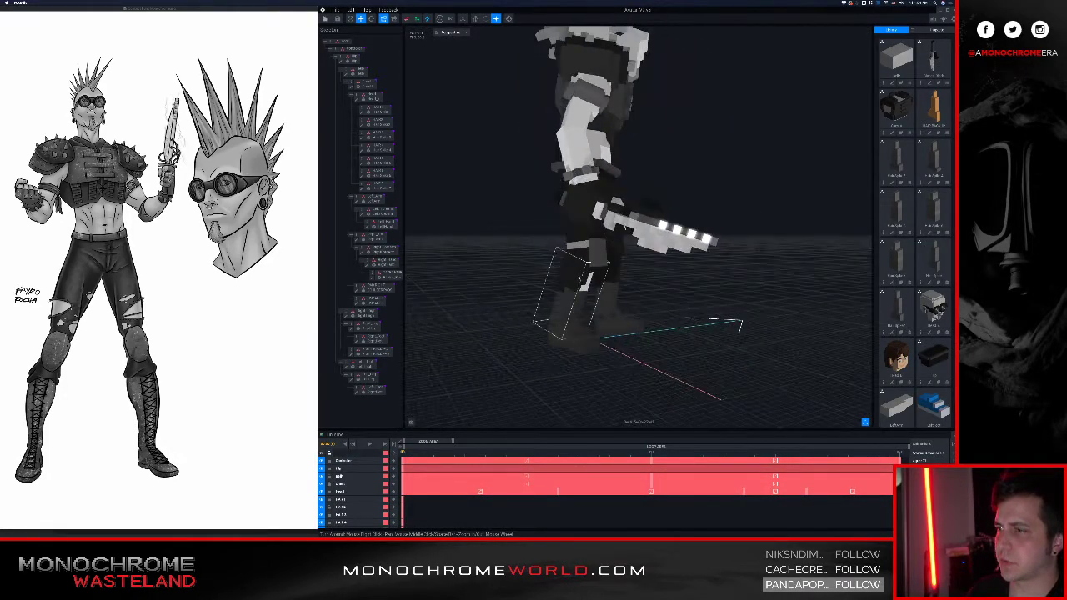
{"action": "left_click", "coordinate": [576, 277]}
{"action": "left_click", "coordinate": [352, 329]}
{"action": "right_click_drag", "start_coordinate": [563, 230], "coordinate": [582, 193]}
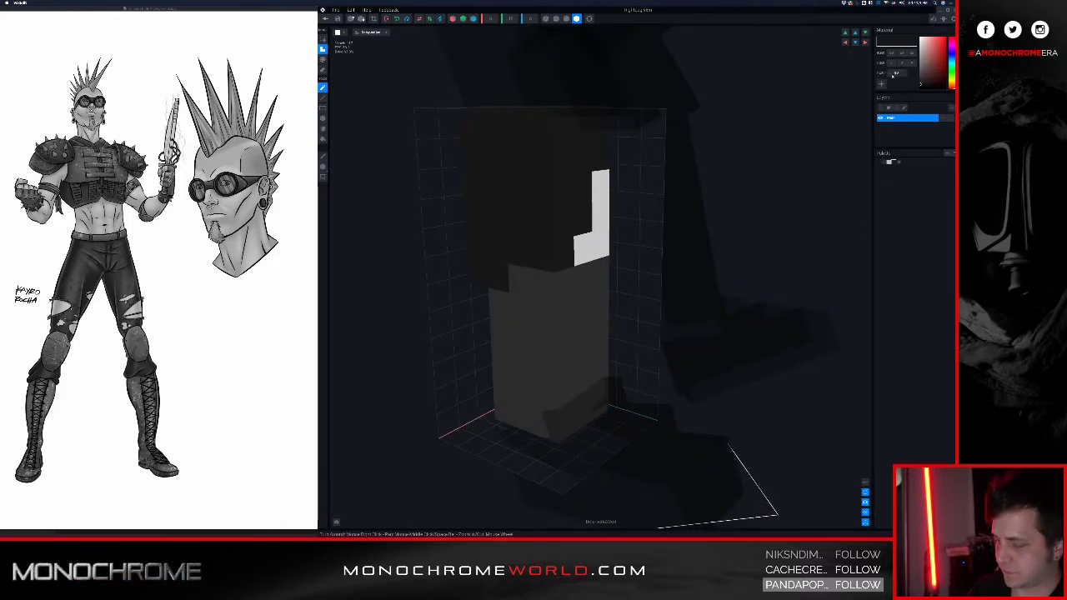
- Extend the grey knee-pad block one row down on the upper front of the right lower leg, save the model and return to the animator
{"action": "right_click_drag", "start_coordinate": [594, 135], "coordinate": [554, 125]}
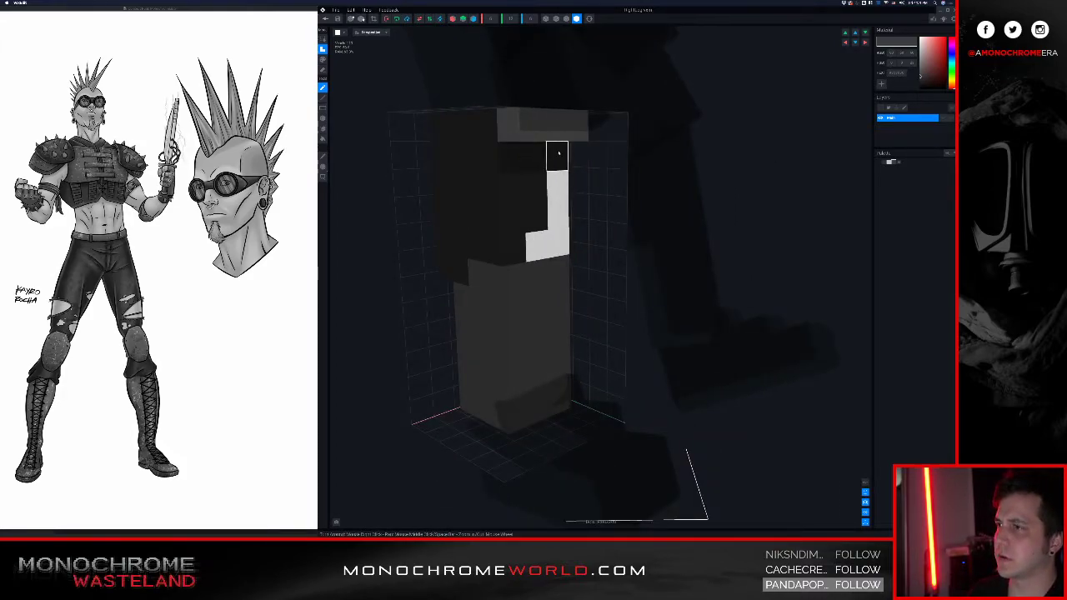
{"action": "left_click_drag", "start_coordinate": [559, 152], "coordinate": [529, 157]}
{"action": "right_click_drag", "start_coordinate": [529, 156], "coordinate": [521, 145]}
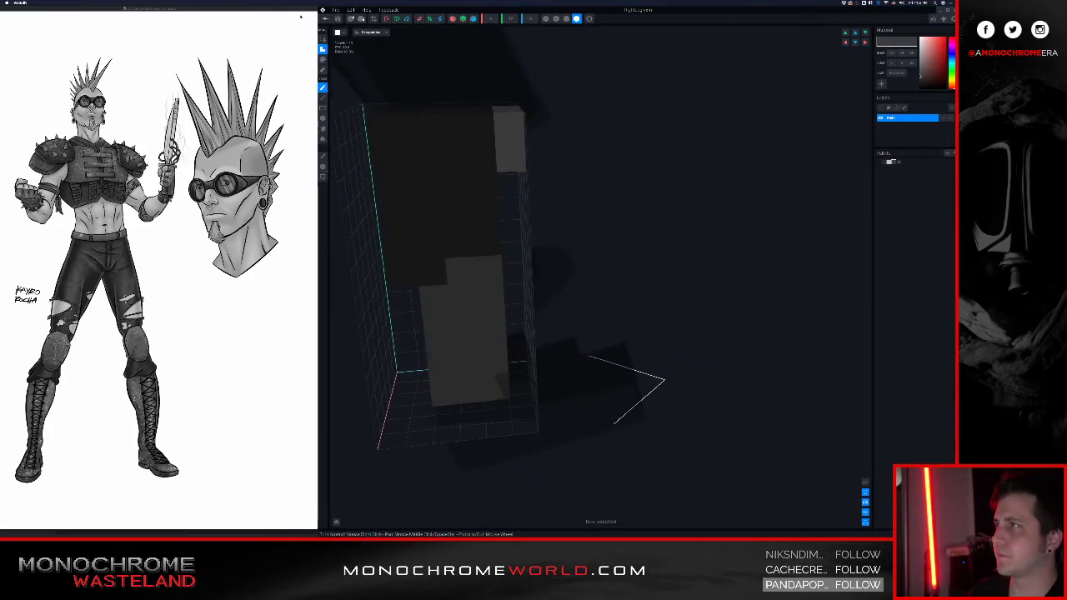
{"action": "left_click", "coordinate": [326, 19]}
{"action": "left_click", "coordinate": [592, 160]}
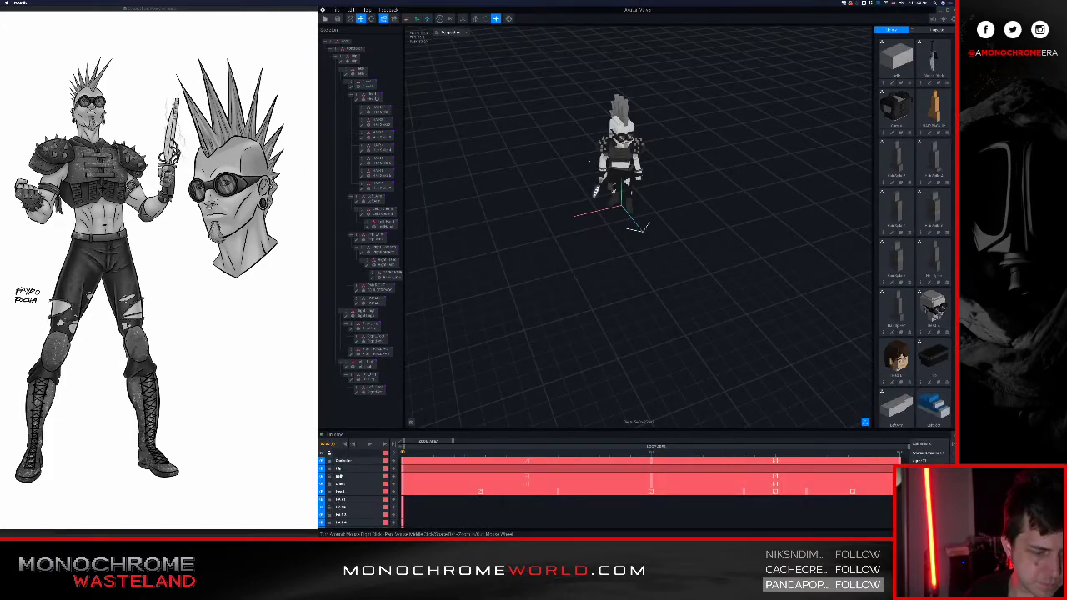
- Look through the keyboard shortcuts, the help page and the Light Control settings, closing each one after viewing it
{"action": "right_click_drag", "start_coordinate": [582, 223], "coordinate": [556, 138]}
{"action": "scroll", "coordinate": [572, 207], "scroll_direction": "up", "scroll_amount": 4}
{"action": "scroll", "coordinate": [555, 128], "scroll_direction": "up", "scroll_amount": 3}
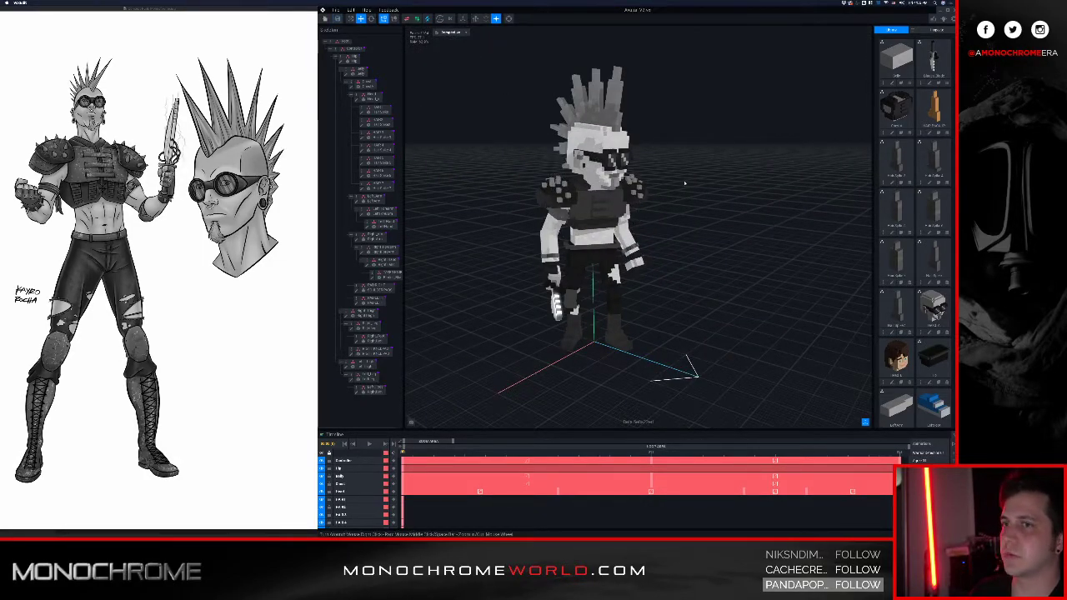
{"action": "left_click", "coordinate": [932, 18]}
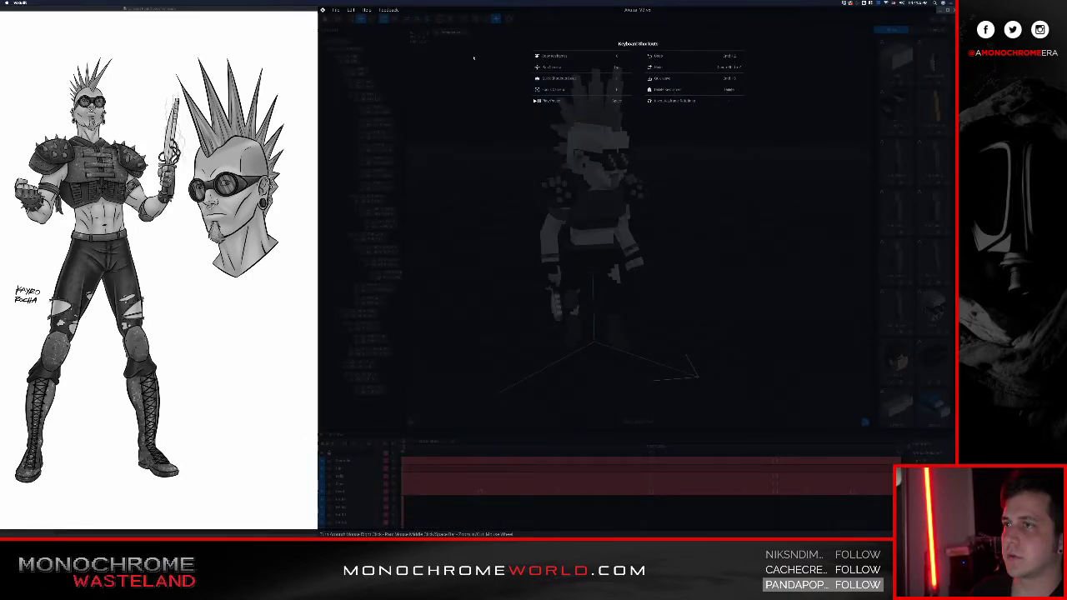
{"action": "left_click", "coordinate": [764, 55]}
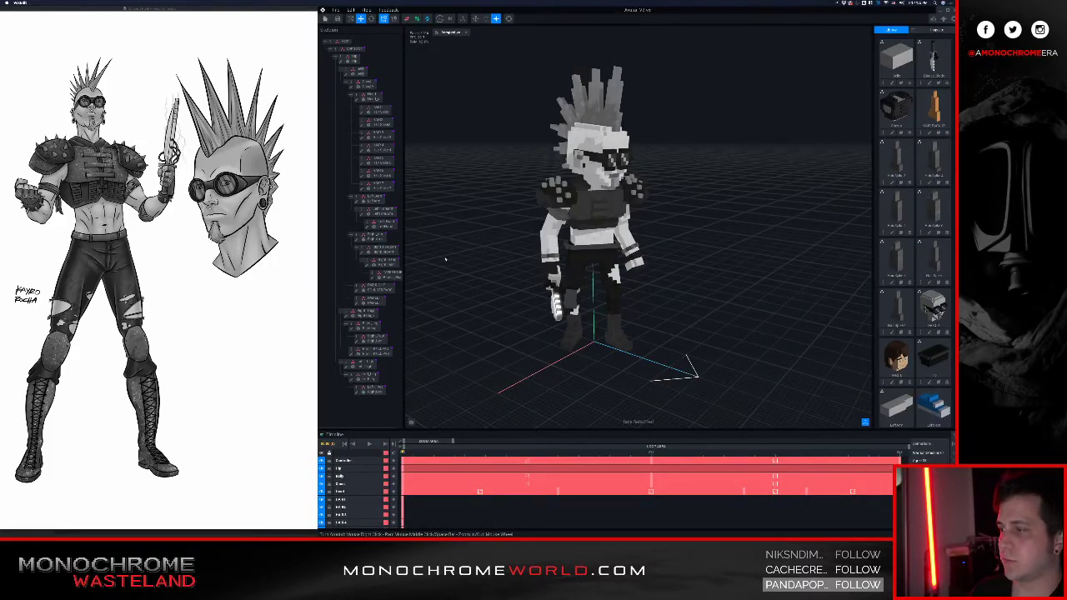
{"action": "left_click", "coordinate": [367, 10]}
{"action": "left_click", "coordinate": [491, 38]}
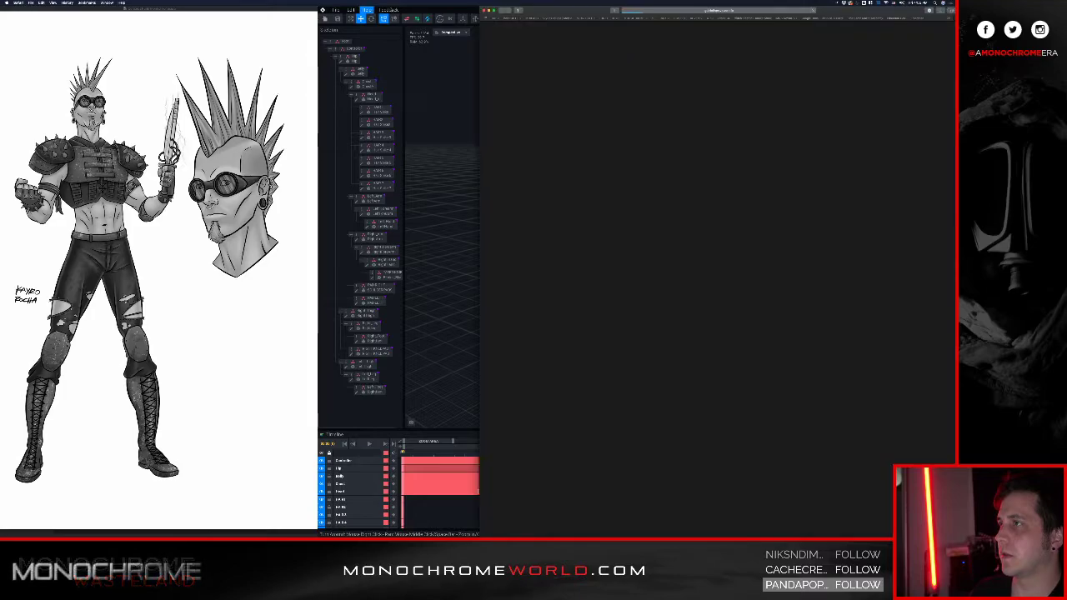
{"action": "left_click", "coordinate": [439, 70]}
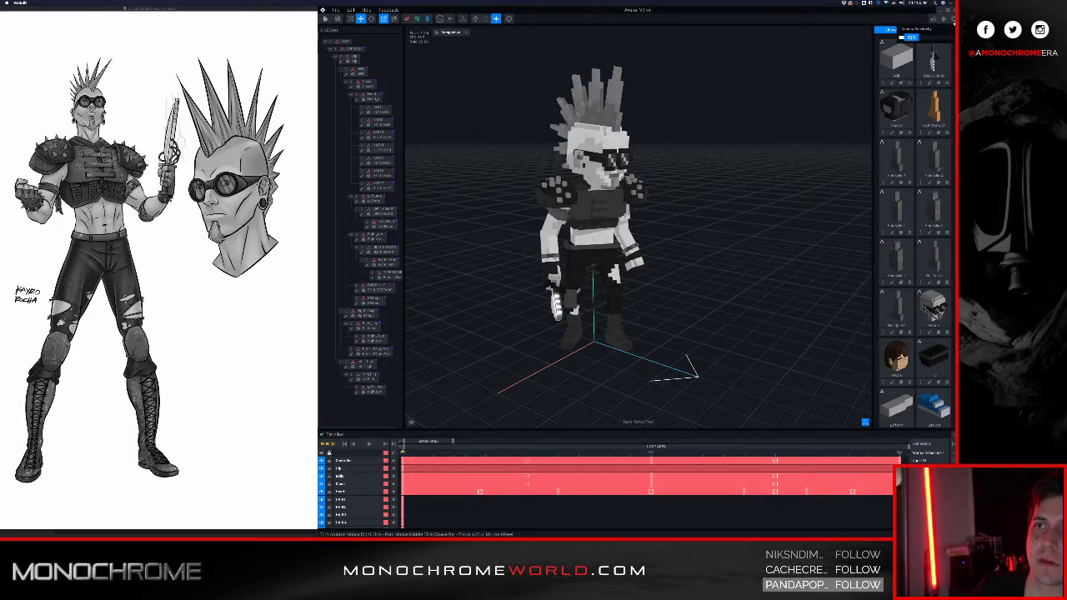
{"action": "left_click", "coordinate": [945, 18]}
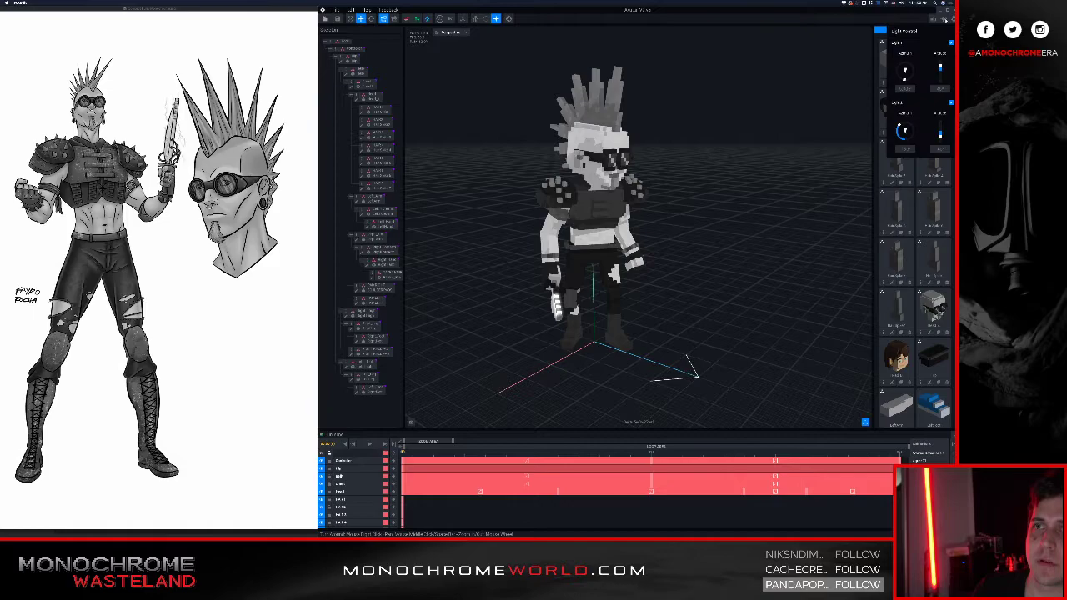
{"action": "left_click", "coordinate": [944, 19]}
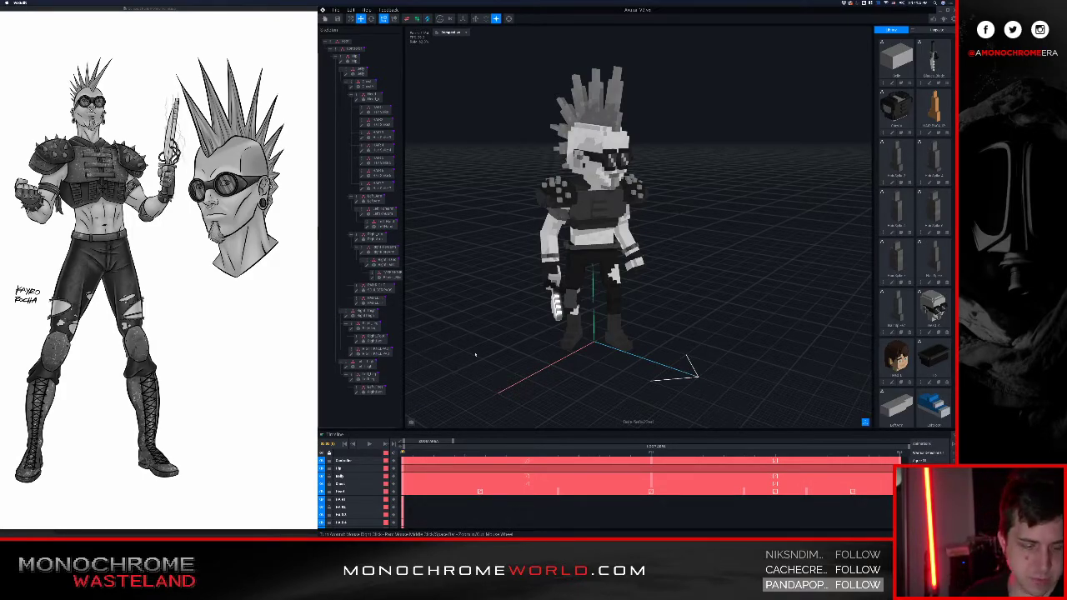
- Examine the assembled character from the front, back and sides, and compare the knee details of both legs
{"action": "scroll", "coordinate": [500, 332], "scroll_direction": "up", "scroll_amount": 5}
{"action": "middle_click_drag", "start_coordinate": [721, 200], "coordinate": [613, 313]}
{"action": "scroll", "coordinate": [611, 314], "scroll_direction": "down", "scroll_amount": 4}
{"action": "right_click_drag", "start_coordinate": [610, 313], "coordinate": [510, 292]}
{"action": "right_click_drag", "start_coordinate": [615, 290], "coordinate": [567, 292]}
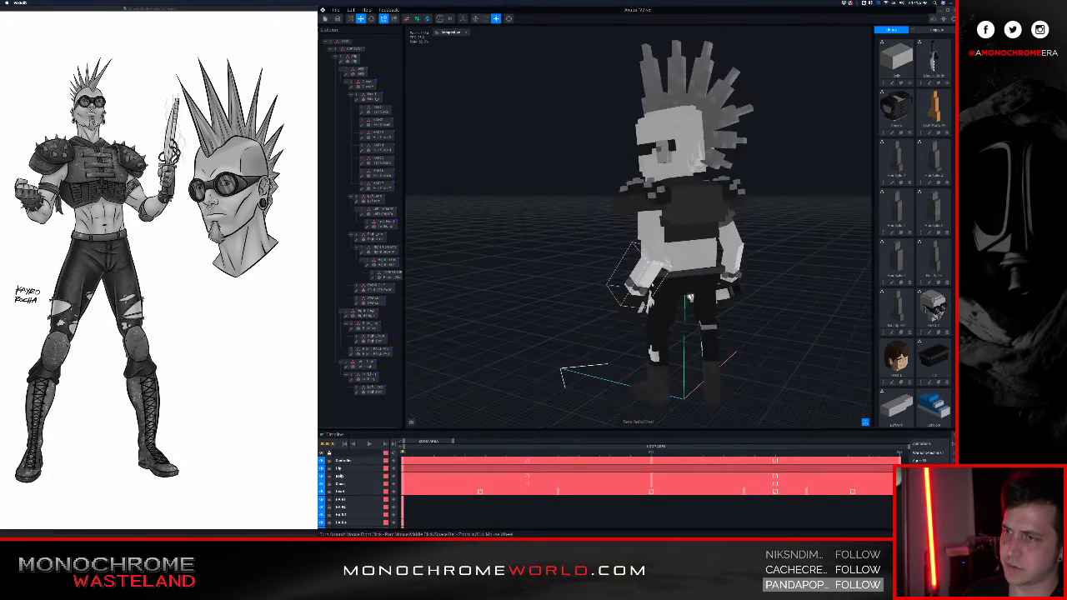
{"action": "middle_click_drag", "start_coordinate": [702, 299], "coordinate": [643, 290]}
{"action": "scroll", "coordinate": [643, 288], "scroll_direction": "down", "scroll_amount": 3}
{"action": "right_click_drag", "start_coordinate": [685, 253], "coordinate": [530, 260]}
{"action": "scroll", "coordinate": [664, 262], "scroll_direction": "up", "scroll_amount": 3}
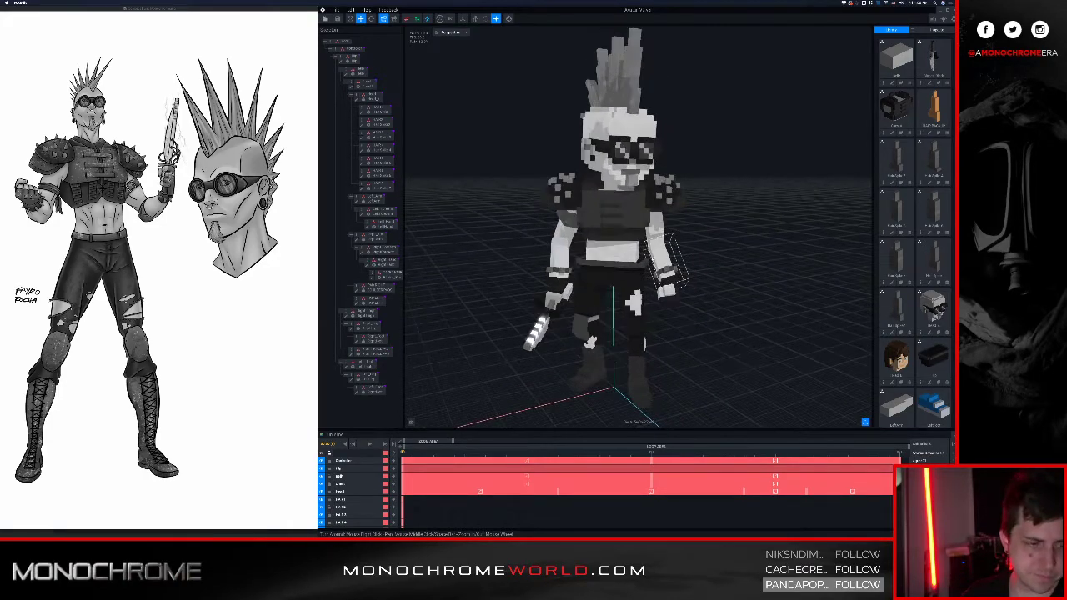
{"action": "right_click_drag", "start_coordinate": [647, 259], "coordinate": [577, 306]}
{"action": "scroll", "coordinate": [595, 269], "scroll_direction": "up", "scroll_amount": 5}
{"action": "scroll", "coordinate": [551, 268], "scroll_direction": "down", "scroll_amount": 6}
{"action": "scroll", "coordinate": [554, 275], "scroll_direction": "up", "scroll_amount": 2}
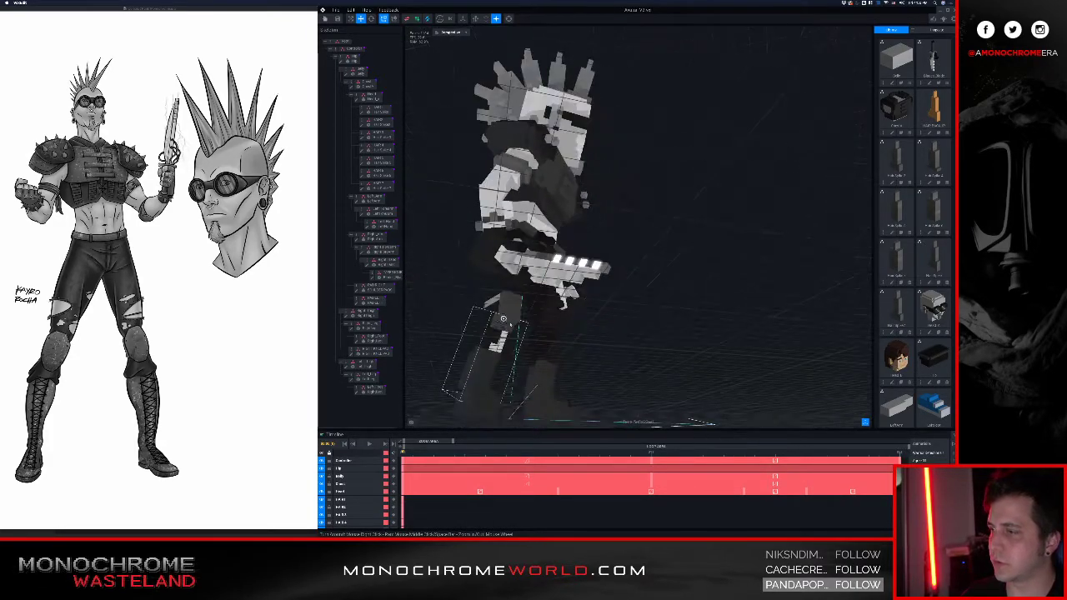
{"action": "scroll", "coordinate": [577, 312], "scroll_direction": "up", "scroll_amount": 5}
{"action": "middle_click_drag", "start_coordinate": [668, 342], "coordinate": [562, 252]}
{"action": "right_click_drag", "start_coordinate": [562, 253], "coordinate": [585, 262]}
{"action": "middle_click_drag", "start_coordinate": [585, 262], "coordinate": [612, 283]}
{"action": "scroll", "coordinate": [613, 205], "scroll_direction": "down", "scroll_amount": 2}
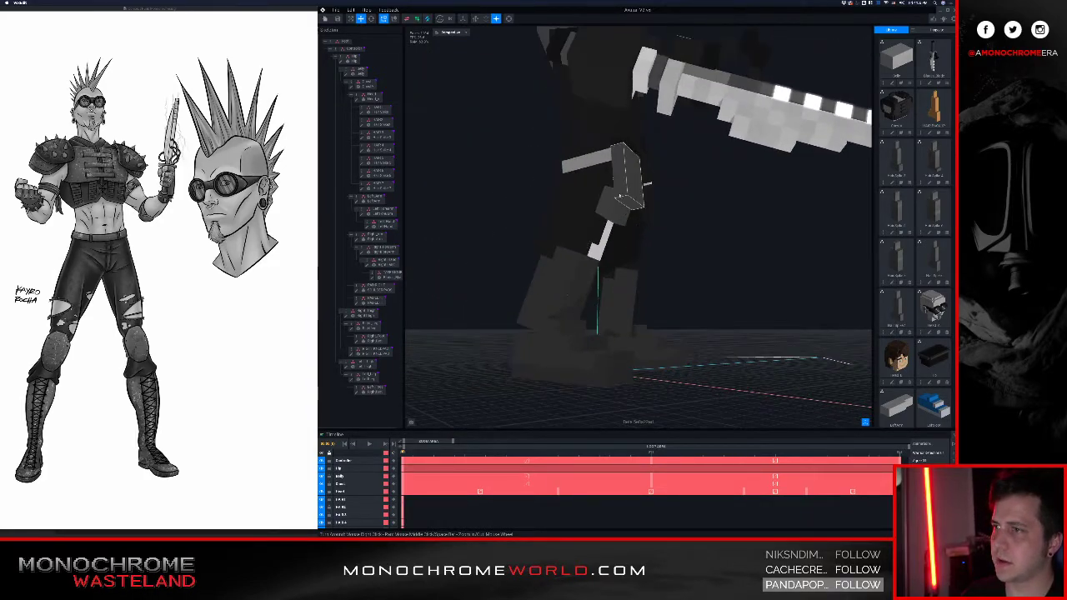
- Open the right thigh's voxel model to reference its light grey strap colour, and return to the animator
{"action": "right_click_drag", "start_coordinate": [631, 185], "coordinate": [624, 221]}
{"action": "scroll", "coordinate": [621, 170], "scroll_direction": "up", "scroll_amount": 4}
{"action": "right_click_drag", "start_coordinate": [621, 170], "coordinate": [650, 165]}
{"action": "left_click", "coordinate": [364, 313]}
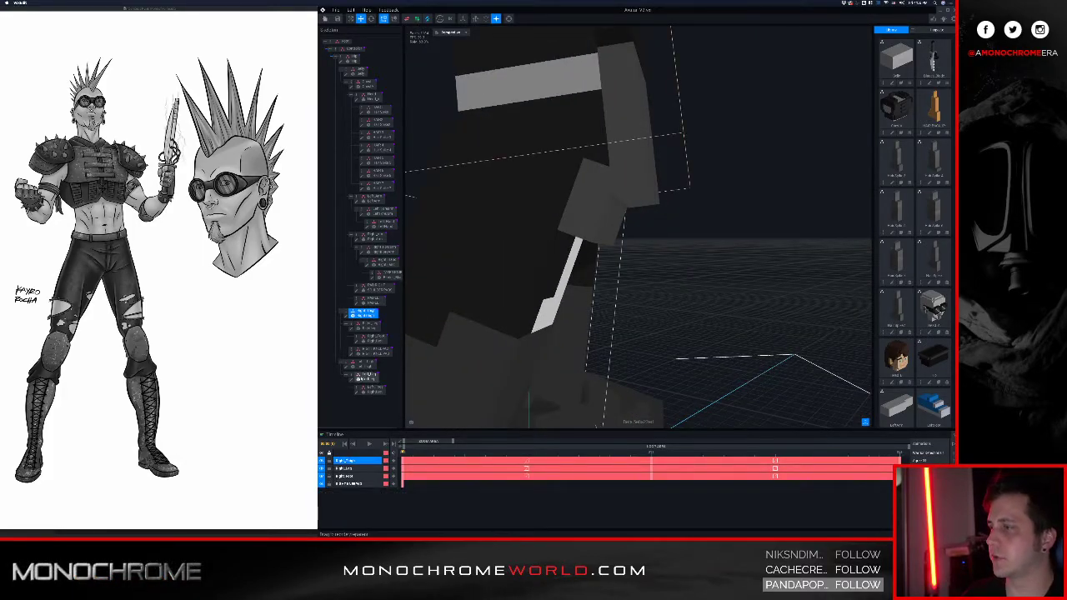
{"action": "left_click", "coordinate": [347, 316]}
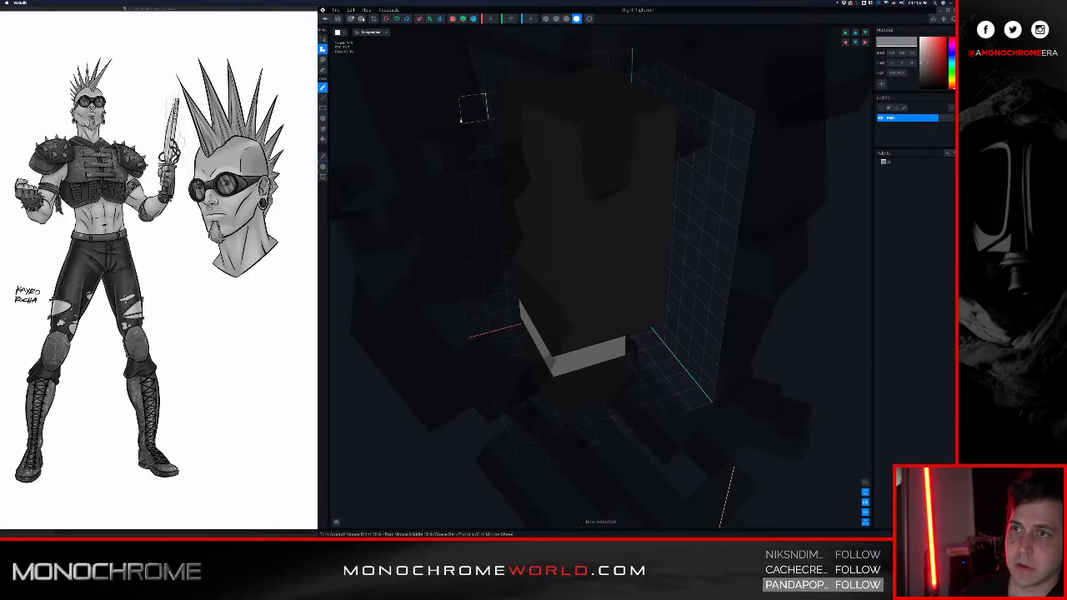
{"action": "left_click", "coordinate": [326, 18]}
{"action": "left_click", "coordinate": [595, 160]}
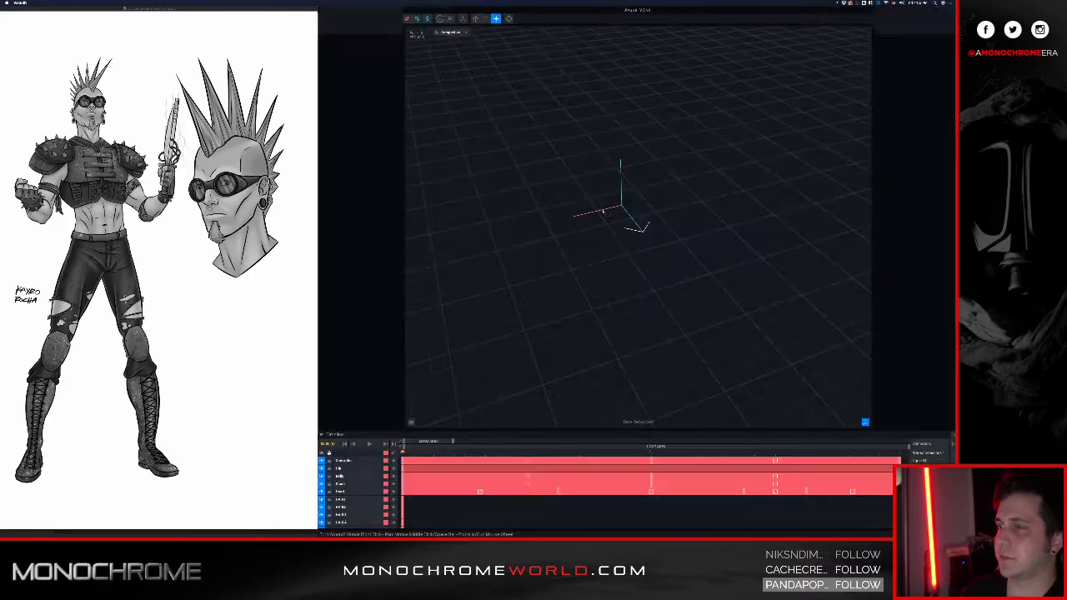
- Select the right lower leg on the character and open its voxel model for editing
{"action": "right_click_drag", "start_coordinate": [599, 210], "coordinate": [618, 192]}
{"action": "scroll", "coordinate": [644, 163], "scroll_direction": "up", "scroll_amount": 5}
{"action": "right_click_drag", "start_coordinate": [685, 169], "coordinate": [653, 170]}
{"action": "scroll", "coordinate": [653, 169], "scroll_direction": "up", "scroll_amount": 5}
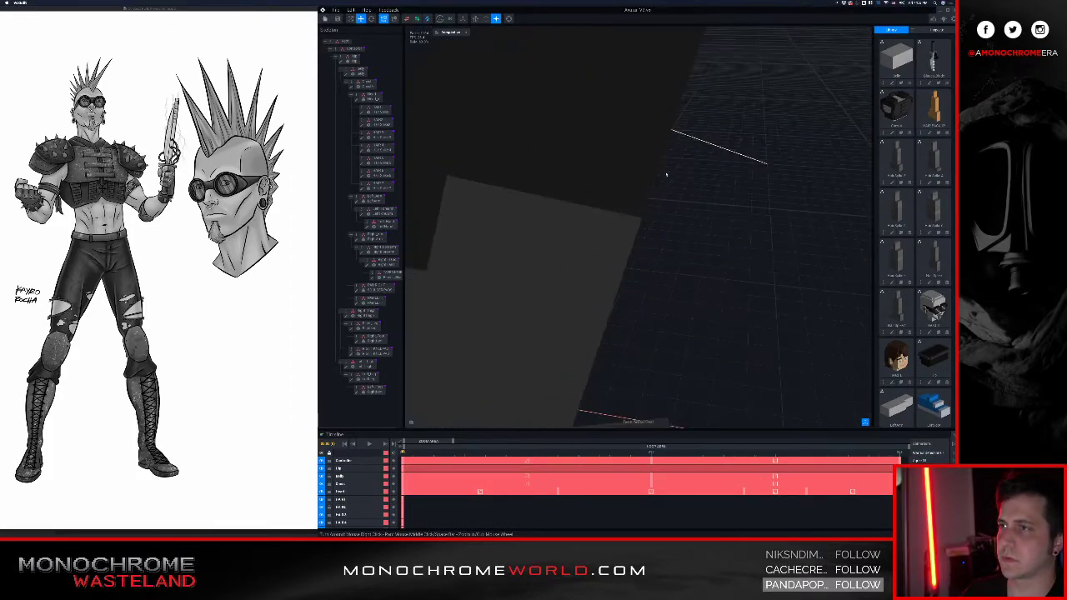
{"action": "scroll", "coordinate": [666, 173], "scroll_direction": "down", "scroll_amount": 5}
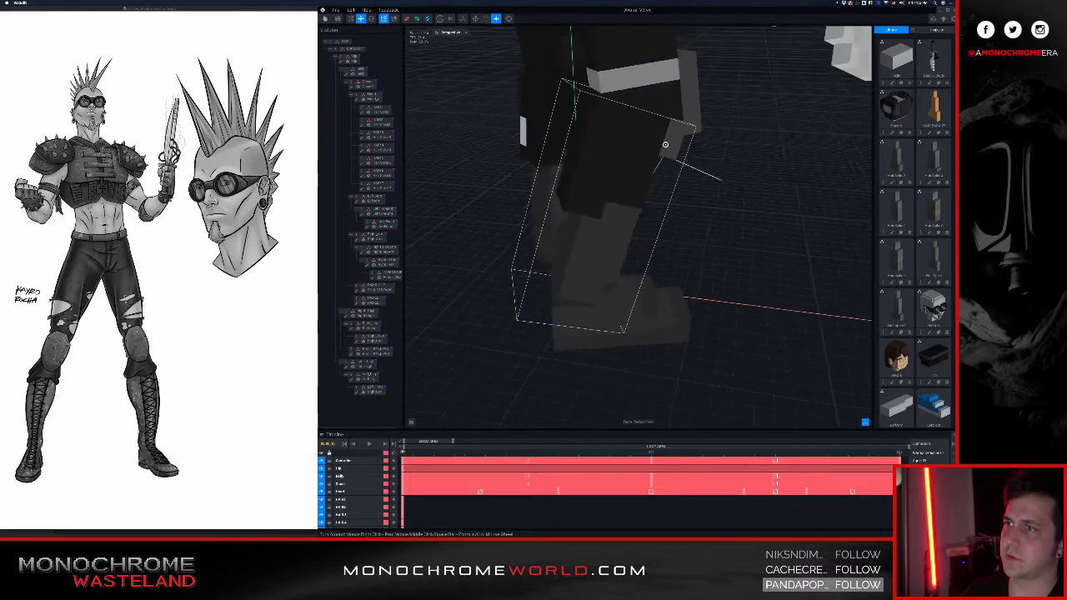
{"action": "right_click_drag", "start_coordinate": [665, 144], "coordinate": [579, 157]}
{"action": "left_click", "coordinate": [574, 159]}
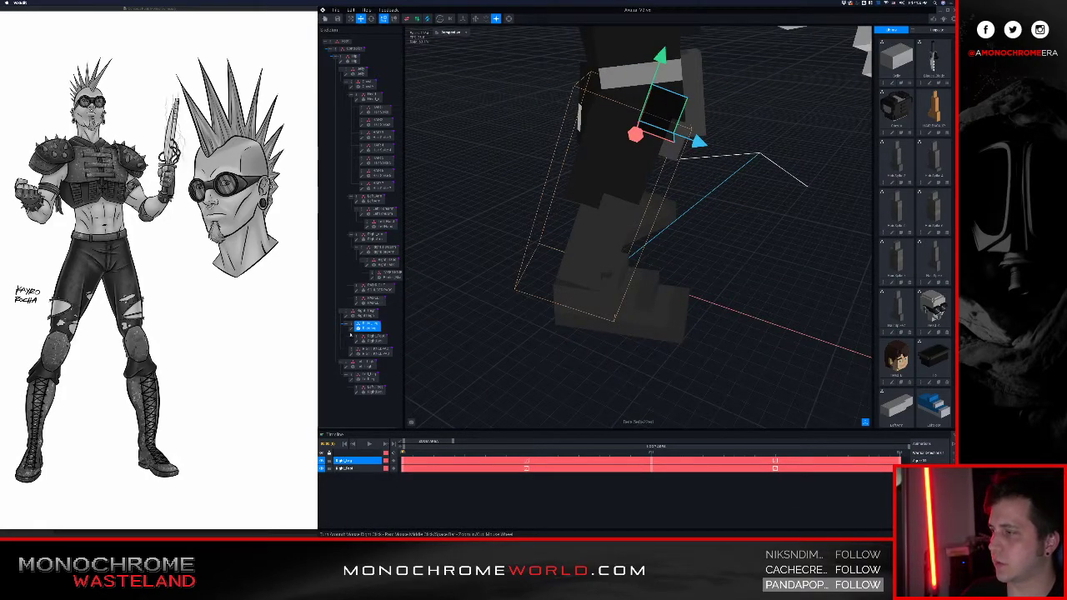
{"action": "left_click", "coordinate": [351, 330]}
{"action": "right_click_drag", "start_coordinate": [588, 243], "coordinate": [564, 231]}
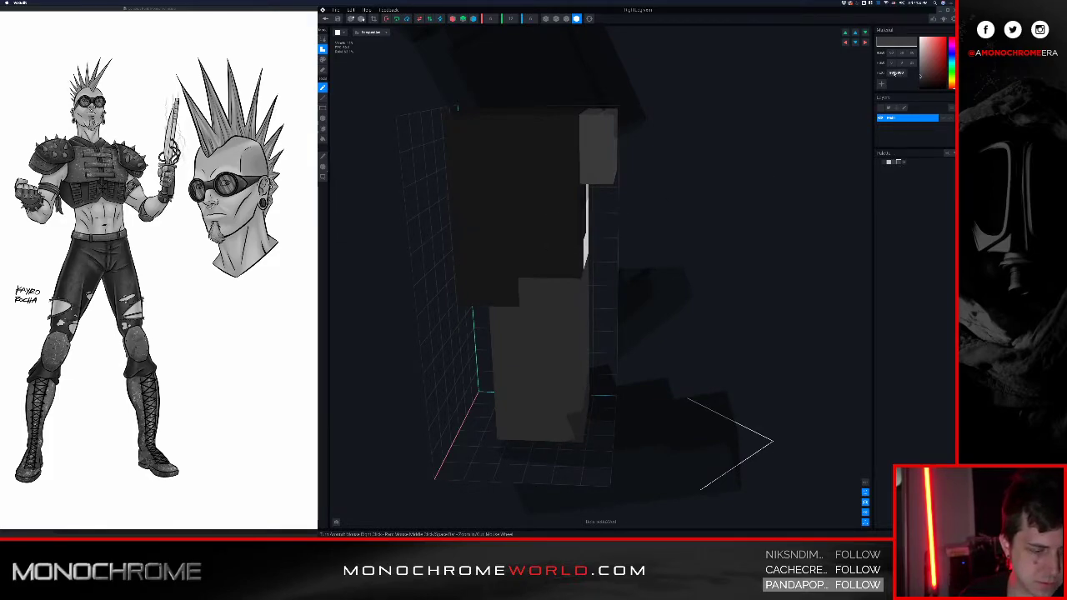
- Paint a light grey strap around the sides and back of the right lower leg at knee-pad height, save and return to the animator
{"action": "right_click_drag", "start_coordinate": [598, 163], "coordinate": [557, 169]}
{"action": "key", "text": "p"}
{"action": "left_click_drag", "start_coordinate": [553, 168], "coordinate": [460, 170]}
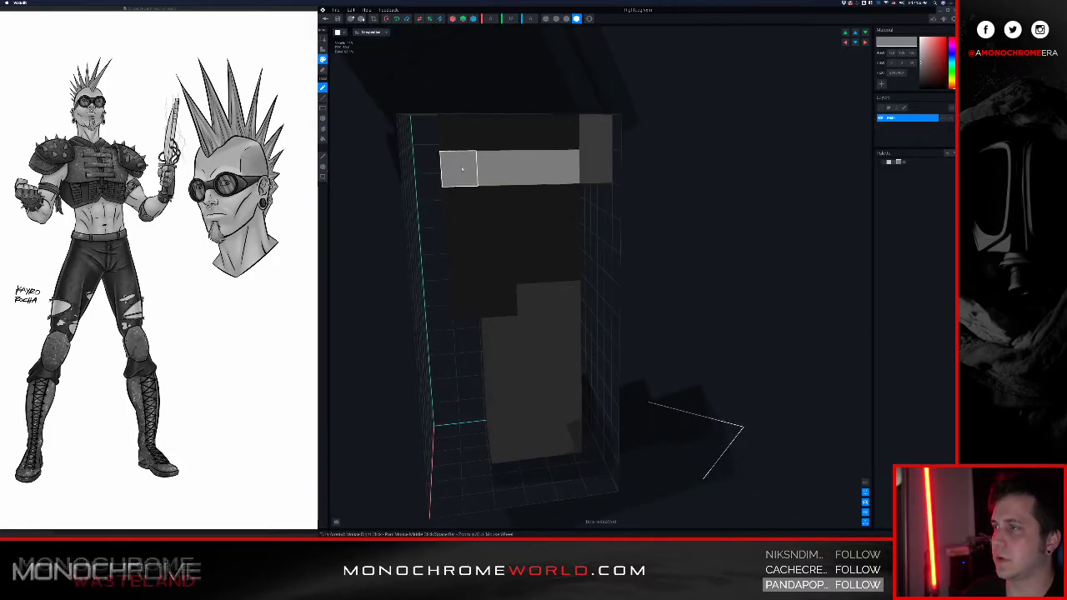
{"action": "right_click_drag", "start_coordinate": [466, 170], "coordinate": [521, 171]}
{"action": "left_click_drag", "start_coordinate": [452, 171], "coordinate": [375, 174]}
{"action": "right_click_drag", "start_coordinate": [360, 175], "coordinate": [457, 188]}
{"action": "left_click_drag", "start_coordinate": [443, 190], "coordinate": [530, 184]}
{"action": "right_click_drag", "start_coordinate": [530, 183], "coordinate": [517, 183]}
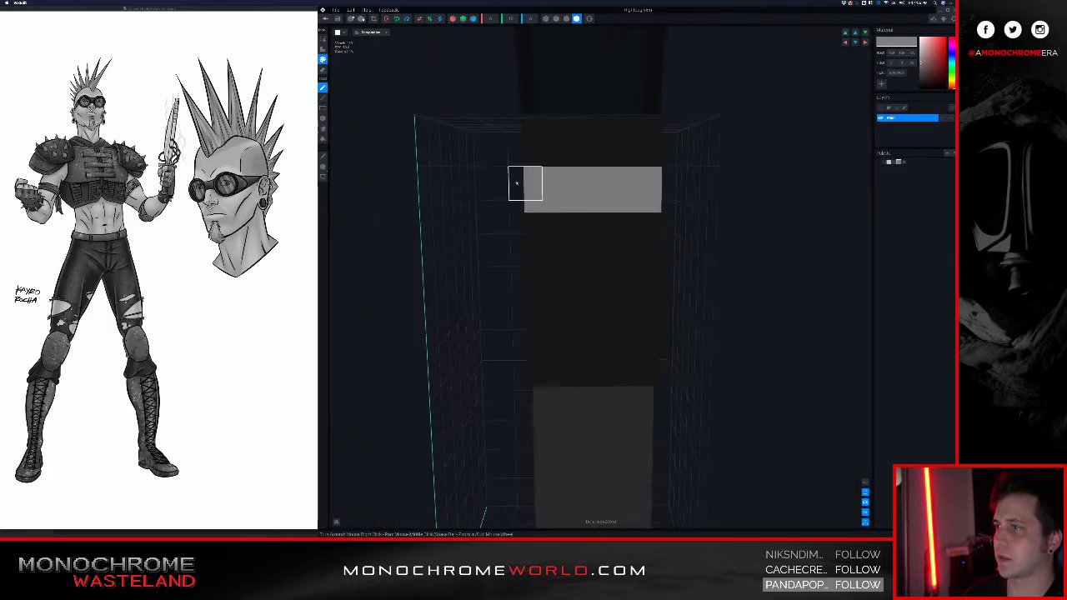
{"action": "scroll", "coordinate": [575, 176], "scroll_direction": "down", "scroll_amount": 4}
{"action": "right_click_drag", "start_coordinate": [586, 176], "coordinate": [591, 177]}
{"action": "scroll", "coordinate": [588, 177], "scroll_direction": "down", "scroll_amount": 3}
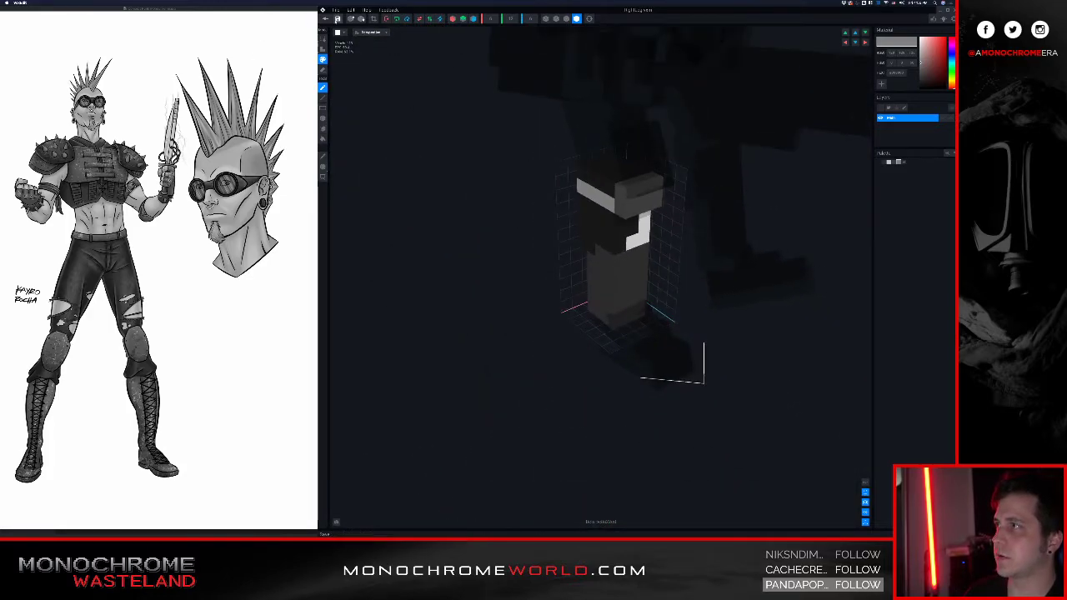
{"action": "left_click", "coordinate": [326, 18]}
{"action": "left_click", "coordinate": [592, 159]}
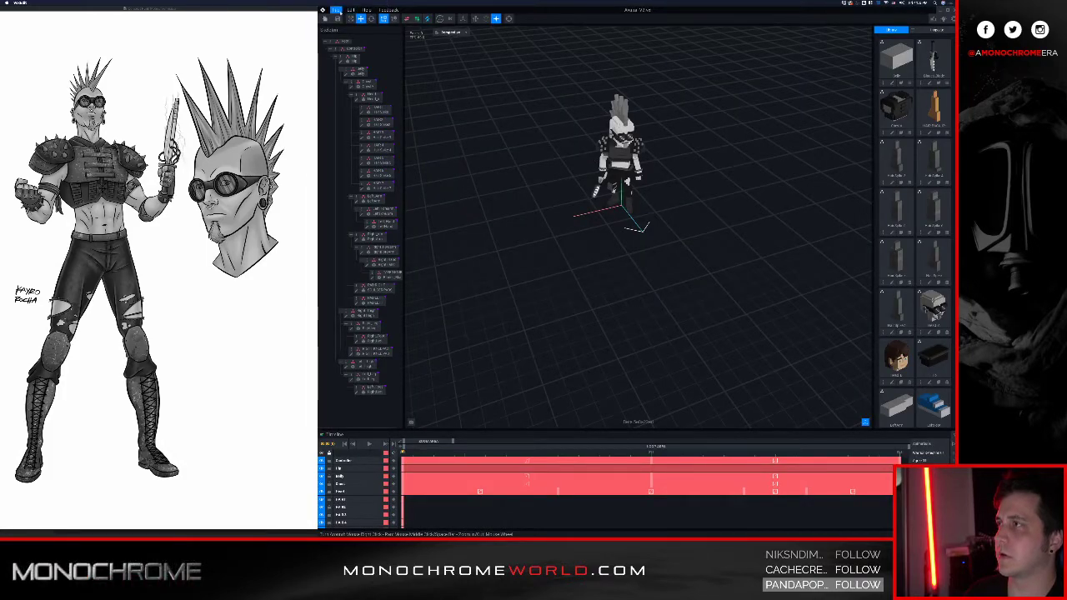
- Set the theme's background colour to white (fff) in the preferences, and save and confirm the theme change
{"action": "left_click", "coordinate": [339, 11]}
{"action": "left_click", "coordinate": [354, 18]}
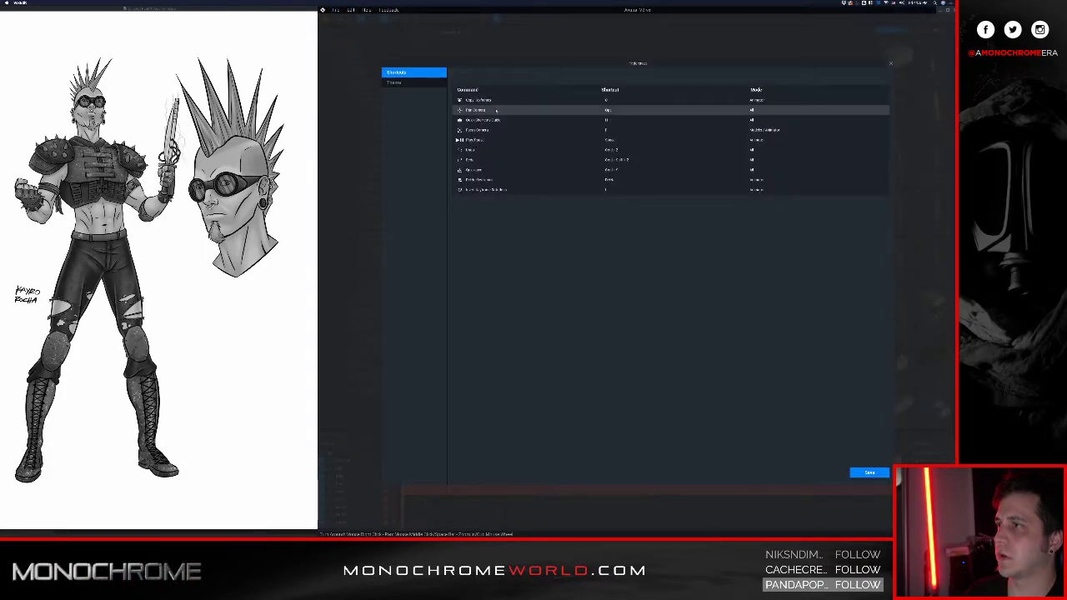
{"action": "left_click", "coordinate": [408, 83]}
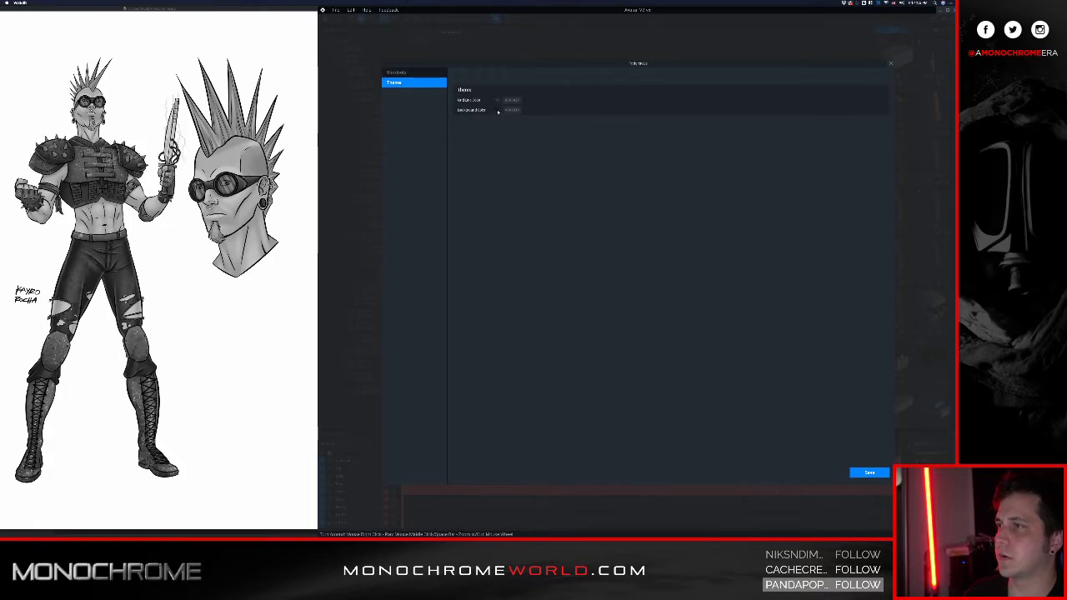
{"action": "left_click_drag", "start_coordinate": [504, 110], "coordinate": [521, 111]}
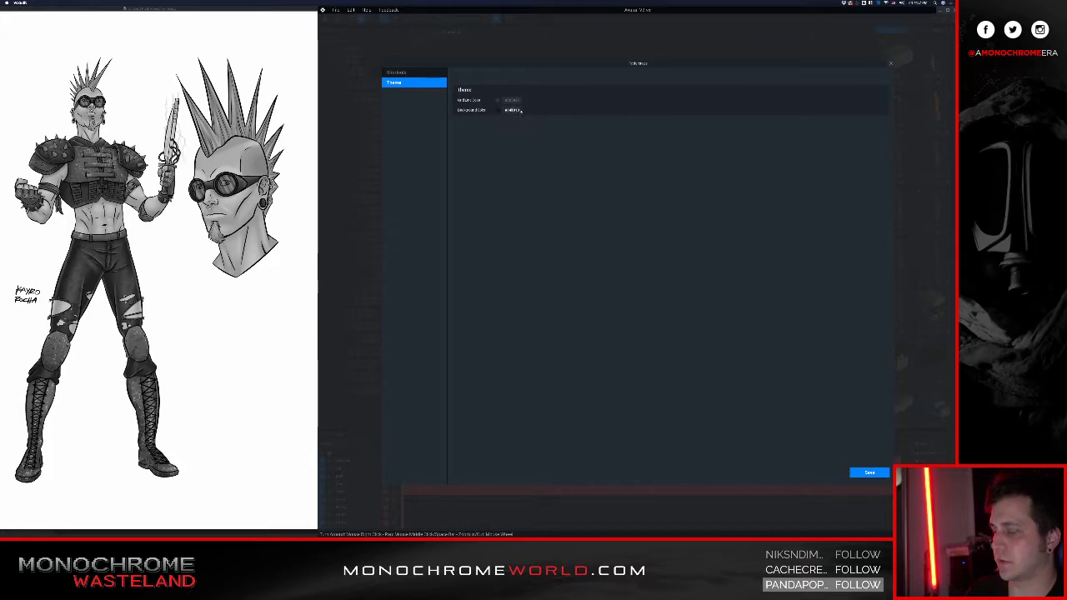
{"action": "type", "text": "fff"}
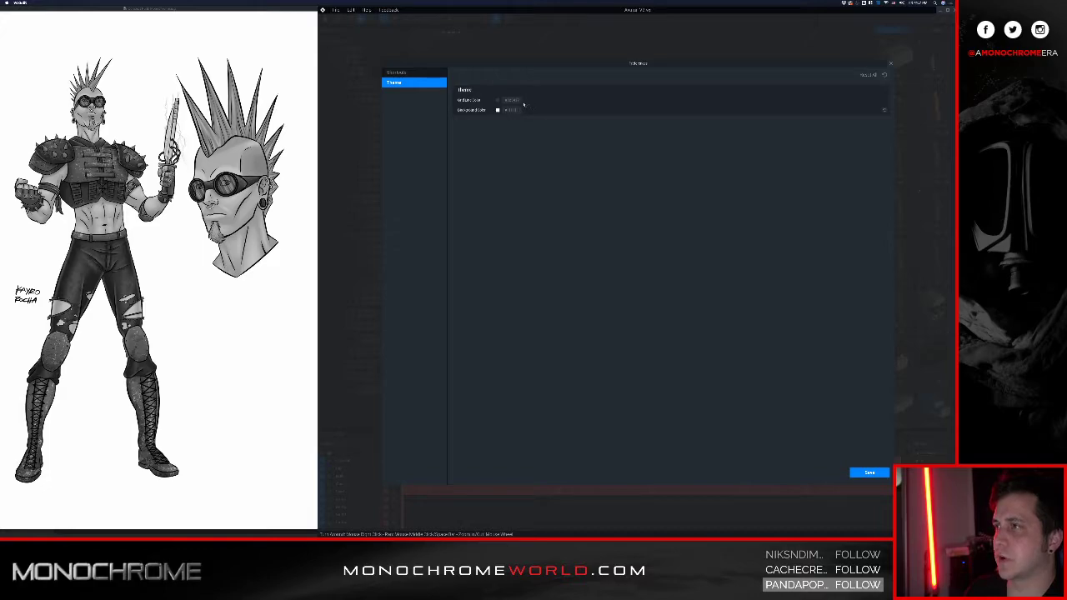
{"action": "left_click", "coordinate": [875, 473]}
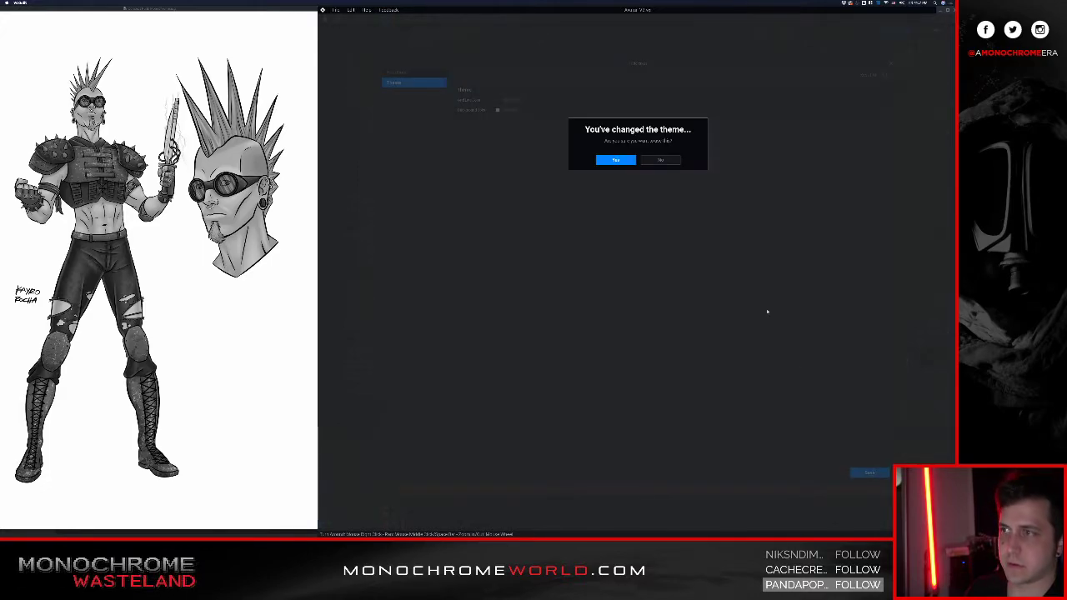
{"action": "left_click", "coordinate": [614, 159]}
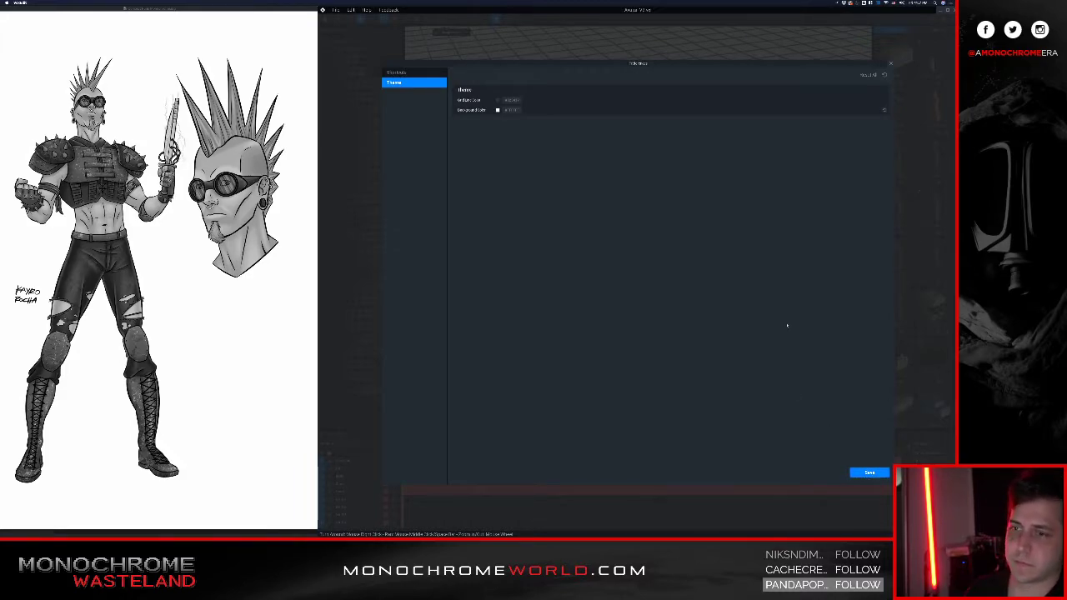
{"action": "left_click", "coordinate": [891, 63]}
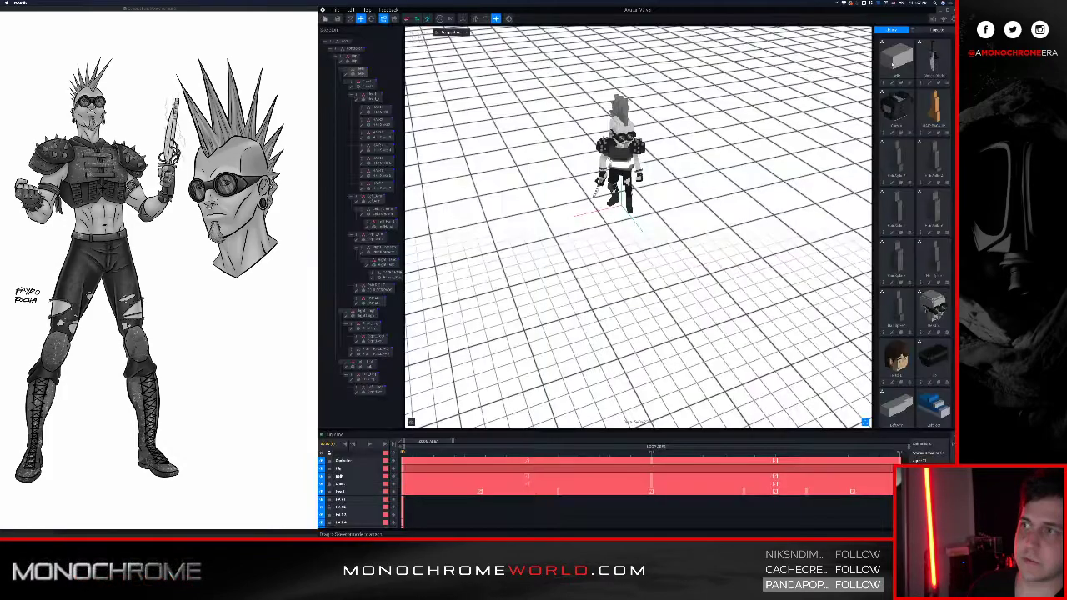
- Open the belly's voxel model for editing and change its main skin colour to a darker grey
{"action": "right_click_drag", "start_coordinate": [622, 168], "coordinate": [625, 171]}
{"action": "scroll", "coordinate": [625, 172], "scroll_direction": "up", "scroll_amount": 5}
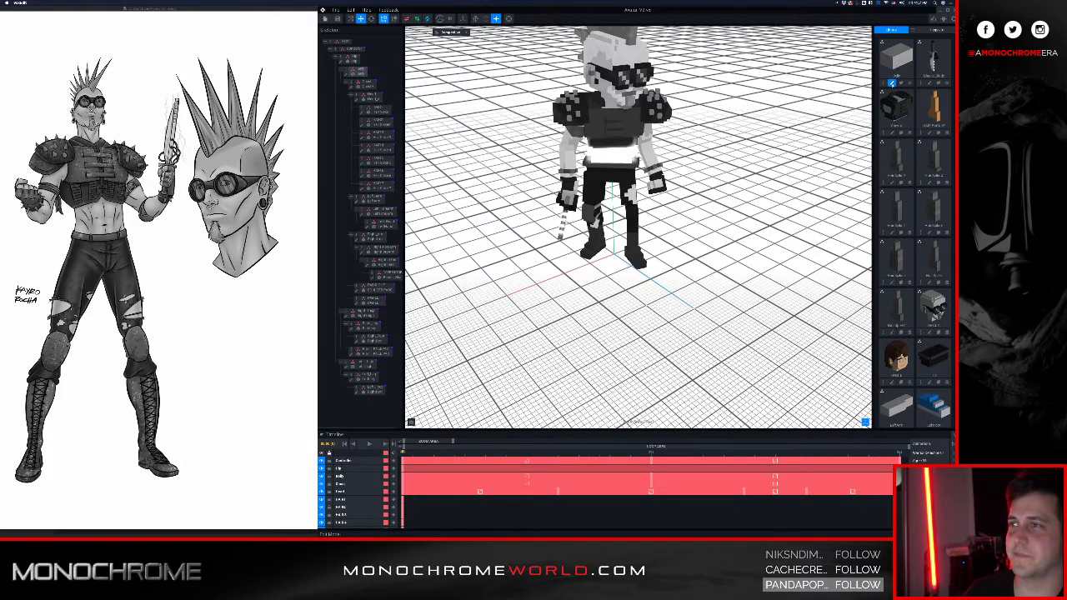
{"action": "left_click", "coordinate": [892, 83]}
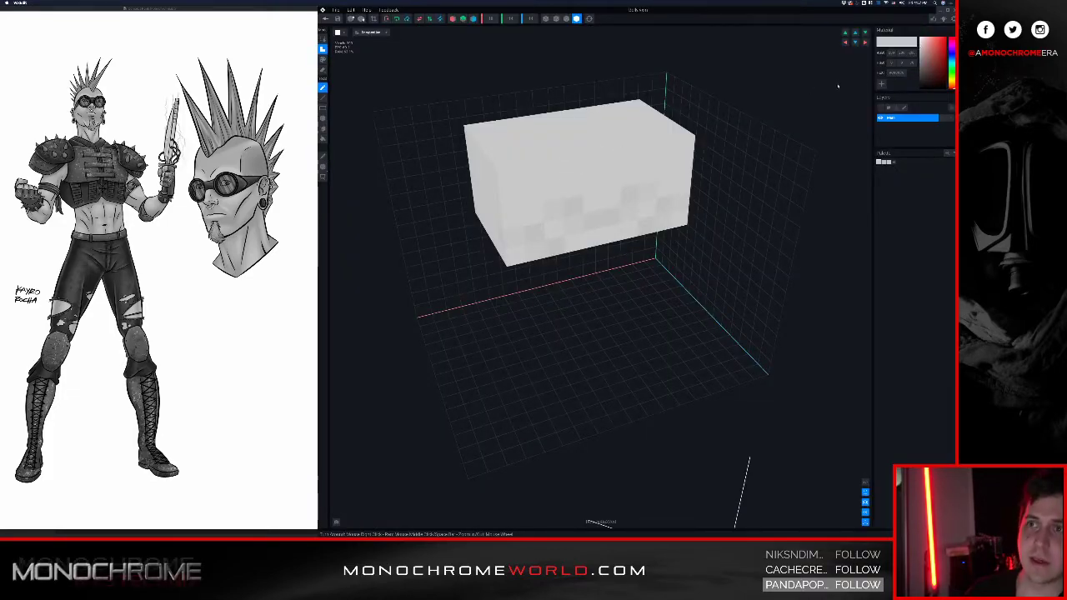
{"action": "left_click", "coordinate": [922, 57]}
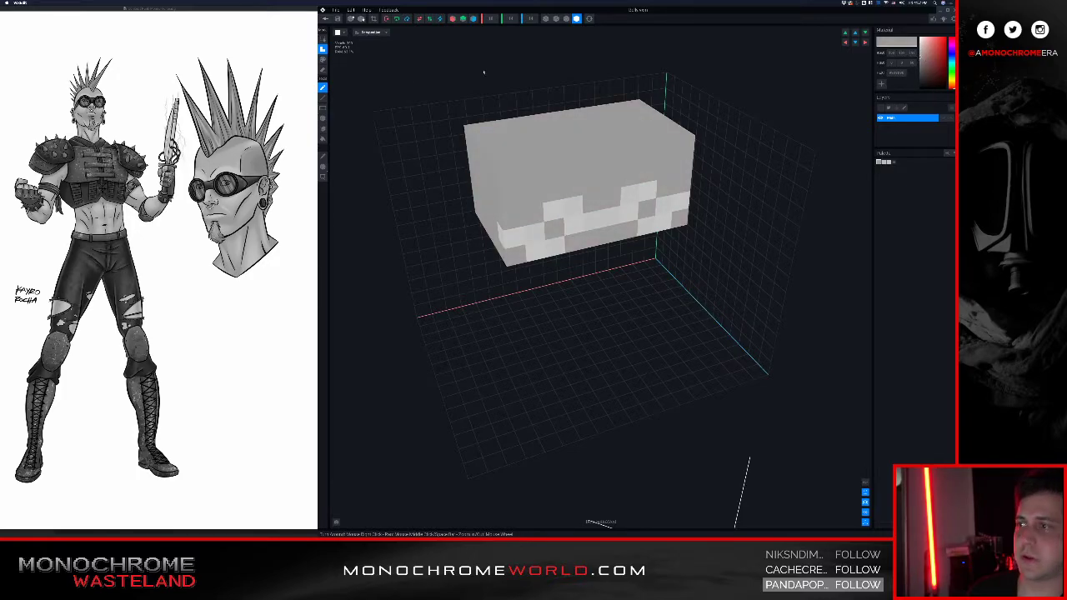
- Undo the last colour edit on the belly, save the model and return to the animator
{"action": "key", "text": "super+z"}
{"action": "left_click", "coordinate": [325, 18]}
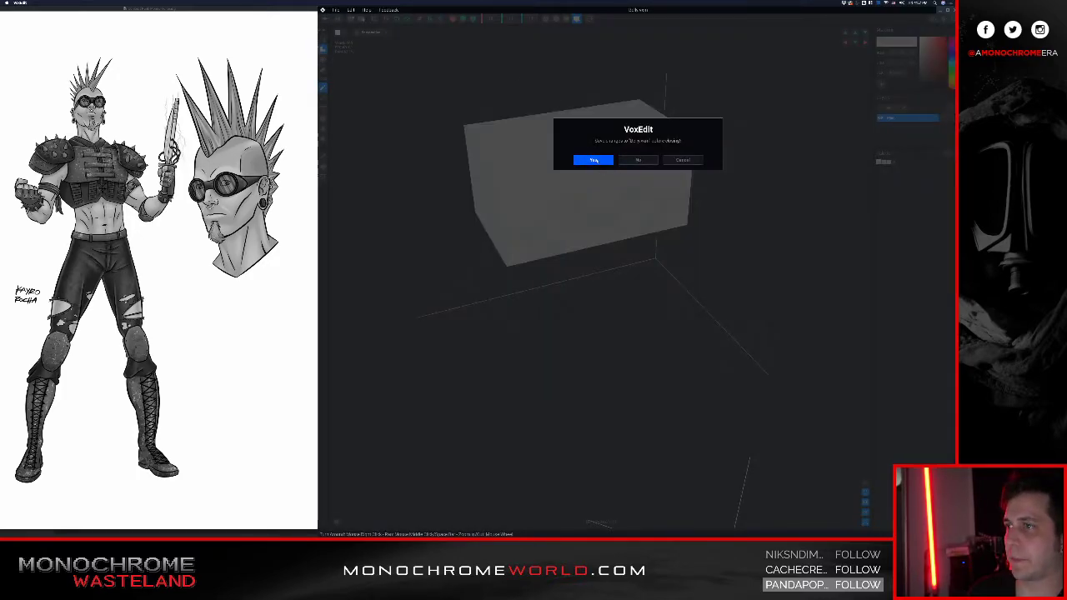
{"action": "left_click", "coordinate": [593, 160]}
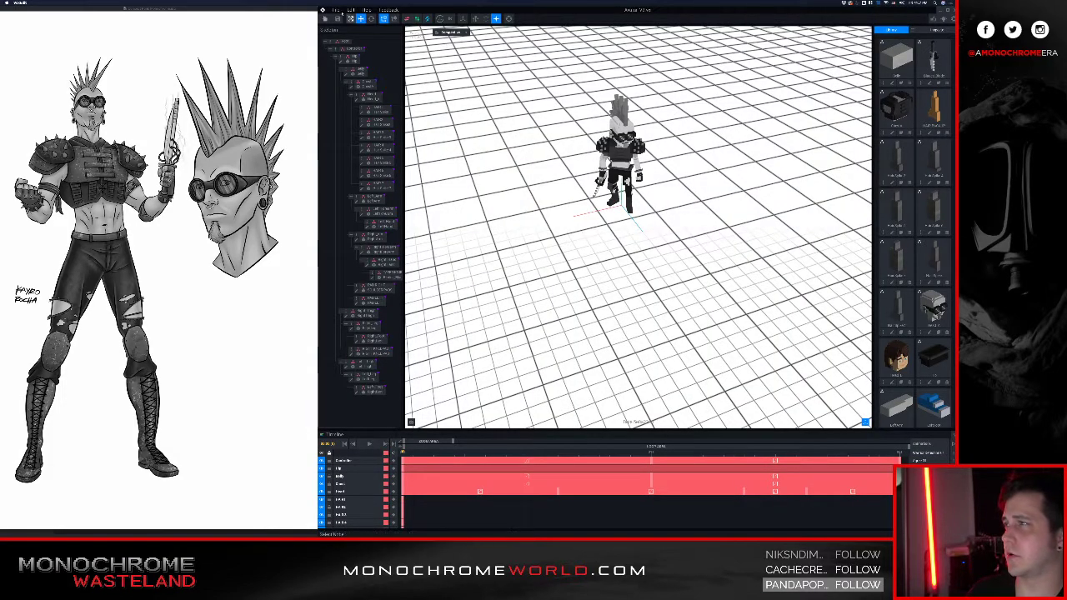
- Set the theme's background colour to a mid grey in the preferences, and save and confirm the theme change
{"action": "left_click", "coordinate": [335, 10]}
{"action": "left_click", "coordinate": [350, 17]}
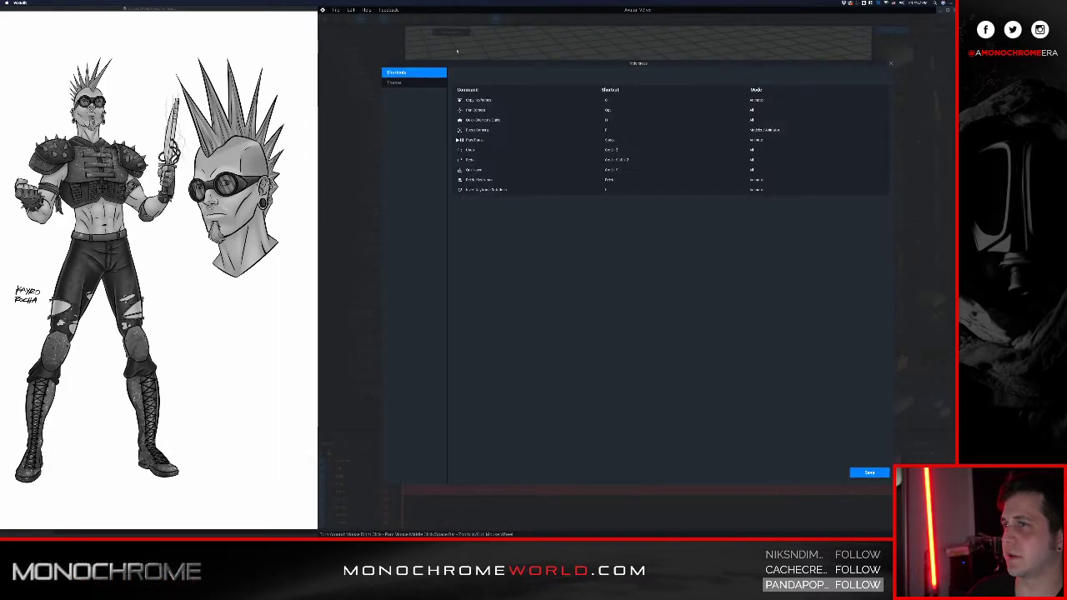
{"action": "left_click", "coordinate": [400, 83]}
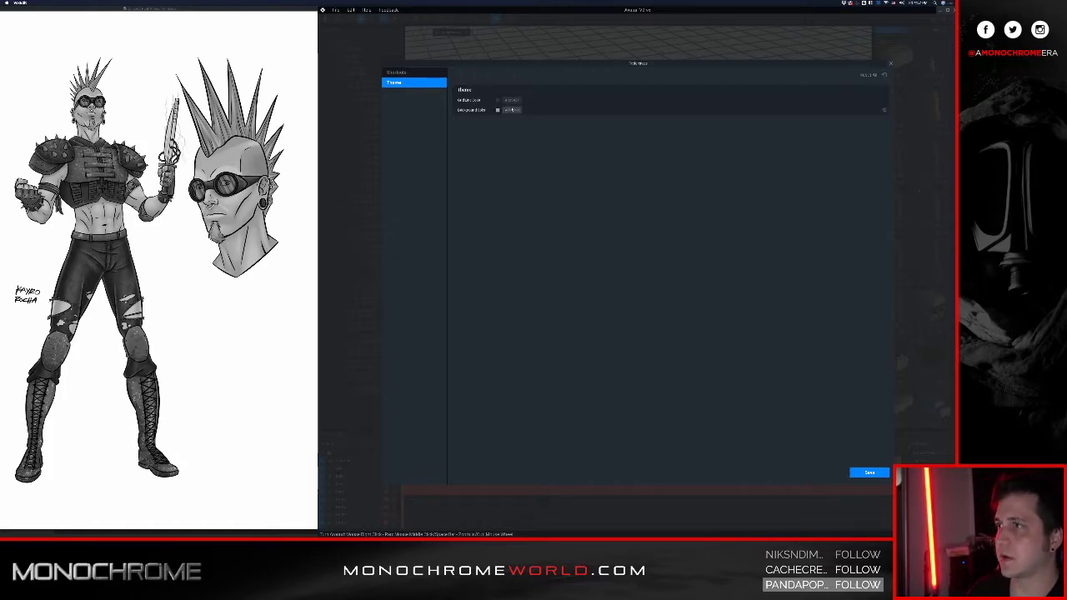
{"action": "left_click", "coordinate": [869, 472]}
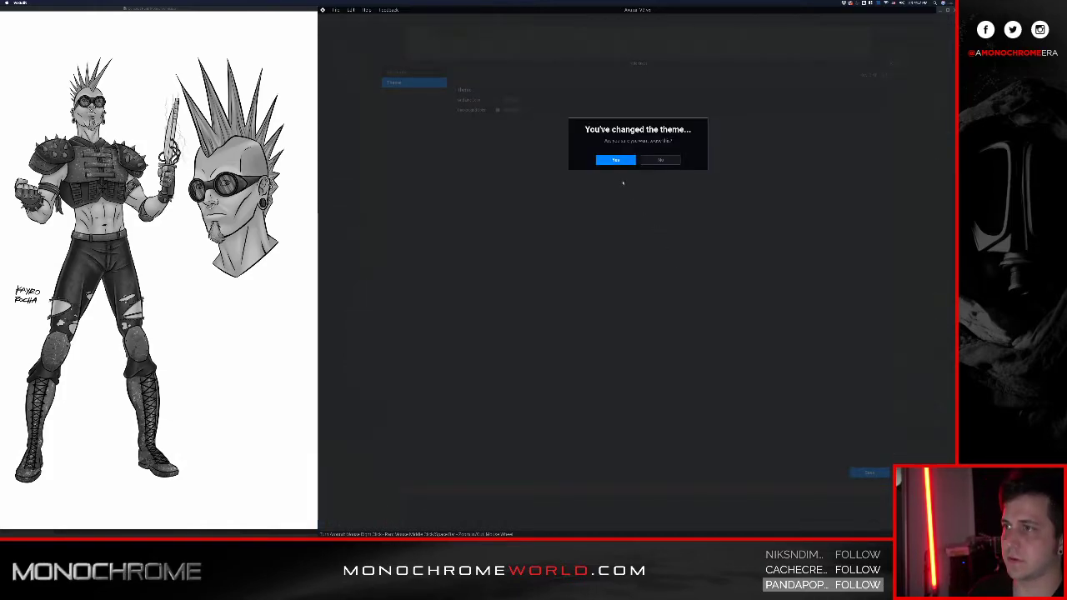
{"action": "left_click", "coordinate": [615, 161]}
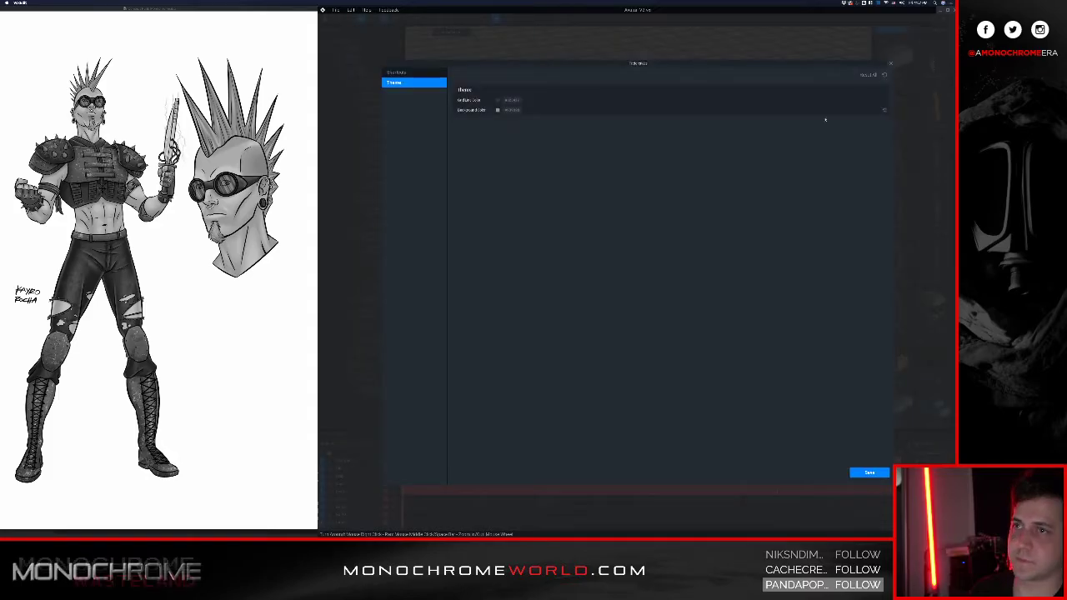
{"action": "left_click", "coordinate": [890, 63]}
- Examine the whole character from the front and side against the viewport background
{"action": "right_click_drag", "start_coordinate": [605, 169], "coordinate": [550, 156]}
{"action": "scroll", "coordinate": [624, 152], "scroll_direction": "up", "scroll_amount": 5}
{"action": "scroll", "coordinate": [641, 164], "scroll_direction": "up", "scroll_amount": 5}
{"action": "scroll", "coordinate": [638, 170], "scroll_direction": "down", "scroll_amount": 5}
{"action": "right_click_drag", "start_coordinate": [641, 172], "coordinate": [617, 200]}
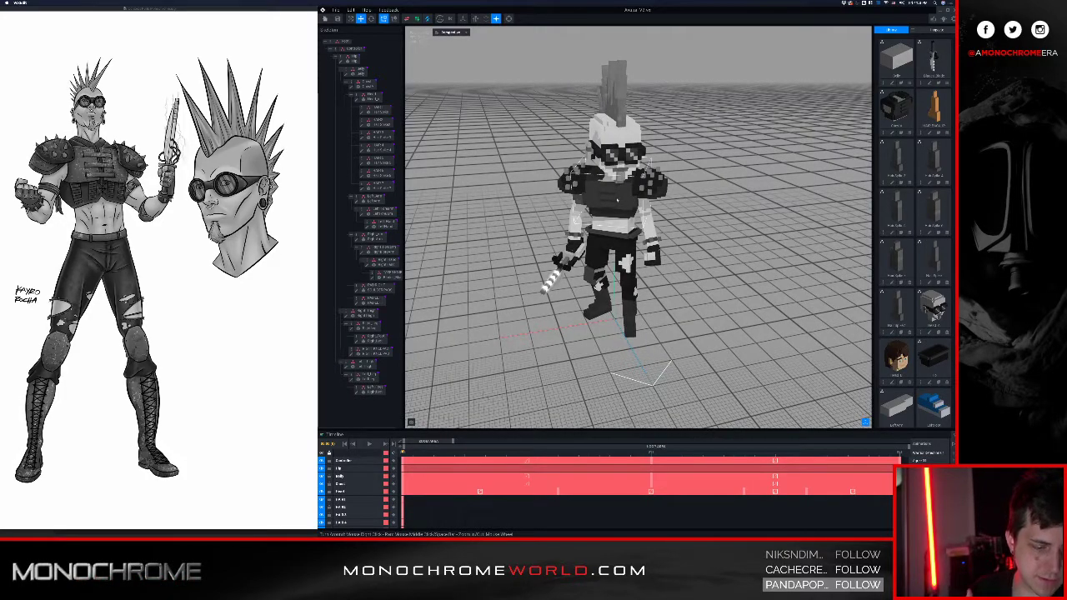
{"action": "right_click_drag", "start_coordinate": [614, 200], "coordinate": [638, 218]}
{"action": "scroll", "coordinate": [637, 182], "scroll_direction": "up", "scroll_amount": 2}
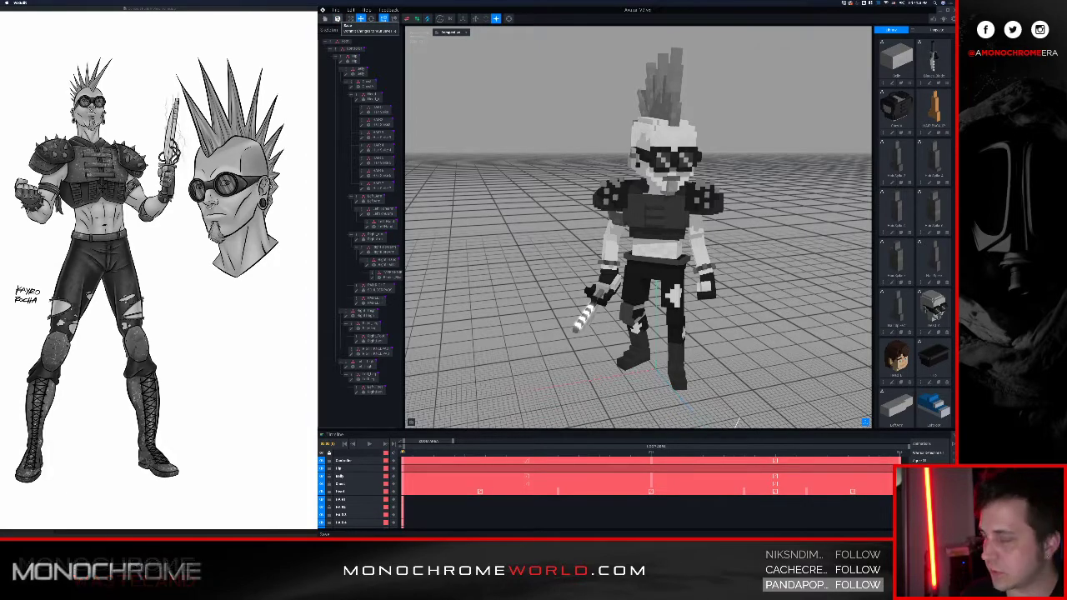
{"action": "scroll", "coordinate": [463, 114], "scroll_direction": "up", "scroll_amount": 2}
{"action": "middle_click_drag", "start_coordinate": [647, 208], "coordinate": [637, 205]}
{"action": "scroll", "coordinate": [638, 205], "scroll_direction": "down", "scroll_amount": 2}
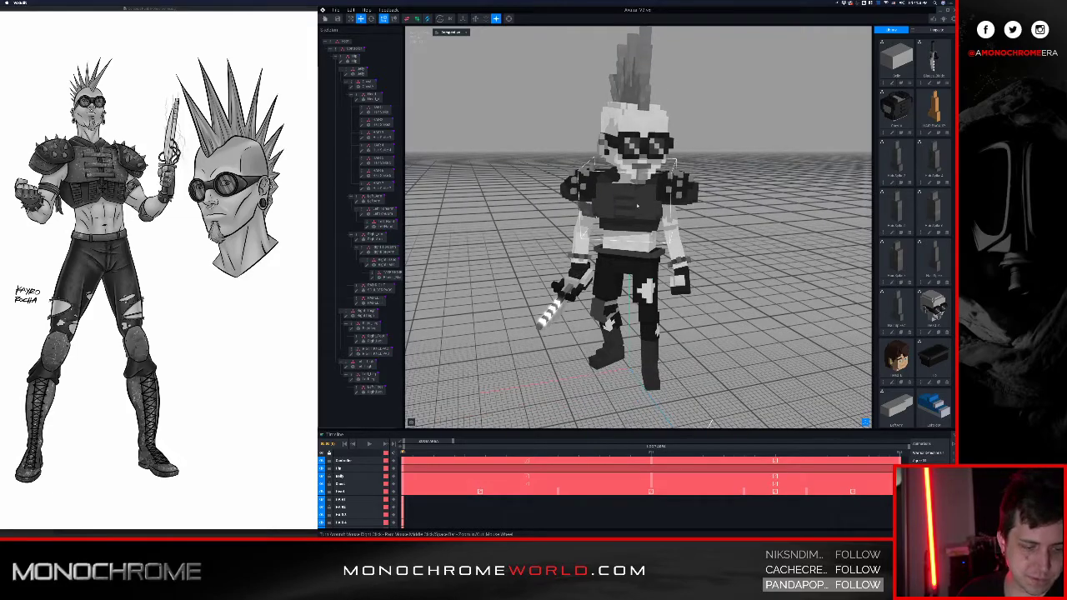
{"action": "right_click_drag", "start_coordinate": [638, 205], "coordinate": [659, 188]}
- Open the right thigh's voxel model to examine its light grey strap, and save and return to the animator
{"action": "left_click", "coordinate": [670, 176]}
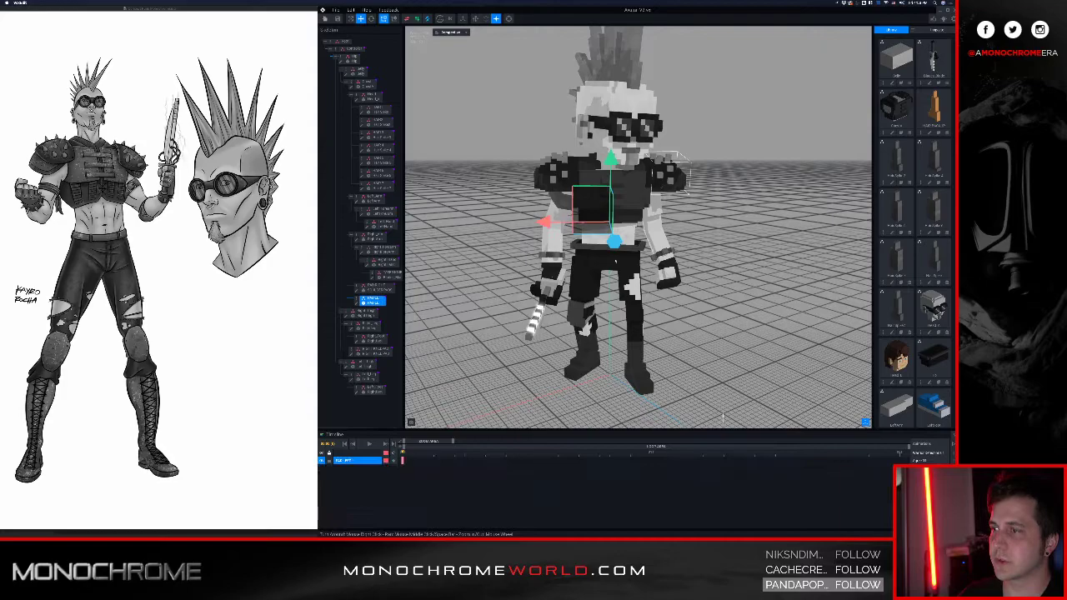
{"action": "left_click", "coordinate": [354, 314]}
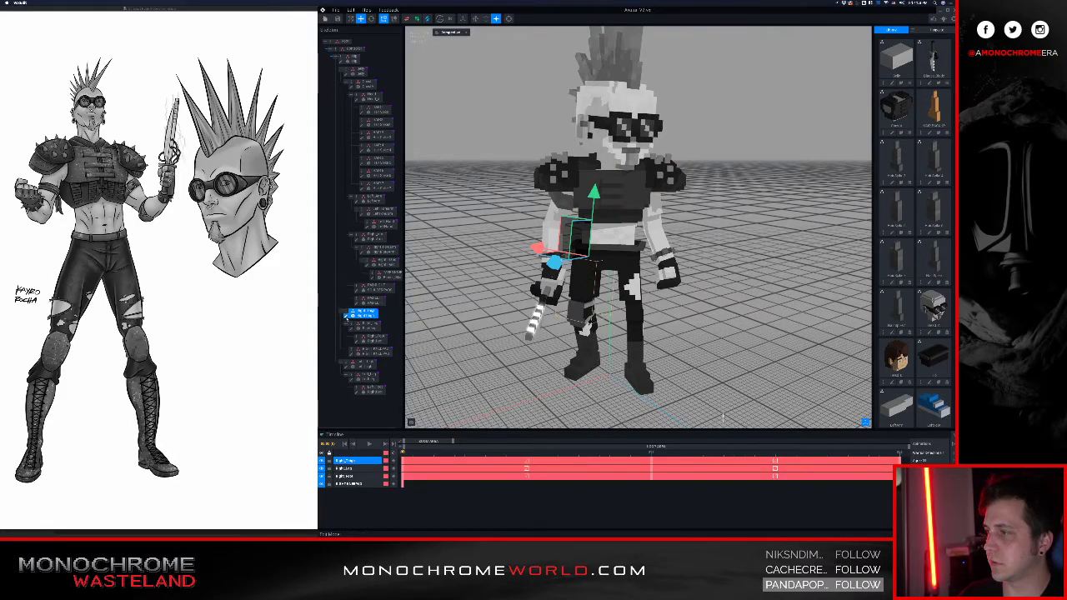
{"action": "left_click", "coordinate": [345, 317]}
{"action": "mouse_move", "coordinate": [543, 281]}
{"action": "right_mouse_down"}
{"action": "mouse_move", "coordinate": [586, 270]}
{"action": "mouse_move", "coordinate": [459, 300]}
{"action": "right_mouse_up"}
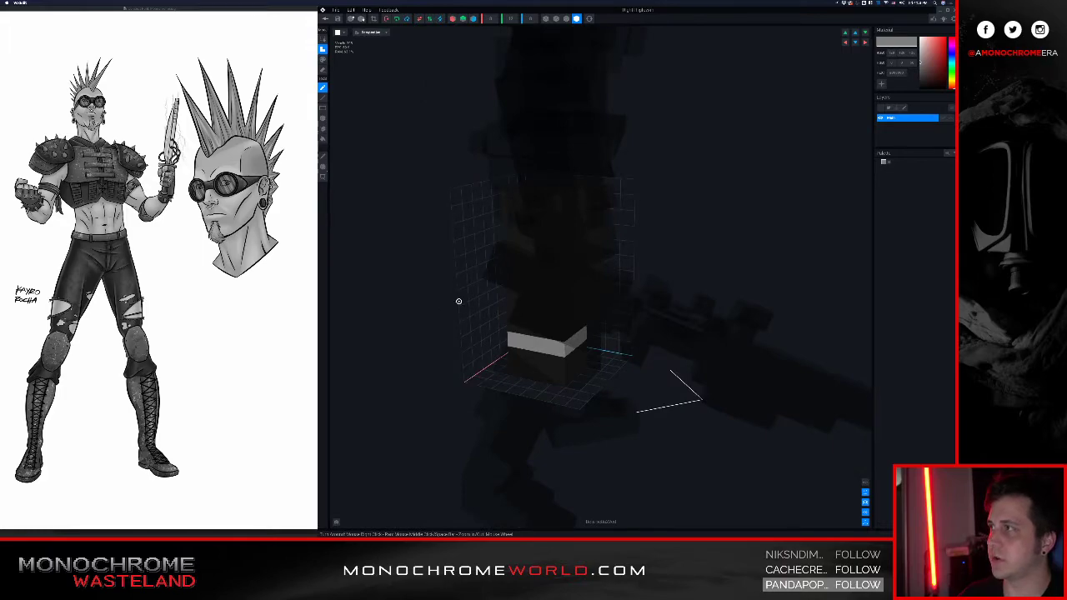
{"action": "scroll", "coordinate": [443, 306], "scroll_direction": "down", "scroll_amount": 2}
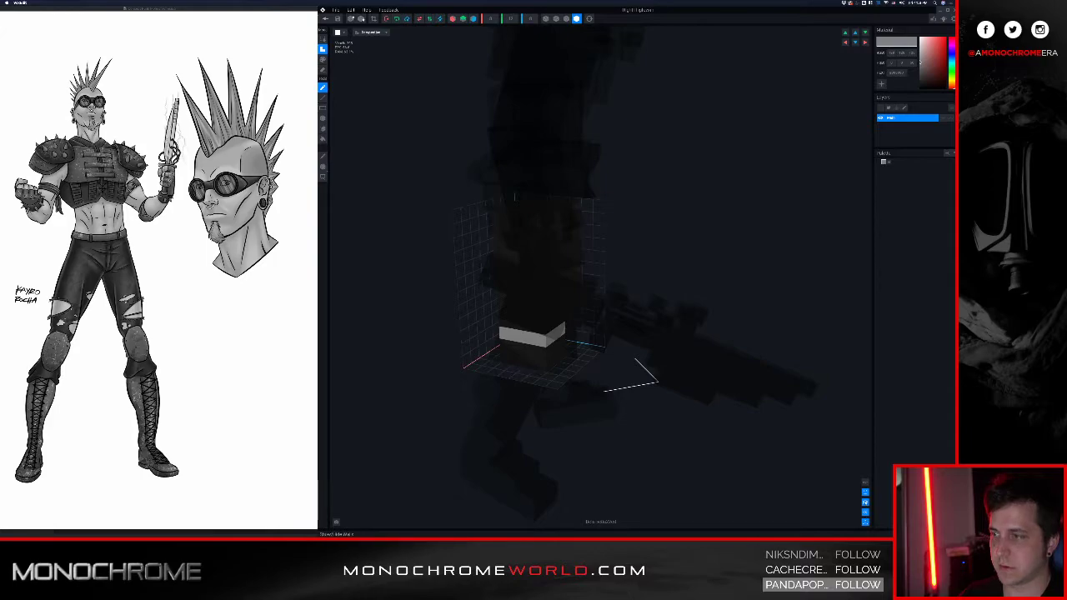
{"action": "left_click", "coordinate": [866, 495]}
{"action": "left_click", "coordinate": [866, 495]}
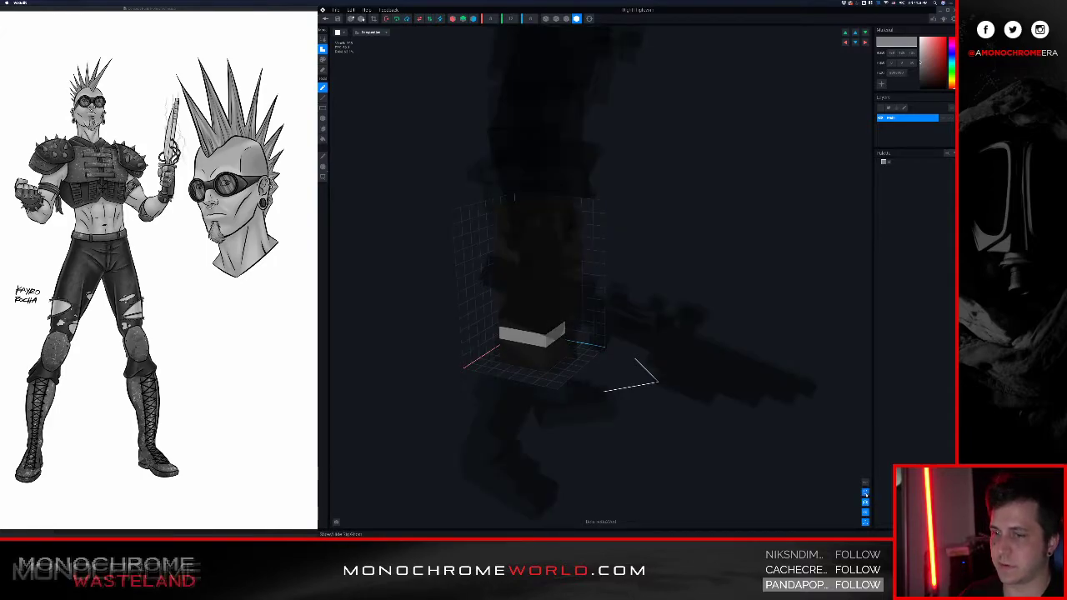
{"action": "right_click_drag", "start_coordinate": [783, 447], "coordinate": [668, 325]}
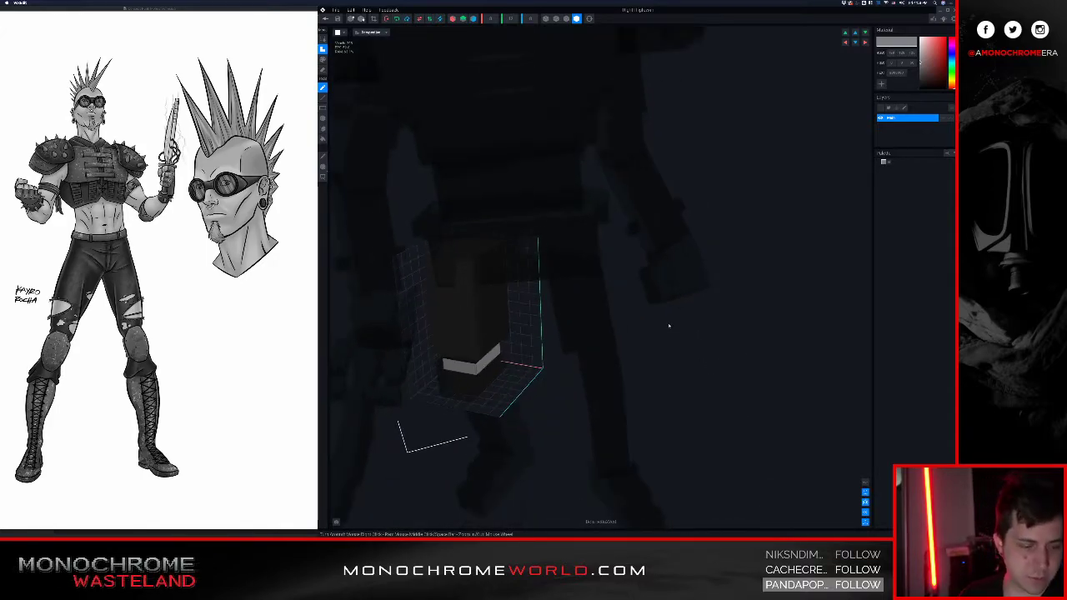
{"action": "scroll", "coordinate": [668, 318], "scroll_direction": "down", "scroll_amount": 2}
{"action": "middle_click_drag", "start_coordinate": [668, 318], "coordinate": [672, 400]}
{"action": "scroll", "coordinate": [656, 298], "scroll_direction": "down", "scroll_amount": 3}
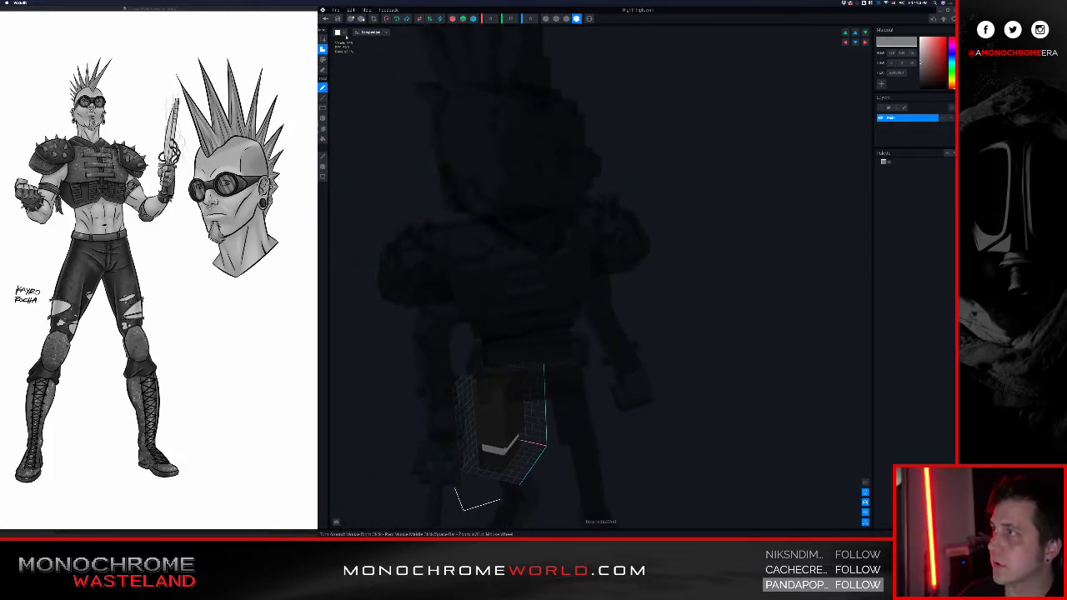
{"action": "left_click", "coordinate": [326, 19]}
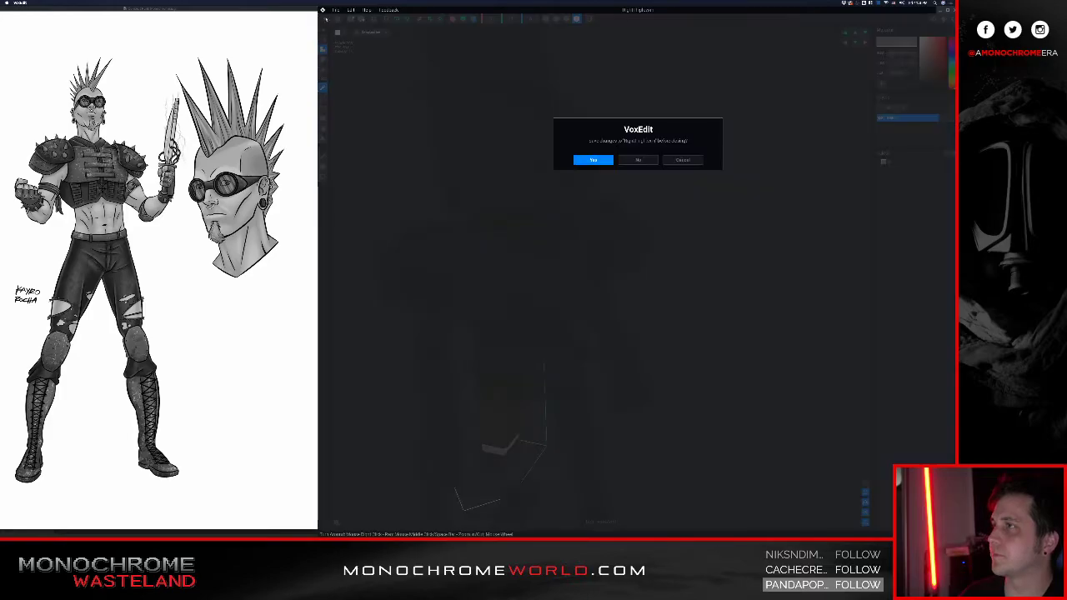
{"action": "left_click", "coordinate": [590, 161]}
- Open the right lower leg's voxel model for editing
{"action": "scroll", "coordinate": [590, 161], "scroll_direction": "up", "scroll_amount": 3}
{"action": "middle_click_drag", "start_coordinate": [591, 161], "coordinate": [607, 275]}
{"action": "scroll", "coordinate": [607, 275], "scroll_direction": "up", "scroll_amount": 4}
{"action": "right_click_drag", "start_coordinate": [607, 275], "coordinate": [635, 254]}
{"action": "scroll", "coordinate": [619, 203], "scroll_direction": "down", "scroll_amount": 6}
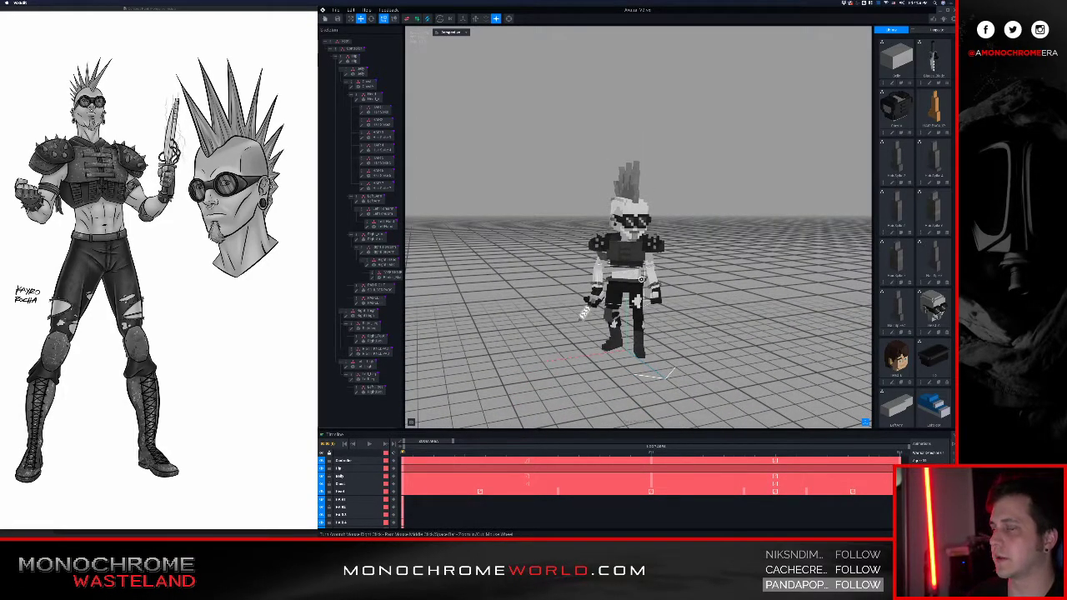
{"action": "right_click_drag", "start_coordinate": [637, 300], "coordinate": [641, 278]}
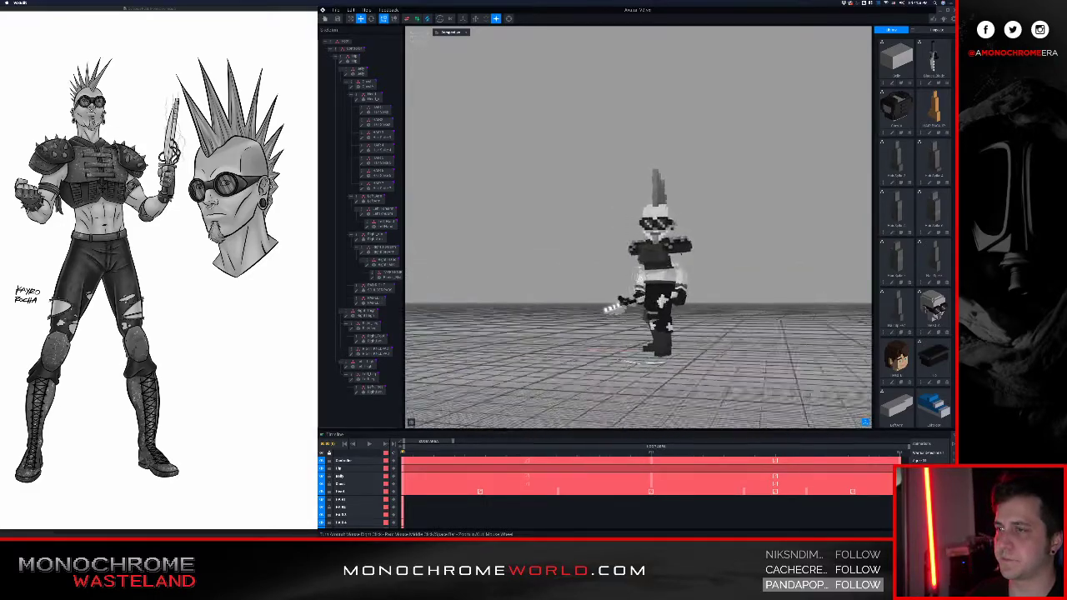
{"action": "right_click_drag", "start_coordinate": [651, 280], "coordinate": [698, 239]}
{"action": "scroll", "coordinate": [699, 239], "scroll_direction": "up", "scroll_amount": 10}
{"action": "right_click_drag", "start_coordinate": [595, 335], "coordinate": [554, 346]}
{"action": "scroll", "coordinate": [638, 358], "scroll_direction": "up", "scroll_amount": 5}
{"action": "right_click_drag", "start_coordinate": [640, 364], "coordinate": [640, 326]}
{"action": "left_click", "coordinate": [652, 329]}
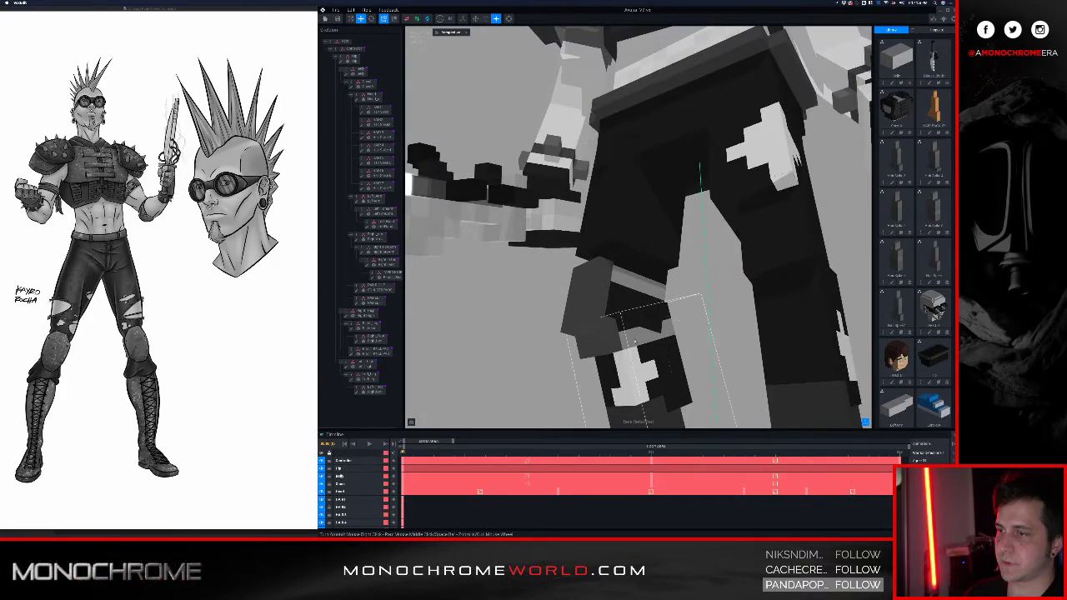
{"action": "left_click", "coordinate": [640, 331]}
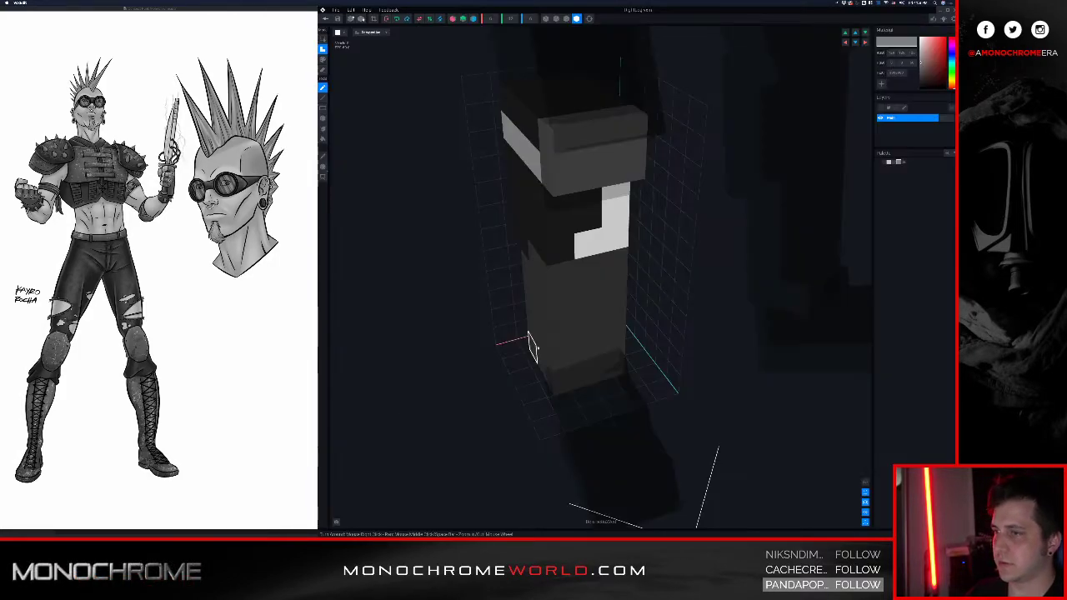
- Repaint the right lower leg's side strap one voxel row lower and cover the old strap around the leg with black
{"action": "left_click_drag", "start_coordinate": [581, 302], "coordinate": [540, 228]}
{"action": "right_click_drag", "start_coordinate": [540, 228], "coordinate": [575, 212]}
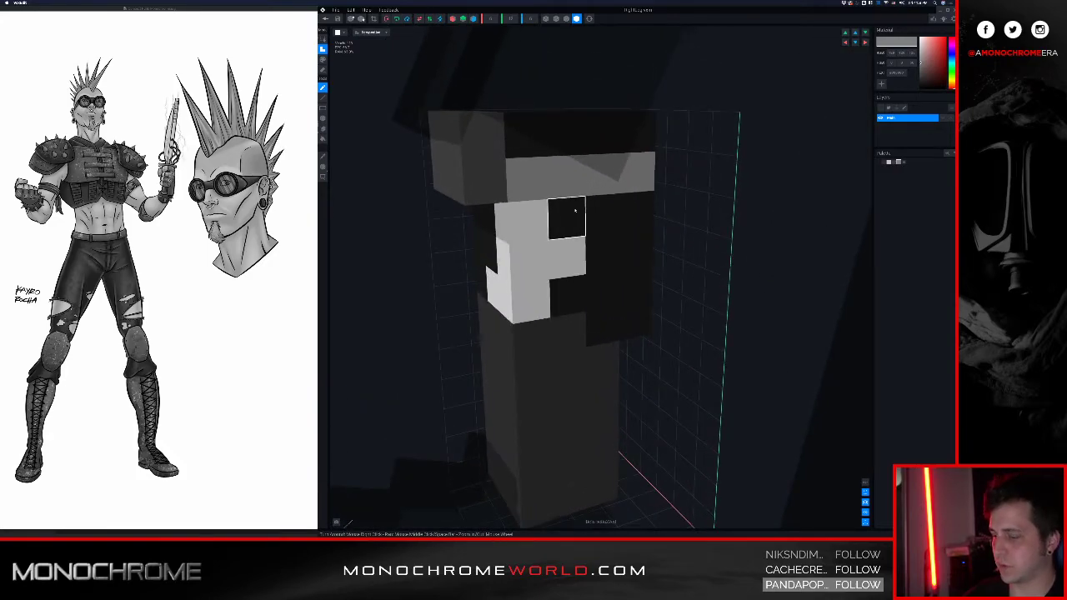
{"action": "mouse_move", "coordinate": [539, 211]}
{"action": "left_mouse_down"}
{"action": "mouse_move", "coordinate": [635, 204]}
{"action": "mouse_move", "coordinate": [529, 175]}
{"action": "left_mouse_up"}
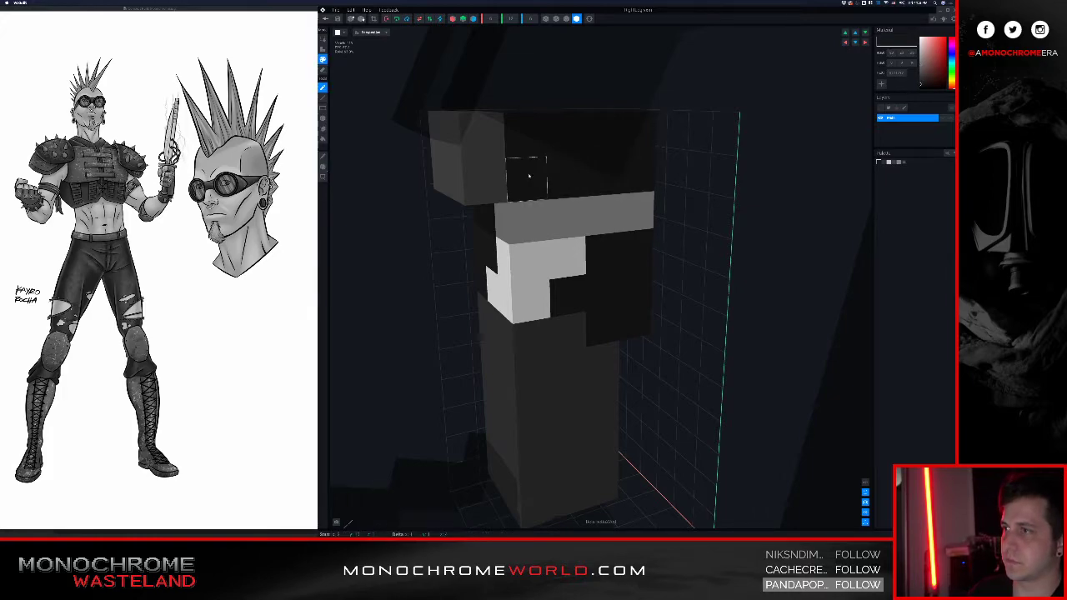
{"action": "right_click_drag", "start_coordinate": [599, 181], "coordinate": [601, 176]}
{"action": "left_click_drag", "start_coordinate": [663, 170], "coordinate": [714, 171]}
{"action": "mouse_move", "coordinate": [714, 171]}
{"action": "right_mouse_down"}
{"action": "mouse_move", "coordinate": [771, 165]}
{"action": "mouse_move", "coordinate": [729, 177]}
{"action": "right_mouse_up"}
{"action": "left_click_drag", "start_coordinate": [640, 204], "coordinate": [542, 211]}
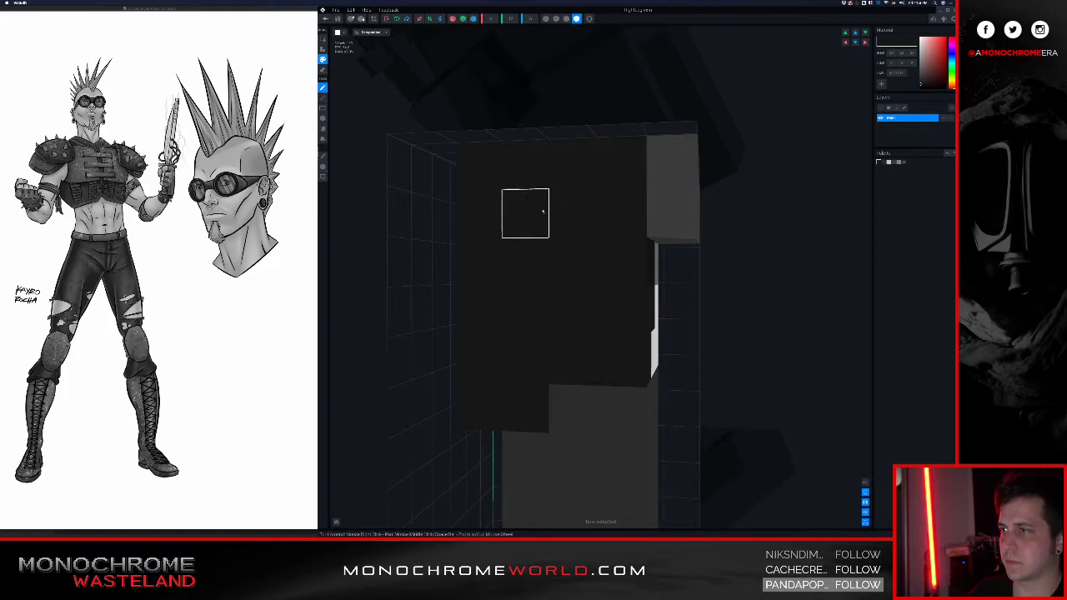
{"action": "right_click_drag", "start_coordinate": [574, 217], "coordinate": [595, 216]}
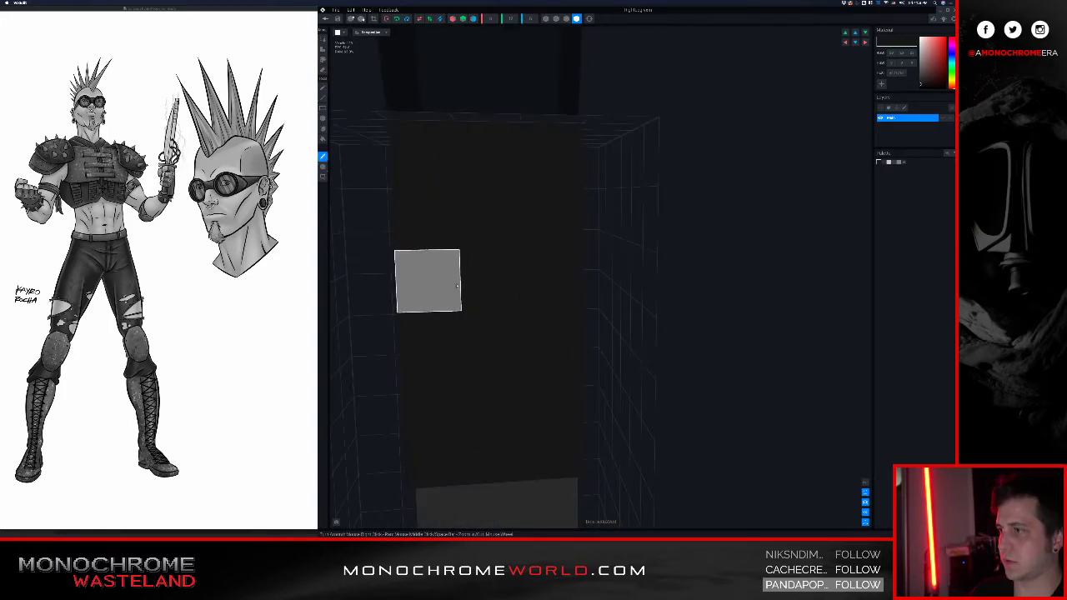
- Continue the lowered light grey strap across the back and the remaining side of the right lower leg
{"action": "left_click_drag", "start_coordinate": [489, 282], "coordinate": [553, 274]}
{"action": "right_click_drag", "start_coordinate": [552, 274], "coordinate": [507, 277]}
{"action": "left_click_drag", "start_coordinate": [757, 272], "coordinate": [648, 279]}
{"action": "right_click_drag", "start_coordinate": [608, 276], "coordinate": [513, 277]}
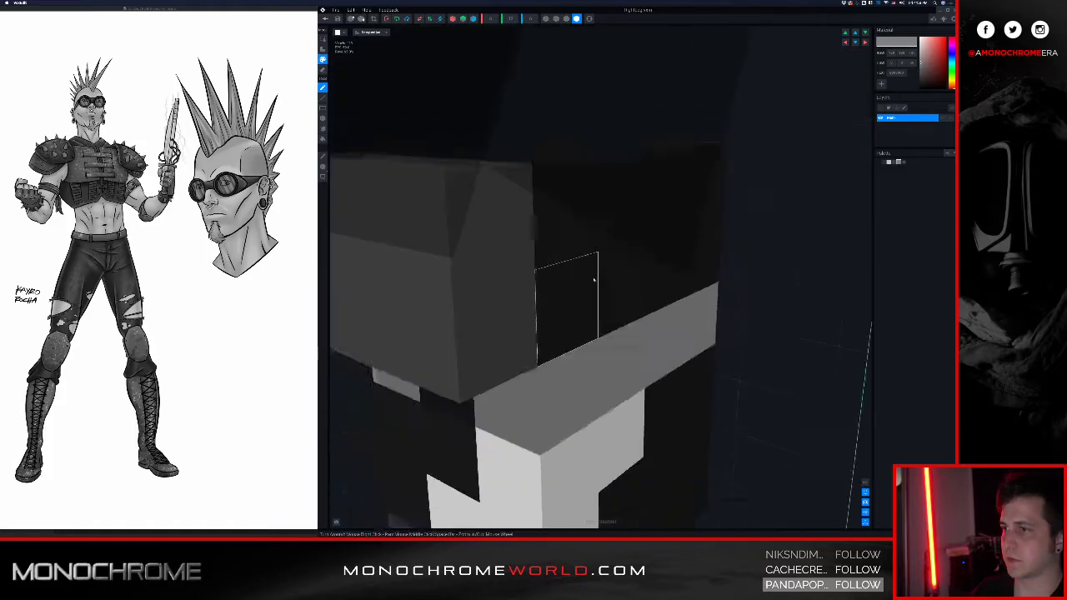
- Extend the right knee pad downward by adding a row of dark grey voxels along its lower edge
{"action": "scroll", "coordinate": [594, 280], "scroll_direction": "down", "scroll_amount": 4}
{"action": "right_click_drag", "start_coordinate": [594, 280], "coordinate": [580, 291]}
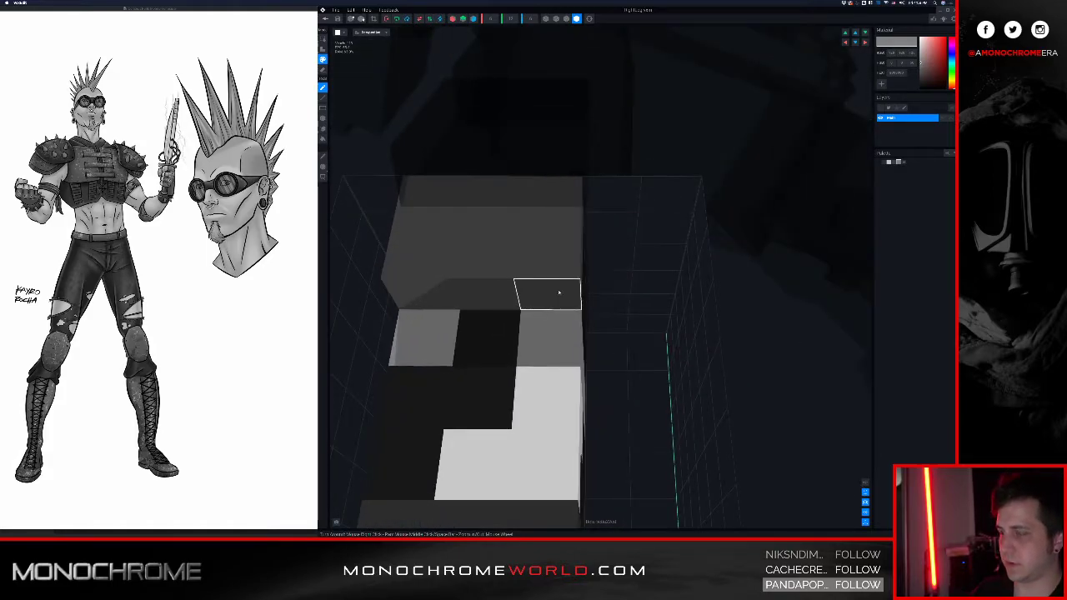
{"action": "left_click", "coordinate": [545, 300]}
{"action": "left_click", "coordinate": [485, 302]}
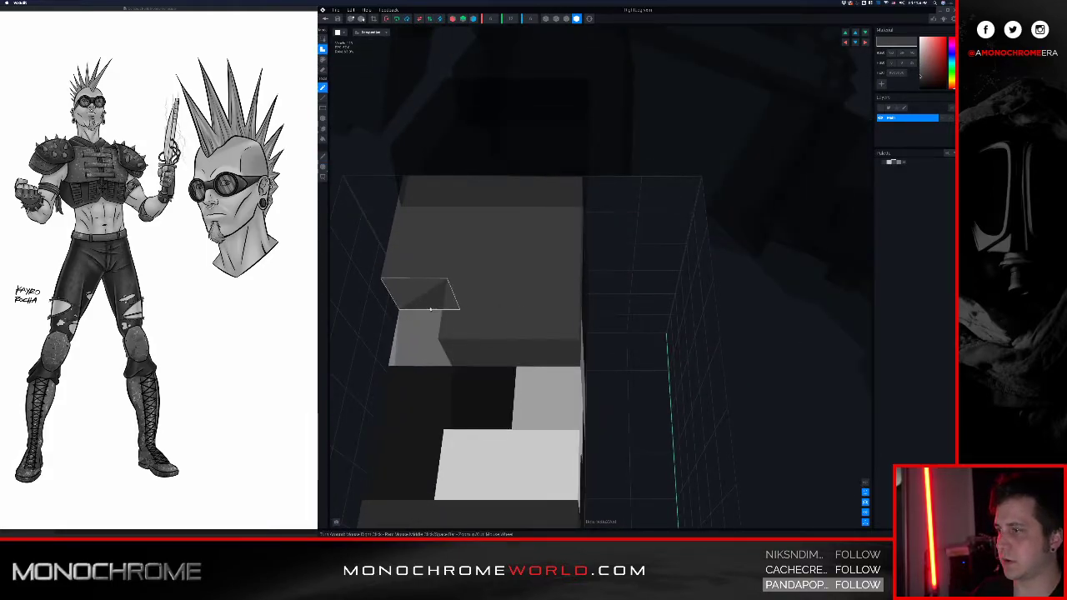
{"action": "left_click", "coordinate": [428, 306]}
{"action": "right_click_drag", "start_coordinate": [428, 307], "coordinate": [501, 290]}
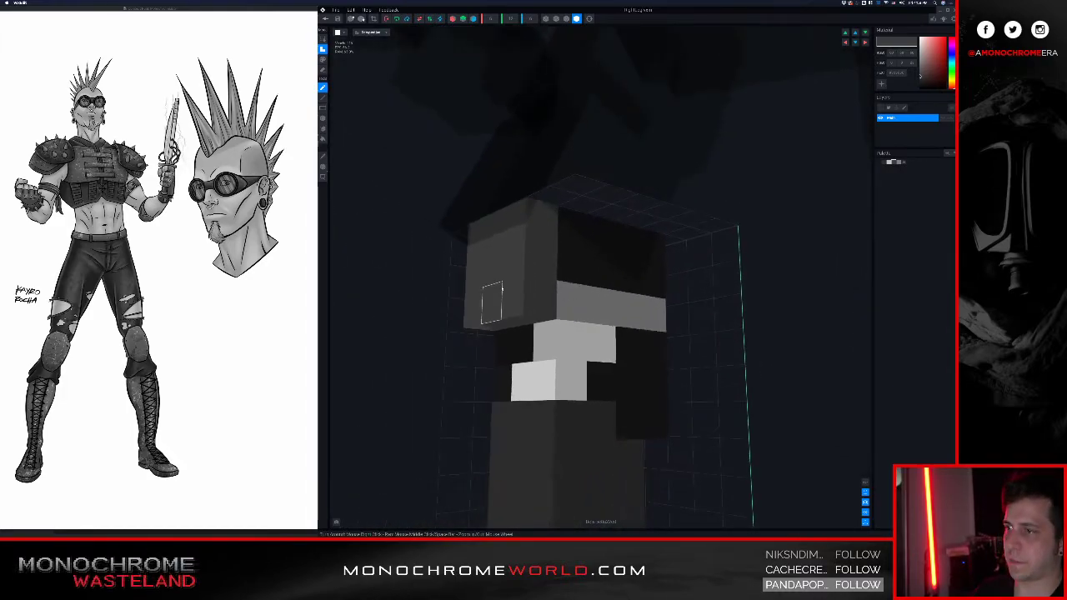
- Check the extended knee pad from both sides, then save the right lower leg and return to the animator
{"action": "scroll", "coordinate": [501, 287], "scroll_direction": "up", "scroll_amount": 8}
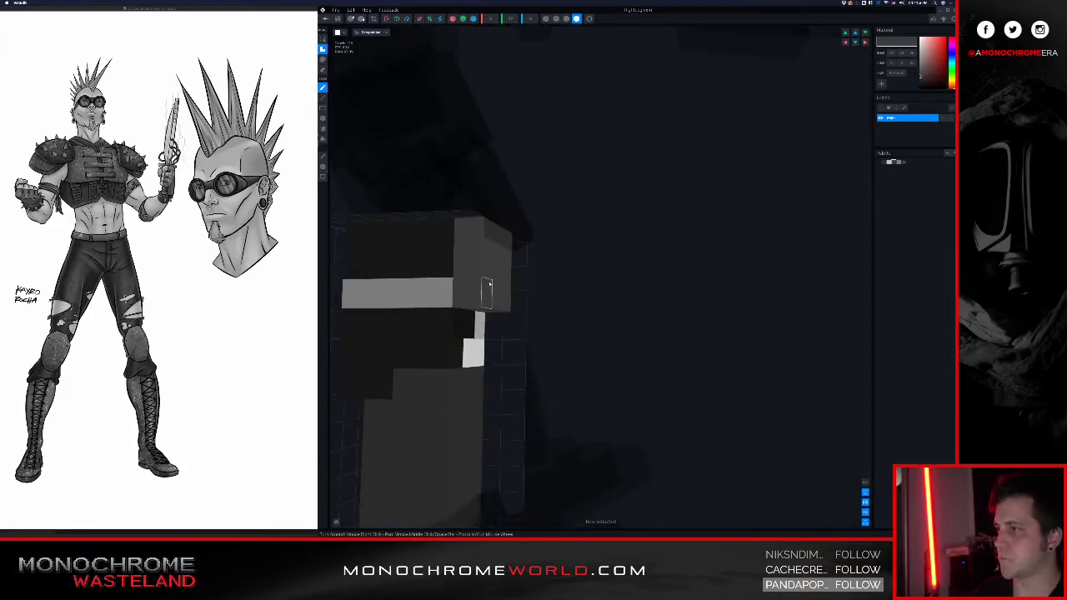
{"action": "right_click_drag", "start_coordinate": [495, 284], "coordinate": [521, 275]}
{"action": "scroll", "coordinate": [507, 274], "scroll_direction": "down", "scroll_amount": 2}
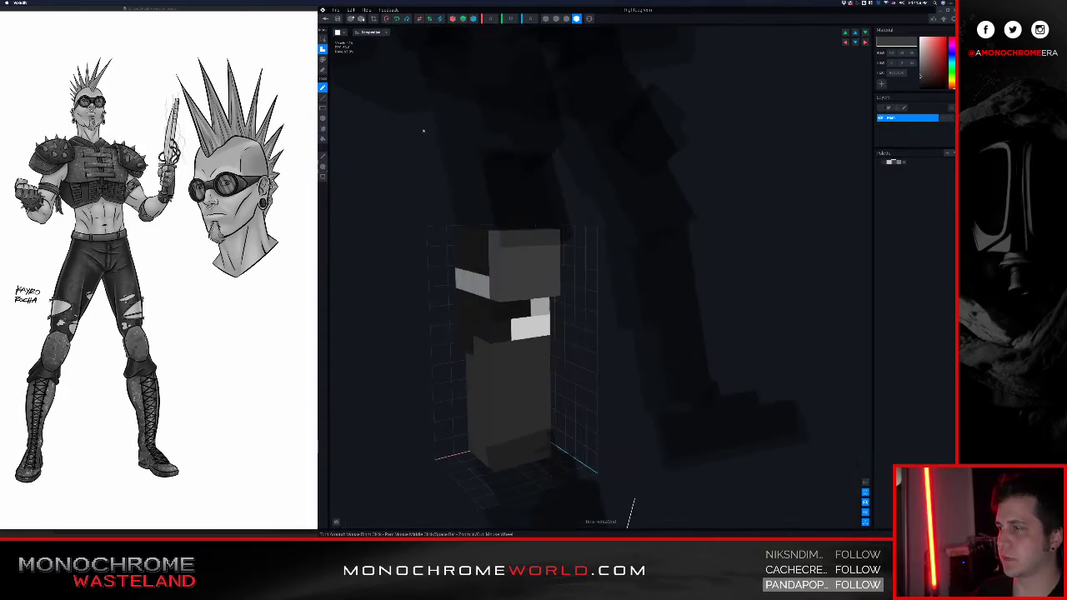
{"action": "left_click", "coordinate": [327, 20]}
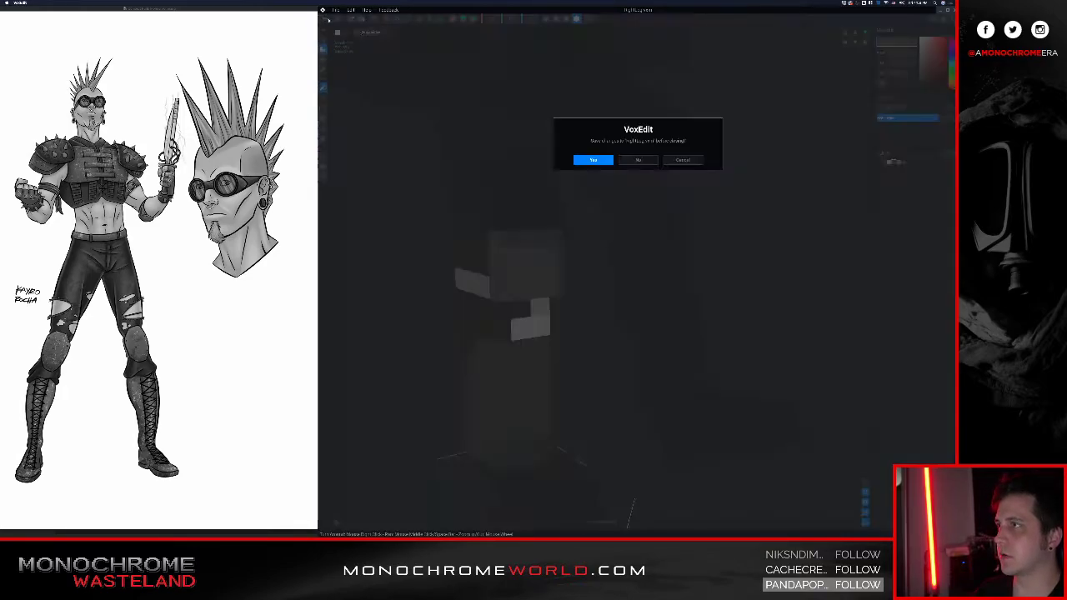
{"action": "left_click", "coordinate": [593, 160]}
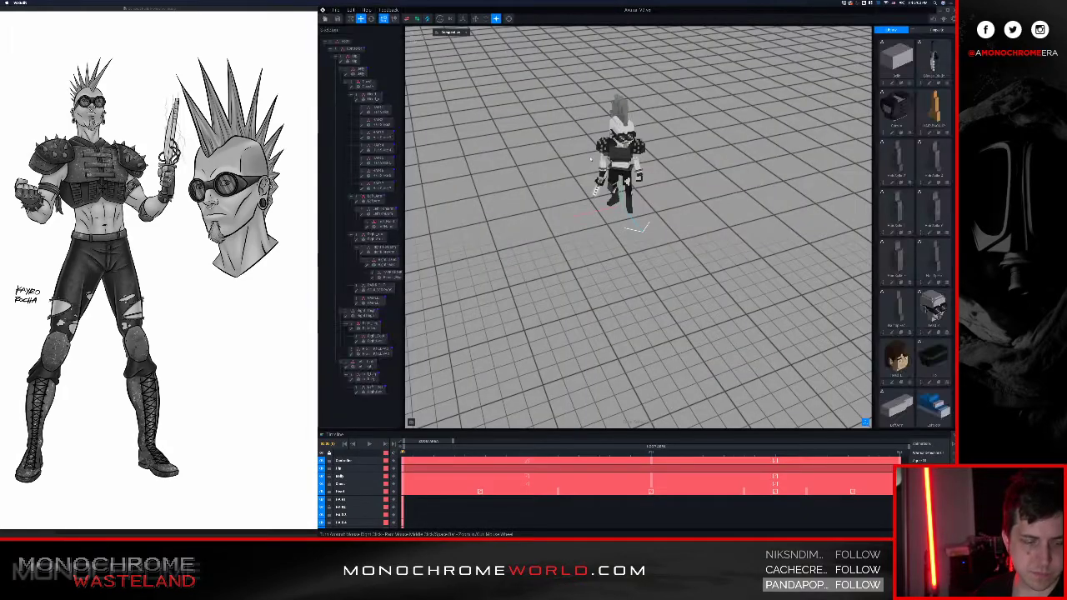
- Examine the character's head, torso and legs from several angles
{"action": "middle_click_drag", "start_coordinate": [606, 192], "coordinate": [615, 324]}
{"action": "scroll", "coordinate": [612, 375], "scroll_direction": "up", "scroll_amount": 3}
{"action": "scroll", "coordinate": [615, 323], "scroll_direction": "up", "scroll_amount": 1}
{"action": "right_click_drag", "start_coordinate": [615, 323], "coordinate": [615, 237]}
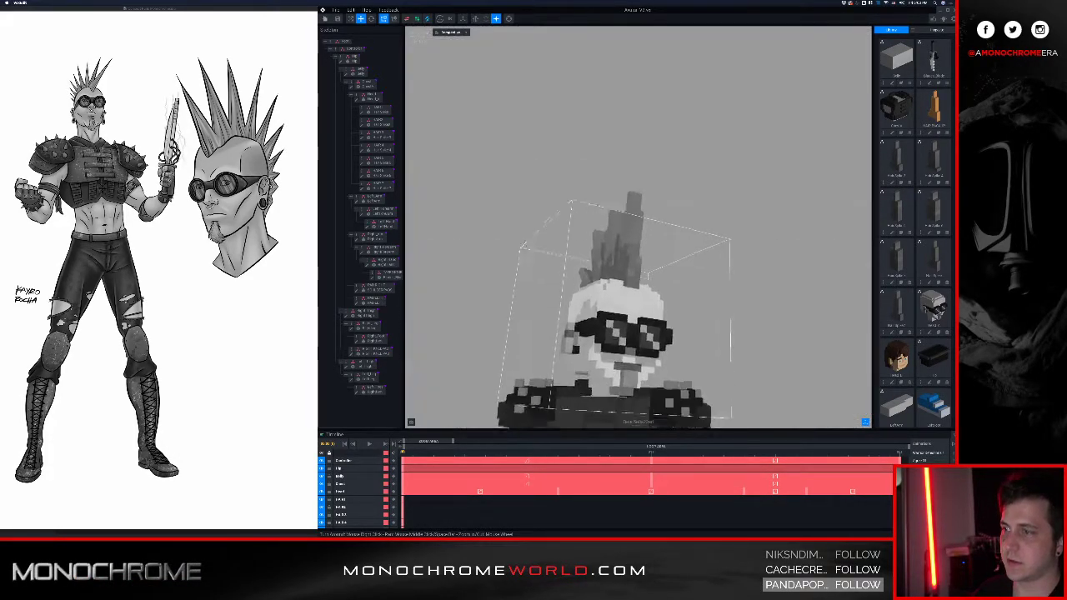
{"action": "middle_click_drag", "start_coordinate": [617, 408], "coordinate": [617, 291]}
{"action": "scroll", "coordinate": [616, 291], "scroll_direction": "down", "scroll_amount": 2}
{"action": "right_click_drag", "start_coordinate": [617, 291], "coordinate": [667, 290]}
{"action": "middle_click_drag", "start_coordinate": [617, 334], "coordinate": [617, 216]}
{"action": "right_click_drag", "start_coordinate": [616, 250], "coordinate": [612, 308]}
{"action": "scroll", "coordinate": [613, 308], "scroll_direction": "down", "scroll_amount": 2}
- Select the right thigh on the character, just above the knee pad
{"action": "right_click_drag", "start_coordinate": [583, 358], "coordinate": [516, 325]}
{"action": "scroll", "coordinate": [512, 329], "scroll_direction": "up", "scroll_amount": 3}
{"action": "right_click_drag", "start_coordinate": [505, 270], "coordinate": [538, 280]}
{"action": "scroll", "coordinate": [554, 296], "scroll_direction": "up", "scroll_amount": 3}
{"action": "scroll", "coordinate": [504, 287], "scroll_direction": "down", "scroll_amount": 3}
{"action": "scroll", "coordinate": [520, 287], "scroll_direction": "up", "scroll_amount": 4}
{"action": "left_click", "coordinate": [494, 260]}
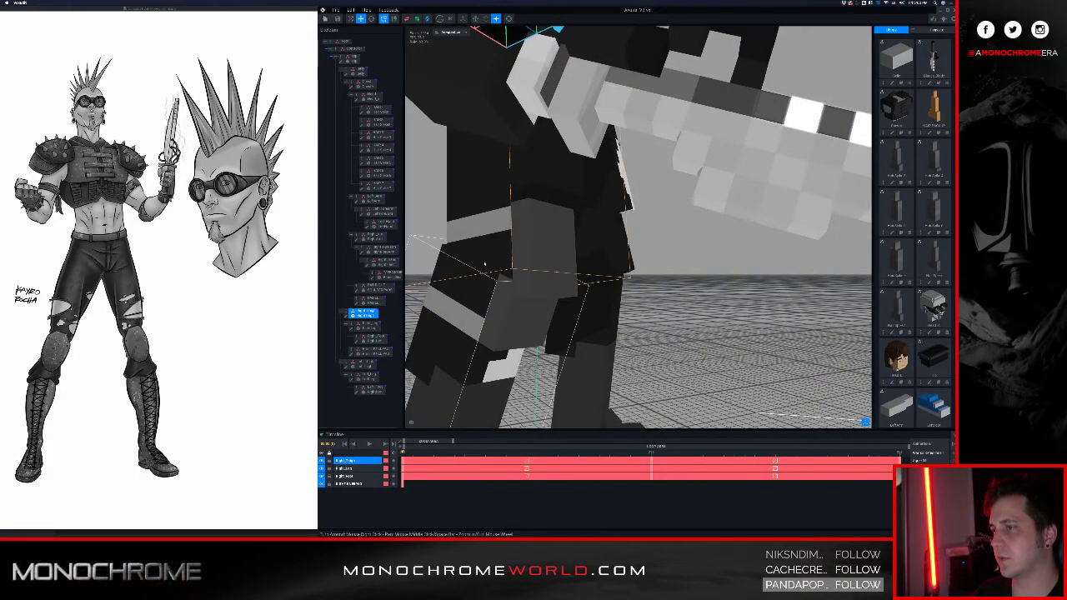
{"action": "left_click", "coordinate": [533, 276]}
{"action": "left_click", "coordinate": [498, 253]}
{"action": "right_click_drag", "start_coordinate": [497, 251], "coordinate": [492, 250]}
{"action": "key", "text": "f"}
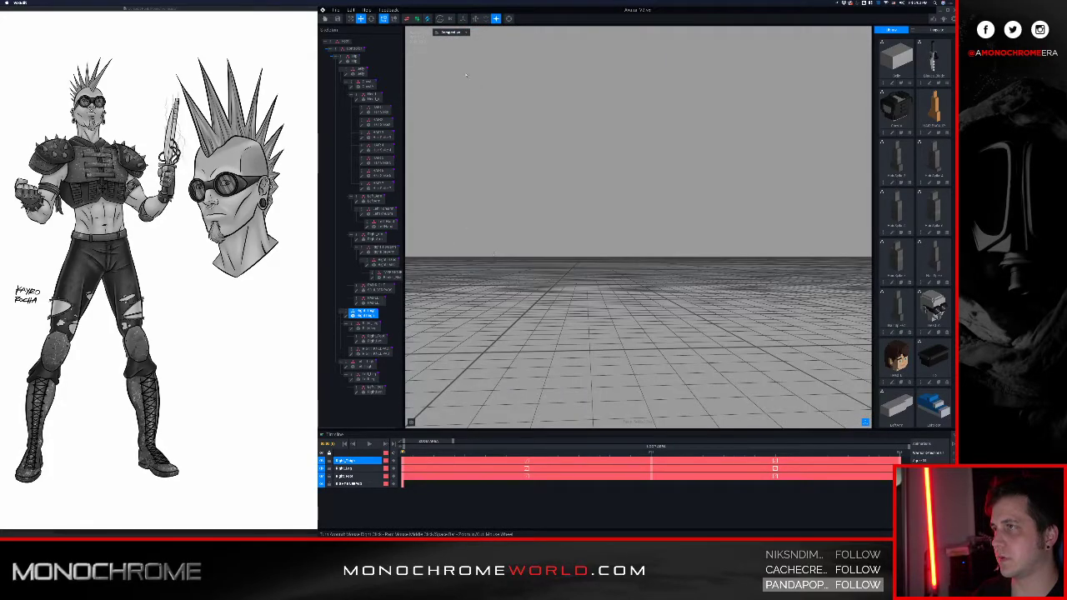
{"action": "left_click", "coordinate": [508, 18]}
{"action": "scroll", "coordinate": [533, 241], "scroll_direction": "up", "scroll_amount": 5}
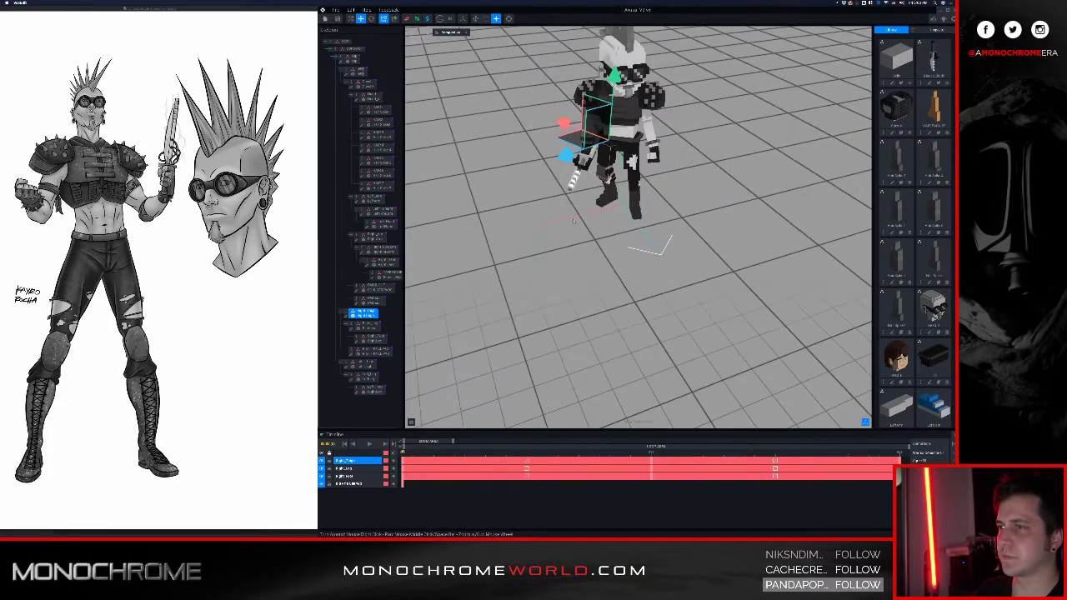
- Try adding a light grey block of voxels beneath the strap at the front corner of the right thigh, and save the part
{"action": "left_click", "coordinate": [533, 241]}
{"action": "right_click_drag", "start_coordinate": [533, 241], "coordinate": [615, 160]}
{"action": "scroll", "coordinate": [557, 207], "scroll_direction": "up", "scroll_amount": 6}
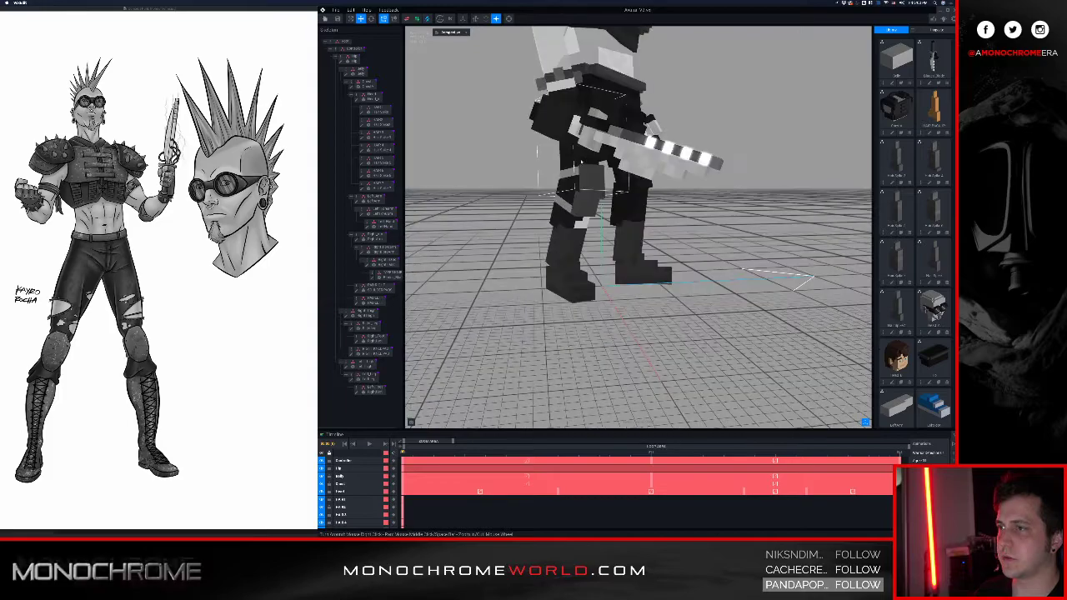
{"action": "left_click", "coordinate": [568, 197]}
{"action": "left_click", "coordinate": [347, 316]}
{"action": "right_click_drag", "start_coordinate": [508, 269], "coordinate": [568, 255]}
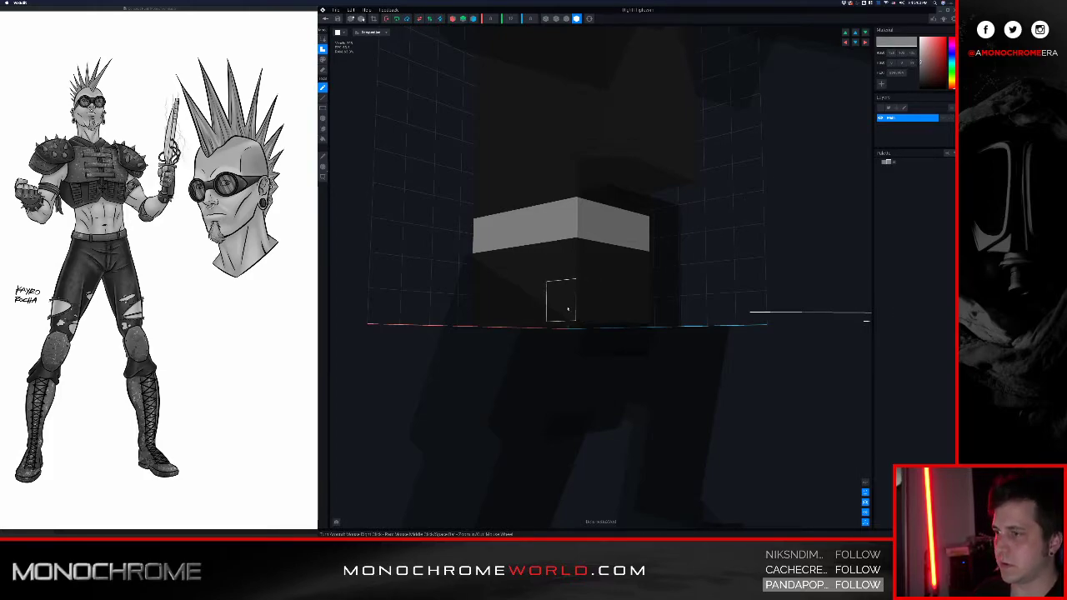
{"action": "left_click_drag", "start_coordinate": [567, 309], "coordinate": [567, 274]}
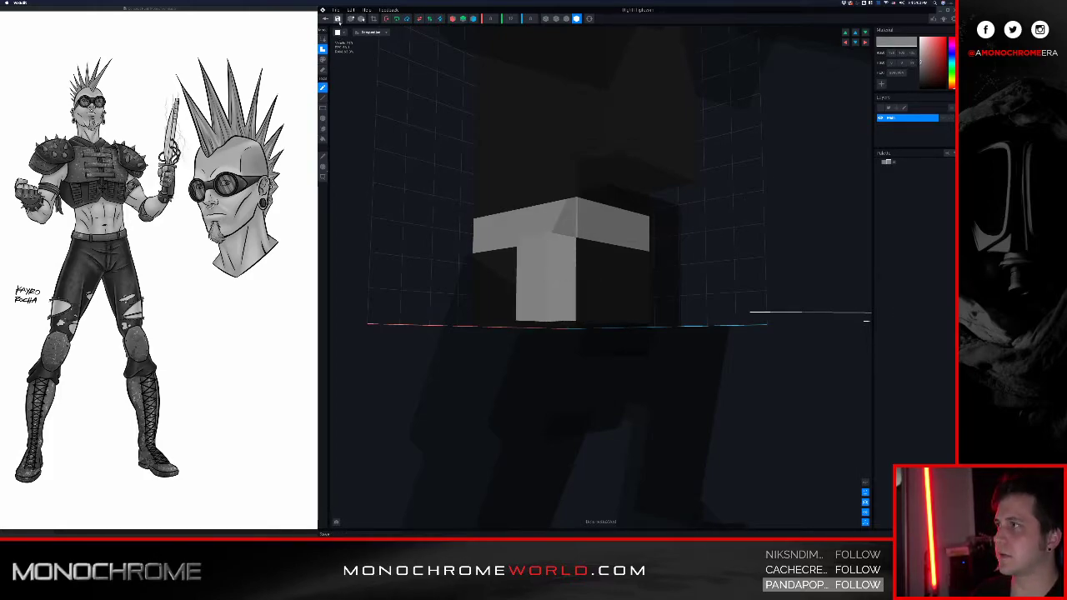
{"action": "left_click", "coordinate": [328, 19]}
{"action": "left_click", "coordinate": [593, 159]}
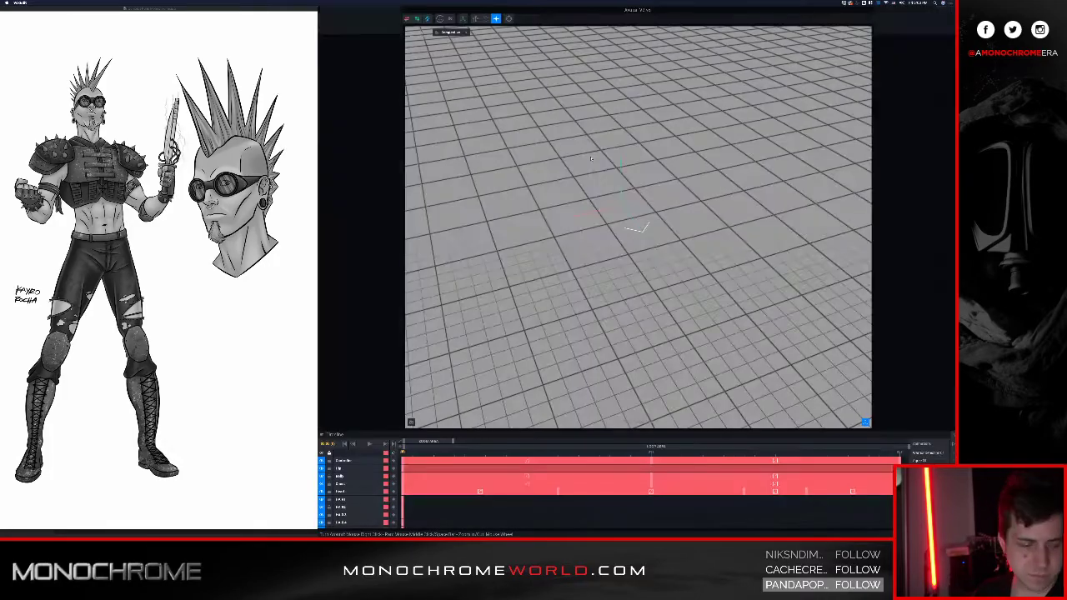
- Inspect the upper piece of the right knee pad in the voxel editor, then save it and return to the animator
{"action": "scroll", "coordinate": [593, 209], "scroll_direction": "up", "scroll_amount": 5}
{"action": "right_click_drag", "start_coordinate": [492, 375], "coordinate": [550, 300]}
{"action": "scroll", "coordinate": [549, 309], "scroll_direction": "up", "scroll_amount": 3}
{"action": "scroll", "coordinate": [575, 324], "scroll_direction": "up", "scroll_amount": 5}
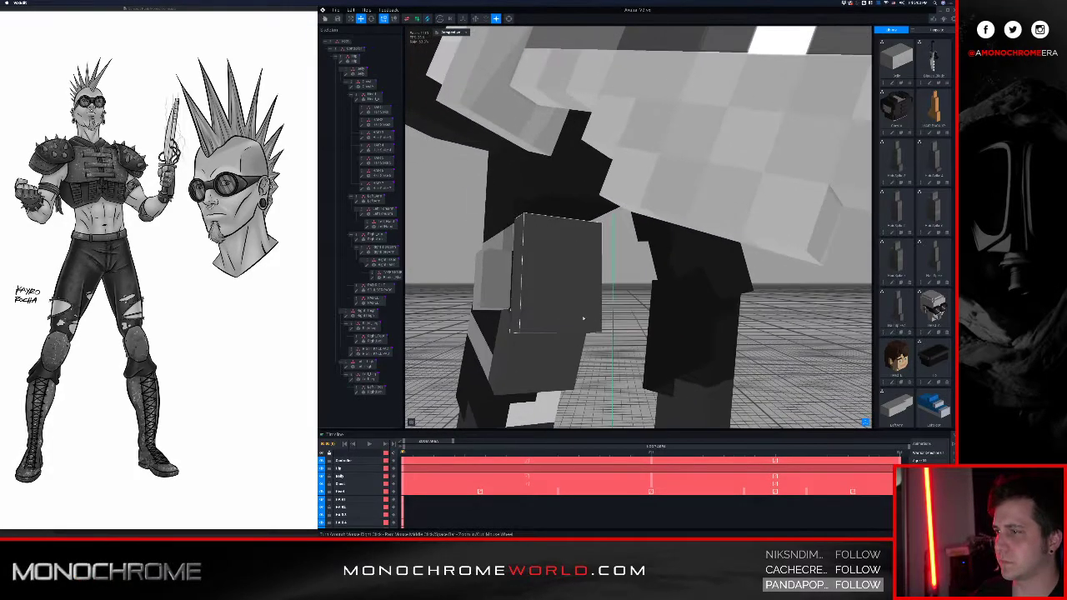
{"action": "left_click", "coordinate": [550, 299]}
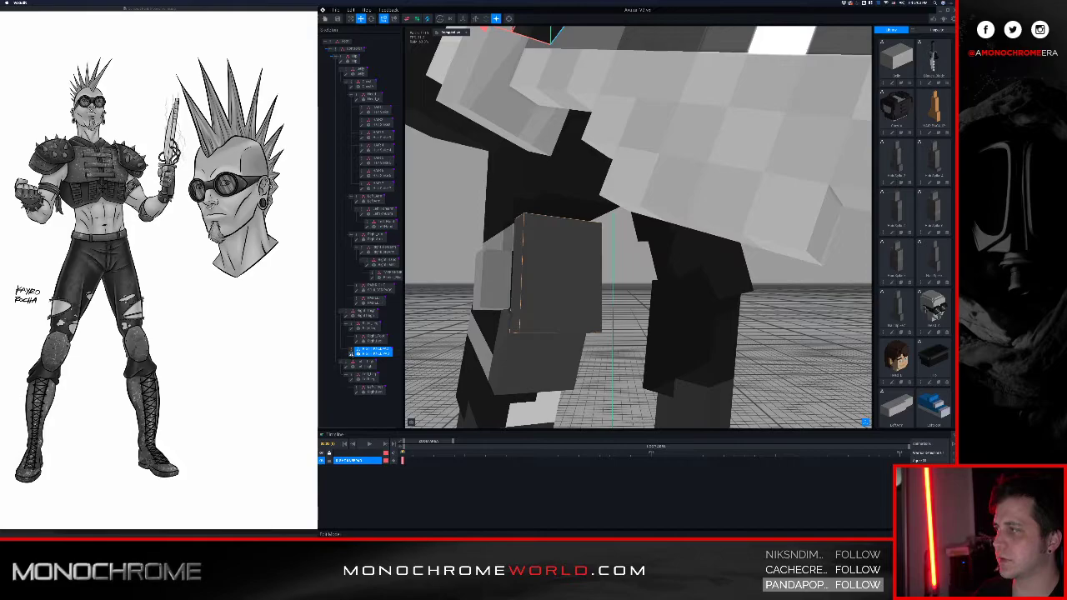
{"action": "left_click", "coordinate": [351, 354]}
{"action": "scroll", "coordinate": [475, 180], "scroll_direction": "down", "scroll_amount": 5}
{"action": "right_click_drag", "start_coordinate": [488, 178], "coordinate": [473, 239]}
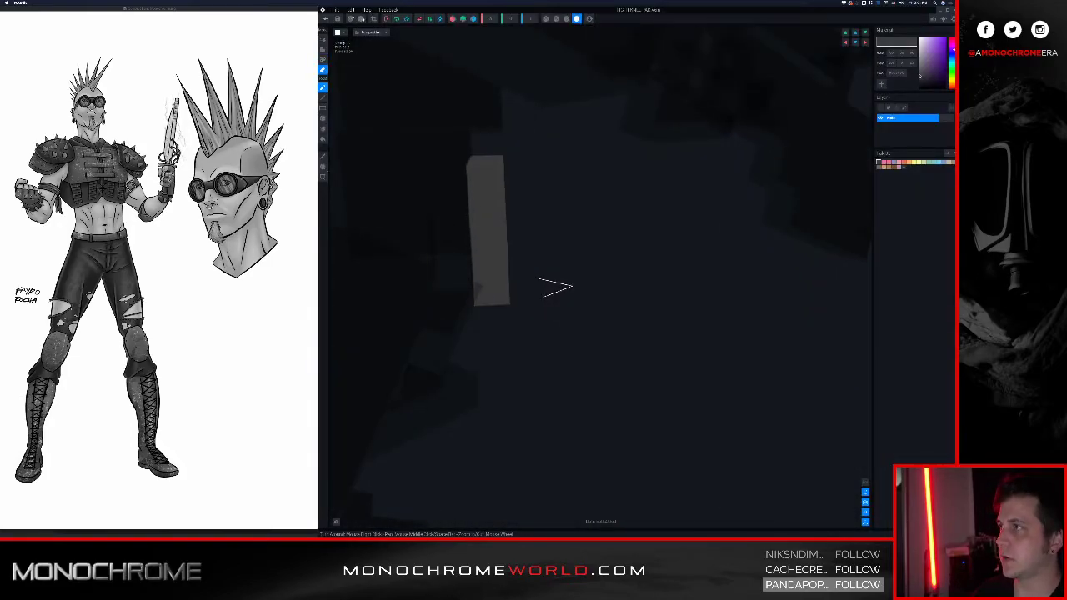
{"action": "left_click", "coordinate": [326, 18]}
{"action": "left_click", "coordinate": [597, 164]}
- Erase the light grey voxels beneath the right thigh's strap, then save the part and return to the animator
{"action": "right_click_drag", "start_coordinate": [593, 235], "coordinate": [664, 167]}
{"action": "scroll", "coordinate": [657, 136], "scroll_direction": "up", "scroll_amount": 5}
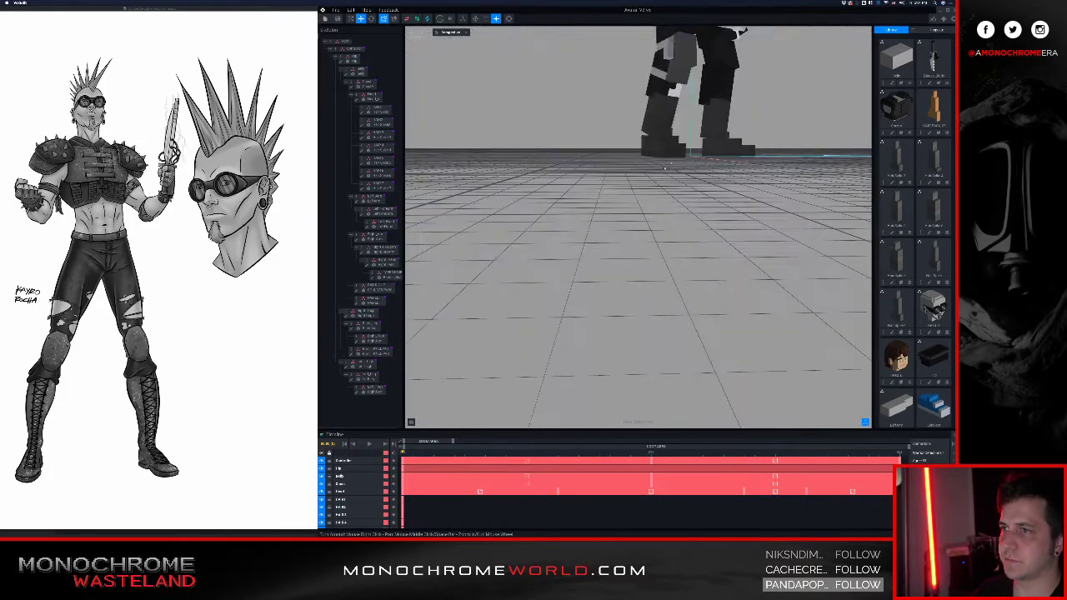
{"action": "scroll", "coordinate": [669, 158], "scroll_direction": "up", "scroll_amount": 3}
{"action": "middle_click_drag", "start_coordinate": [673, 151], "coordinate": [663, 280]}
{"action": "scroll", "coordinate": [658, 127], "scroll_direction": "up", "scroll_amount": 3}
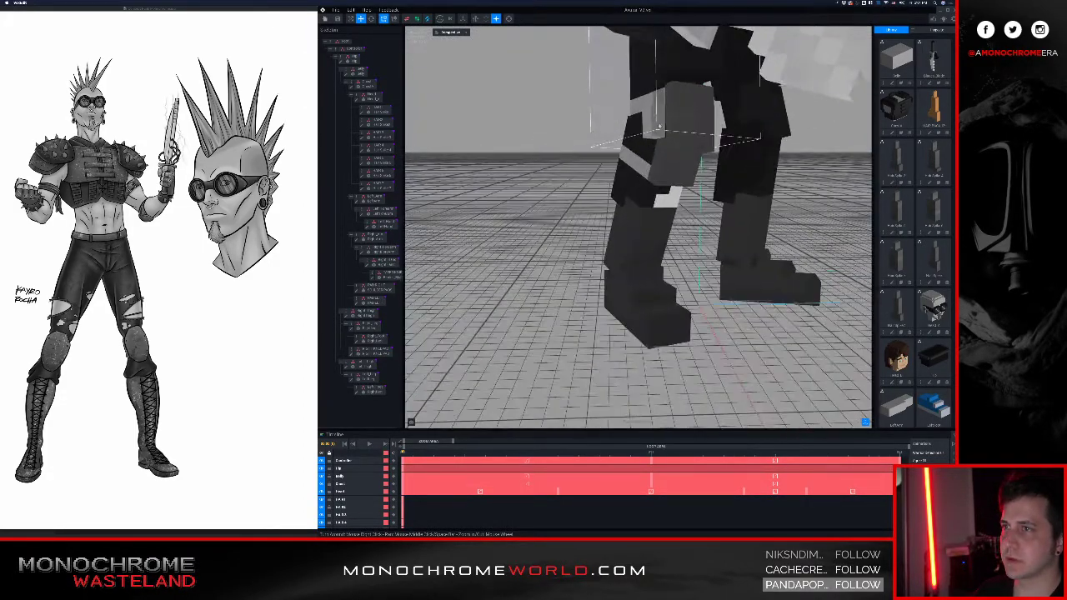
{"action": "left_click", "coordinate": [658, 126]}
{"action": "left_click", "coordinate": [347, 316]}
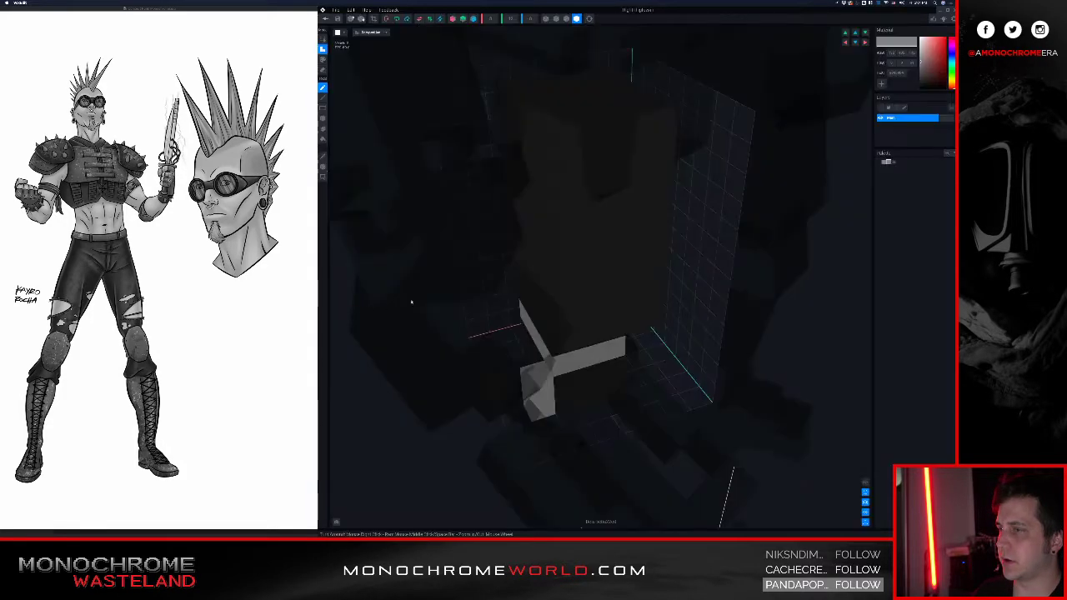
{"action": "right_click_drag", "start_coordinate": [535, 314], "coordinate": [537, 293]}
{"action": "key", "text": "e"}
{"action": "left_click_drag", "start_coordinate": [534, 380], "coordinate": [528, 393]}
{"action": "mouse_move", "coordinate": [530, 390]}
{"action": "right_mouse_down"}
{"action": "mouse_move", "coordinate": [565, 351]}
{"action": "mouse_move", "coordinate": [474, 272]}
{"action": "right_mouse_up"}
{"action": "scroll", "coordinate": [565, 351], "scroll_direction": "down", "scroll_amount": 4}
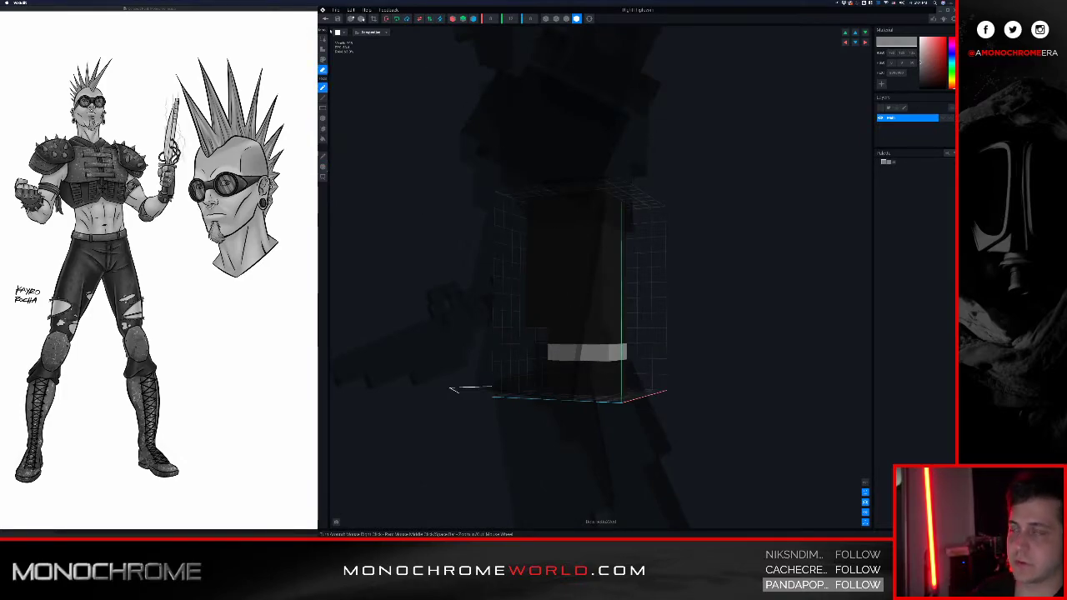
{"action": "left_click", "coordinate": [326, 18]}
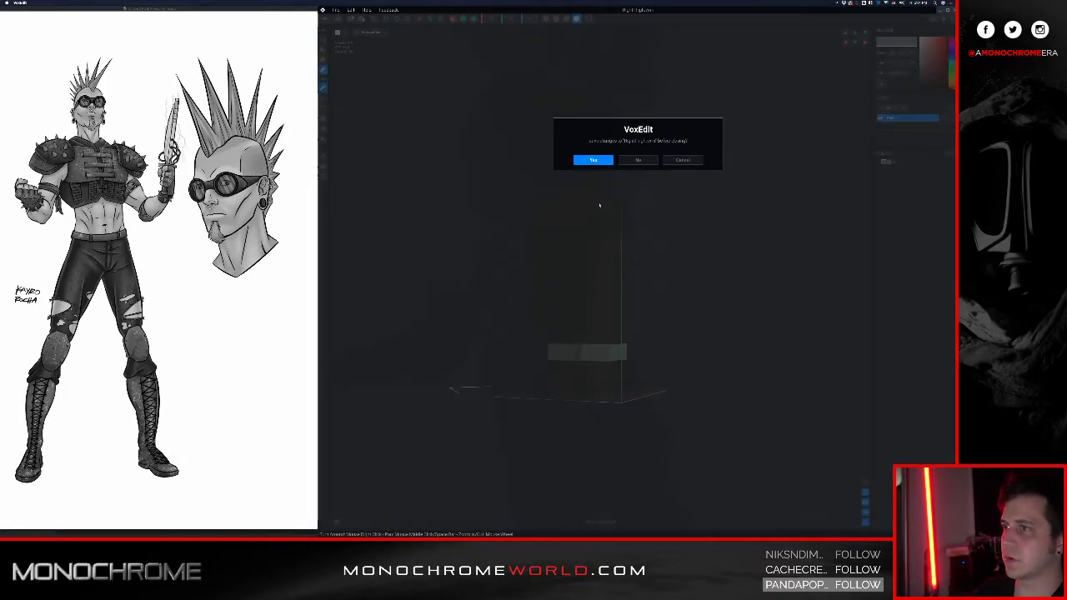
{"action": "left_click", "coordinate": [592, 160]}
- Select the left thigh on the character and open it in the voxel editor
{"action": "scroll", "coordinate": [617, 179], "scroll_direction": "up", "scroll_amount": 10}
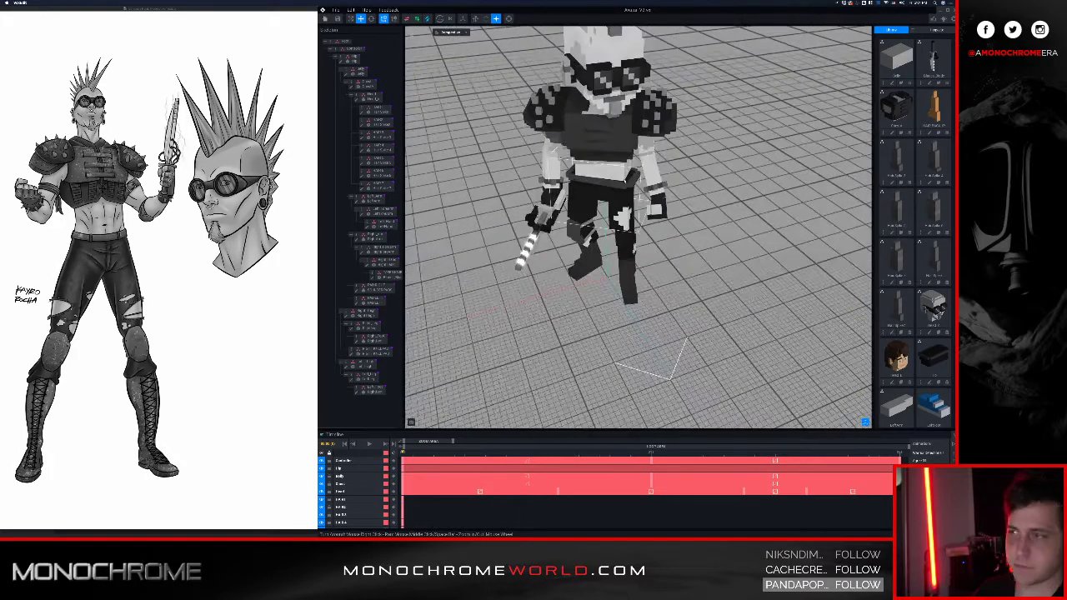
{"action": "right_click_drag", "start_coordinate": [641, 201], "coordinate": [636, 317]}
{"action": "left_click", "coordinate": [635, 317]}
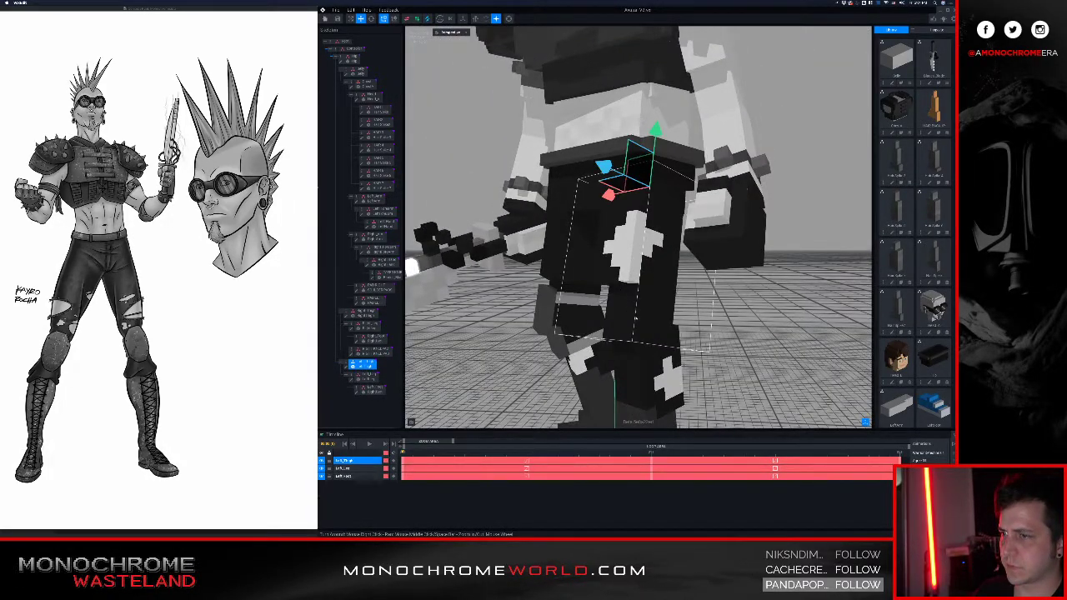
{"action": "left_click", "coordinate": [346, 368]}
{"action": "right_click_drag", "start_coordinate": [695, 252], "coordinate": [677, 221]}
{"action": "scroll", "coordinate": [670, 217], "scroll_direction": "up", "scroll_amount": 2}
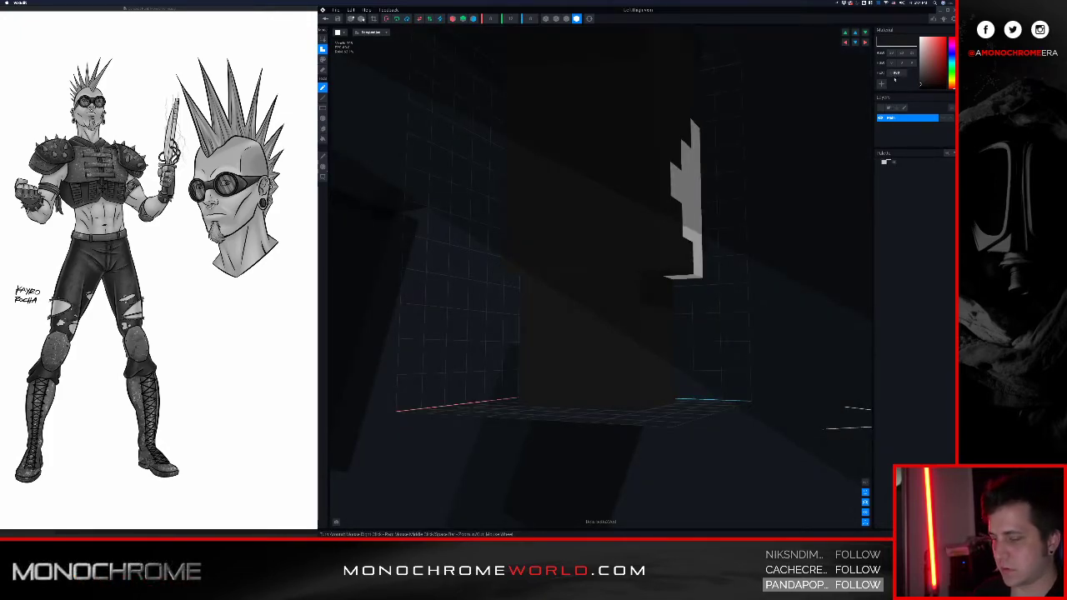
- Paint a one-voxel-high grey strap around the left thigh below the light tear patch, and save the part
{"action": "right_click_drag", "start_coordinate": [700, 271], "coordinate": [621, 321]}
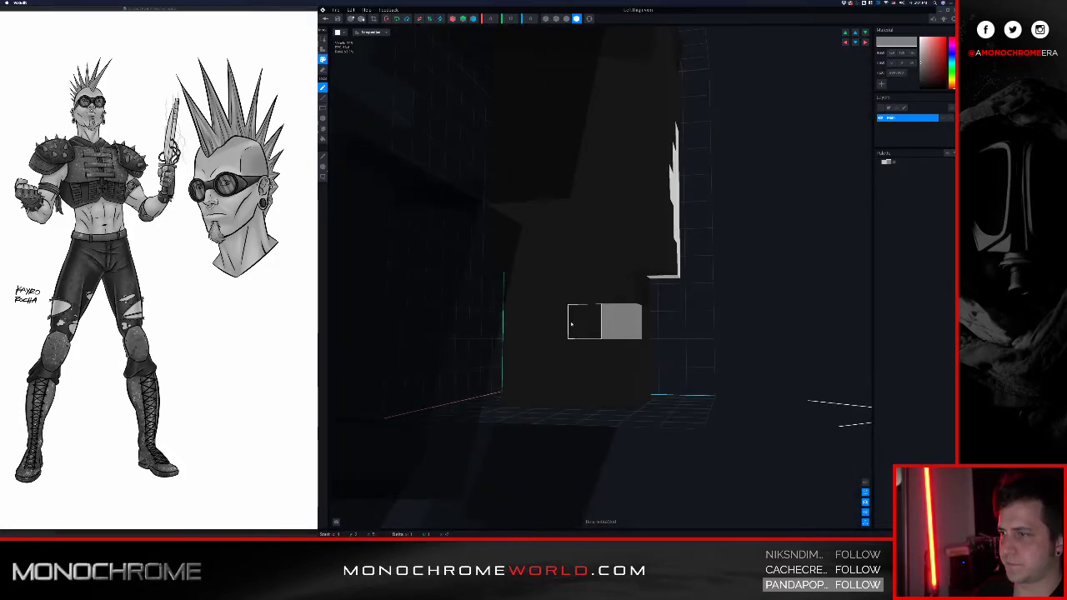
{"action": "left_click_drag", "start_coordinate": [577, 324], "coordinate": [536, 323]}
{"action": "right_click_drag", "start_coordinate": [597, 333], "coordinate": [766, 342]}
{"action": "left_click", "coordinate": [622, 327]}
{"action": "left_click", "coordinate": [658, 330]}
{"action": "scroll", "coordinate": [717, 342], "scroll_direction": "down", "scroll_amount": 6}
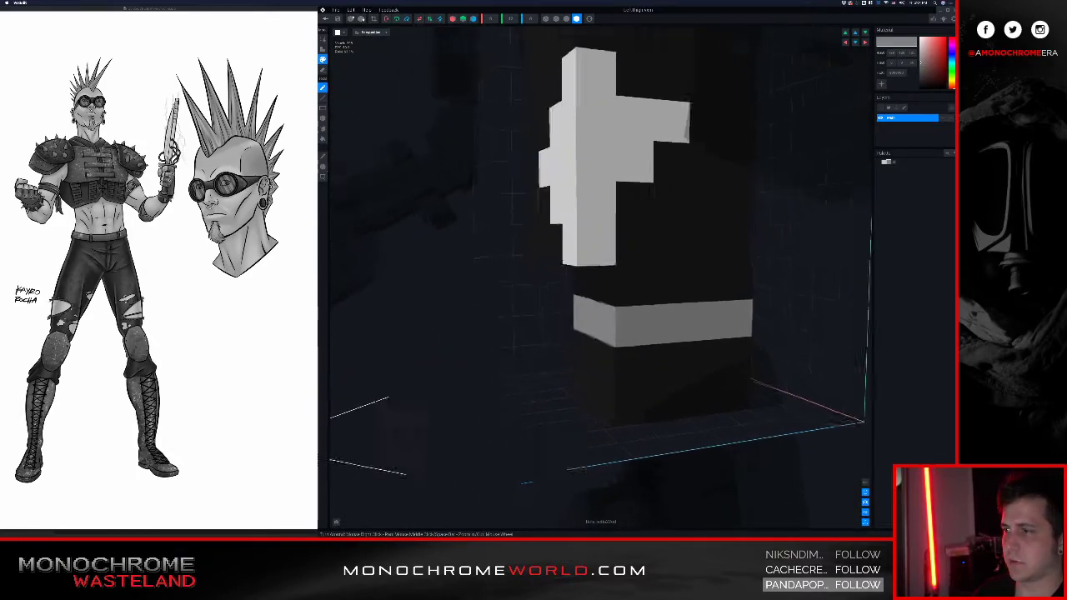
{"action": "left_click", "coordinate": [327, 20]}
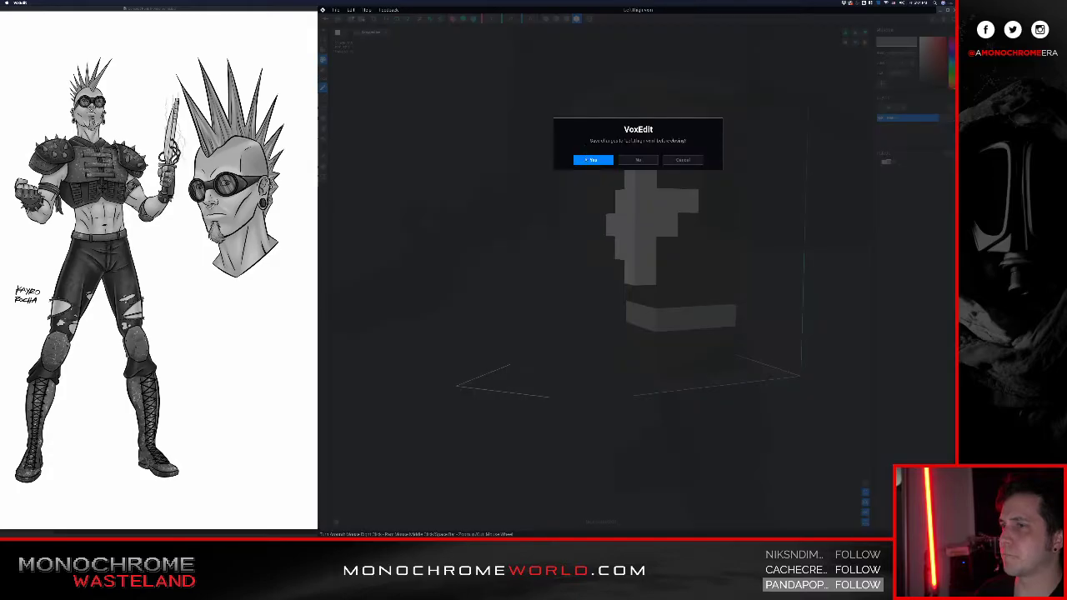
{"action": "left_click", "coordinate": [593, 160]}
- Check the left thigh's strap on the character, then open the left lower leg in the voxel editor
{"action": "scroll", "coordinate": [617, 242], "scroll_direction": "up", "scroll_amount": 5}
{"action": "middle_click_drag", "start_coordinate": [616, 242], "coordinate": [583, 306]}
{"action": "scroll", "coordinate": [584, 306], "scroll_direction": "up", "scroll_amount": 5}
{"action": "right_click_drag", "start_coordinate": [583, 306], "coordinate": [565, 242]}
{"action": "scroll", "coordinate": [564, 242], "scroll_direction": "up", "scroll_amount": 5}
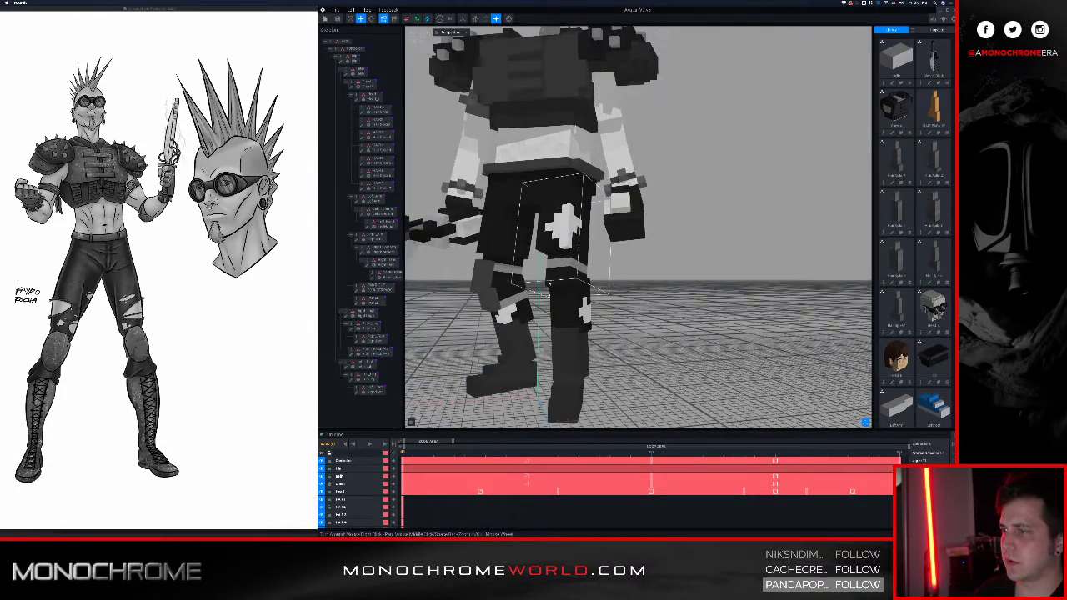
{"action": "right_click_drag", "start_coordinate": [557, 333], "coordinate": [456, 334]}
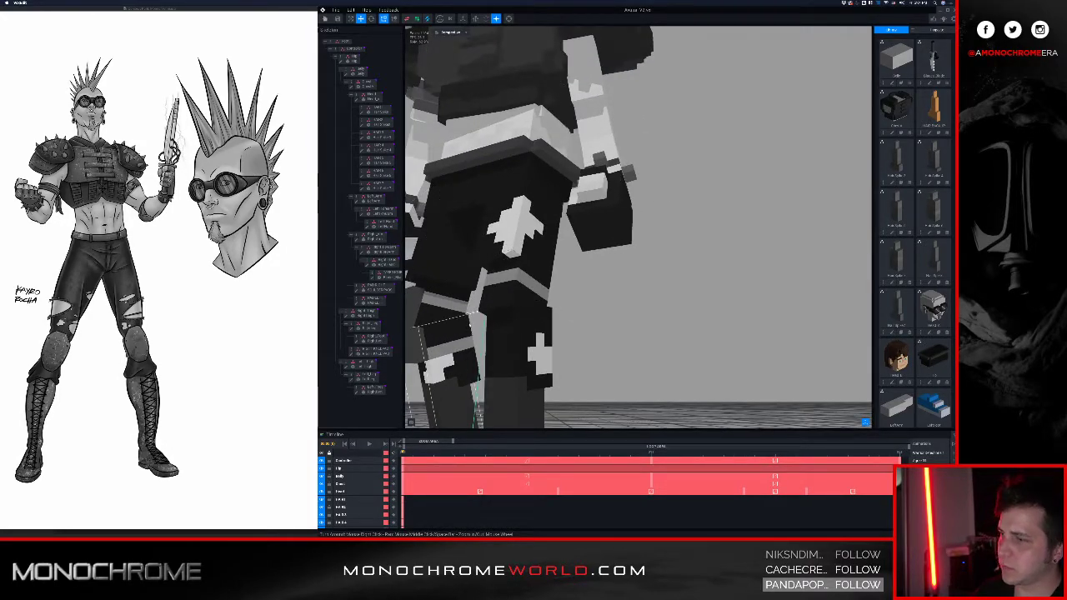
{"action": "left_click", "coordinate": [471, 330]}
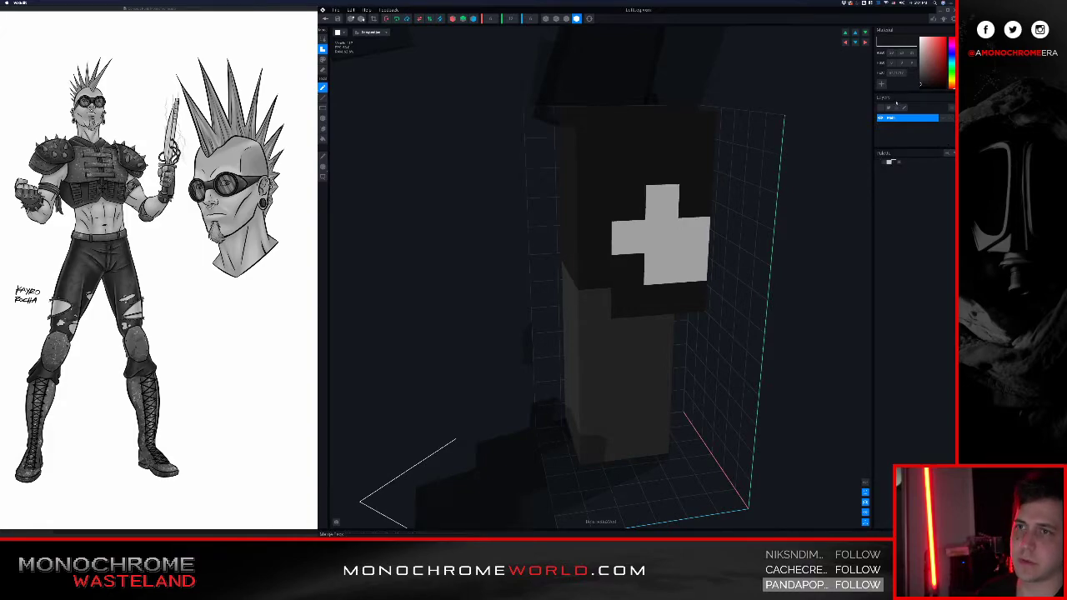
- Paint a one-voxel-high strap in colour 808080 around the left lower leg, across the top of the light tear patch, and save
{"action": "left_click", "coordinate": [900, 76]}
{"action": "type", "text": "808080"}
{"action": "key", "text": "Return"}
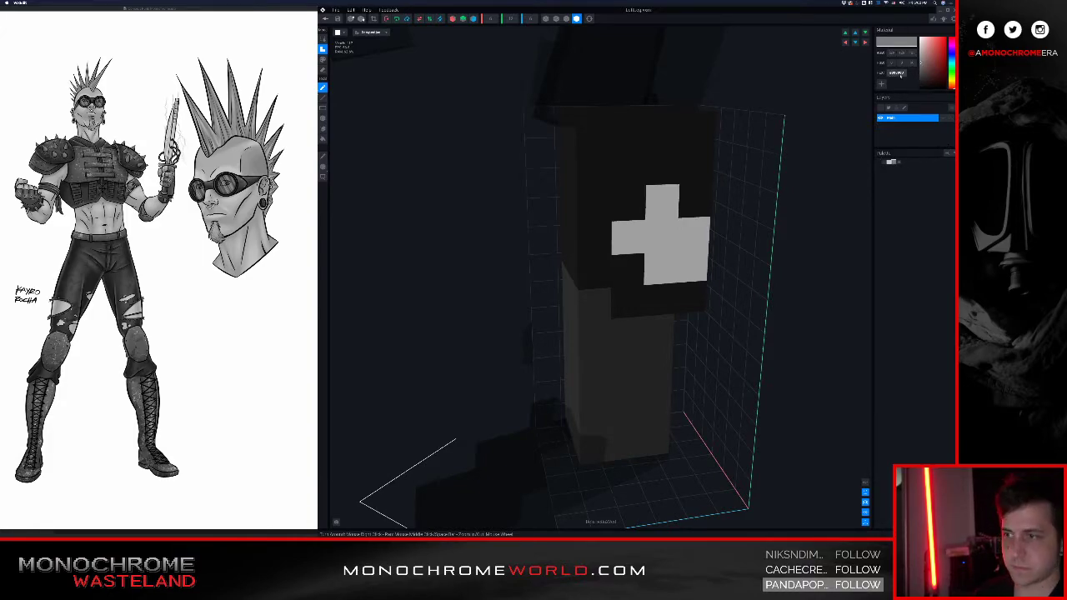
{"action": "left_click_drag", "start_coordinate": [595, 204], "coordinate": [694, 200]}
{"action": "right_click_drag", "start_coordinate": [577, 200], "coordinate": [655, 183]}
{"action": "left_click_drag", "start_coordinate": [624, 199], "coordinate": [551, 197]}
{"action": "right_click_drag", "start_coordinate": [547, 197], "coordinate": [605, 193]}
{"action": "left_click_drag", "start_coordinate": [528, 198], "coordinate": [417, 206]}
{"action": "mouse_move", "coordinate": [417, 207]}
{"action": "right_mouse_down"}
{"action": "mouse_move", "coordinate": [429, 197]}
{"action": "mouse_move", "coordinate": [422, 205]}
{"action": "right_mouse_up"}
{"action": "left_click_drag", "start_coordinate": [475, 218], "coordinate": [516, 212]}
{"action": "right_click_drag", "start_coordinate": [435, 216], "coordinate": [517, 229]}
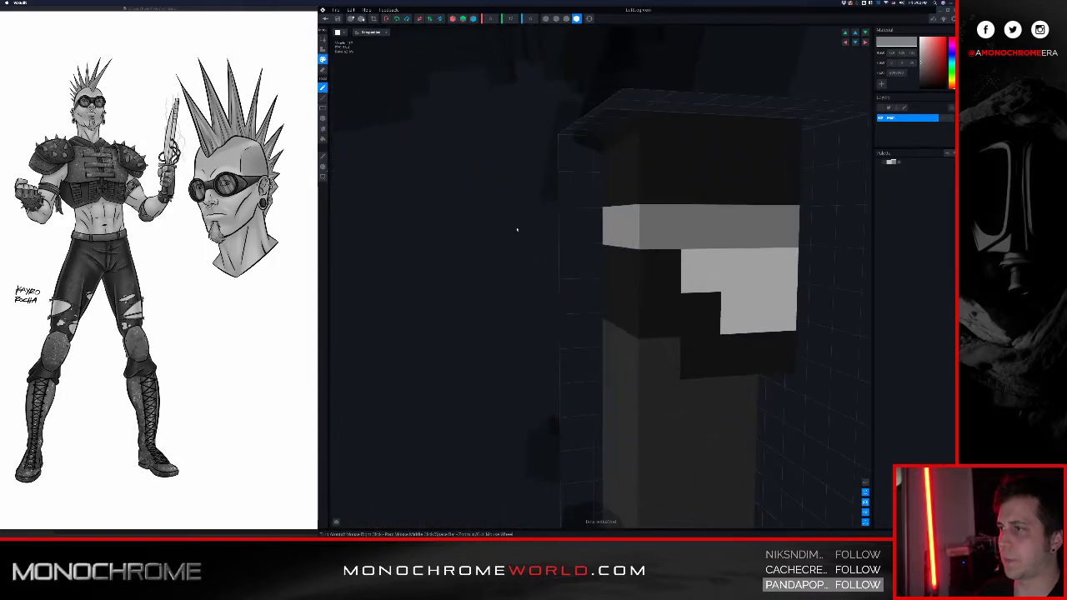
{"action": "left_click", "coordinate": [326, 19]}
{"action": "left_click", "coordinate": [592, 159]}
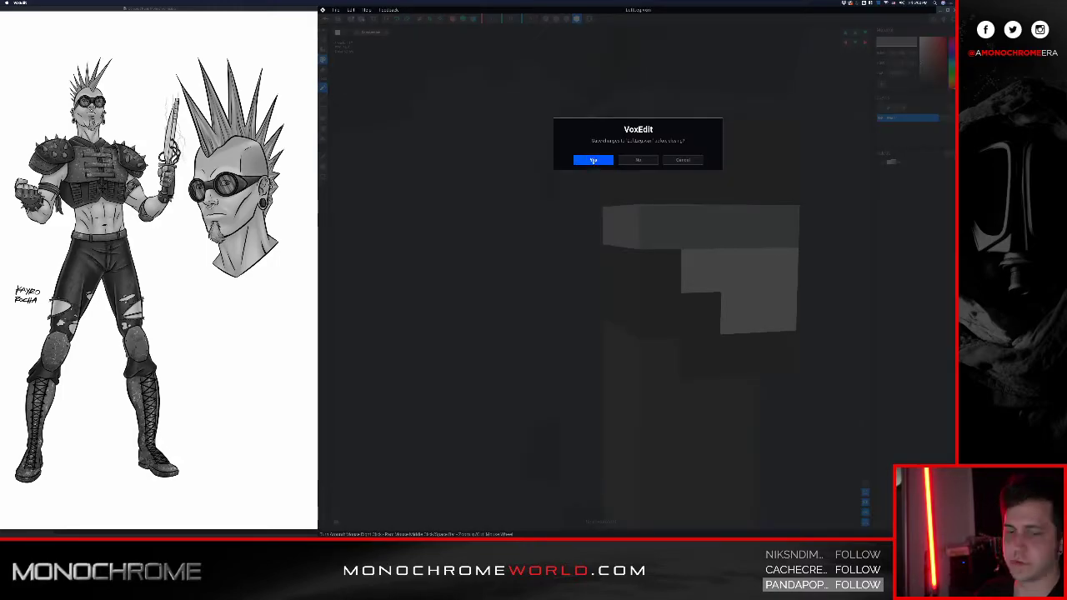
- Examine the straps on the character's left thigh and left lower leg from the front and the side
{"action": "middle_click_drag", "start_coordinate": [654, 177], "coordinate": [677, 295]}
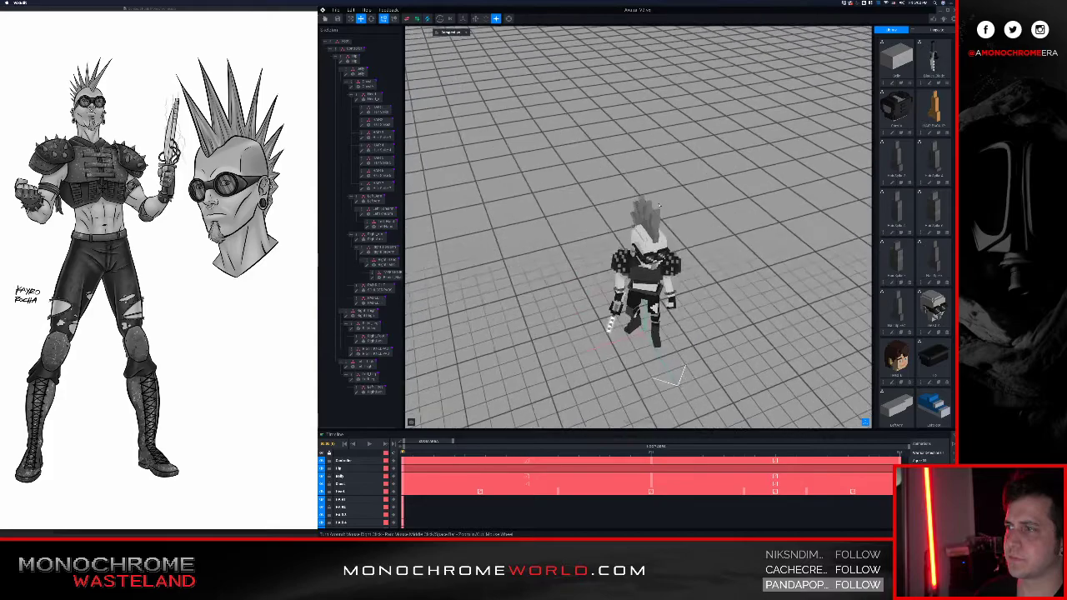
{"action": "scroll", "coordinate": [676, 283], "scroll_direction": "up", "scroll_amount": 5}
{"action": "right_click_drag", "start_coordinate": [676, 275], "coordinate": [692, 175]}
{"action": "scroll", "coordinate": [617, 296], "scroll_direction": "up", "scroll_amount": 10}
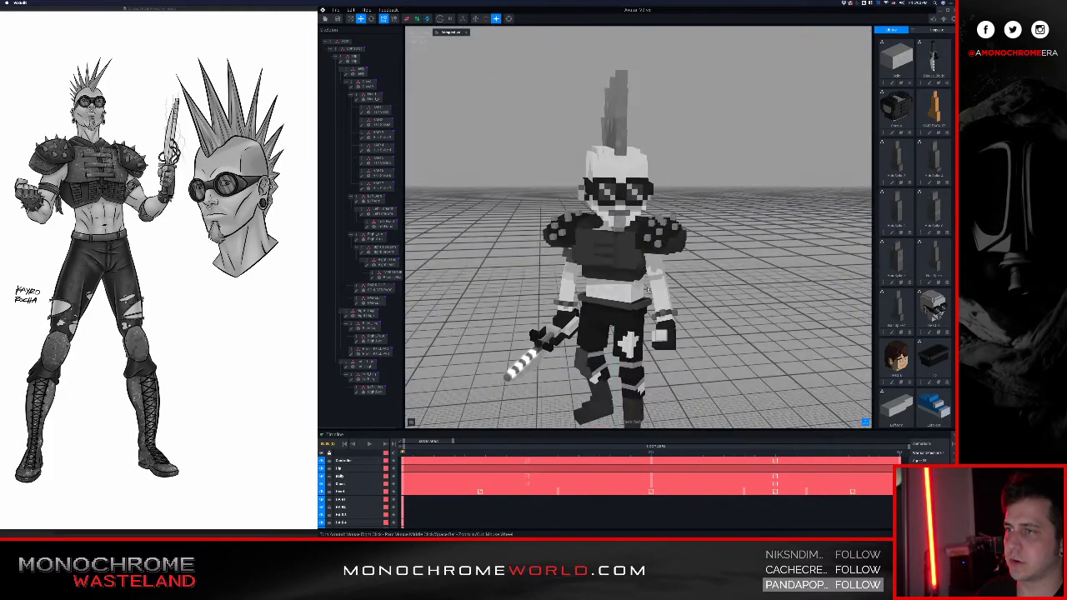
{"action": "right_click_drag", "start_coordinate": [617, 298], "coordinate": [599, 237]}
{"action": "middle_click_drag", "start_coordinate": [593, 383], "coordinate": [583, 309]}
{"action": "right_click_drag", "start_coordinate": [583, 308], "coordinate": [586, 306]}
{"action": "scroll", "coordinate": [586, 307], "scroll_direction": "up", "scroll_amount": 5}
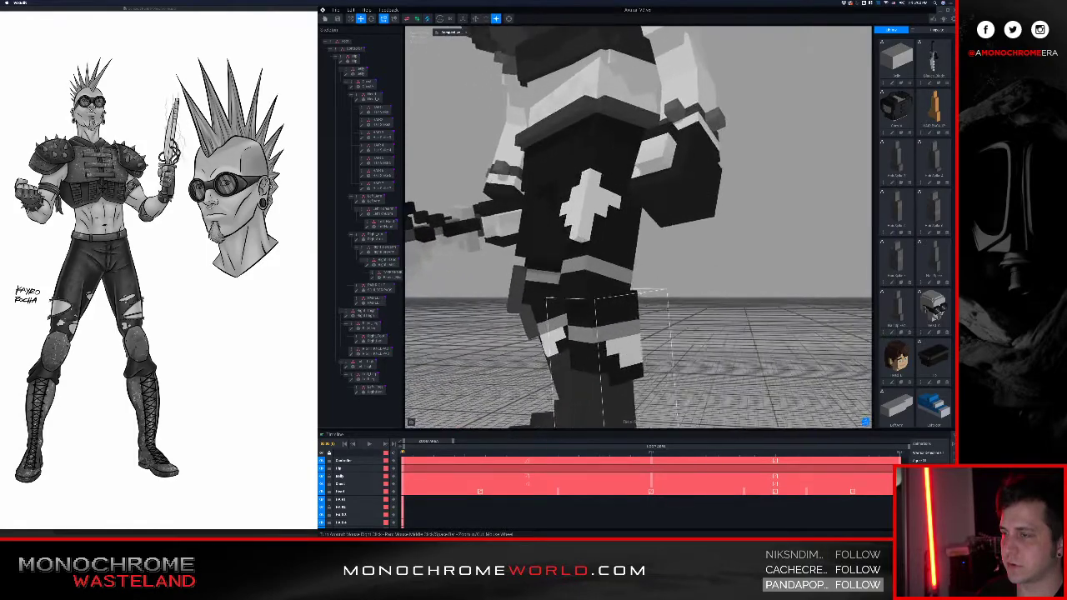
{"action": "middle_click_drag", "start_coordinate": [586, 306], "coordinate": [614, 265]}
{"action": "scroll", "coordinate": [614, 265], "scroll_direction": "up", "scroll_amount": 3}
- Inspect the right lower leg's knee pad and strap in the voxel editor, then save the part and return to the animator
{"action": "left_click", "coordinate": [557, 307]}
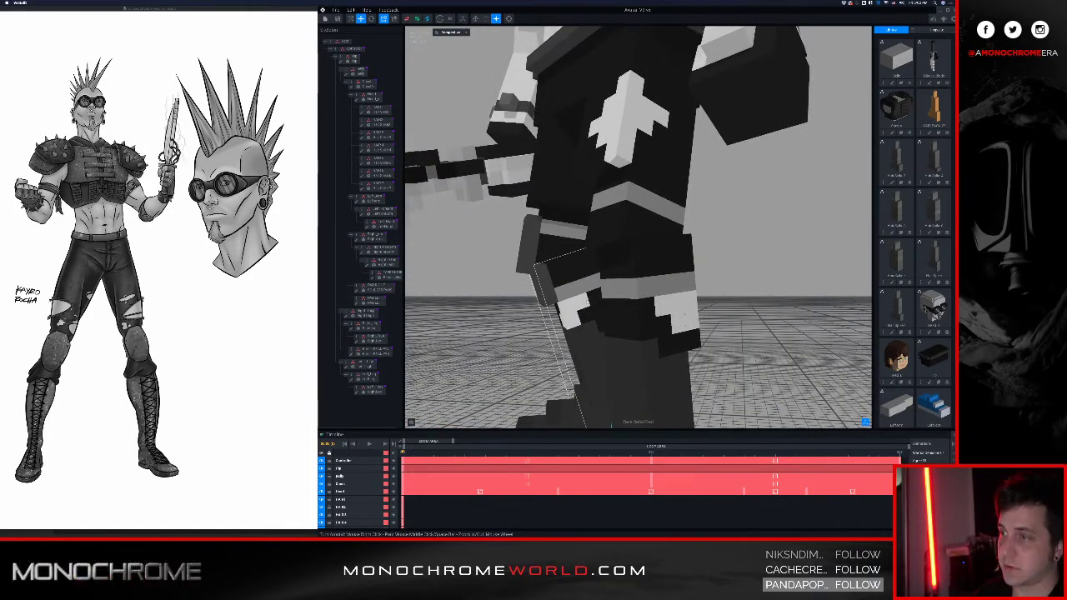
{"action": "scroll", "coordinate": [557, 307], "scroll_direction": "up", "scroll_amount": 2}
{"action": "right_click_drag", "start_coordinate": [558, 307], "coordinate": [577, 288]}
{"action": "left_click", "coordinate": [576, 287]}
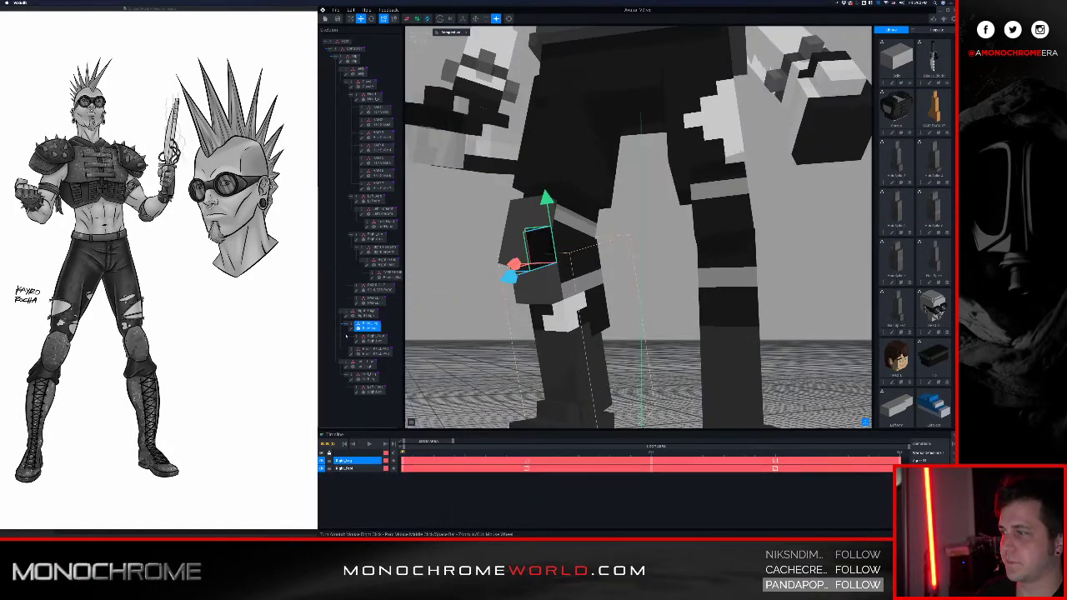
{"action": "left_click", "coordinate": [352, 329]}
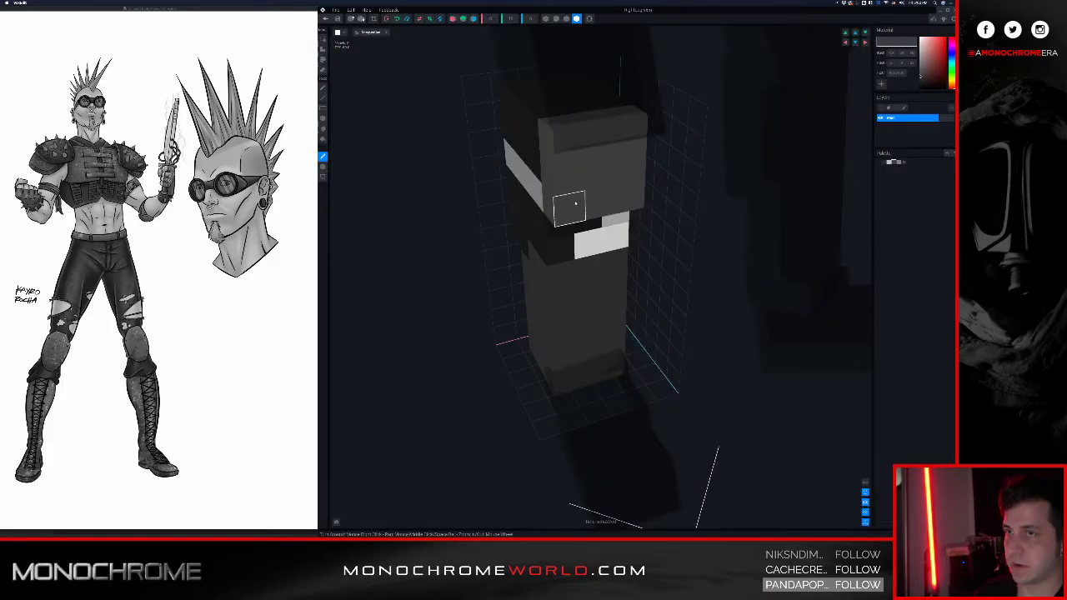
{"action": "right_click_drag", "start_coordinate": [416, 85], "coordinate": [340, 73]}
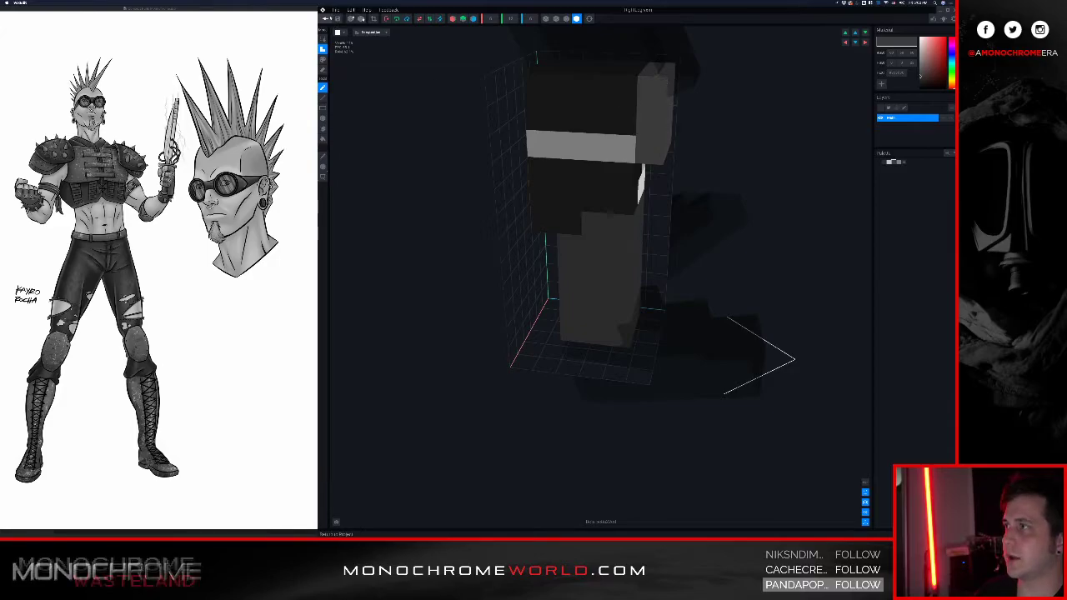
{"action": "left_click", "coordinate": [325, 18]}
{"action": "left_click", "coordinate": [594, 160]}
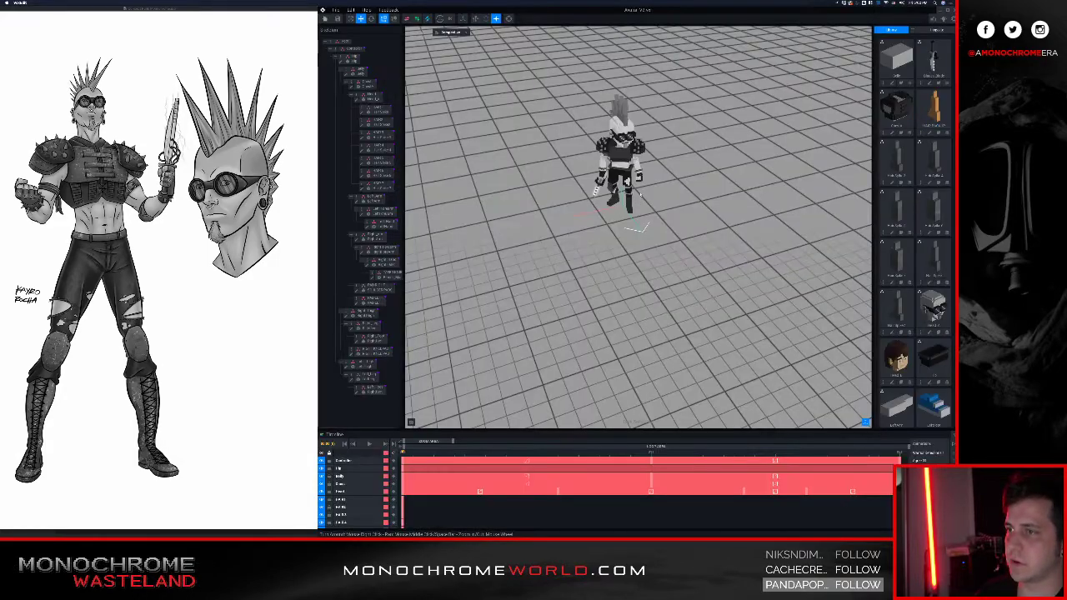
- Open the left lower leg in the voxel editor, add a knee-pad block in colour 303030 across its upper front, and save
{"action": "right_click_drag", "start_coordinate": [631, 191], "coordinate": [631, 246]}
{"action": "scroll", "coordinate": [631, 284], "scroll_direction": "up", "scroll_amount": 5}
{"action": "right_click_drag", "start_coordinate": [631, 288], "coordinate": [639, 335]}
{"action": "left_click", "coordinate": [358, 377]}
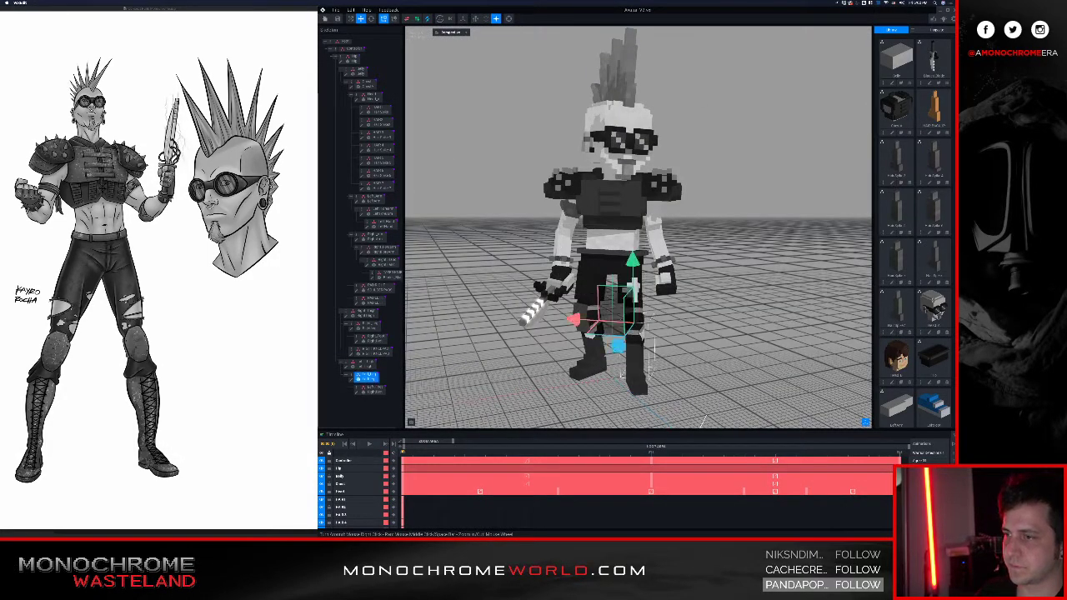
{"action": "double_click", "coordinate": [352, 380]}
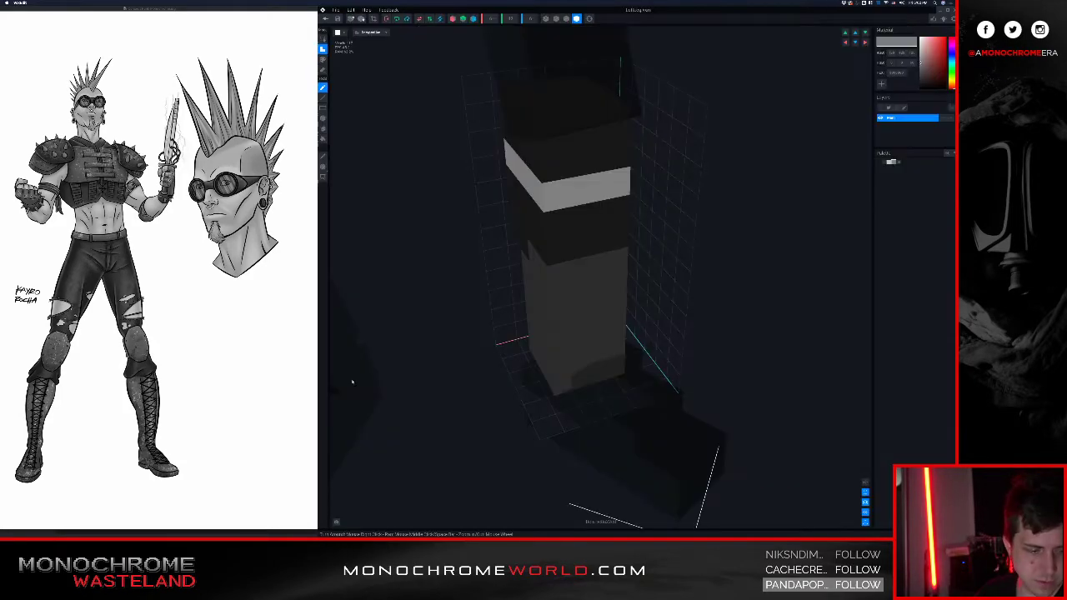
{"action": "right_click_drag", "start_coordinate": [450, 265], "coordinate": [708, 167]}
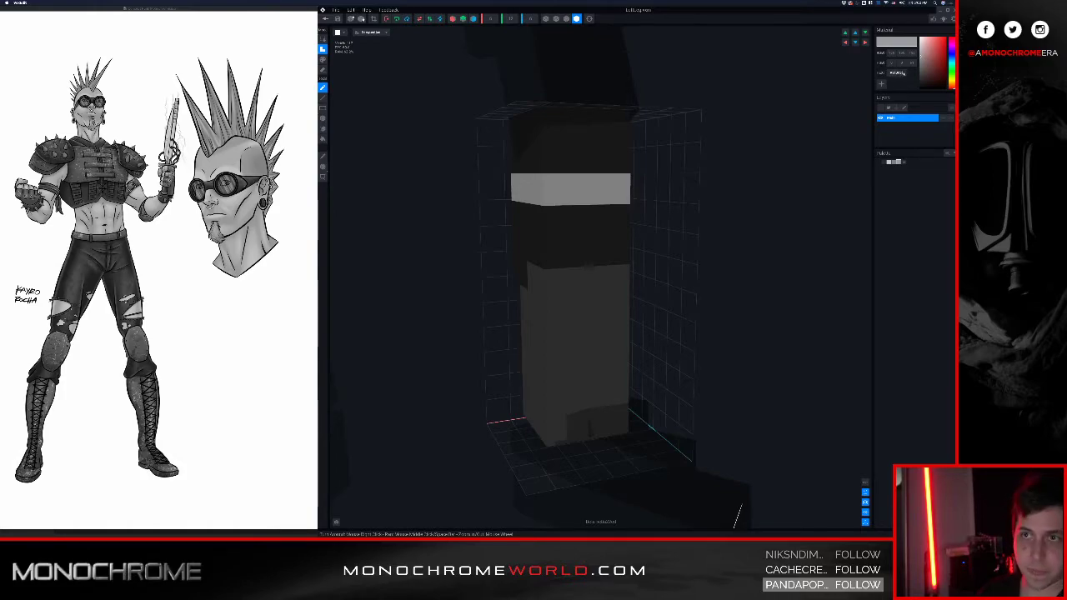
{"action": "type", "text": "#303030"}
{"action": "mouse_move", "coordinate": [557, 125]}
{"action": "left_mouse_down"}
{"action": "mouse_move", "coordinate": [587, 124]}
{"action": "mouse_move", "coordinate": [555, 189]}
{"action": "mouse_move", "coordinate": [567, 155]}
{"action": "left_mouse_up"}
{"action": "mouse_move", "coordinate": [654, 162]}
{"action": "right_mouse_down"}
{"action": "mouse_move", "coordinate": [581, 161]}
{"action": "mouse_move", "coordinate": [439, 50]}
{"action": "right_mouse_up"}
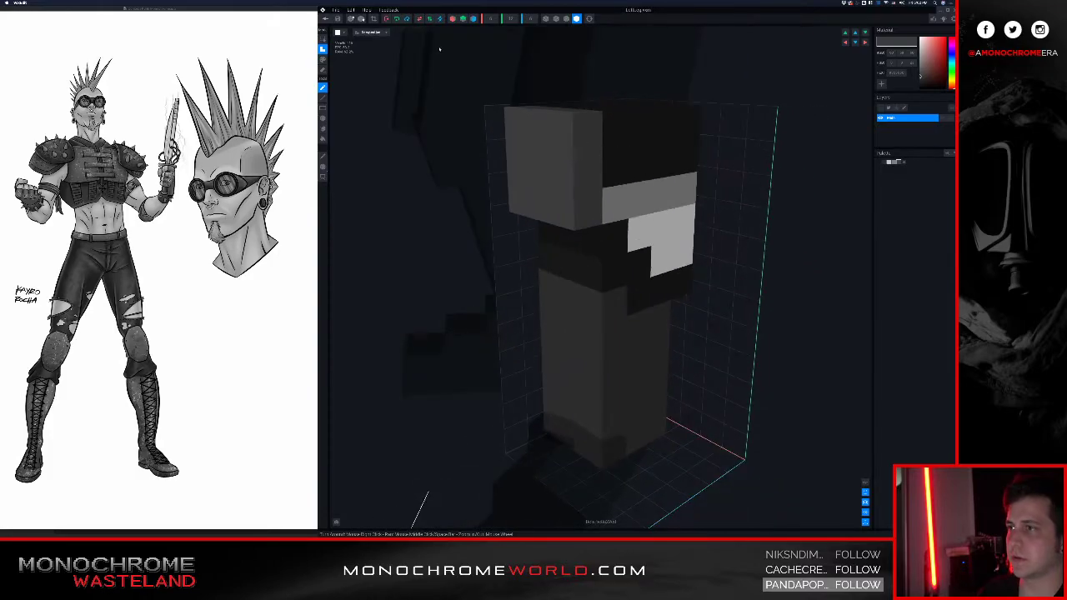
{"action": "left_click", "coordinate": [326, 19]}
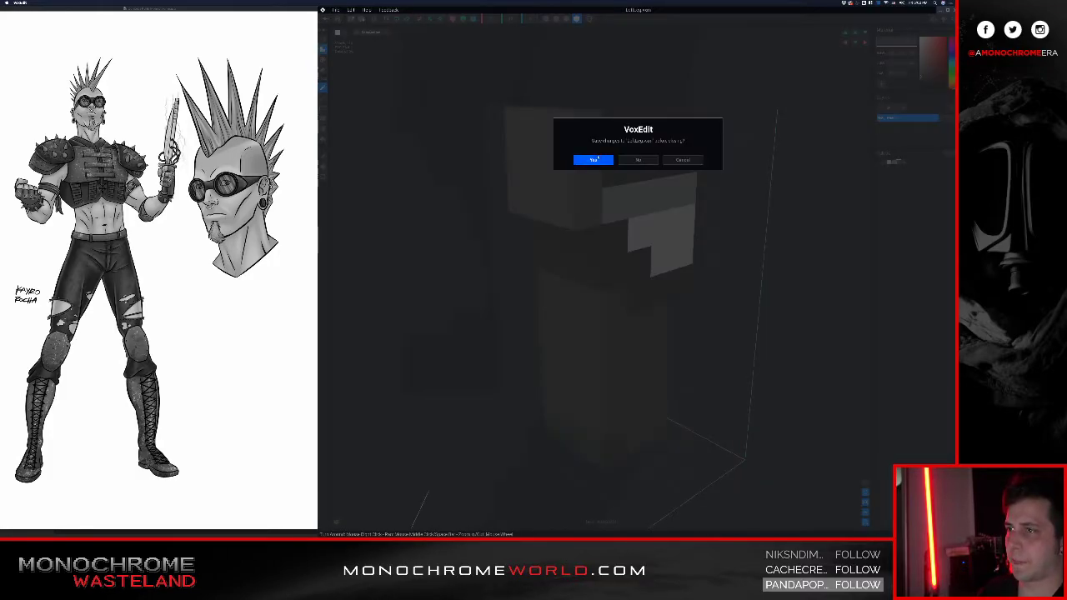
{"action": "left_click", "coordinate": [593, 160]}
- Create a child node for the left knee pad under the character's left thigh
{"action": "scroll", "coordinate": [631, 188], "scroll_direction": "up", "scroll_amount": 5}
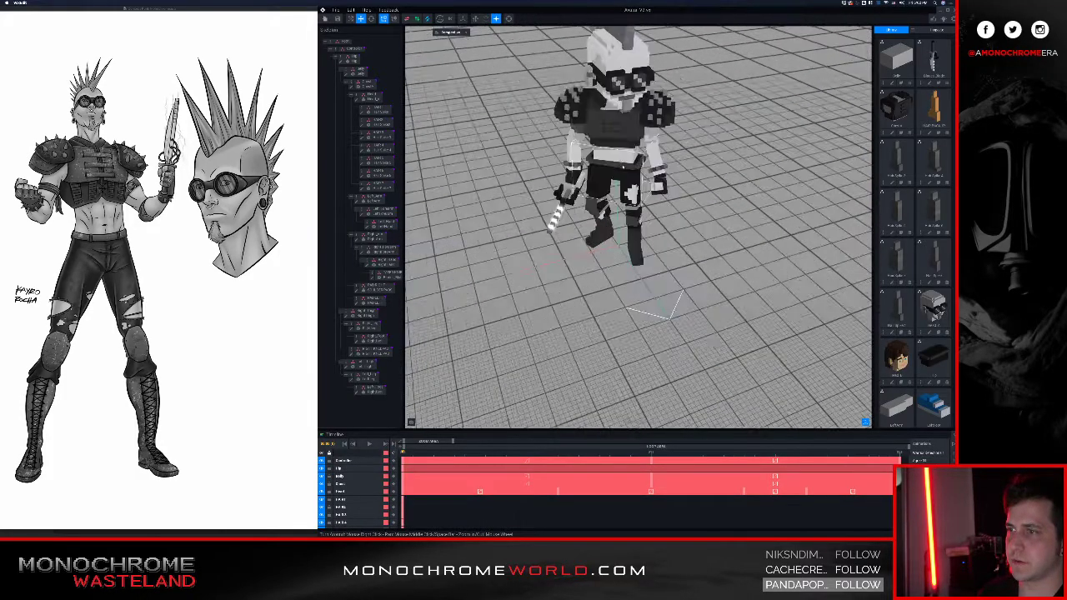
{"action": "scroll", "coordinate": [631, 188], "scroll_direction": "up", "scroll_amount": 4}
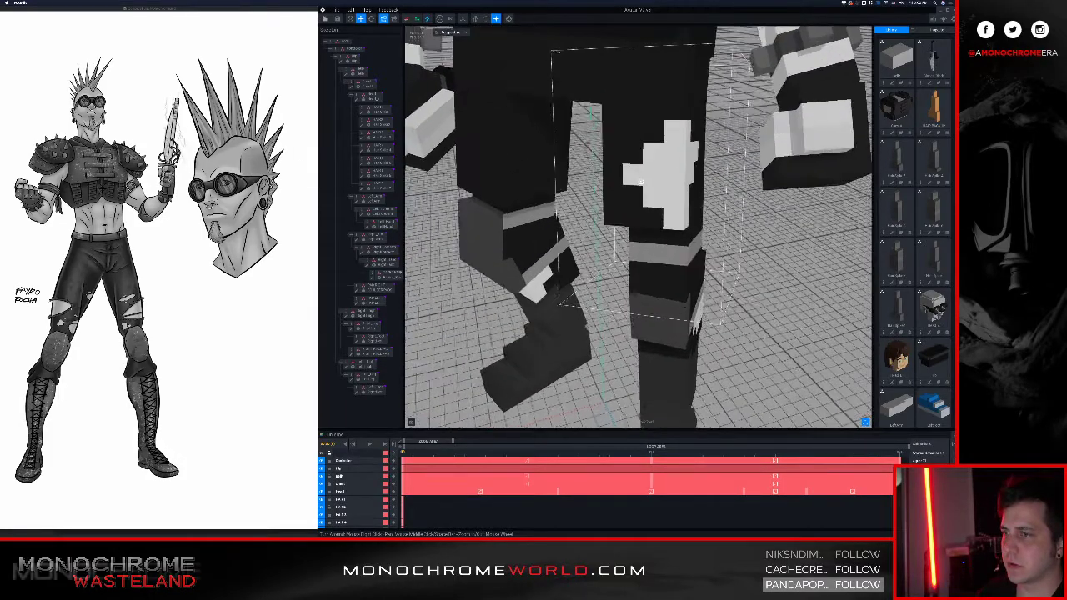
{"action": "middle_click_drag", "start_coordinate": [655, 233], "coordinate": [672, 205]}
{"action": "left_click", "coordinate": [688, 226]}
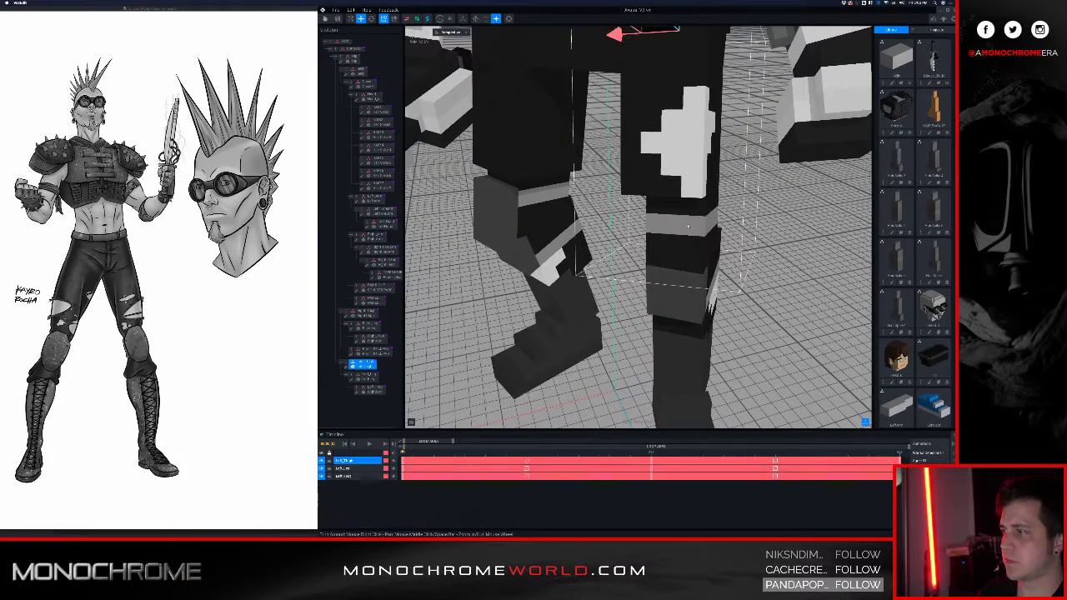
{"action": "right_click", "coordinate": [348, 364]}
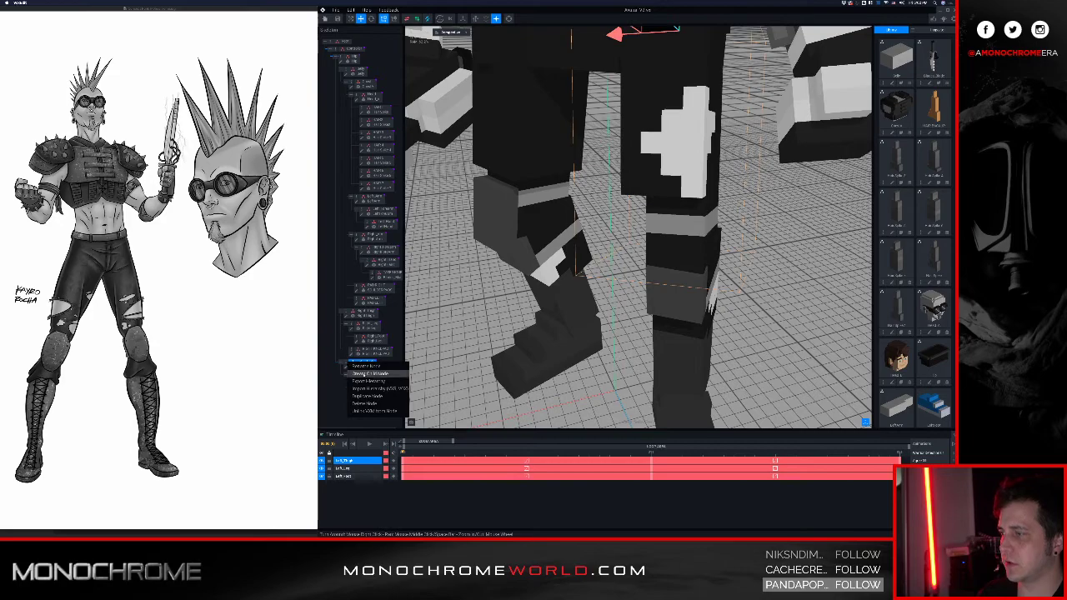
{"action": "left_click", "coordinate": [367, 366]}
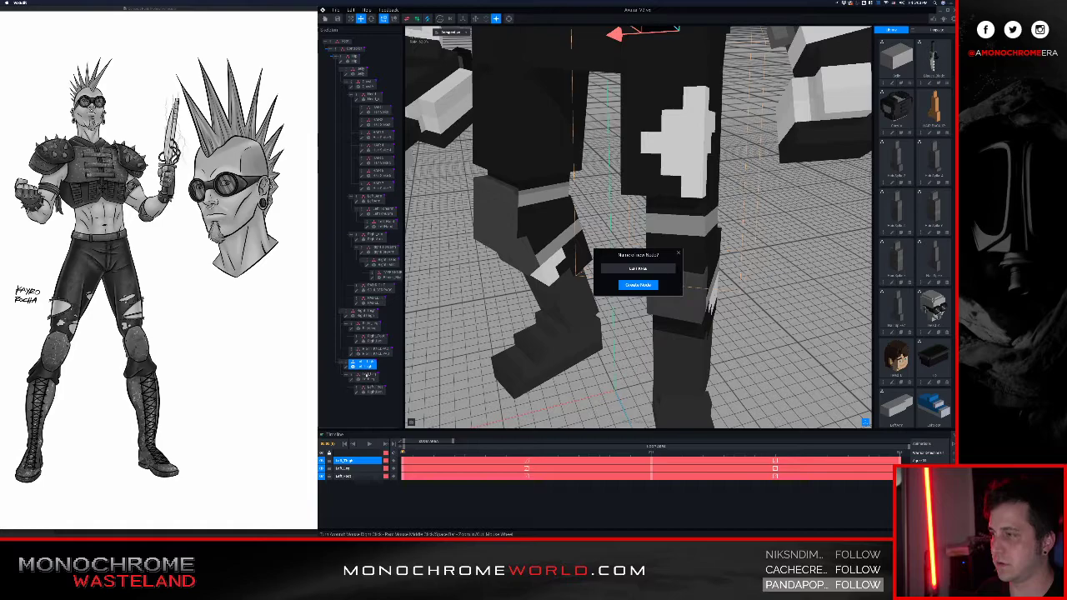
{"action": "key", "text": "Return"}
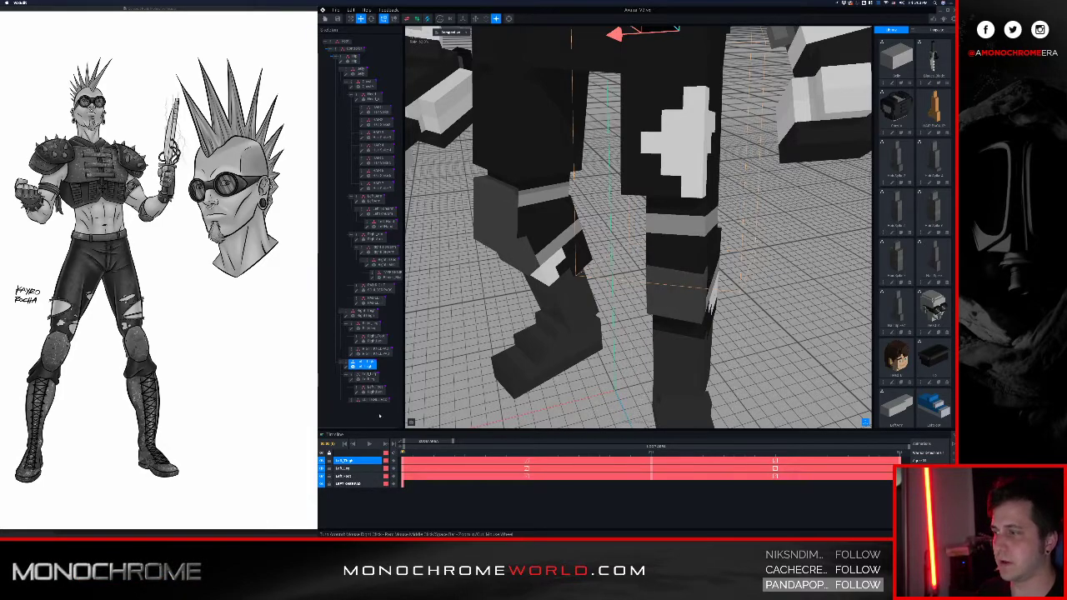
- Clone the right knee pad model from the library under the name LEFT KNEE PAD
{"action": "left_click", "coordinate": [502, 235]}
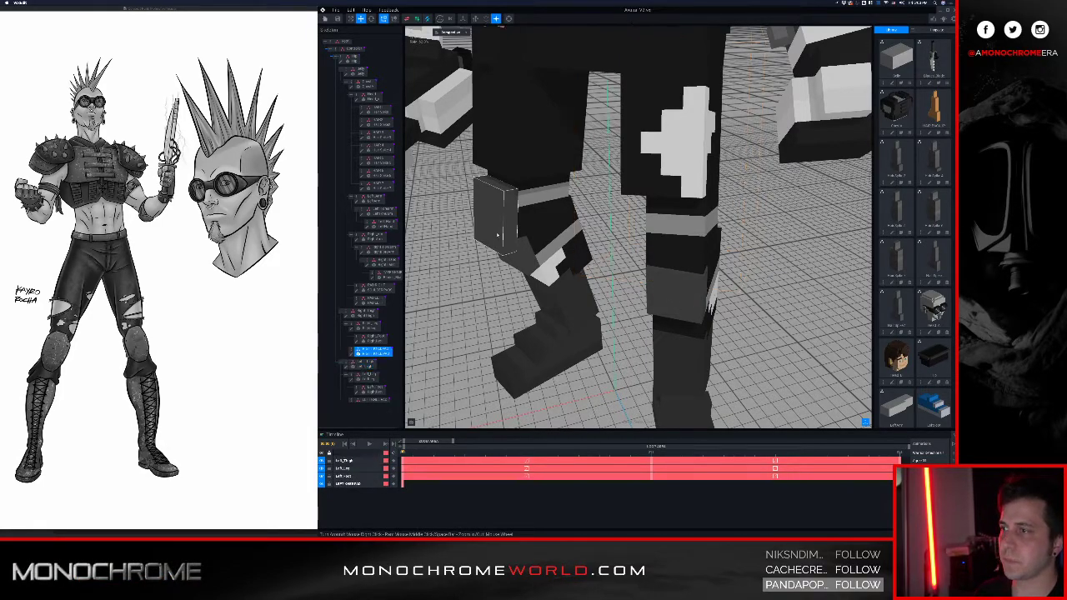
{"action": "scroll", "coordinate": [934, 215], "scroll_direction": "down", "scroll_amount": 5}
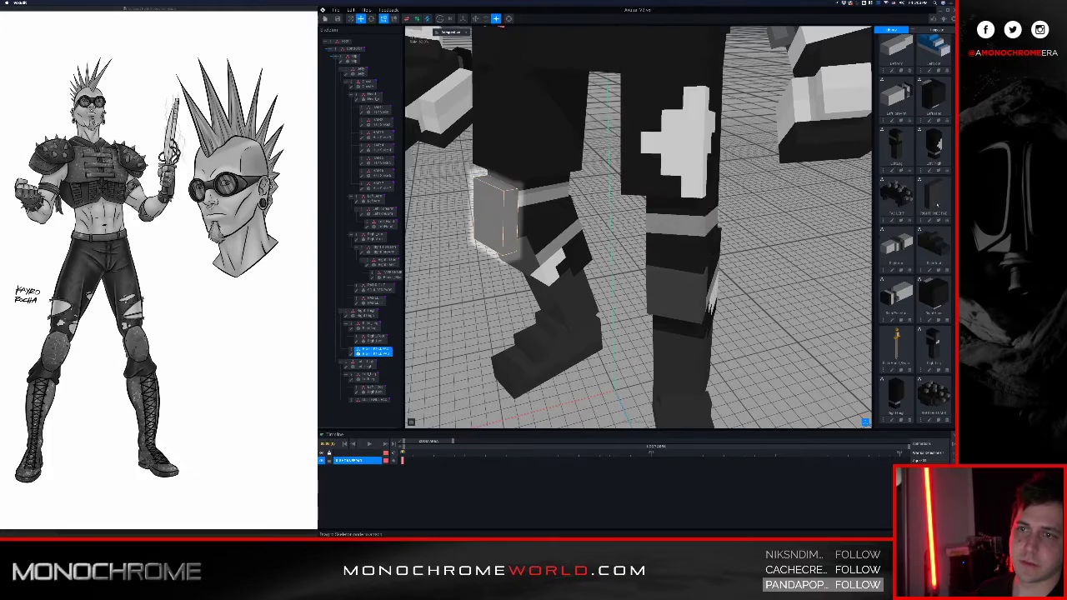
{"action": "left_click", "coordinate": [937, 221]}
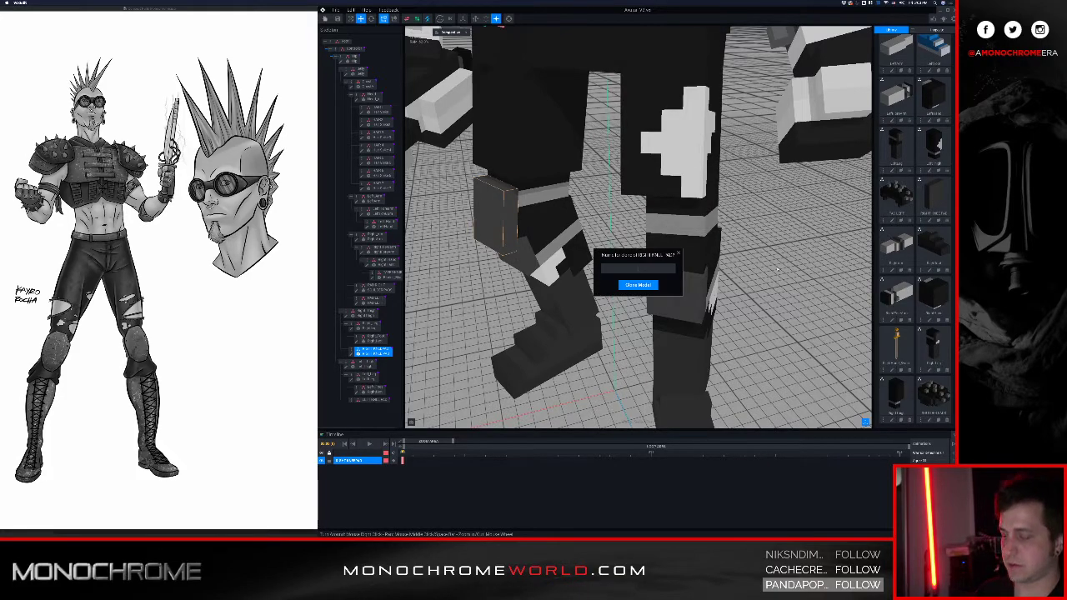
{"action": "type", "text": "LEFT KNEE"}
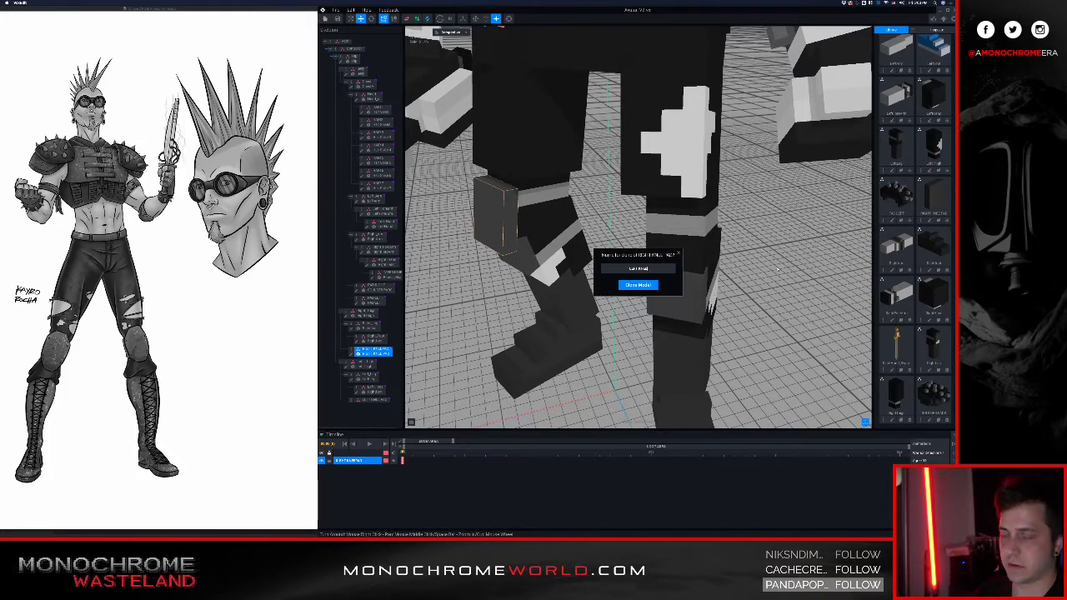
{"action": "type", "text": "PAD"}
{"action": "key", "text": "Return"}
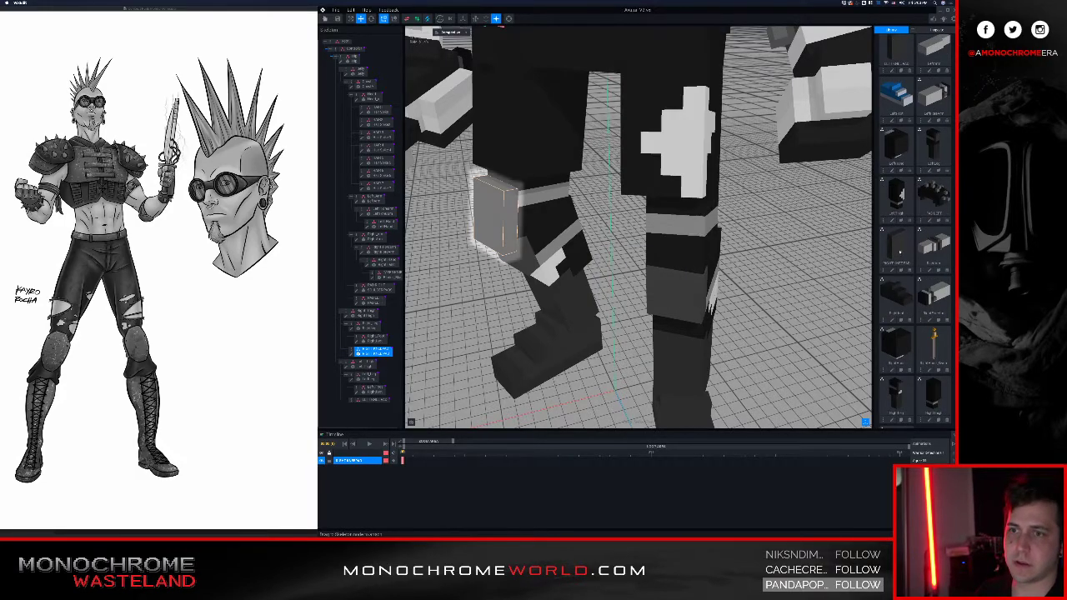
- Assign the cloned left knee pad model to the new node under the left thigh
{"action": "scroll", "coordinate": [908, 234], "scroll_direction": "down", "scroll_amount": 5}
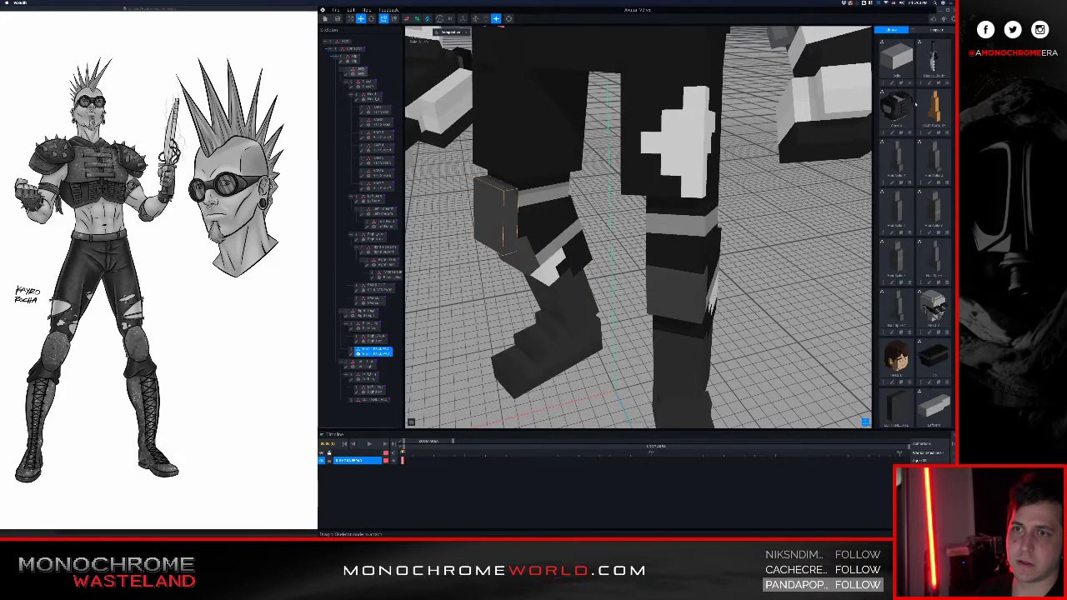
{"action": "scroll", "coordinate": [926, 215], "scroll_direction": "down", "scroll_amount": 5}
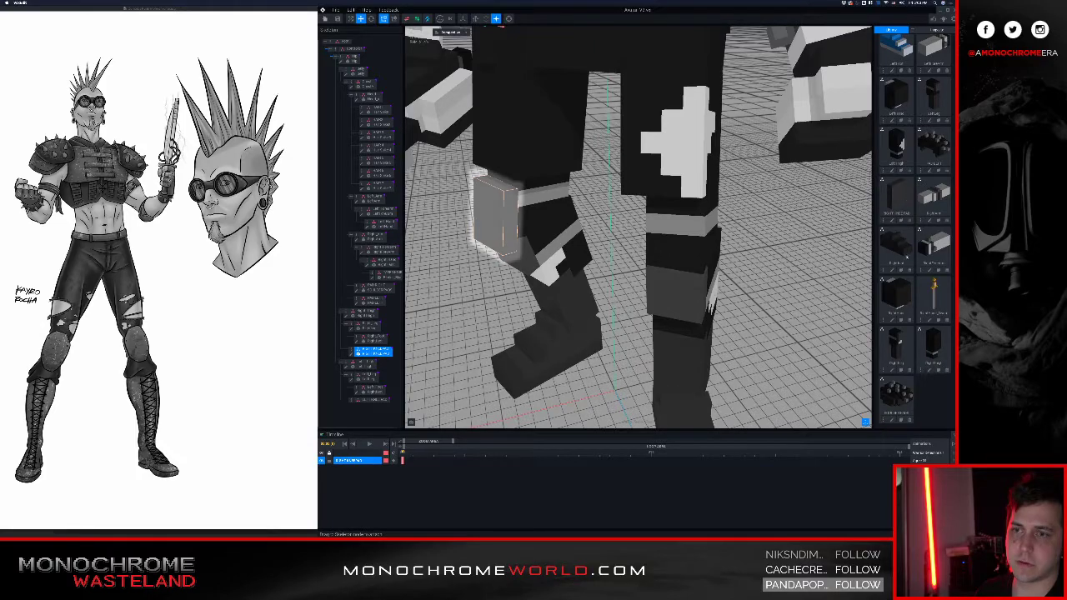
{"action": "scroll", "coordinate": [908, 250], "scroll_direction": "up", "scroll_amount": 5}
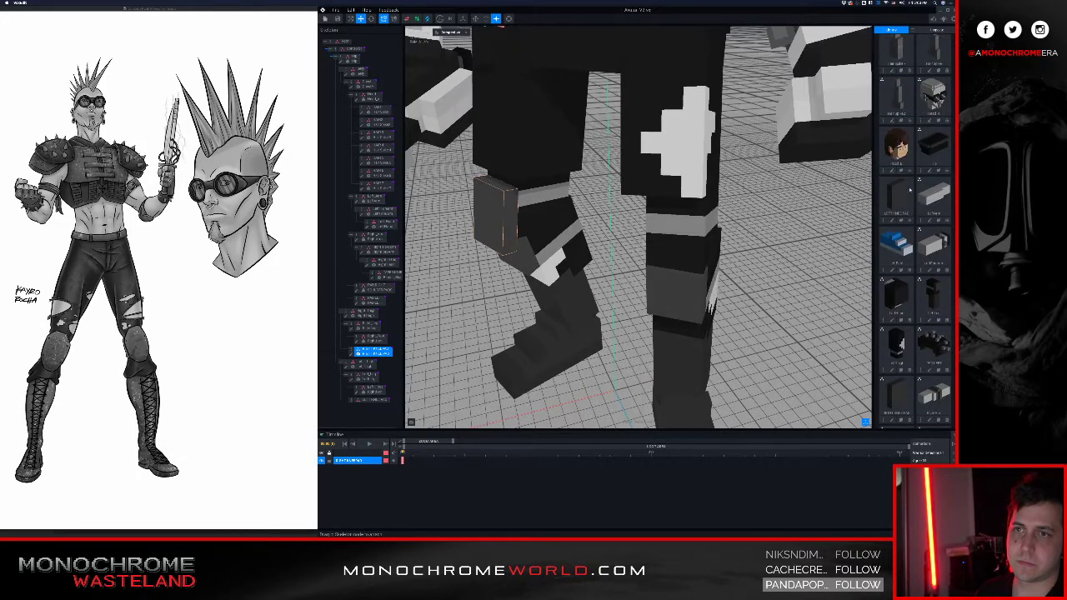
{"action": "left_click_drag", "start_coordinate": [904, 193], "coordinate": [365, 402]}
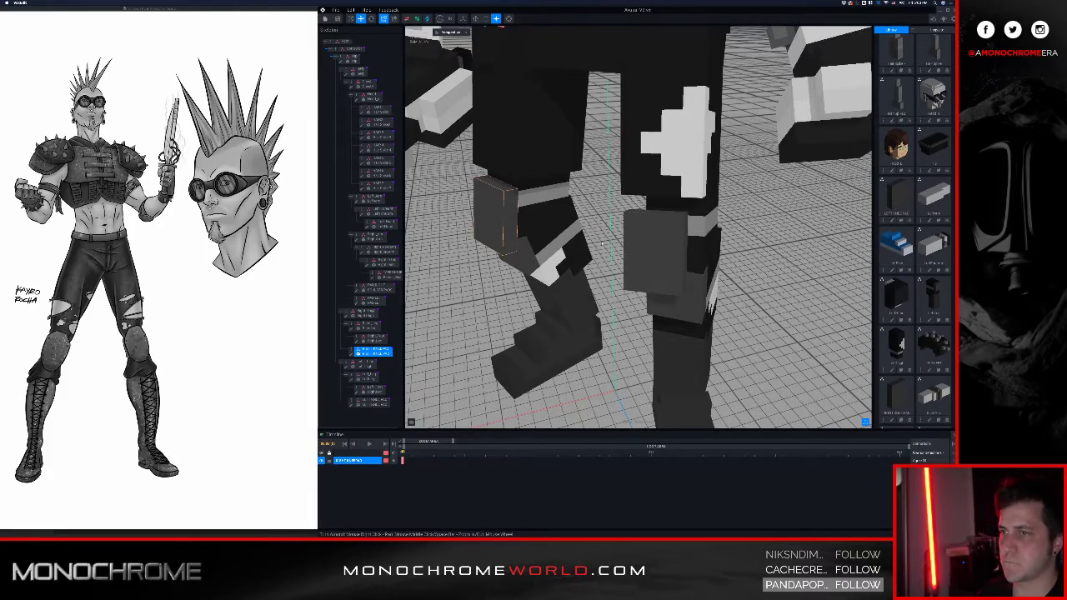
- Open the left knee pad in the voxel editor, shift its pivot sideways along the red axis to align the pad with the leg, and save
{"action": "right_click_drag", "start_coordinate": [676, 232], "coordinate": [706, 224]}
{"action": "left_click", "coordinate": [705, 224]}
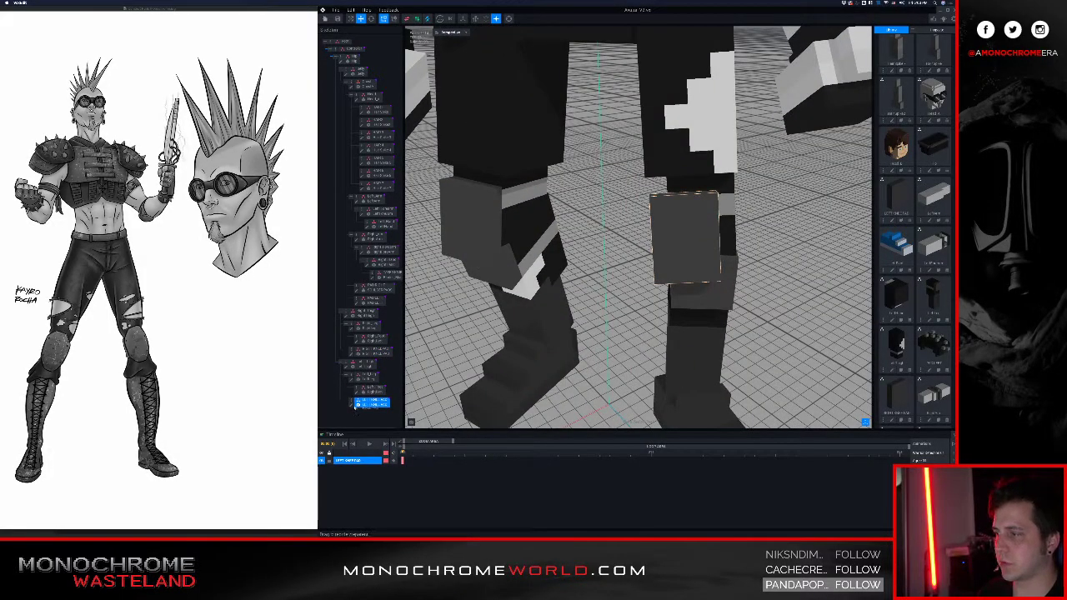
{"action": "left_click", "coordinate": [351, 406]}
{"action": "scroll", "coordinate": [603, 309], "scroll_direction": "down", "scroll_amount": 5}
{"action": "mouse_move", "coordinate": [602, 309]}
{"action": "right_mouse_down"}
{"action": "mouse_move", "coordinate": [593, 290]}
{"action": "mouse_move", "coordinate": [608, 277]}
{"action": "right_mouse_up"}
{"action": "scroll", "coordinate": [594, 290], "scroll_direction": "down", "scroll_amount": 3}
{"action": "left_click", "coordinate": [323, 167]}
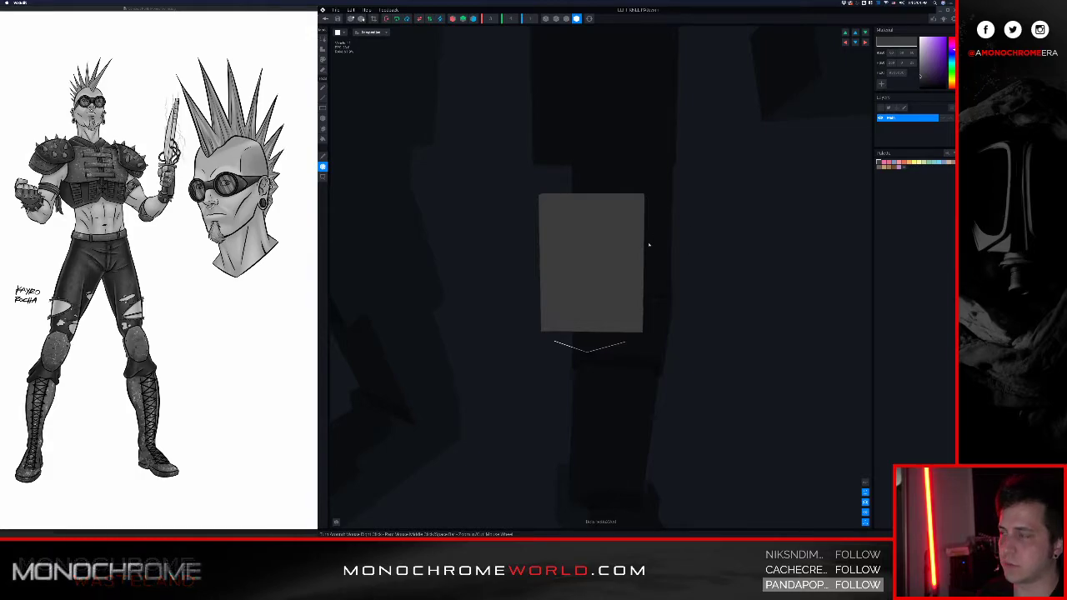
{"action": "scroll", "coordinate": [589, 248], "scroll_direction": "down", "scroll_amount": 3}
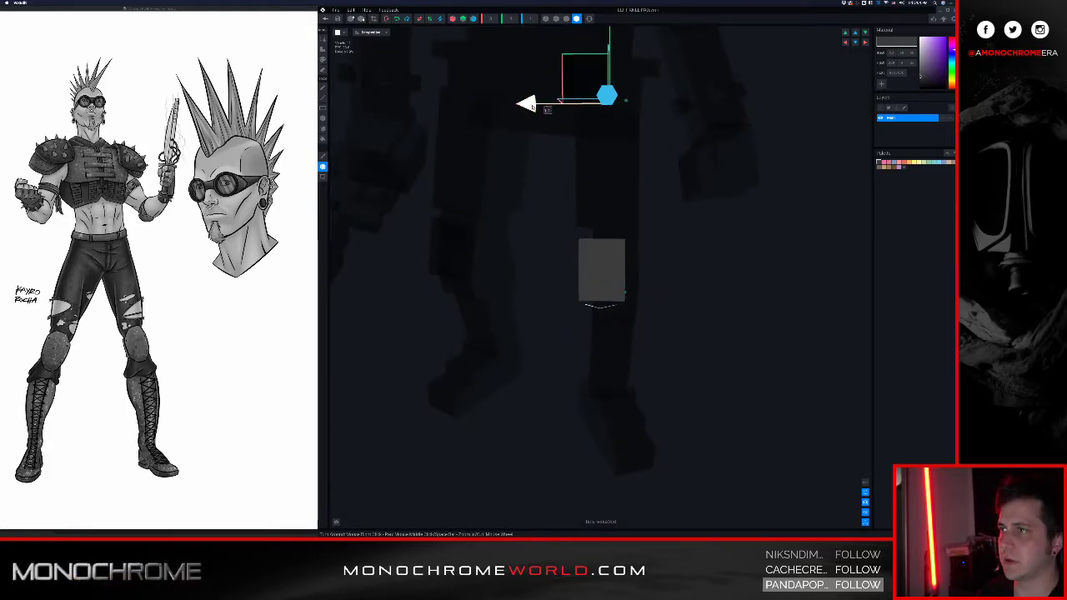
{"action": "left_click_drag", "start_coordinate": [527, 103], "coordinate": [513, 104]}
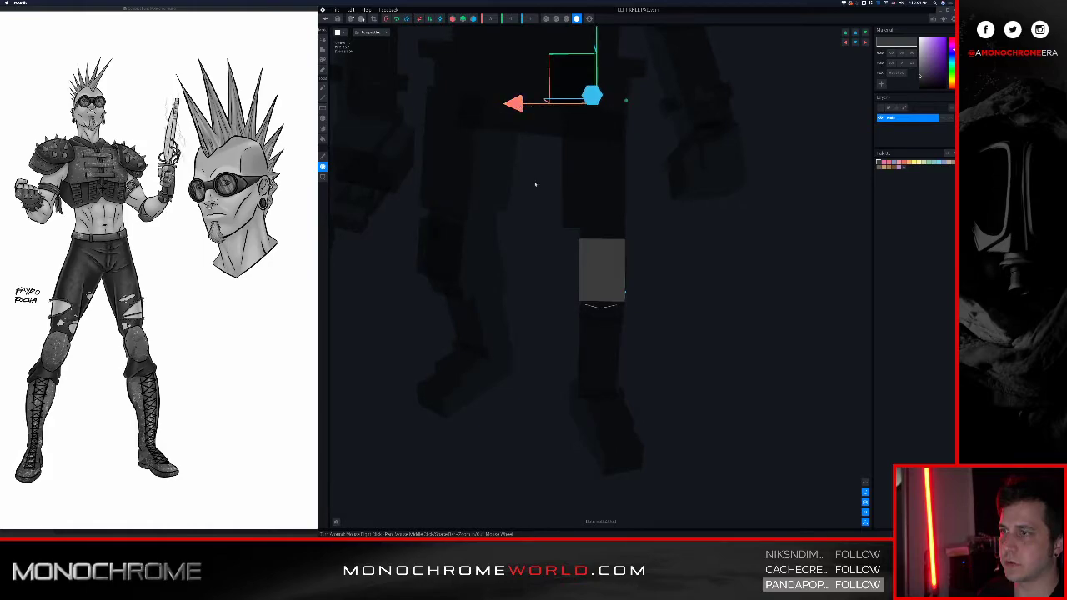
{"action": "left_click", "coordinate": [327, 19]}
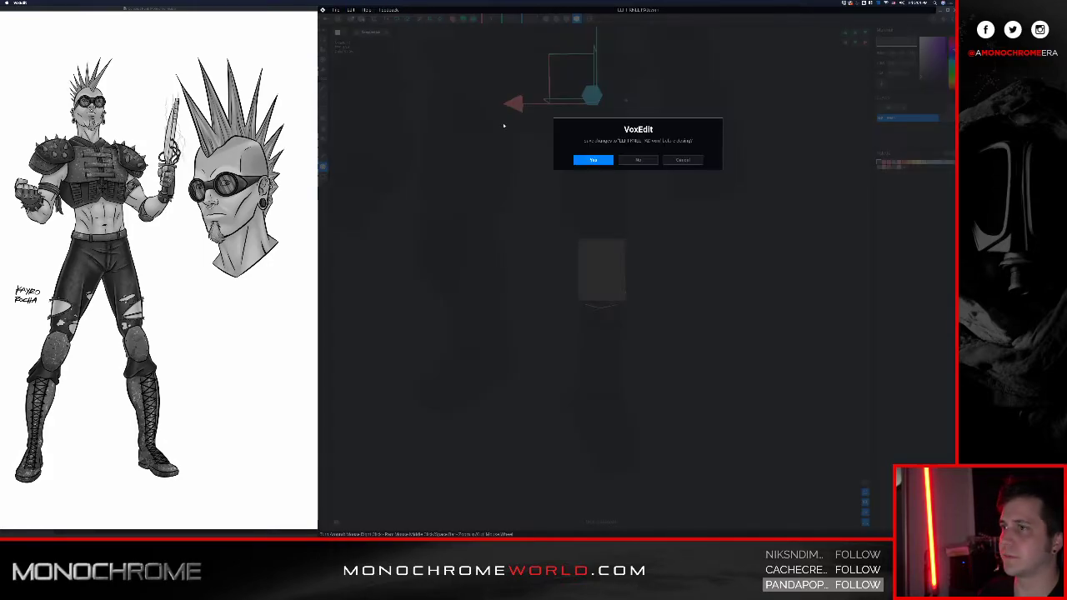
{"action": "left_click", "coordinate": [591, 160]}
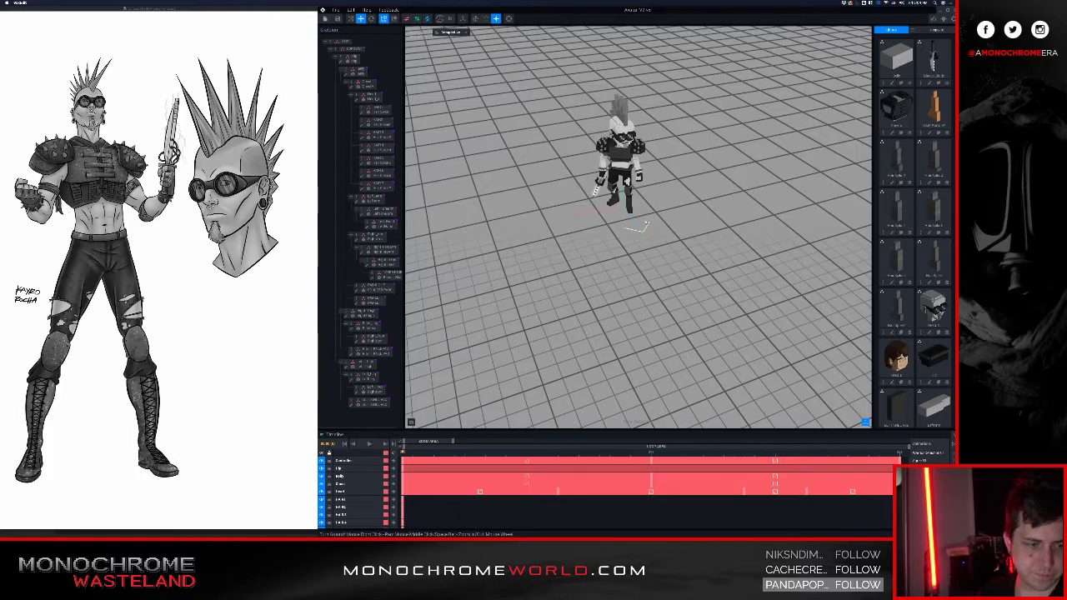
- Play the animation, return it to the start, and examine the knee pads and the whole character from the front and side
{"action": "key", "text": "space"}
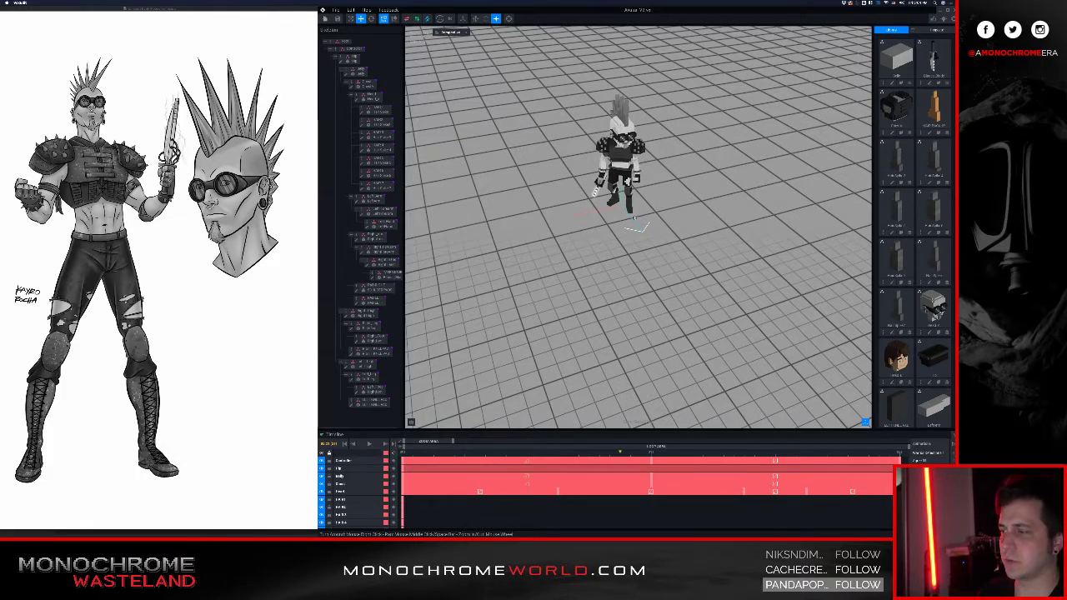
{"action": "left_click", "coordinate": [345, 445]}
{"action": "middle_click_drag", "start_coordinate": [596, 177], "coordinate": [567, 266]}
{"action": "scroll", "coordinate": [567, 266], "scroll_direction": "up", "scroll_amount": 4}
{"action": "right_click_drag", "start_coordinate": [567, 266], "coordinate": [567, 306]}
{"action": "scroll", "coordinate": [566, 320], "scroll_direction": "up", "scroll_amount": 4}
{"action": "middle_click_drag", "start_coordinate": [567, 307], "coordinate": [570, 225]}
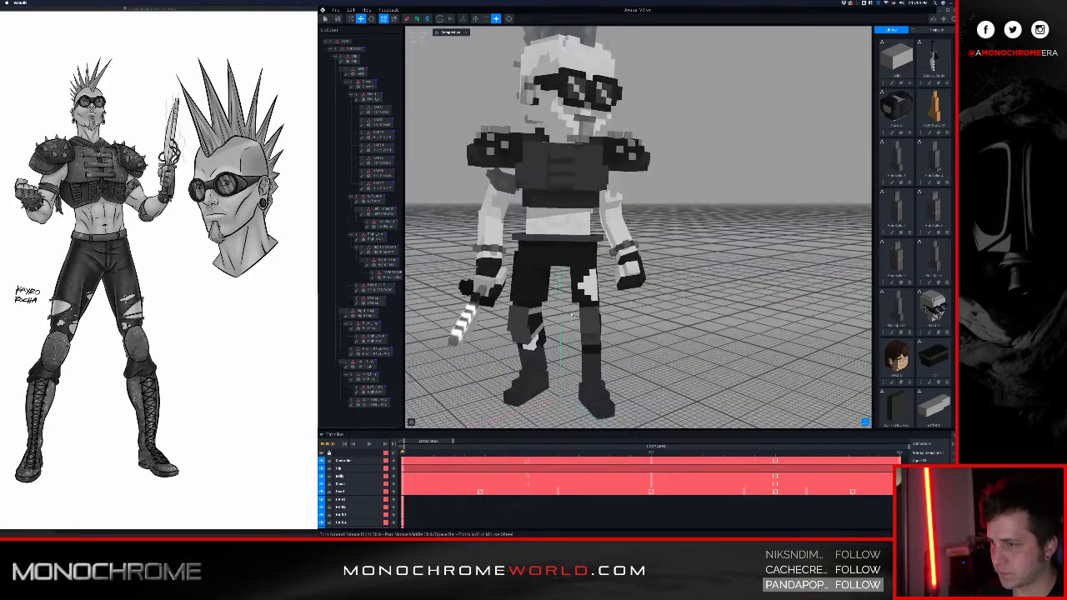
{"action": "right_click_drag", "start_coordinate": [558, 322], "coordinate": [581, 267]}
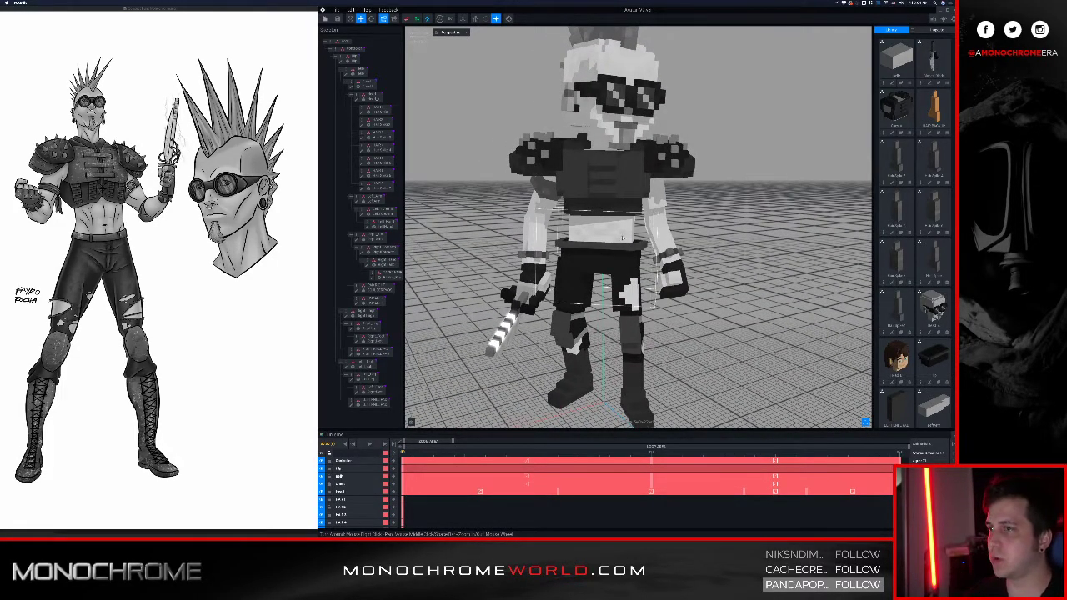
{"action": "right_click_drag", "start_coordinate": [625, 236], "coordinate": [560, 422]}
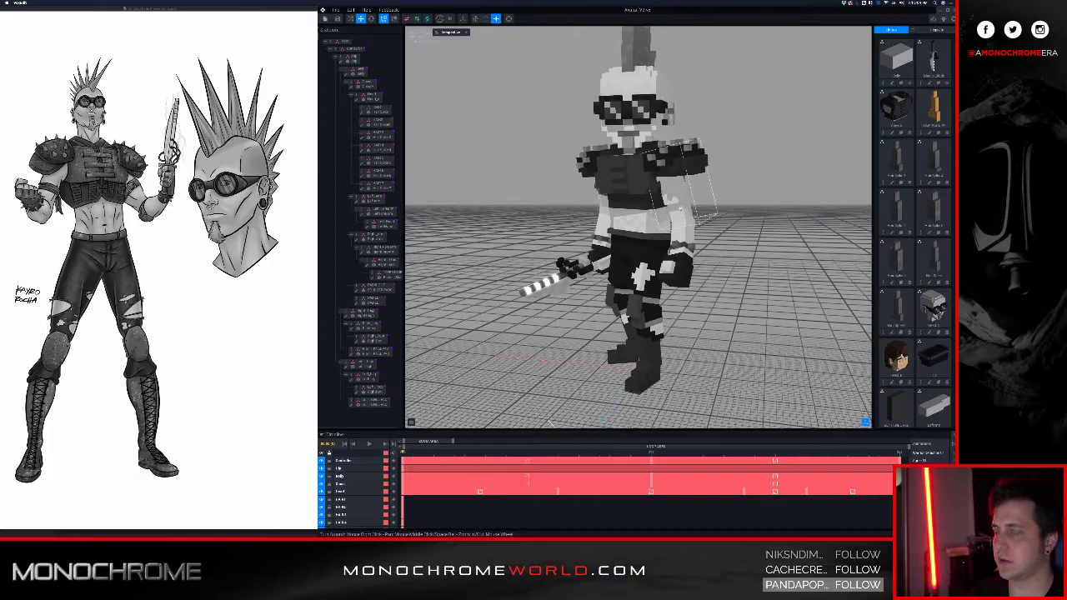
- Open the left forearm model in the voxel editor and turn it to show its elbow end
{"action": "scroll", "coordinate": [696, 215], "scroll_direction": "up", "scroll_amount": 4}
{"action": "right_click_drag", "start_coordinate": [714, 216], "coordinate": [627, 220]}
{"action": "right_click_drag", "start_coordinate": [689, 259], "coordinate": [760, 237]}
{"action": "scroll", "coordinate": [697, 242], "scroll_direction": "up", "scroll_amount": 5}
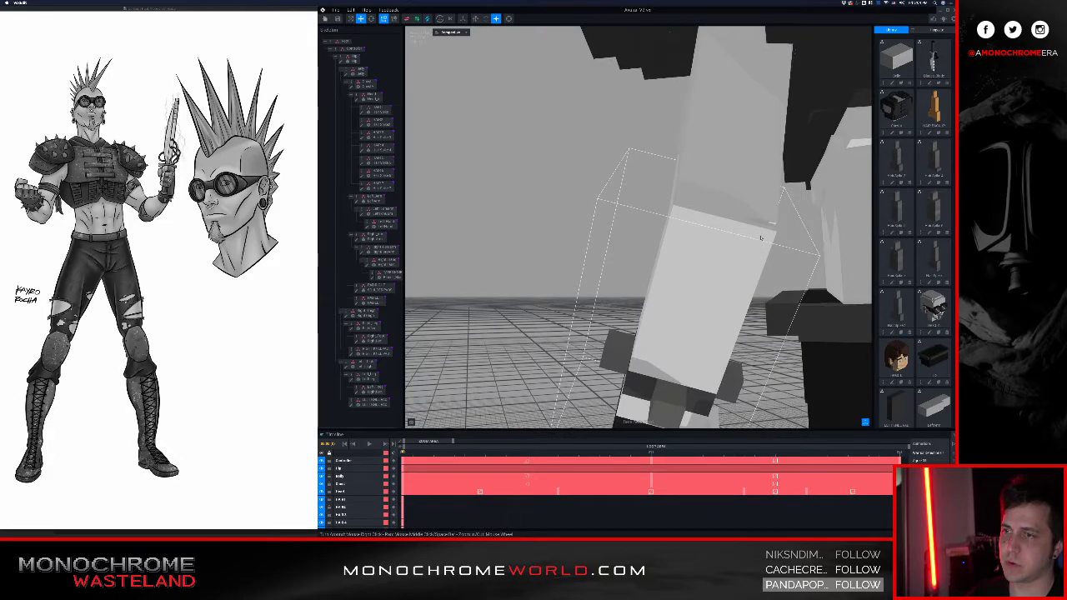
{"action": "left_click_drag", "start_coordinate": [724, 228], "coordinate": [762, 202]}
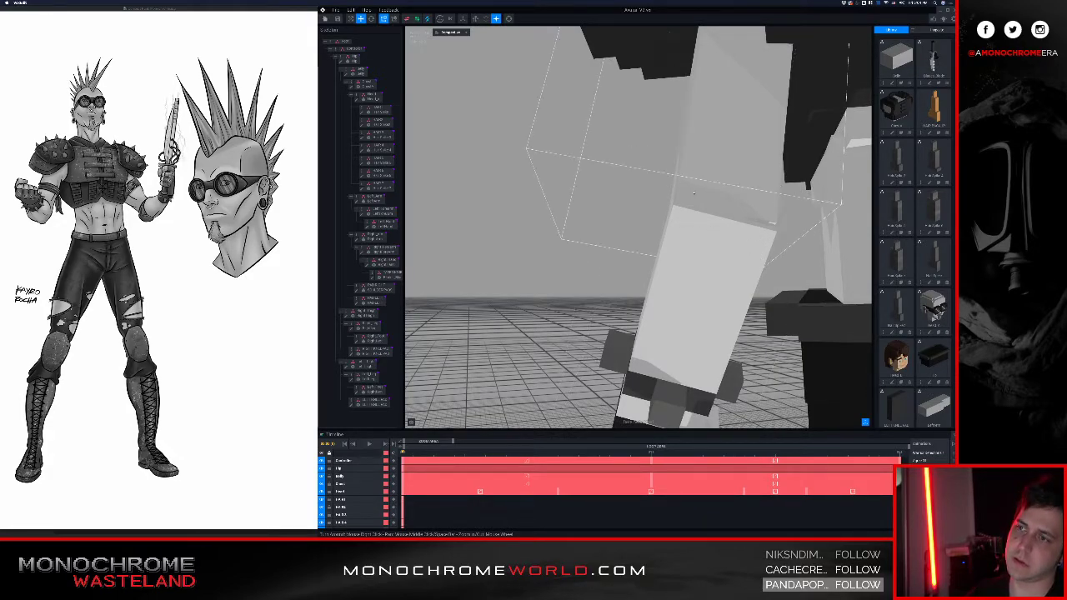
{"action": "scroll", "coordinate": [690, 193], "scroll_direction": "down", "scroll_amount": 5}
{"action": "right_click_drag", "start_coordinate": [690, 193], "coordinate": [696, 248]}
{"action": "left_click", "coordinate": [696, 248]}
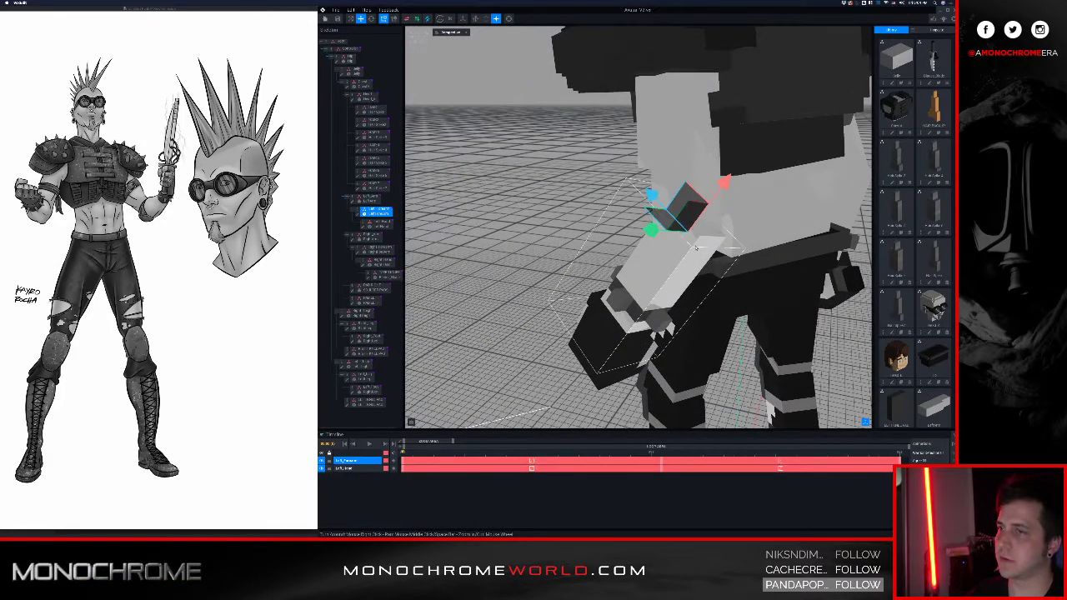
{"action": "left_click", "coordinate": [358, 215]}
{"action": "right_click_drag", "start_coordinate": [508, 265], "coordinate": [663, 282]}
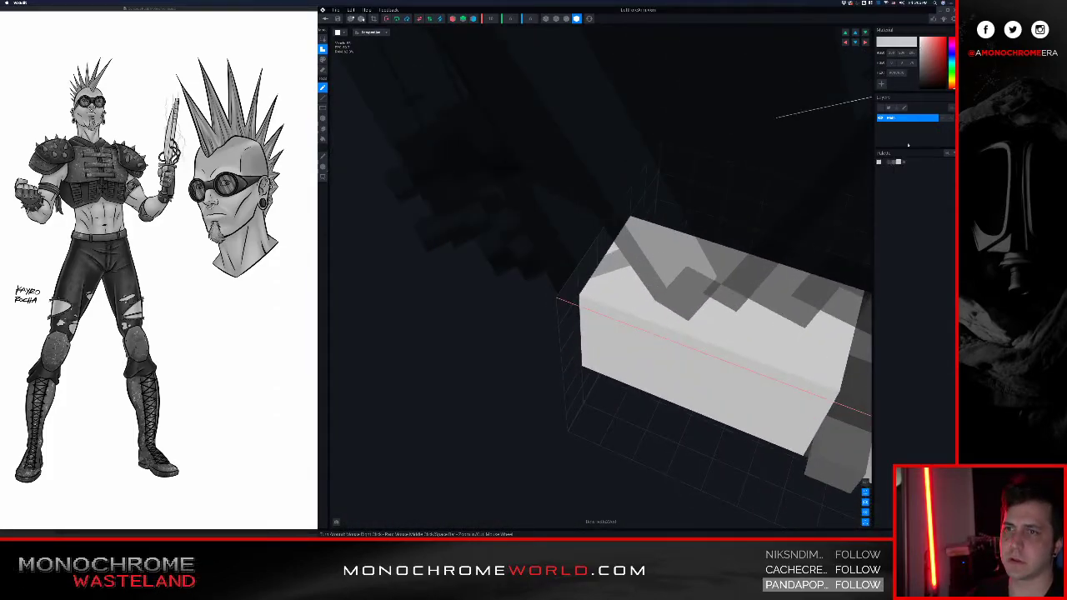
- Choose dark grey, build a raised block of voxels on the elbow end of the left forearm, and save
{"action": "left_click_drag", "start_coordinate": [927, 74], "coordinate": [920, 76]}
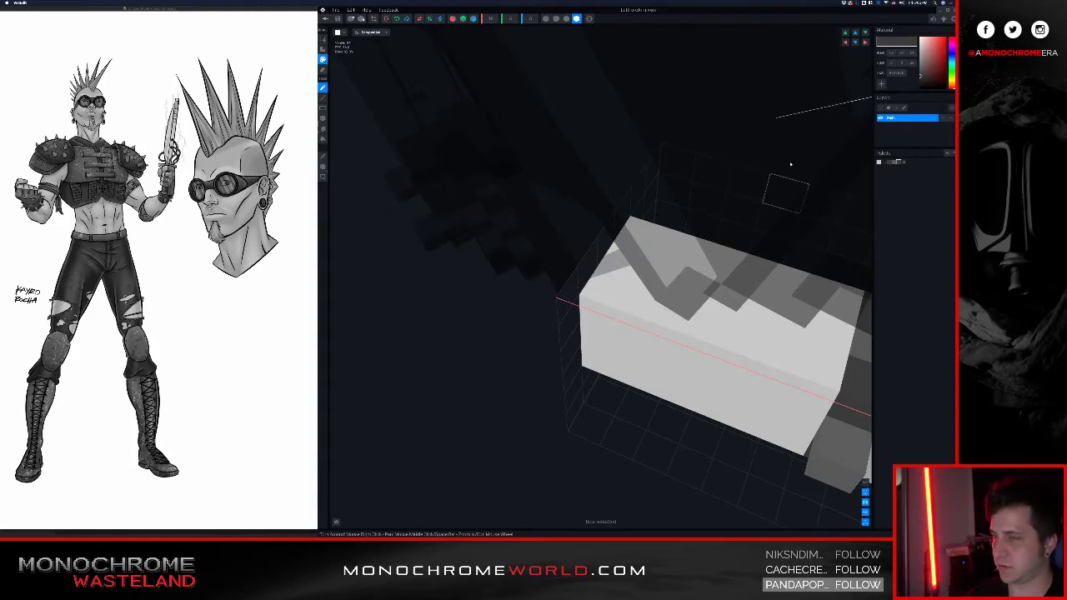
{"action": "right_click_drag", "start_coordinate": [641, 325], "coordinate": [632, 344]}
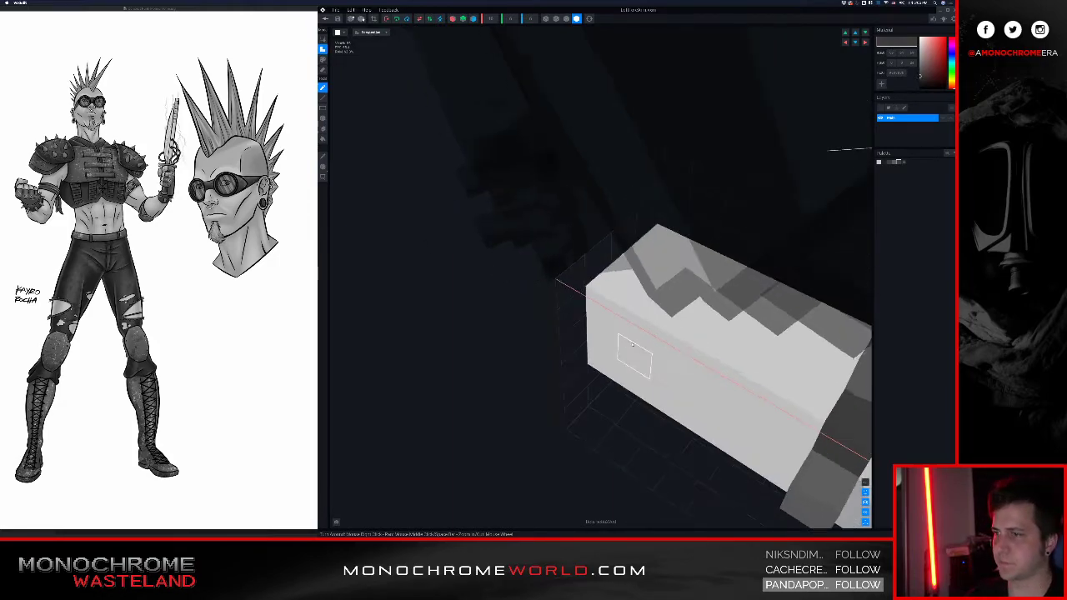
{"action": "mouse_move", "coordinate": [598, 311]}
{"action": "left_mouse_down"}
{"action": "mouse_move", "coordinate": [588, 359]}
{"action": "mouse_move", "coordinate": [609, 356]}
{"action": "left_mouse_up"}
{"action": "mouse_move", "coordinate": [609, 356]}
{"action": "right_mouse_down"}
{"action": "mouse_move", "coordinate": [609, 394]}
{"action": "mouse_move", "coordinate": [598, 400]}
{"action": "mouse_move", "coordinate": [593, 365]}
{"action": "mouse_move", "coordinate": [606, 366]}
{"action": "right_mouse_up"}
{"action": "scroll", "coordinate": [602, 375], "scroll_direction": "down", "scroll_amount": 5}
{"action": "left_click", "coordinate": [669, 358]}
{"action": "right_click_drag", "start_coordinate": [669, 358], "coordinate": [650, 331]}
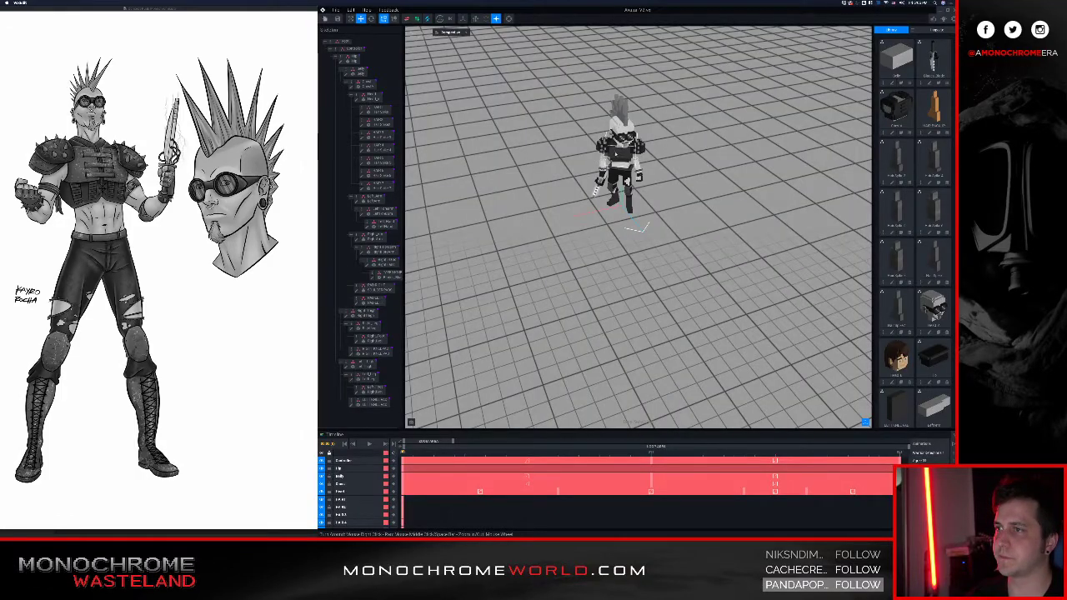
- Check the new elbow block on the character, reopen the left forearm model, and save it on closing
{"action": "scroll", "coordinate": [616, 154], "scroll_direction": "up", "scroll_amount": 5}
{"action": "middle_click_drag", "start_coordinate": [616, 153], "coordinate": [615, 188]}
{"action": "scroll", "coordinate": [615, 188], "scroll_direction": "up", "scroll_amount": 2}
{"action": "right_click_drag", "start_coordinate": [626, 188], "coordinate": [575, 153]}
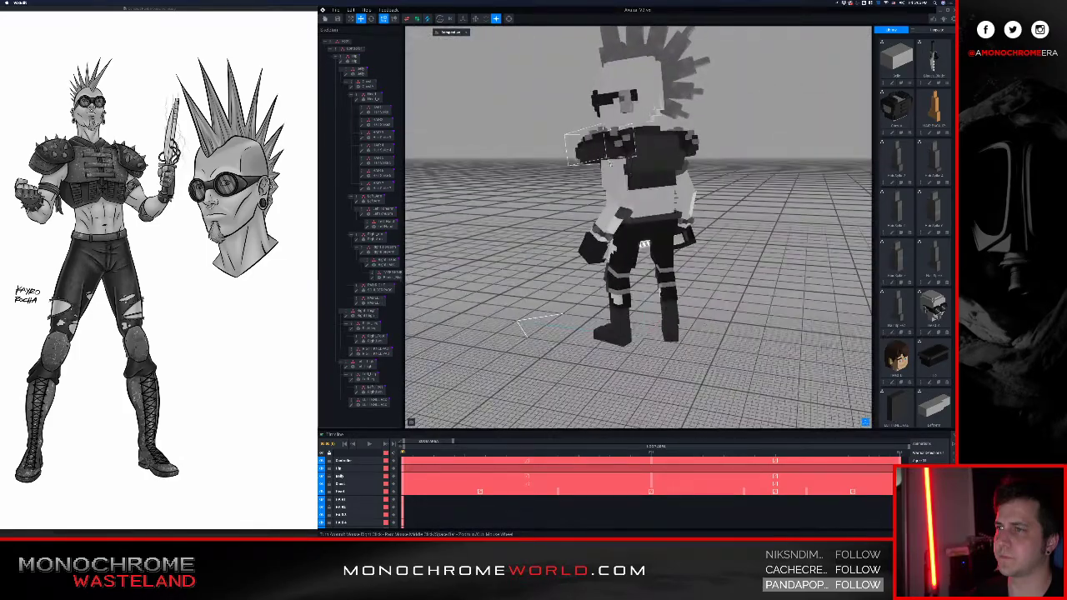
{"action": "scroll", "coordinate": [617, 158], "scroll_direction": "up", "scroll_amount": 4}
{"action": "middle_click_drag", "start_coordinate": [616, 159], "coordinate": [627, 235]}
{"action": "right_click_drag", "start_coordinate": [626, 235], "coordinate": [613, 218]}
{"action": "mouse_move", "coordinate": [602, 337]}
{"action": "right_mouse_down"}
{"action": "mouse_move", "coordinate": [592, 343]}
{"action": "mouse_move", "coordinate": [608, 331]}
{"action": "right_mouse_up"}
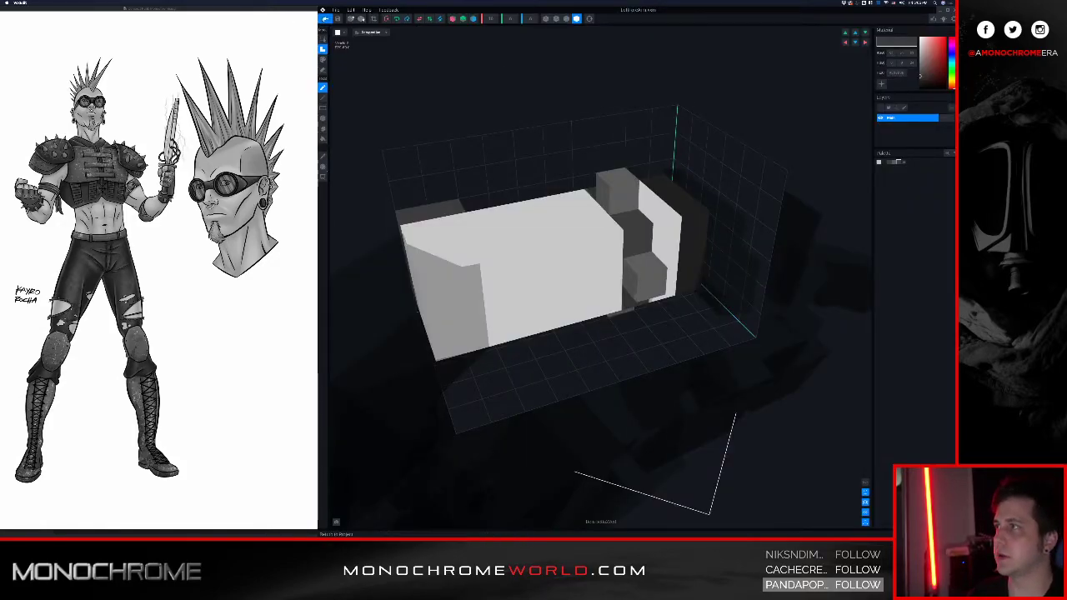
{"action": "left_click", "coordinate": [326, 20]}
{"action": "left_click", "coordinate": [594, 160]}
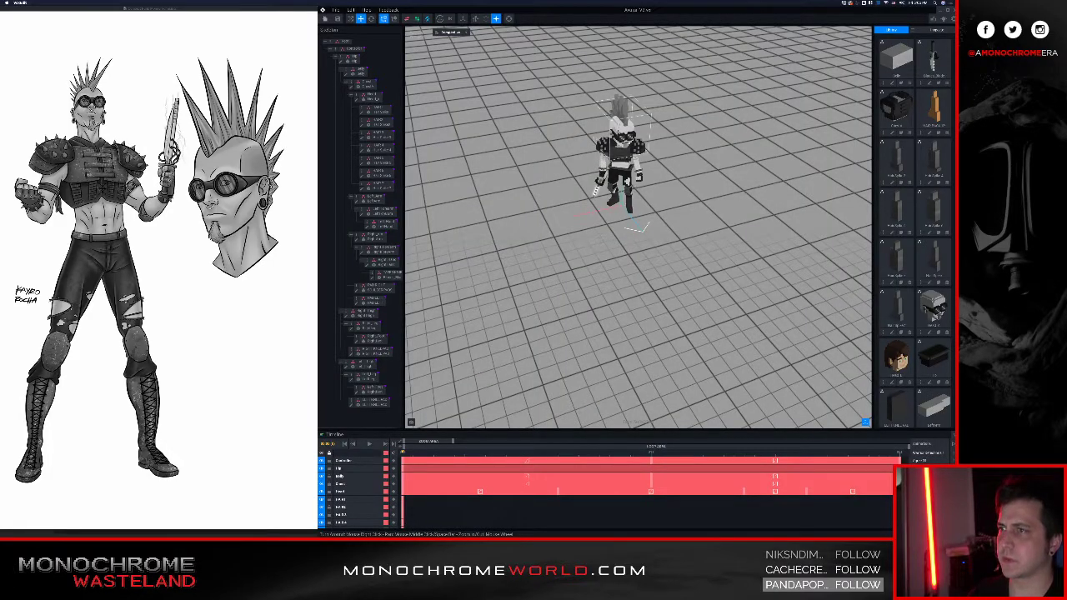
- Select the left upper arm on the character and open its model in the voxel editor
{"action": "scroll", "coordinate": [594, 114], "scroll_direction": "up", "scroll_amount": 5}
{"action": "middle_click_drag", "start_coordinate": [593, 114], "coordinate": [517, 343]}
{"action": "right_click_drag", "start_coordinate": [650, 108], "coordinate": [570, 55]}
{"action": "scroll", "coordinate": [534, 93], "scroll_direction": "down", "scroll_amount": 5}
{"action": "scroll", "coordinate": [569, 54], "scroll_direction": "up", "scroll_amount": 4}
{"action": "middle_click_drag", "start_coordinate": [569, 55], "coordinate": [568, 108]}
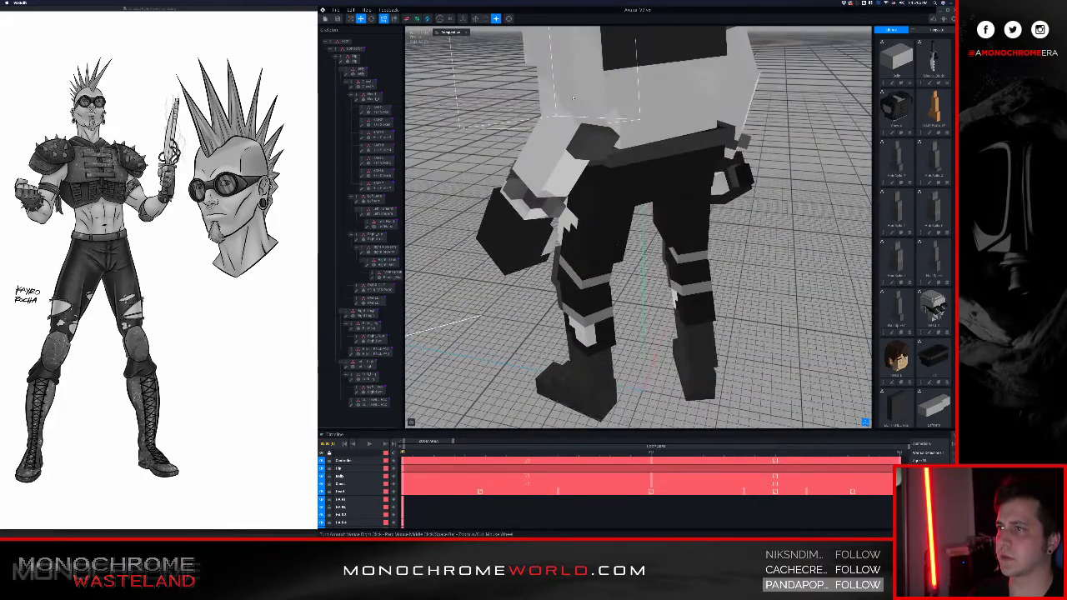
{"action": "left_click", "coordinate": [569, 101]}
{"action": "left_click", "coordinate": [356, 203]}
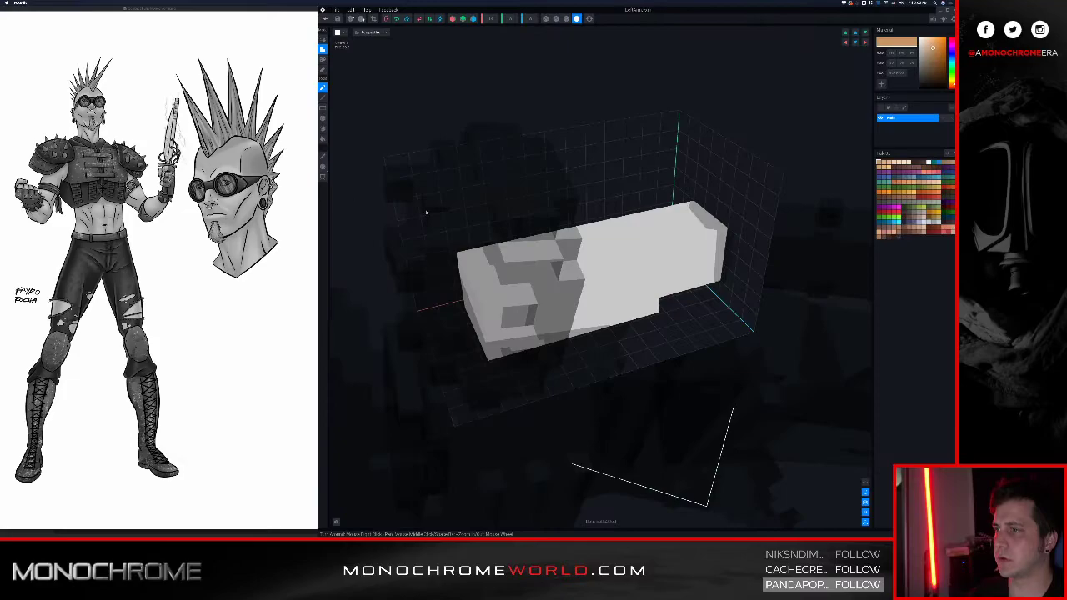
- Replace the upper arm's colour palette with a greyscale one and set the material colour to dark grey
{"action": "right_click_drag", "start_coordinate": [627, 263], "coordinate": [819, 177]}
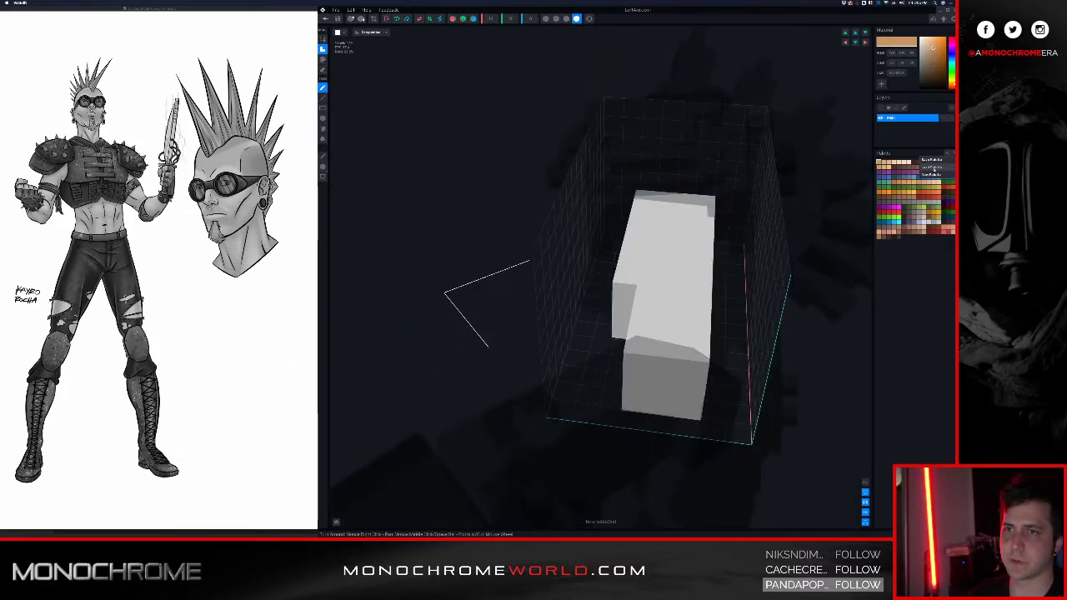
{"action": "left_click", "coordinate": [948, 154]}
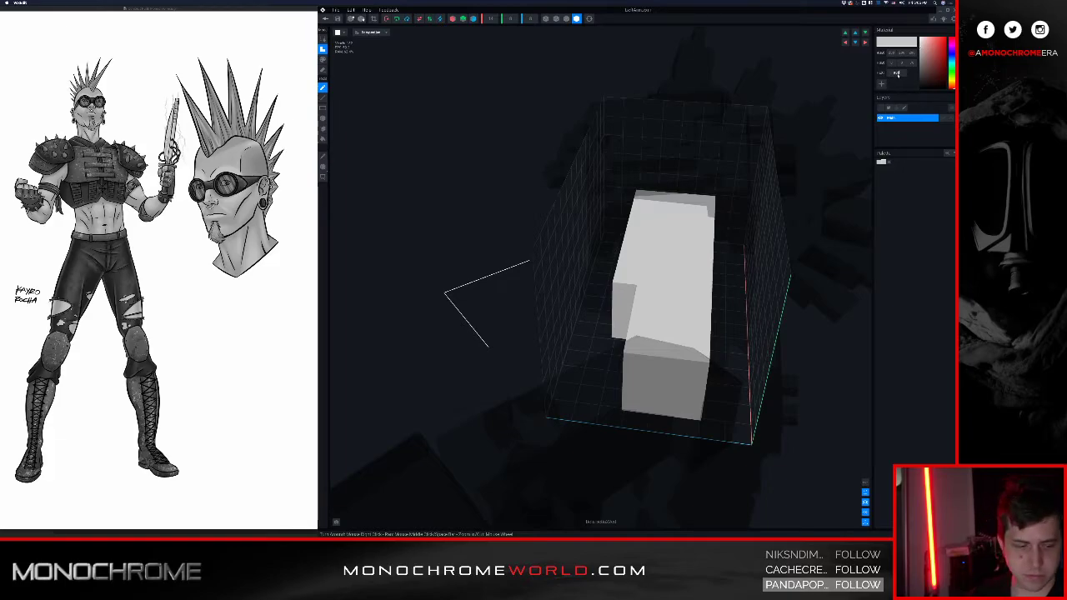
{"action": "key", "text": "Return"}
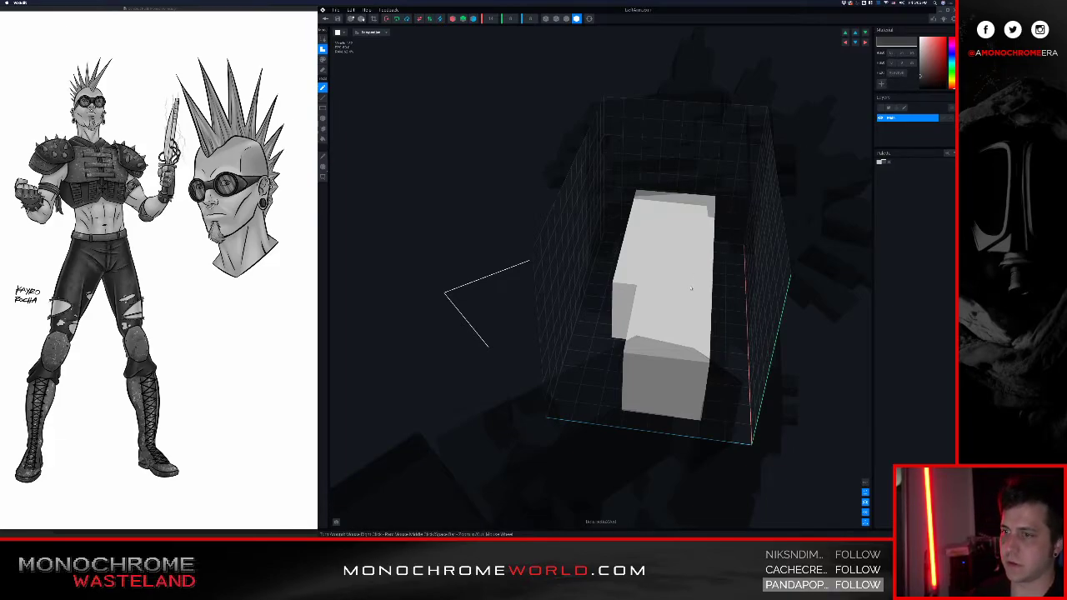
- Add dark grey voxels around the elbow end of the left upper arm and save the model
{"action": "right_click_drag", "start_coordinate": [691, 288], "coordinate": [674, 293]}
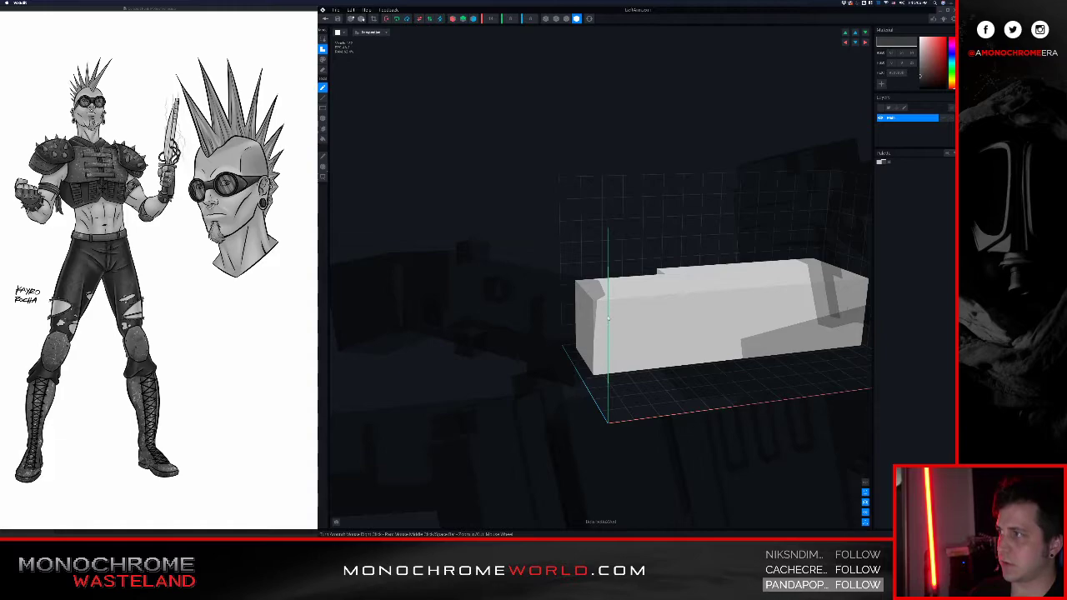
{"action": "left_click_drag", "start_coordinate": [607, 317], "coordinate": [613, 345]}
{"action": "right_click_drag", "start_coordinate": [615, 340], "coordinate": [626, 294]}
{"action": "left_click", "coordinate": [615, 282]}
{"action": "left_click", "coordinate": [636, 284]}
{"action": "left_click", "coordinate": [604, 389]}
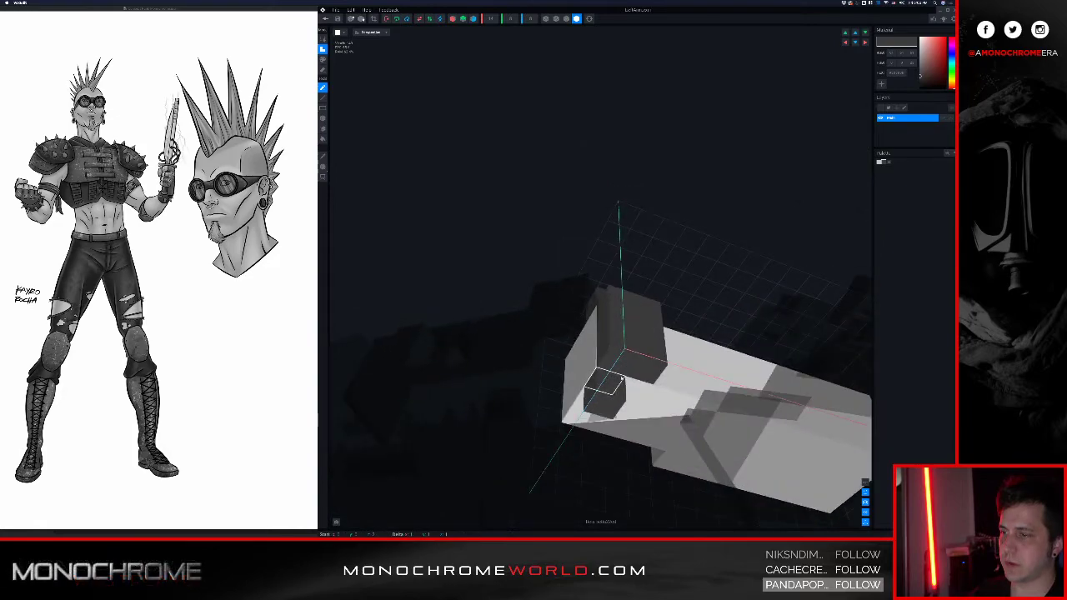
{"action": "left_click", "coordinate": [631, 390]}
{"action": "right_click_drag", "start_coordinate": [625, 366], "coordinate": [629, 375]}
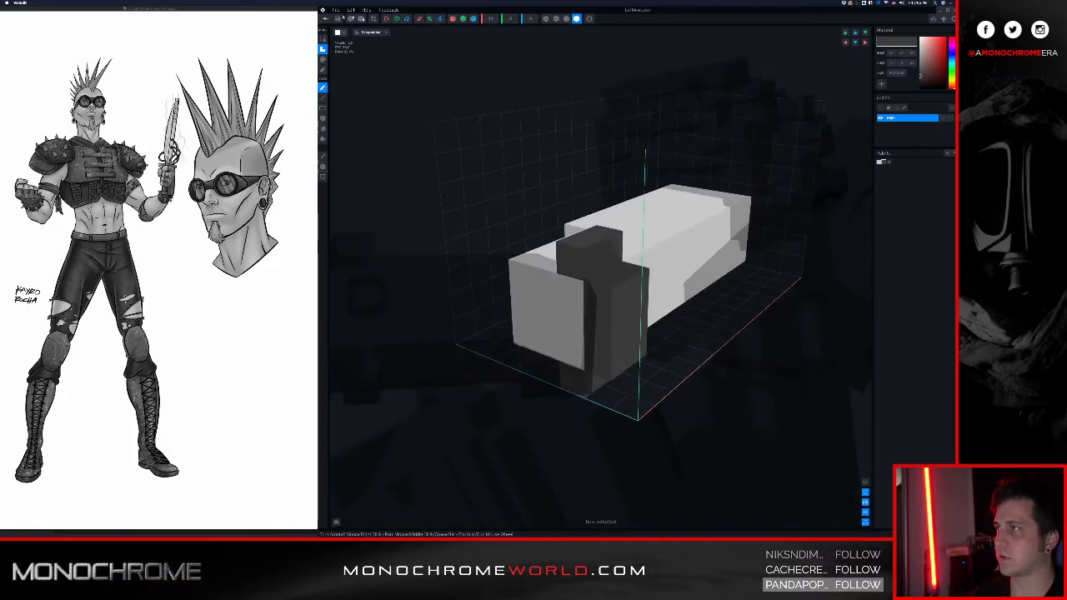
{"action": "left_click", "coordinate": [325, 18]}
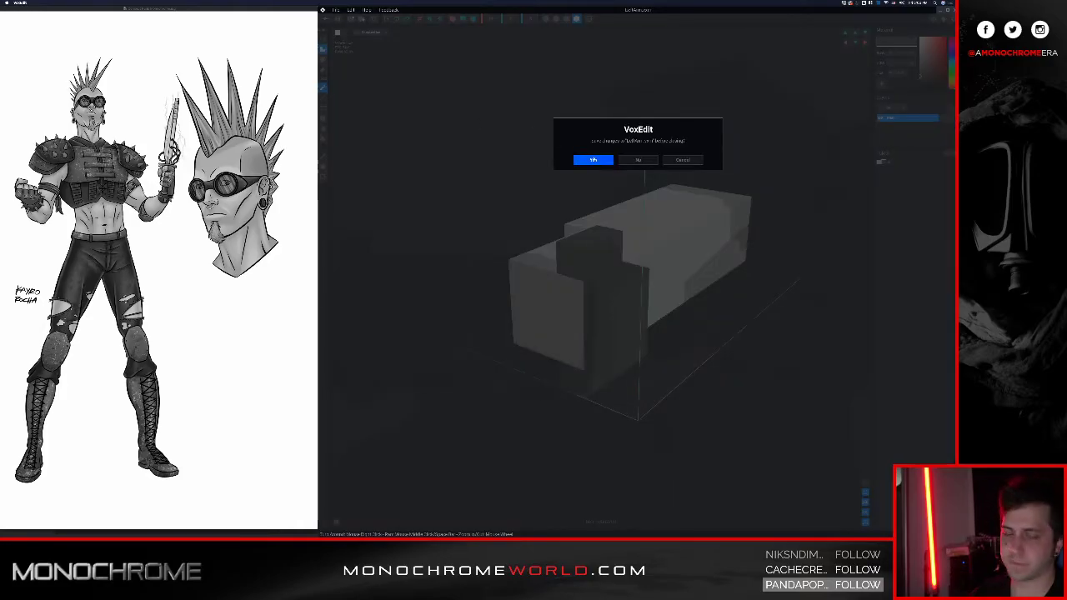
{"action": "left_click", "coordinate": [593, 160]}
- Return to the left elbow on the character and reopen the left forearm model in the voxel editor
{"action": "scroll", "coordinate": [658, 96], "scroll_direction": "up", "scroll_amount": 5}
{"action": "right_click_drag", "start_coordinate": [664, 90], "coordinate": [639, 97]}
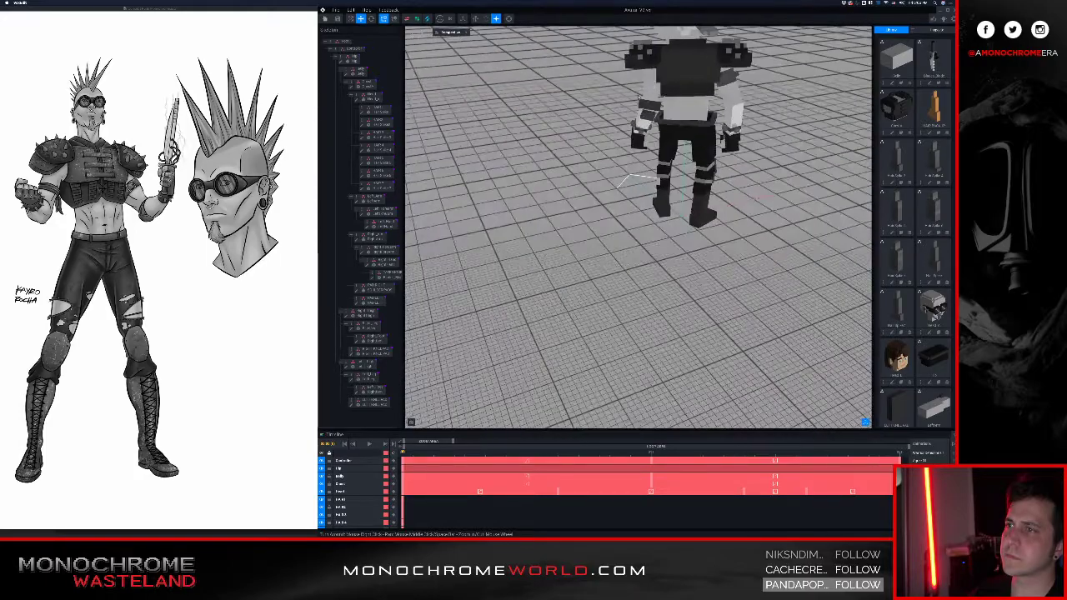
{"action": "scroll", "coordinate": [649, 136], "scroll_direction": "up", "scroll_amount": 5}
{"action": "right_click_drag", "start_coordinate": [647, 142], "coordinate": [638, 176]}
{"action": "right_click_drag", "start_coordinate": [637, 233], "coordinate": [632, 247]}
{"action": "left_click", "coordinate": [605, 311]}
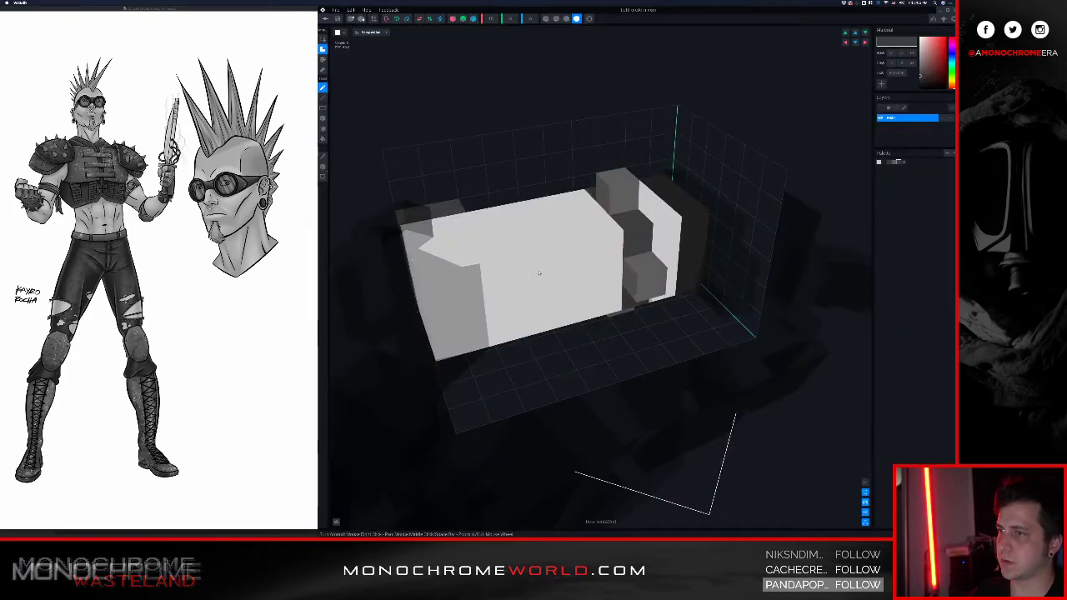
- Extend the dark grey elbow pad around more faces of the left forearm's elbow end and save
{"action": "right_click_drag", "start_coordinate": [538, 269], "coordinate": [472, 371]}
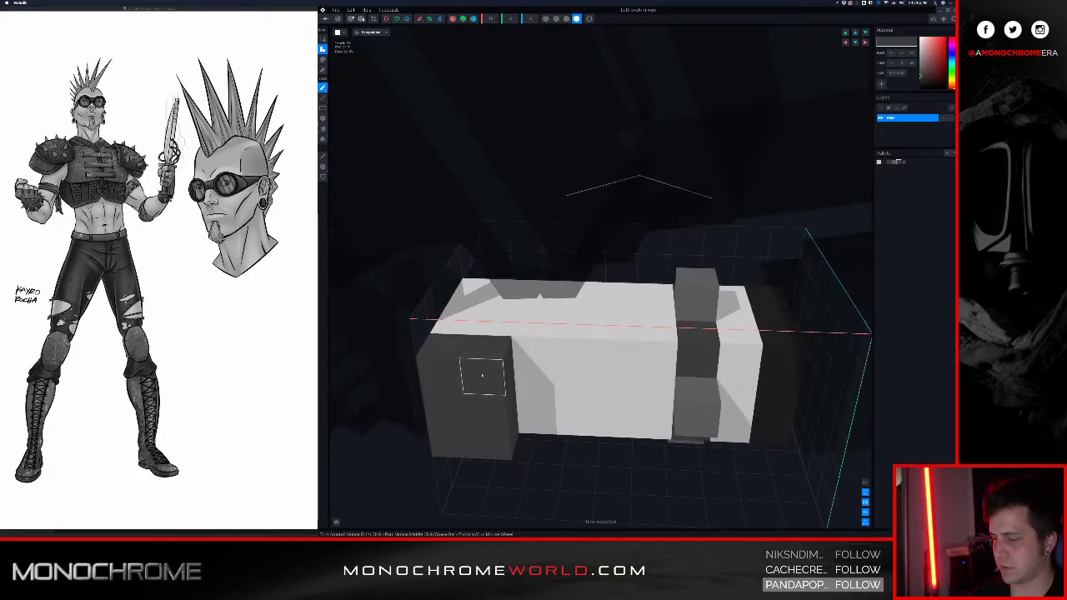
{"action": "left_click", "coordinate": [498, 325]}
{"action": "left_click", "coordinate": [467, 323]}
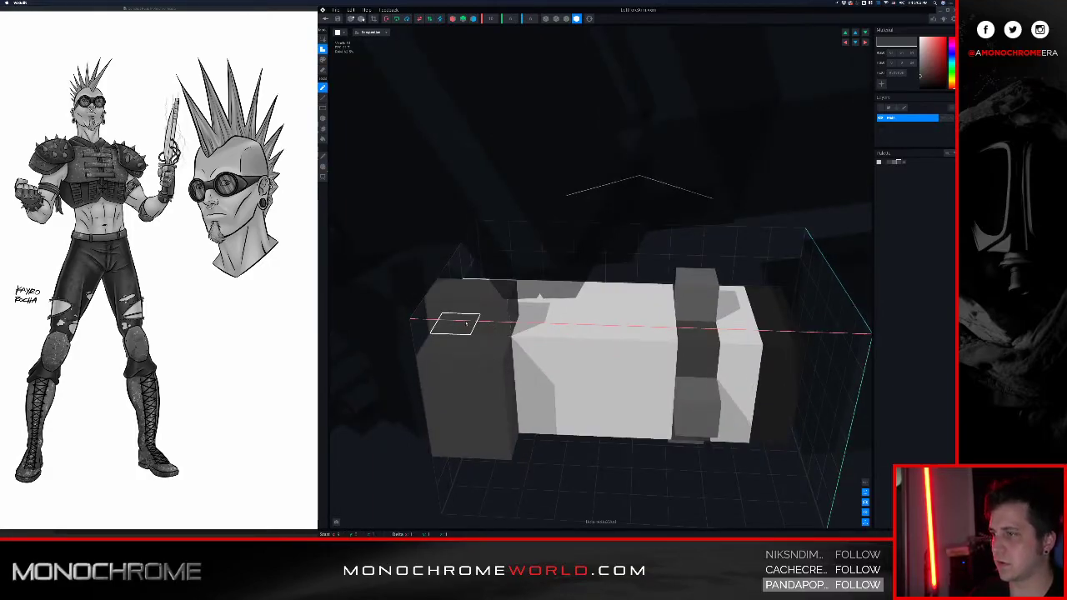
{"action": "right_click_drag", "start_coordinate": [487, 390], "coordinate": [601, 390]}
{"action": "left_click", "coordinate": [631, 418]}
{"action": "left_click", "coordinate": [577, 441]}
{"action": "right_click_drag", "start_coordinate": [574, 438], "coordinate": [685, 407]}
{"action": "right_click_drag", "start_coordinate": [841, 412], "coordinate": [669, 349]}
{"action": "left_click_drag", "start_coordinate": [502, 250], "coordinate": [520, 378]}
{"action": "right_click_drag", "start_coordinate": [528, 317], "coordinate": [560, 324]}
{"action": "left_click", "coordinate": [325, 19]}
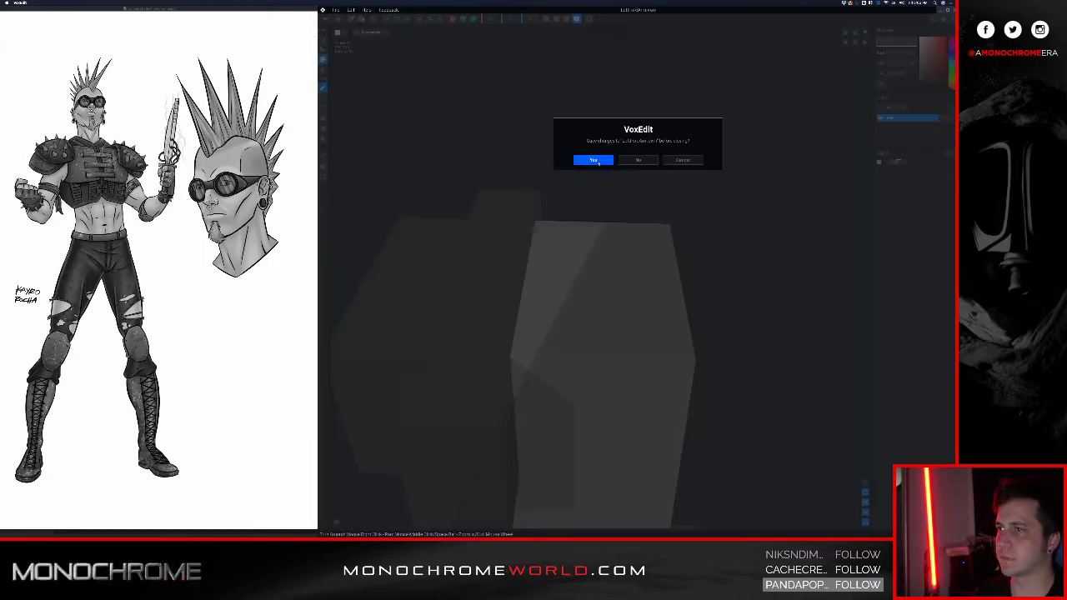
{"action": "left_click", "coordinate": [597, 160]}
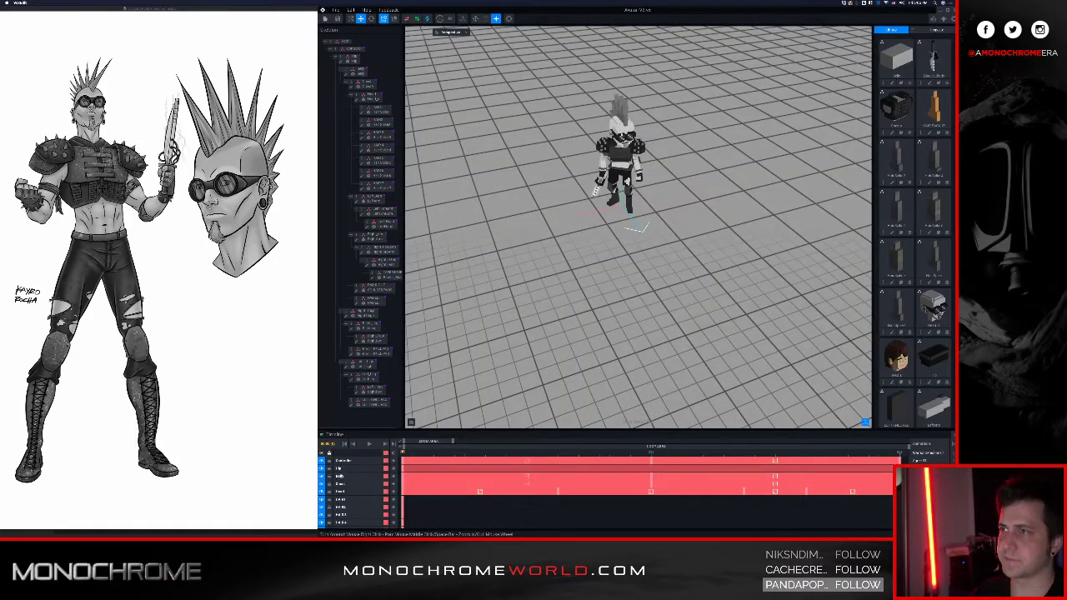
- Zoom in on the left elbow, select the left upper arm, and open its model for voxel editing
{"action": "middle_click_drag", "start_coordinate": [619, 158], "coordinate": [643, 217]}
{"action": "scroll", "coordinate": [639, 217], "scroll_direction": "up", "scroll_amount": 5}
{"action": "mouse_move", "coordinate": [591, 242]}
{"action": "right_mouse_down"}
{"action": "mouse_move", "coordinate": [609, 177]}
{"action": "mouse_move", "coordinate": [559, 195]}
{"action": "mouse_move", "coordinate": [559, 285]}
{"action": "mouse_move", "coordinate": [603, 259]}
{"action": "right_mouse_up"}
{"action": "scroll", "coordinate": [603, 259], "scroll_direction": "up", "scroll_amount": 5}
{"action": "left_click", "coordinate": [614, 240]}
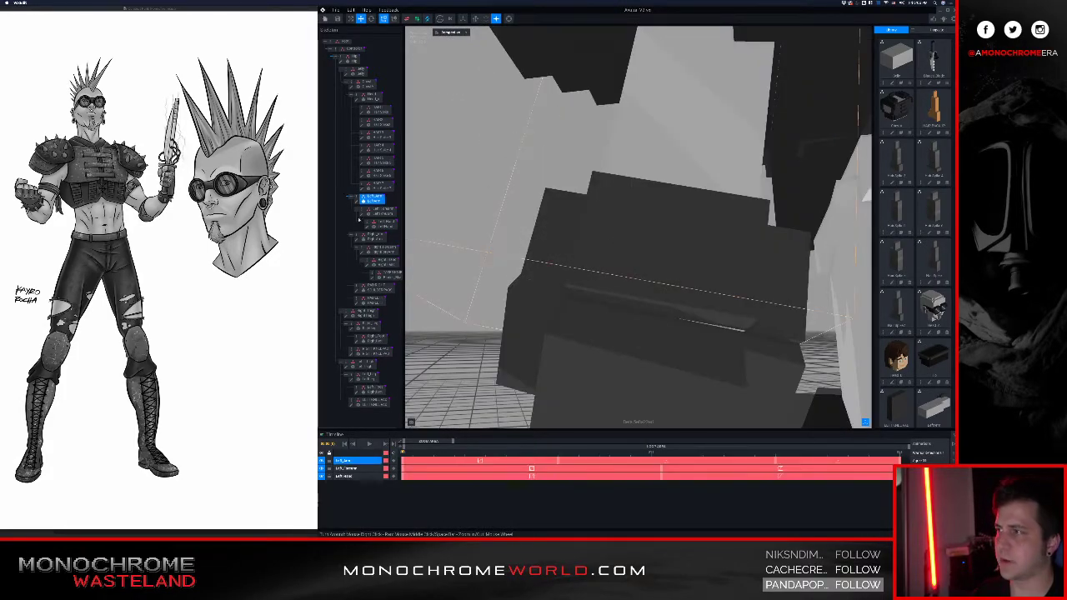
{"action": "left_click", "coordinate": [355, 203]}
{"action": "right_click_drag", "start_coordinate": [581, 250], "coordinate": [530, 264]}
- Paint the light voxels at the elbow end of the left upper arm medium grey and save
{"action": "key", "text": "p"}
{"action": "left_click_drag", "start_coordinate": [466, 190], "coordinate": [462, 273]}
{"action": "mouse_move", "coordinate": [462, 273]}
{"action": "right_mouse_down"}
{"action": "mouse_move", "coordinate": [467, 231]}
{"action": "mouse_move", "coordinate": [479, 239]}
{"action": "mouse_move", "coordinate": [466, 242]}
{"action": "right_mouse_up"}
{"action": "middle_click_drag", "start_coordinate": [442, 243], "coordinate": [492, 208]}
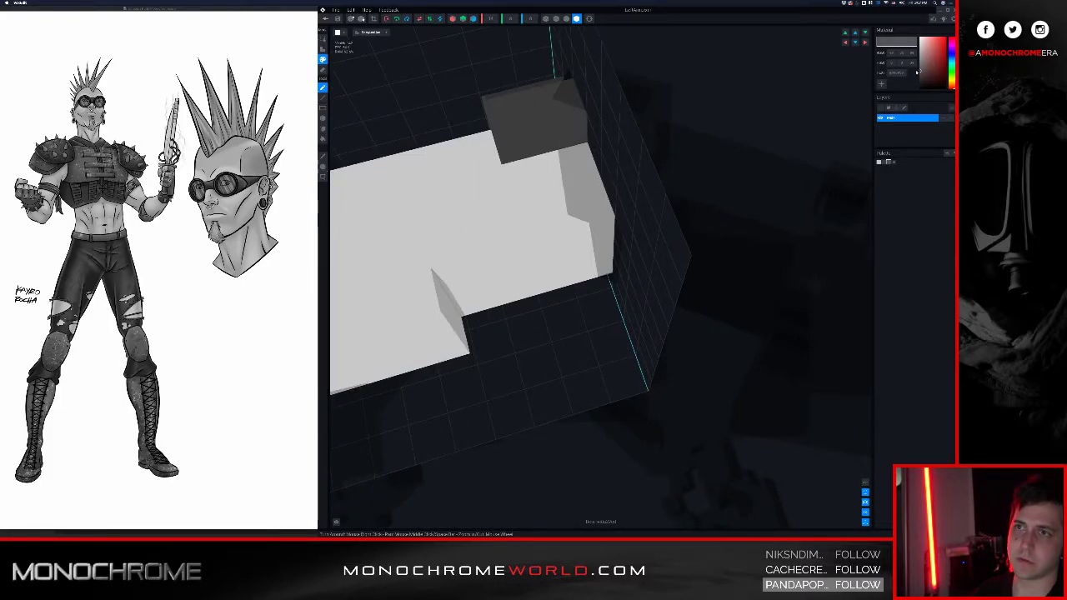
{"action": "mouse_move", "coordinate": [572, 177]}
{"action": "left_mouse_down"}
{"action": "mouse_move", "coordinate": [591, 280]}
{"action": "mouse_move", "coordinate": [591, 236]}
{"action": "left_mouse_up"}
{"action": "mouse_move", "coordinate": [588, 233]}
{"action": "right_mouse_down"}
{"action": "mouse_move", "coordinate": [556, 252]}
{"action": "mouse_move", "coordinate": [621, 304]}
{"action": "mouse_move", "coordinate": [645, 294]}
{"action": "mouse_move", "coordinate": [579, 225]}
{"action": "mouse_move", "coordinate": [595, 236]}
{"action": "right_mouse_up"}
{"action": "left_click", "coordinate": [581, 337]}
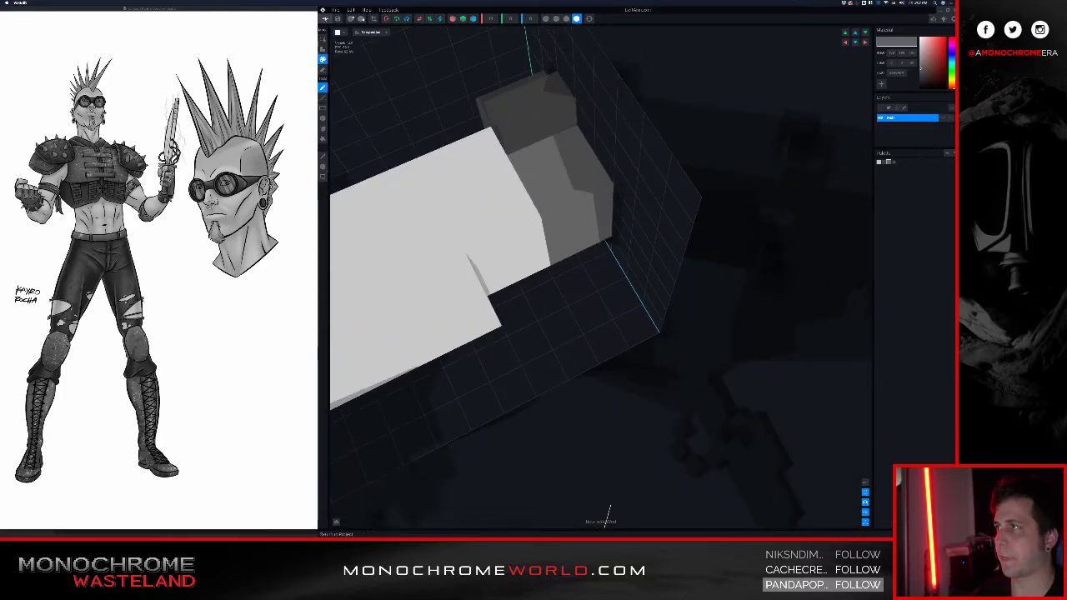
{"action": "left_click", "coordinate": [326, 19]}
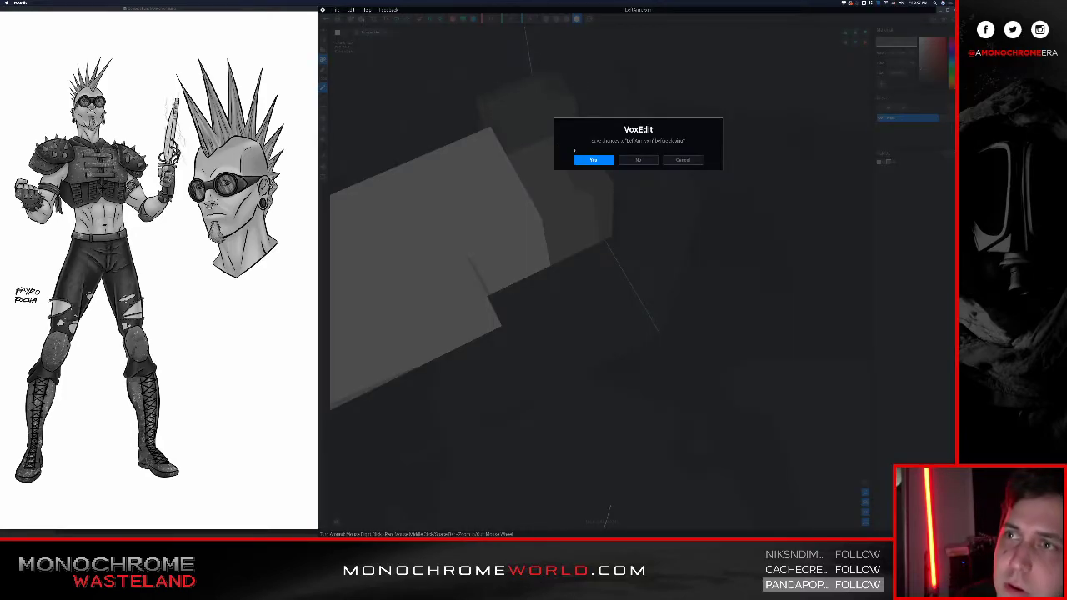
{"action": "left_click", "coordinate": [592, 160]}
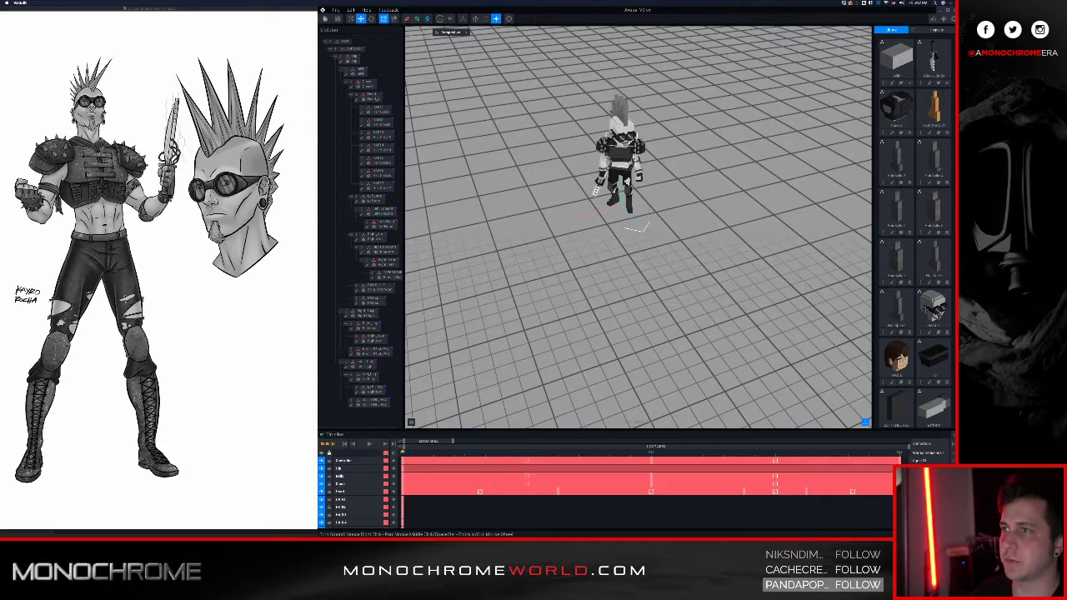
- Reopen the left forearm model, paint the remaining light voxels at its elbow end grey, and save
{"action": "scroll", "coordinate": [625, 158], "scroll_direction": "up", "scroll_amount": 5}
{"action": "middle_click_drag", "start_coordinate": [646, 96], "coordinate": [613, 225]}
{"action": "mouse_move", "coordinate": [655, 167]}
{"action": "right_mouse_down"}
{"action": "mouse_move", "coordinate": [667, 159]}
{"action": "mouse_move", "coordinate": [600, 147]}
{"action": "mouse_move", "coordinate": [644, 170]}
{"action": "right_mouse_up"}
{"action": "left_click", "coordinate": [669, 273]}
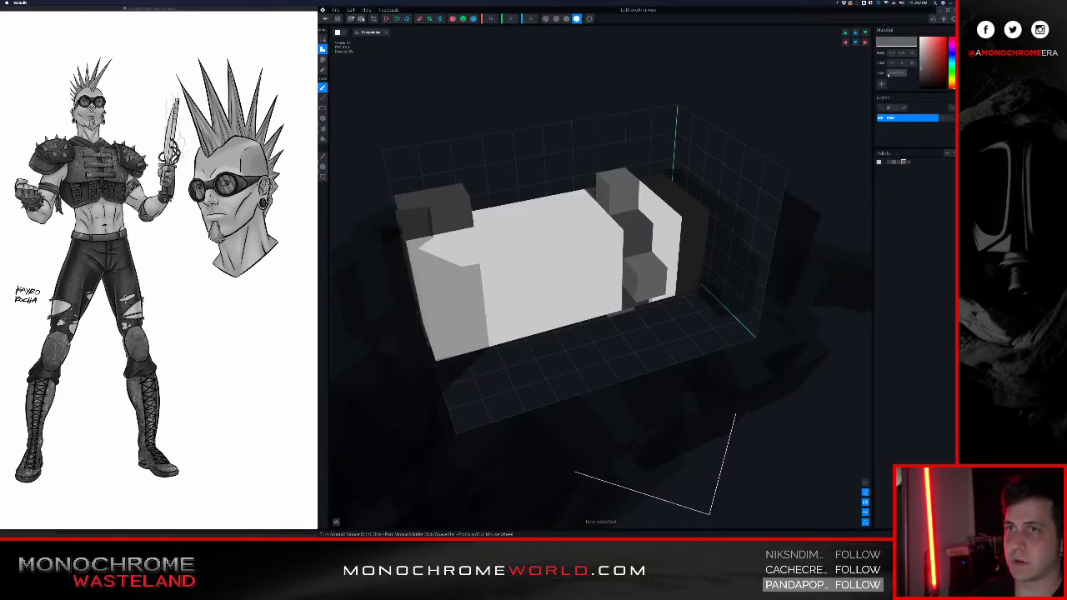
{"action": "left_click_drag", "start_coordinate": [431, 250], "coordinate": [444, 289]}
{"action": "right_click_drag", "start_coordinate": [477, 334], "coordinate": [483, 323]}
{"action": "left_click_drag", "start_coordinate": [423, 375], "coordinate": [459, 374]}
{"action": "mouse_move", "coordinate": [459, 377]}
{"action": "right_mouse_down"}
{"action": "mouse_move", "coordinate": [442, 359]}
{"action": "mouse_move", "coordinate": [452, 319]}
{"action": "right_mouse_up"}
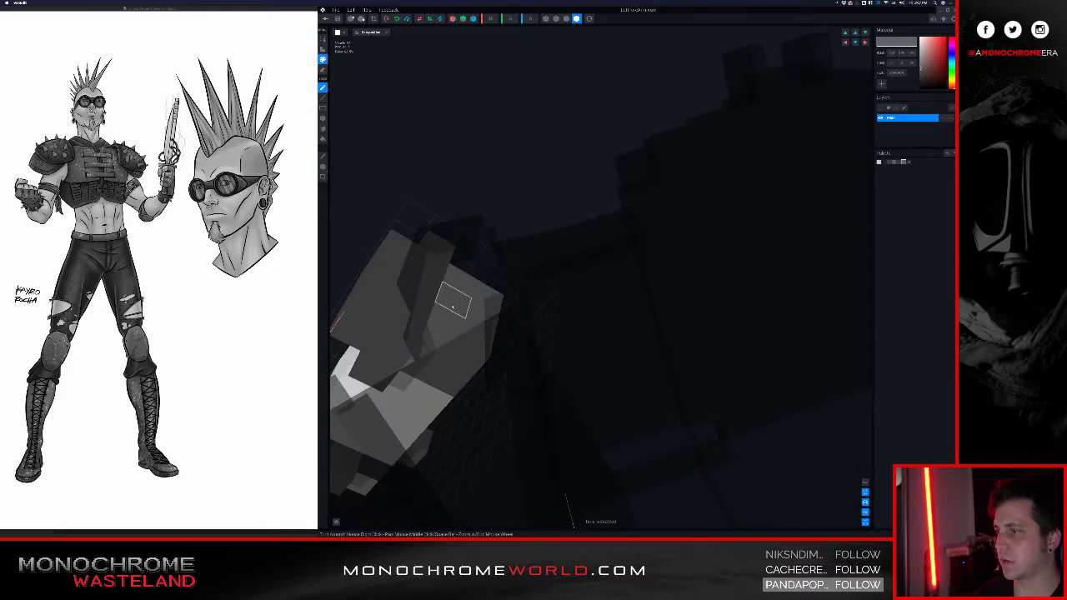
{"action": "left_click", "coordinate": [325, 19]}
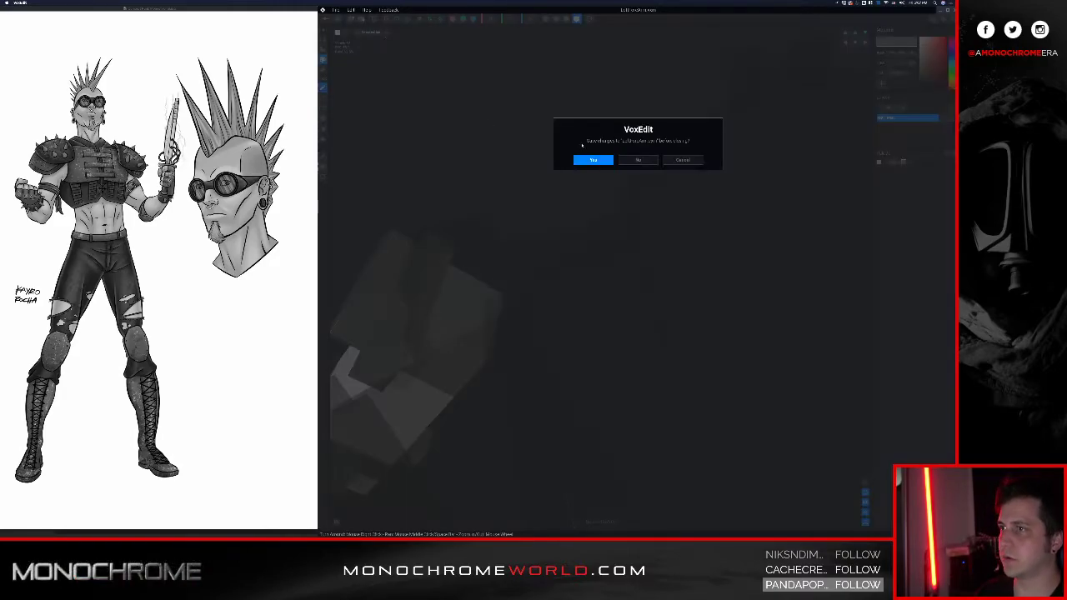
{"action": "left_click", "coordinate": [593, 160]}
- Examine the left elbow pad, both arms and the overall character from several angles against the reference drawing
{"action": "scroll", "coordinate": [634, 167], "scroll_direction": "up", "scroll_amount": 5}
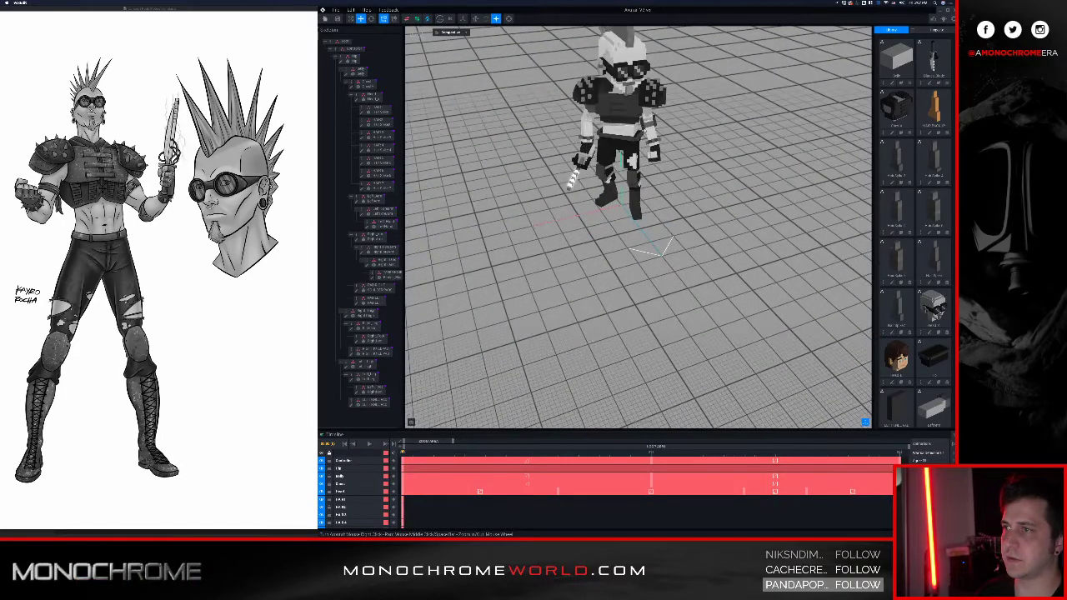
{"action": "scroll", "coordinate": [669, 116], "scroll_direction": "up", "scroll_amount": 10}
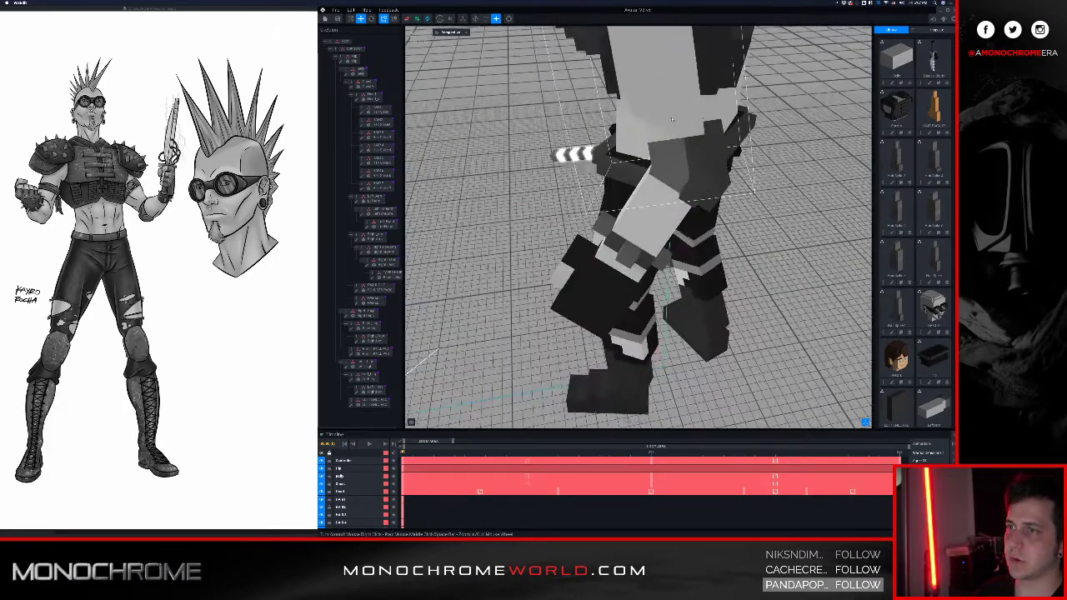
{"action": "right_click_drag", "start_coordinate": [670, 116], "coordinate": [413, 278]}
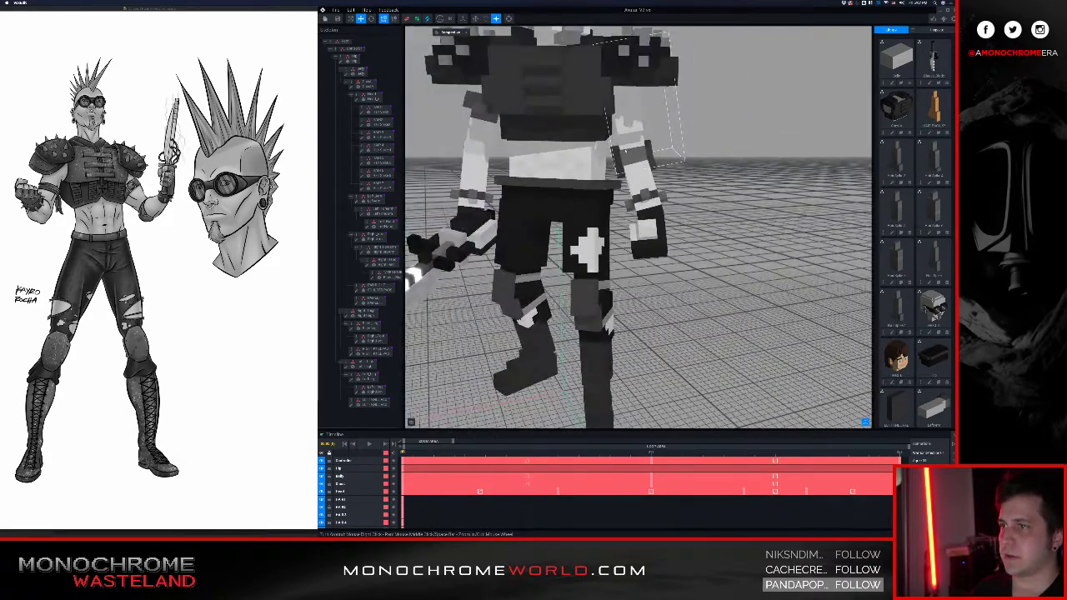
{"action": "right_click_drag", "start_coordinate": [610, 151], "coordinate": [631, 158]}
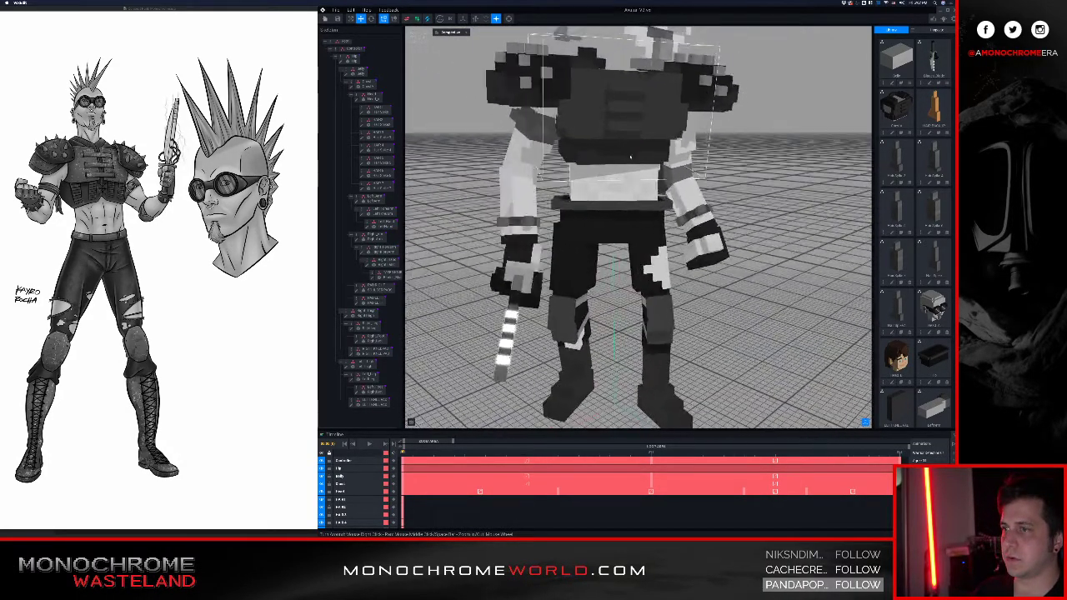
{"action": "scroll", "coordinate": [631, 158], "scroll_direction": "down", "scroll_amount": 3}
{"action": "middle_click_drag", "start_coordinate": [631, 157], "coordinate": [630, 177]}
{"action": "right_click_drag", "start_coordinate": [630, 177], "coordinate": [626, 166]}
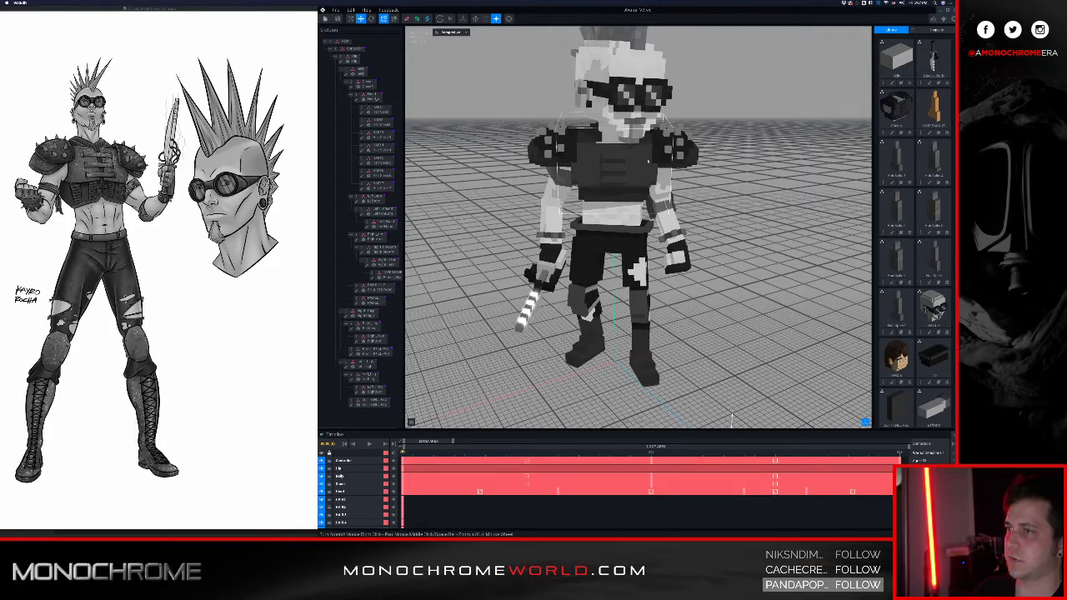
{"action": "scroll", "coordinate": [647, 155], "scroll_direction": "up", "scroll_amount": 3}
{"action": "right_click_drag", "start_coordinate": [647, 155], "coordinate": [664, 185]}
{"action": "scroll", "coordinate": [645, 162], "scroll_direction": "up", "scroll_amount": 3}
{"action": "scroll", "coordinate": [654, 180], "scroll_direction": "down", "scroll_amount": 5}
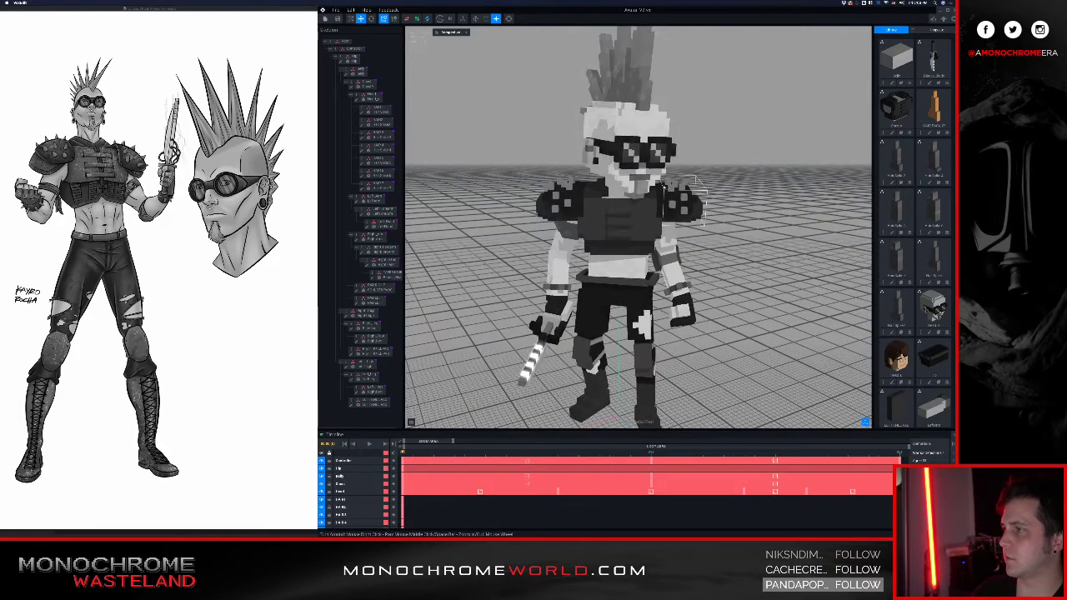
{"action": "scroll", "coordinate": [650, 191], "scroll_direction": "up", "scroll_amount": 2}
{"action": "right_click_drag", "start_coordinate": [614, 197], "coordinate": [655, 213]}
{"action": "scroll", "coordinate": [658, 217], "scroll_direction": "down", "scroll_amount": 4}
{"action": "scroll", "coordinate": [655, 213], "scroll_direction": "down", "scroll_amount": 3}
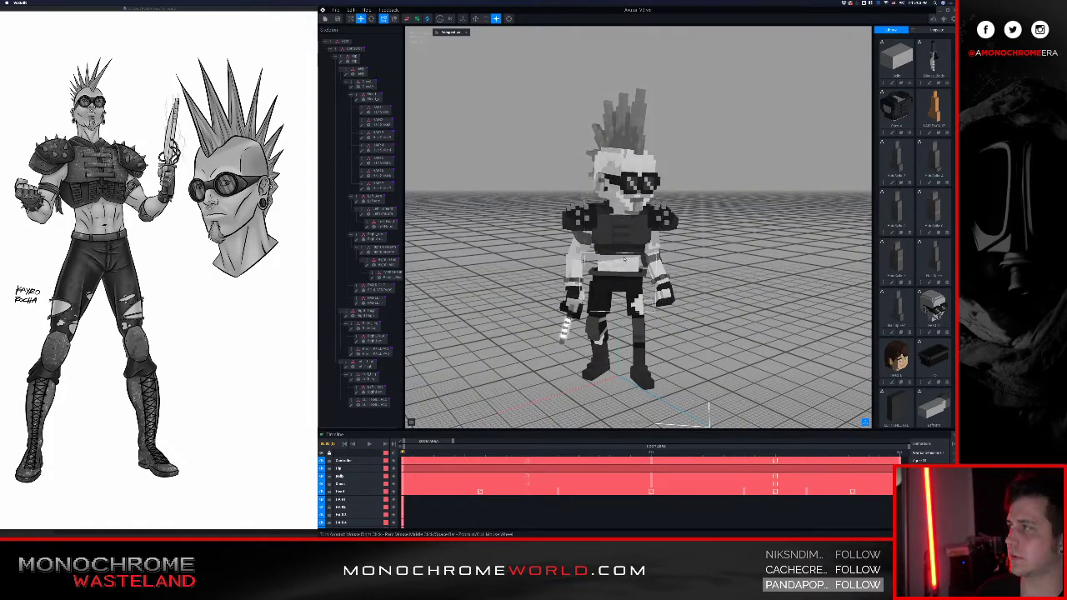
{"action": "scroll", "coordinate": [624, 260], "scroll_direction": "up", "scroll_amount": 4}
{"action": "scroll", "coordinate": [625, 258], "scroll_direction": "down", "scroll_amount": 2}
{"action": "right_click_drag", "start_coordinate": [625, 259], "coordinate": [644, 241]}
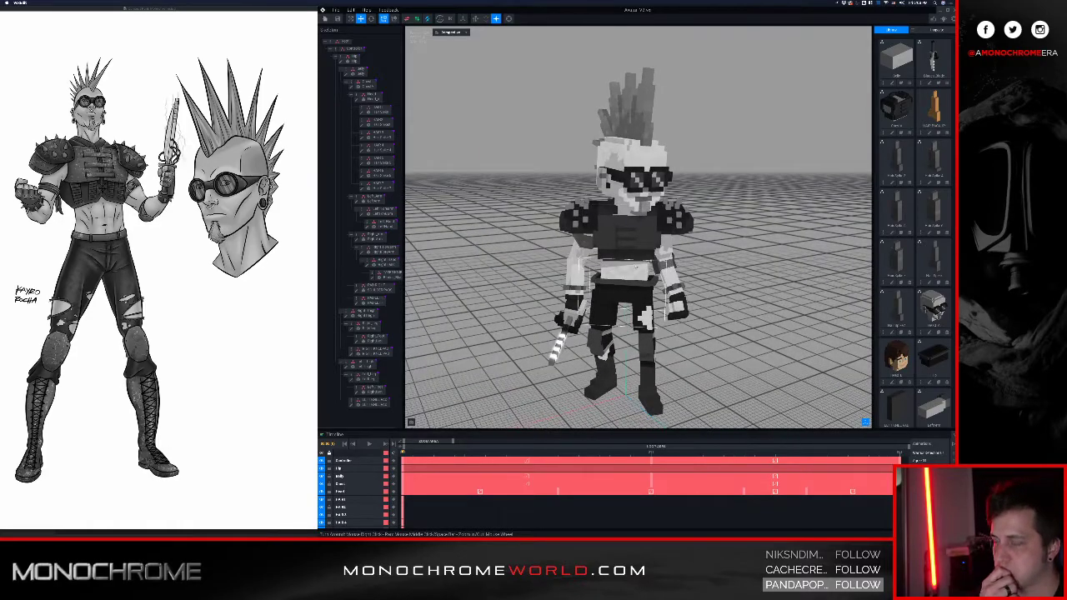
{"action": "right_click_drag", "start_coordinate": [640, 286], "coordinate": [685, 307]}
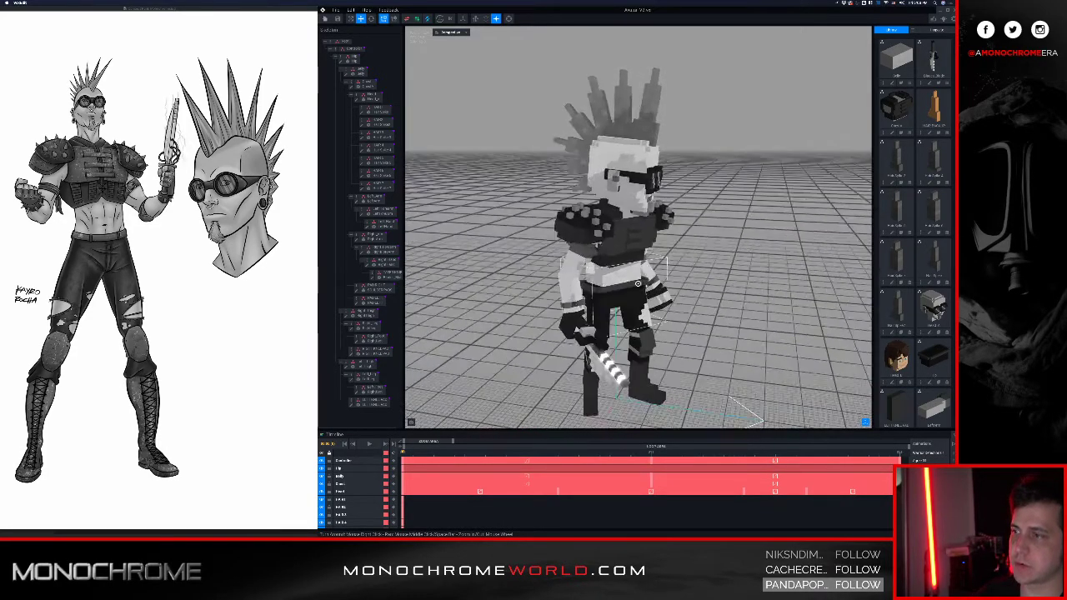
- Select the right forearm on the character and open its model for voxel editing
{"action": "scroll", "coordinate": [658, 320], "scroll_direction": "up", "scroll_amount": 3}
{"action": "middle_click_drag", "start_coordinate": [647, 331], "coordinate": [606, 305]}
{"action": "scroll", "coordinate": [606, 305], "scroll_direction": "up", "scroll_amount": 3}
{"action": "right_click_drag", "start_coordinate": [606, 305], "coordinate": [581, 286]}
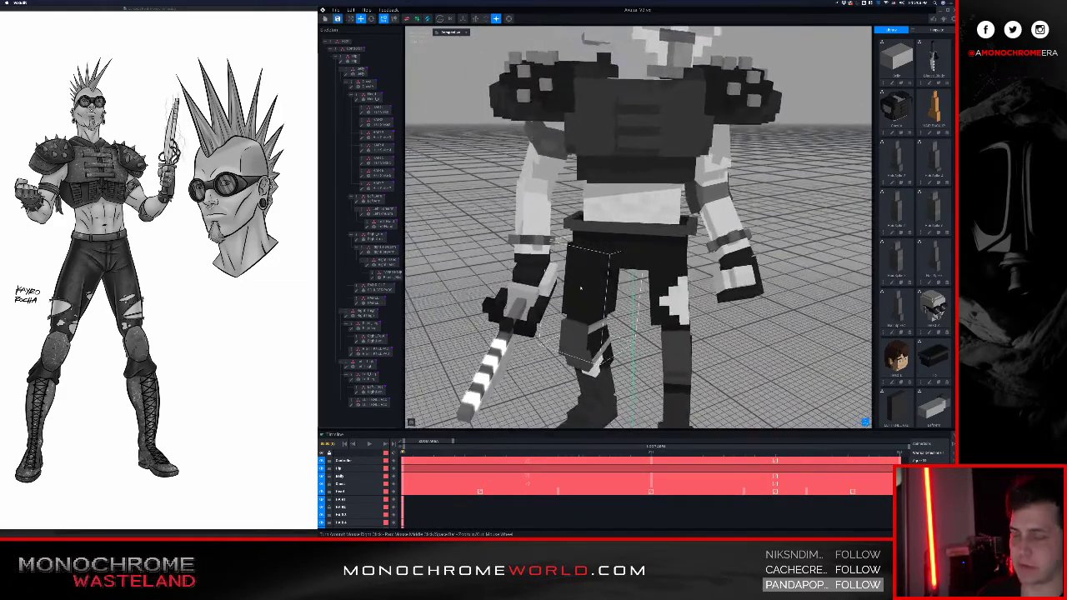
{"action": "right_click_drag", "start_coordinate": [528, 261], "coordinate": [518, 208]}
{"action": "left_click", "coordinate": [517, 204]}
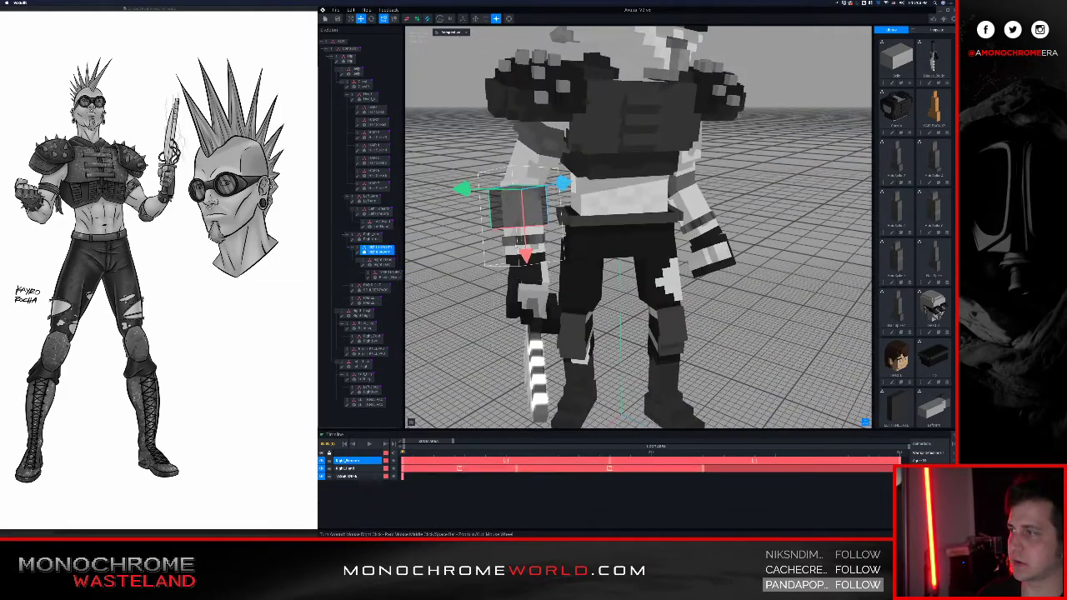
{"action": "left_click", "coordinate": [358, 253]}
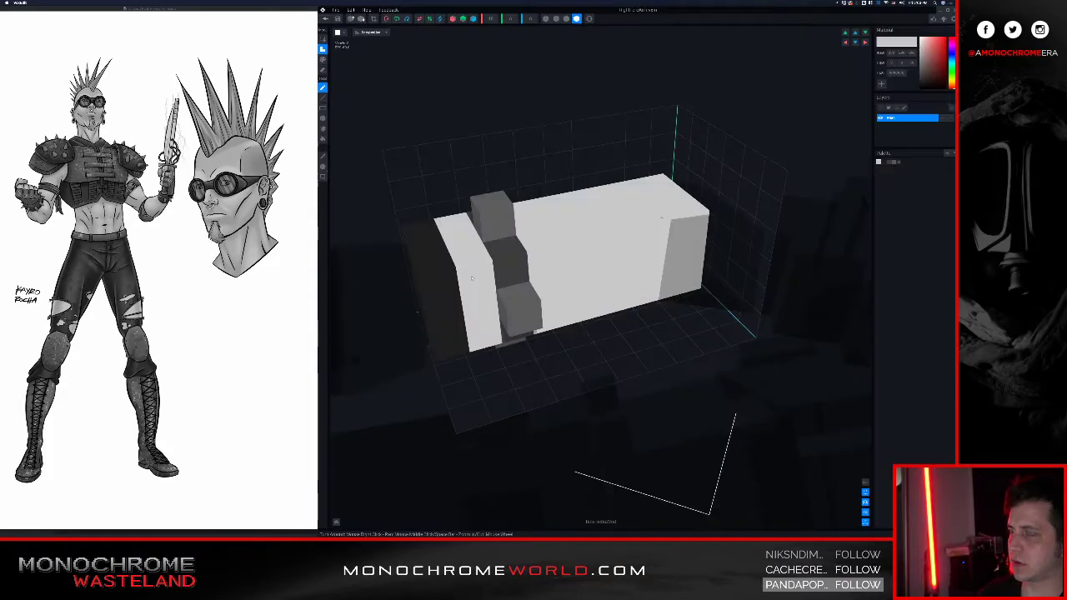
- Sample the right wristband's dark grey and widen the band by one voxel row toward the elbow around the forearm
{"action": "right_click_drag", "start_coordinate": [472, 279], "coordinate": [468, 281]}
{"action": "left_click", "coordinate": [503, 250]}
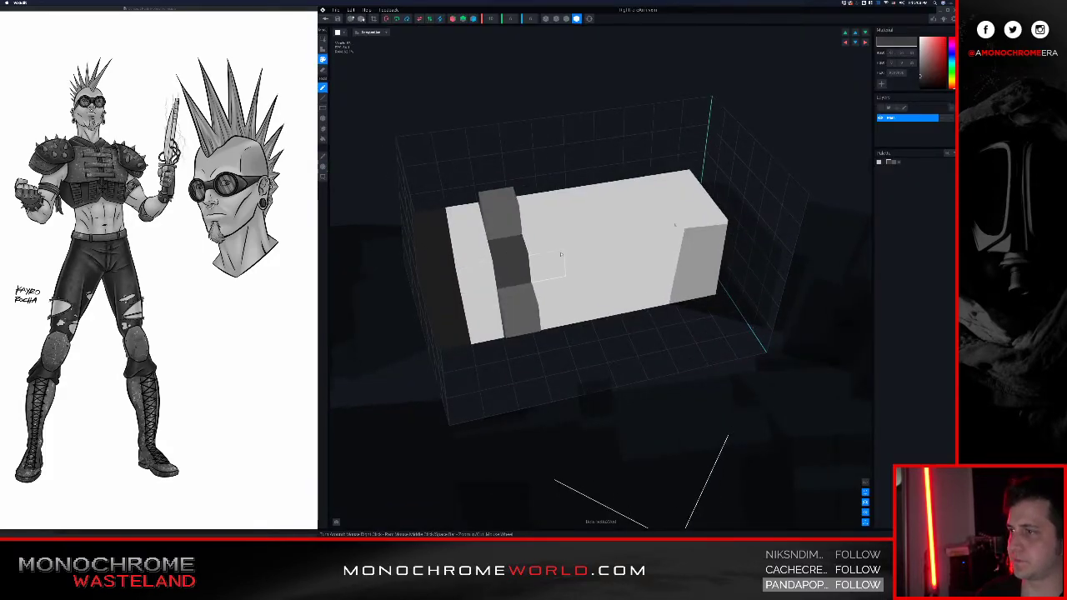
{"action": "right_click_drag", "start_coordinate": [561, 253], "coordinate": [545, 227]}
{"action": "mouse_move", "coordinate": [526, 196]}
{"action": "left_mouse_down"}
{"action": "mouse_move", "coordinate": [540, 198]}
{"action": "mouse_move", "coordinate": [587, 271]}
{"action": "mouse_move", "coordinate": [555, 176]}
{"action": "mouse_move", "coordinate": [554, 252]}
{"action": "left_mouse_up"}
{"action": "right_click_drag", "start_coordinate": [553, 253], "coordinate": [545, 282]}
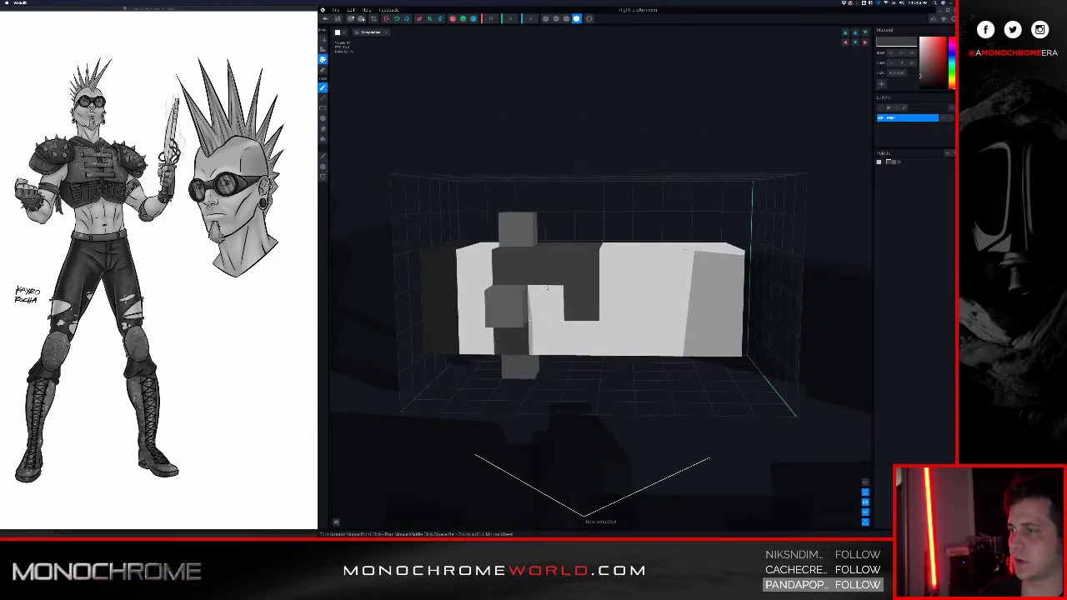
{"action": "key", "text": "super+z"}
{"action": "right_click_drag", "start_coordinate": [546, 289], "coordinate": [550, 205]}
{"action": "left_click_drag", "start_coordinate": [550, 205], "coordinate": [551, 307]}
{"action": "right_click_drag", "start_coordinate": [559, 305], "coordinate": [560, 291]}
{"action": "left_click_drag", "start_coordinate": [554, 315], "coordinate": [546, 373]}
{"action": "right_click_drag", "start_coordinate": [546, 373], "coordinate": [542, 381]}
{"action": "right_click_drag", "start_coordinate": [537, 421], "coordinate": [499, 427]}
- Sample the studs' medium grey and add stud voxels to the right wristband's new row, staggered against the existing ones
{"action": "left_click", "coordinate": [476, 395], "text": "alt"}
{"action": "left_click", "coordinate": [471, 397]}
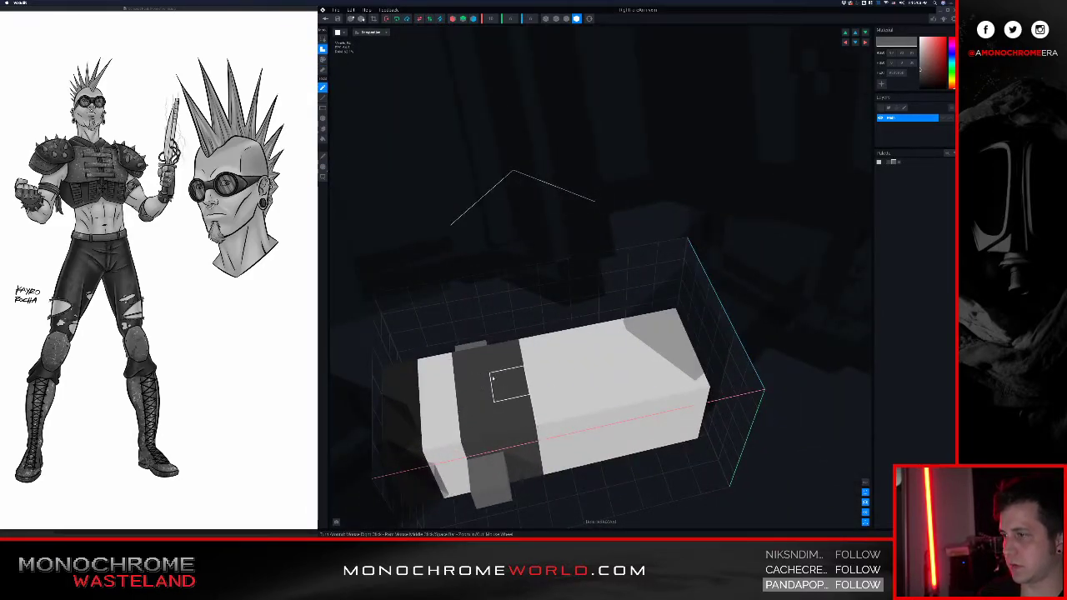
{"action": "right_click_drag", "start_coordinate": [477, 392], "coordinate": [508, 414]}
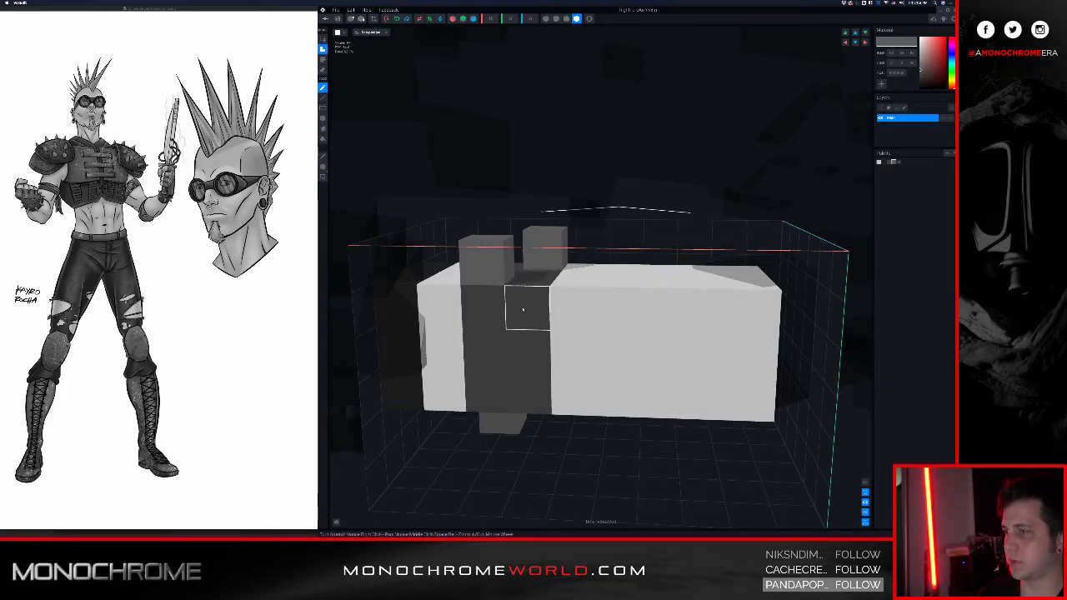
{"action": "left_click", "coordinate": [523, 309]}
{"action": "right_click_drag", "start_coordinate": [500, 377], "coordinate": [467, 391]}
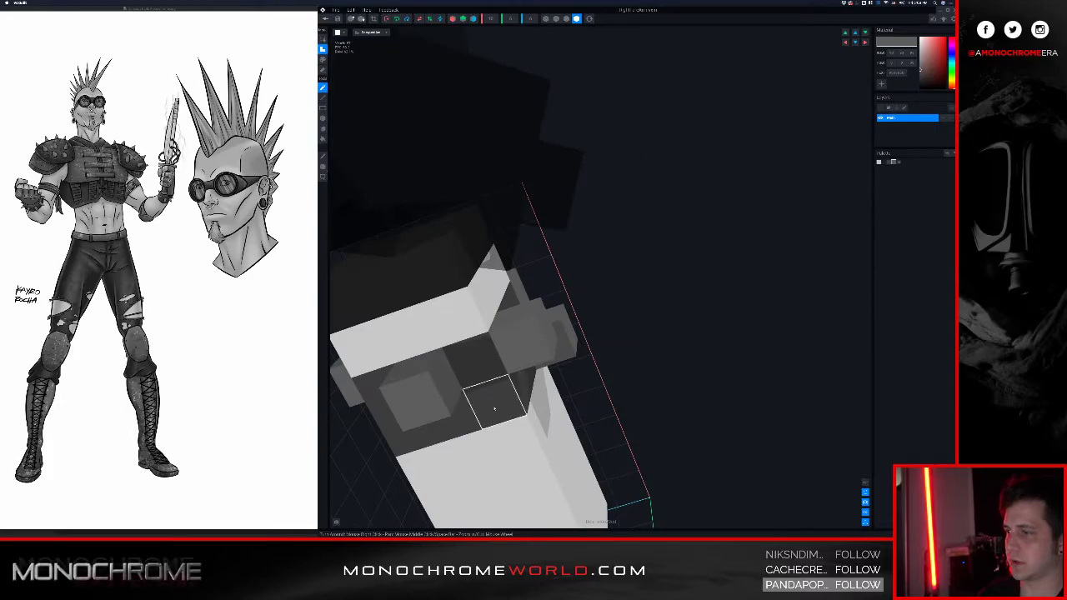
{"action": "left_click", "coordinate": [435, 405]}
{"action": "key", "text": "t"}
{"action": "left_click", "coordinate": [405, 403]}
- Add another medium grey stud on the adjacent side of the right wristband's new row and save the forearm
{"action": "mouse_move", "coordinate": [479, 398]}
{"action": "right_mouse_down"}
{"action": "mouse_move", "coordinate": [472, 405]}
{"action": "mouse_move", "coordinate": [551, 384]}
{"action": "mouse_move", "coordinate": [528, 369]}
{"action": "mouse_move", "coordinate": [555, 414]}
{"action": "right_mouse_up"}
{"action": "middle_click_drag", "start_coordinate": [555, 415], "coordinate": [547, 390]}
{"action": "right_click_drag", "start_coordinate": [547, 390], "coordinate": [549, 356]}
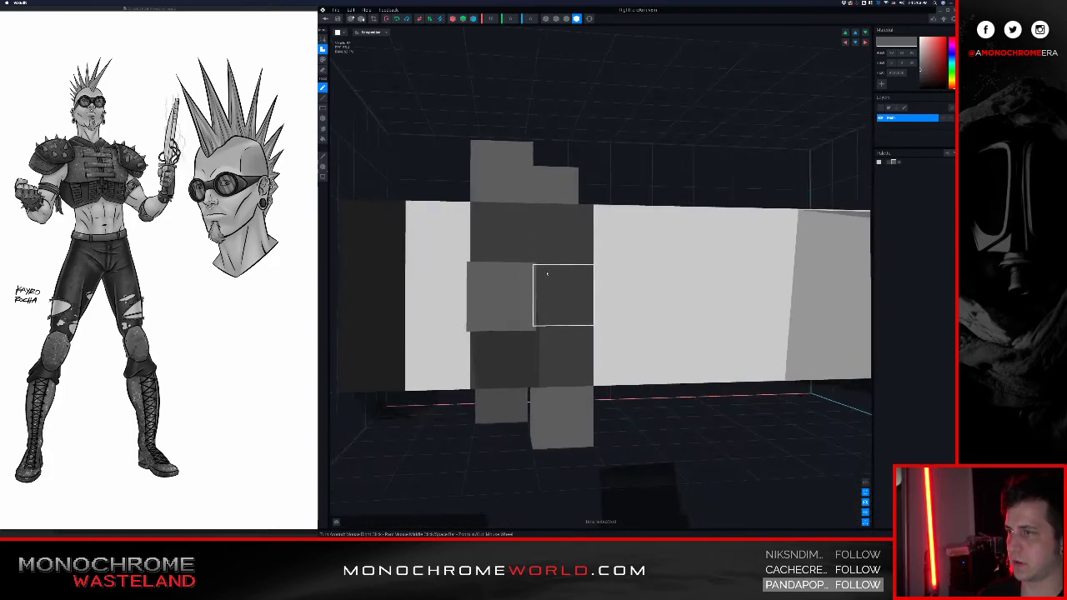
{"action": "left_click", "coordinate": [561, 238]}
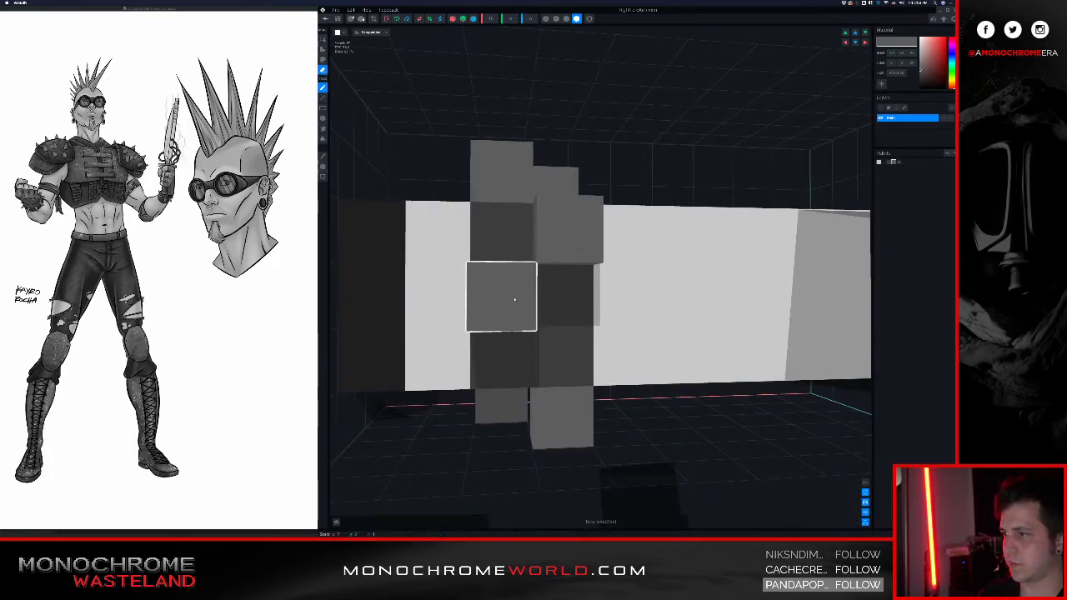
{"action": "scroll", "coordinate": [514, 299], "scroll_direction": "down", "scroll_amount": 3}
{"action": "right_click_drag", "start_coordinate": [514, 299], "coordinate": [540, 293]}
{"action": "scroll", "coordinate": [540, 293], "scroll_direction": "down", "scroll_amount": 3}
{"action": "left_click", "coordinate": [326, 19]}
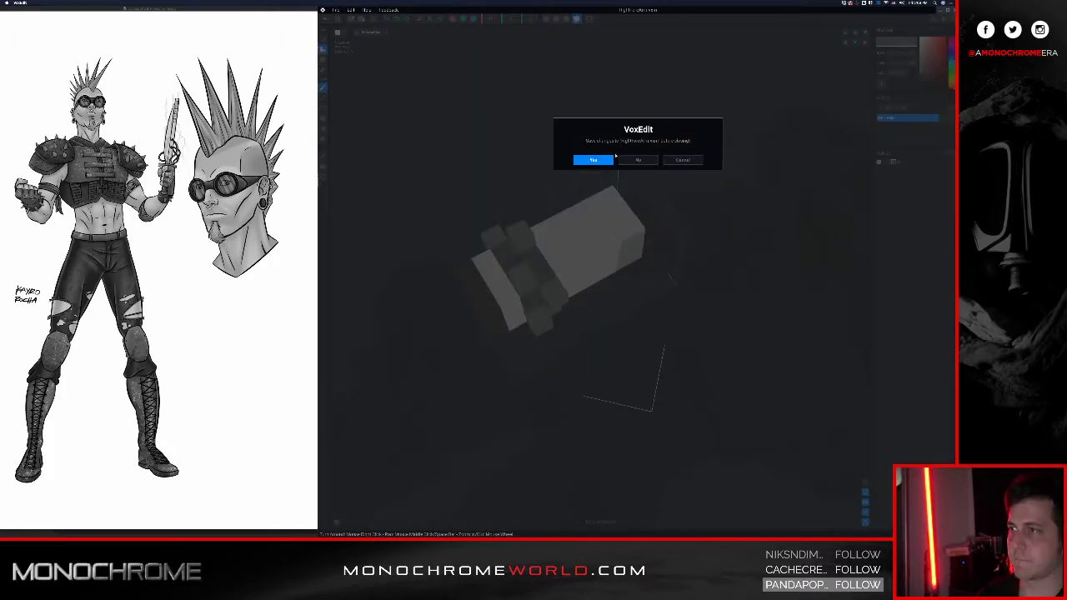
{"action": "left_click", "coordinate": [592, 160]}
- Select the left forearm on the character and open its model for voxel editing
{"action": "scroll", "coordinate": [637, 225], "scroll_direction": "up", "scroll_amount": 5}
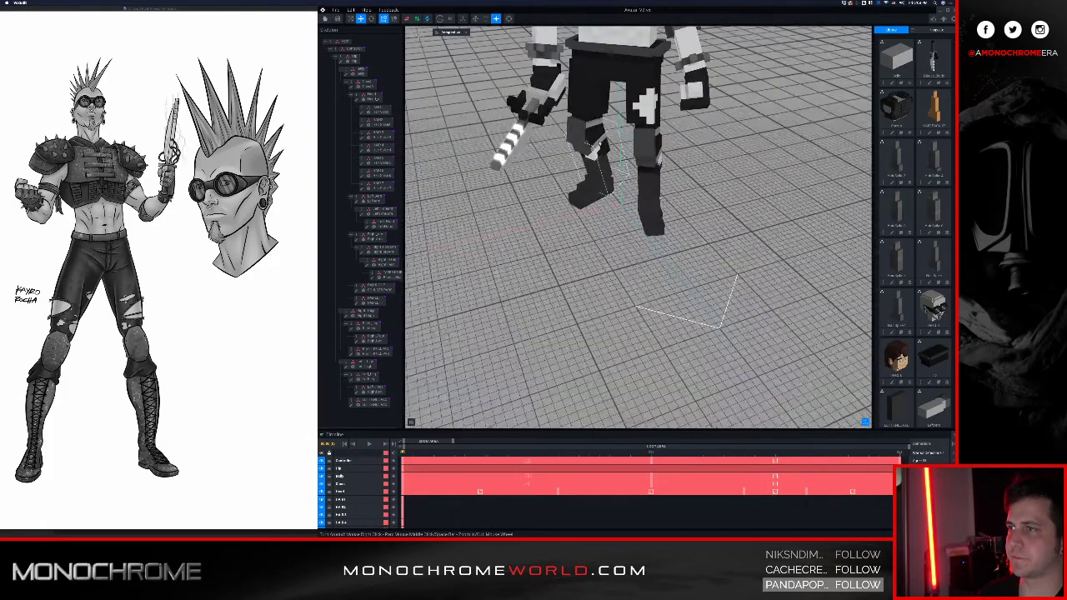
{"action": "right_click_drag", "start_coordinate": [593, 125], "coordinate": [602, 58]}
{"action": "middle_click_drag", "start_coordinate": [602, 58], "coordinate": [575, 104]}
{"action": "right_click_drag", "start_coordinate": [575, 104], "coordinate": [530, 137]}
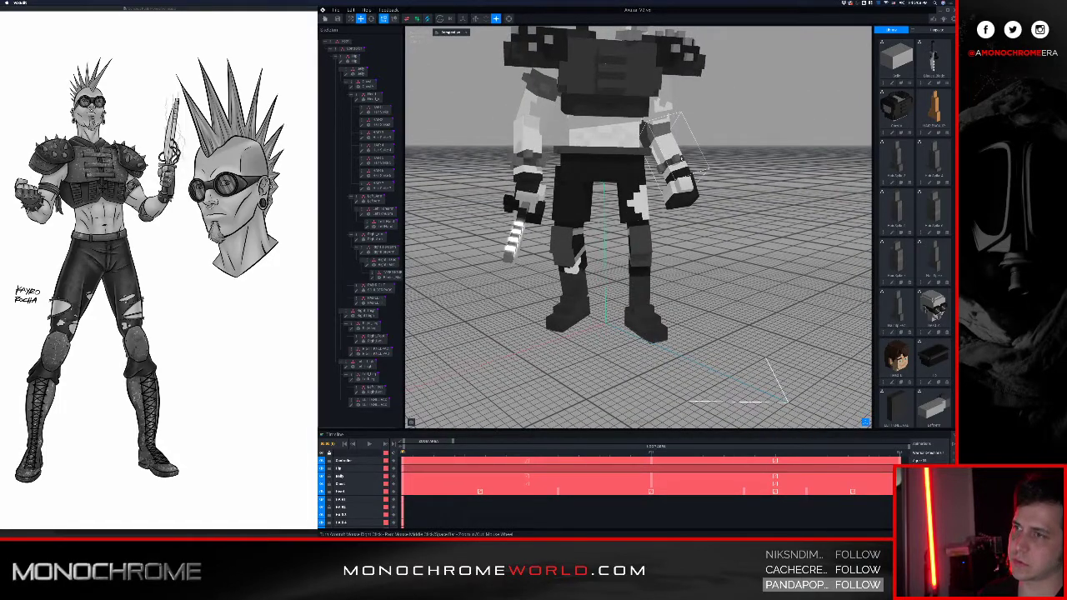
{"action": "left_click", "coordinate": [667, 146]}
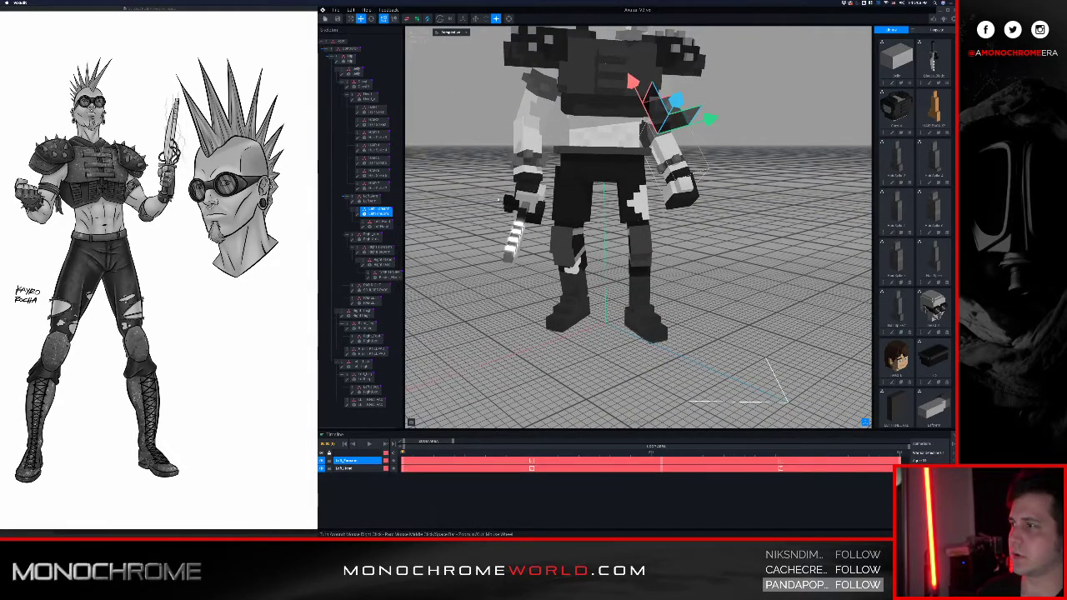
{"action": "left_click", "coordinate": [358, 214]}
{"action": "right_click_drag", "start_coordinate": [519, 242], "coordinate": [625, 244]}
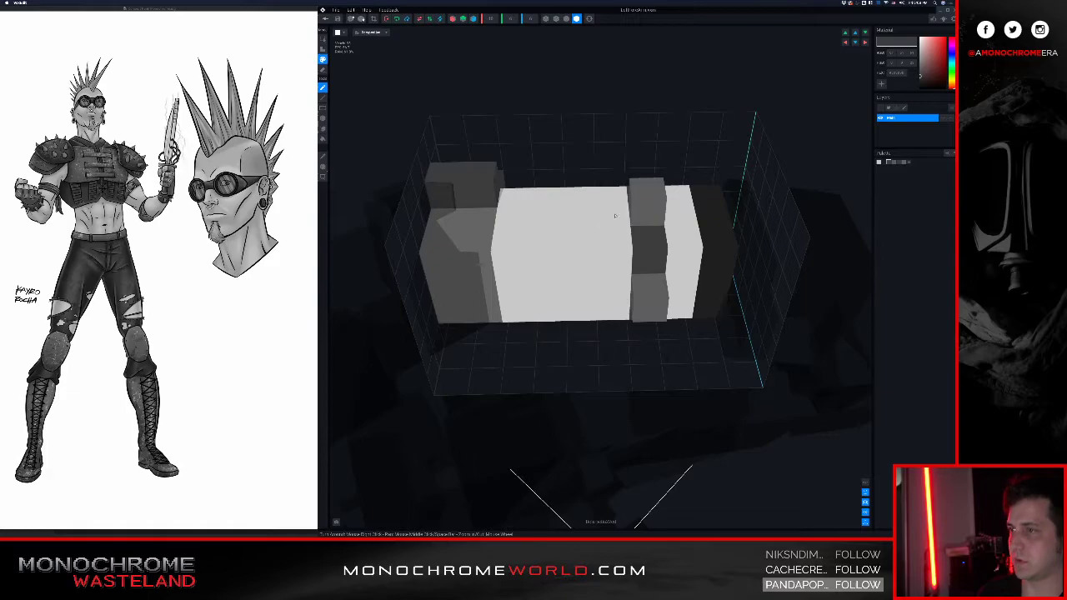
- Paint two more voxel rows dark grey around the left forearm to widen its wristband toward the elbow
{"action": "mouse_move", "coordinate": [612, 197]}
{"action": "left_mouse_down"}
{"action": "mouse_move", "coordinate": [614, 292]}
{"action": "mouse_move", "coordinate": [580, 293]}
{"action": "mouse_move", "coordinate": [579, 199]}
{"action": "left_mouse_up"}
{"action": "right_click_drag", "start_coordinate": [611, 285], "coordinate": [611, 233]}
{"action": "mouse_move", "coordinate": [611, 323]}
{"action": "left_mouse_down"}
{"action": "mouse_move", "coordinate": [582, 328]}
{"action": "mouse_move", "coordinate": [640, 369]}
{"action": "left_mouse_up"}
{"action": "right_click_drag", "start_coordinate": [642, 384], "coordinate": [633, 346]}
{"action": "left_click_drag", "start_coordinate": [597, 269], "coordinate": [560, 272]}
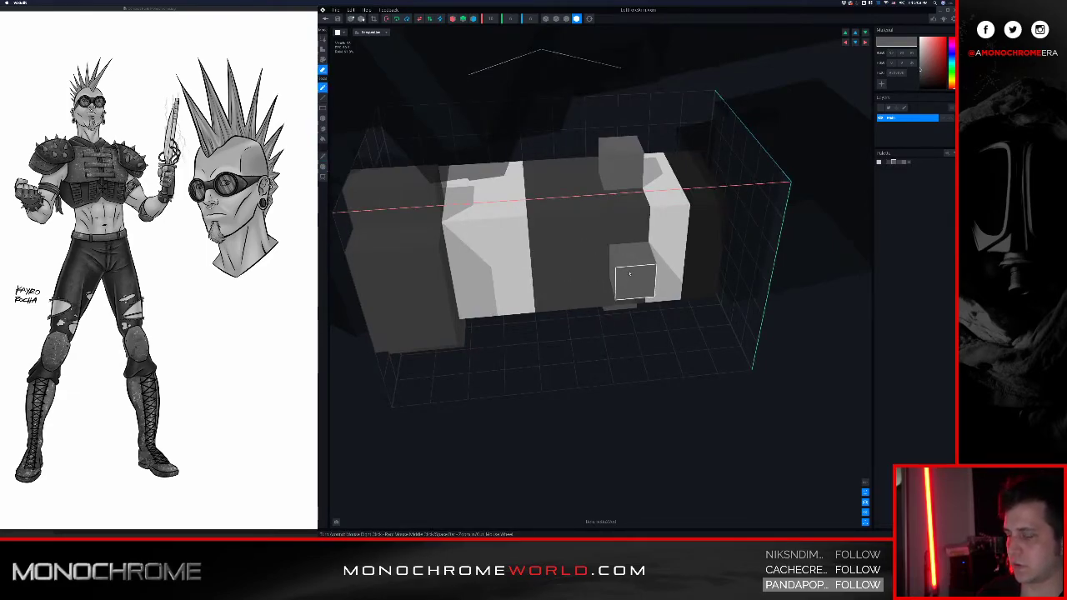
- Erase old studs from the left wristband's row nearest the hand and place medium grey studs in its middle row
{"action": "left_click", "coordinate": [630, 274]}
{"action": "key", "text": "a"}
{"action": "left_click", "coordinate": [589, 263]}
{"action": "left_click", "coordinate": [585, 177]}
{"action": "key", "text": "e"}
{"action": "left_click", "coordinate": [622, 172]}
- Restore the missing dark grey voxel in the left wristband beside the remaining old stud
{"action": "right_click_drag", "start_coordinate": [589, 214], "coordinate": [609, 140]}
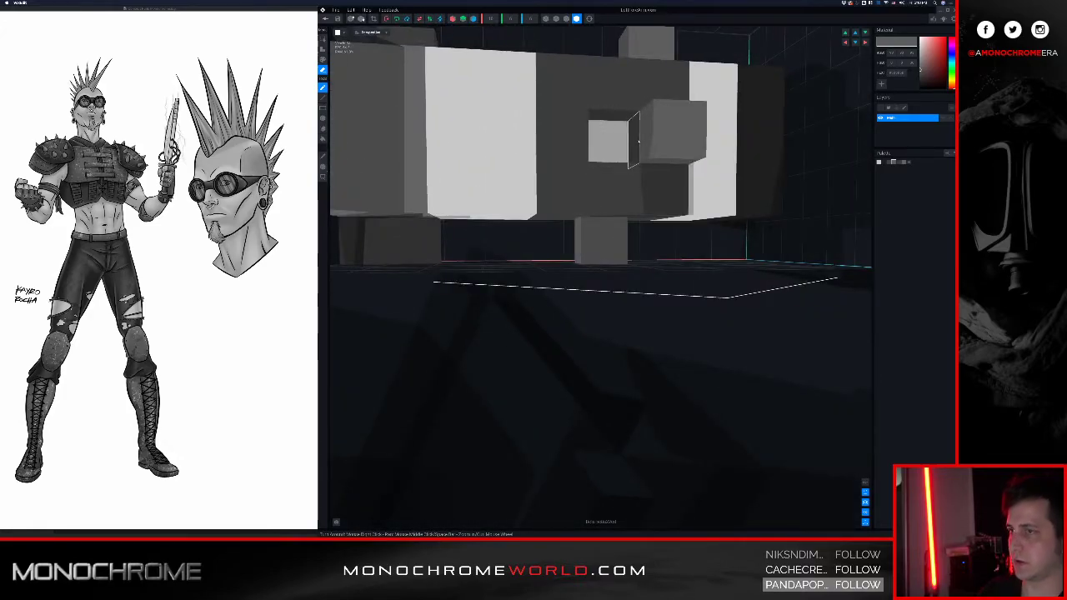
{"action": "left_click", "coordinate": [638, 141]}
{"action": "left_click", "coordinate": [651, 133]}
{"action": "key", "text": "t"}
{"action": "left_click", "coordinate": [648, 133]}
{"action": "key", "text": "r"}
{"action": "left_click", "coordinate": [663, 125]}
{"action": "right_click_drag", "start_coordinate": [641, 109], "coordinate": [639, 154]}
{"action": "middle_click_drag", "start_coordinate": [638, 125], "coordinate": [642, 171]}
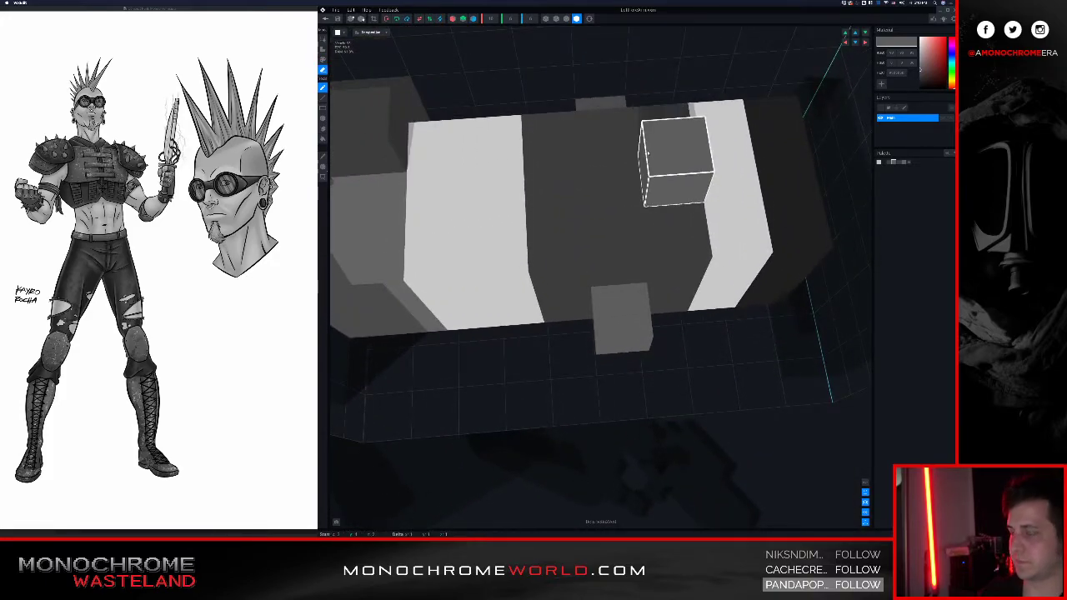
- Move the remaining old stud to the left wristband's middle row and save the forearm
{"action": "left_click", "coordinate": [655, 149]}
{"action": "key", "text": "t"}
{"action": "left_click", "coordinate": [623, 133]}
{"action": "key", "text": "ctrl+z"}
{"action": "left_click", "coordinate": [625, 163]}
{"action": "scroll", "coordinate": [615, 163], "scroll_direction": "down", "scroll_amount": 5}
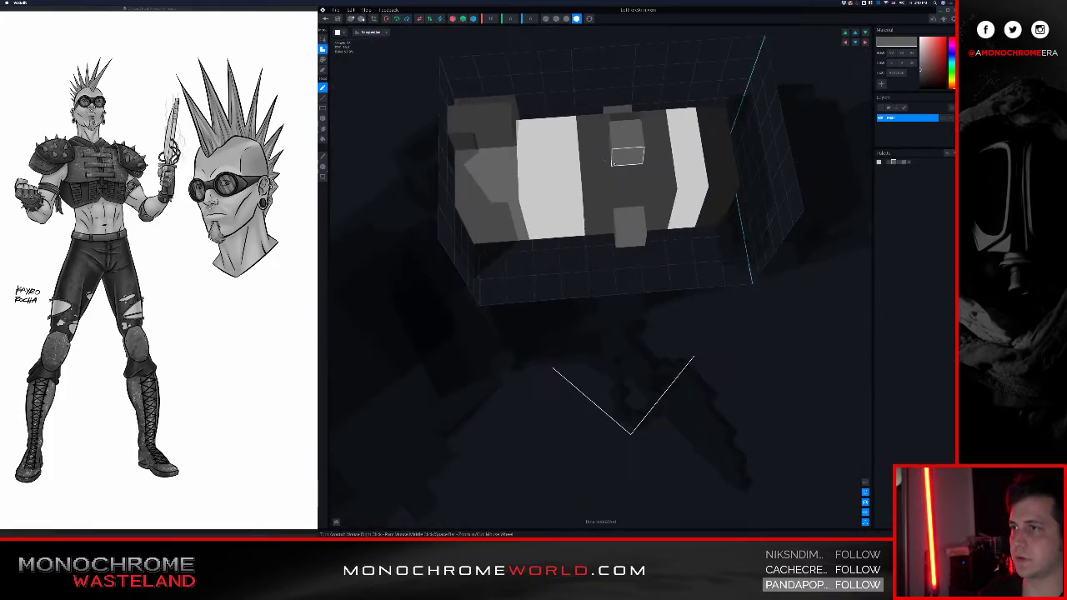
{"action": "left_click", "coordinate": [325, 18]}
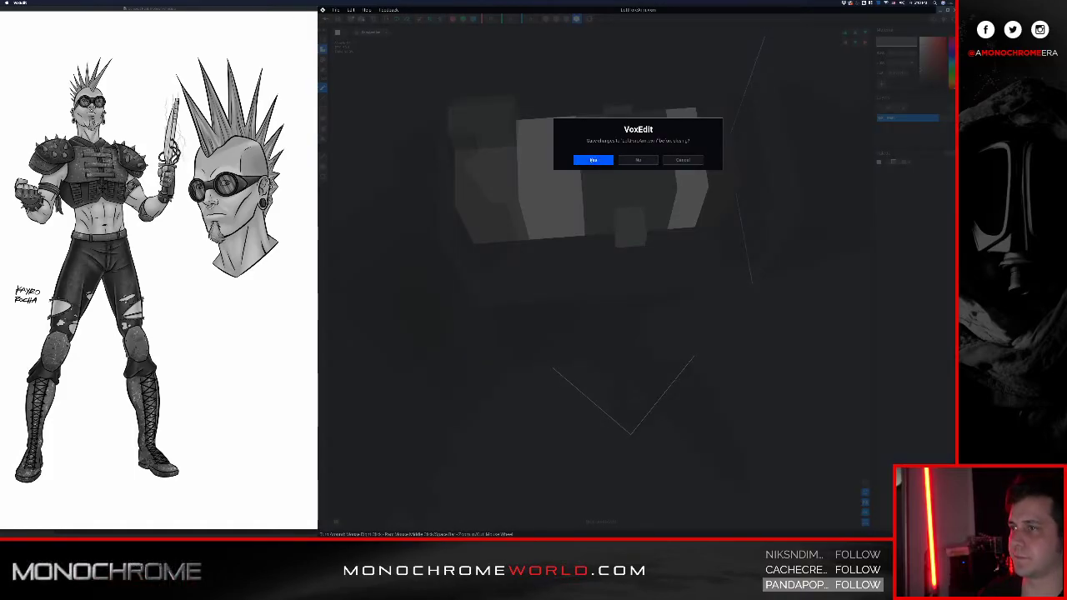
{"action": "left_click", "coordinate": [592, 160]}
- Compare both wristbands on the character and reopen the right forearm's model for voxel editing
{"action": "scroll", "coordinate": [631, 124], "scroll_direction": "up", "scroll_amount": 10}
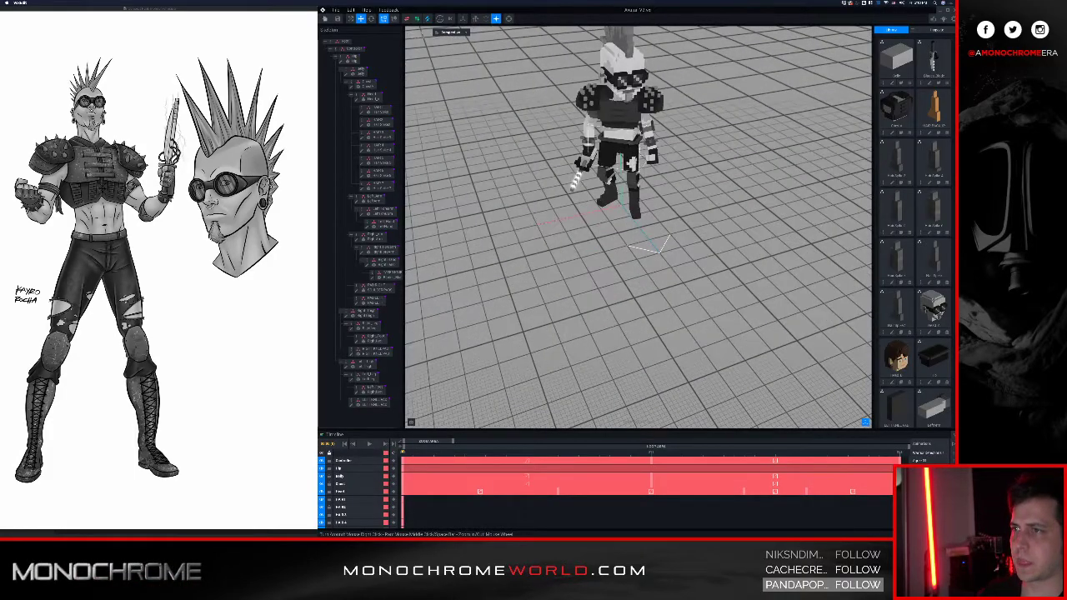
{"action": "middle_click_drag", "start_coordinate": [631, 124], "coordinate": [621, 142]}
{"action": "scroll", "coordinate": [621, 141], "scroll_direction": "down", "scroll_amount": 5}
{"action": "right_click_drag", "start_coordinate": [621, 141], "coordinate": [622, 131]}
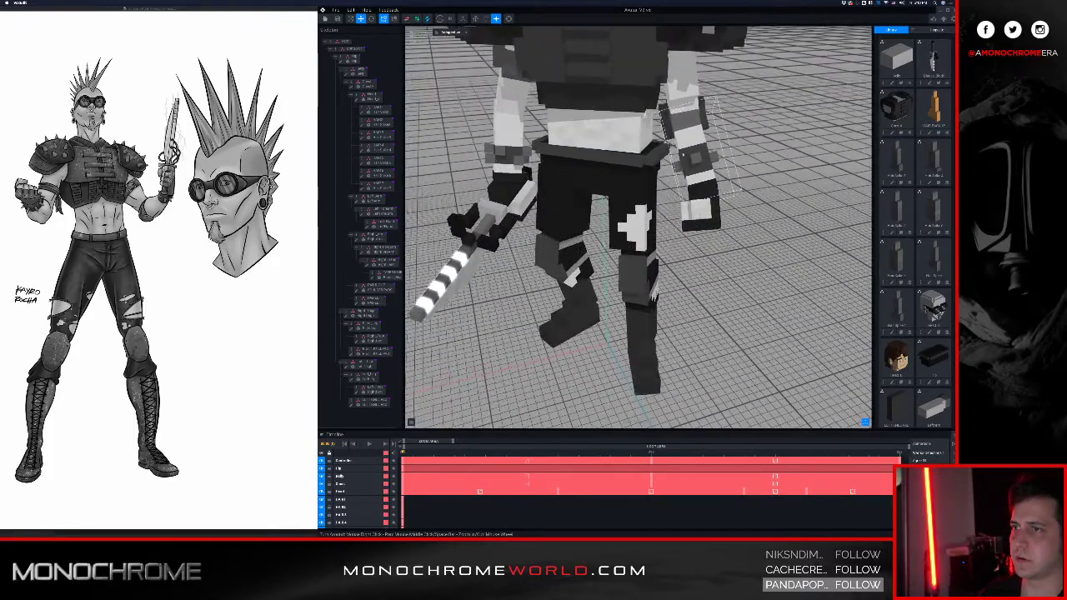
{"action": "right_click_drag", "start_coordinate": [601, 169], "coordinate": [595, 165]}
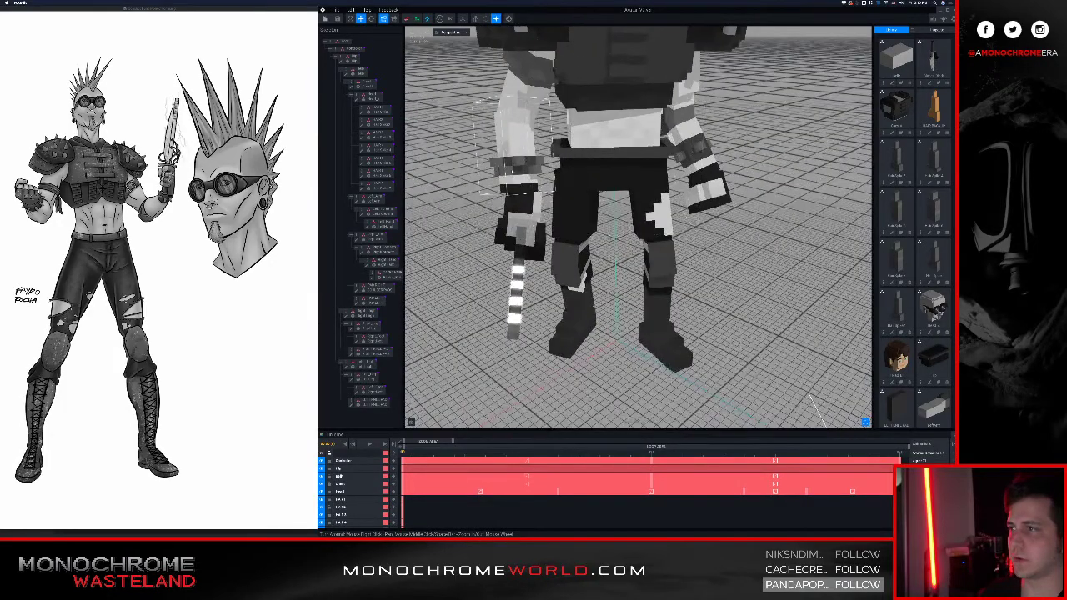
{"action": "left_click", "coordinate": [510, 142]}
{"action": "left_click", "coordinate": [358, 252]}
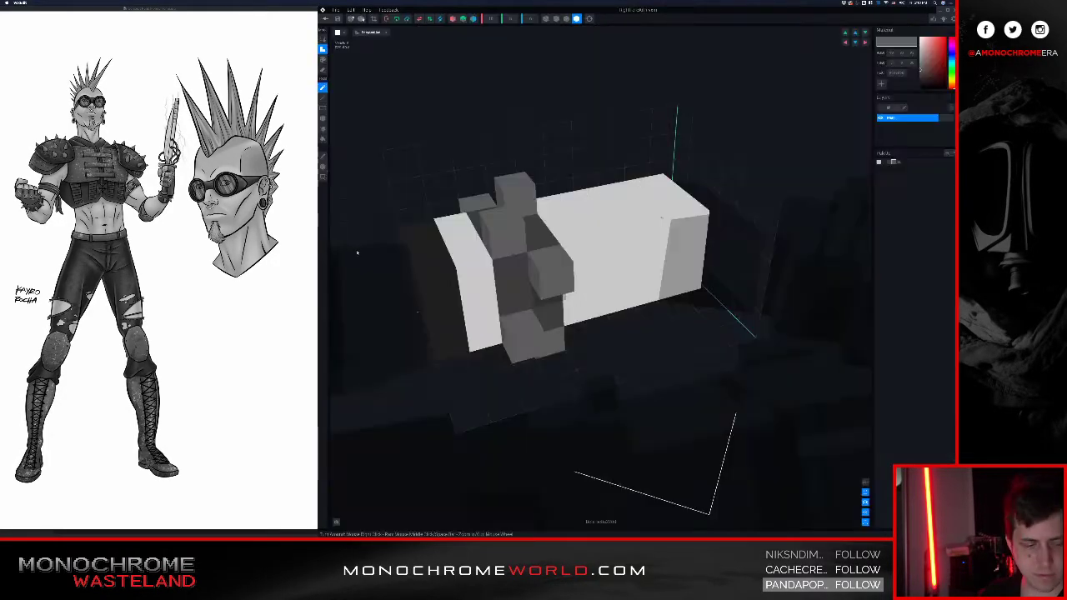
- Erase the old studs from the top, front and lower edge of the right forearm's wristband
{"action": "right_click_drag", "start_coordinate": [507, 218], "coordinate": [495, 227]}
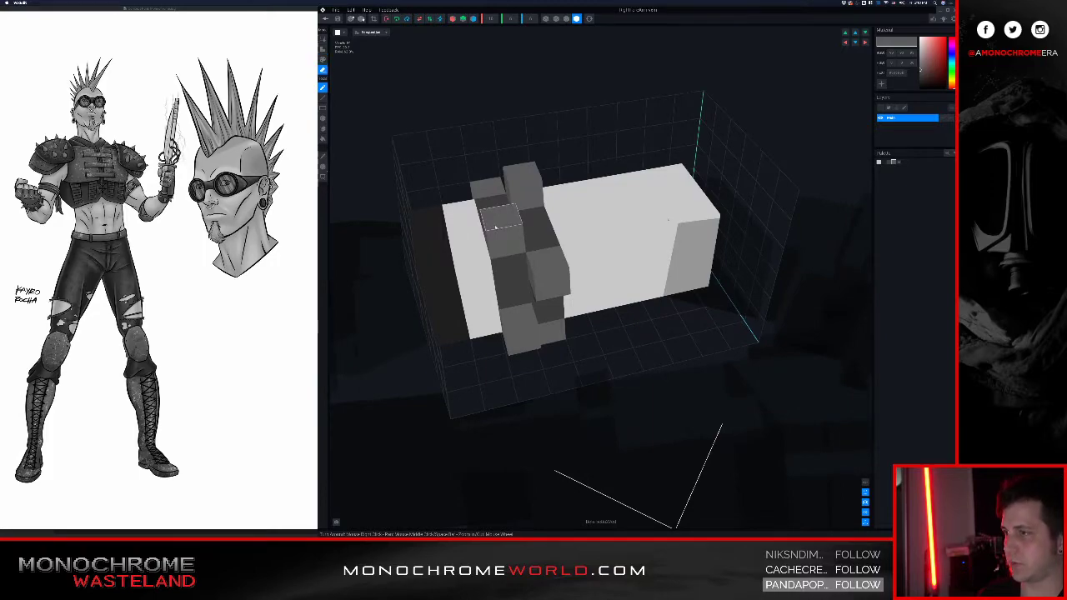
{"action": "left_click", "coordinate": [495, 227]}
{"action": "left_click", "coordinate": [488, 189]}
{"action": "left_click", "coordinate": [547, 281]}
{"action": "left_click", "coordinate": [528, 325]}
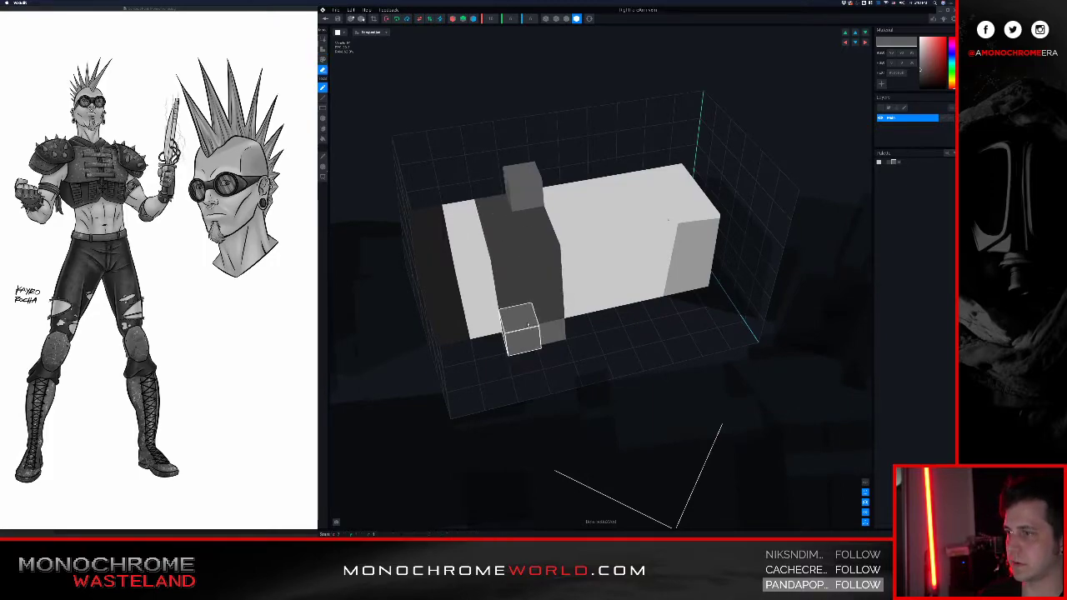
{"action": "right_click_drag", "start_coordinate": [534, 320], "coordinate": [534, 293]}
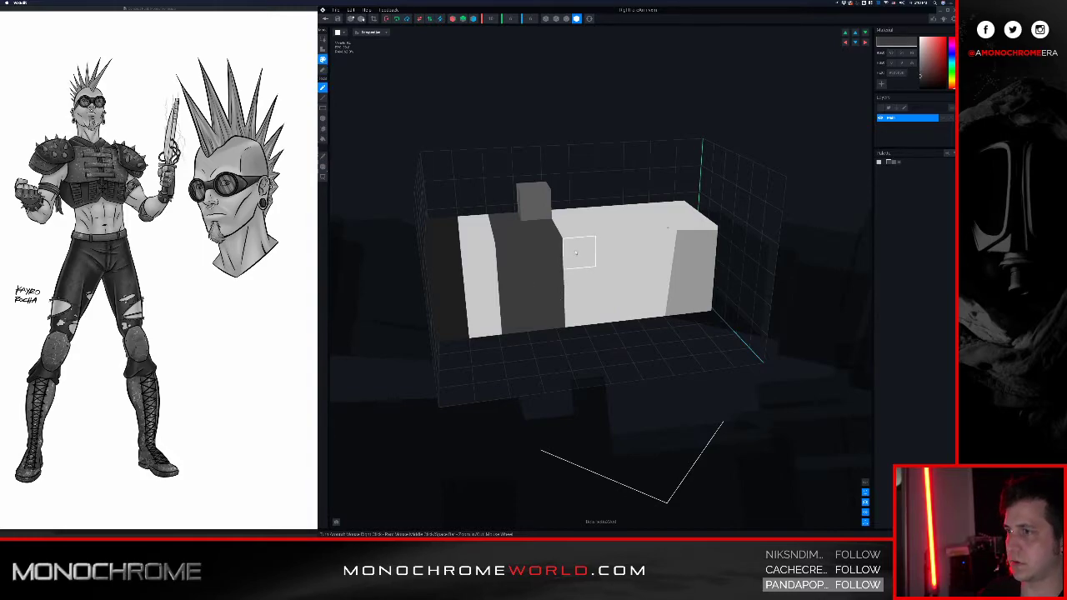
- Widen the right wristband by painting the adjacent row of voxels on the elbow side dark grey around the forearm
{"action": "left_click_drag", "start_coordinate": [576, 252], "coordinate": [580, 311]}
{"action": "right_click_drag", "start_coordinate": [575, 252], "coordinate": [572, 288]}
{"action": "left_click_drag", "start_coordinate": [574, 245], "coordinate": [552, 174]}
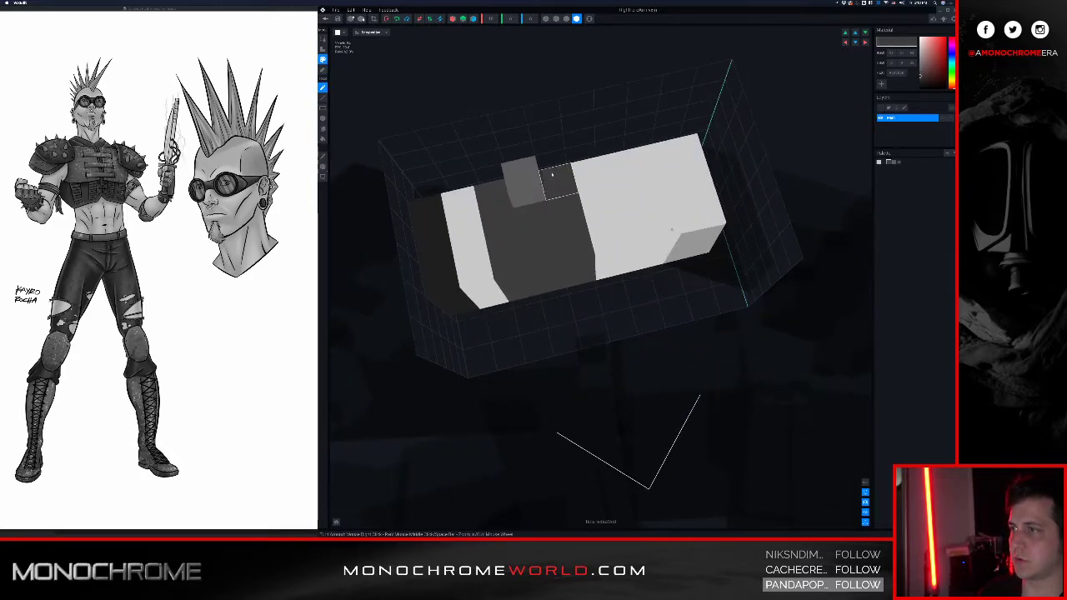
{"action": "right_click_drag", "start_coordinate": [552, 174], "coordinate": [556, 181]}
{"action": "left_click_drag", "start_coordinate": [556, 181], "coordinate": [558, 139]}
{"action": "right_click_drag", "start_coordinate": [557, 139], "coordinate": [633, 94]}
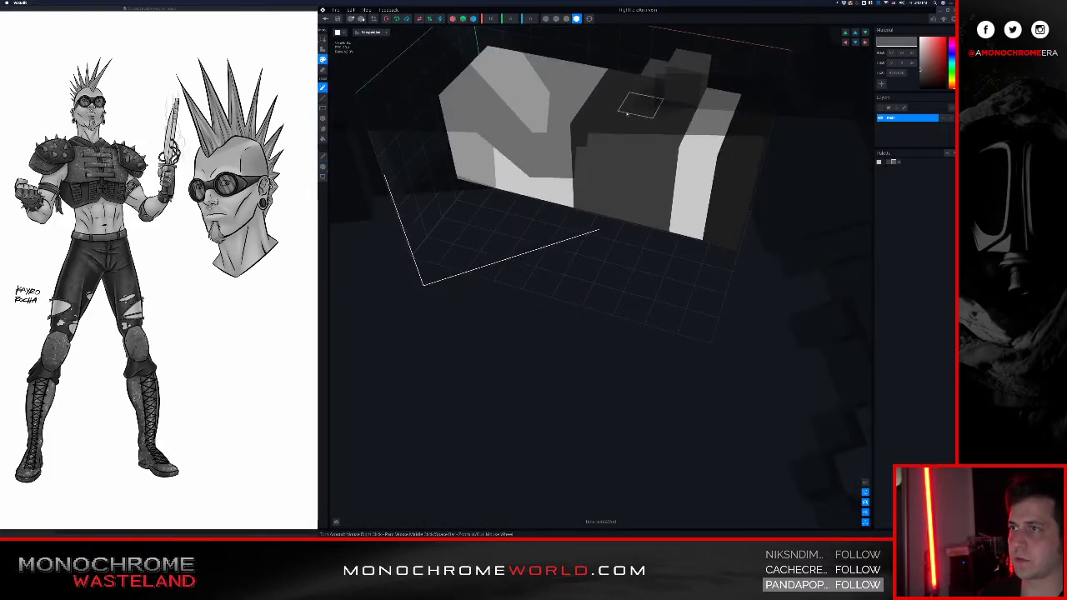
- Place medium grey studs in the right wristband's middle row, erase the remaining old studs and save the forearm
{"action": "key", "text": "a"}
{"action": "left_click", "coordinate": [628, 112]}
{"action": "key", "text": "e"}
{"action": "left_click", "coordinate": [672, 91]}
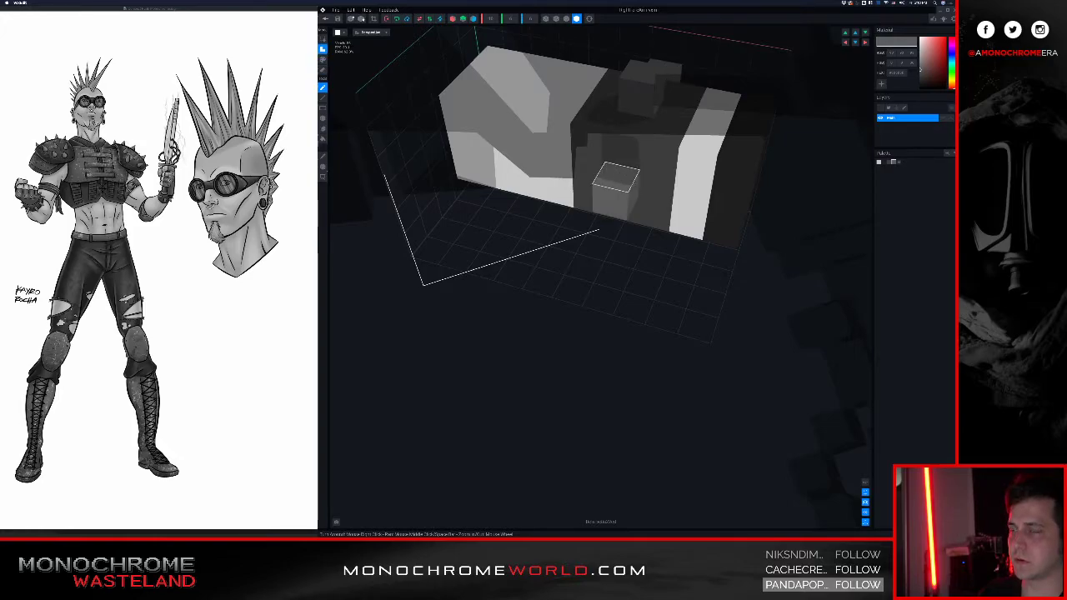
{"action": "right_click_drag", "start_coordinate": [620, 182], "coordinate": [633, 180]}
{"action": "left_click", "coordinate": [716, 250]}
{"action": "key", "text": "e"}
{"action": "left_click", "coordinate": [750, 268]}
{"action": "mouse_move", "coordinate": [779, 231]}
{"action": "right_mouse_down"}
{"action": "mouse_move", "coordinate": [748, 246]}
{"action": "mouse_move", "coordinate": [733, 200]}
{"action": "right_mouse_up"}
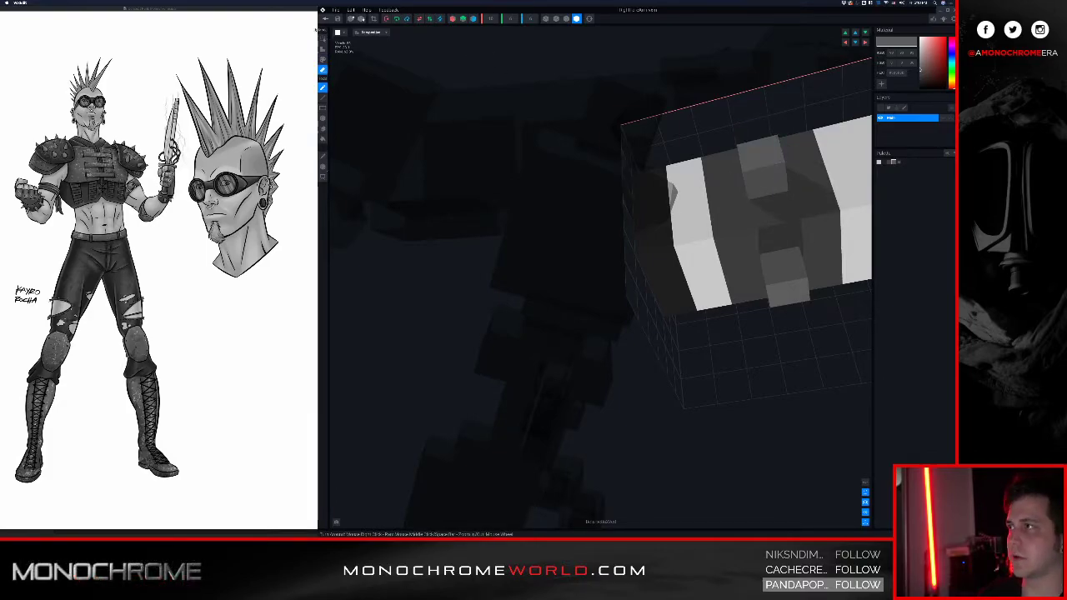
{"action": "left_click", "coordinate": [329, 18]}
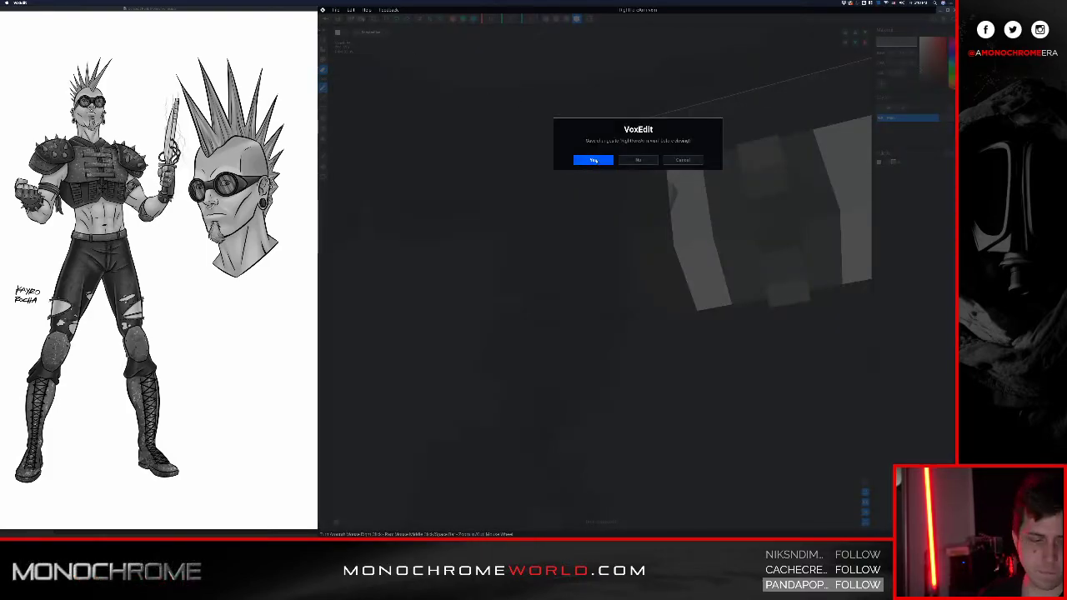
{"action": "left_click", "coordinate": [595, 161]}
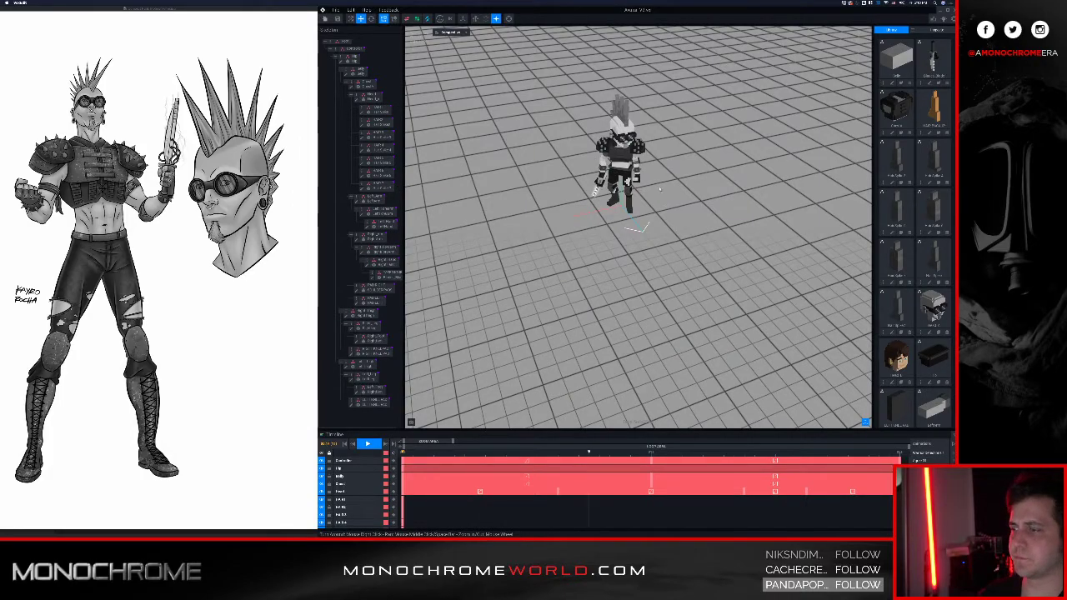
- Stop the animation at its first frame and examine both wristbands and the whole character from the front
{"action": "left_click", "coordinate": [344, 444]}
{"action": "middle_click_drag", "start_coordinate": [627, 185], "coordinate": [616, 237]}
{"action": "scroll", "coordinate": [615, 237], "scroll_direction": "up", "scroll_amount": 5}
{"action": "right_click_drag", "start_coordinate": [615, 239], "coordinate": [606, 224]}
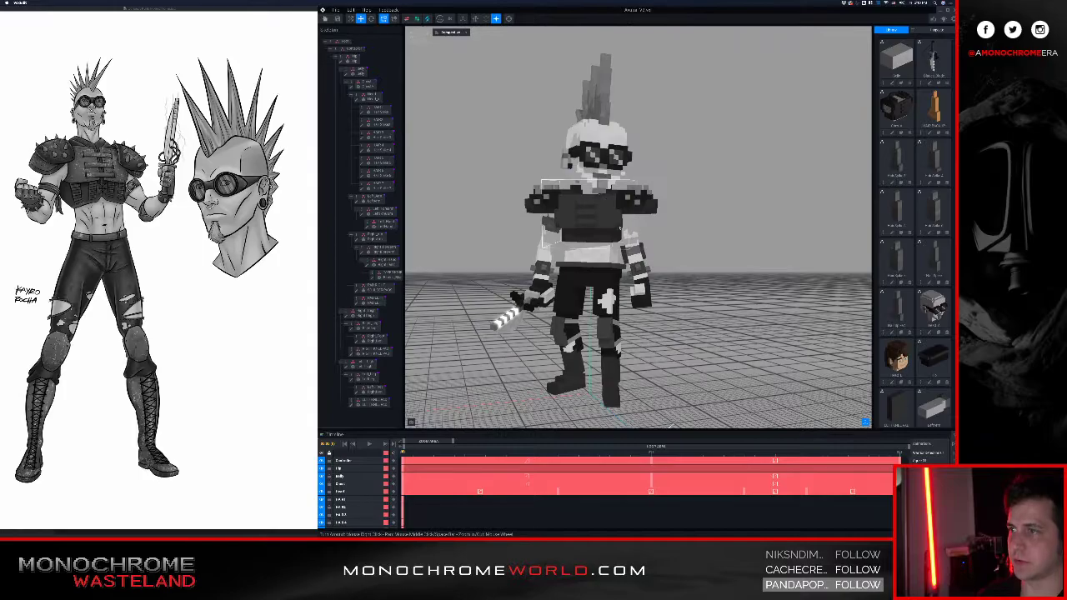
{"action": "middle_click_drag", "start_coordinate": [585, 260], "coordinate": [663, 213]}
{"action": "scroll", "coordinate": [663, 213], "scroll_direction": "down", "scroll_amount": 2}
{"action": "mouse_move", "coordinate": [664, 214]}
{"action": "right_mouse_down"}
{"action": "mouse_move", "coordinate": [575, 249]}
{"action": "mouse_move", "coordinate": [526, 241]}
{"action": "mouse_move", "coordinate": [665, 217]}
{"action": "right_mouse_up"}
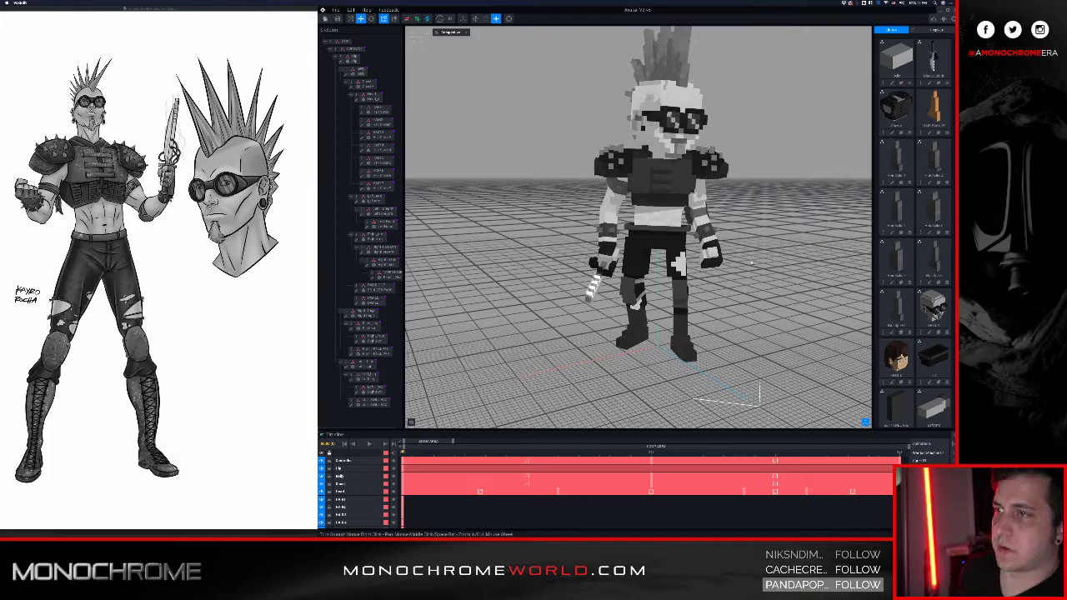
{"action": "scroll", "coordinate": [672, 231], "scroll_direction": "down", "scroll_amount": 2}
{"action": "middle_click_drag", "start_coordinate": [672, 232], "coordinate": [660, 249]}
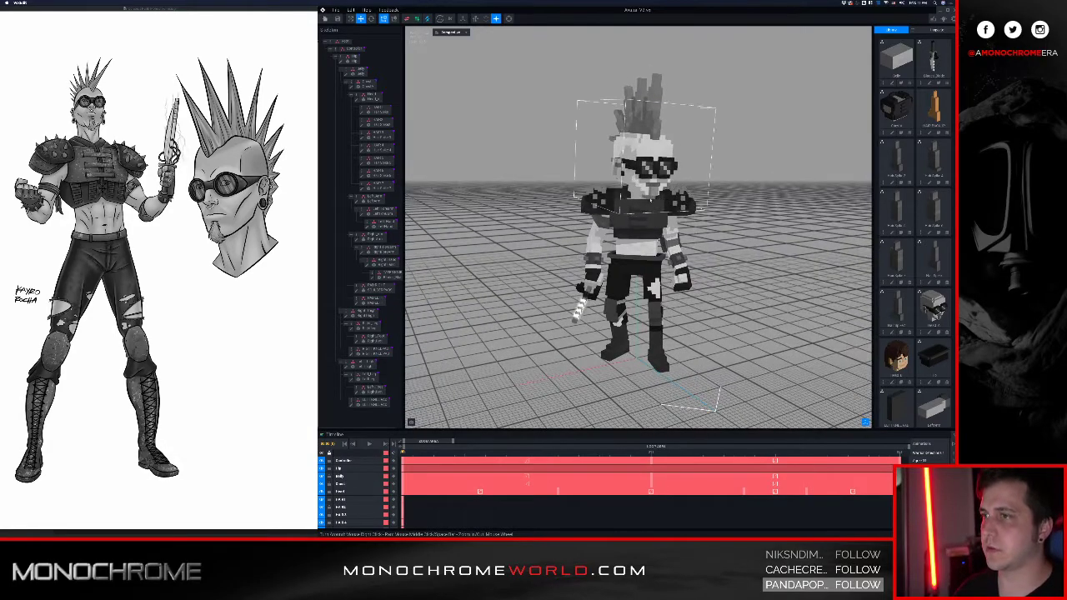
{"action": "right_click_drag", "start_coordinate": [705, 217], "coordinate": [623, 225]}
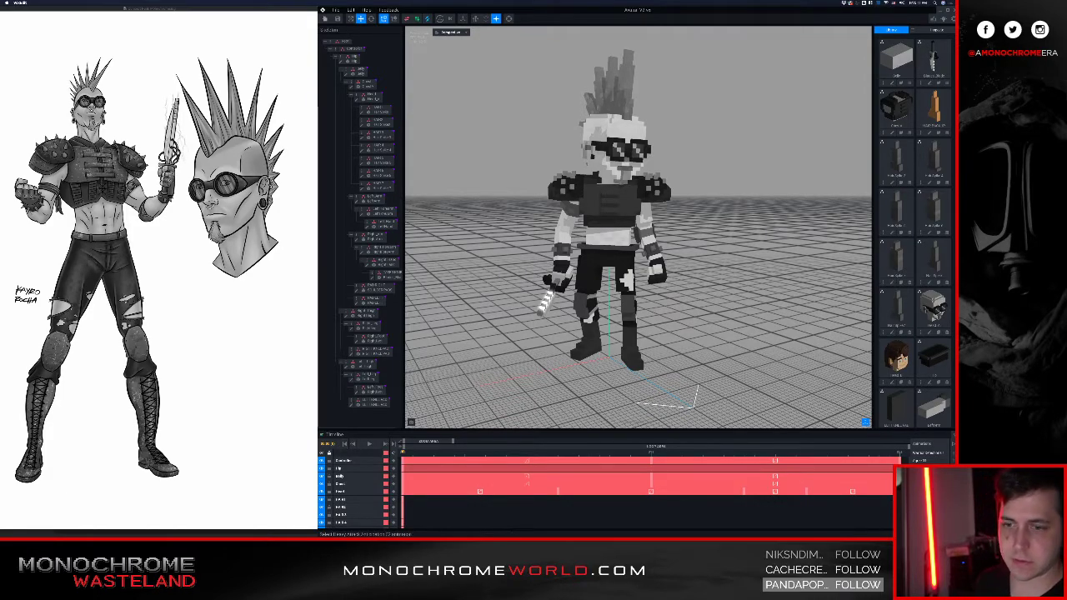
- Play the animation with the blade held across the body and examine the character's mohawk and pose
{"action": "left_click", "coordinate": [928, 504]}
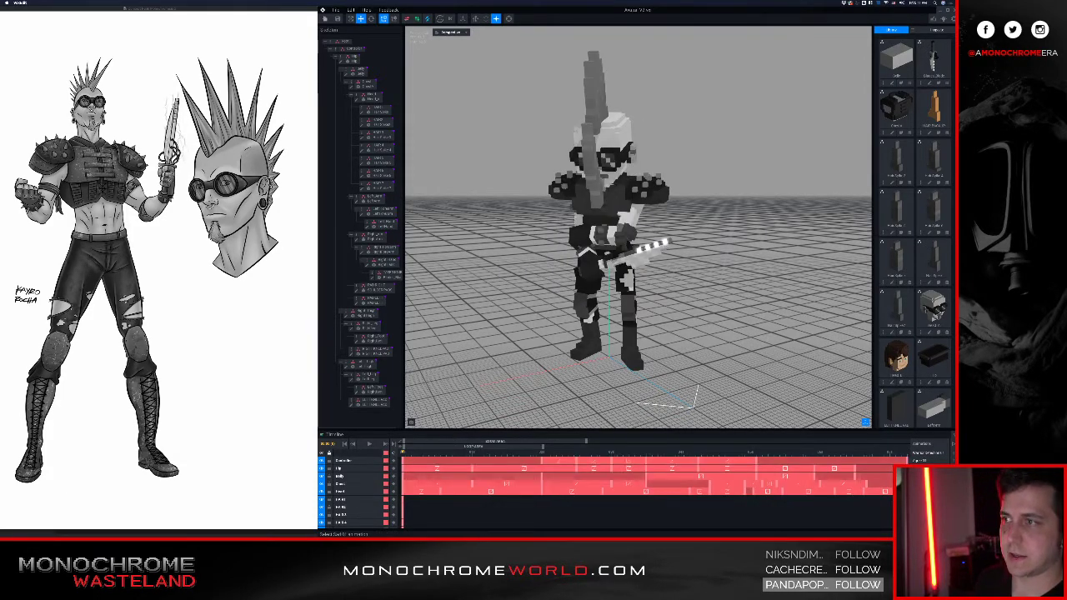
{"action": "left_click", "coordinate": [369, 444]}
{"action": "right_click_drag", "start_coordinate": [666, 342], "coordinate": [654, 343]}
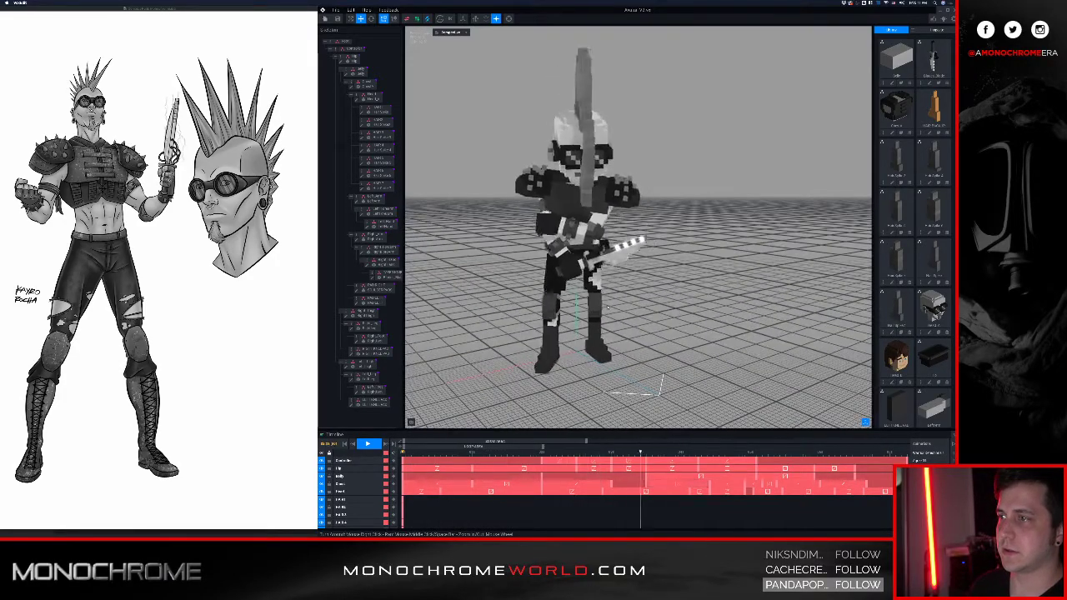
{"action": "right_click_drag", "start_coordinate": [607, 307], "coordinate": [627, 325]}
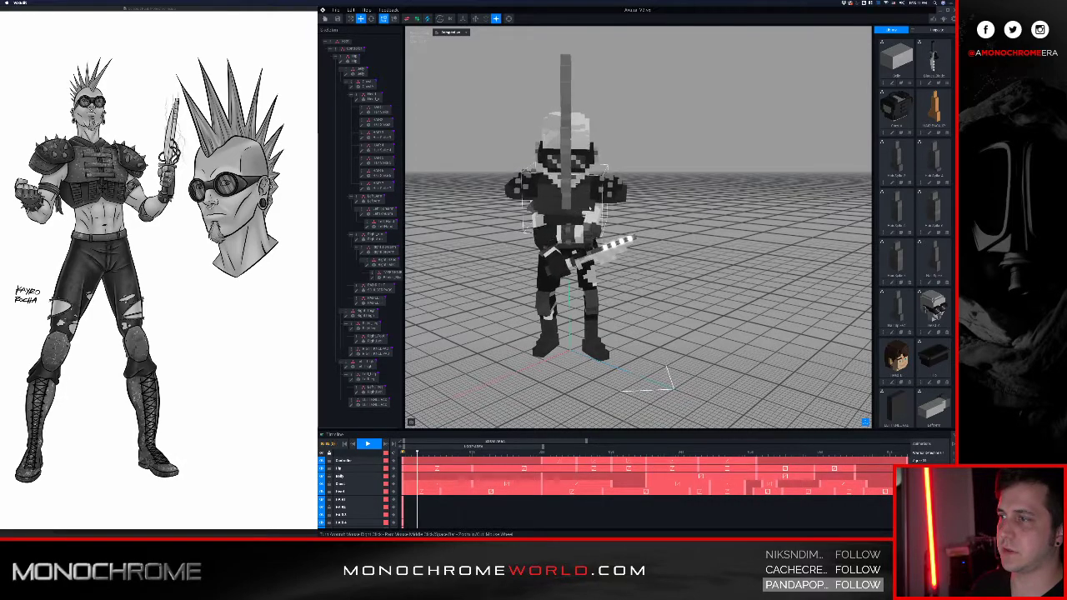
{"action": "right_click_drag", "start_coordinate": [543, 225], "coordinate": [563, 237]}
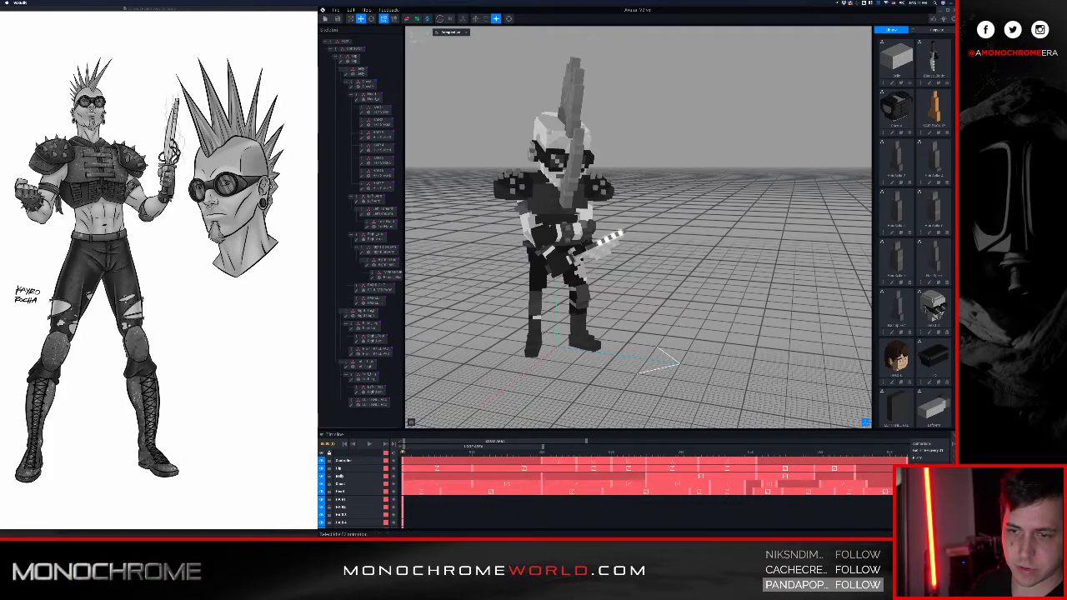
- Return to the animation with the fanned mohawk and check the rotation values of each of its seven spikes
{"action": "left_click", "coordinate": [927, 484]}
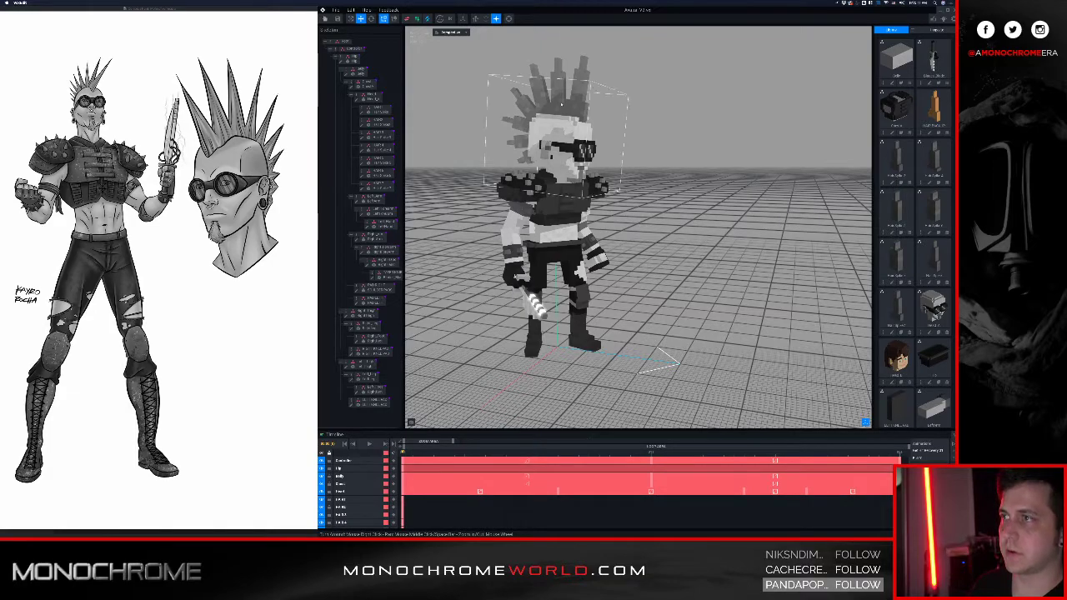
{"action": "left_click", "coordinate": [577, 96]}
{"action": "left_click", "coordinate": [938, 31]}
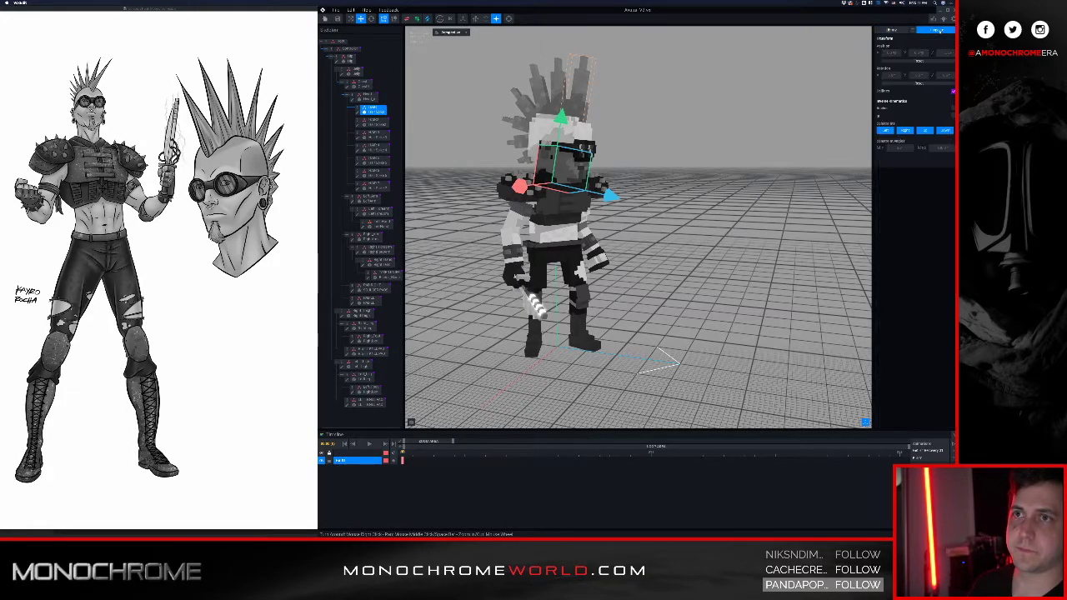
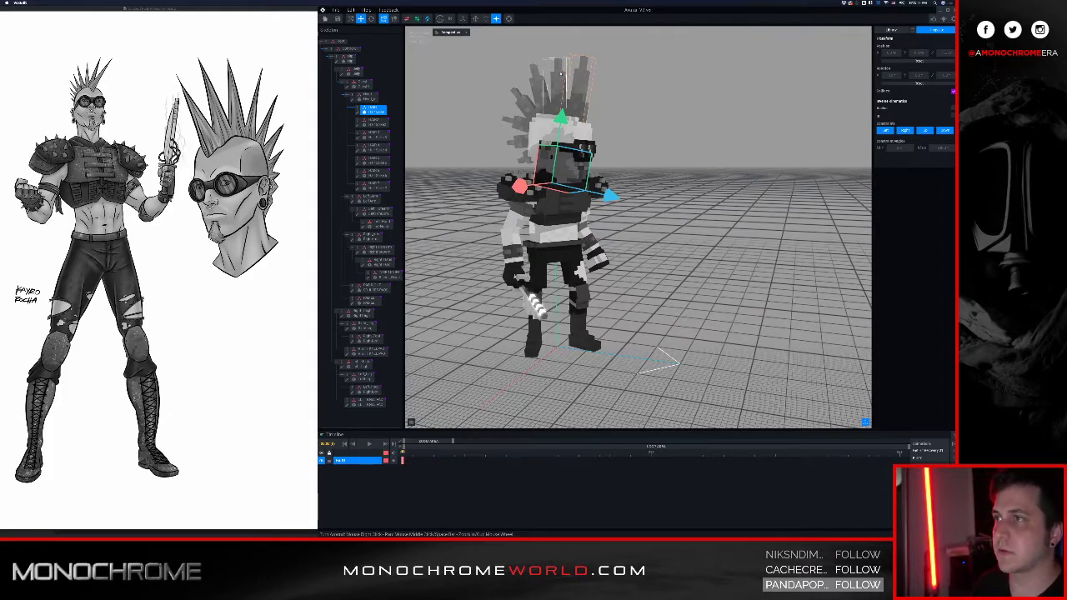
{"action": "left_click", "coordinate": [558, 78]}
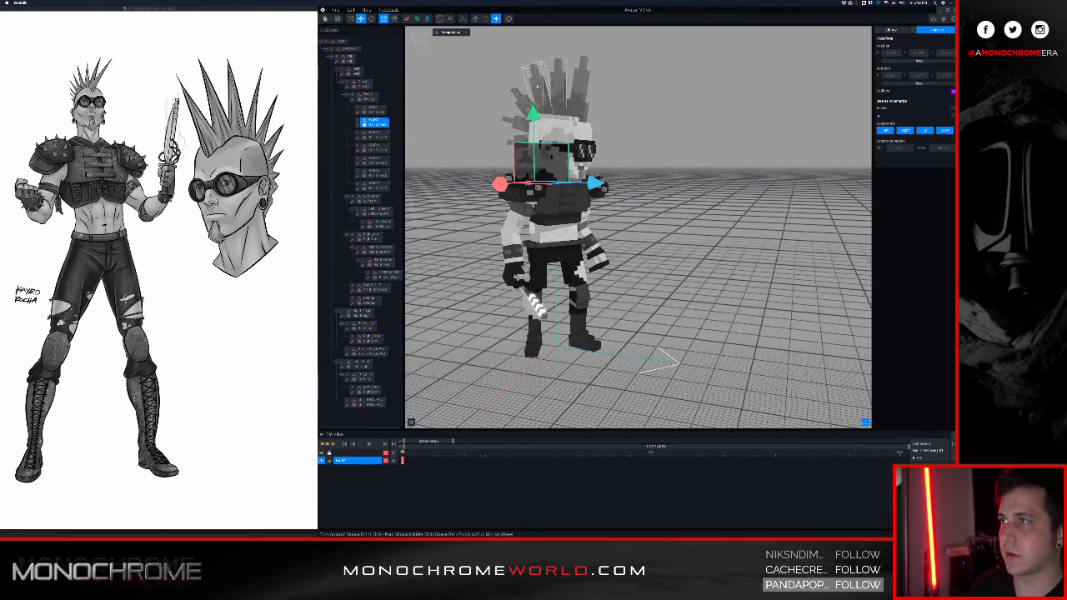
{"action": "left_click", "coordinate": [537, 81]}
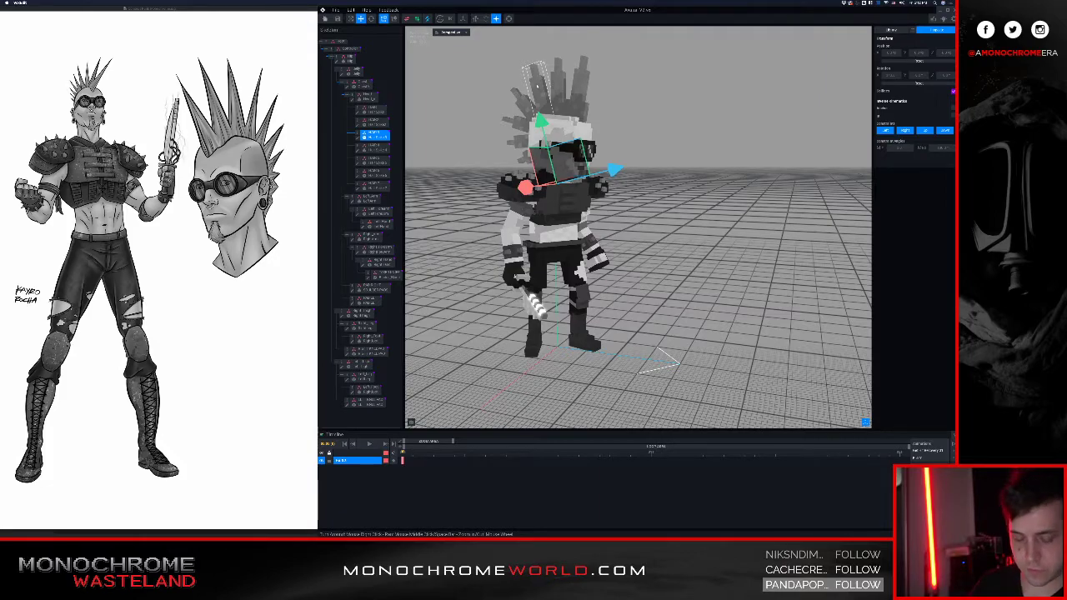
{"action": "left_click", "coordinate": [525, 99]}
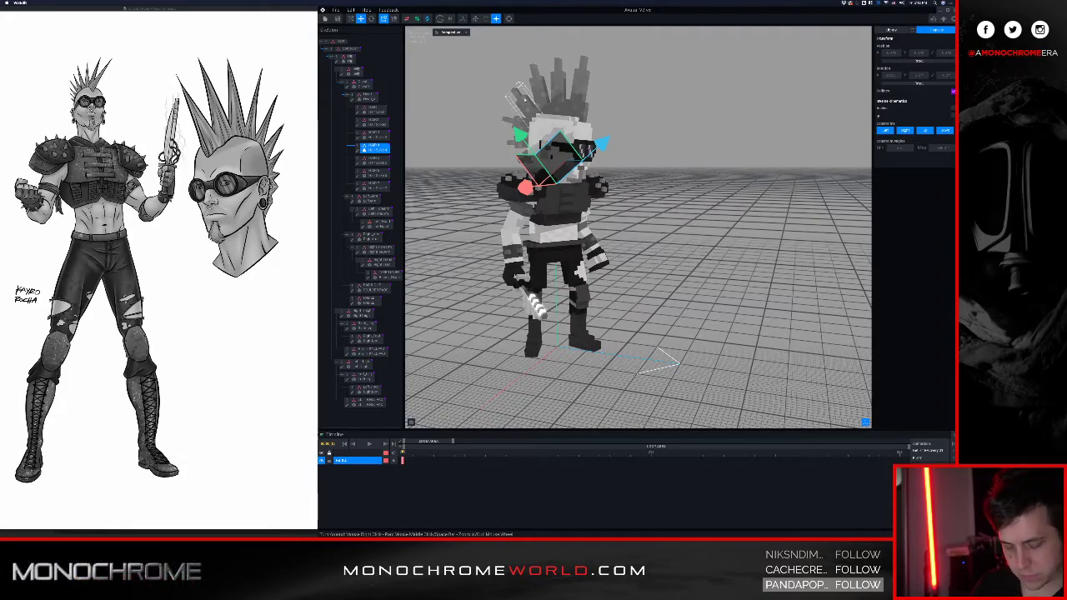
{"action": "left_click", "coordinate": [518, 120]}
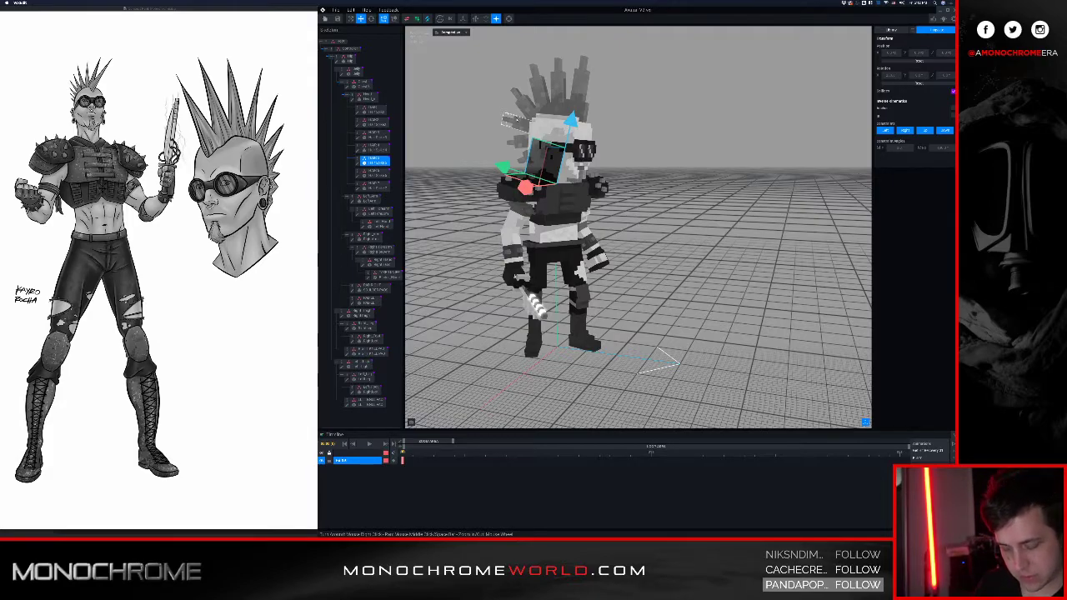
{"action": "left_click", "coordinate": [516, 142]}
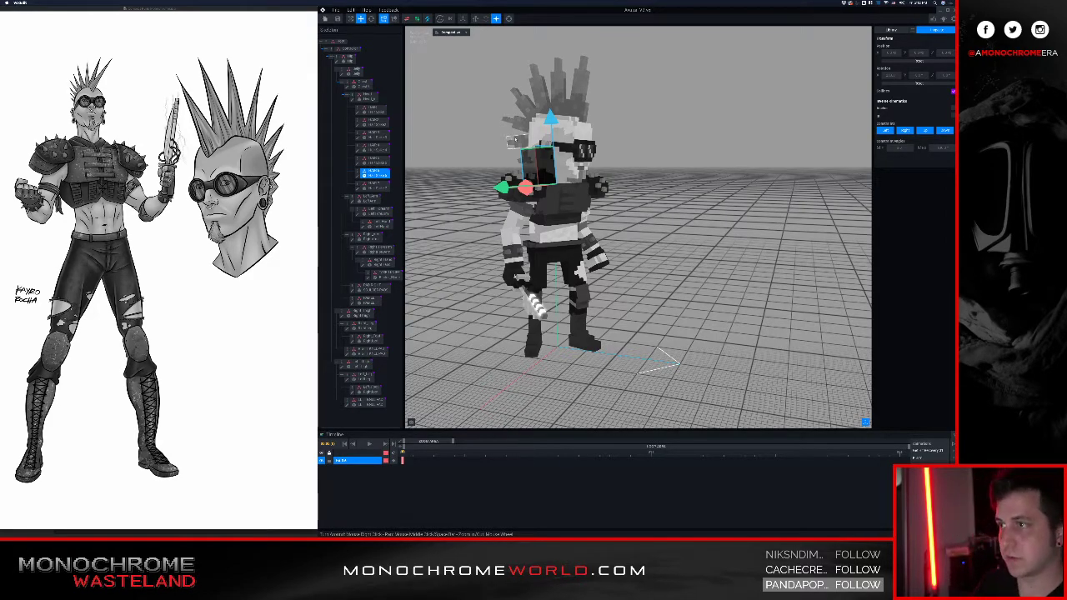
{"action": "left_click", "coordinate": [519, 163]}
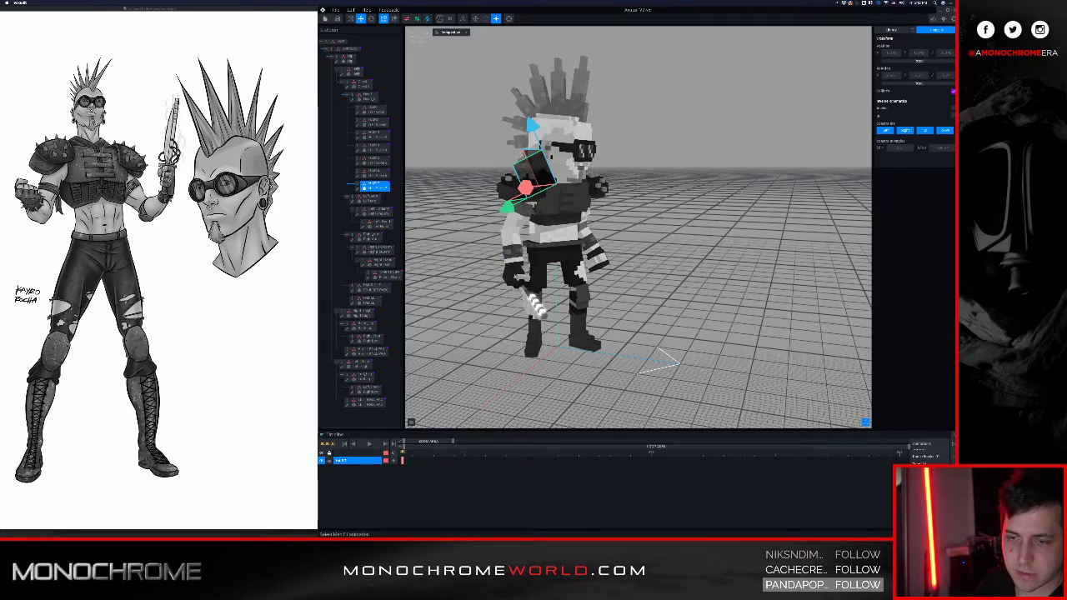
- Switch to the blade-across-the-body animation and tilt the first mohawk spike forward with its X rotation
{"action": "left_click", "coordinate": [923, 500]}
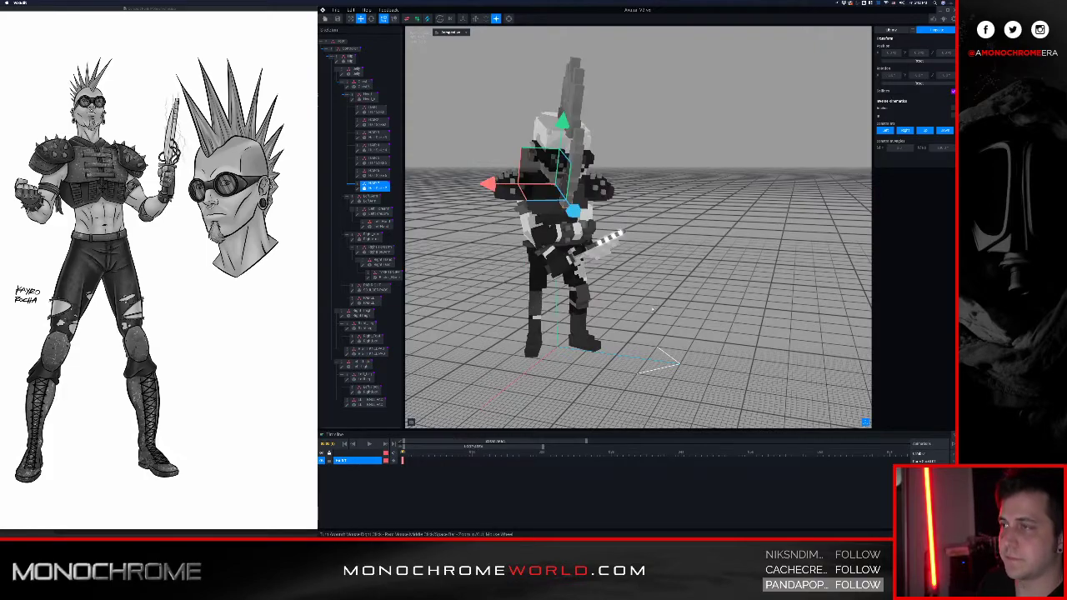
{"action": "right_click_drag", "start_coordinate": [564, 102], "coordinate": [613, 119]}
{"action": "left_click", "coordinate": [375, 111]}
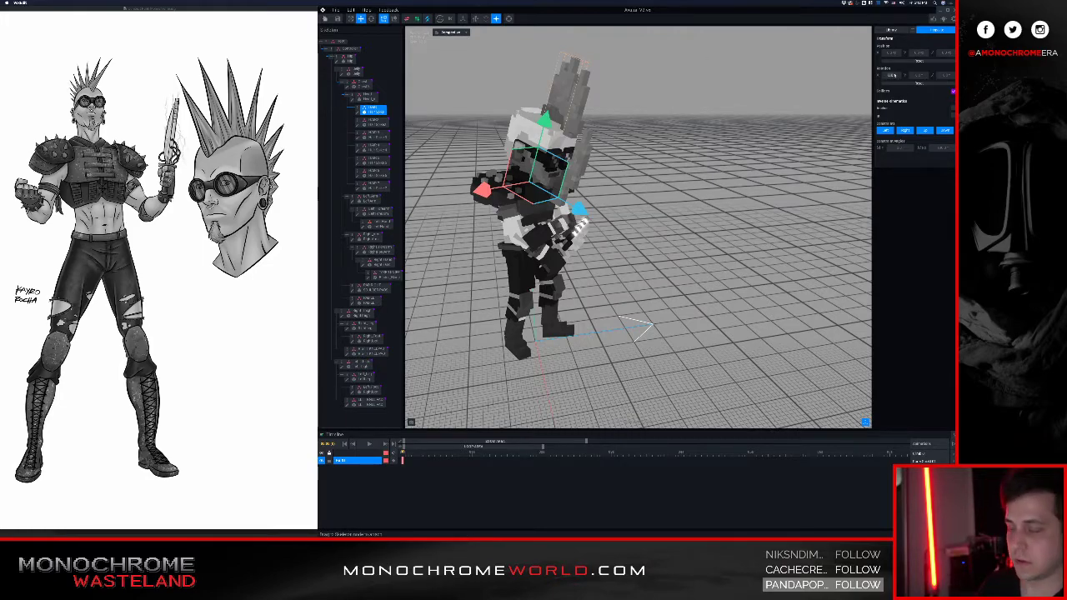
{"action": "scroll", "coordinate": [894, 76], "scroll_direction": "up", "scroll_amount": 1}
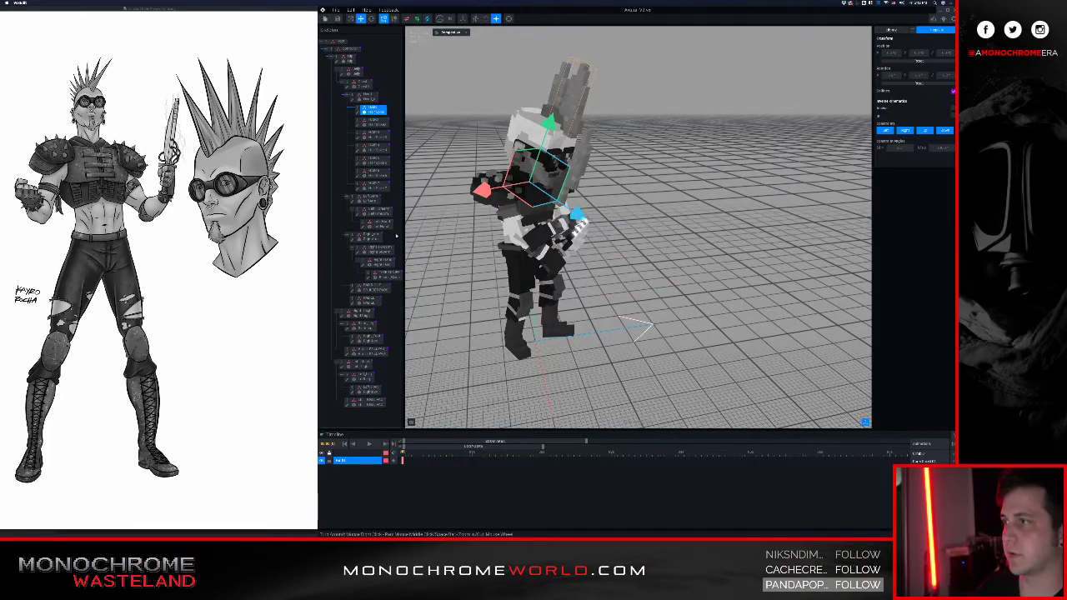
- Set the second mohawk spike's X rotation to 355
{"action": "left_click", "coordinate": [379, 125]}
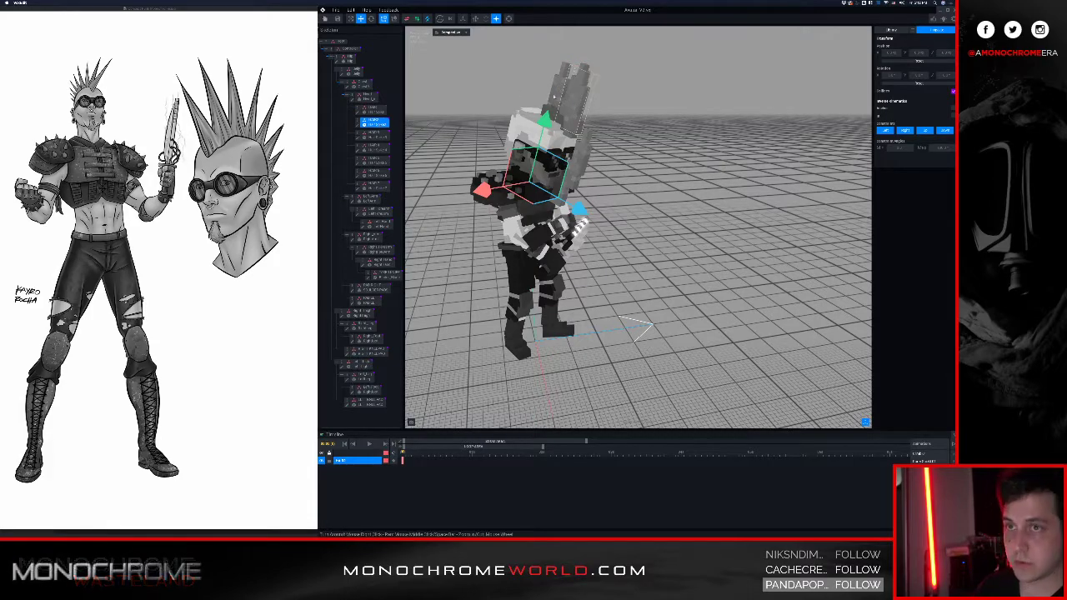
{"action": "double_click", "coordinate": [890, 77]}
{"action": "type", "text": "355"}
{"action": "key", "text": "Return"}
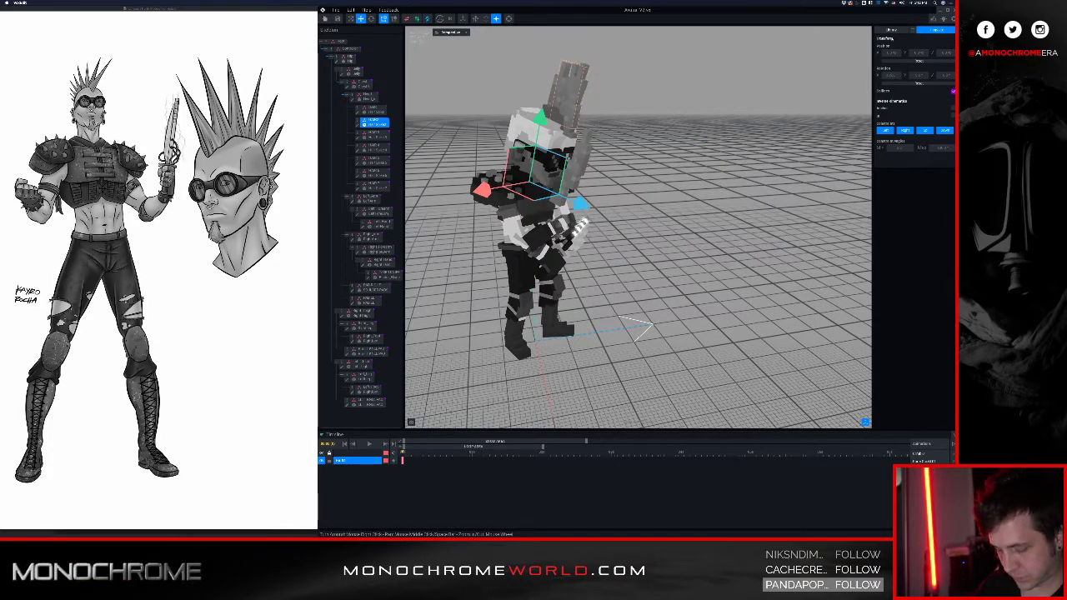
- Adjust the third mohawk spike's X rotation to fan it back, and set the fourth spike's X rotation to 315
{"action": "left_click", "coordinate": [379, 137]}
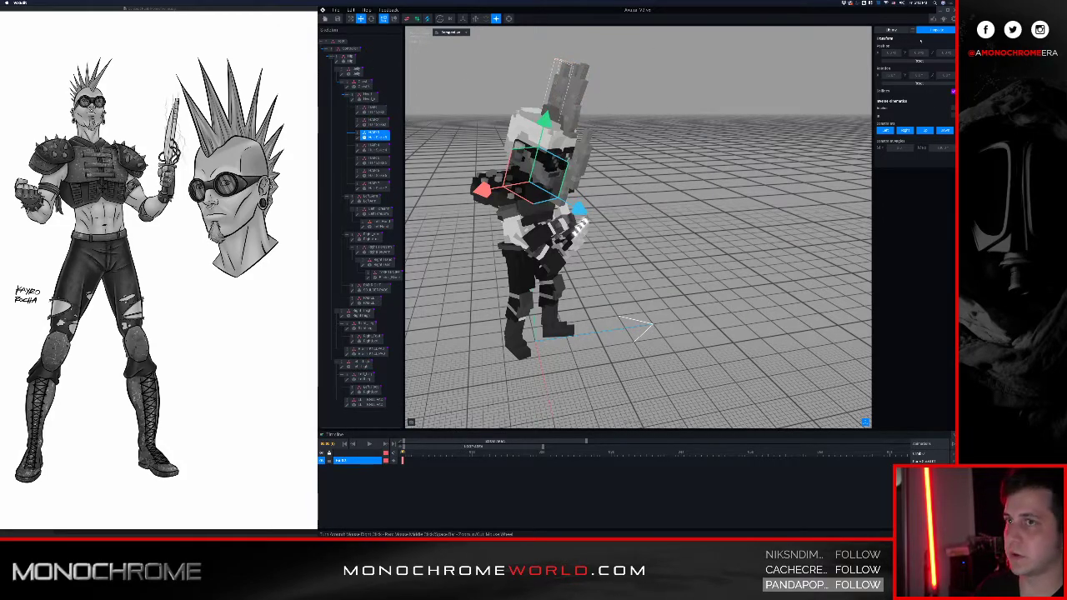
{"action": "key", "text": "Return"}
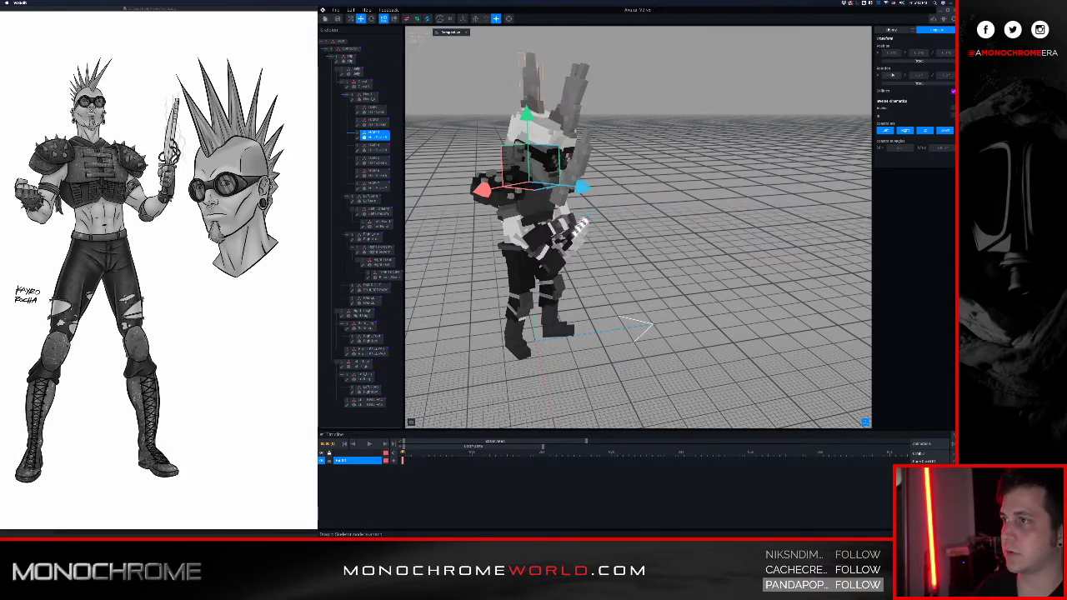
{"action": "left_click", "coordinate": [376, 122]}
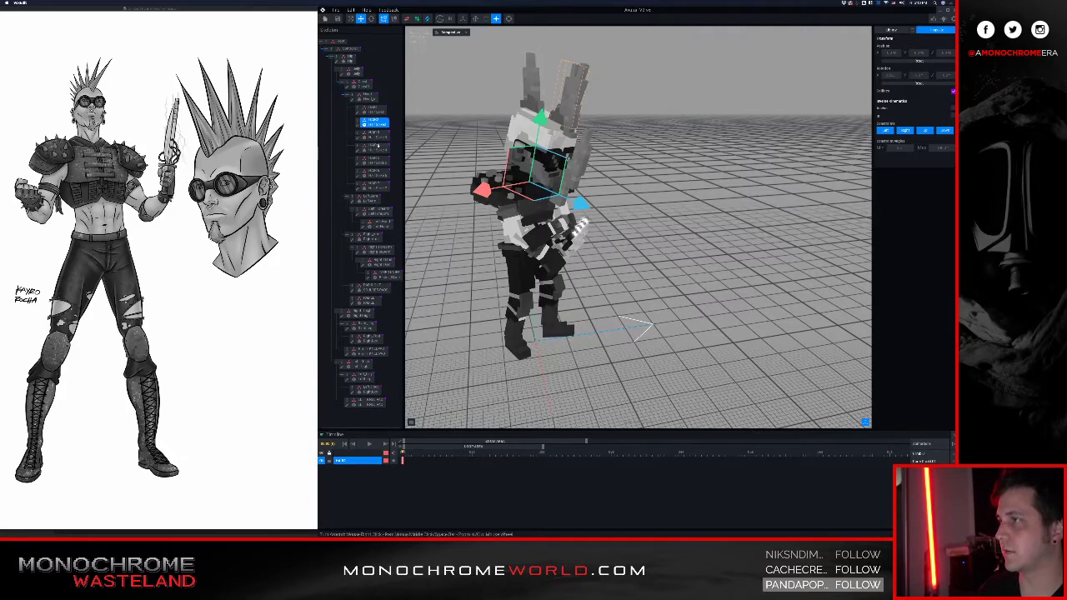
{"action": "left_click", "coordinate": [373, 147]}
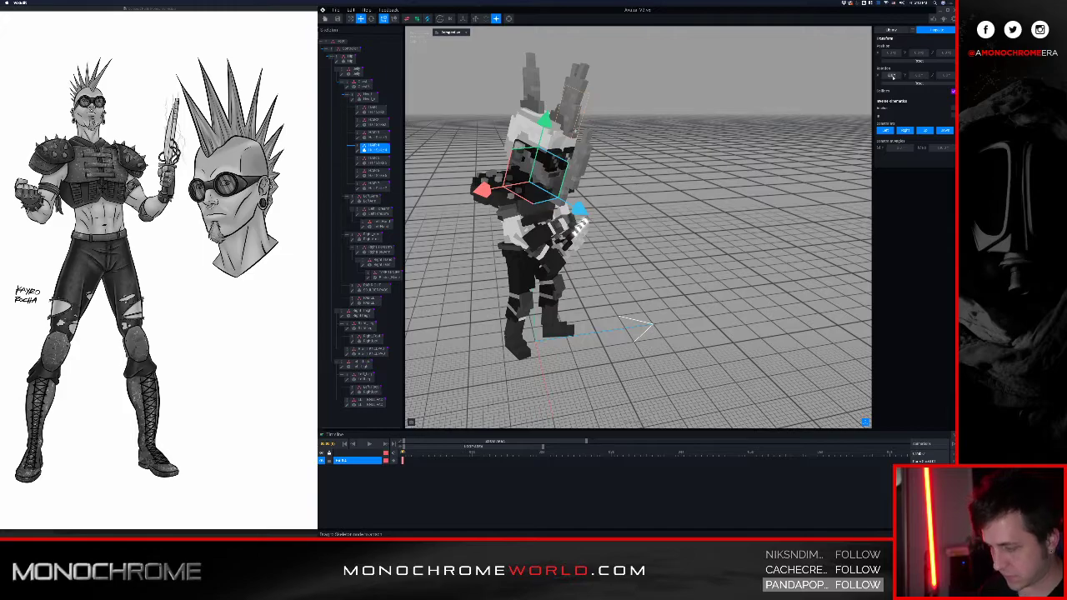
{"action": "type", "text": "315"}
{"action": "key", "text": "Return"}
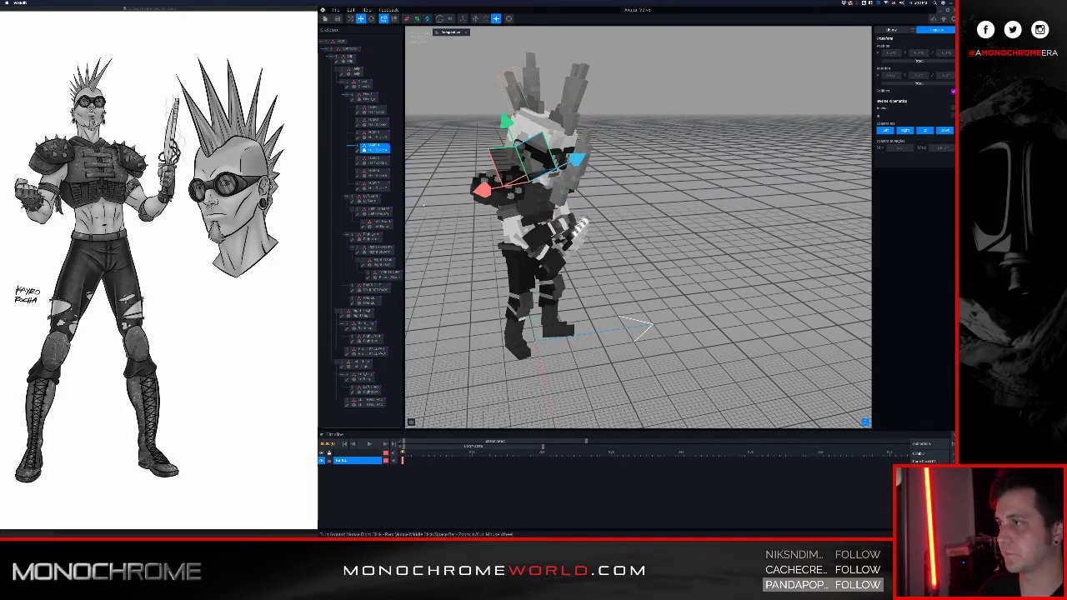
- Set the fifth mohawk spike's X rotation to 280
{"action": "left_click", "coordinate": [376, 161]}
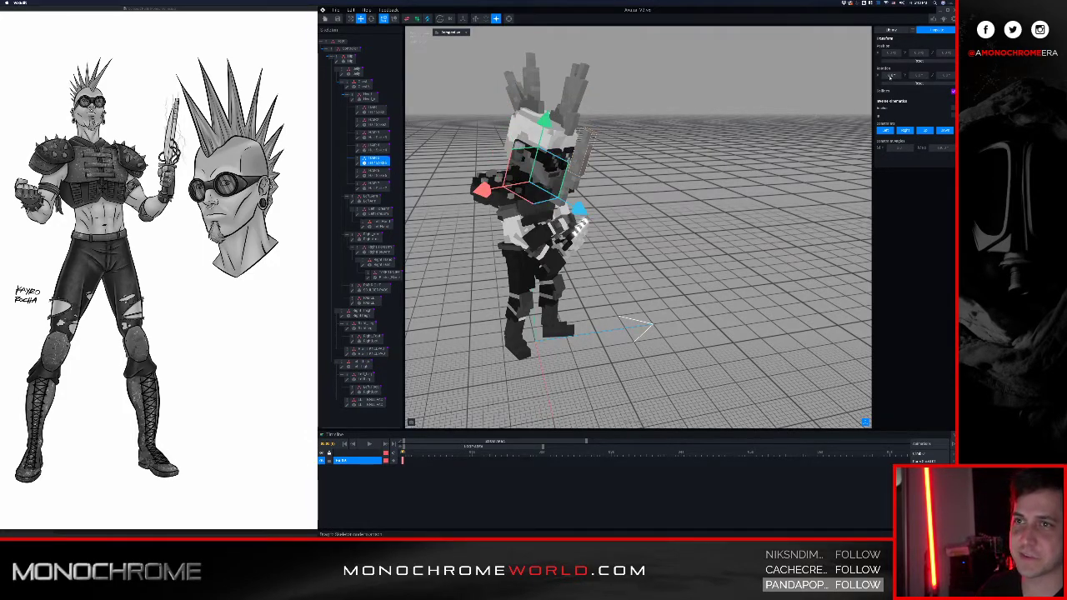
{"action": "type", "text": "280"}
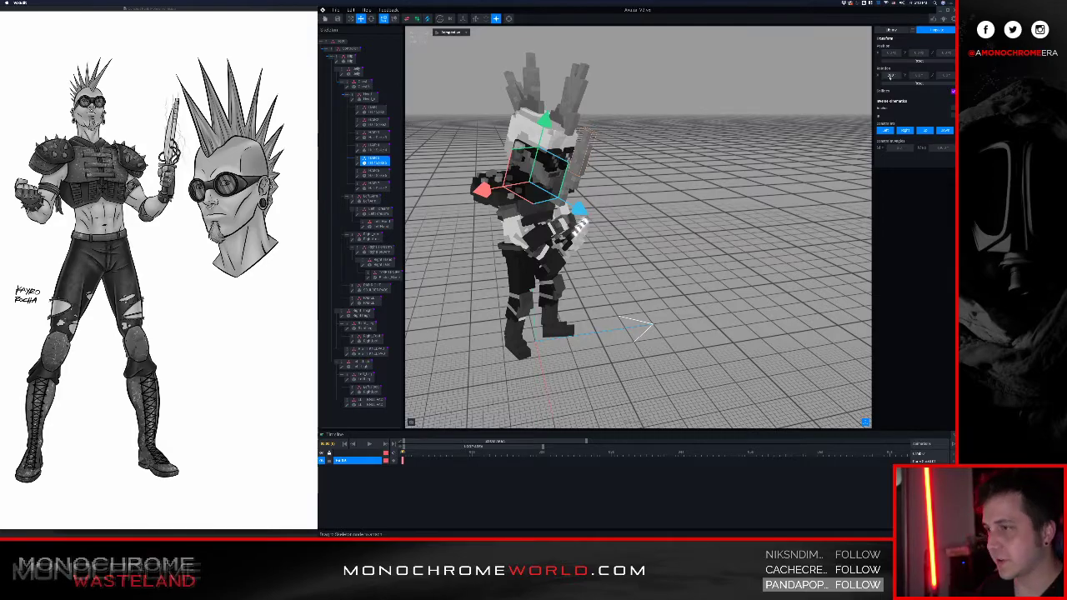
{"action": "key", "text": "Return"}
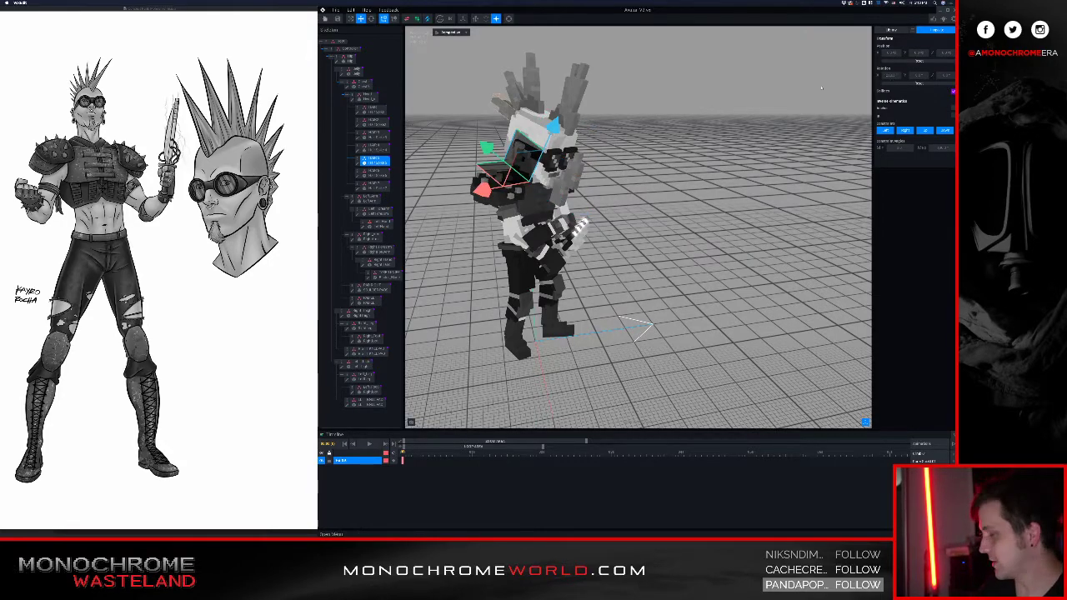
- Set the sixth mohawk spike's X rotation to 260 and adjust the seventh spike's X rotation to complete the fan
{"action": "left_click", "coordinate": [379, 175]}
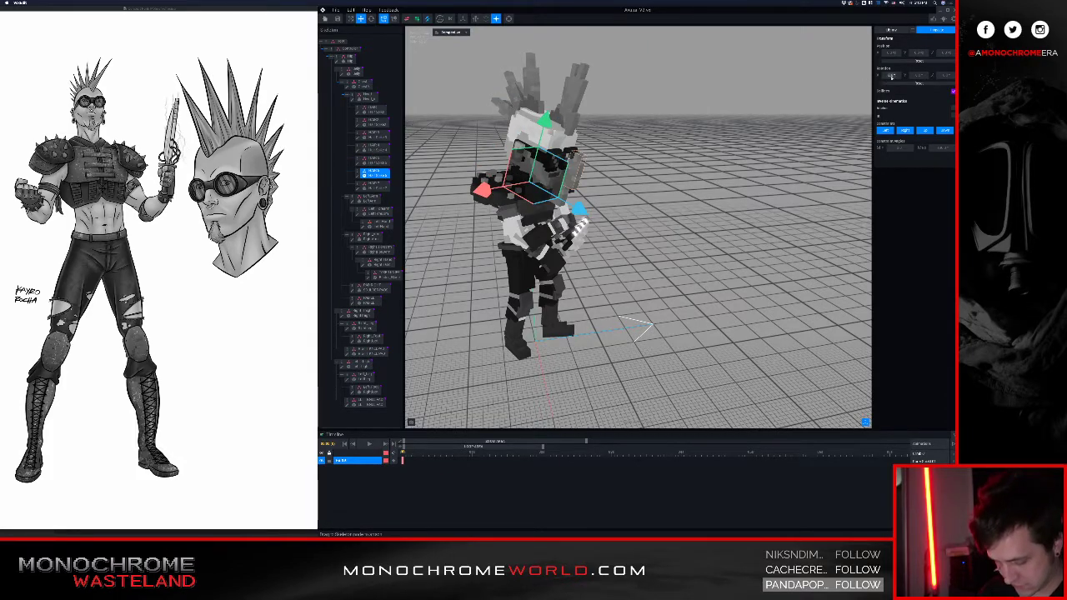
{"action": "type", "text": "260"}
{"action": "key", "text": "Return"}
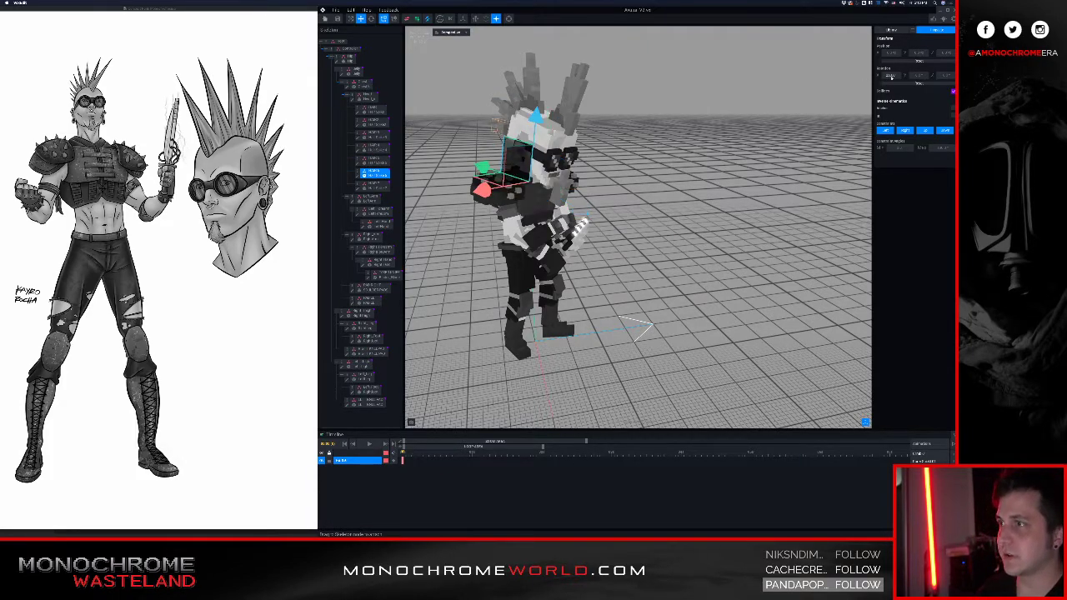
{"action": "left_click", "coordinate": [381, 185]}
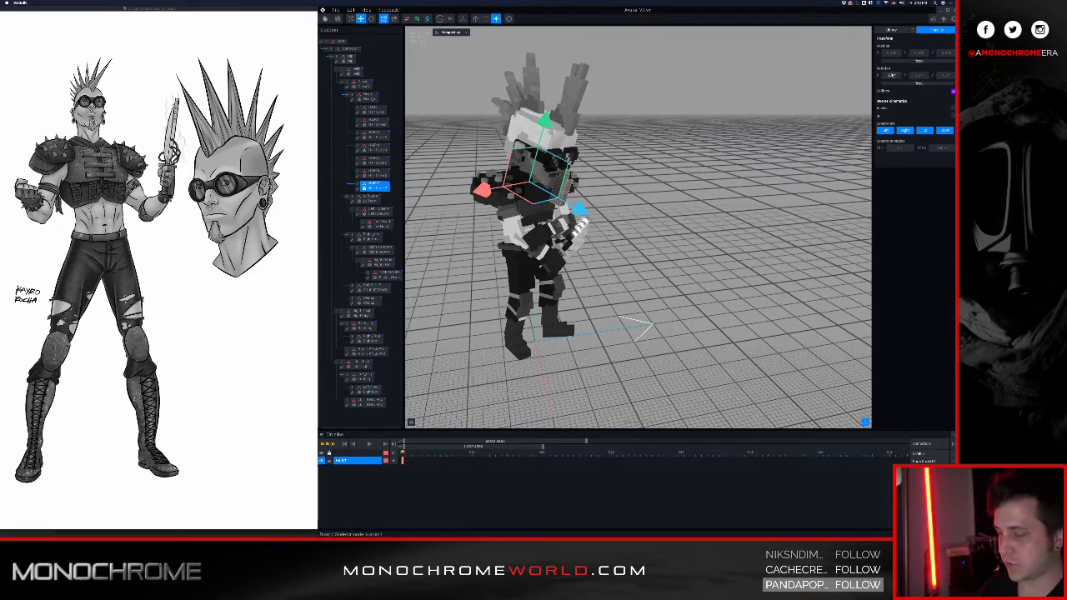
{"action": "key", "text": "Return"}
- Switch to the animation with the lowered blade and reset the second mohawk spike's position
{"action": "right_click_drag", "start_coordinate": [540, 62], "coordinate": [564, 90]}
{"action": "left_click", "coordinate": [566, 86]}
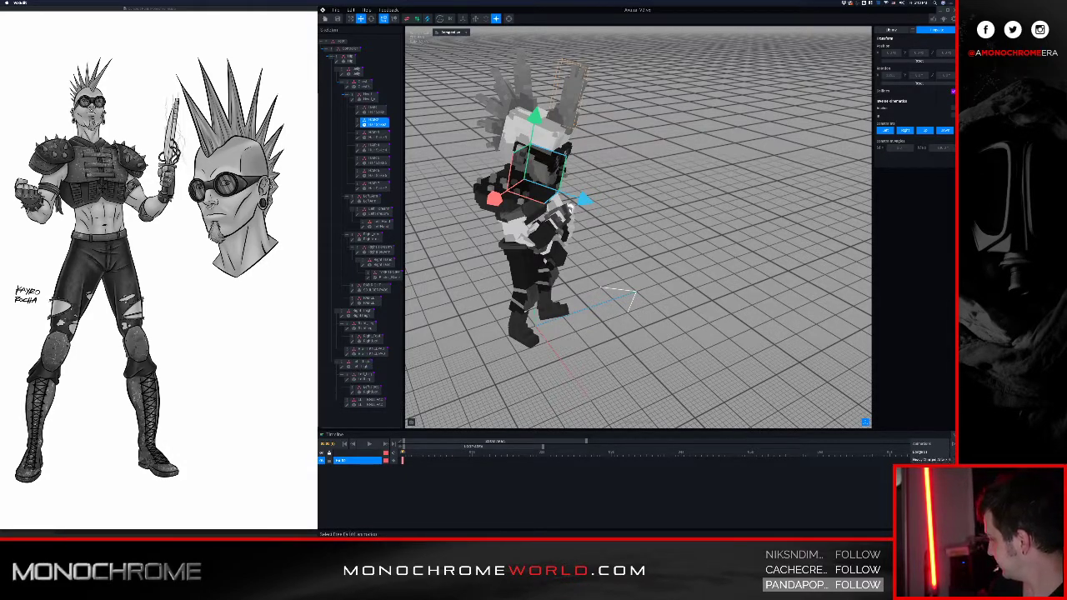
{"action": "left_click", "coordinate": [927, 493]}
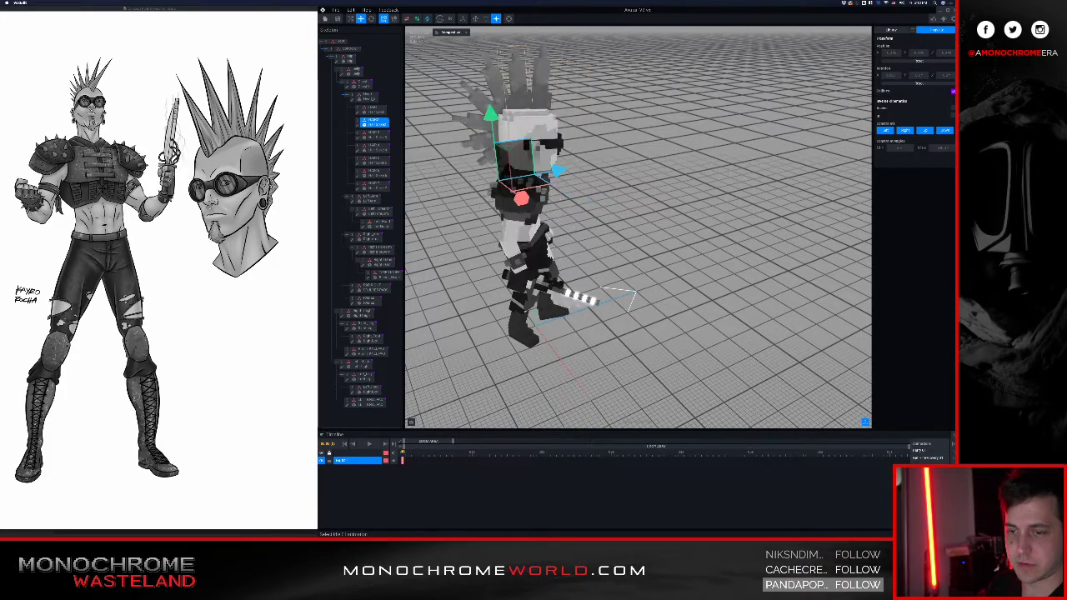
{"action": "left_click", "coordinate": [644, 92]}
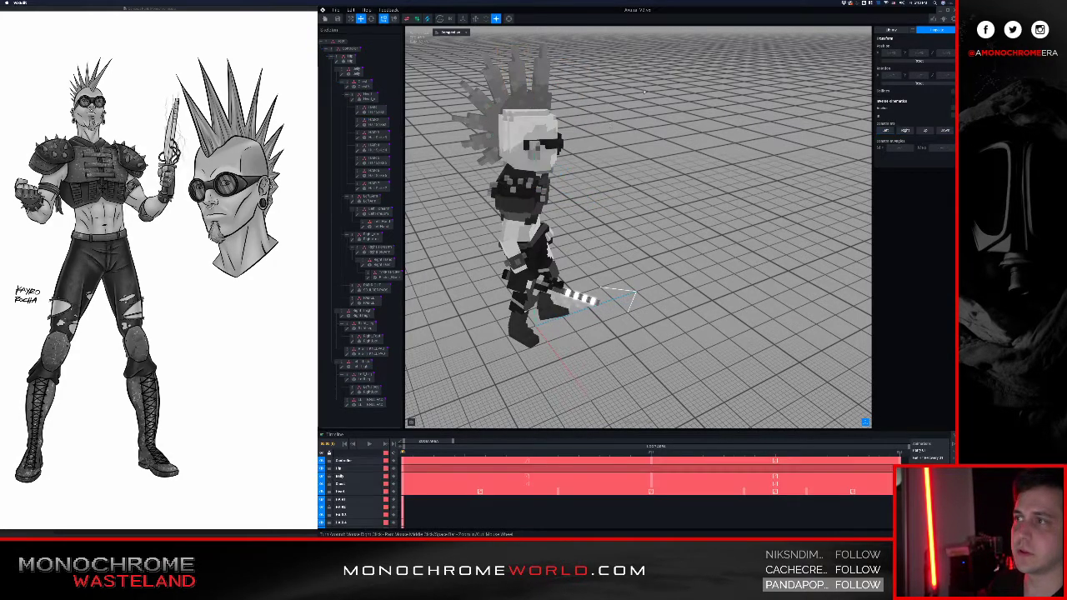
{"action": "left_click", "coordinate": [517, 85]}
{"action": "right_click_drag", "start_coordinate": [606, 84], "coordinate": [563, 115]}
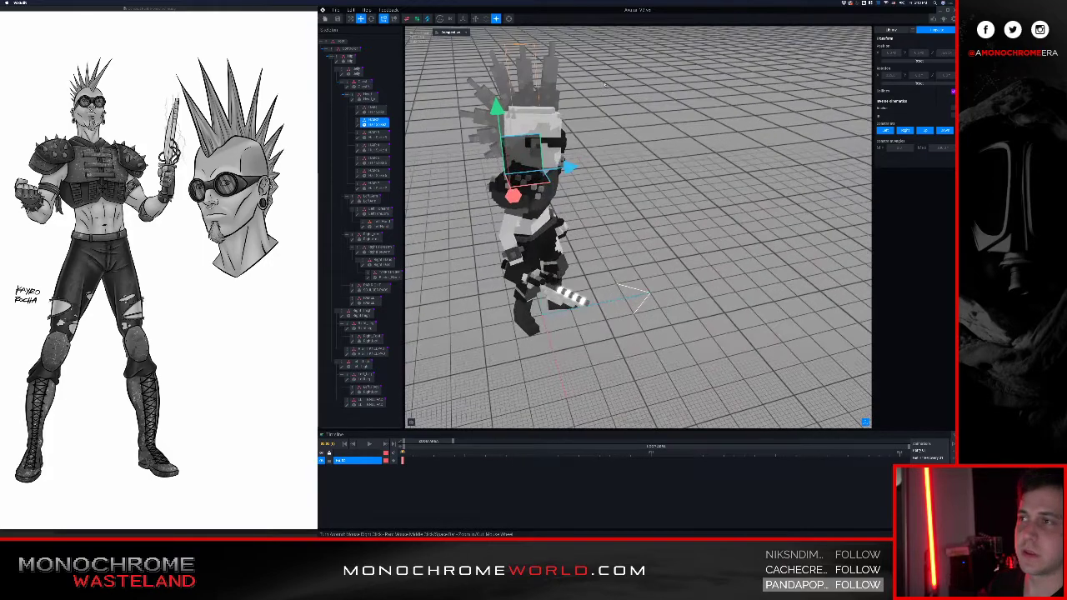
{"action": "left_click", "coordinate": [917, 61]}
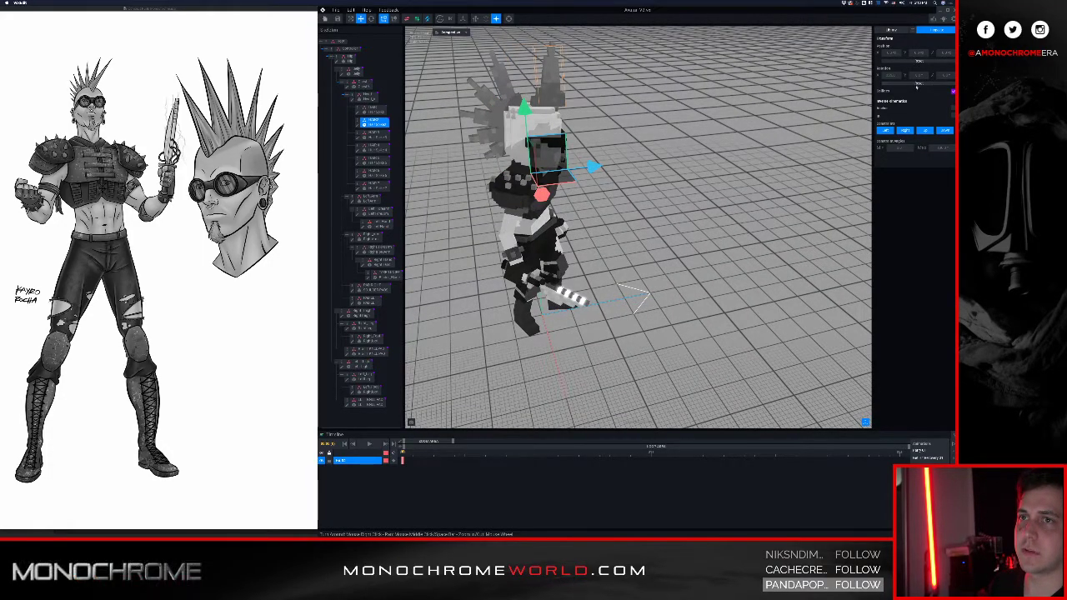
- Open the second mohawk spike's model, shift its pivot point forward along the blue axis, and return to the character scene
{"action": "left_click", "coordinate": [357, 126]}
{"action": "right_click_drag", "start_coordinate": [548, 219], "coordinate": [569, 211]}
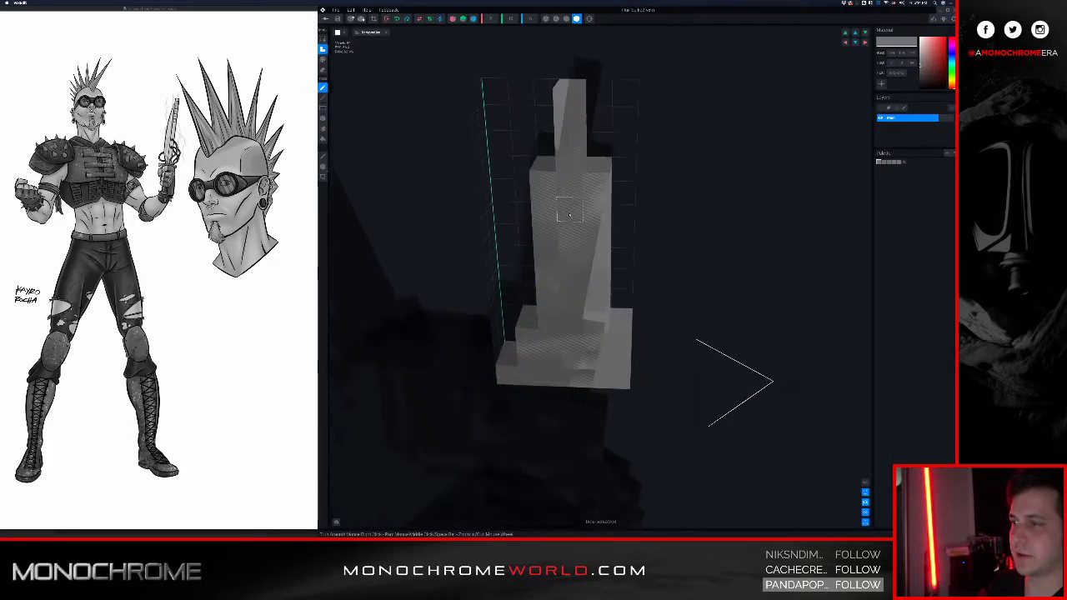
{"action": "left_click", "coordinate": [324, 168]}
{"action": "right_click_drag", "start_coordinate": [468, 250], "coordinate": [497, 298]}
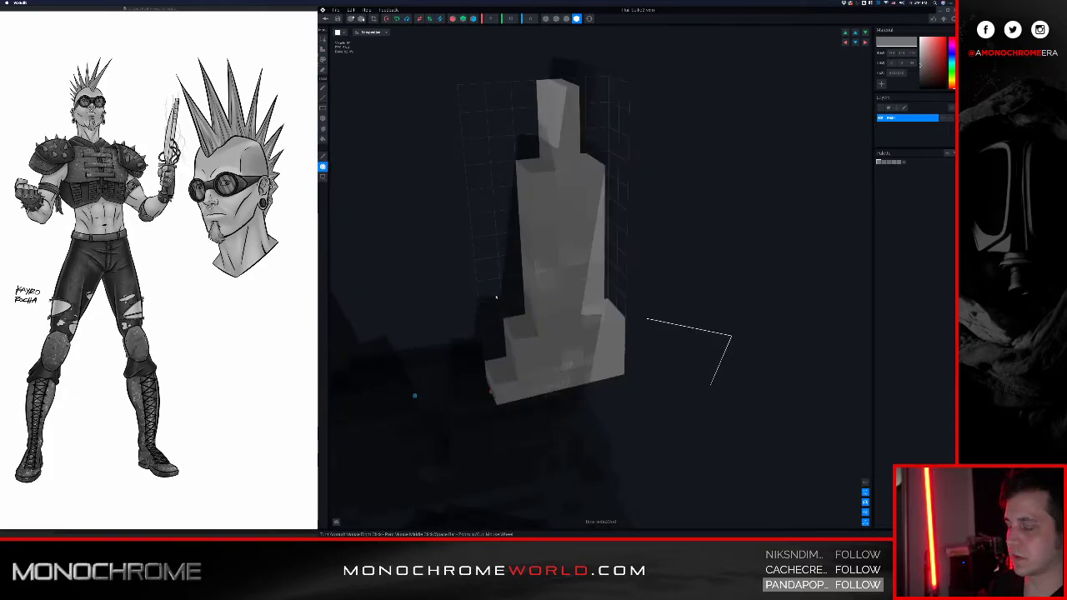
{"action": "scroll", "coordinate": [499, 300], "scroll_direction": "down", "scroll_amount": 5}
{"action": "left_click_drag", "start_coordinate": [587, 399], "coordinate": [631, 386]}
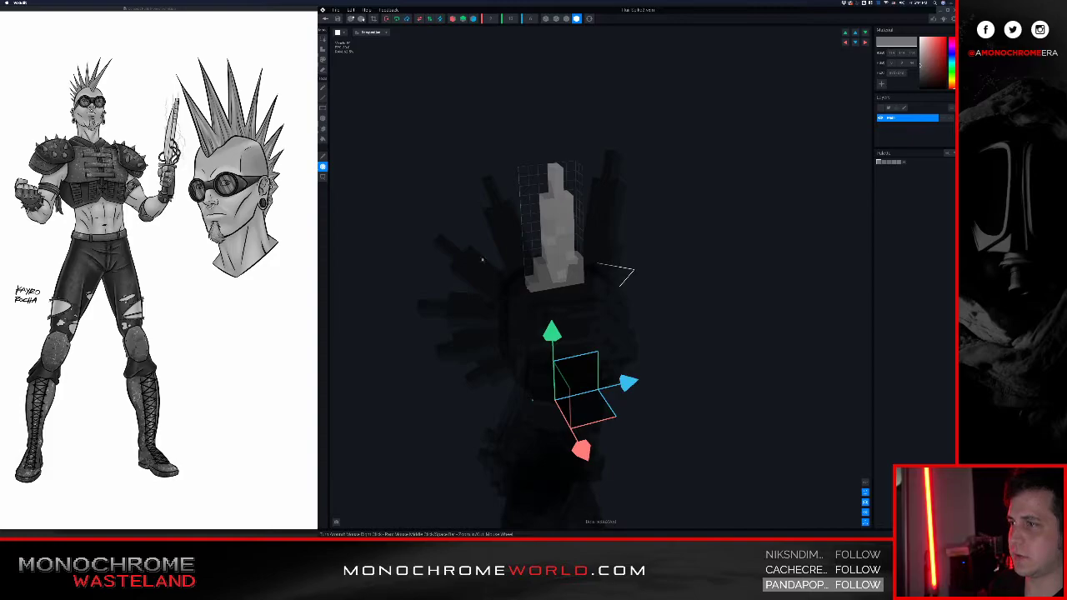
{"action": "left_click", "coordinate": [326, 18]}
{"action": "left_click", "coordinate": [593, 160]}
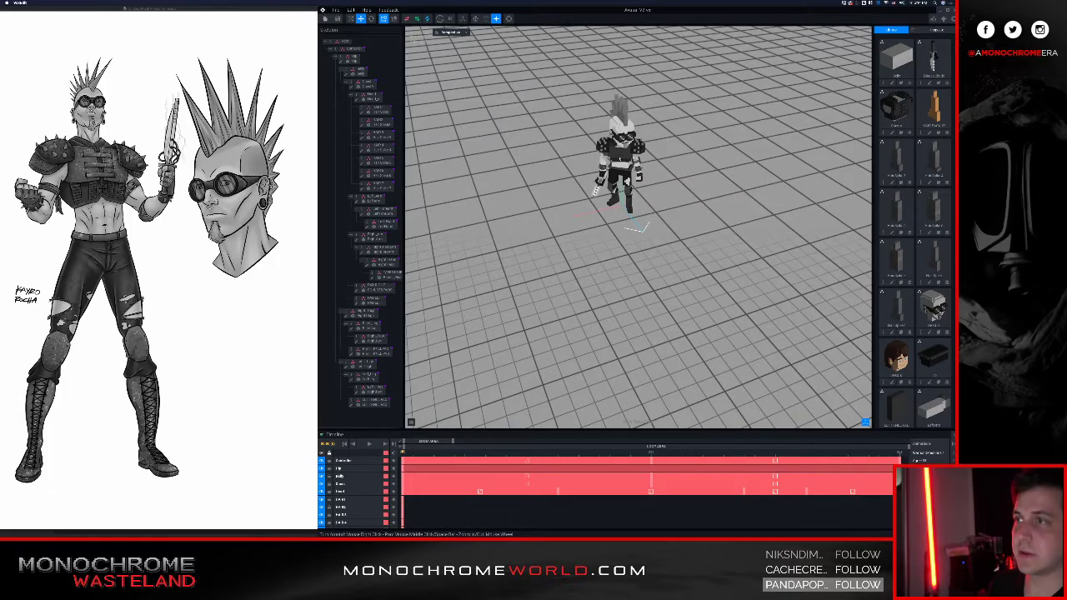
- Examine the second mohawk spike's placement between its neighbours from close up and bring up its transform properties
{"action": "scroll", "coordinate": [630, 151], "scroll_direction": "up", "scroll_amount": 4}
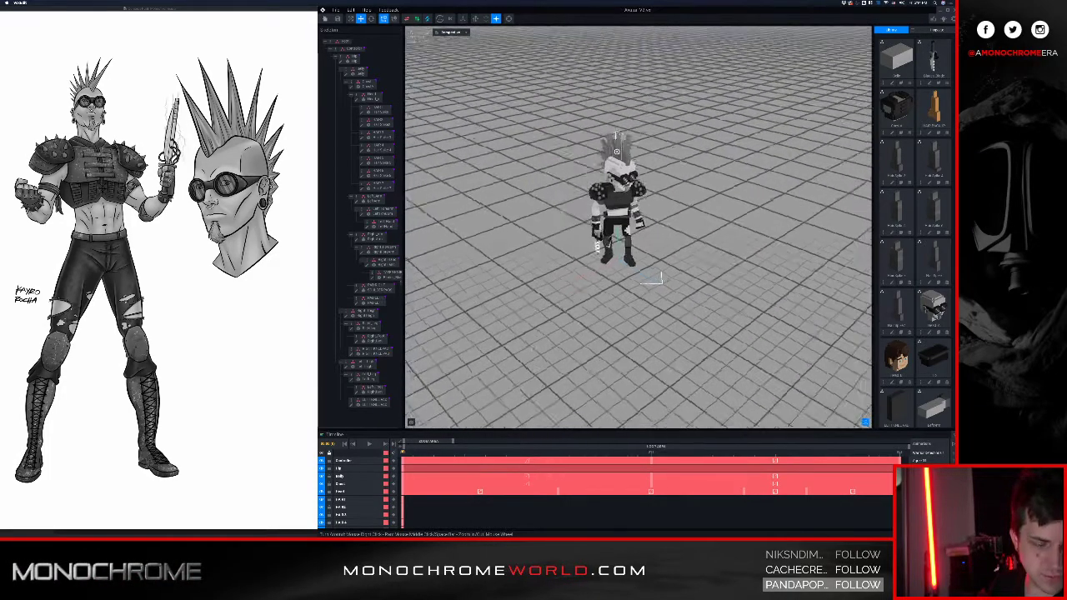
{"action": "scroll", "coordinate": [619, 150], "scroll_direction": "up", "scroll_amount": 6}
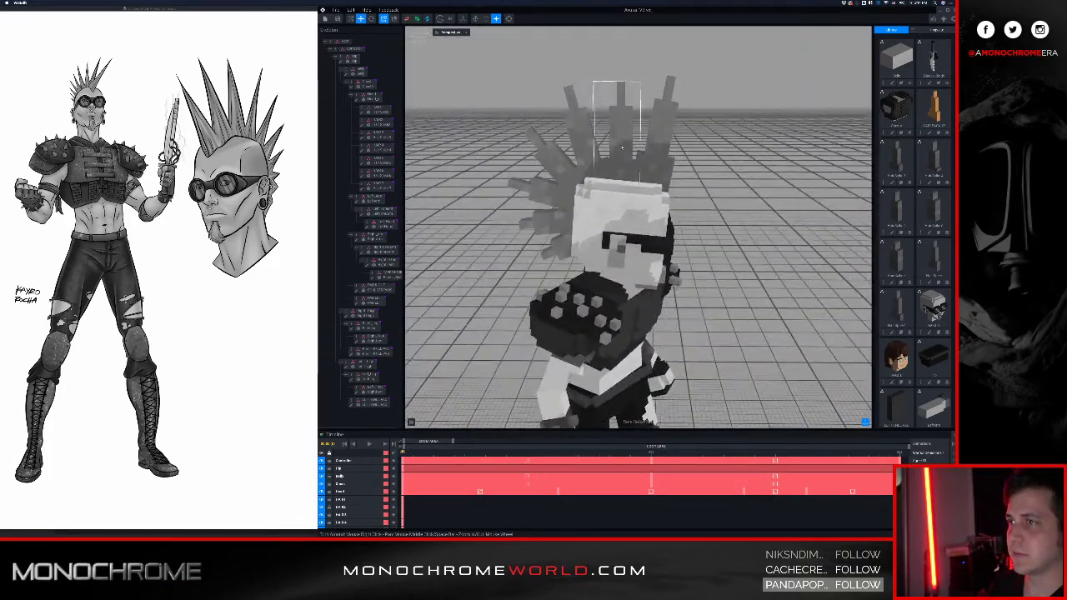
{"action": "right_click_drag", "start_coordinate": [621, 148], "coordinate": [621, 150]}
{"action": "left_click", "coordinate": [621, 151]}
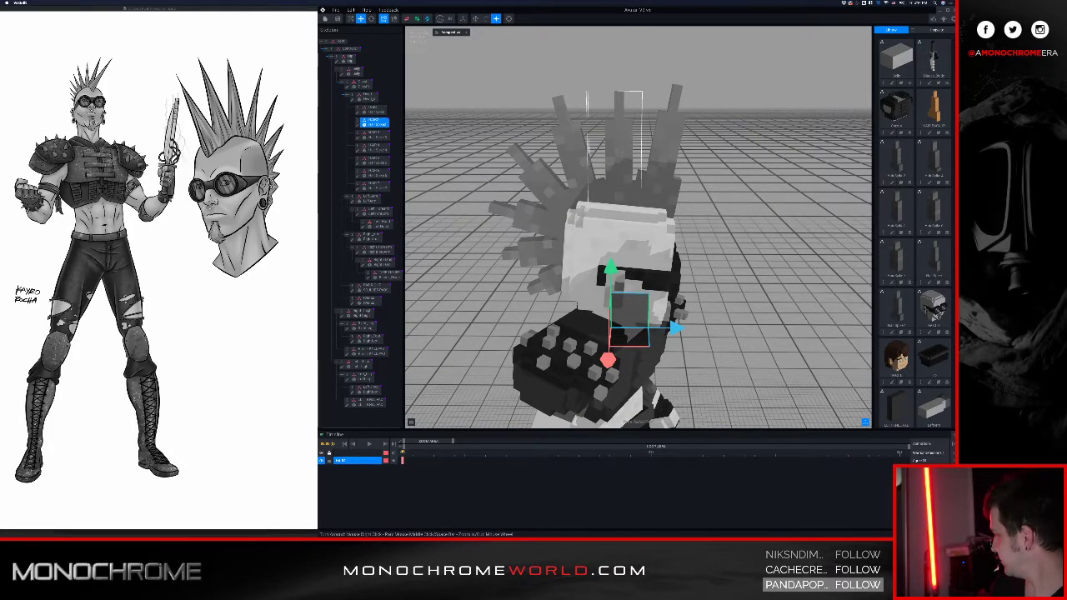
{"action": "scroll", "coordinate": [621, 150], "scroll_direction": "up", "scroll_amount": 2}
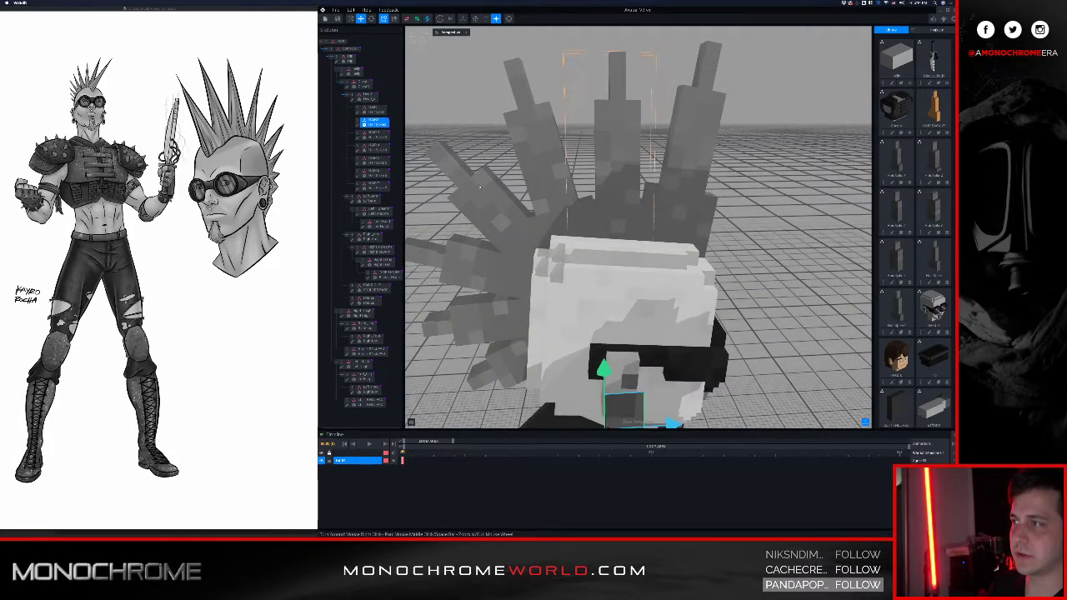
{"action": "right_click_drag", "start_coordinate": [554, 178], "coordinate": [551, 178]}
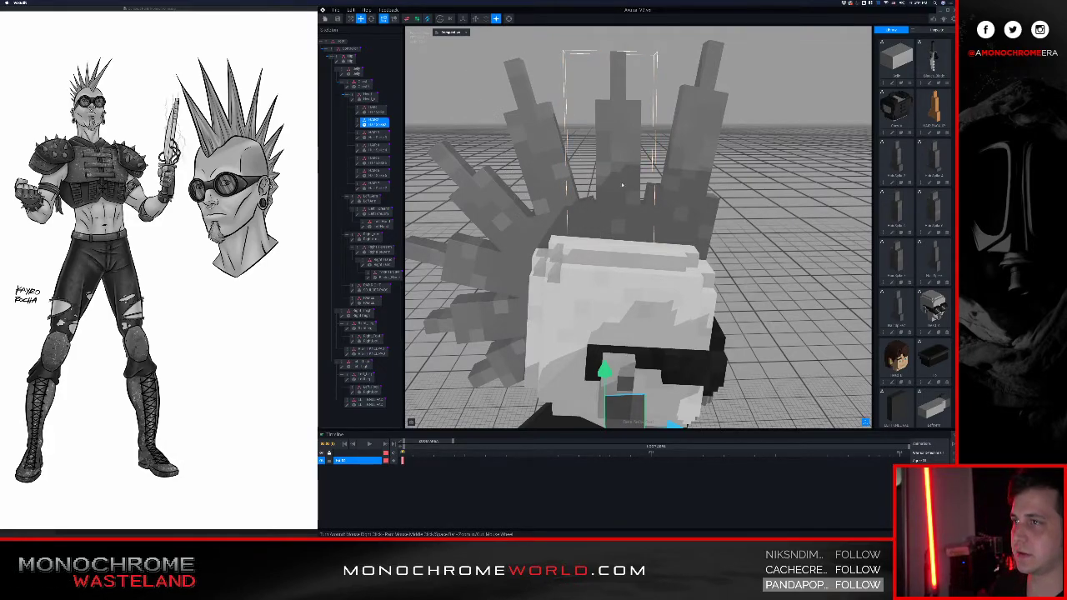
{"action": "left_click", "coordinate": [936, 30]}
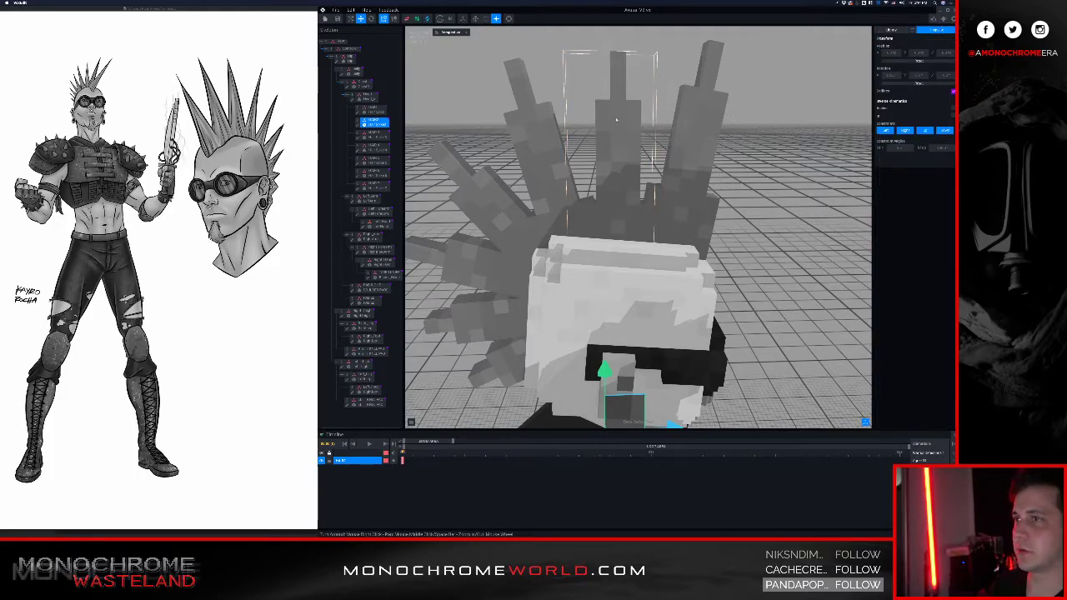
{"action": "scroll", "coordinate": [428, 65], "scroll_direction": "down", "scroll_amount": 5}
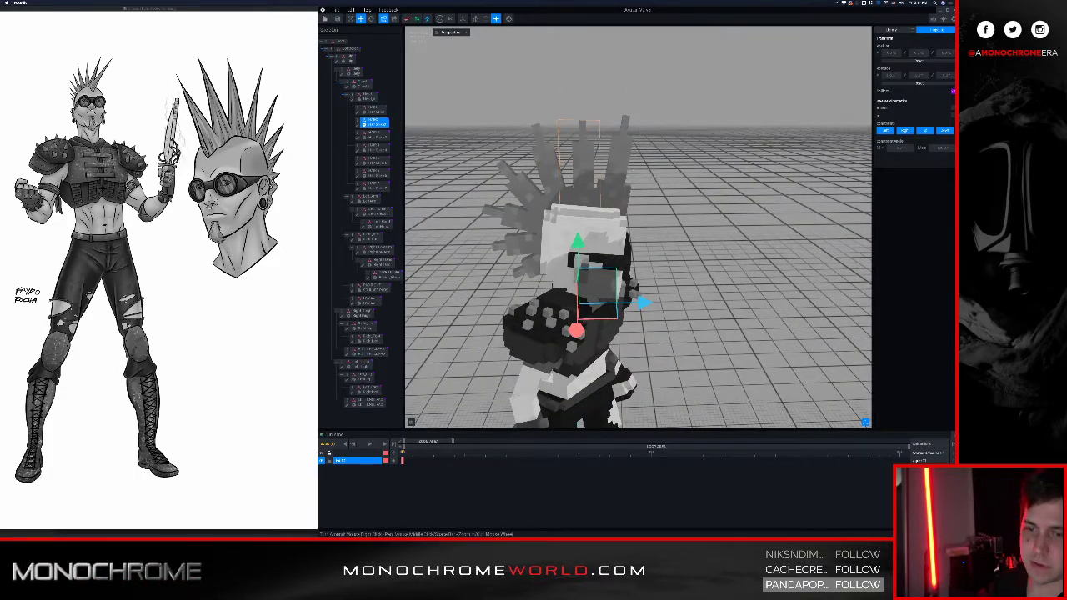
- Switch to the blade-across-the-body animation, deselect the mohawk spike and inspect the whole character
{"action": "left_click", "coordinate": [926, 459]}
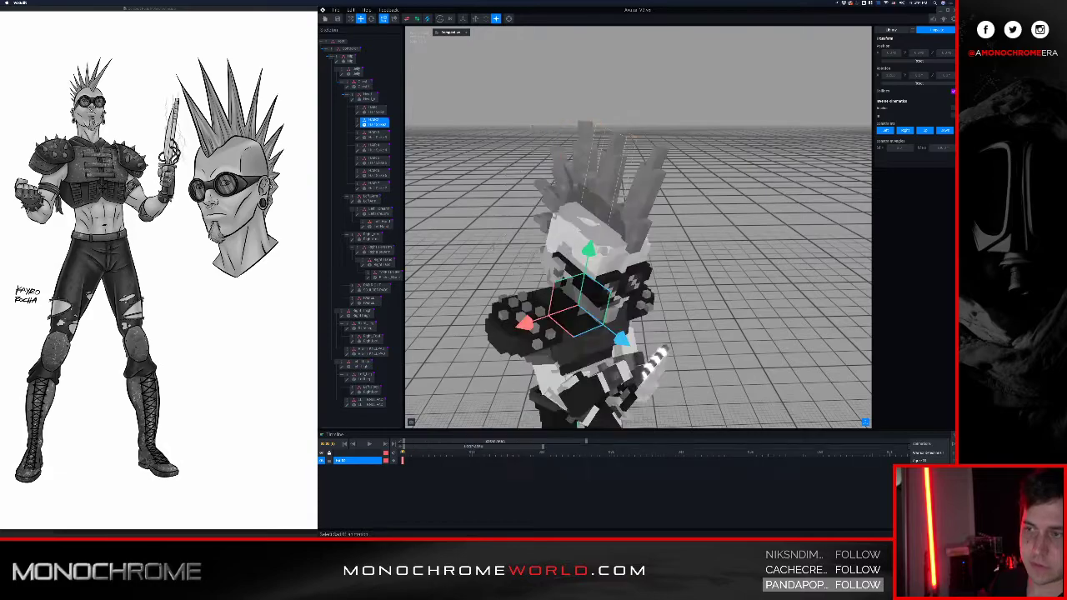
{"action": "right_click_drag", "start_coordinate": [739, 194], "coordinate": [751, 193]}
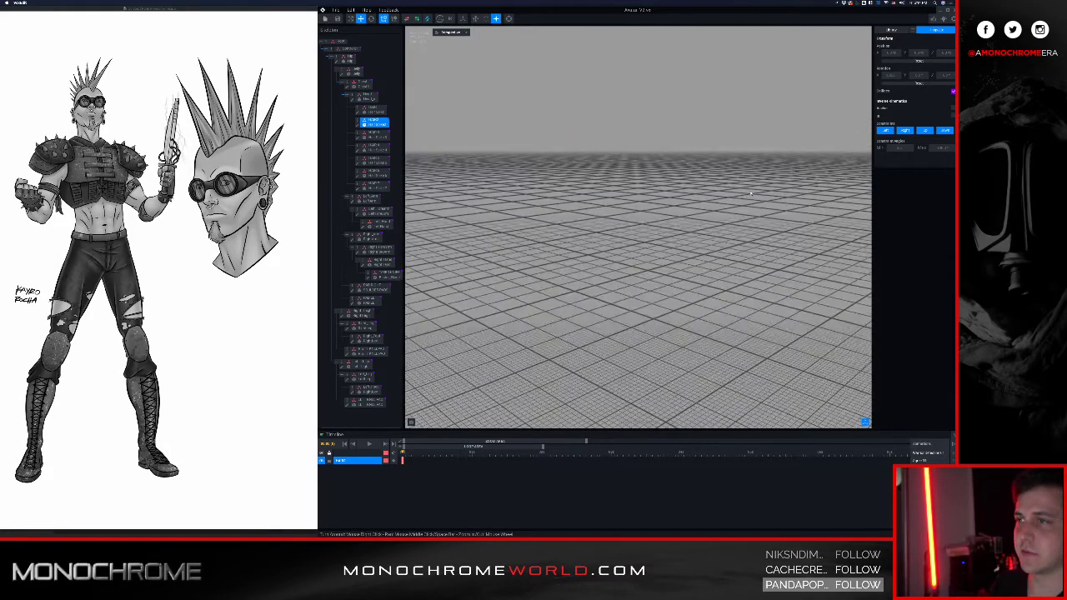
{"action": "left_click", "coordinate": [508, 18]}
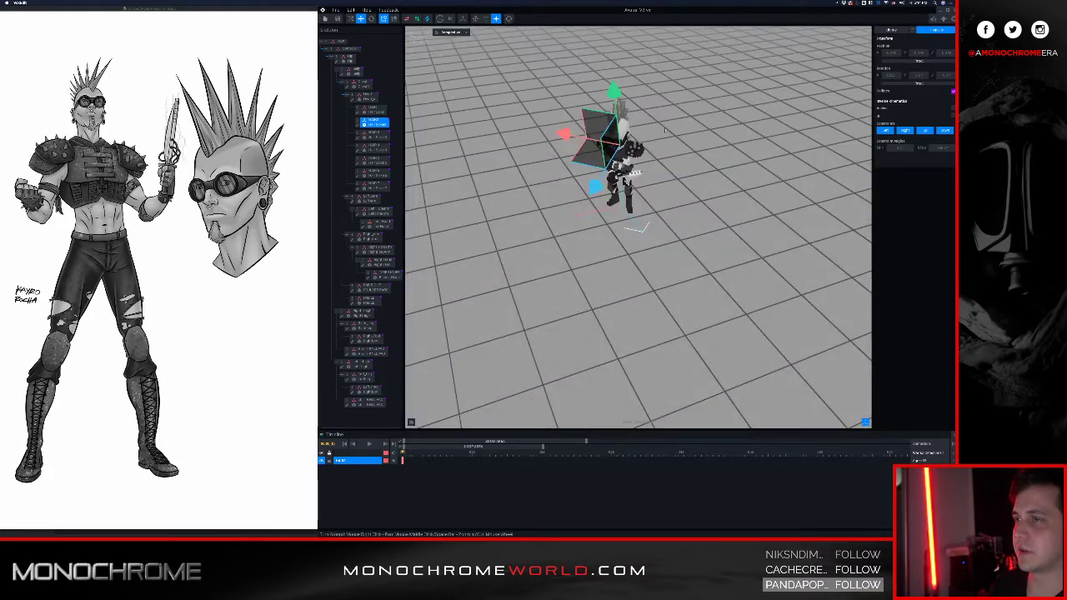
{"action": "left_click", "coordinate": [697, 185]}
{"action": "right_click_drag", "start_coordinate": [560, 198], "coordinate": [635, 158]}
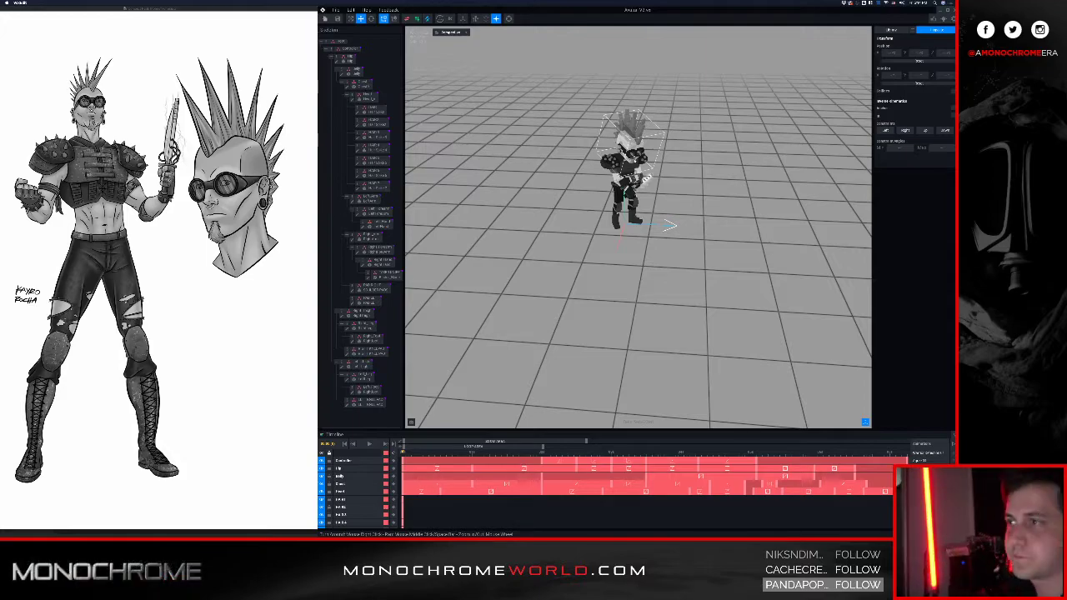
{"action": "scroll", "coordinate": [658, 142], "scroll_direction": "up", "scroll_amount": 5}
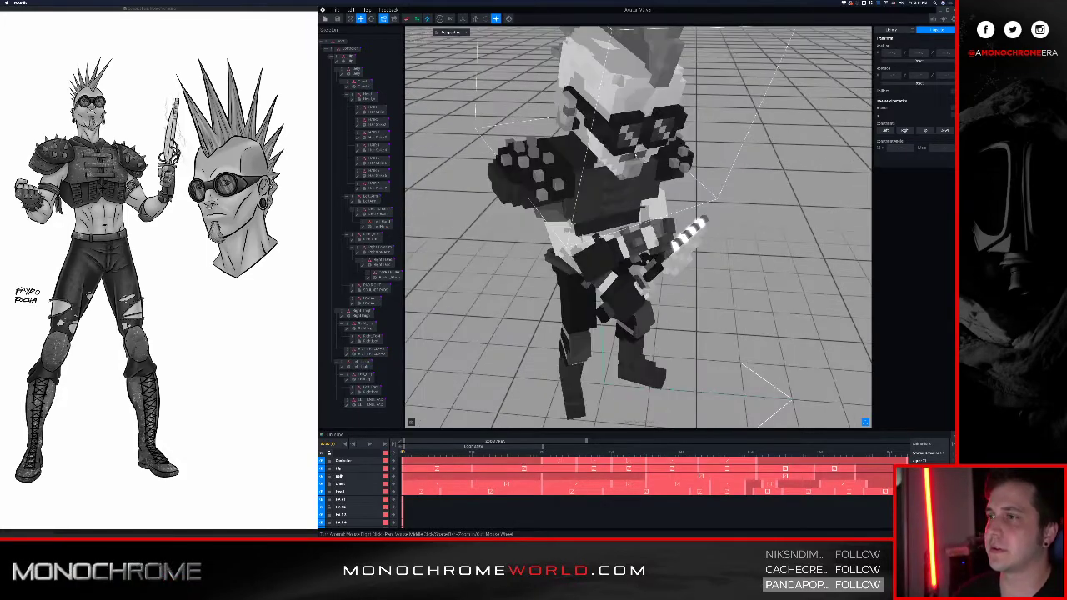
- Play the blade-across-the-body animation and examine the fanned mohawk's movement from the front and the side
{"action": "right_click_drag", "start_coordinate": [643, 150], "coordinate": [621, 150]}
{"action": "left_click", "coordinate": [369, 443]}
{"action": "right_click_drag", "start_coordinate": [550, 225], "coordinate": [554, 185]}
{"action": "middle_click_drag", "start_coordinate": [554, 185], "coordinate": [750, 205]}
{"action": "right_click_drag", "start_coordinate": [658, 197], "coordinate": [571, 188]}
{"action": "scroll", "coordinate": [571, 188], "scroll_direction": "up", "scroll_amount": 3}
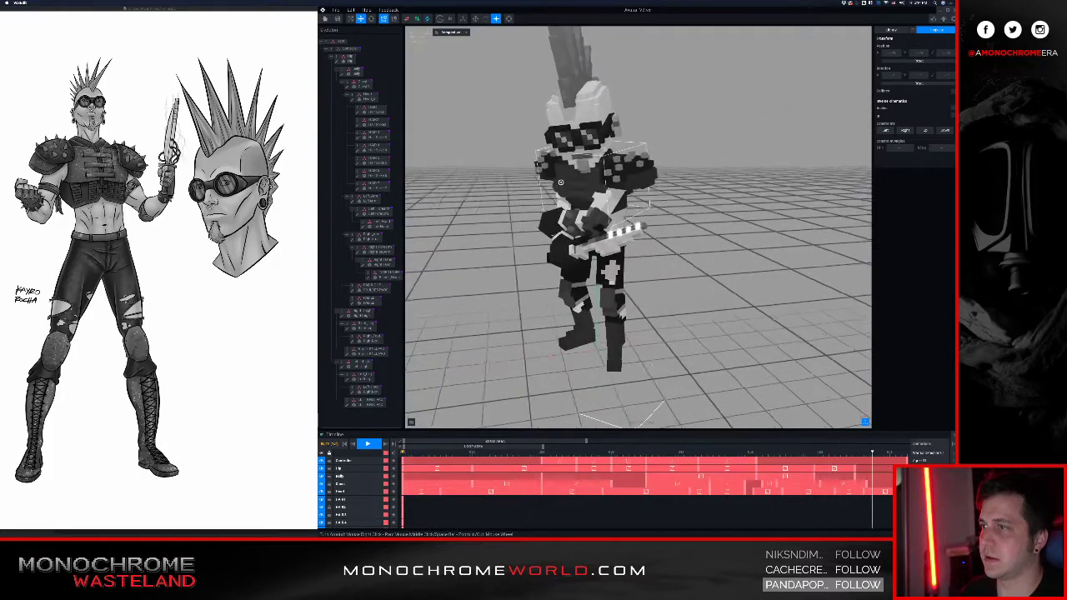
{"action": "scroll", "coordinate": [571, 188], "scroll_direction": "down", "scroll_amount": 3}
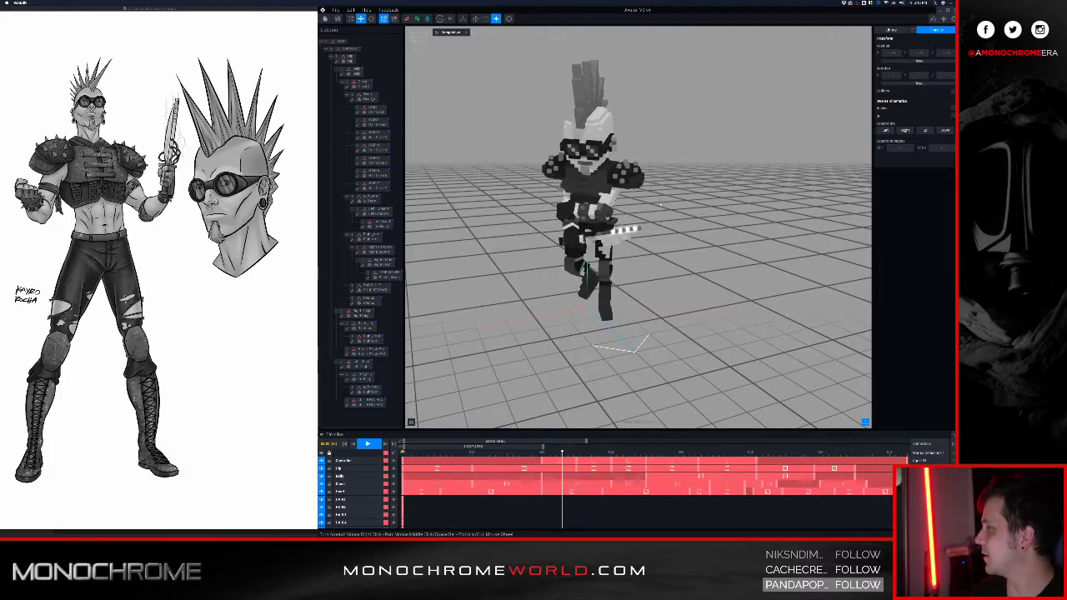
{"action": "middle_click_drag", "start_coordinate": [613, 227], "coordinate": [618, 254]}
{"action": "right_click_drag", "start_coordinate": [574, 207], "coordinate": [538, 214]}
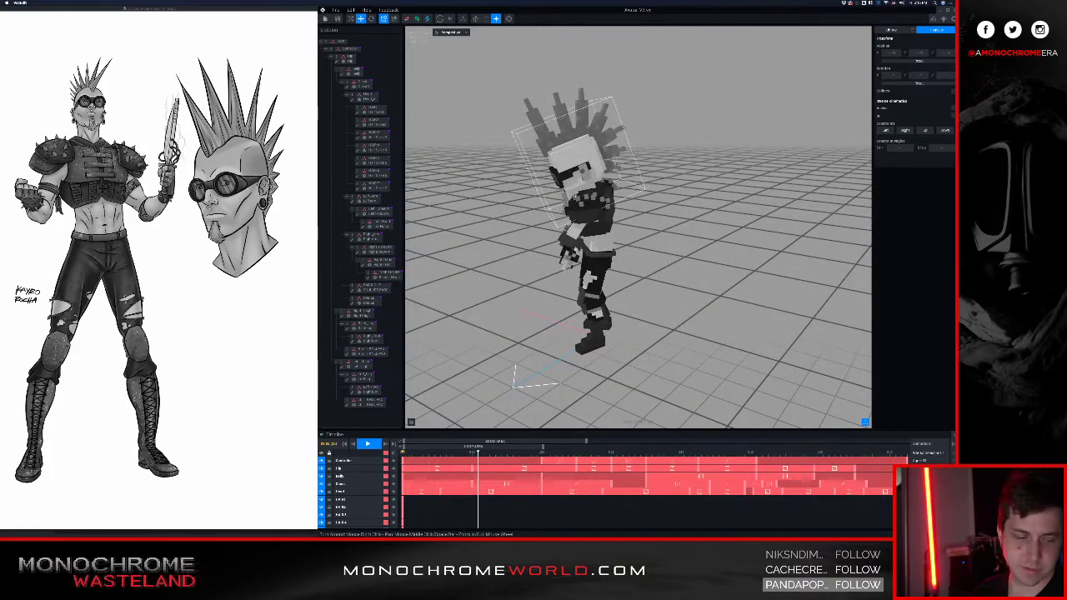
- Stop the punk's animation after viewing it from the front and open the masked cowboy's reference drawing from its folder in Finder
{"action": "right_click_drag", "start_coordinate": [579, 180], "coordinate": [588, 210]}
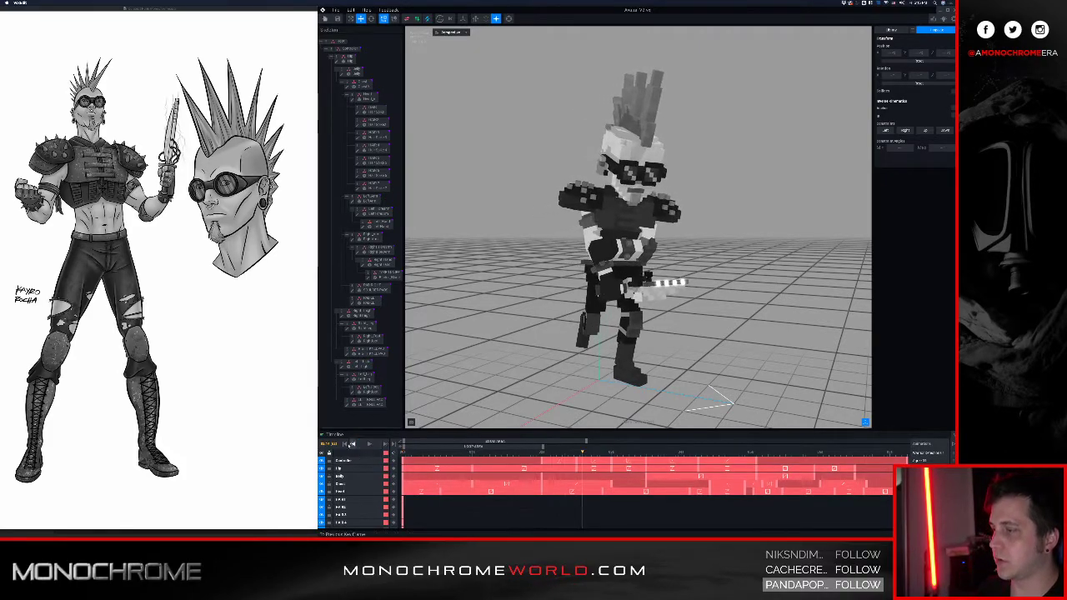
{"action": "key", "text": "space"}
{"action": "key", "text": "super+Tab"}
{"action": "key", "text": "super+Tab"}
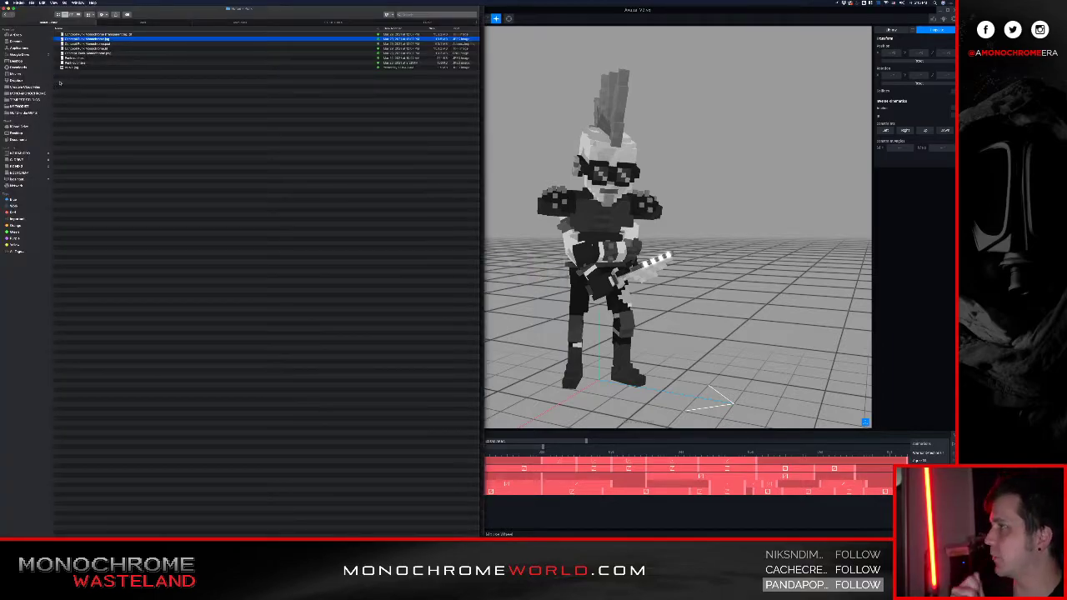
{"action": "key", "text": "super+Up"}
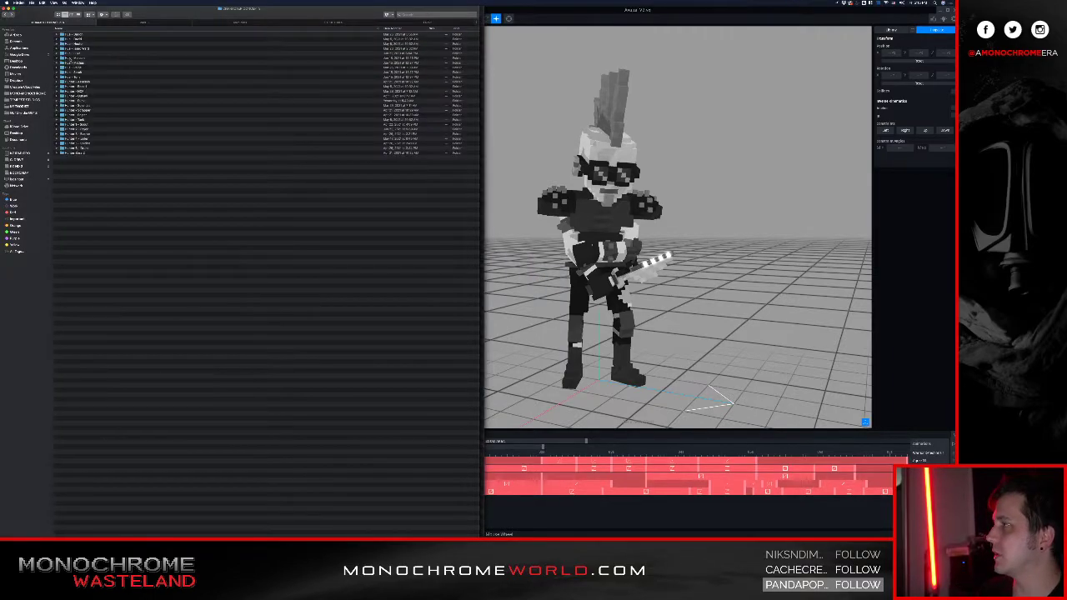
{"action": "double_click", "coordinate": [86, 97]}
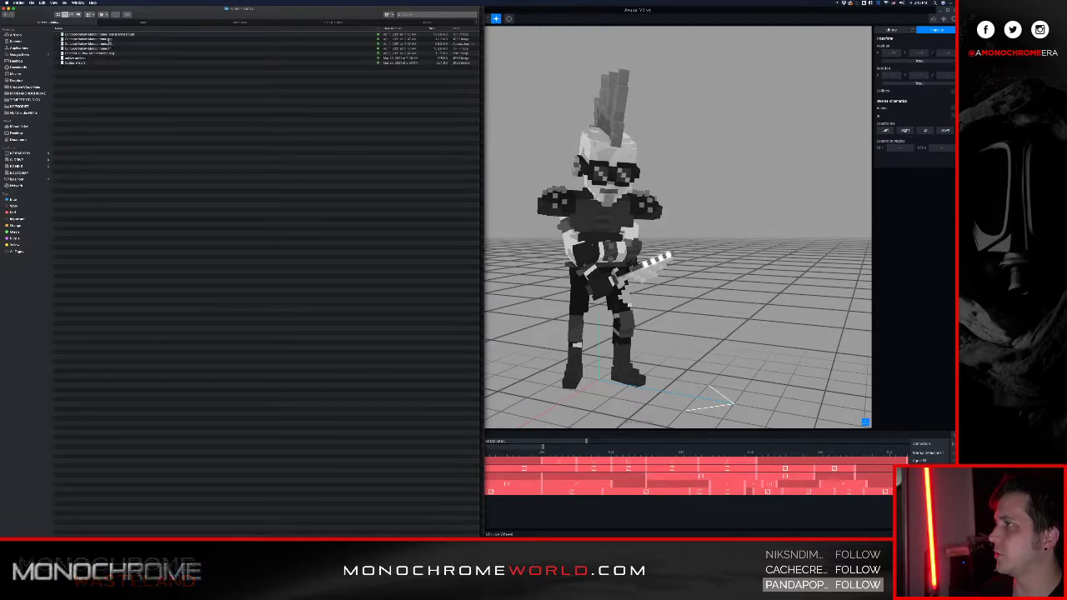
{"action": "double_click", "coordinate": [107, 44]}
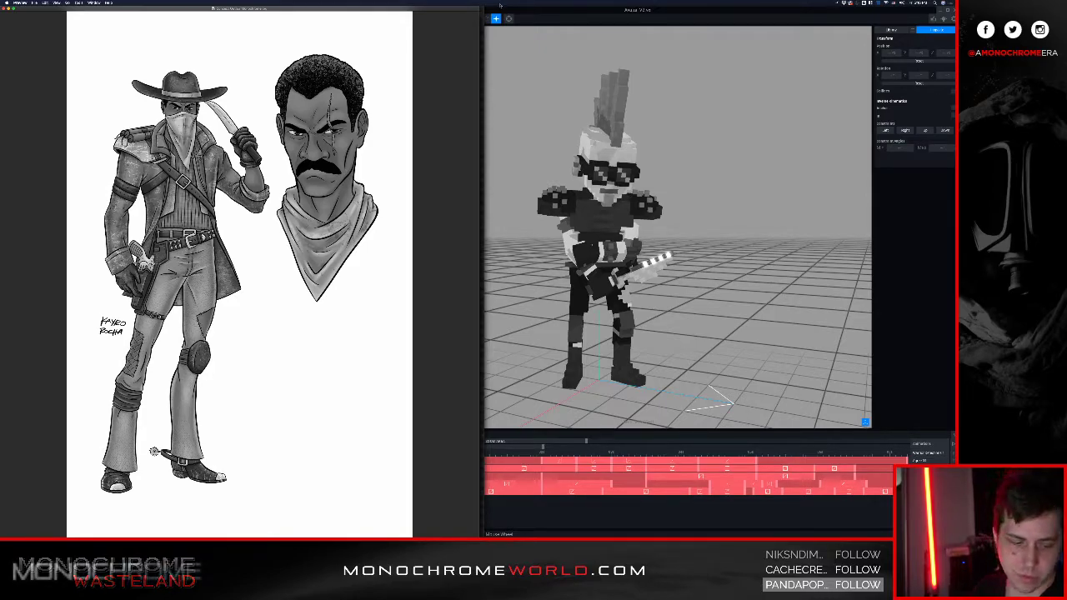
- Close the cowboy's reference drawing and return to the punk character scene in VoxEdit
{"action": "left_click", "coordinate": [498, 84]}
{"action": "left_click", "coordinate": [232, 118]}
{"action": "key", "text": "super+w"}
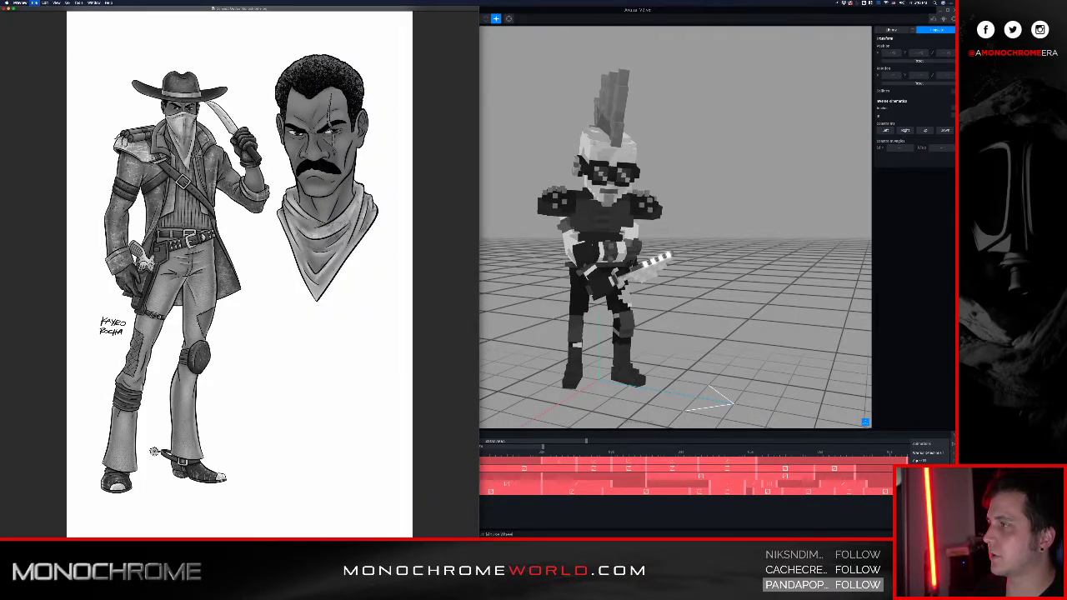
{"action": "left_click", "coordinate": [431, 143]}
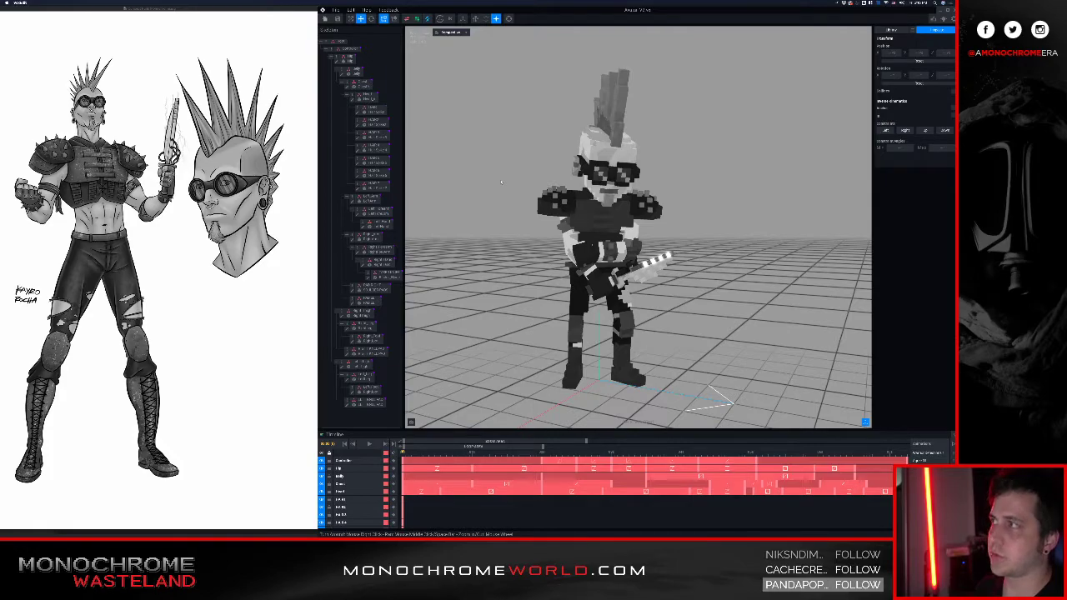
- Save and close the punk character, and open the recent Mammals_Biped_Large human model
{"action": "left_click", "coordinate": [322, 10]}
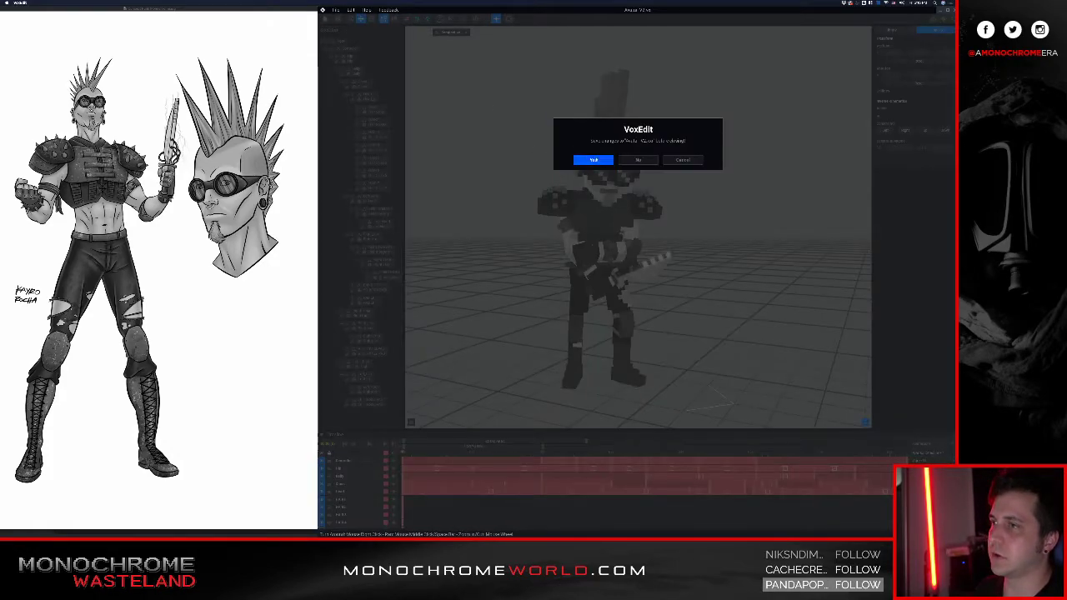
{"action": "left_click", "coordinate": [595, 160]}
{"action": "left_click", "coordinate": [612, 113]}
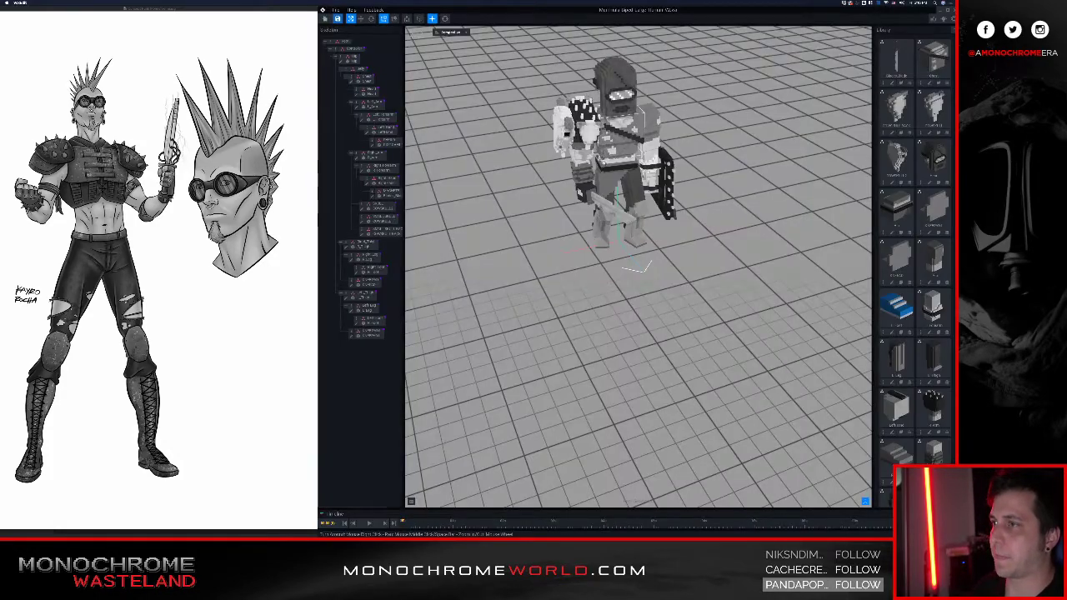
- Examine the masked human model's proportions, shoulder armor, shield and blade from the front and at an angle
{"action": "right_click_drag", "start_coordinate": [606, 201], "coordinate": [596, 228]}
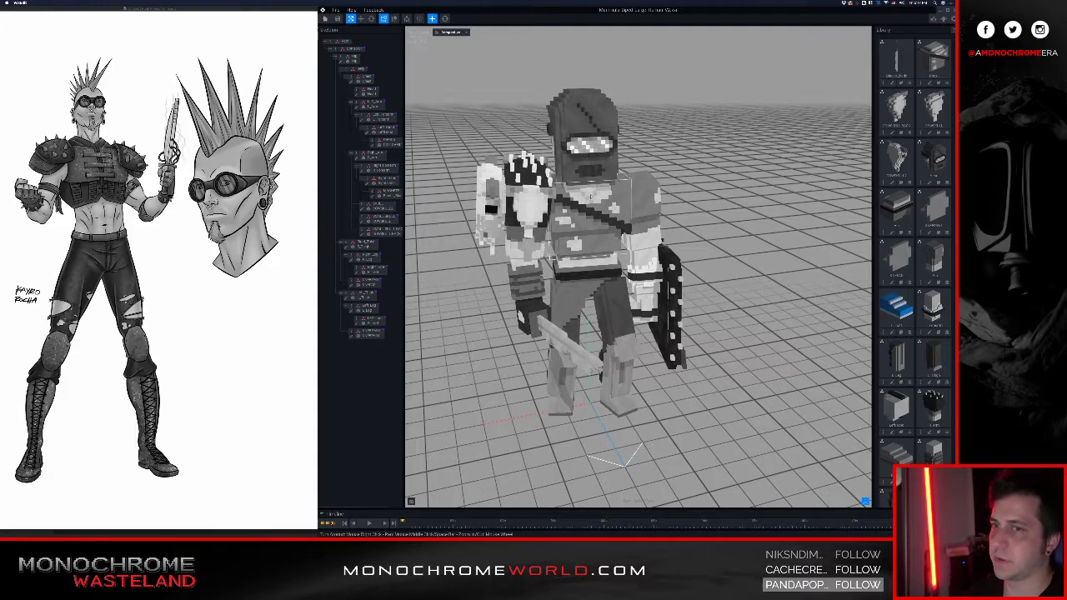
{"action": "mouse_move", "coordinate": [583, 204]}
{"action": "right_mouse_down"}
{"action": "mouse_move", "coordinate": [598, 209]}
{"action": "mouse_move", "coordinate": [590, 203]}
{"action": "right_mouse_up"}
{"action": "scroll", "coordinate": [588, 202], "scroll_direction": "down", "scroll_amount": 2}
{"action": "scroll", "coordinate": [589, 203], "scroll_direction": "up", "scroll_amount": 2}
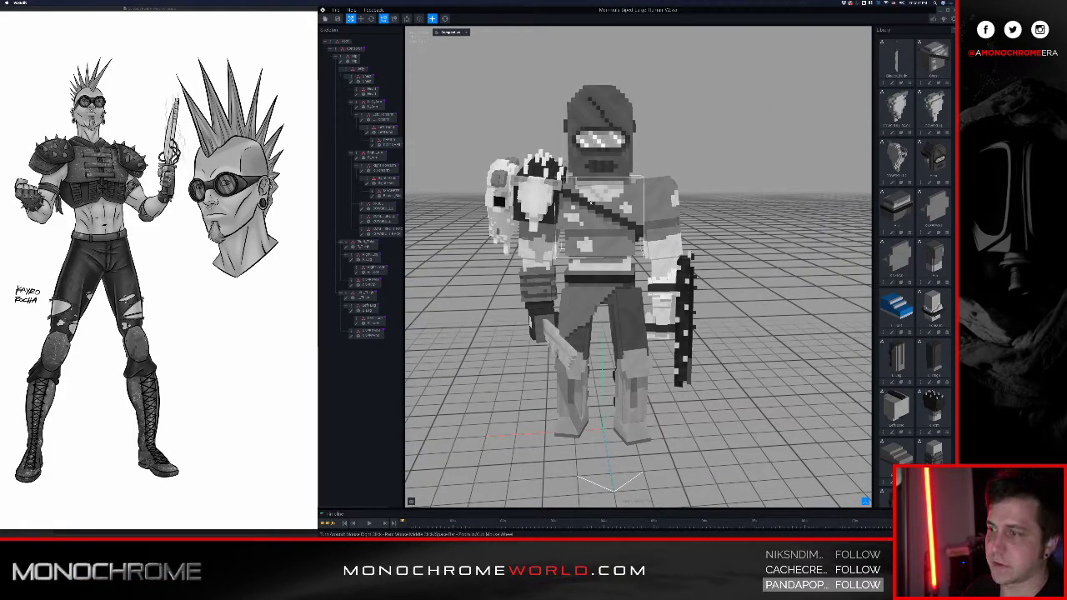
{"action": "scroll", "coordinate": [598, 213], "scroll_direction": "down", "scroll_amount": 2}
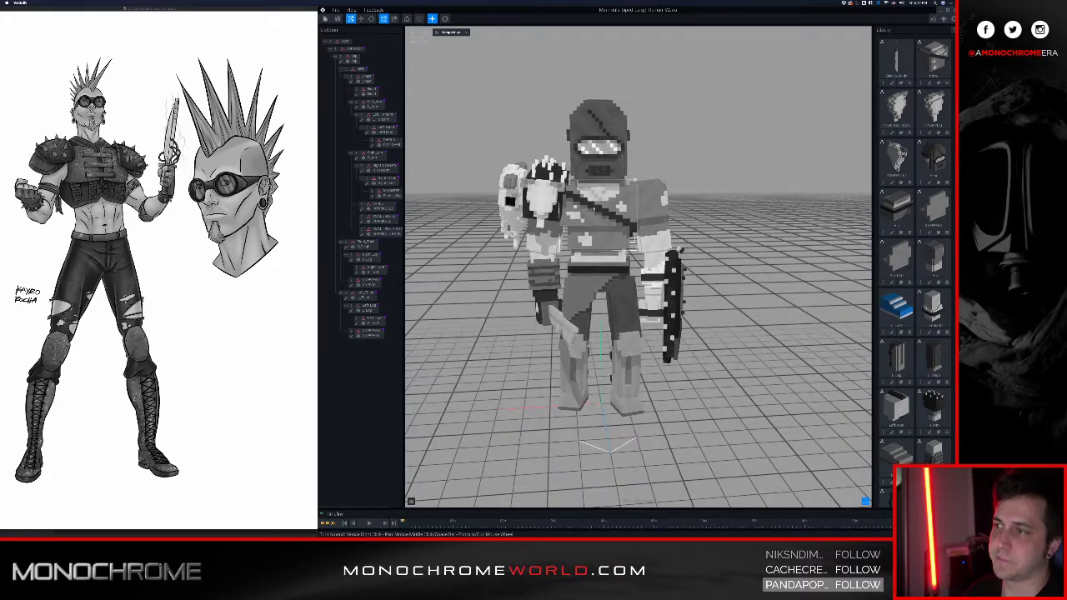
{"action": "right_click_drag", "start_coordinate": [599, 214], "coordinate": [598, 214]}
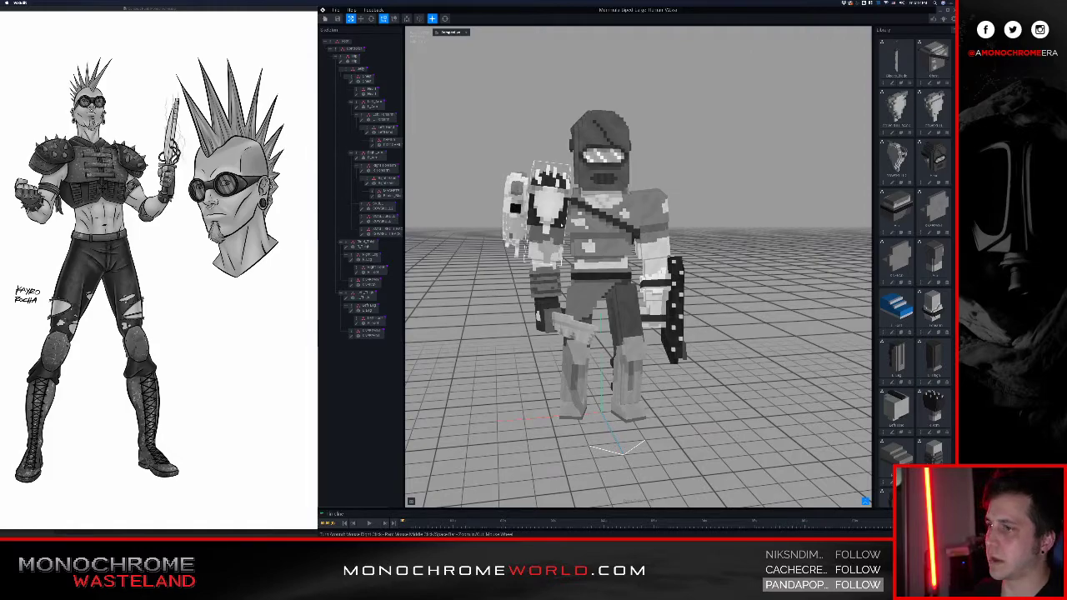
{"action": "right_click_drag", "start_coordinate": [597, 214], "coordinate": [598, 214]}
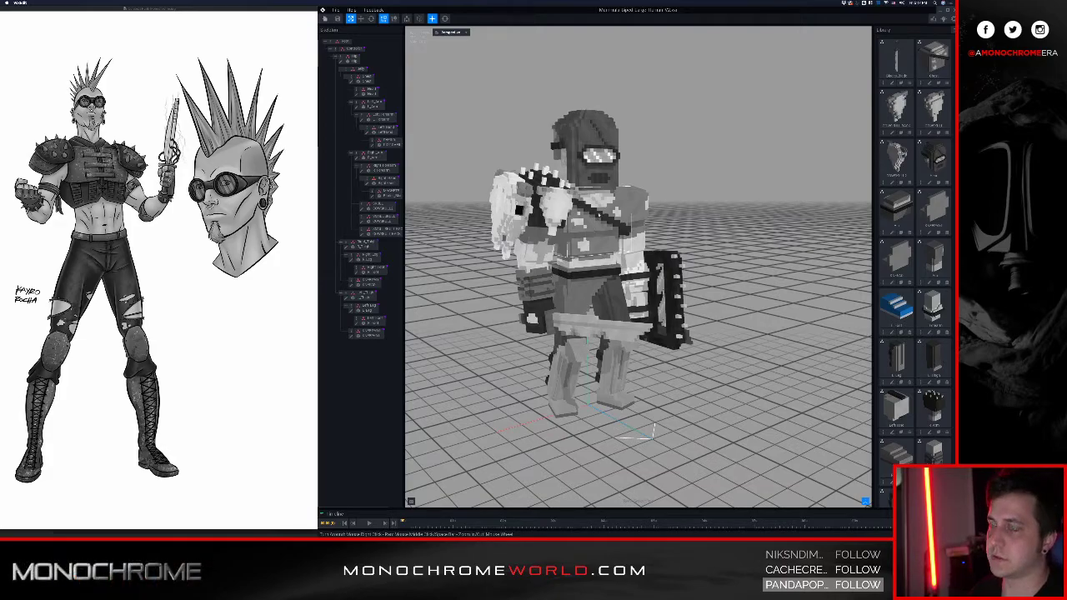
{"action": "right_click_drag", "start_coordinate": [596, 200], "coordinate": [552, 229]}
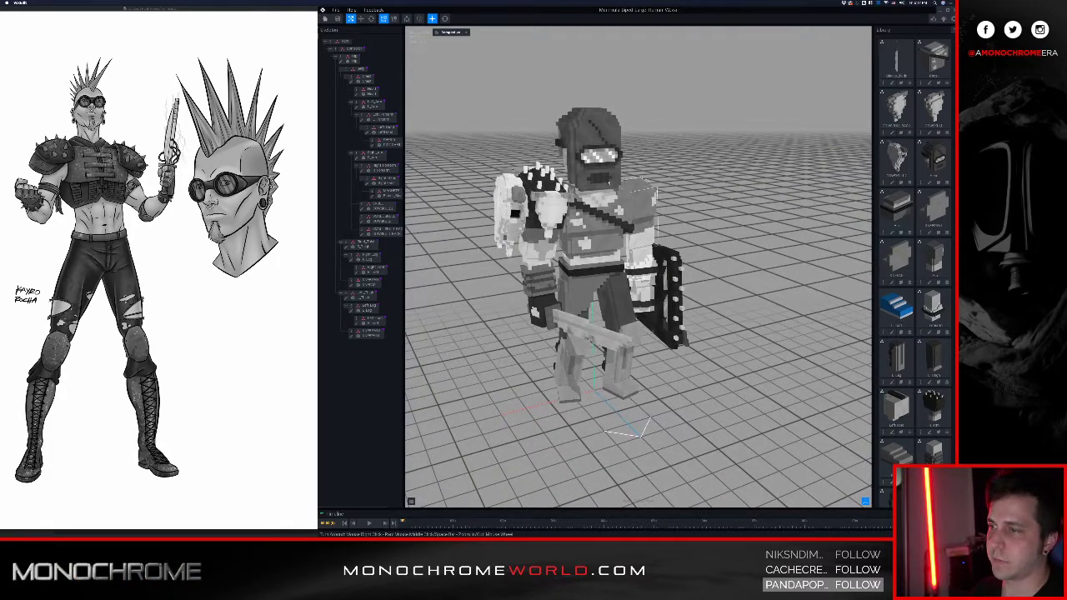
{"action": "right_click_drag", "start_coordinate": [621, 233], "coordinate": [582, 232]}
{"action": "left_click", "coordinate": [268, 267]}
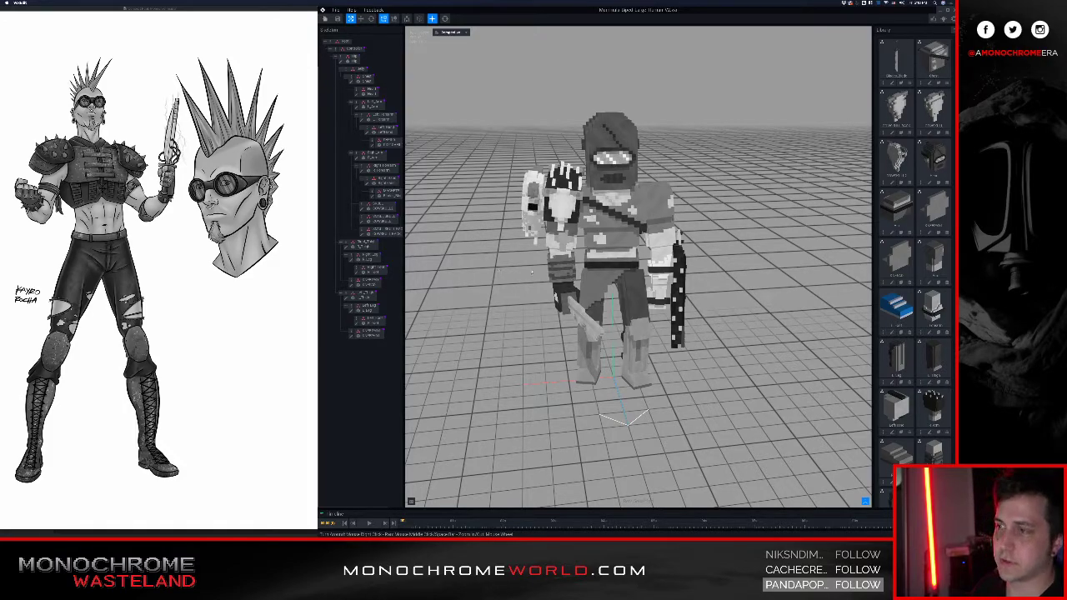
{"action": "scroll", "coordinate": [497, 271], "scroll_direction": "down", "scroll_amount": 2}
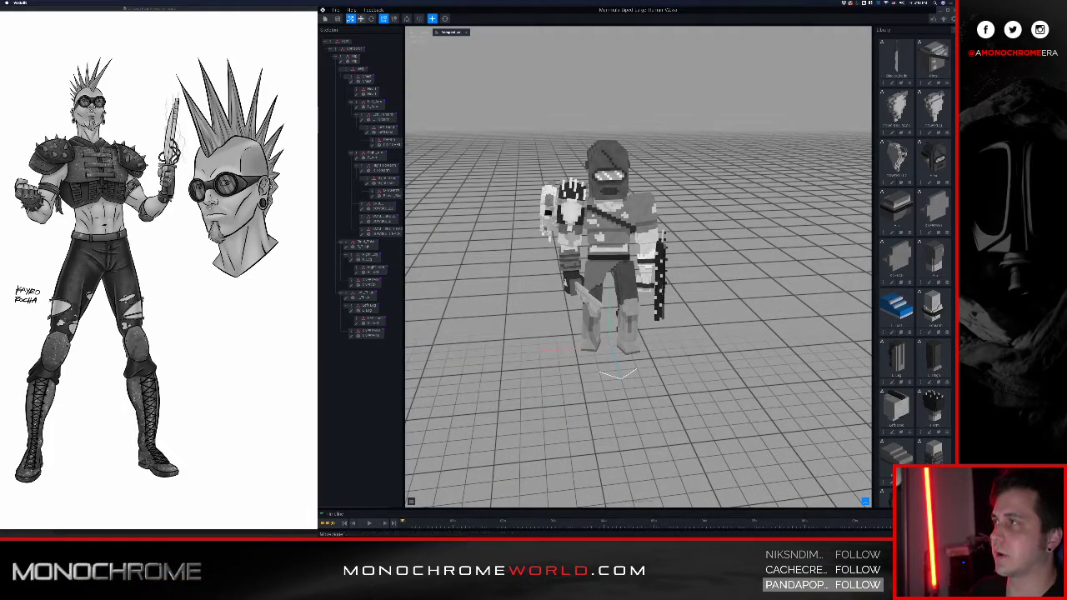
- Save and close the masked human model, and reopen the punk character from the recent file Avatar_V2.vxr
{"action": "left_click", "coordinate": [325, 18]}
{"action": "left_click", "coordinate": [594, 160]}
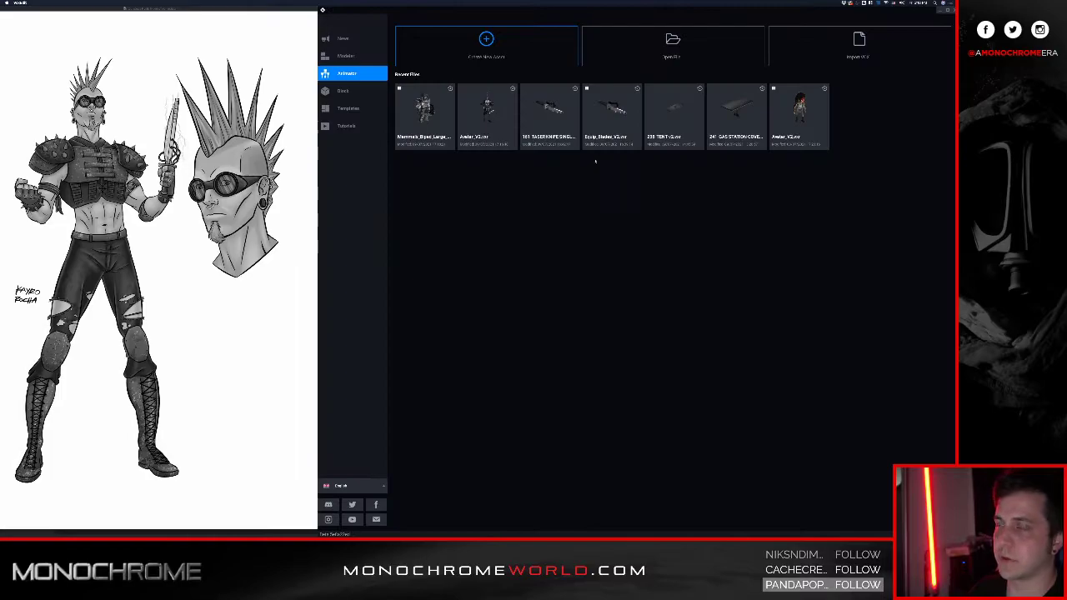
{"action": "left_click", "coordinate": [487, 107]}
{"action": "scroll", "coordinate": [627, 156], "scroll_direction": "up", "scroll_amount": 5}
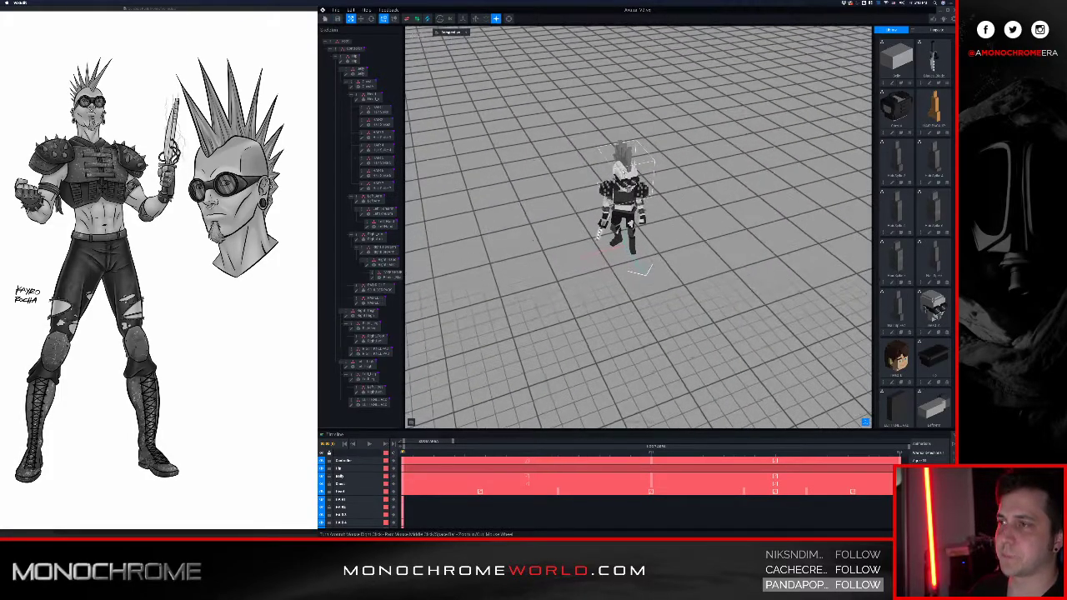